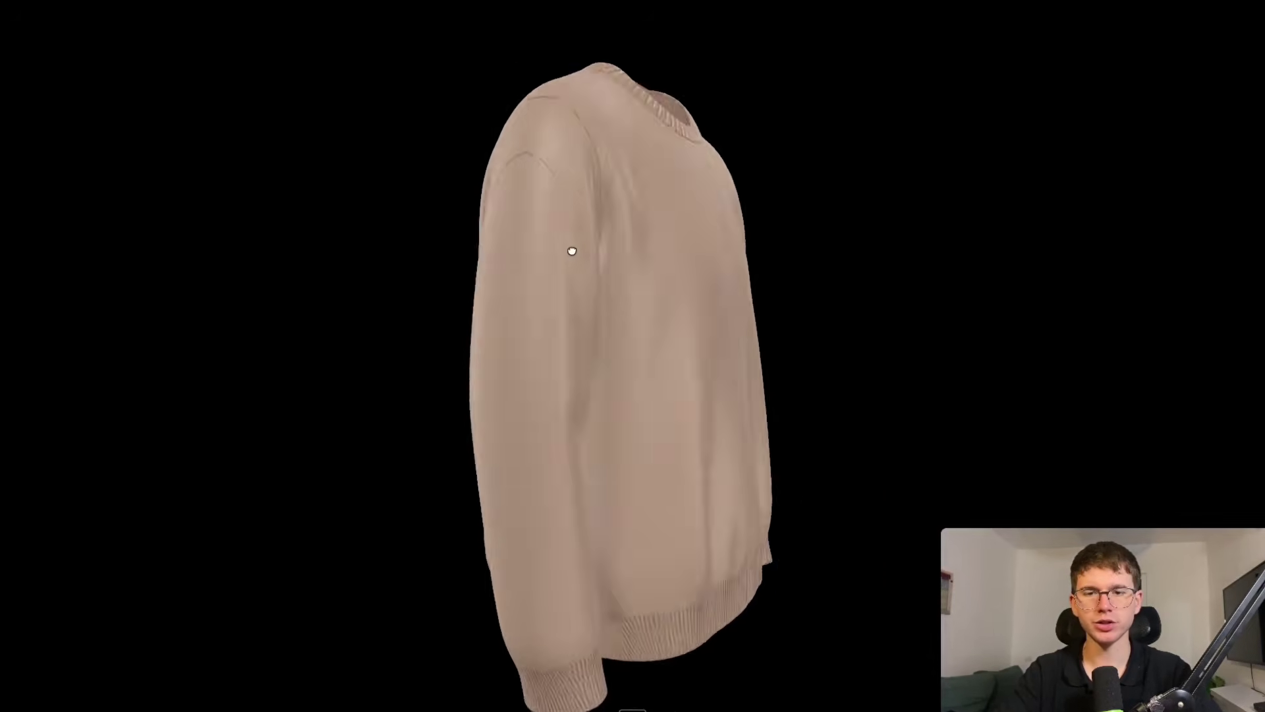
Orbit the 3D sweater model in Quick Look upward to see its underside.
drag(571, 250, 531, 153)
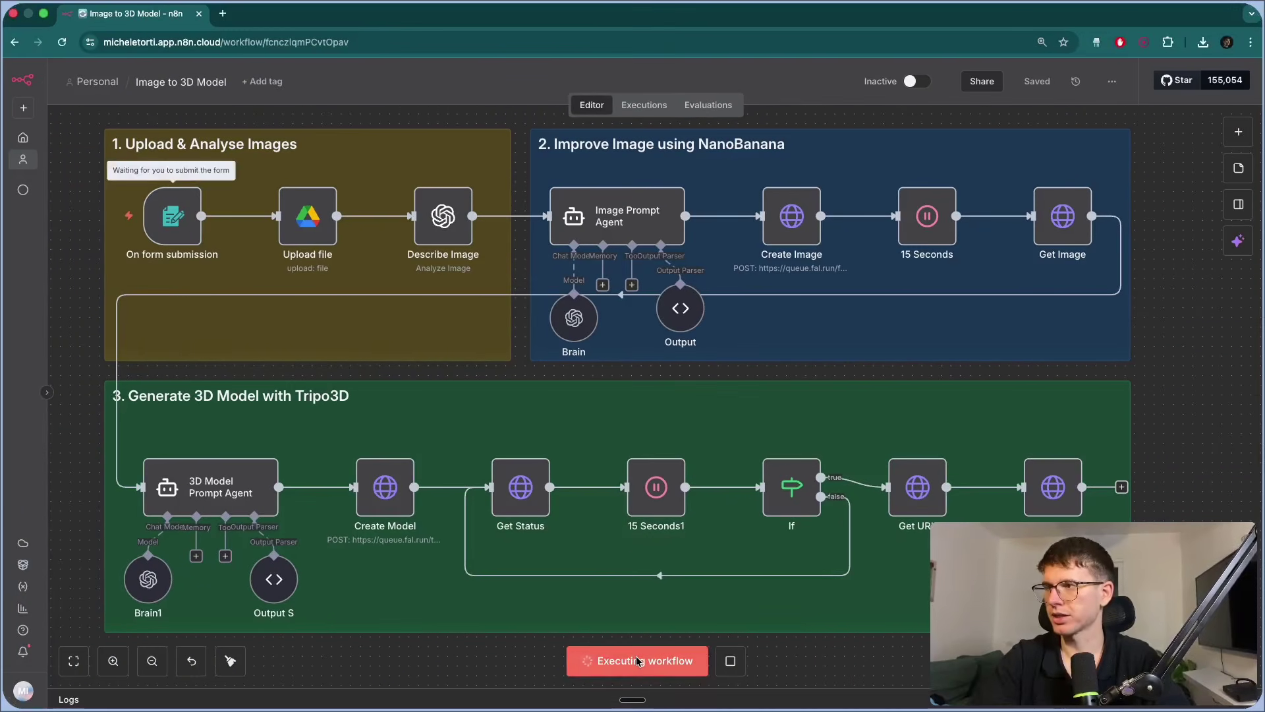
Submit the test form with the sweater .webp photo and 'This right here is a bronze sweater.'.
click(644, 696)
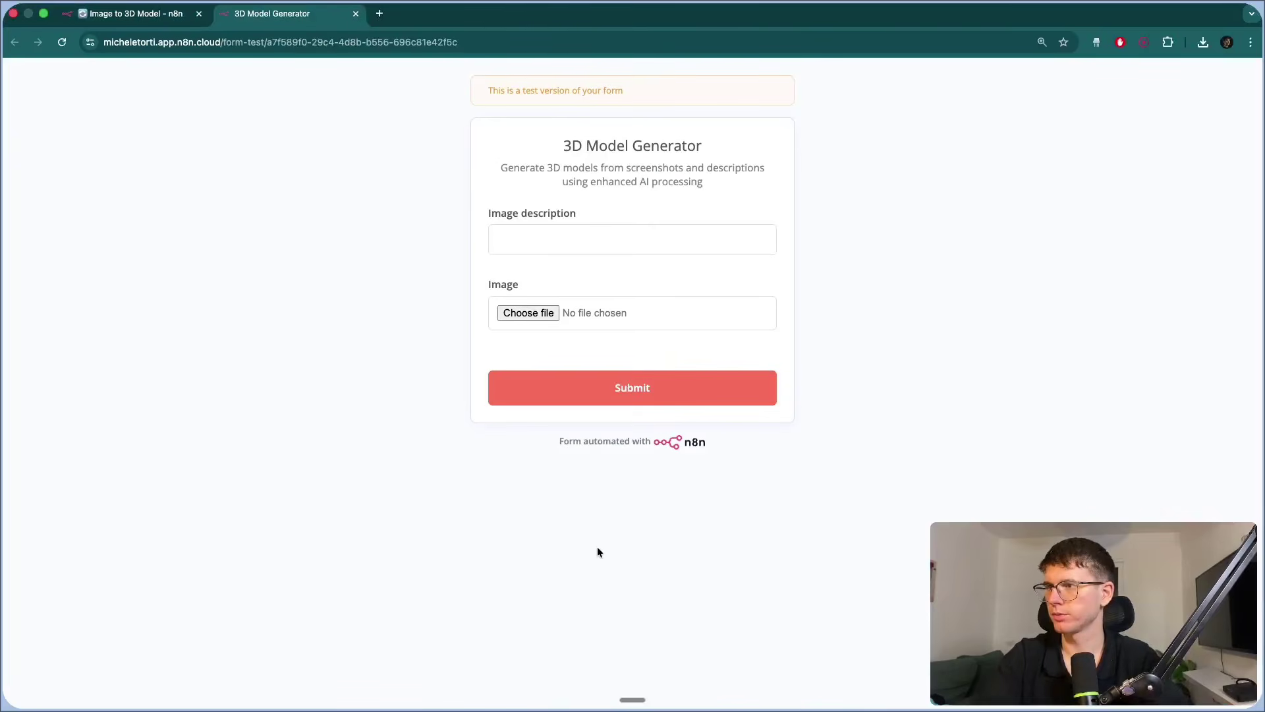
click(742, 314)
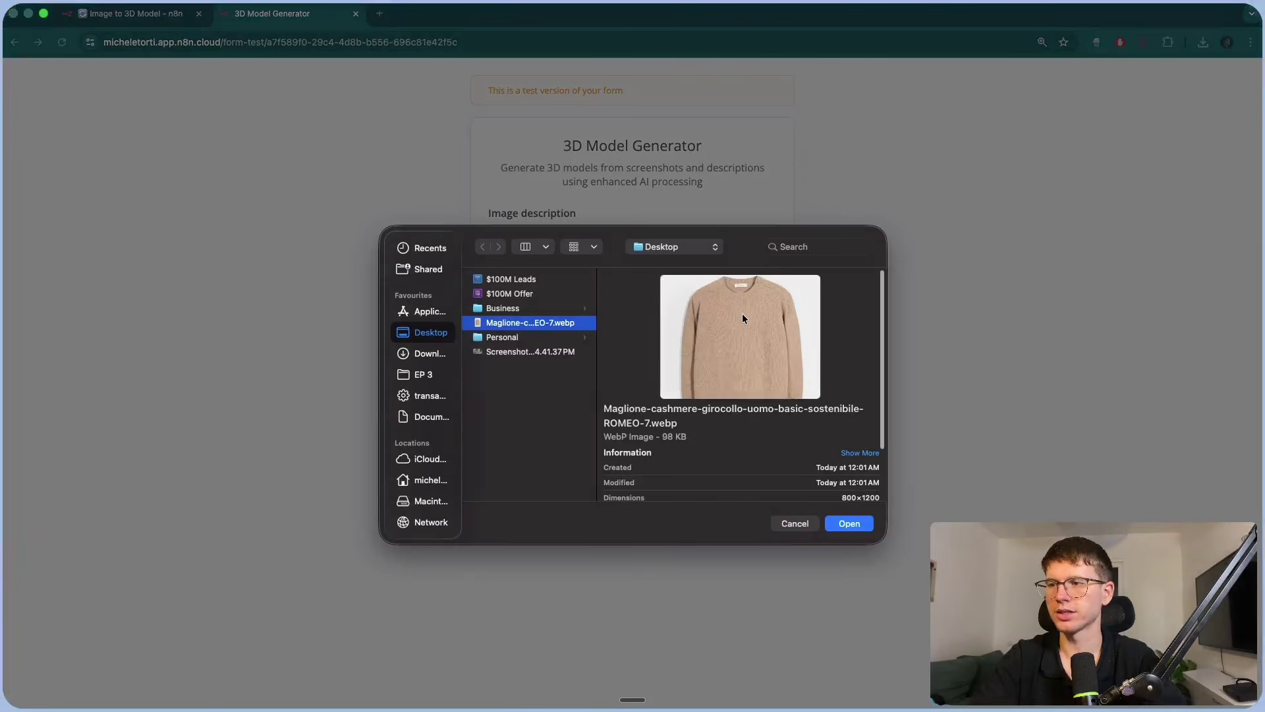
click(857, 526)
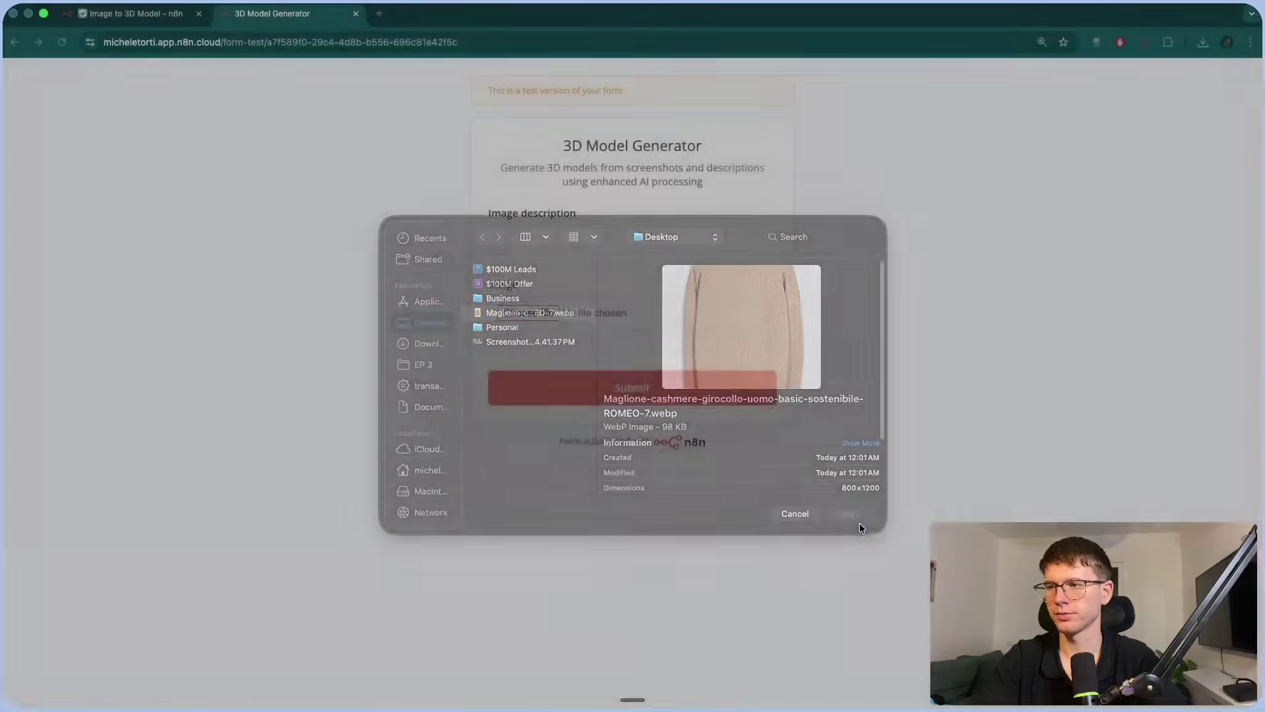
click(630, 236)
key(fn)
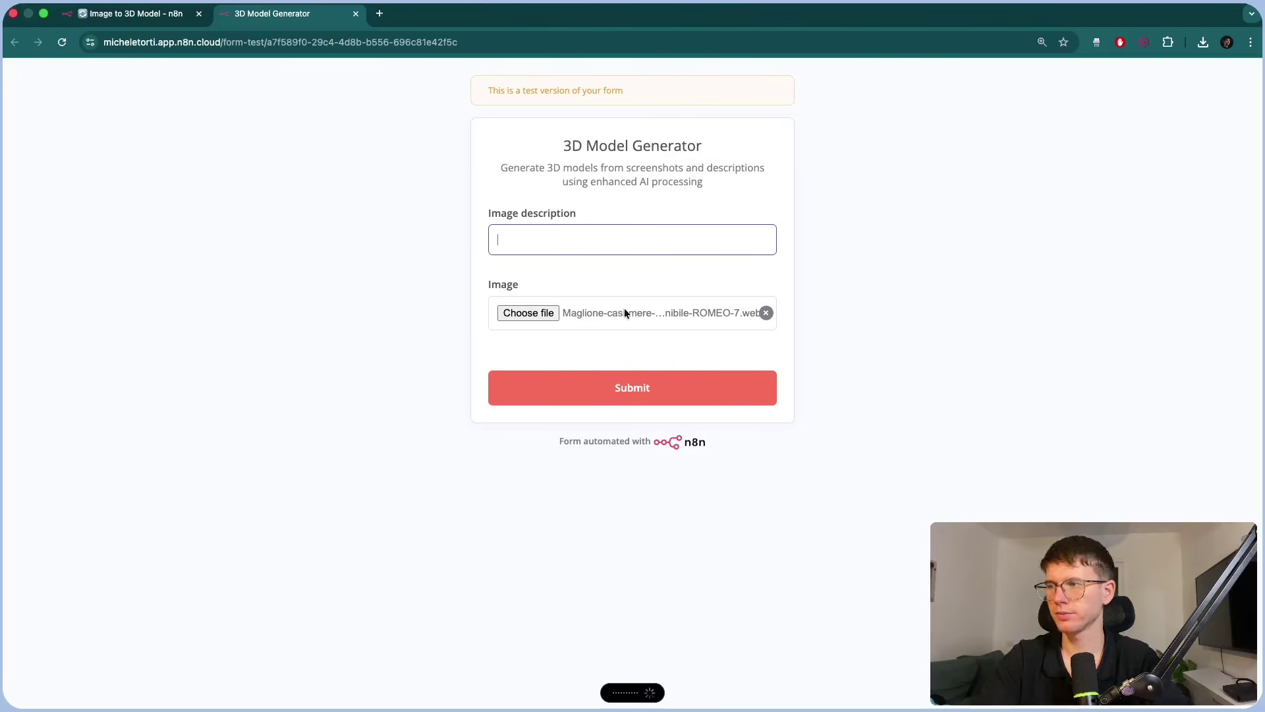
click(626, 388)
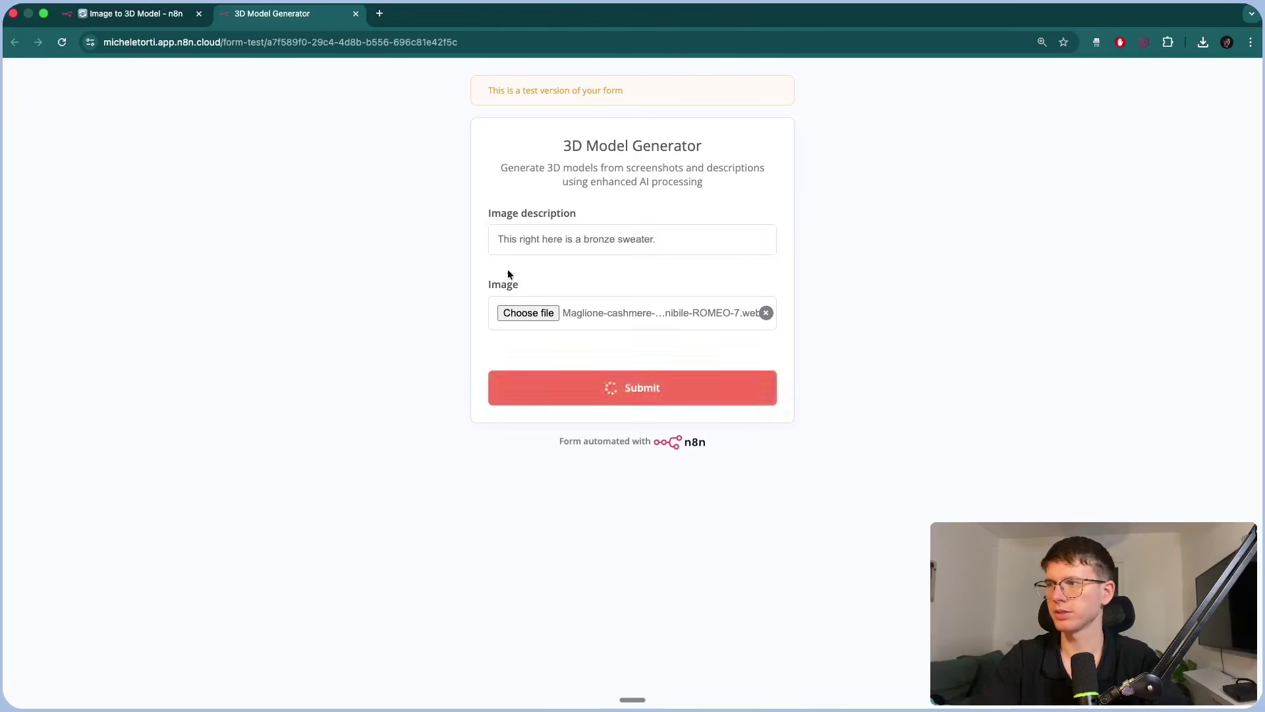
click(147, 10)
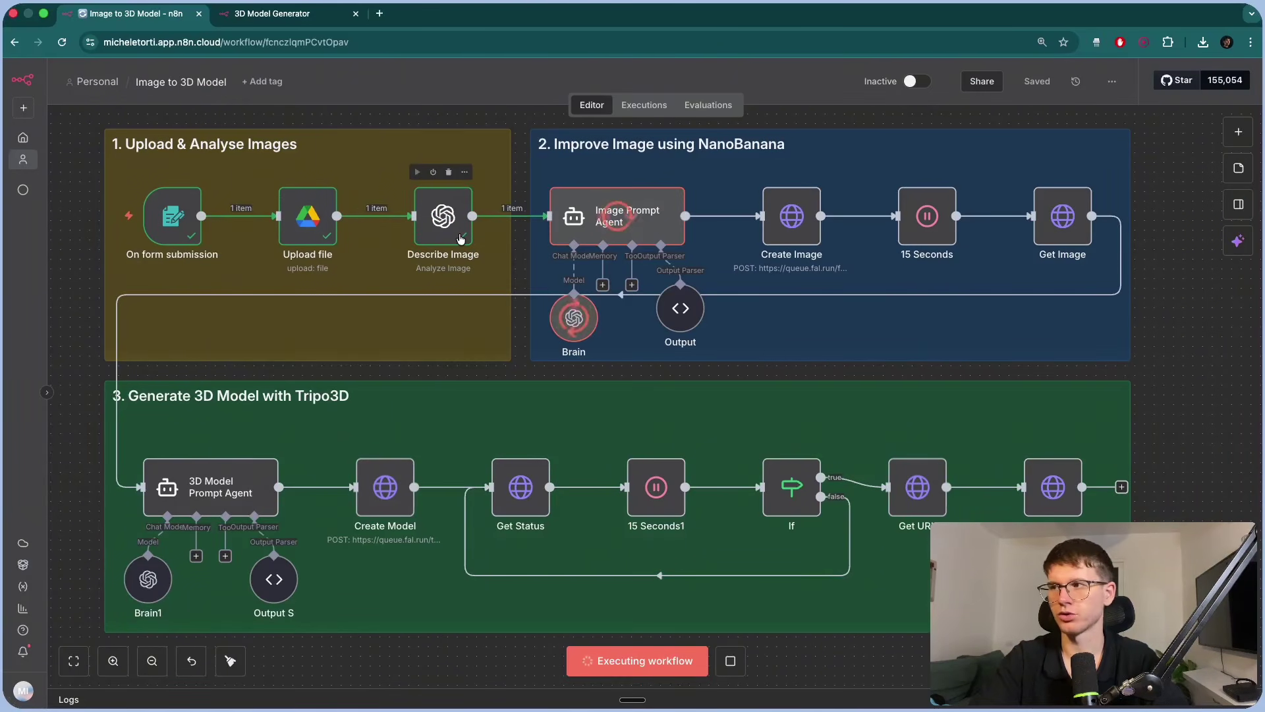
Pan the canvas to follow execution through the If branches, Get URL and onward.
scroll(460, 238, right, 6)
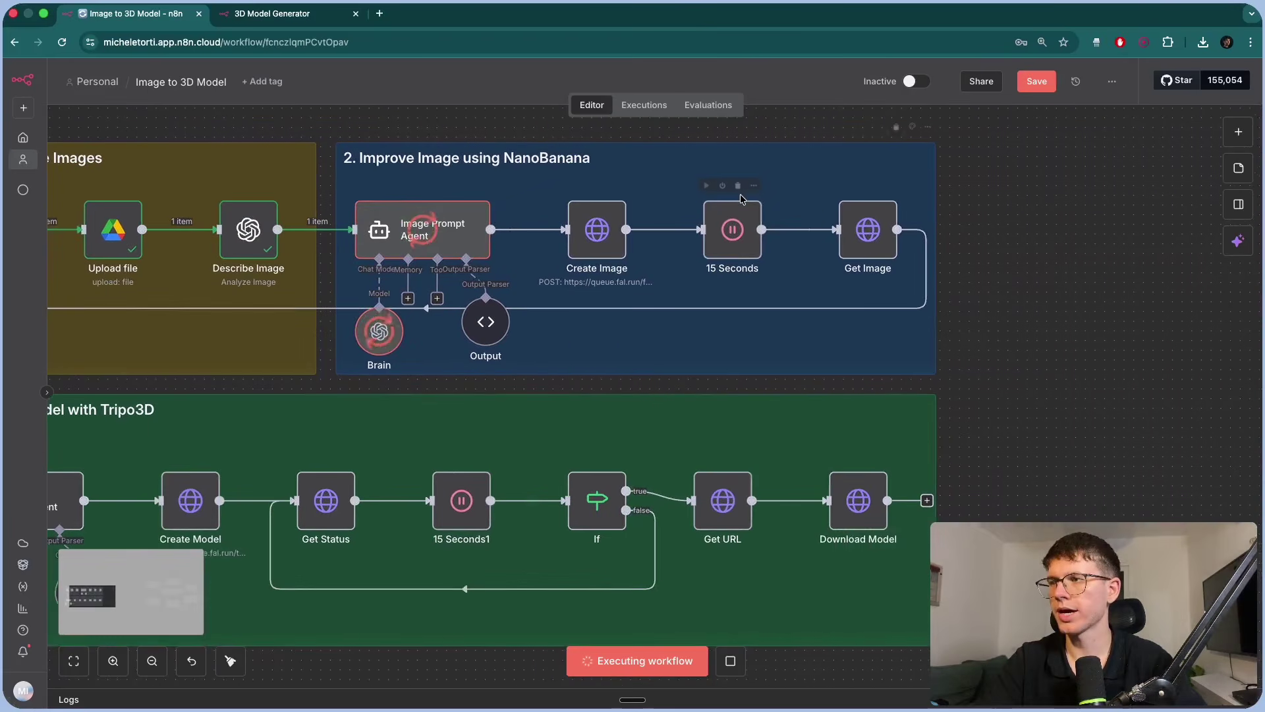
scroll(741, 193, up, 3)
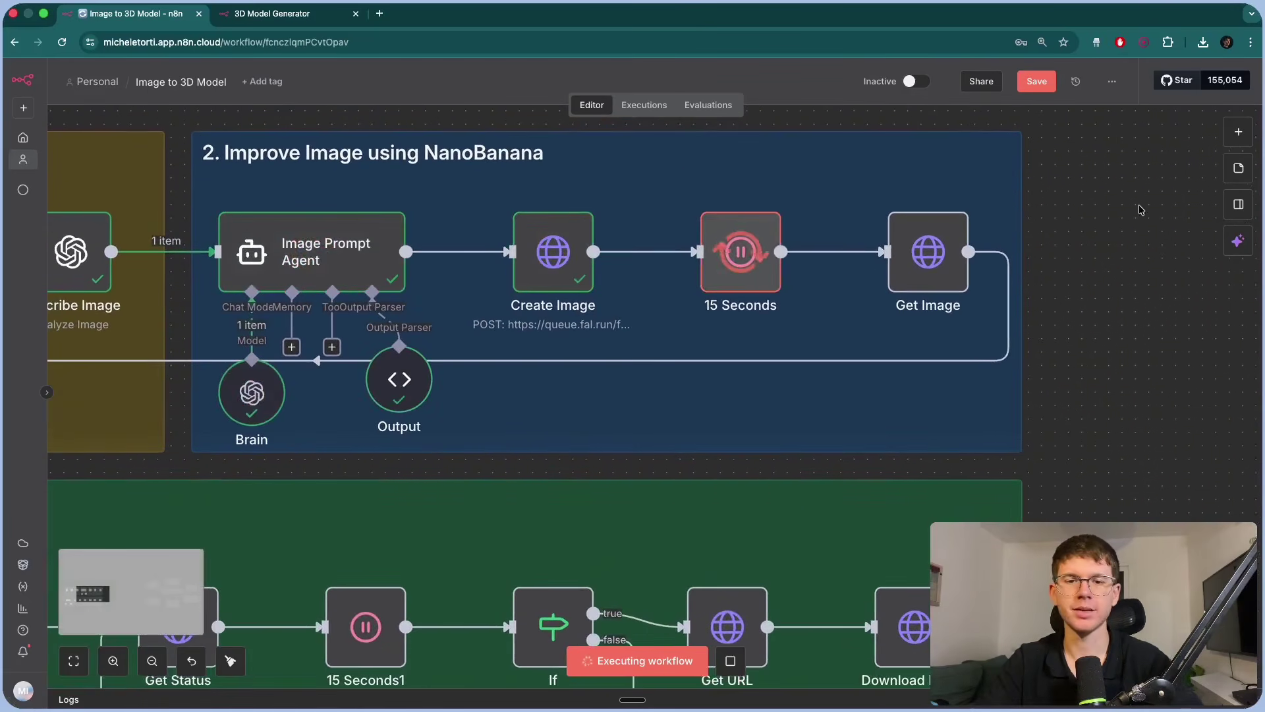
scroll(1148, 216, up, 1)
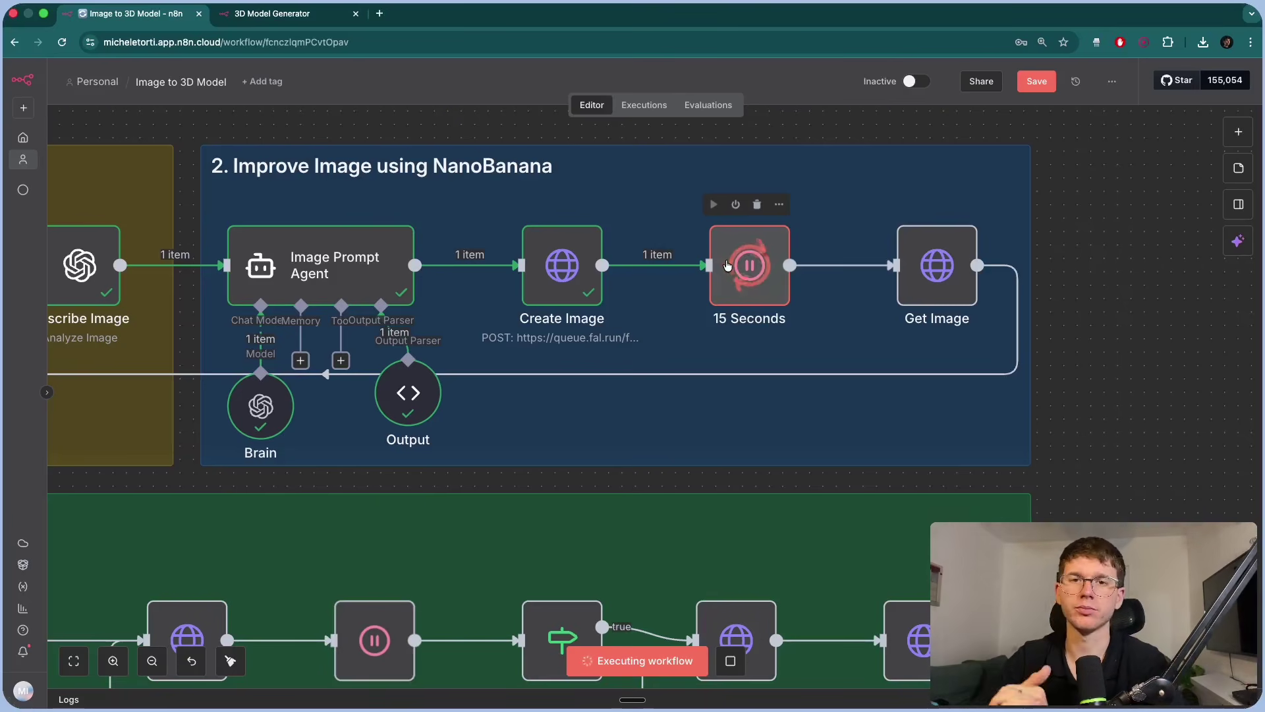
scroll(727, 265, left, 10)
scroll(728, 265, down, 5)
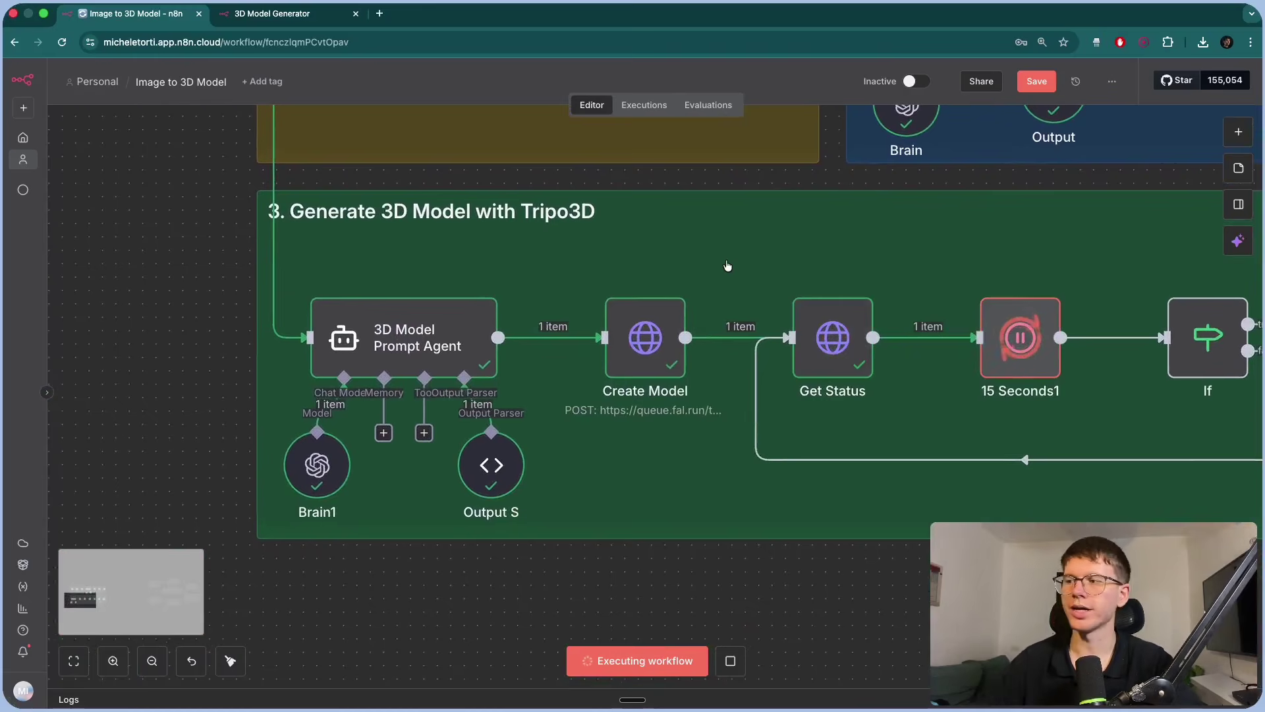
drag(727, 265, 596, 271)
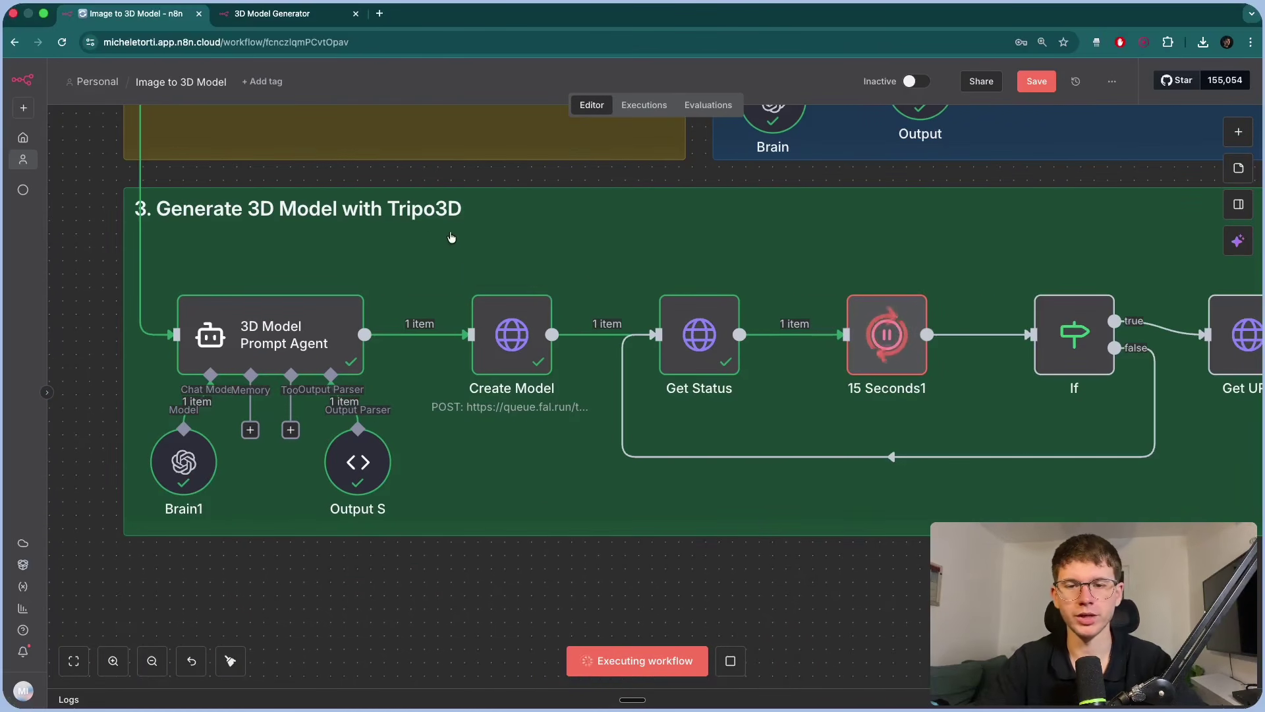
scroll(550, 271, right, 5)
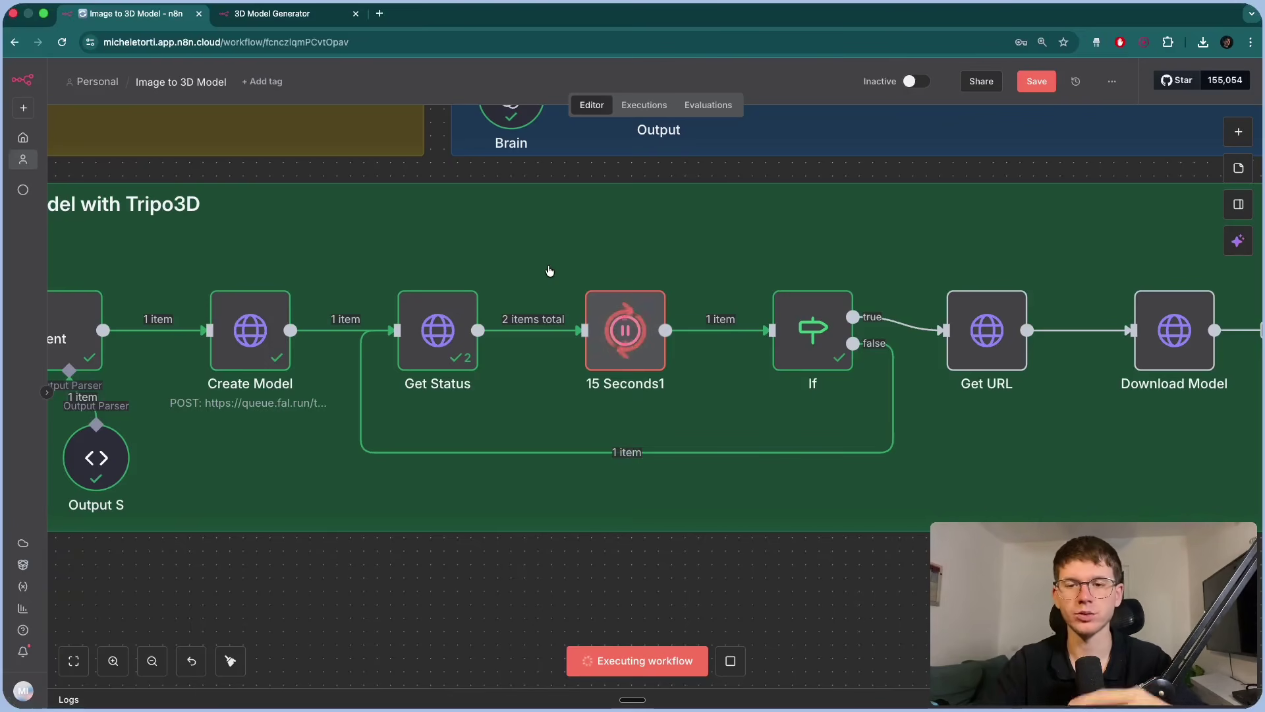
mouse_move(417, 346)
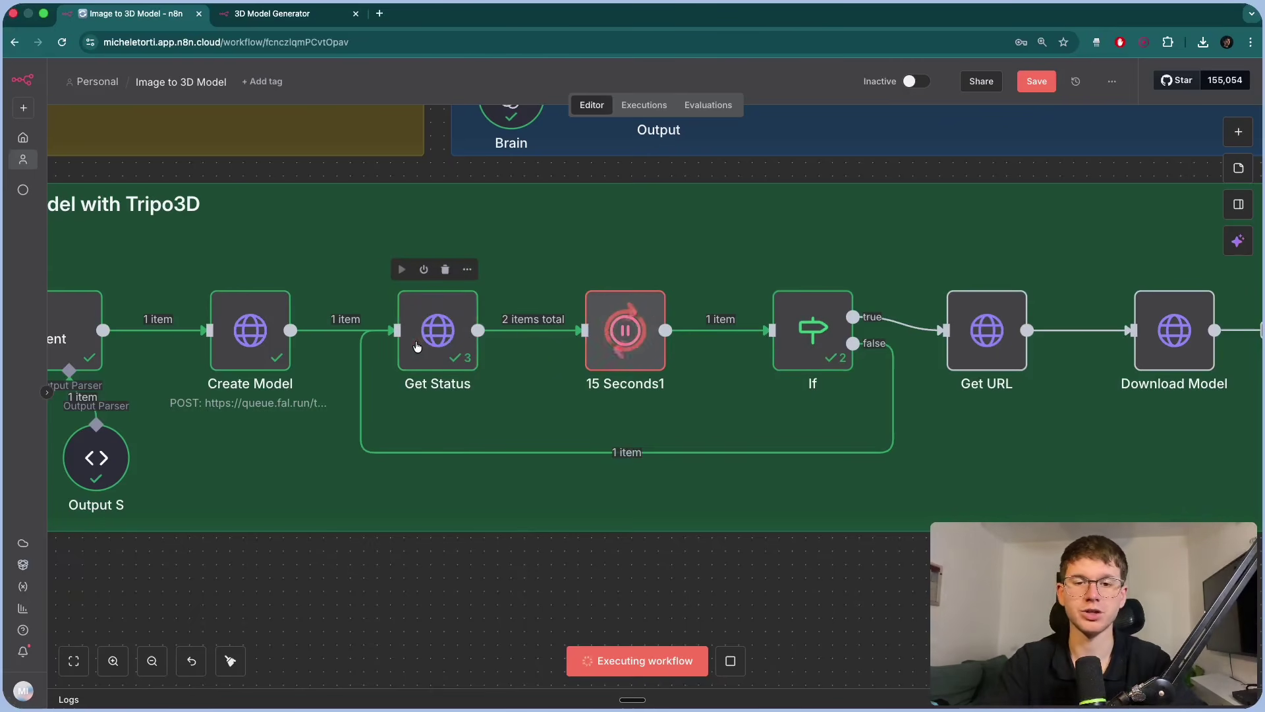
scroll(417, 346, right, 5)
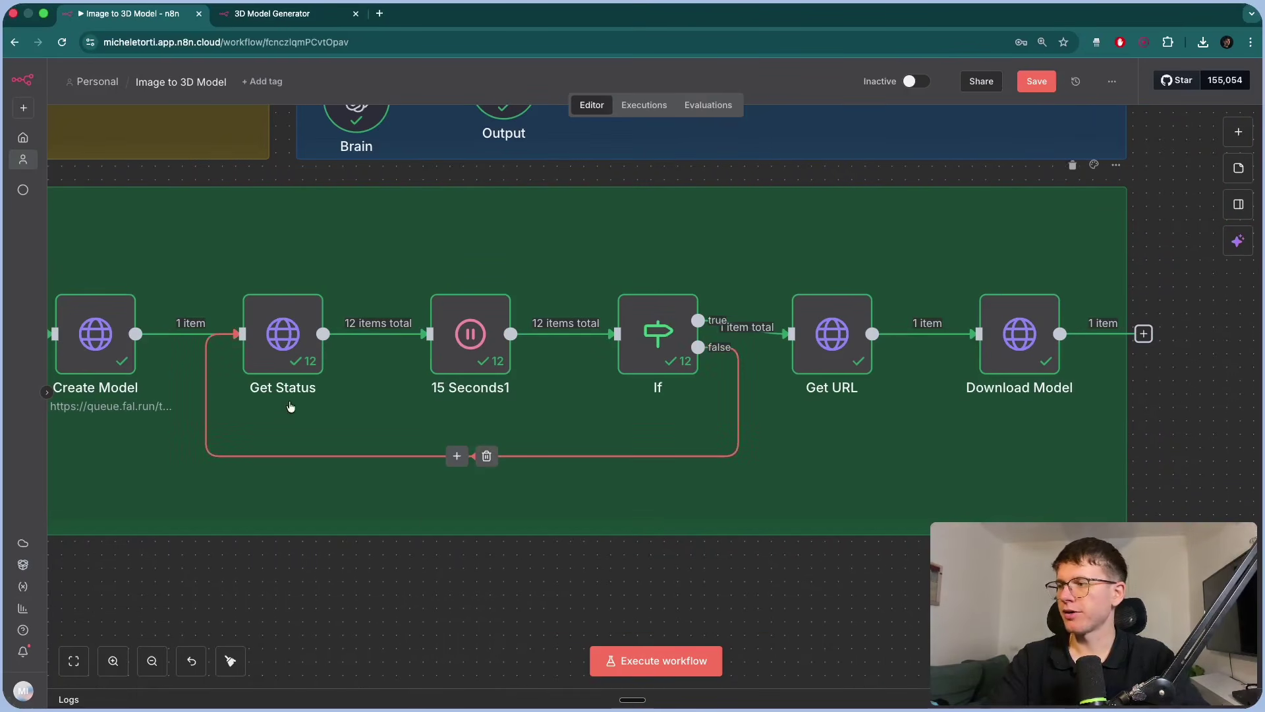
mouse_move(466, 348)
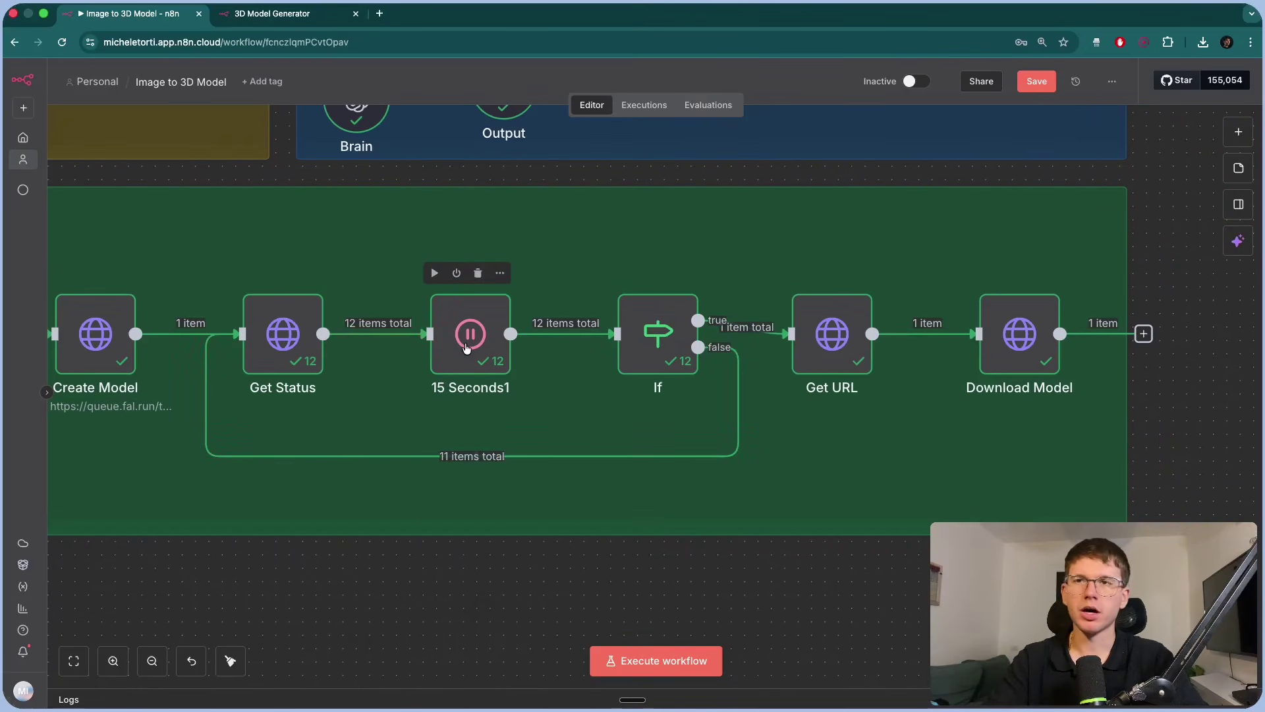
scroll(466, 348, right, 3)
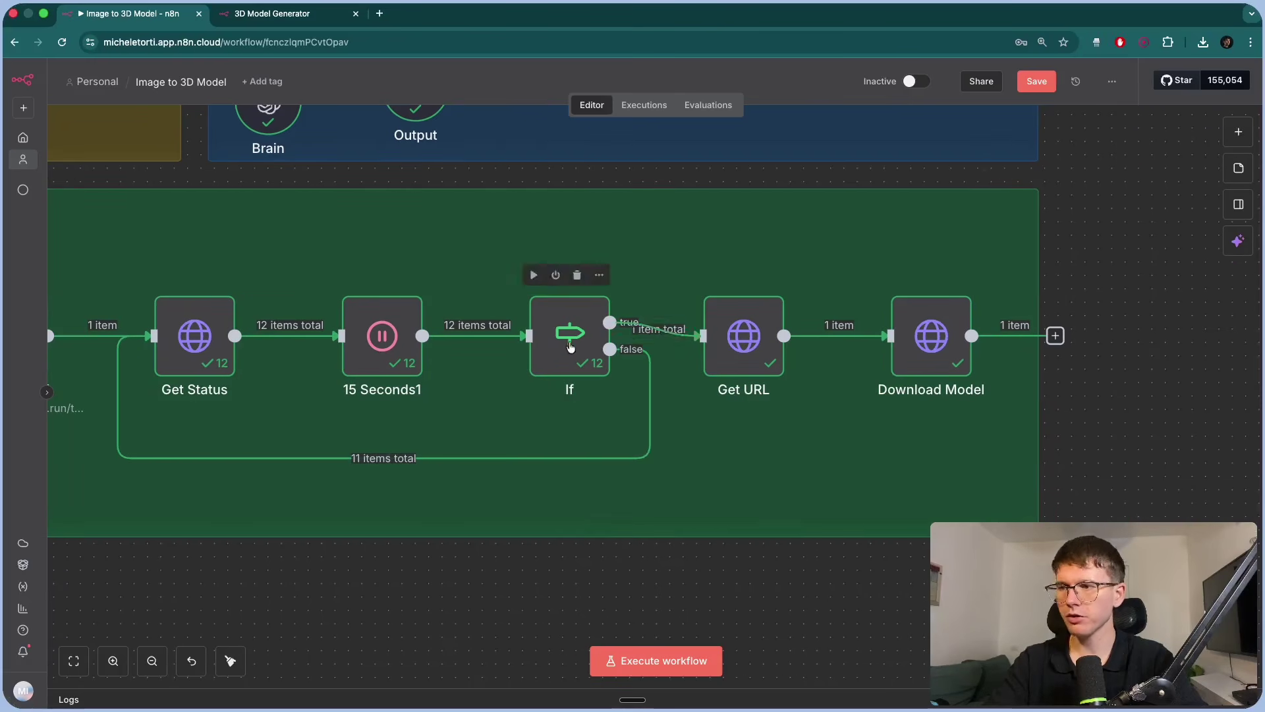
mouse_move(746, 344)
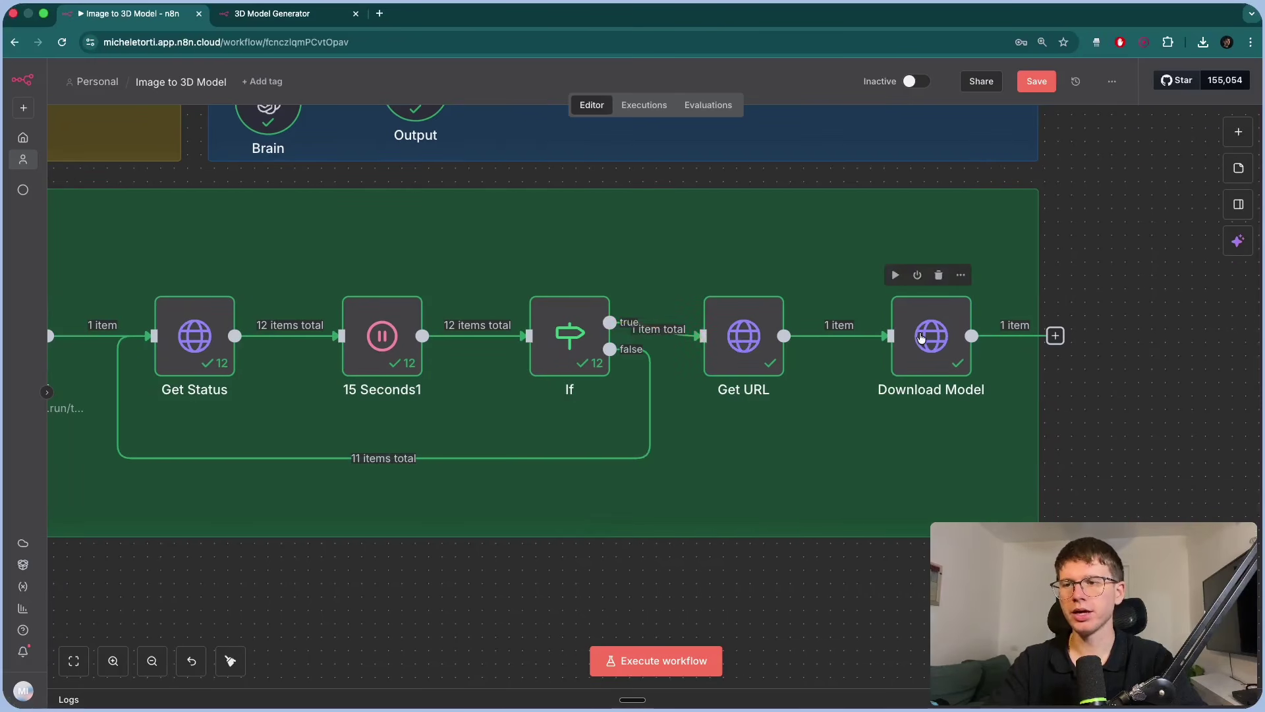
Download the generated GLB from the Download Model node's output and open it.
double_click(931, 336)
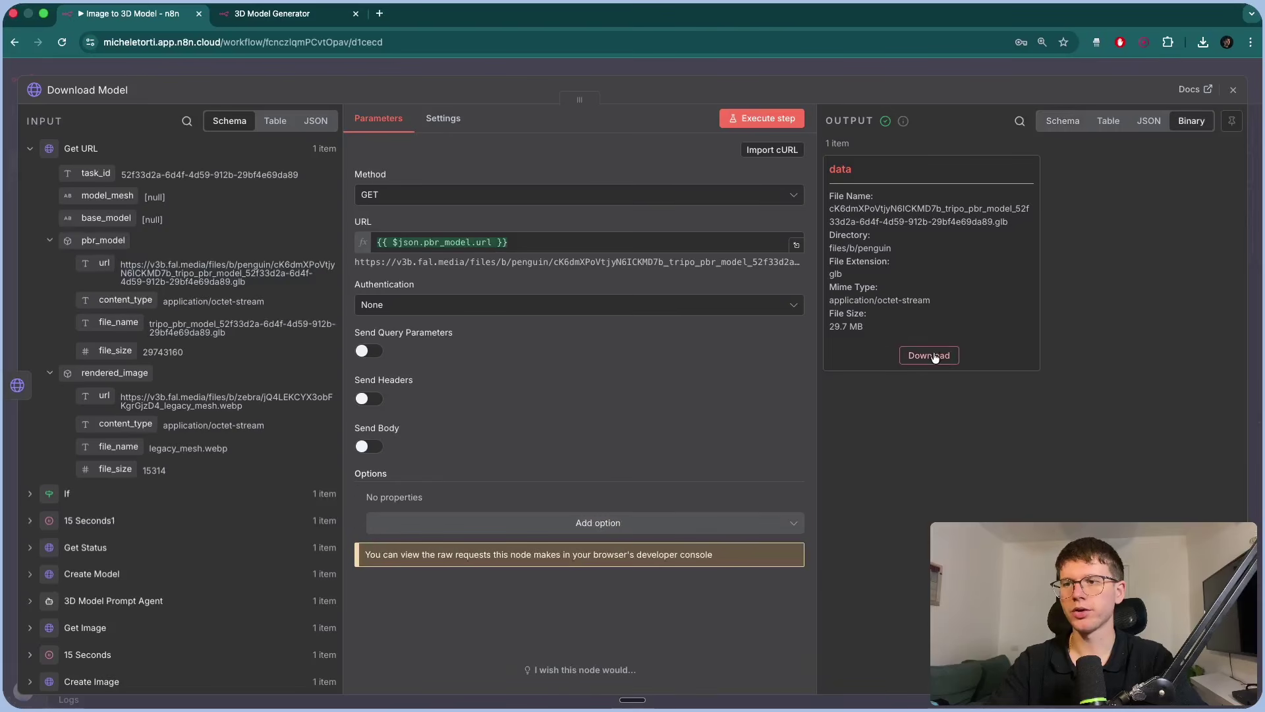
click(935, 357)
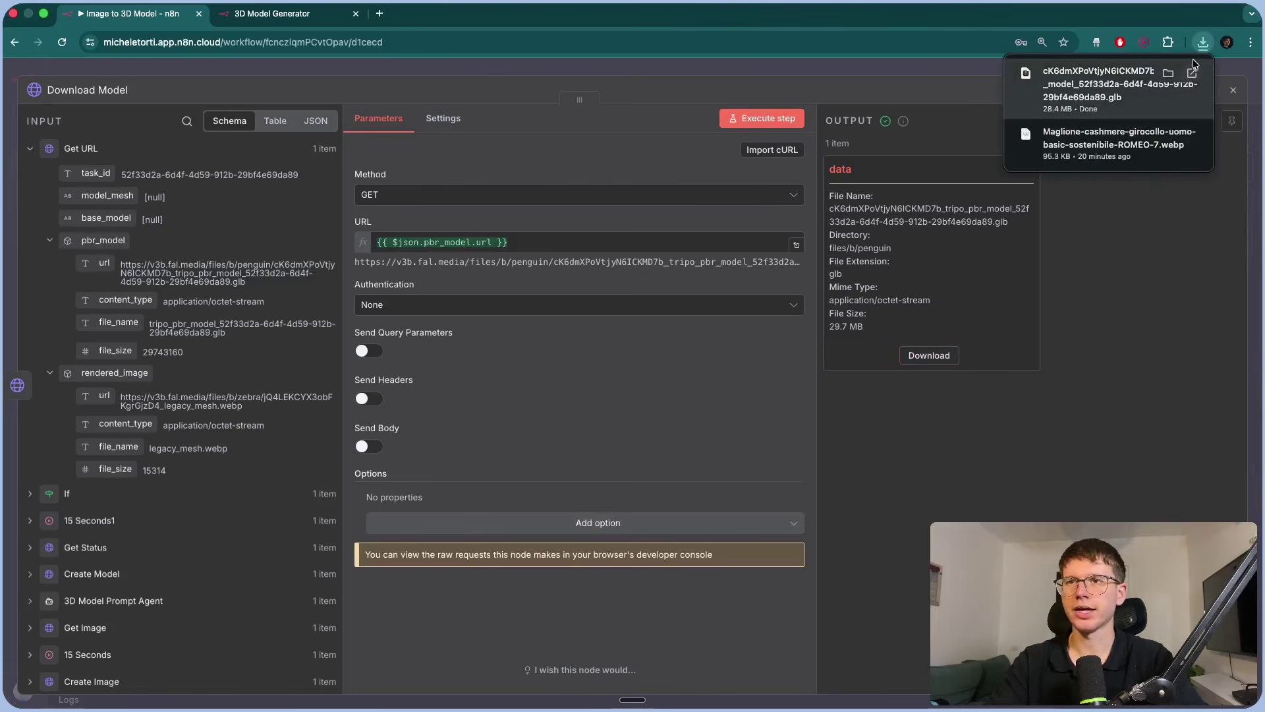
click(1192, 75)
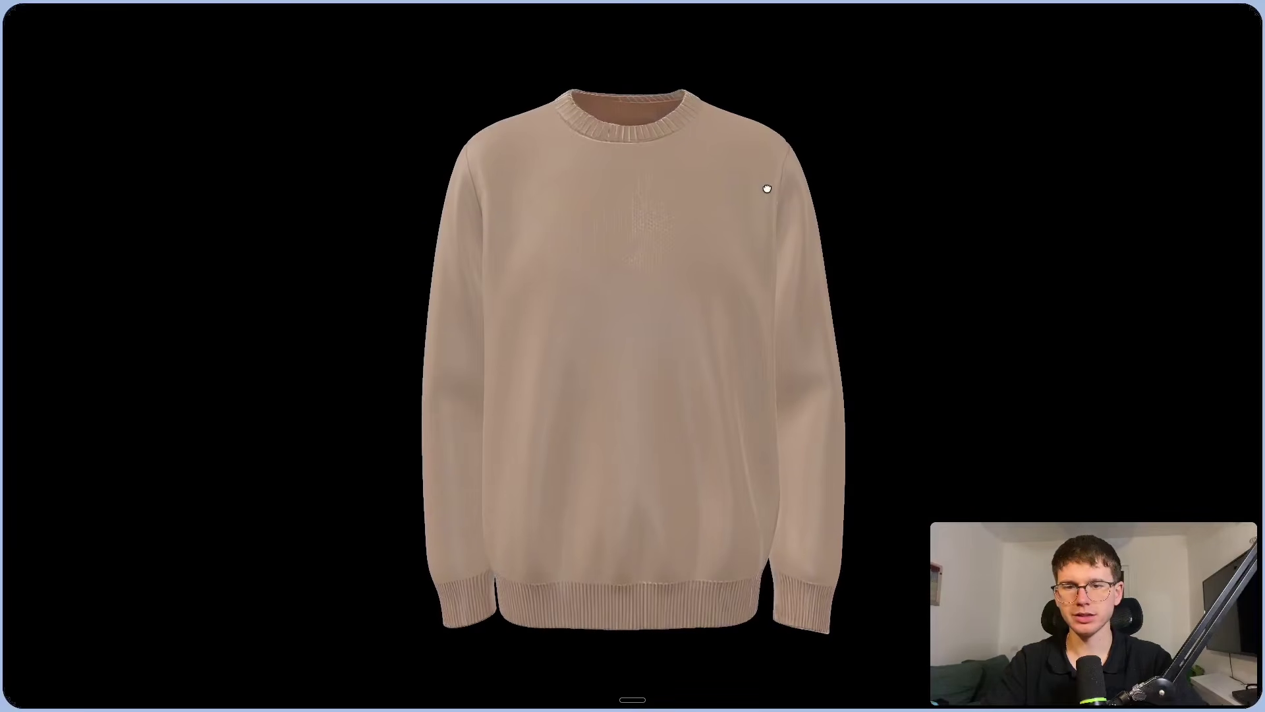
Rotate the sweater model to its back, underside and inside-the-neck views.
drag(767, 189, 562, 191)
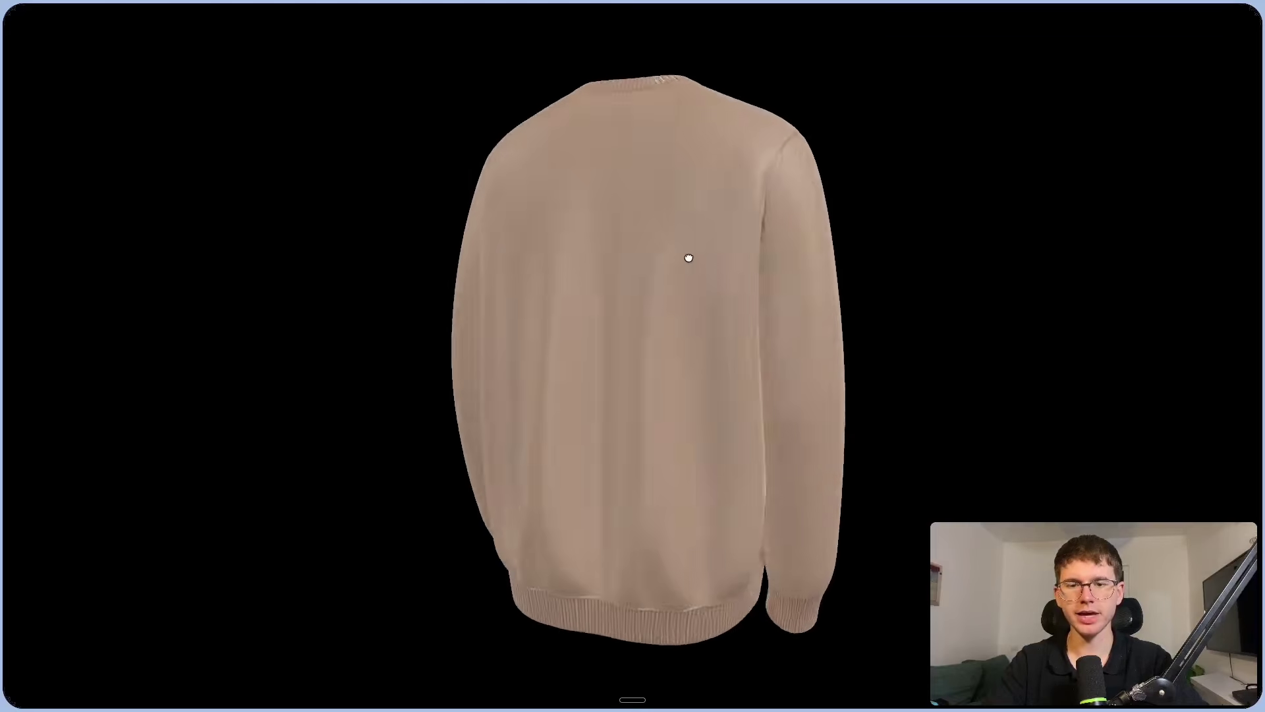
drag(688, 258, 485, 261)
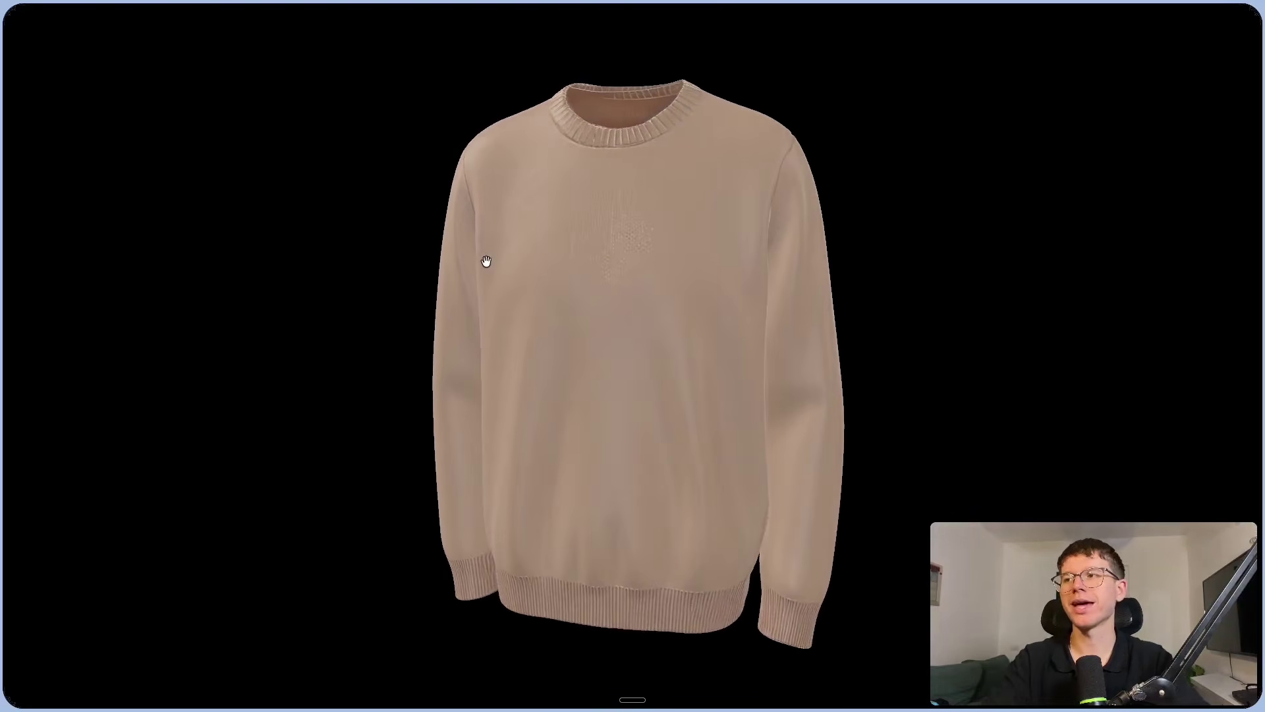
drag(573, 192, 612, 207)
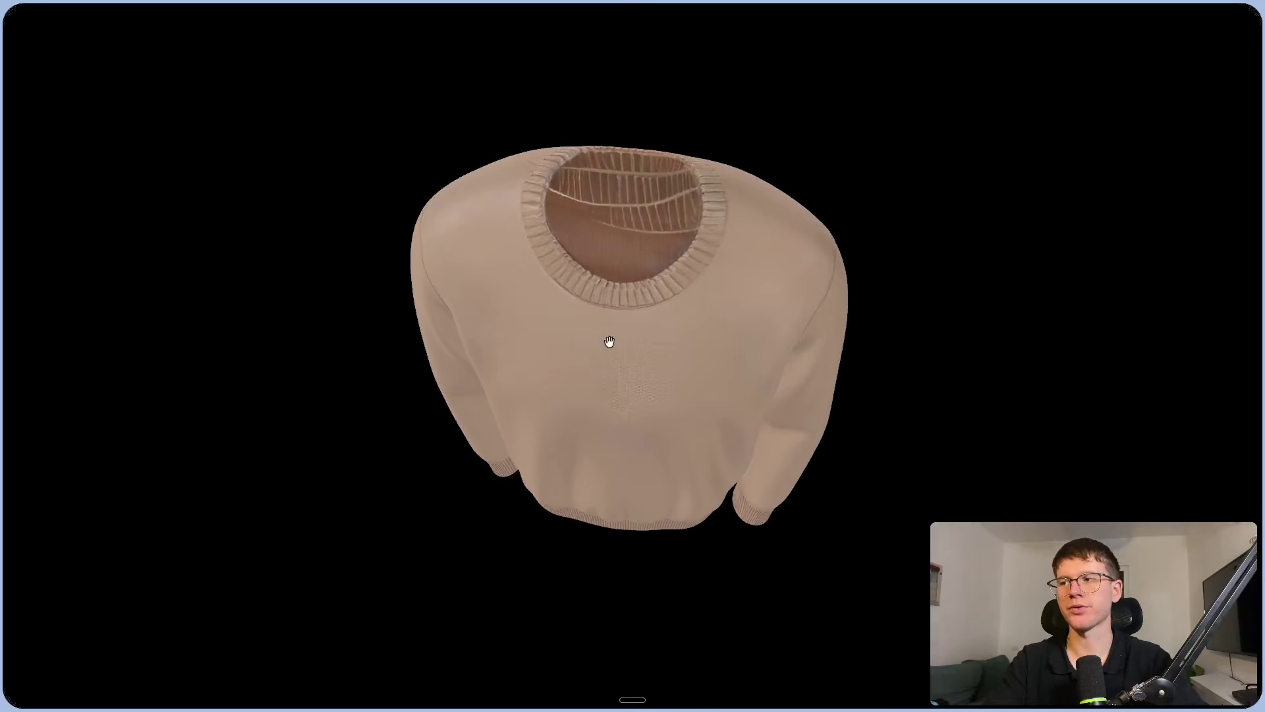
drag(609, 342, 638, 320)
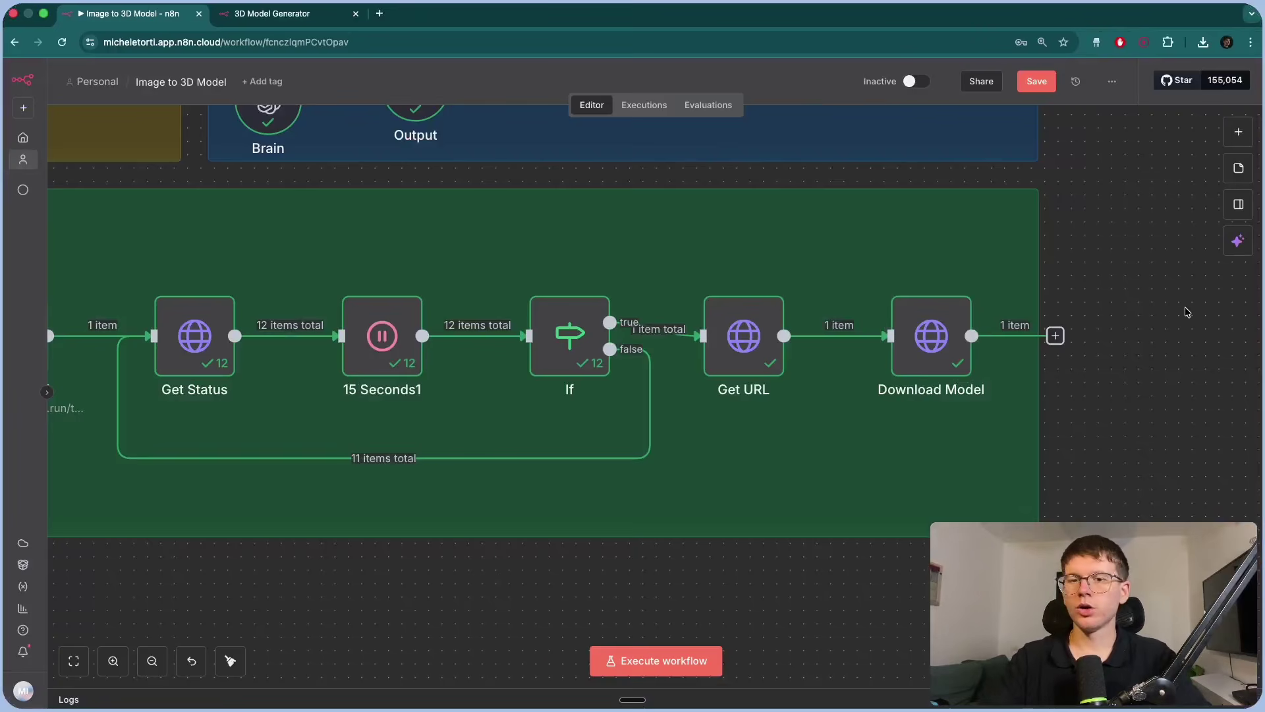
Open the On form submission node and scroll through its form field parameters.
scroll(1185, 306, down, 2)
scroll(1184, 312, down, 1)
scroll(1185, 312, up, 3)
scroll(1184, 312, left, 2)
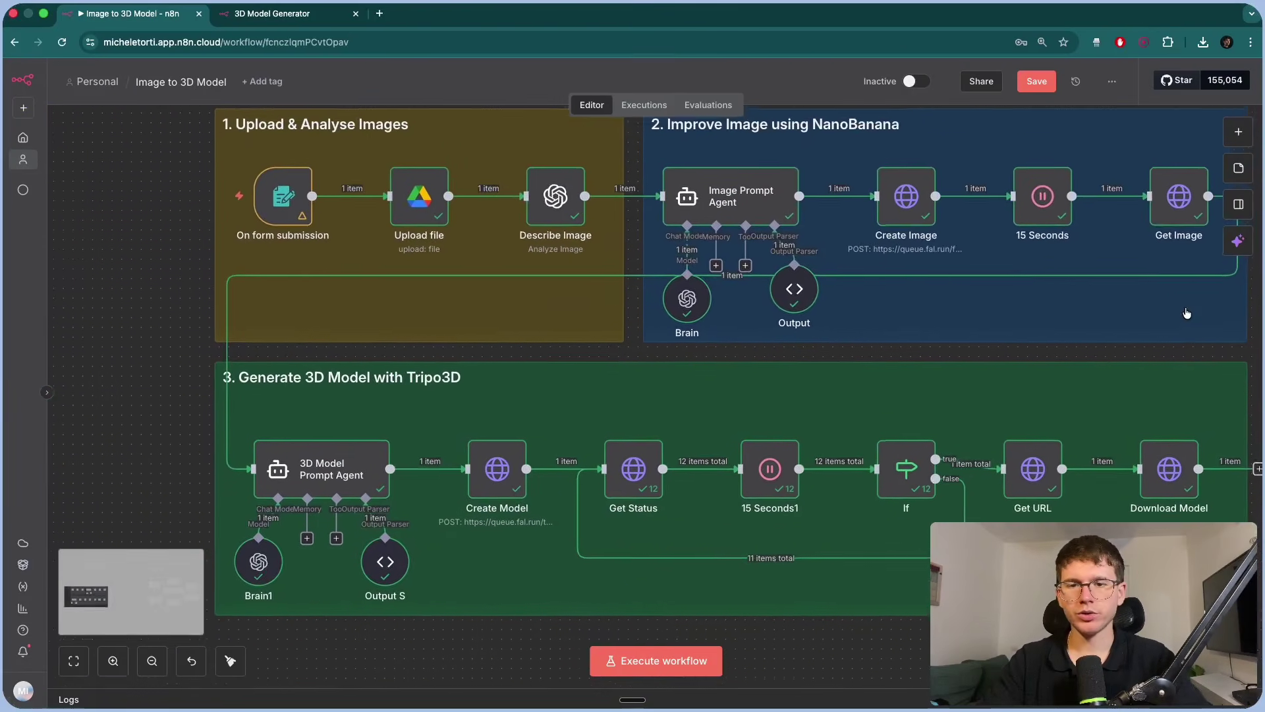
scroll(208, 203, up, 5)
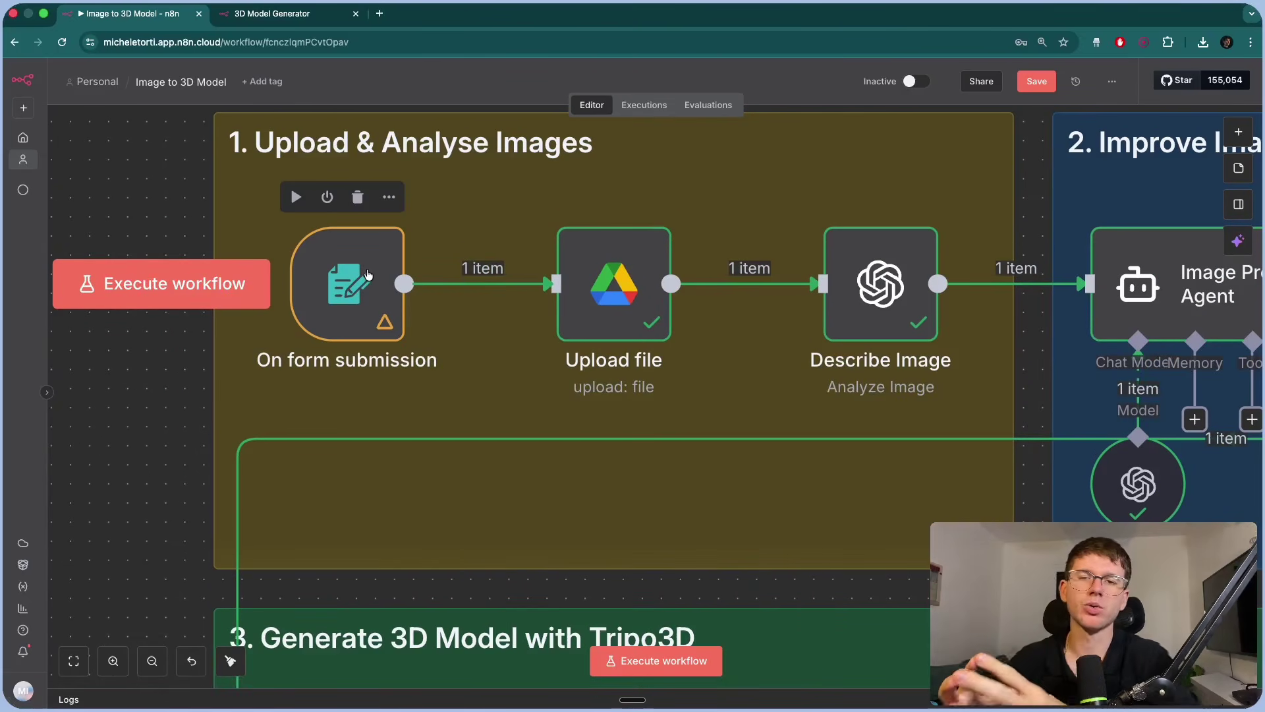
double_click(368, 274)
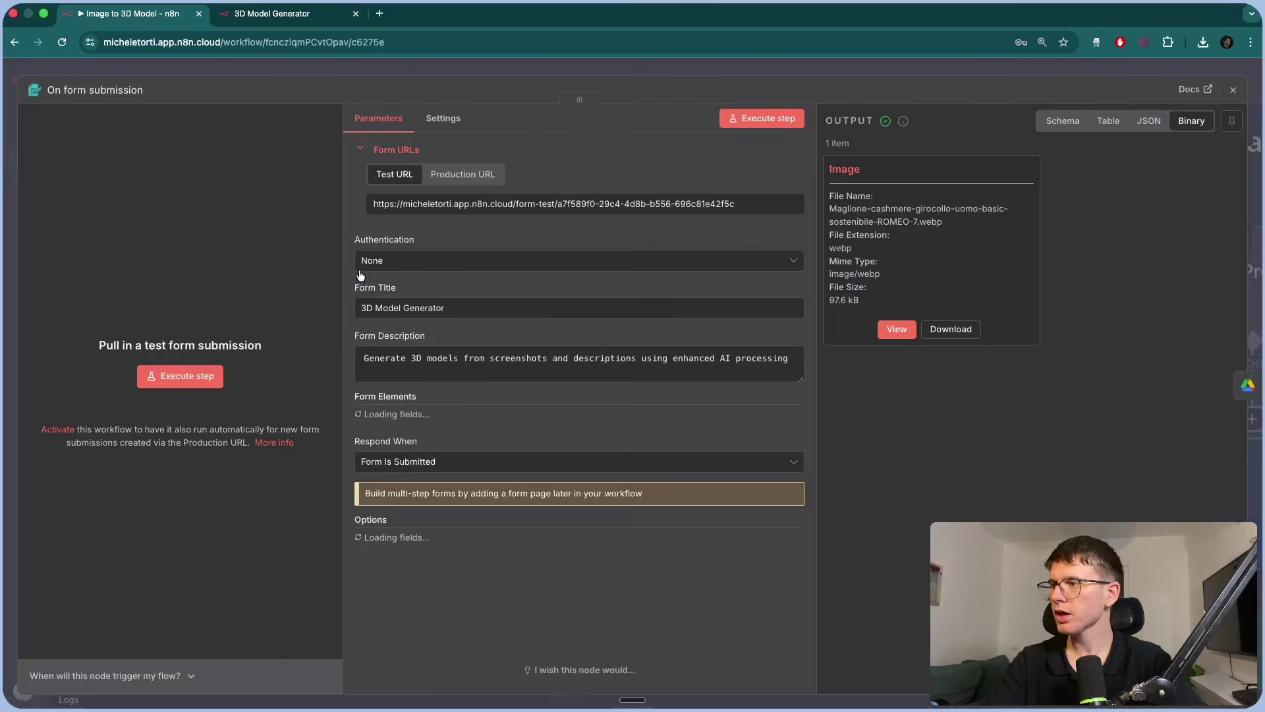
scroll(411, 332, down, 1)
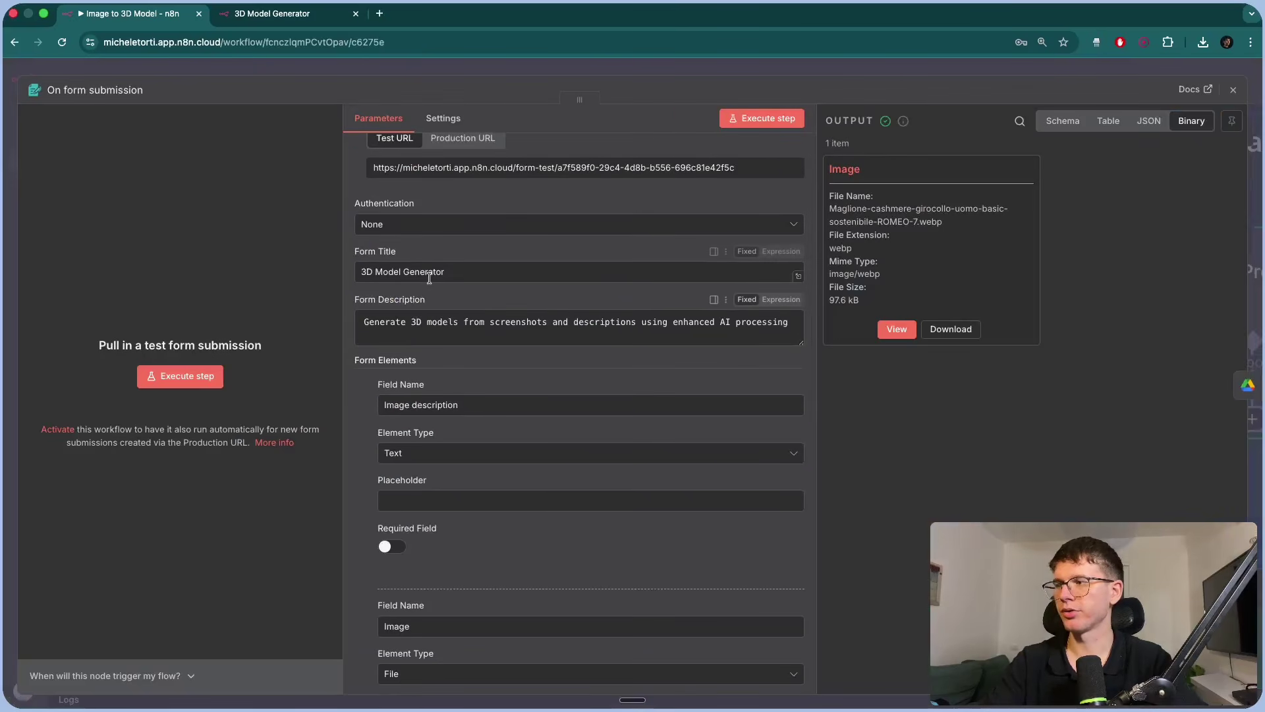
scroll(452, 272, down, 3)
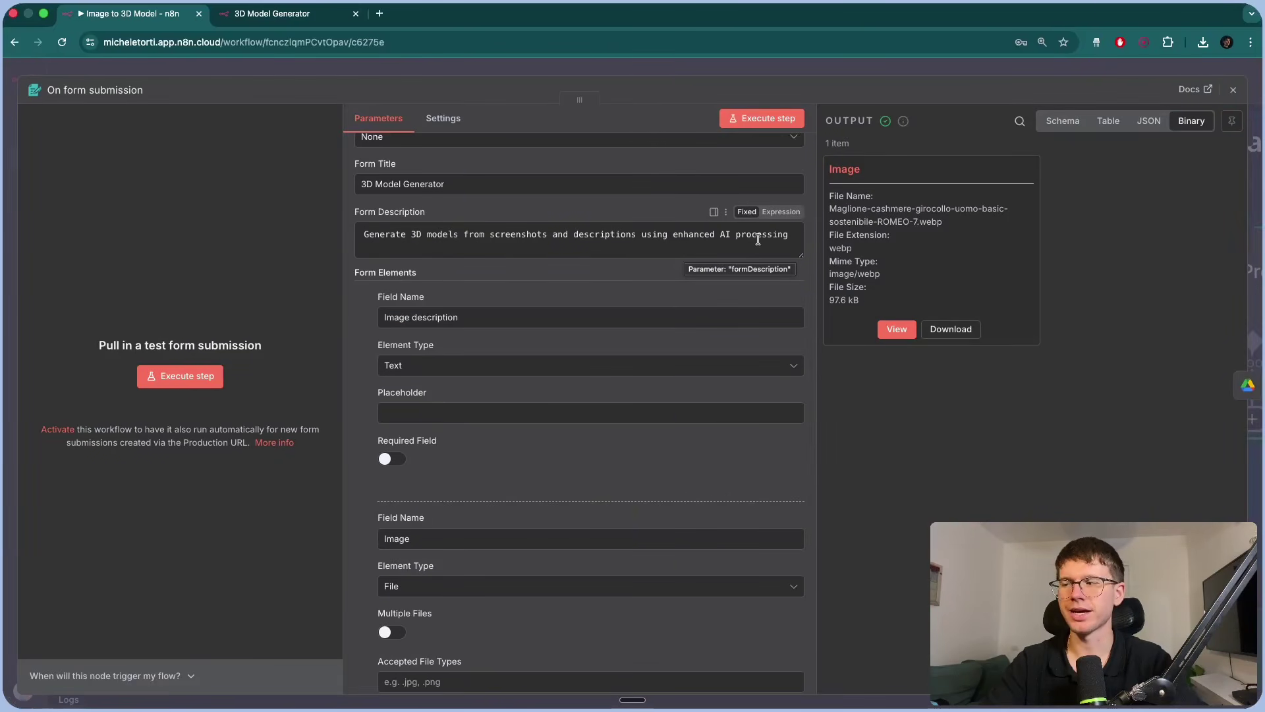
scroll(570, 278, down, 2)
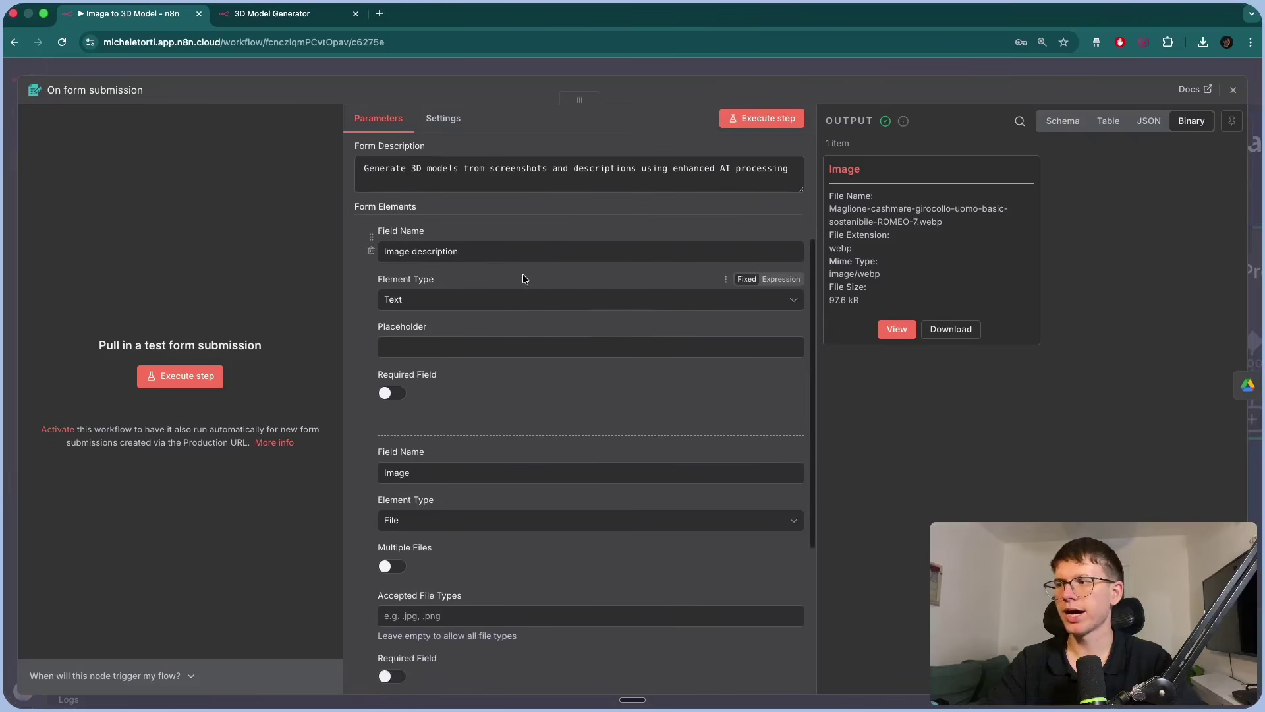
scroll(456, 267, down, 2)
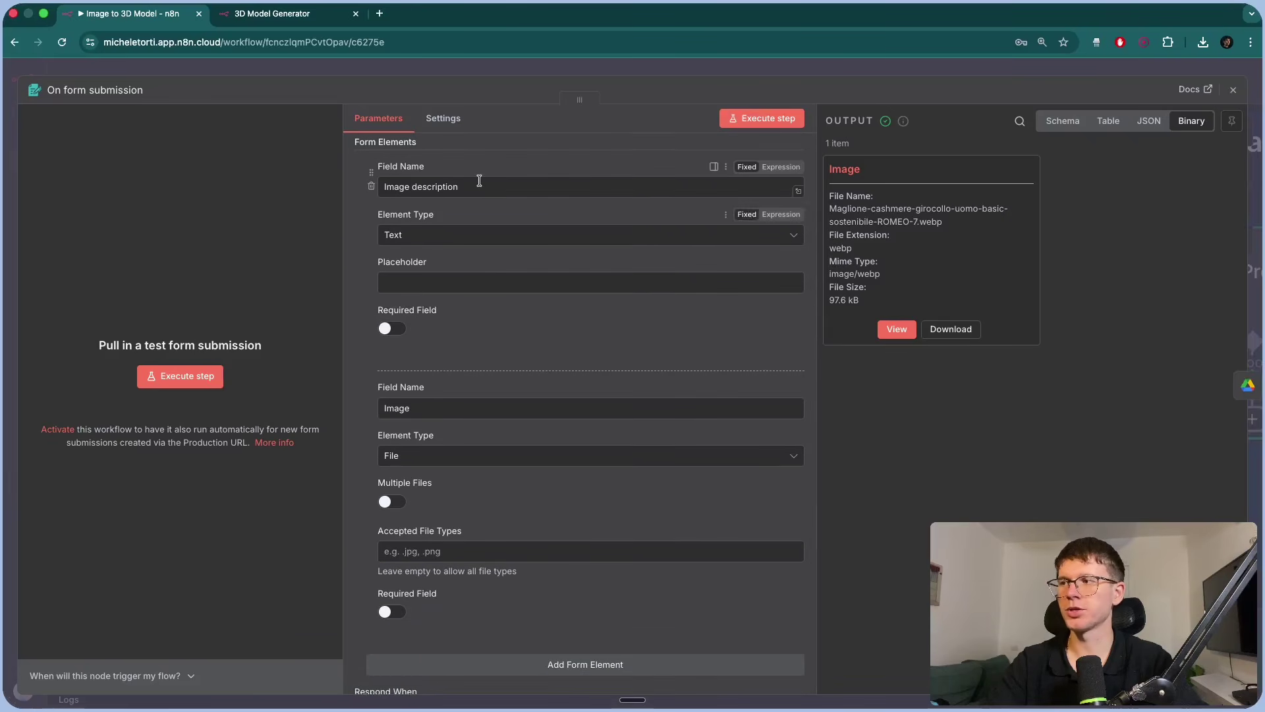
Start a test submission to open the 3D Model Generator form, then open a new tab.
click(192, 377)
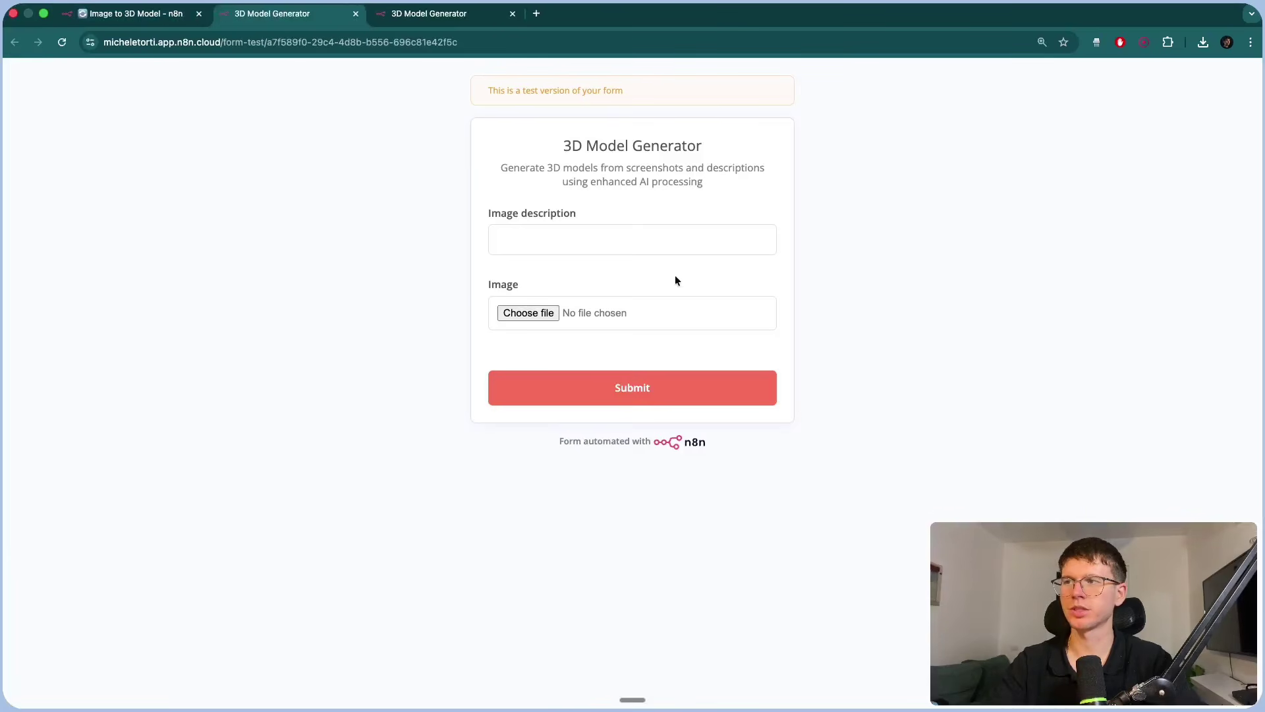
ctrl+scroll(626, 204, up, 5)
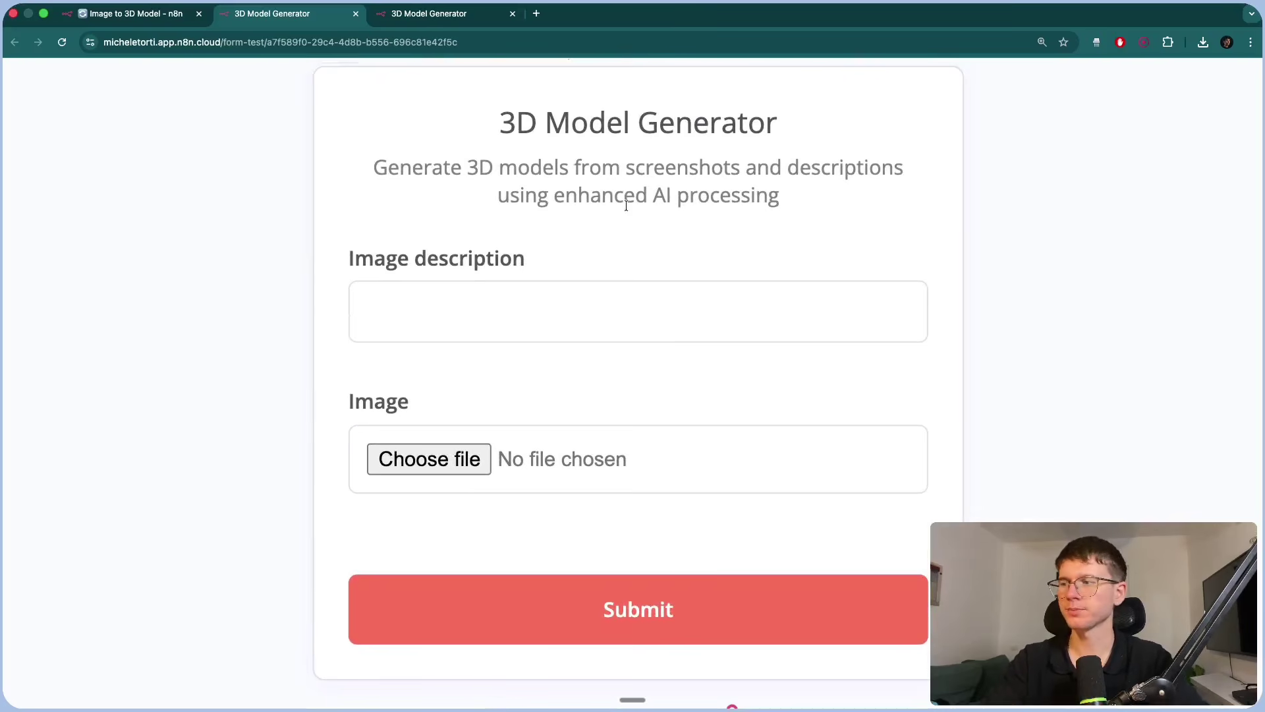
ctrl+scroll(602, 331, down, 5)
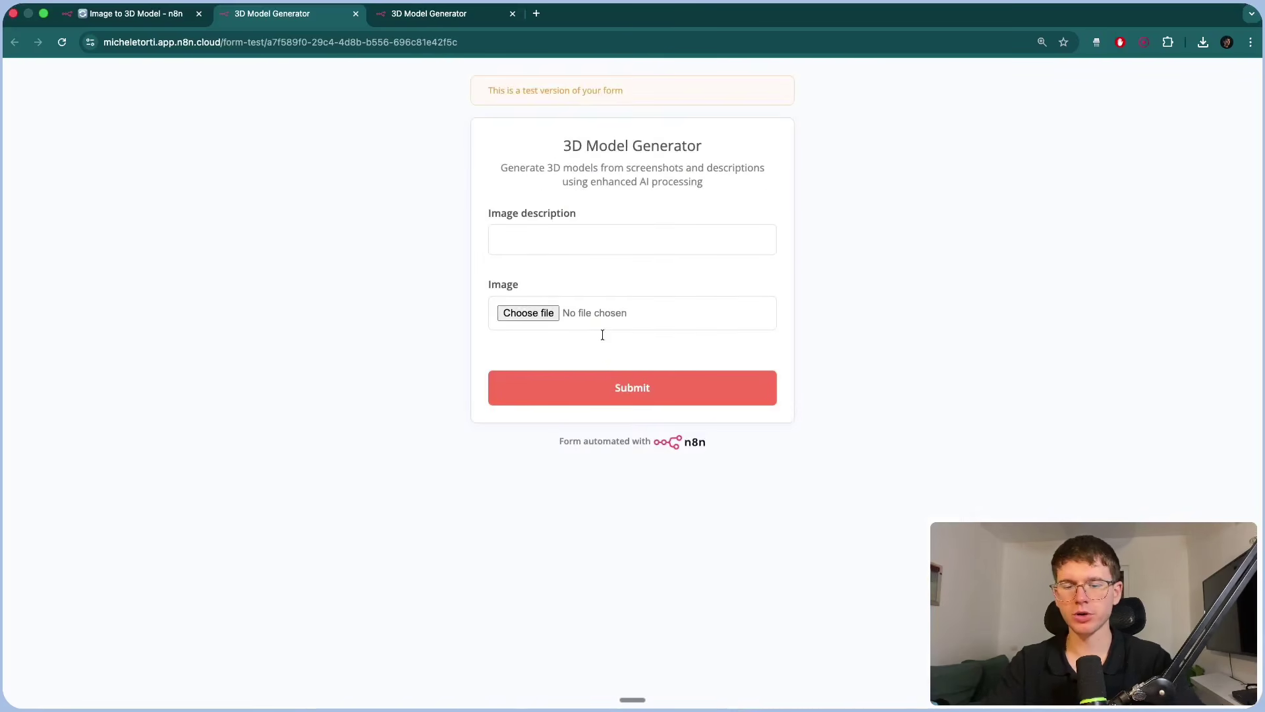
key(super+t)
Search Google Images for 'lincoln memorial' and preview the aerial Wikipedia photo.
text(lincoln memorial)
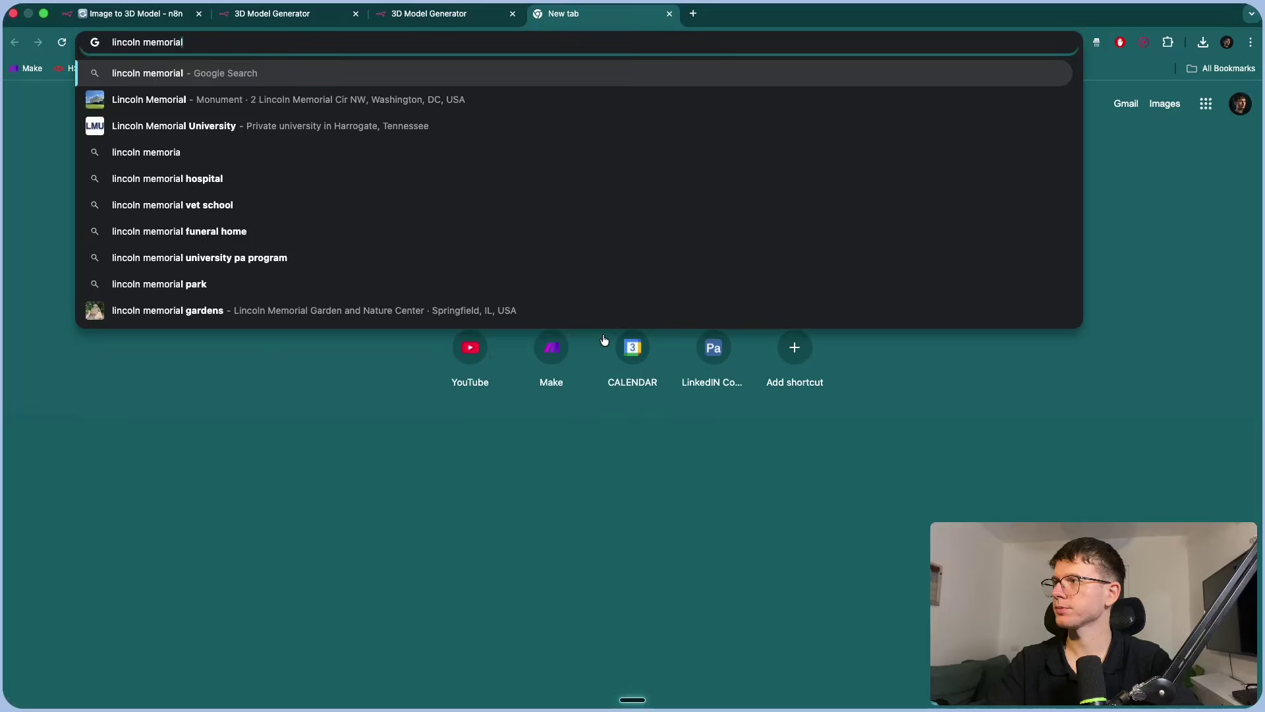
key(Return)
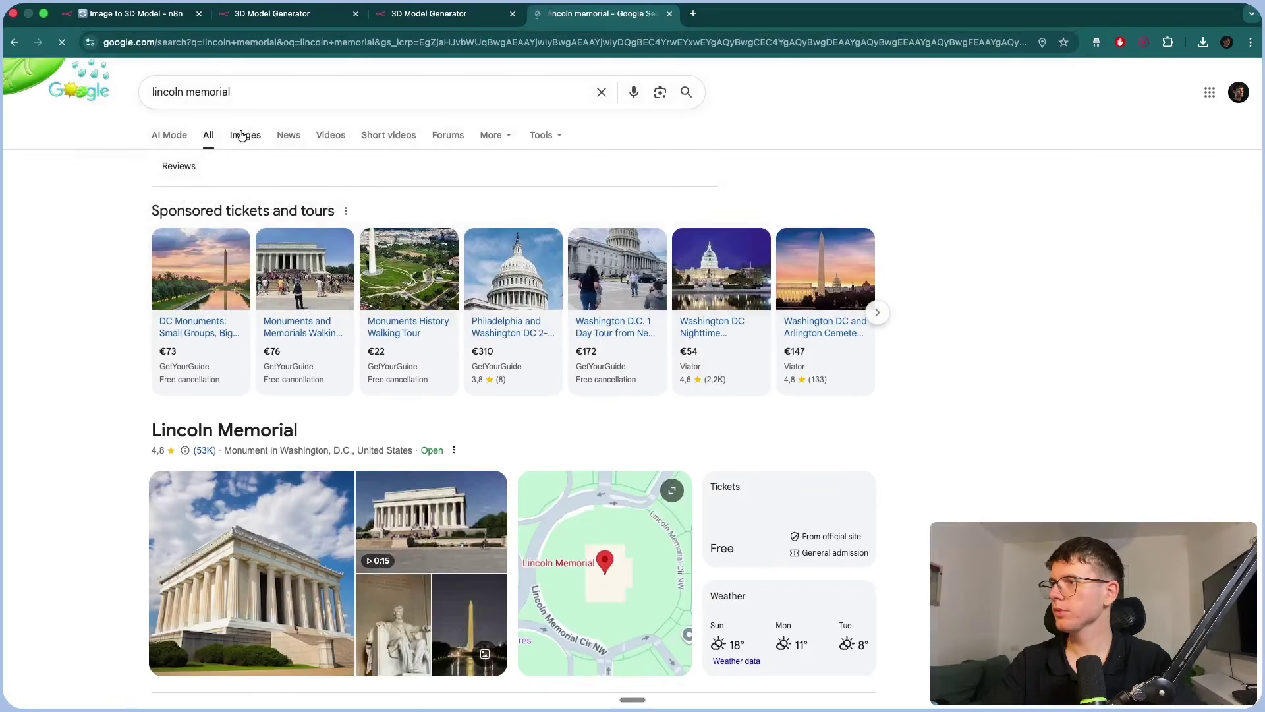
click(241, 135)
click(139, 274)
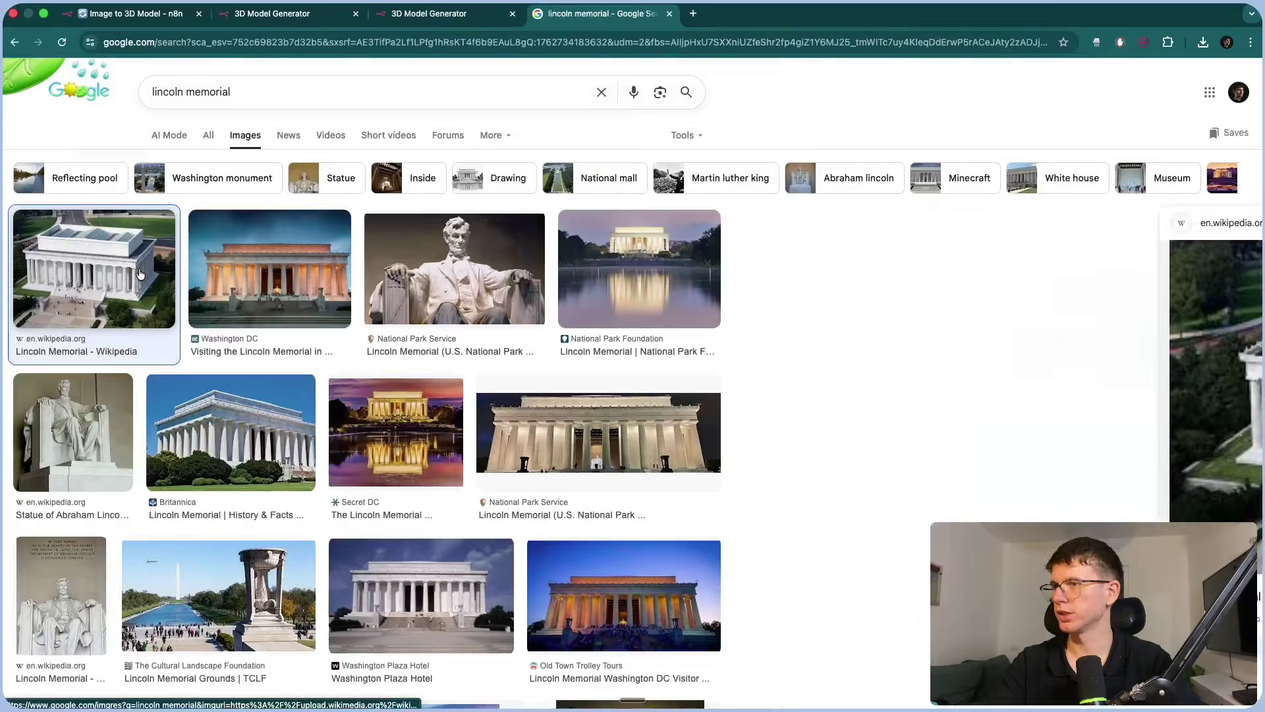
right_click(956, 367)
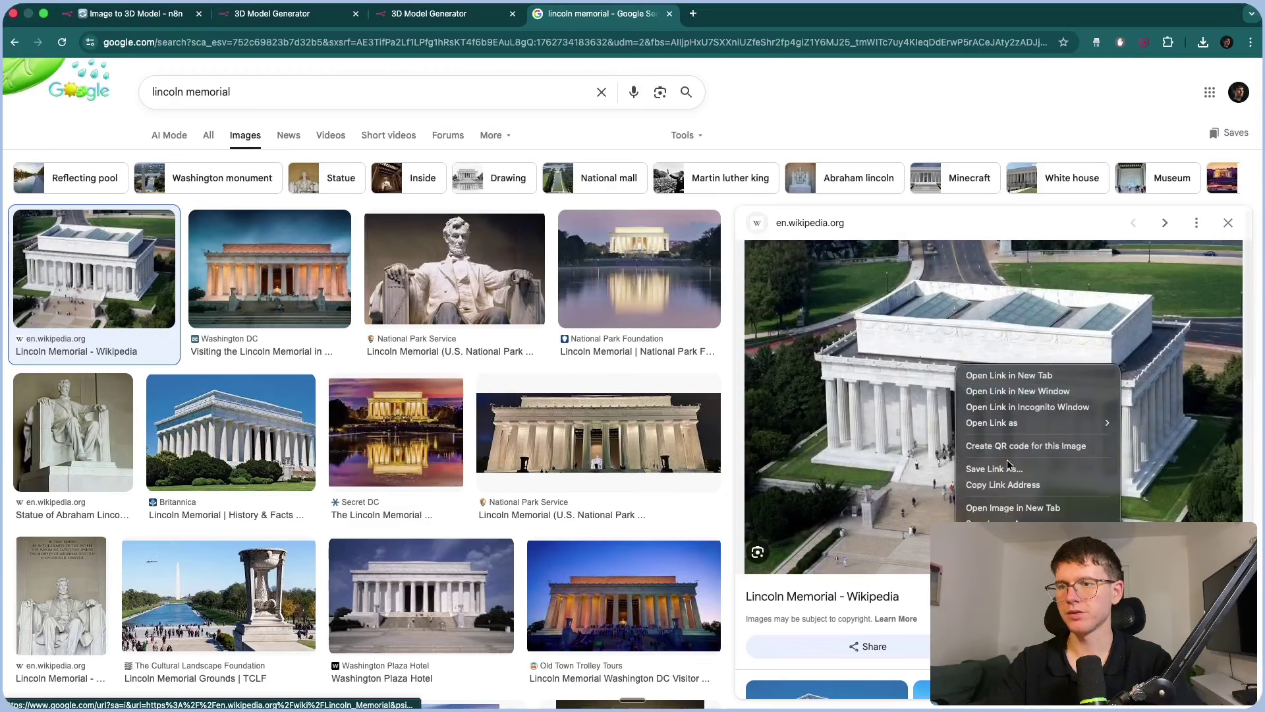
click(737, 115)
Fill the test form with 'lincoln memorial' and the Aerial_view jpeg, submit, and return to n8n.
click(290, 13)
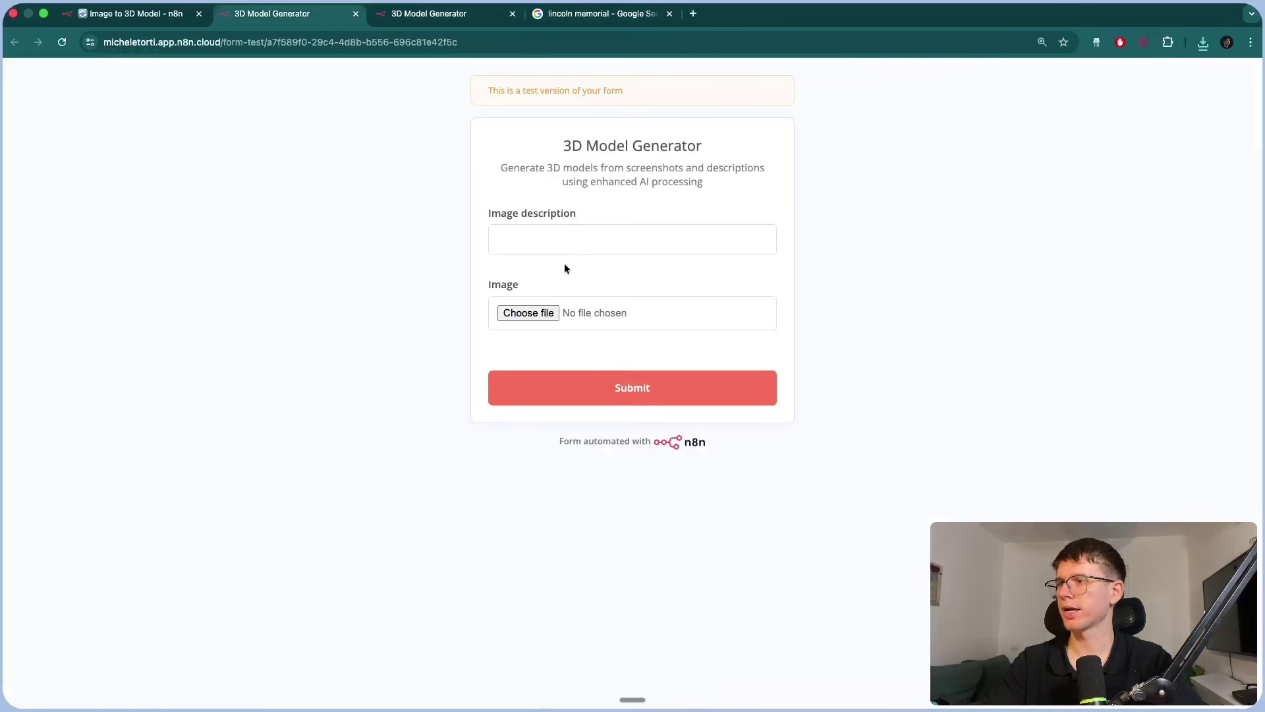
click(553, 241)
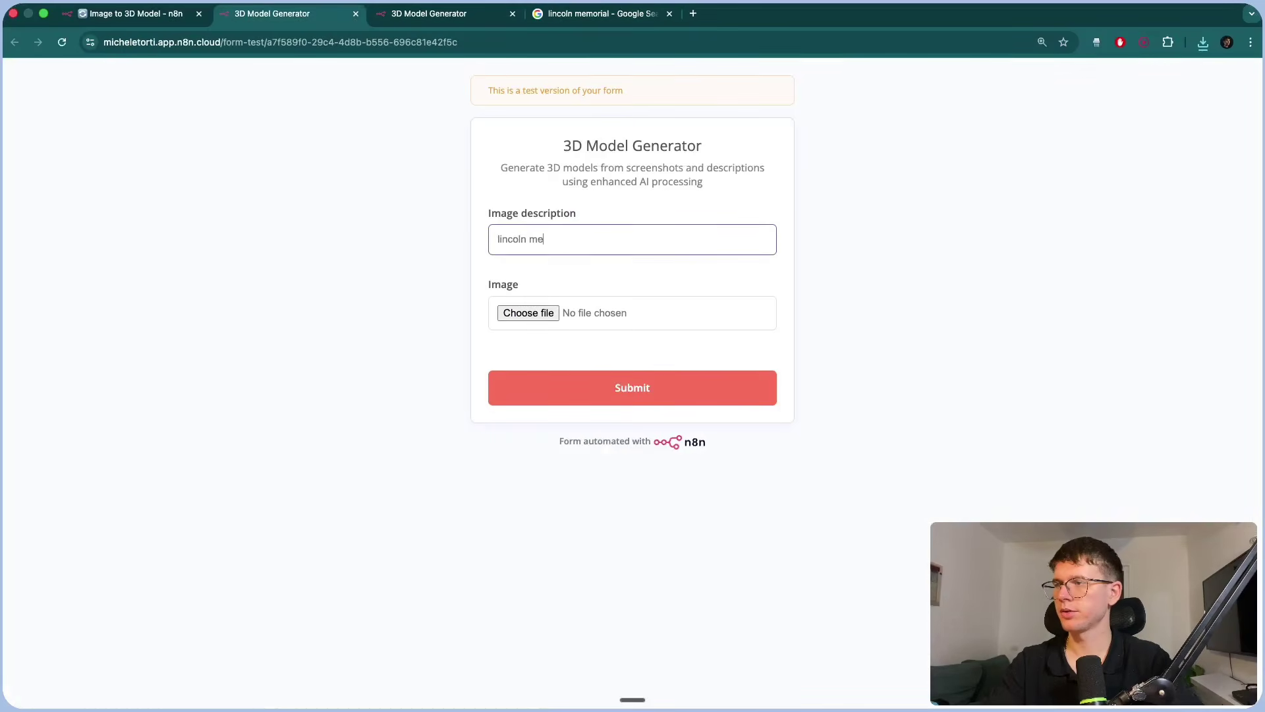
text(lincoln memorial)
click(528, 312)
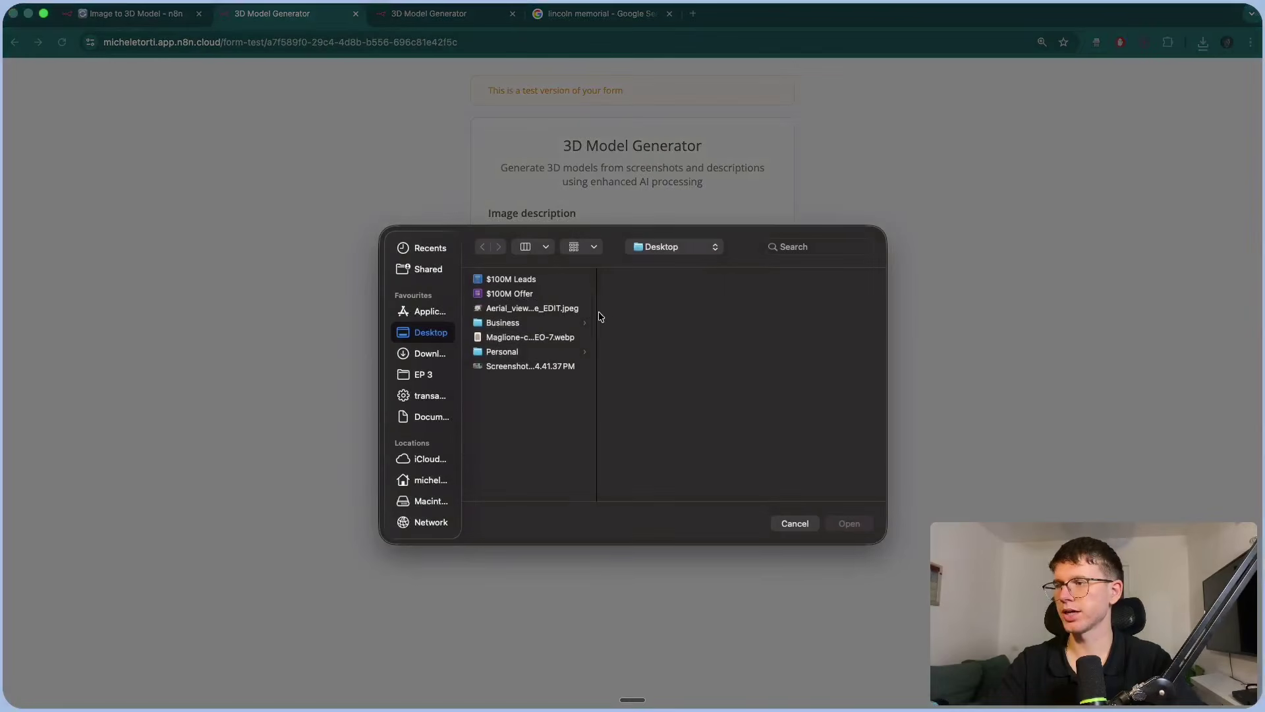
click(531, 310)
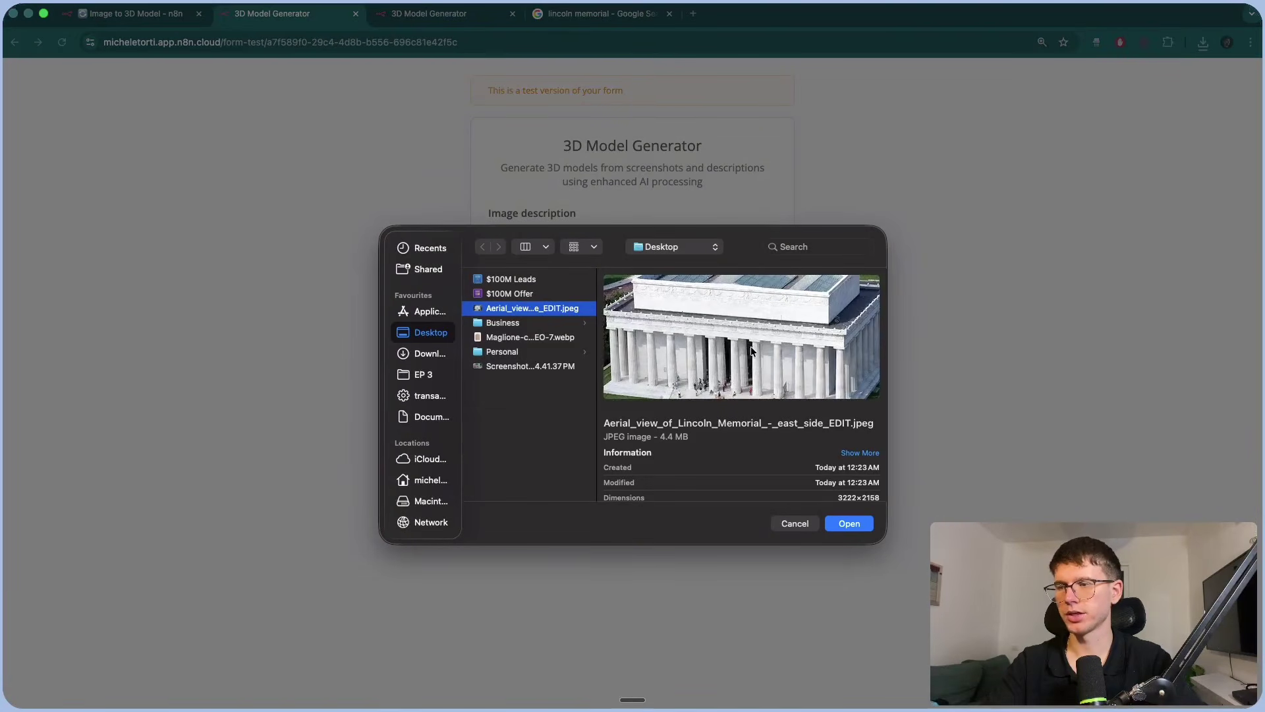
click(860, 528)
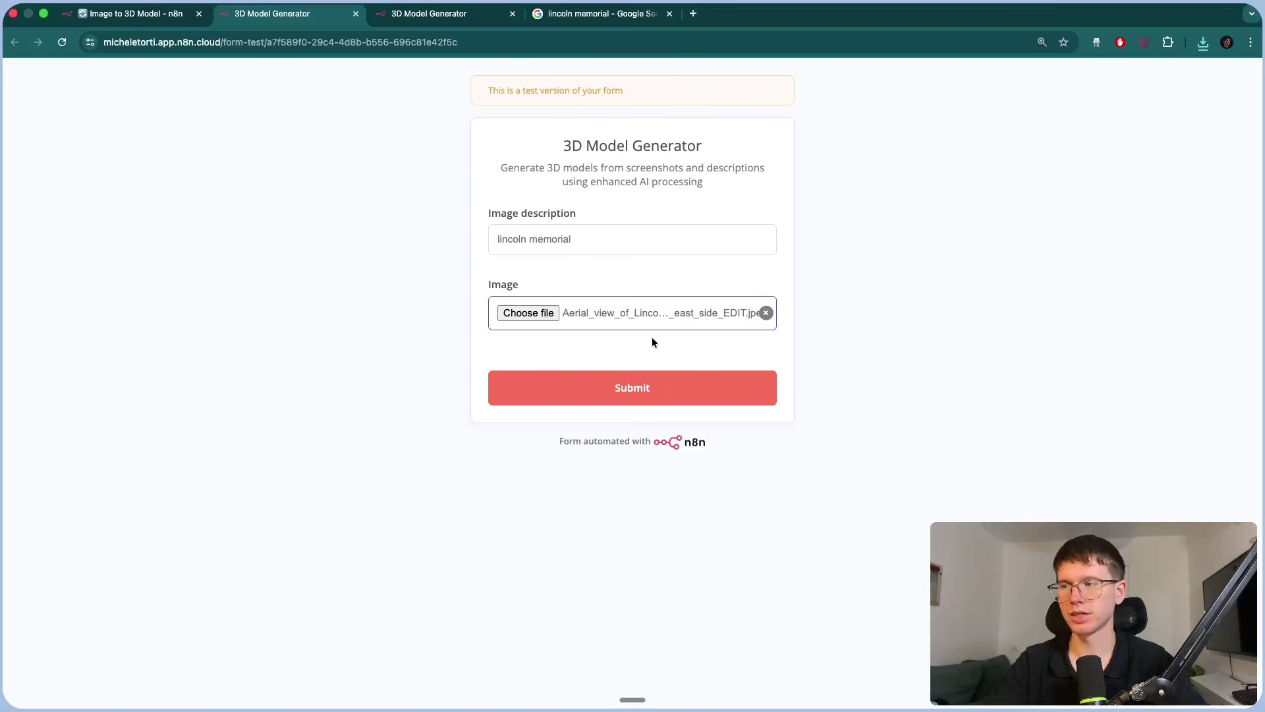
click(653, 389)
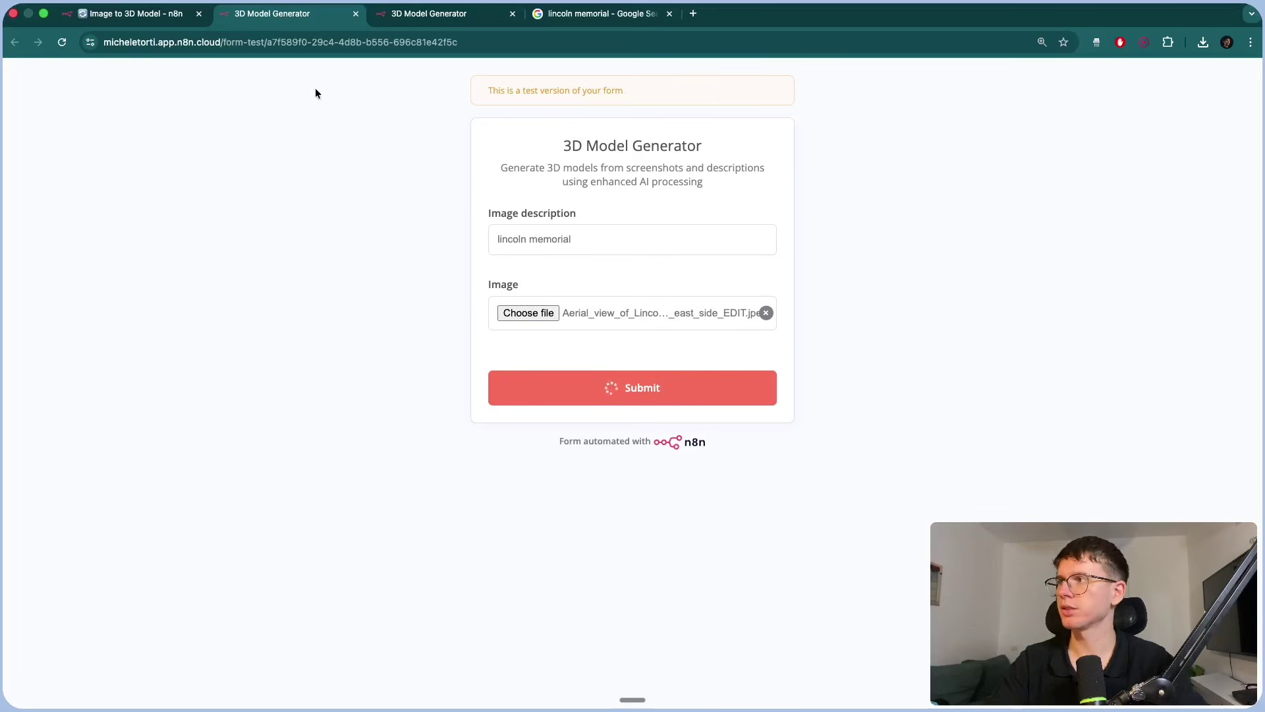
click(152, 14)
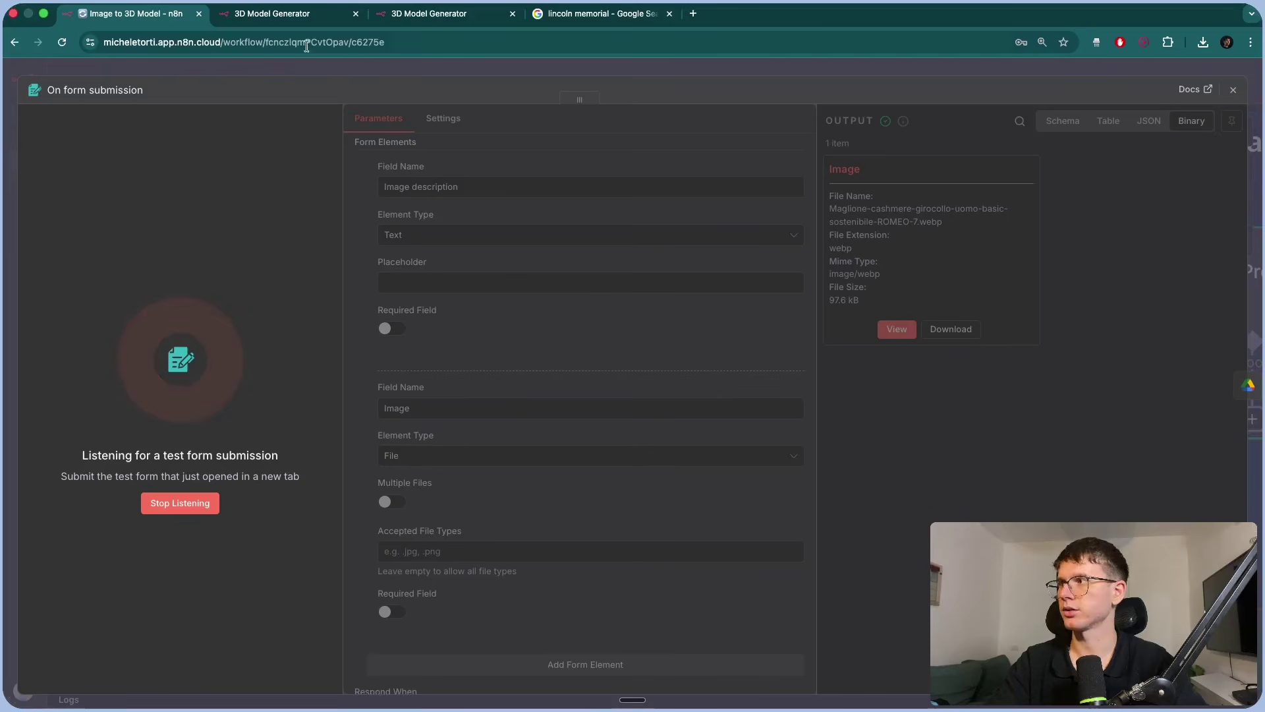
Verify the trigger's binary output holds the 4.36 MB aerial memorial jpeg, then close the panel.
click(287, 13)
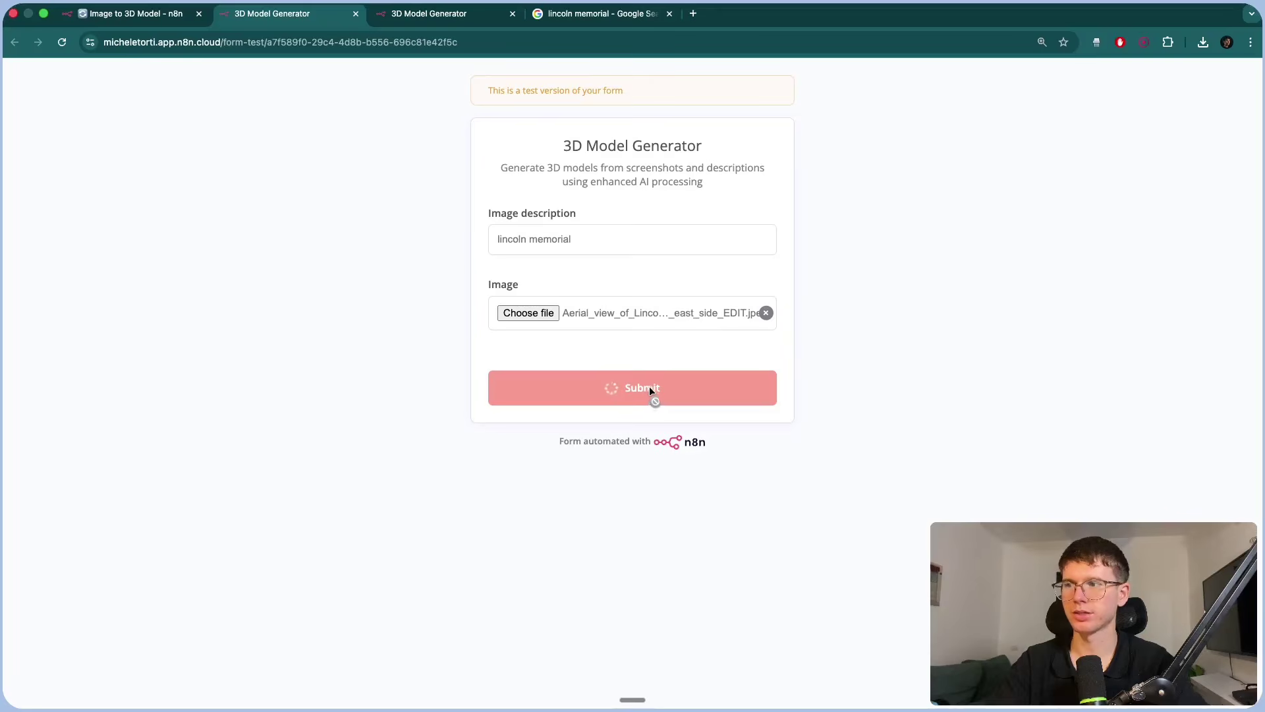
click(160, 23)
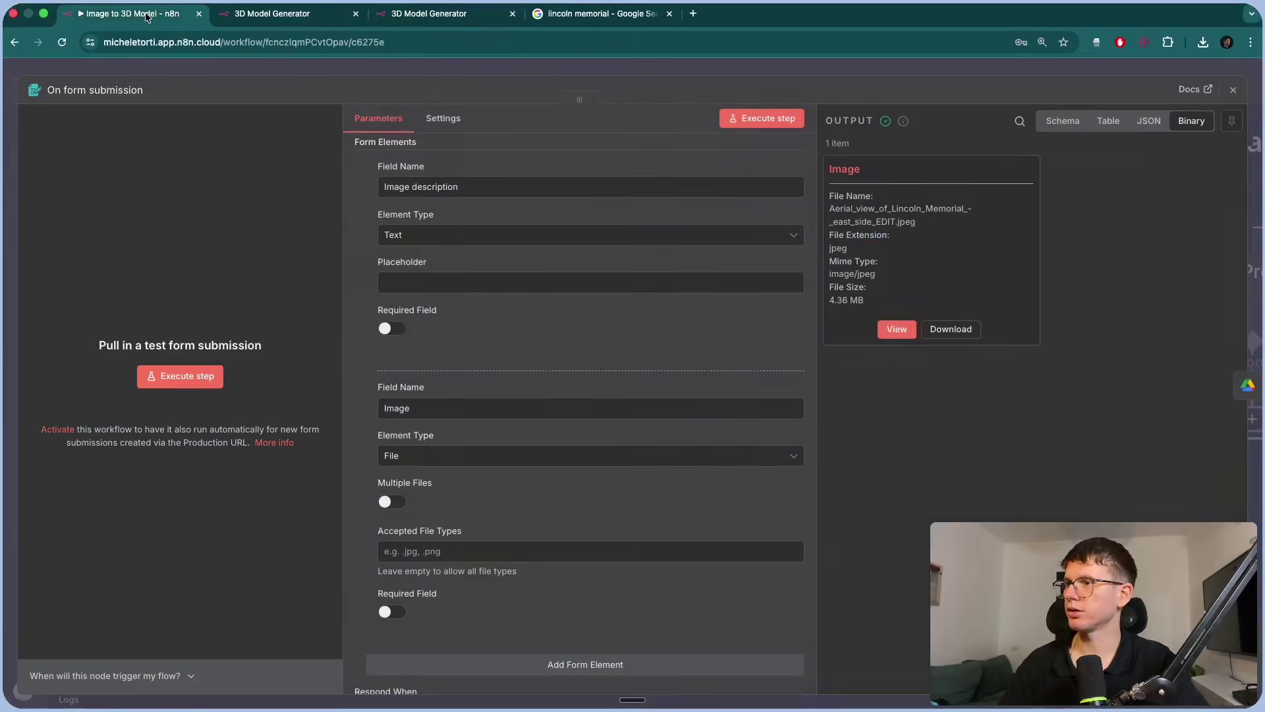
click(893, 328)
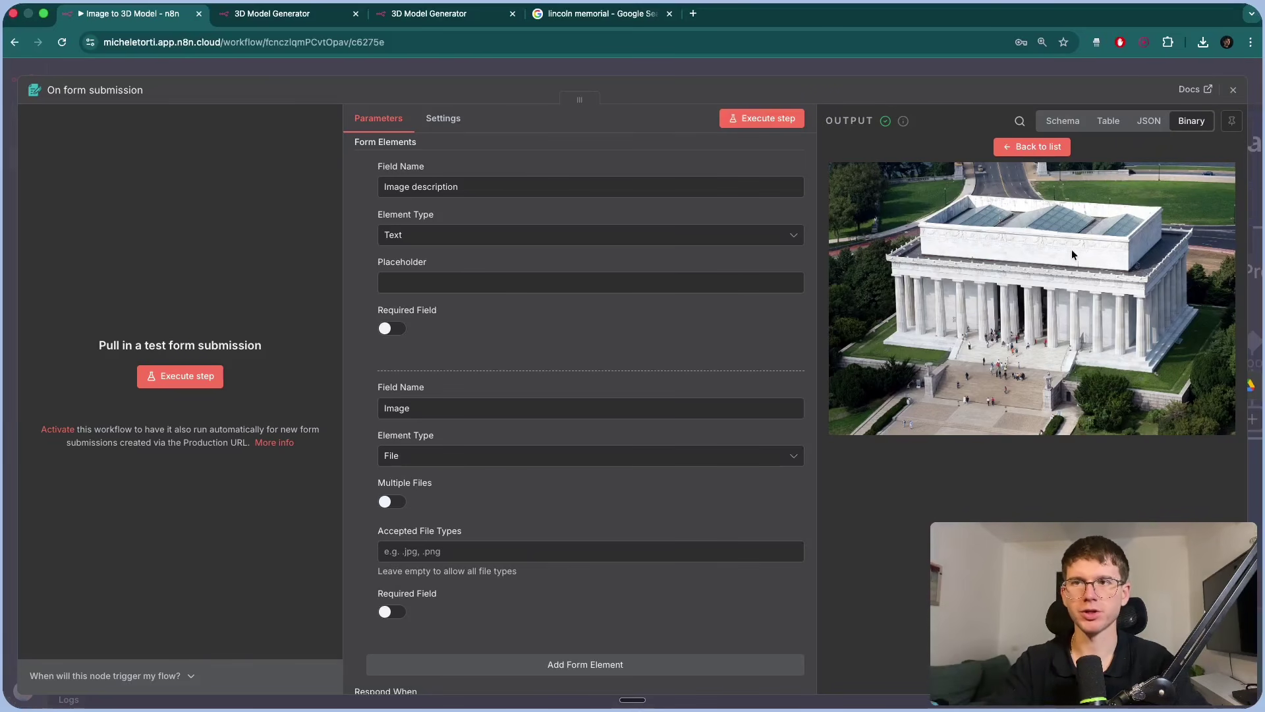
click(1190, 128)
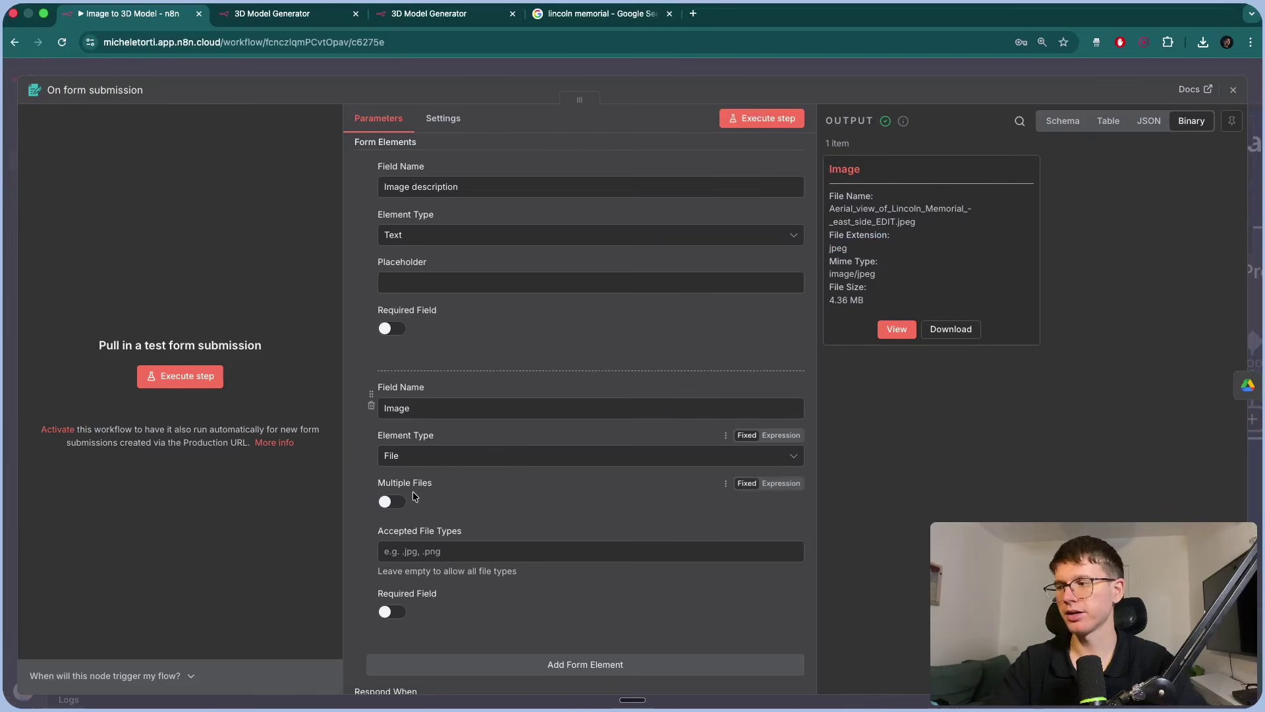
scroll(414, 494, up, 5)
scroll(509, 470, down, 5)
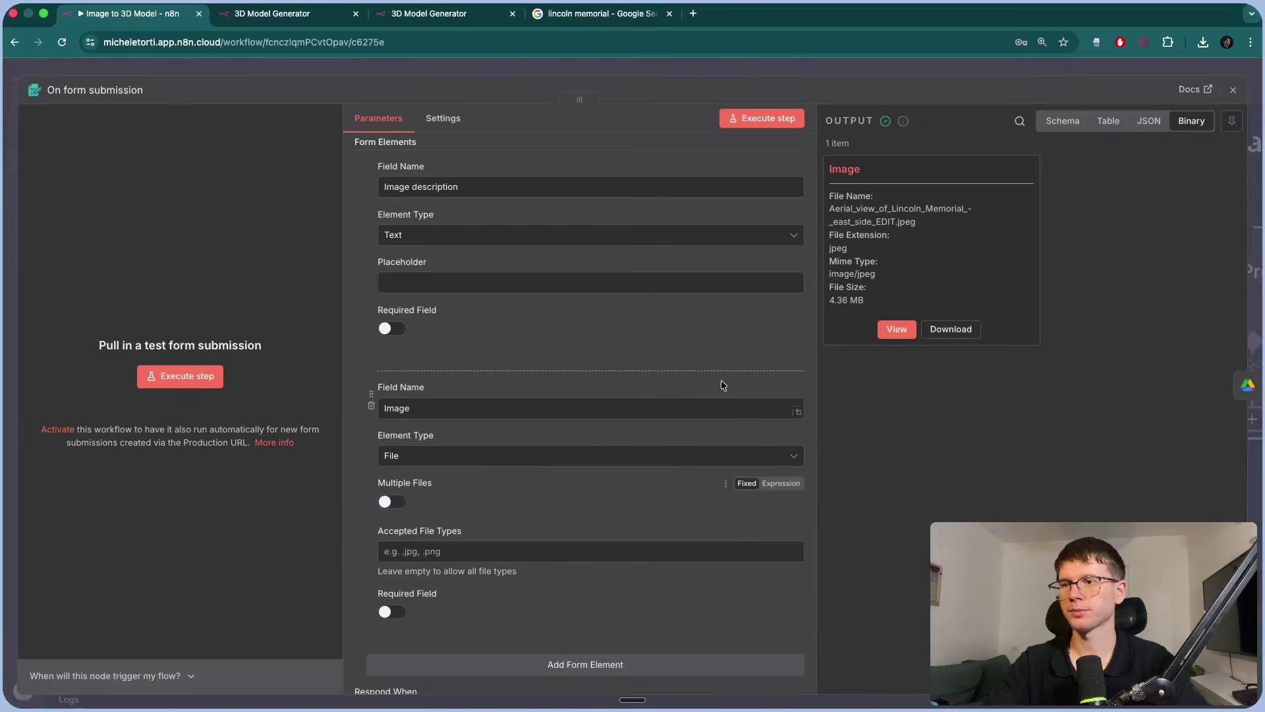
click(839, 65)
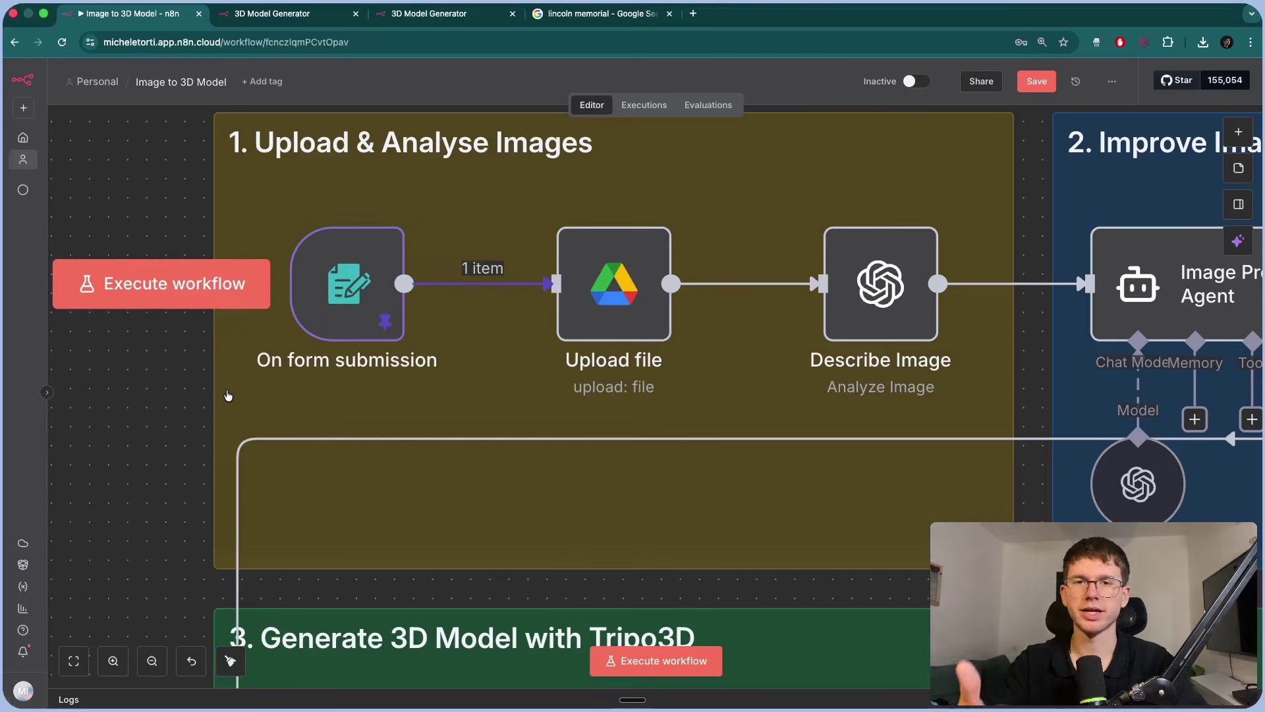
Save the workflow and confirm Describe Image's input type stays Binary File(s).
scroll(330, 362, right, 3)
scroll(173, 371, left, 2)
key(ctrl+s)
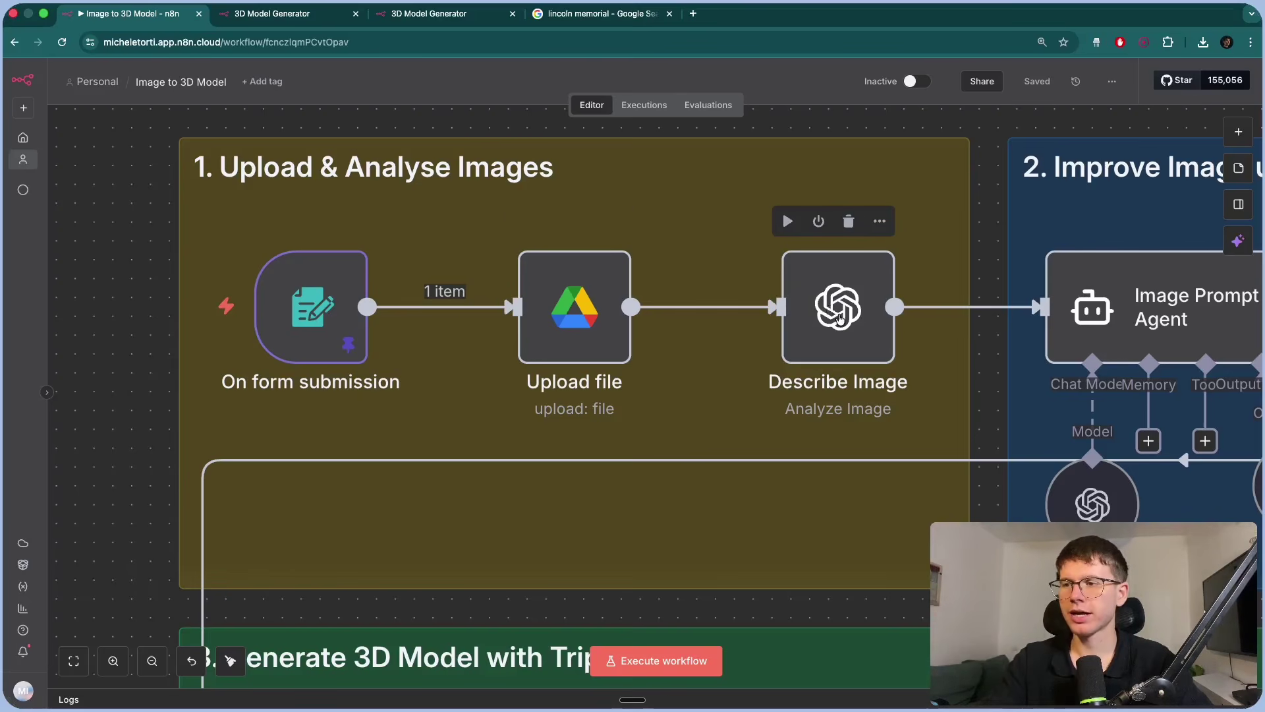
double_click(852, 309)
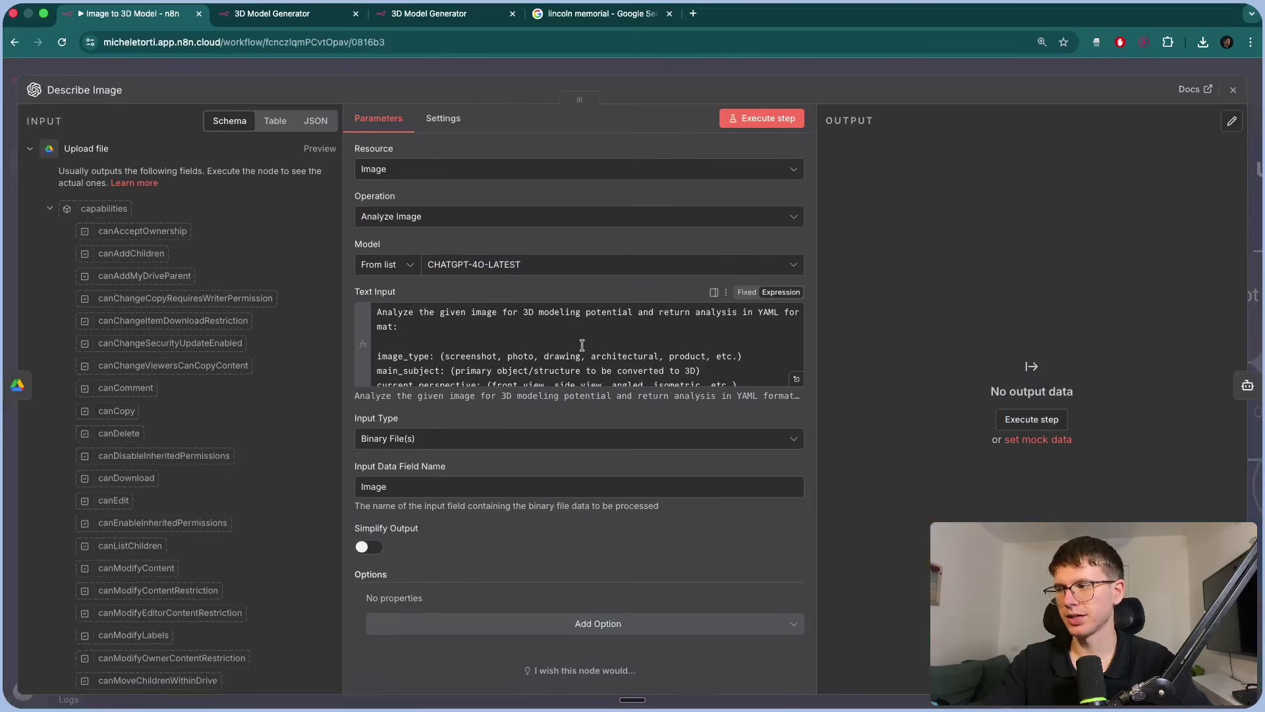
click(395, 439)
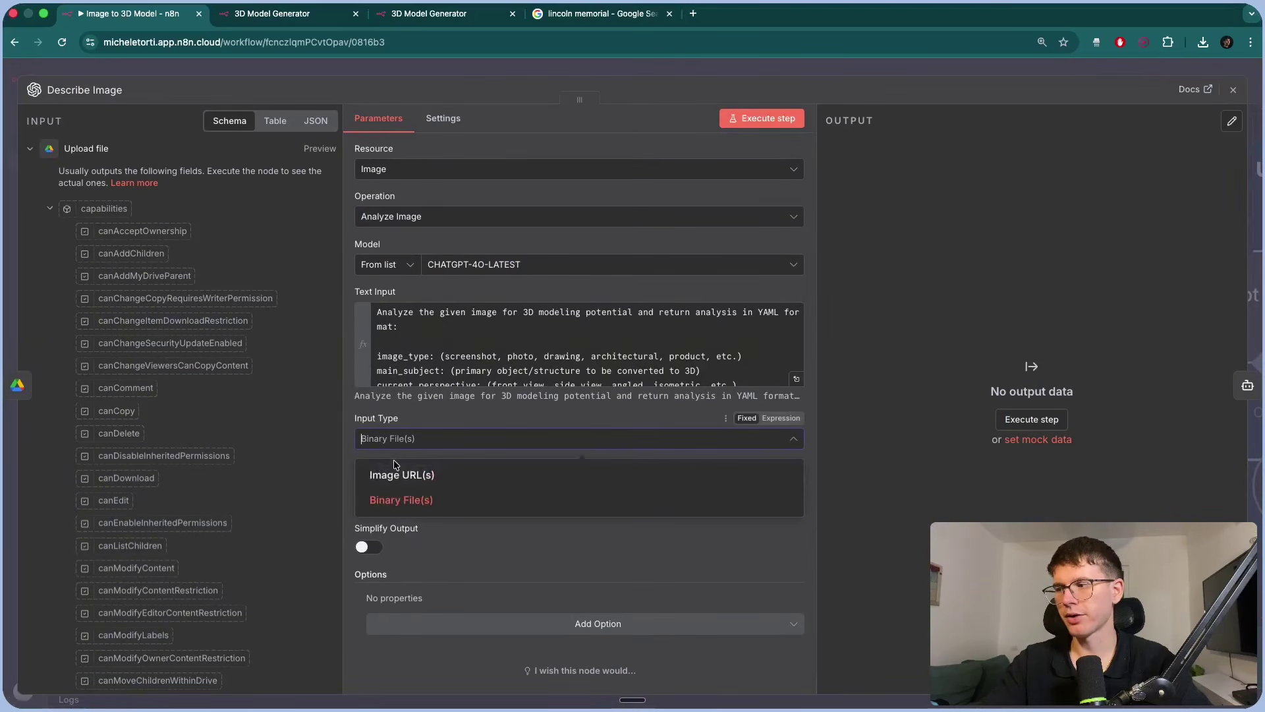
click(439, 435)
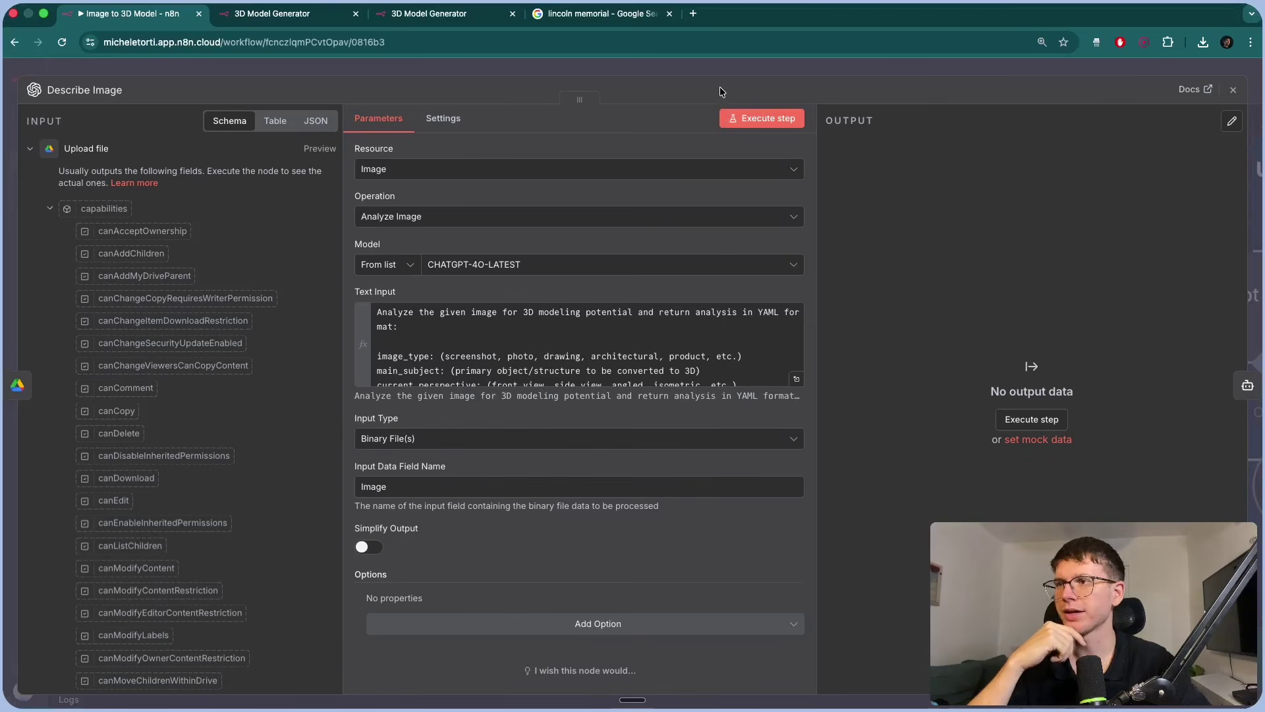
click(714, 69)
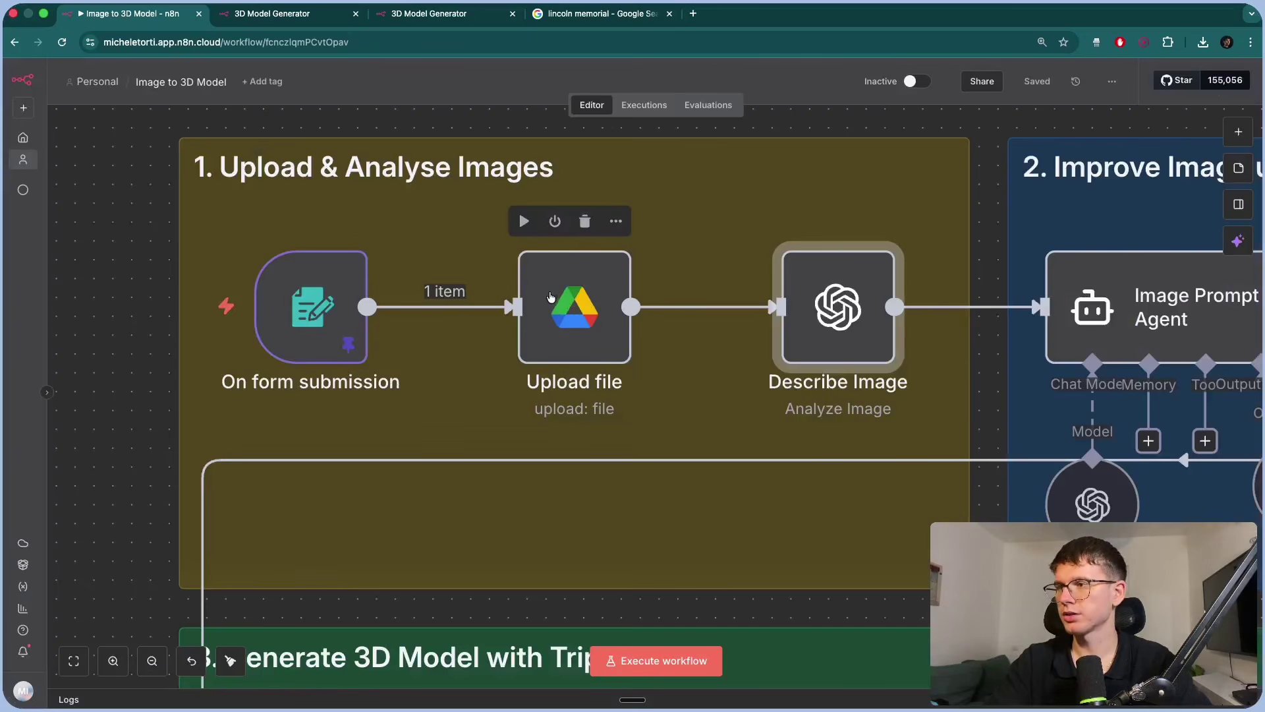
Recheck Describe Image's binary input type, then open the On form submission node.
double_click(846, 324)
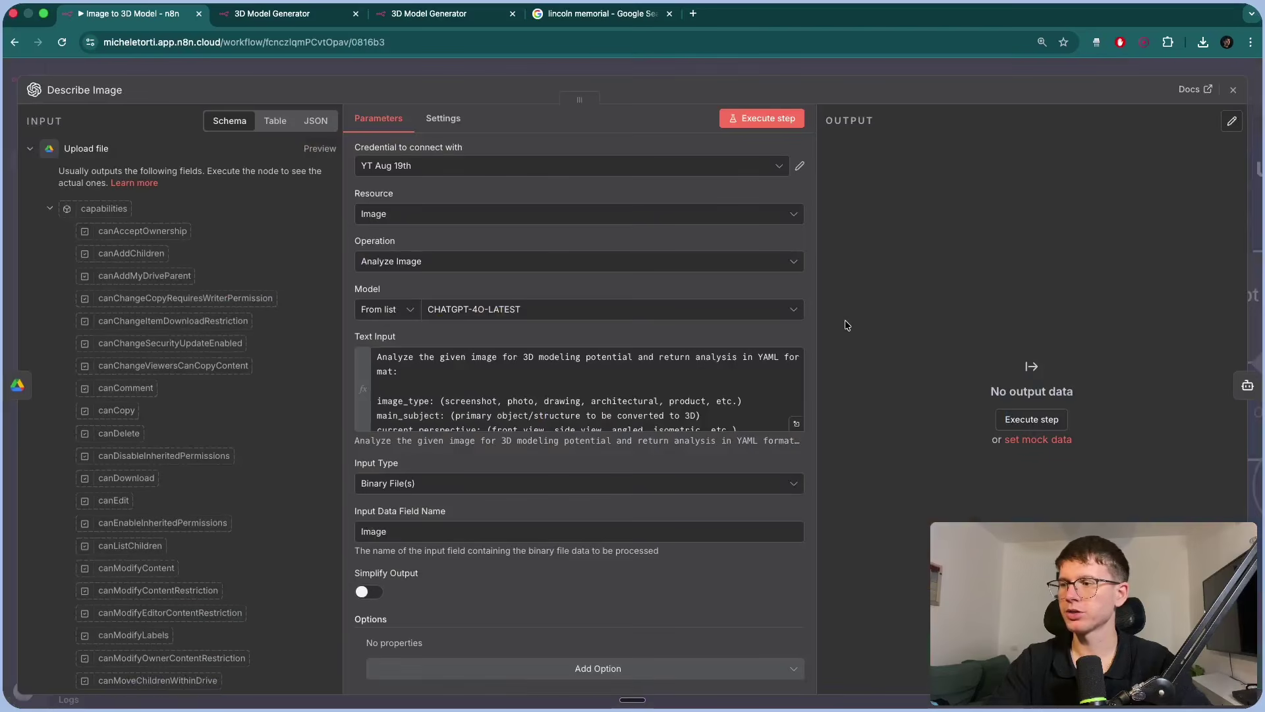
click(389, 486)
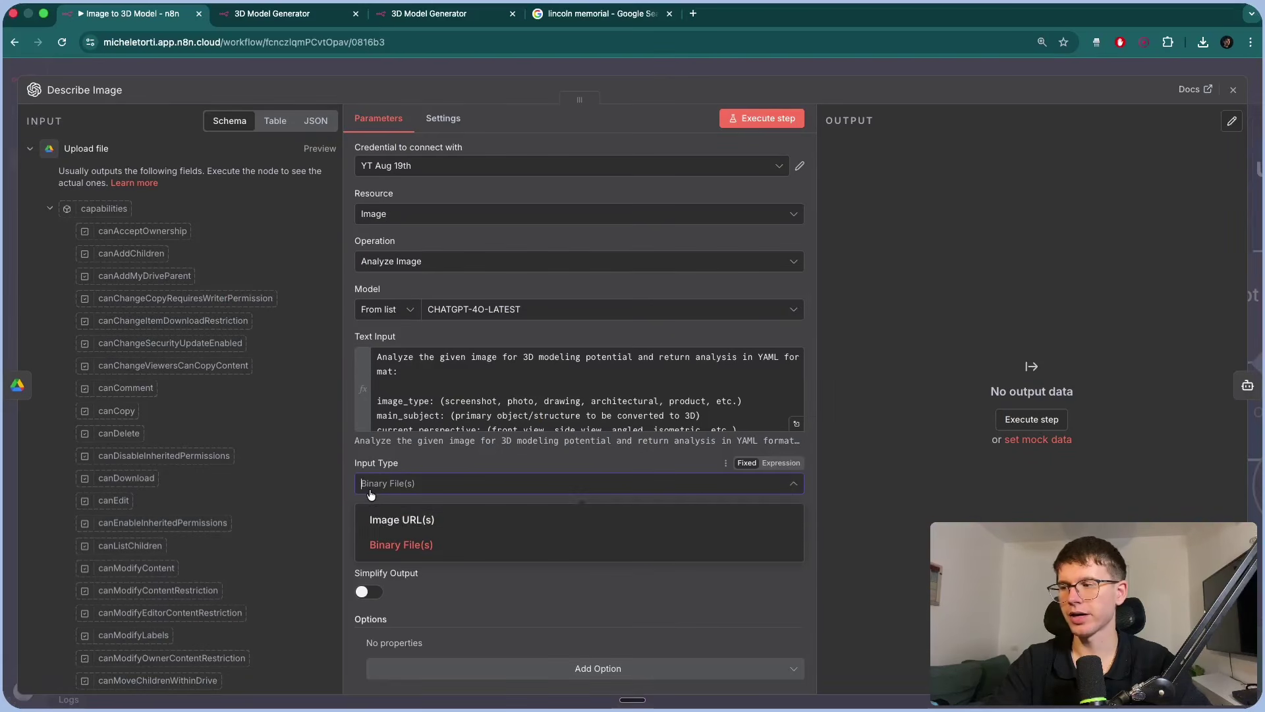
click(431, 460)
drag(362, 512, 412, 512)
click(453, 72)
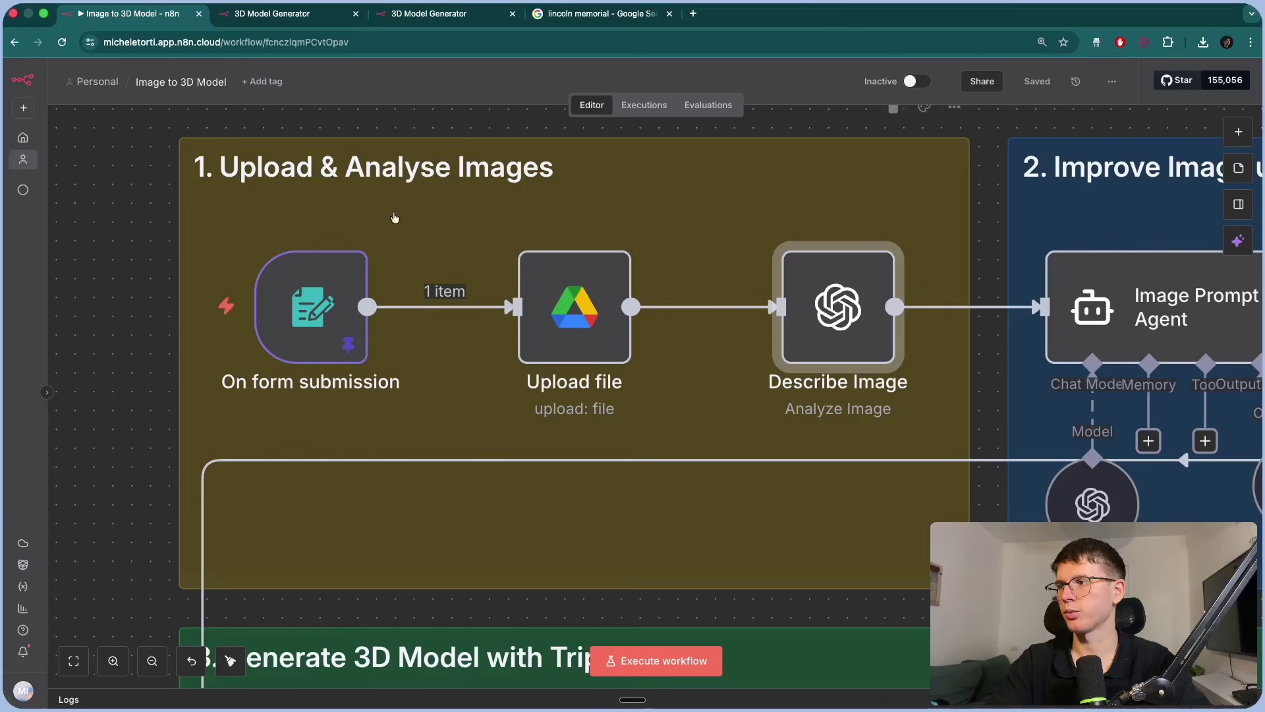
double_click(310, 303)
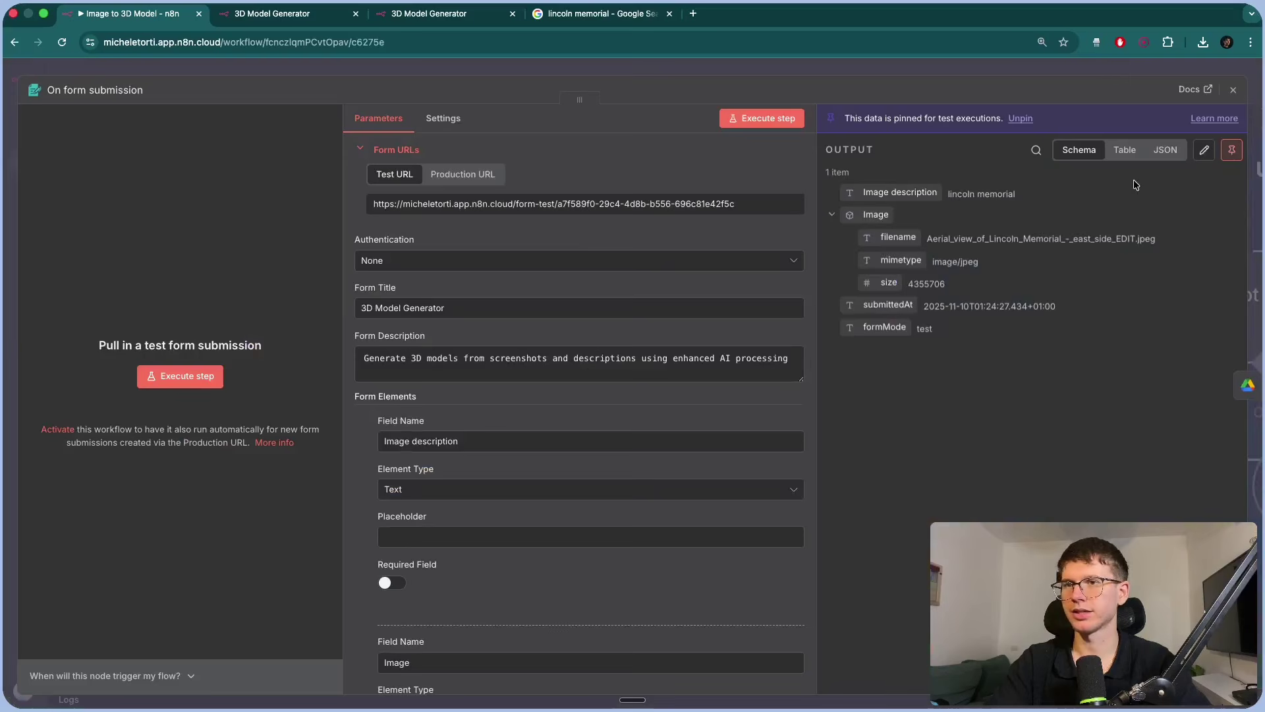
Unpin the old data and resubmit the form with the aerial jpeg and 'lincoln memorial' description.
click(759, 119)
click(730, 421)
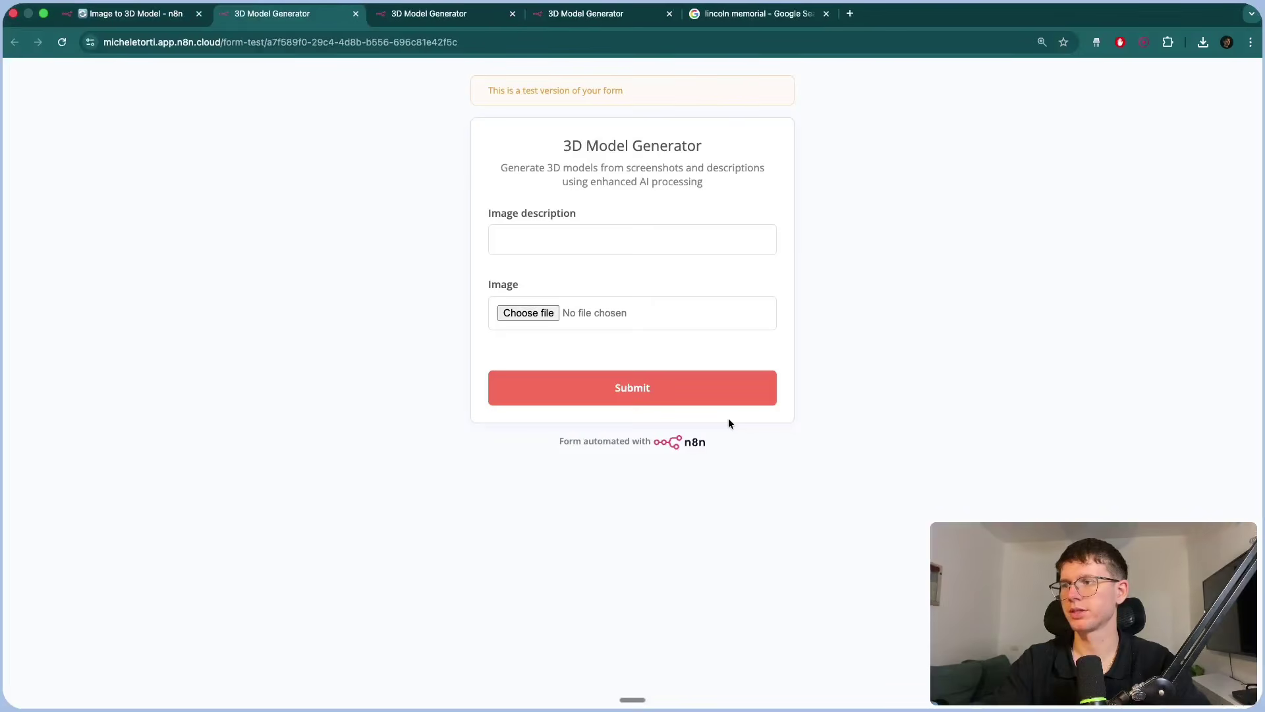
click(539, 315)
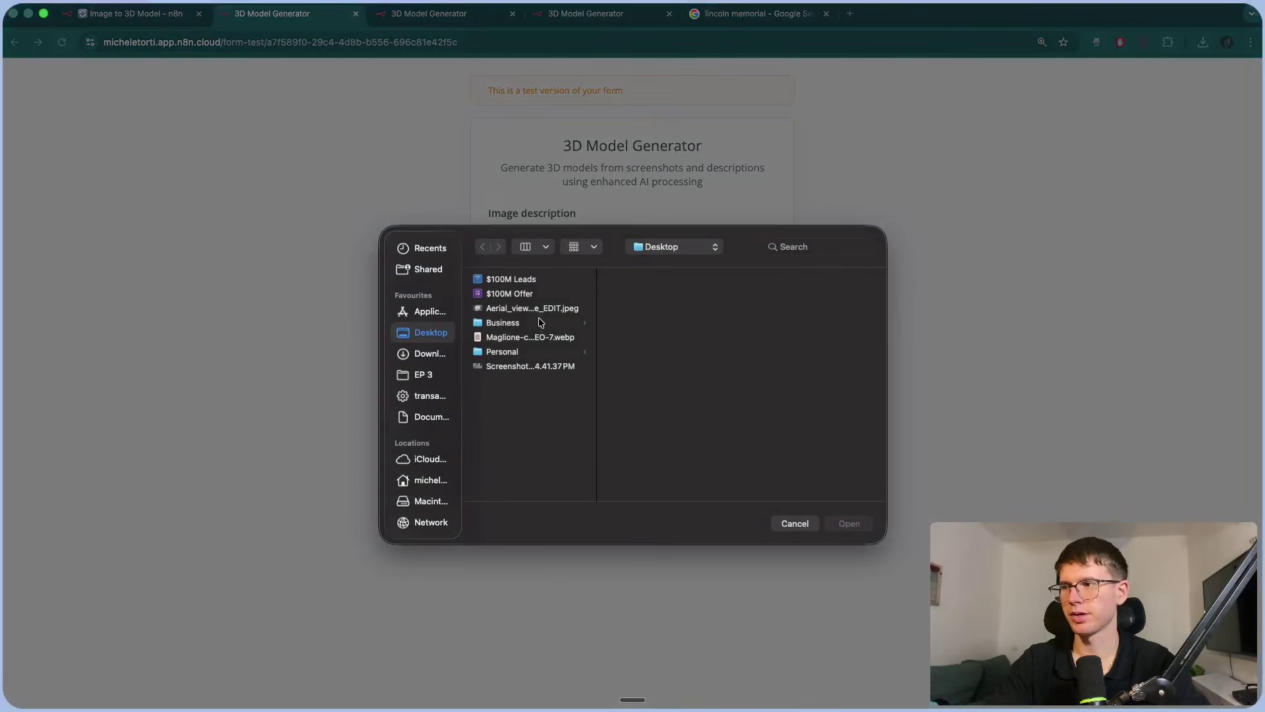
click(535, 309)
click(848, 523)
click(607, 237)
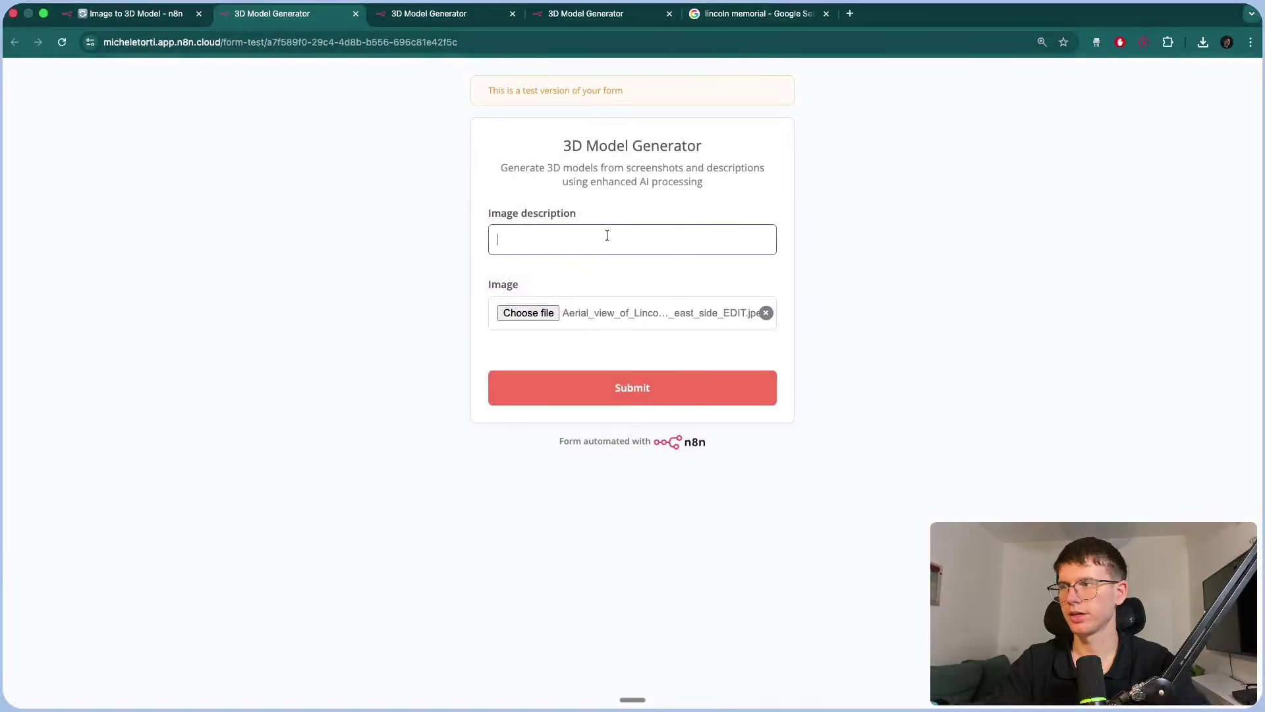
text(lincoln memorial)
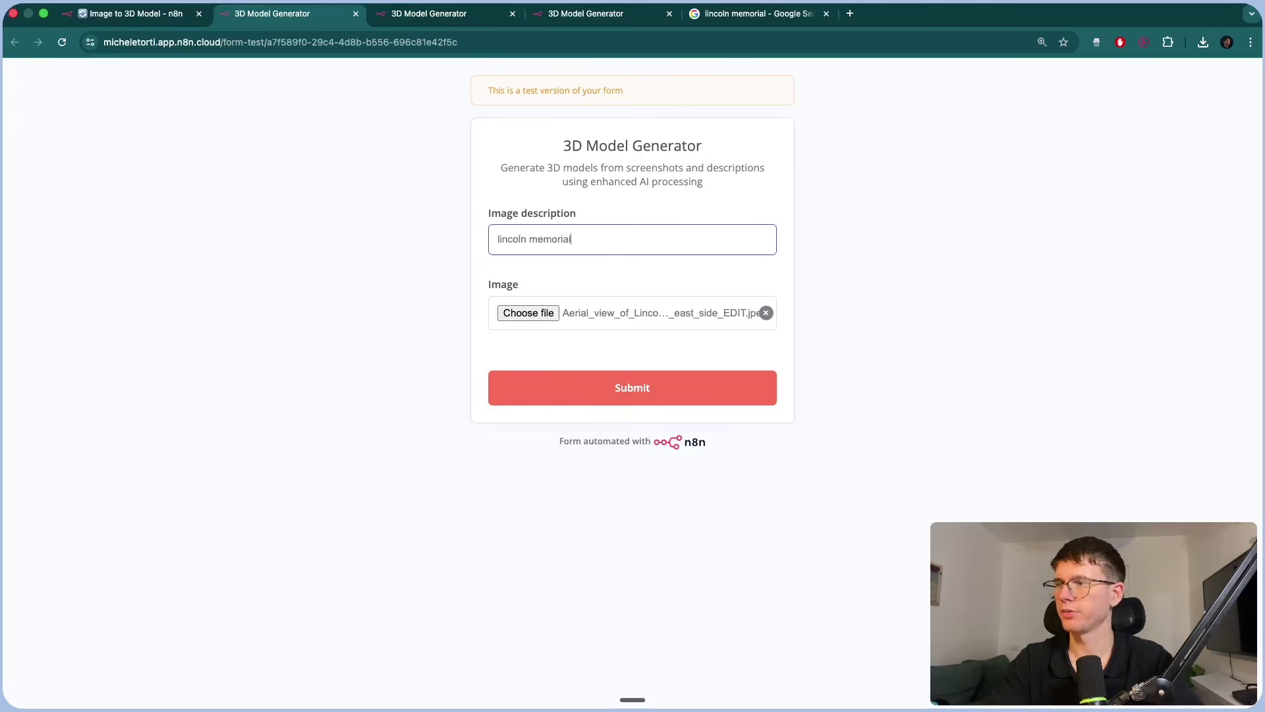
key(Return)
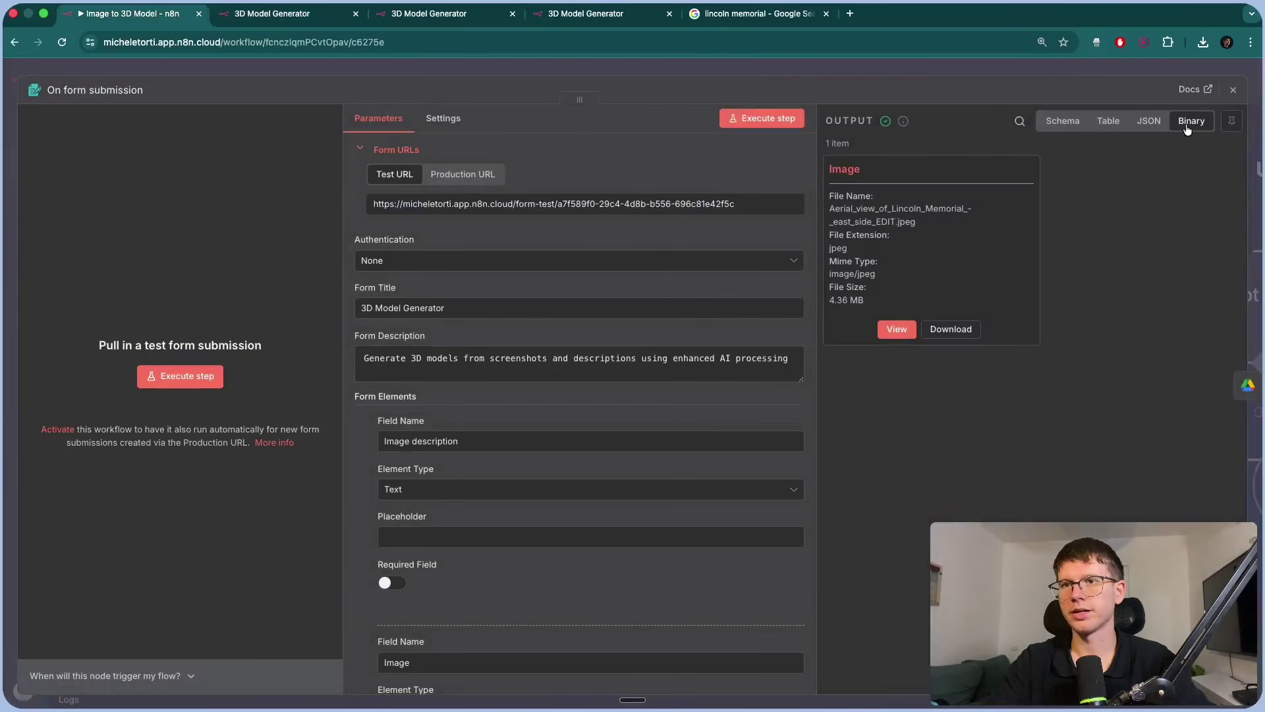
click(1018, 62)
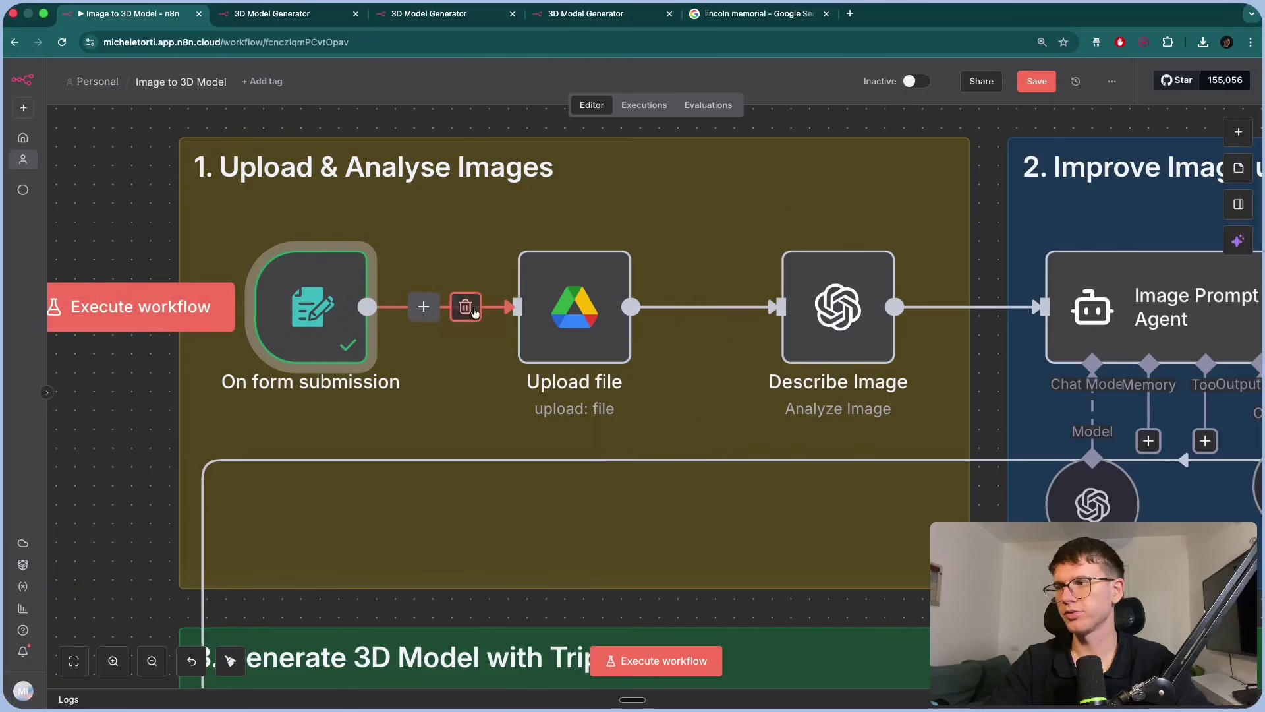
Remove the Upload file link, move that node aside, and connect On form submission to Describe Image.
click(728, 307)
drag(551, 325, 556, 108)
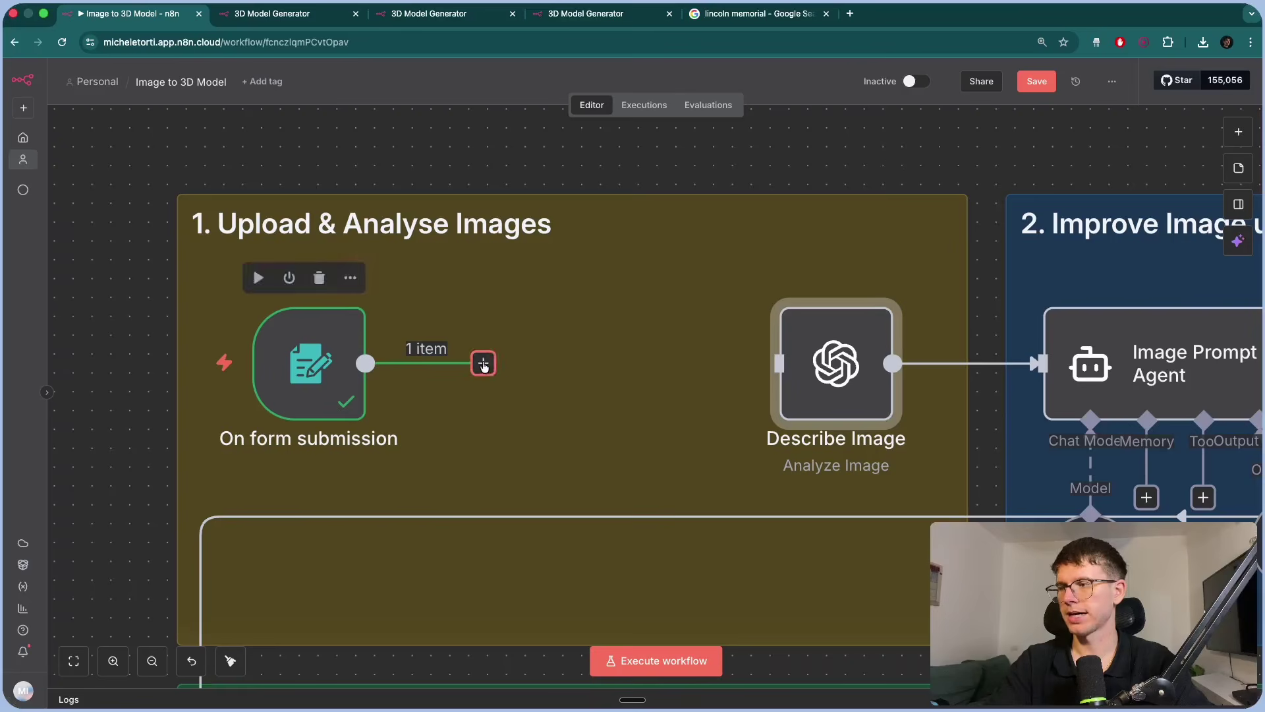
drag(484, 365, 642, 365)
Check the Describe Image node's settings, then pan across the canvas.
double_click(643, 366)
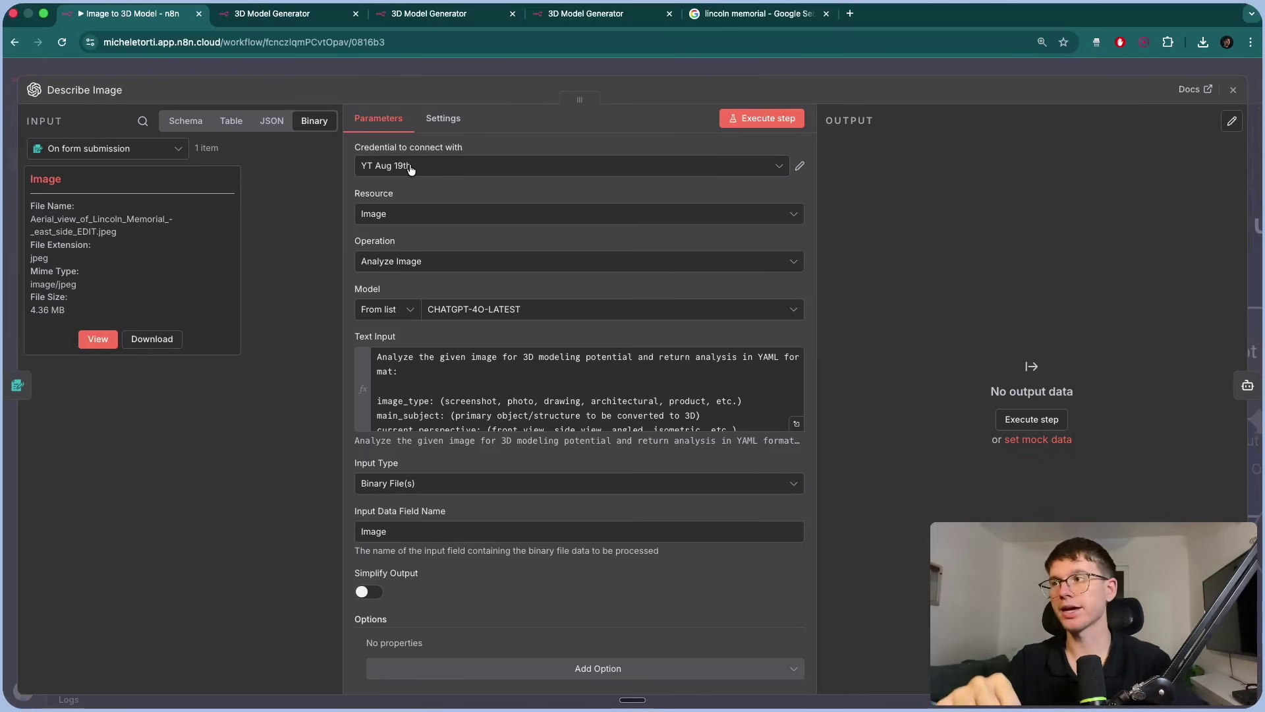
key(Escape)
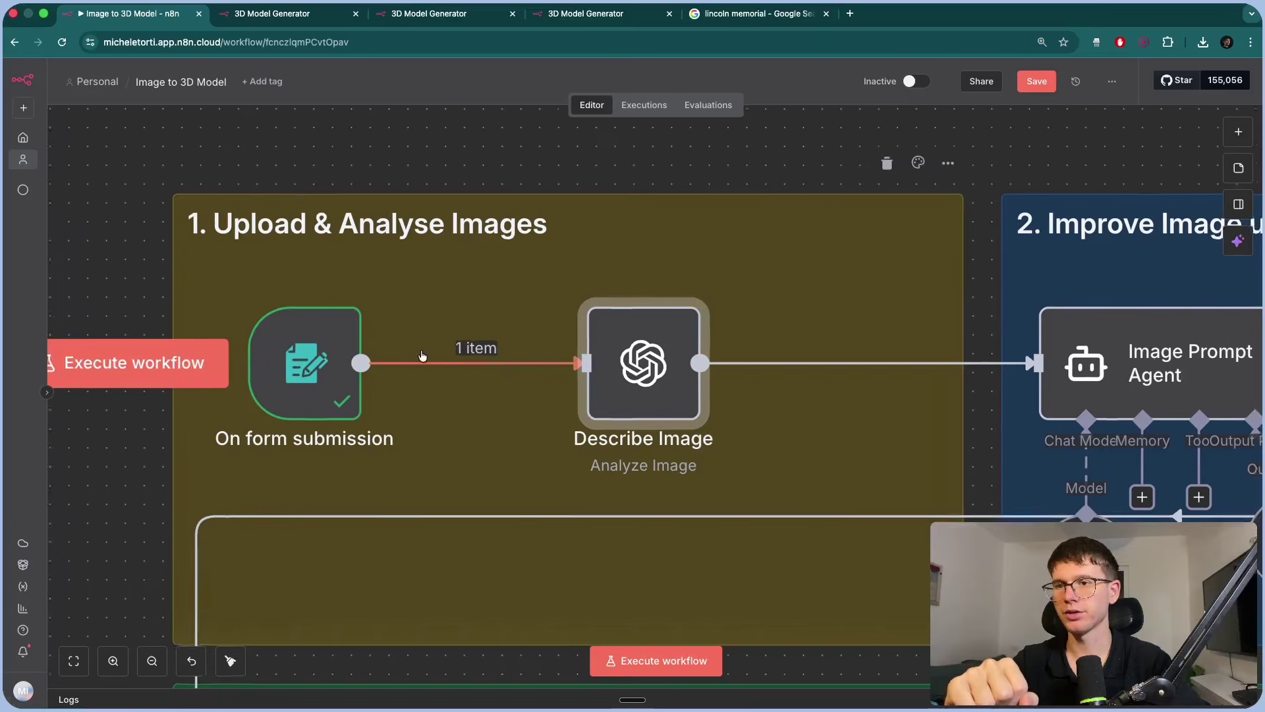
scroll(422, 356, right, 10)
mouse_move(710, 391)
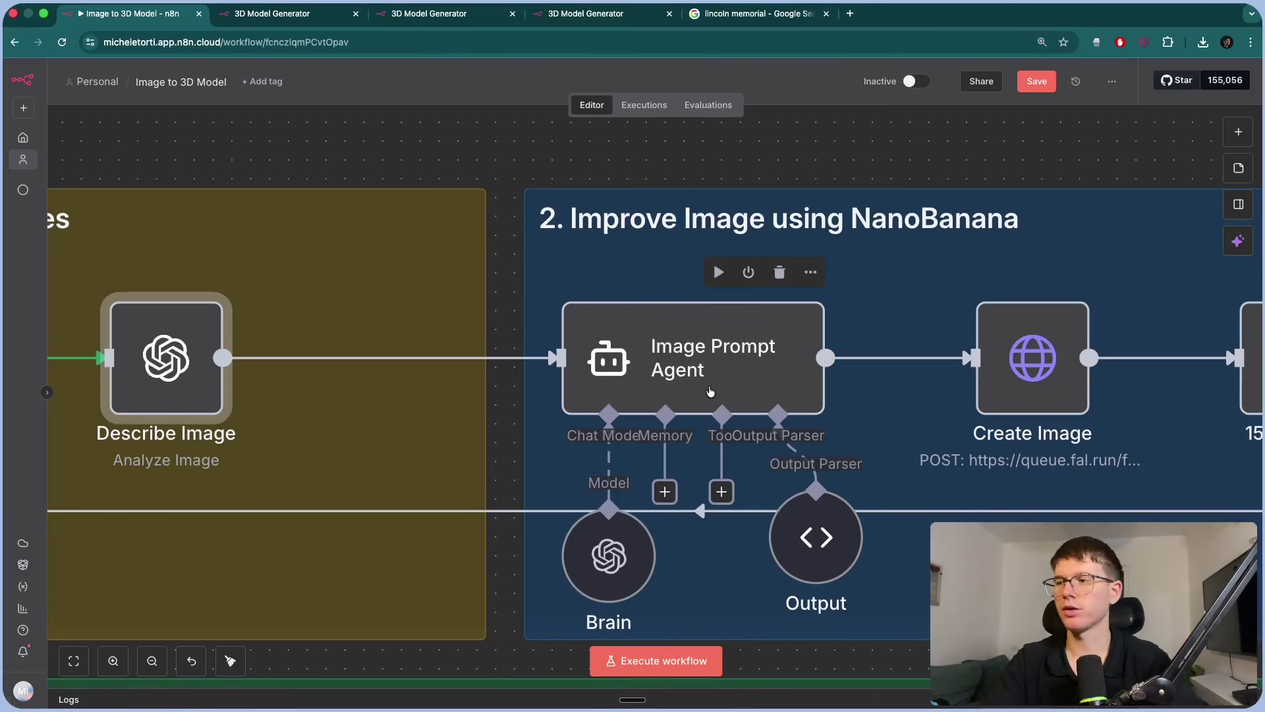
scroll(710, 391, left, 10)
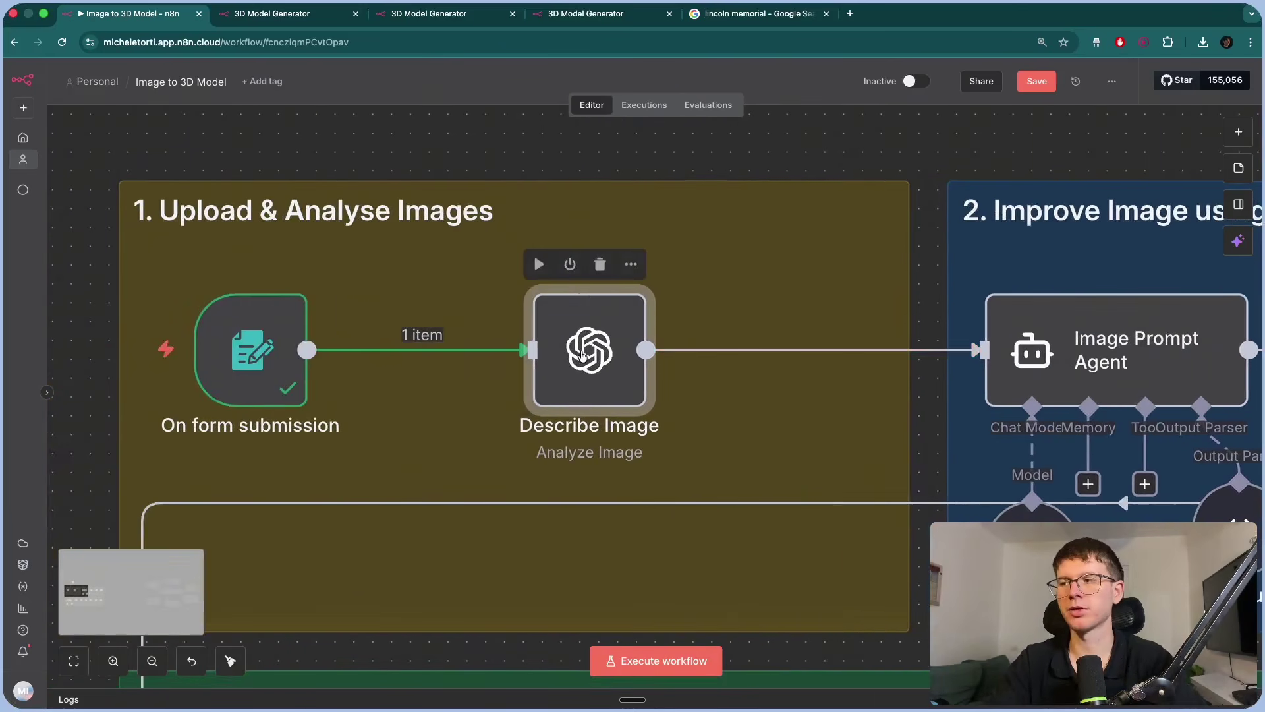
Open Describe Image's credential list and start a new OpenAI credential.
double_click(581, 353)
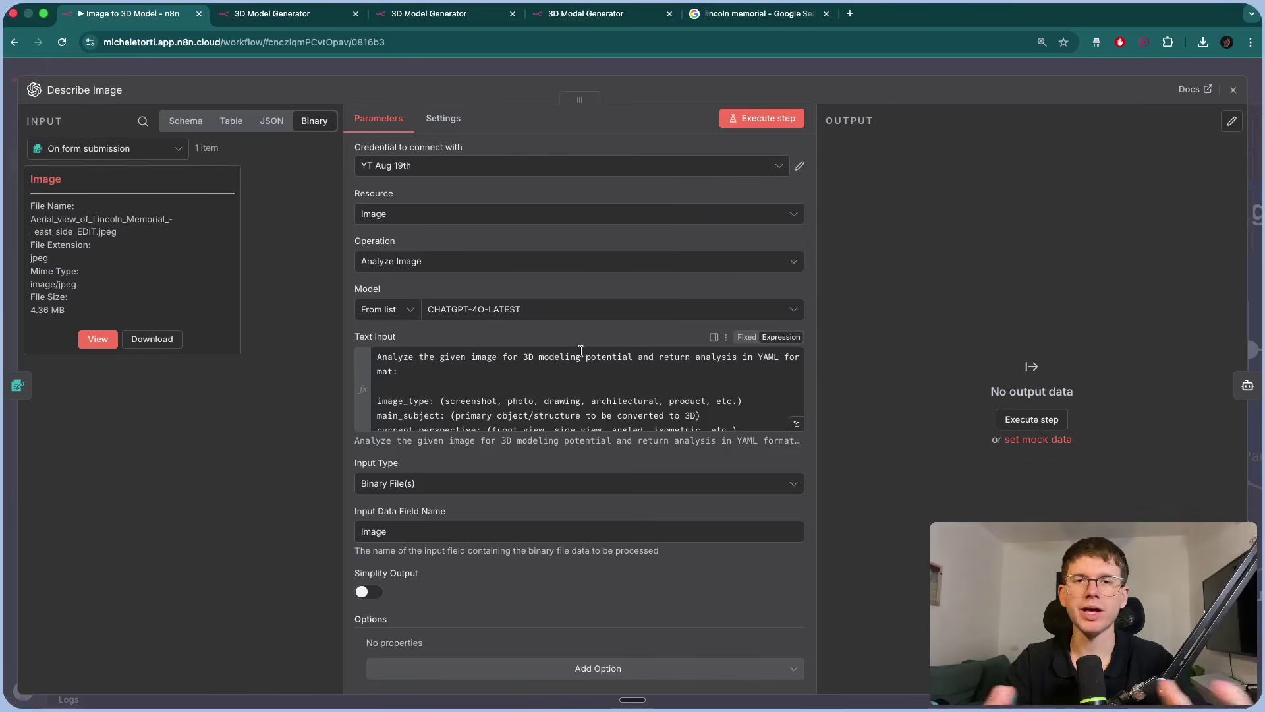
click(456, 166)
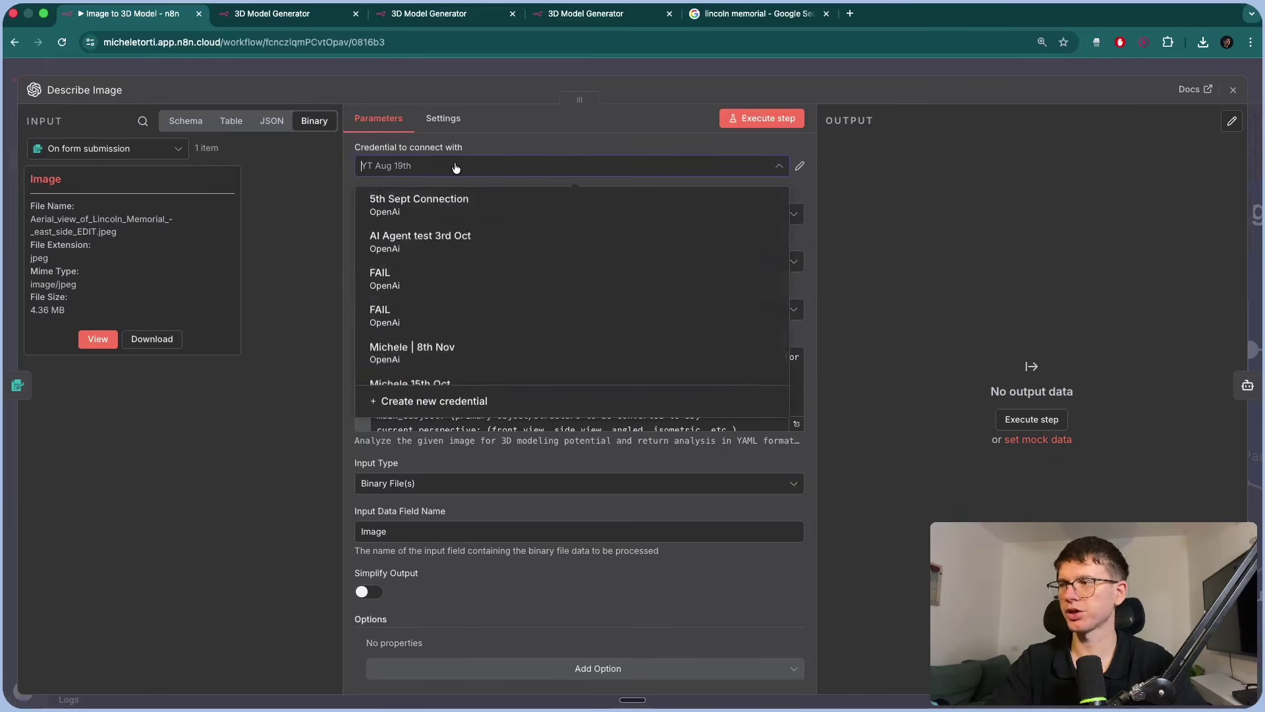
click(442, 400)
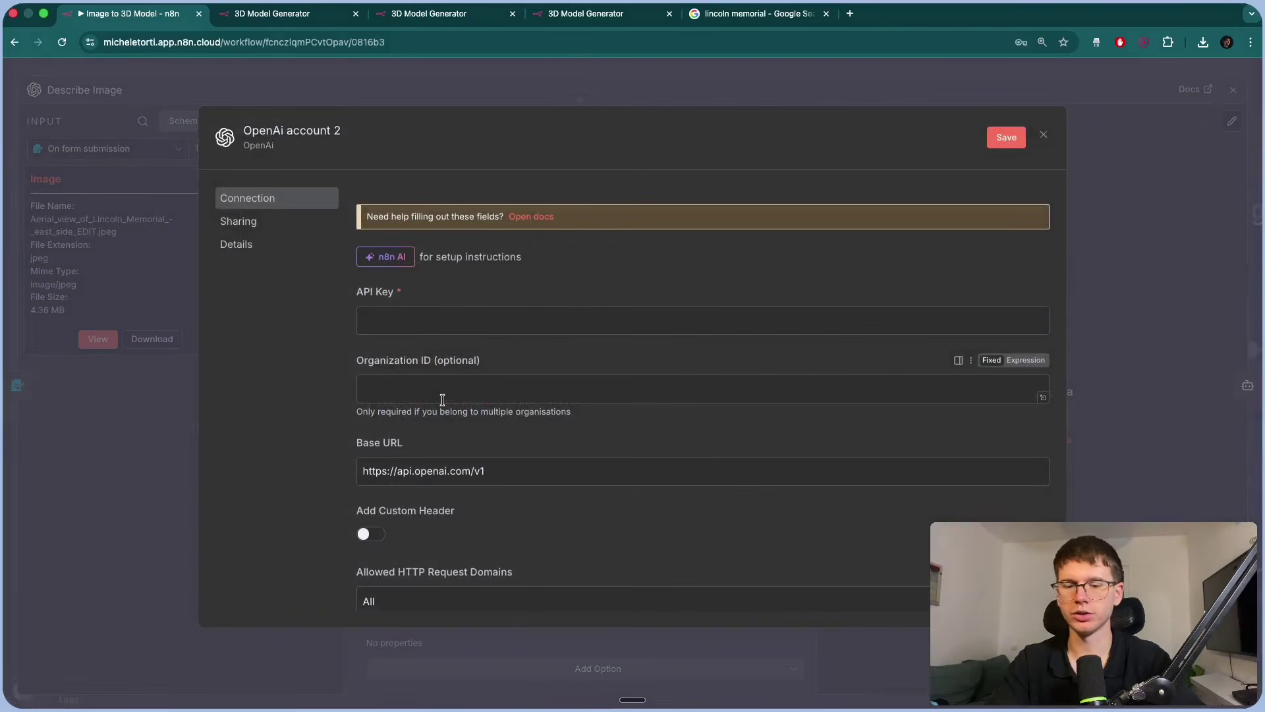
Look up the OpenAI platform API keys page in a new tab, then close the credential form unsaved.
key(super+t)
text(platform)
key(Return)
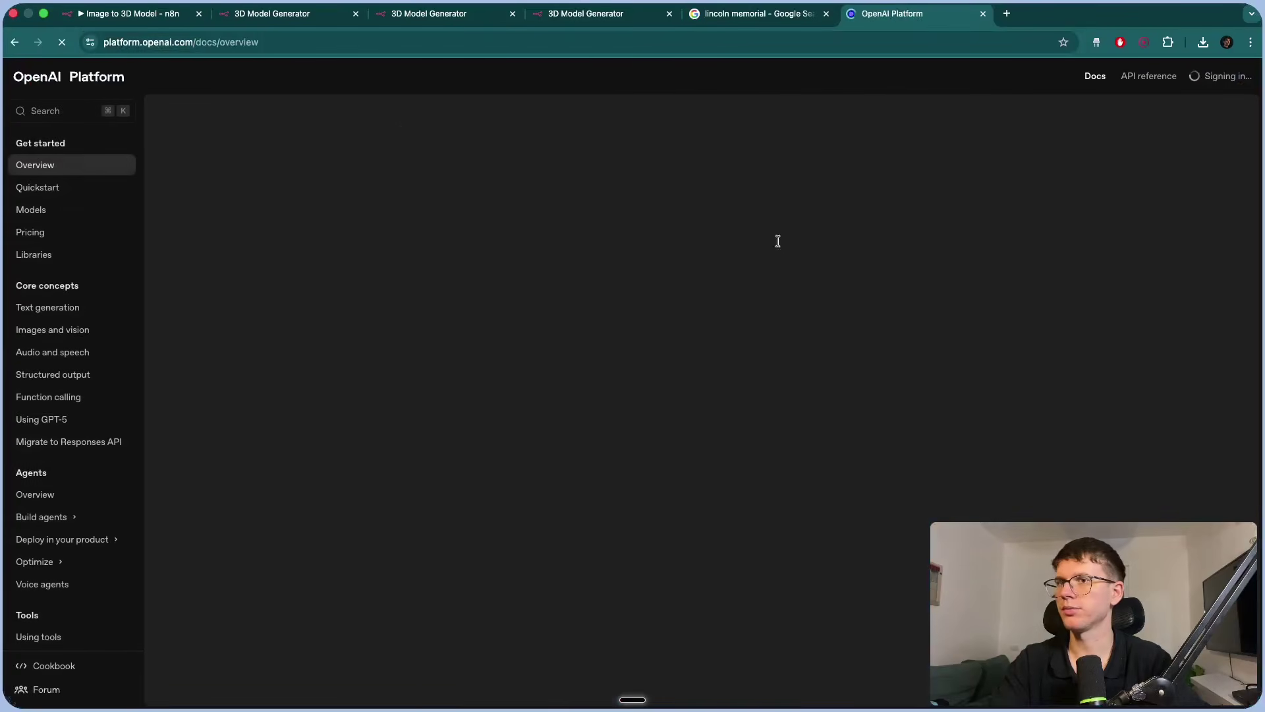
click(1048, 77)
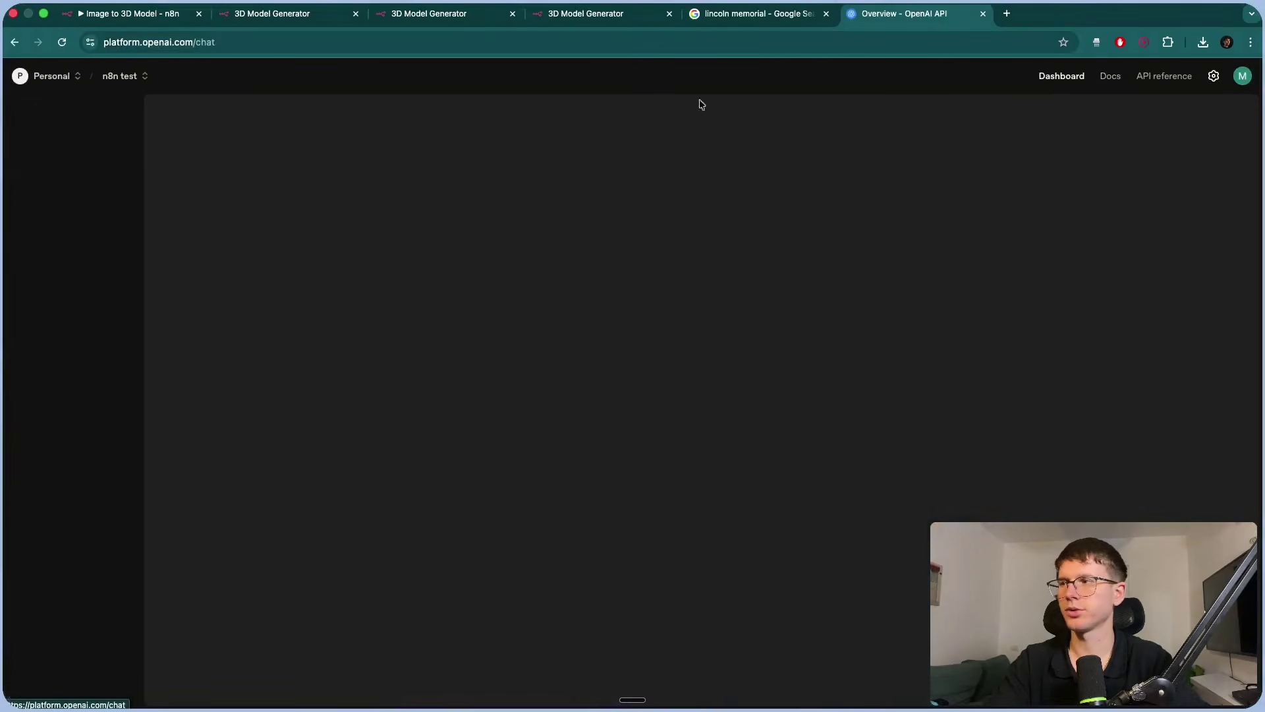
click(99, 292)
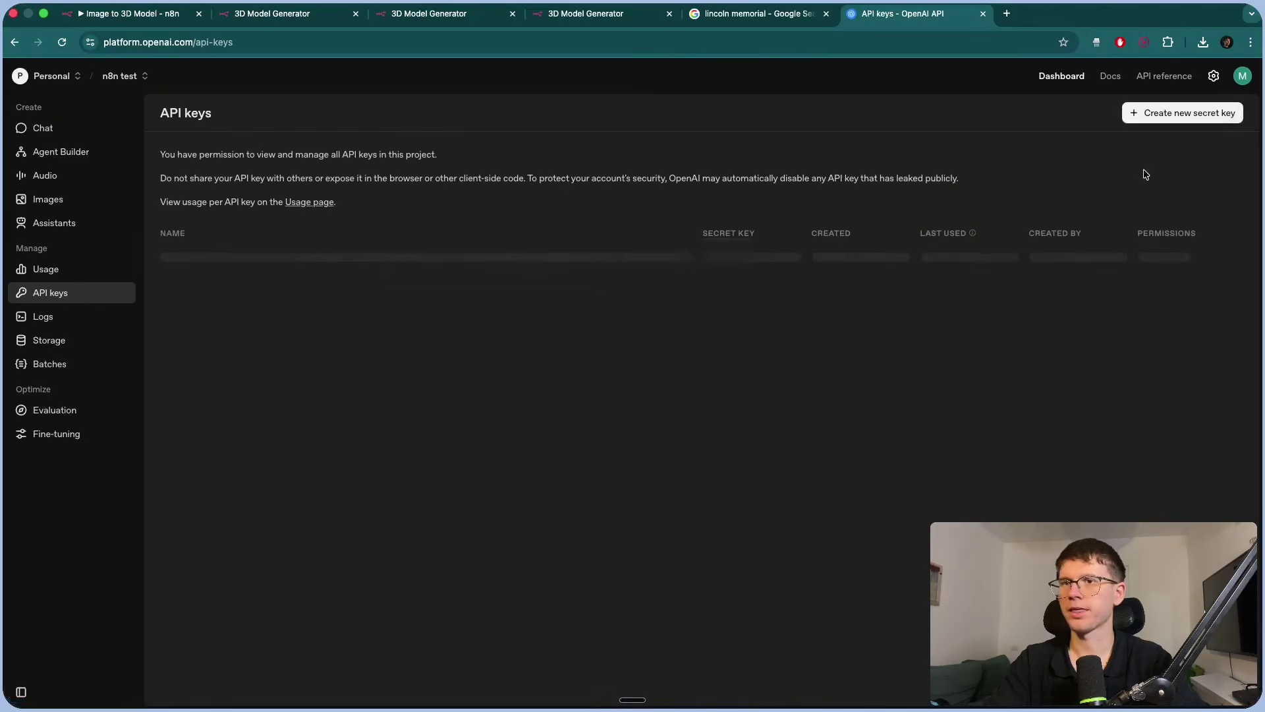
click(1147, 113)
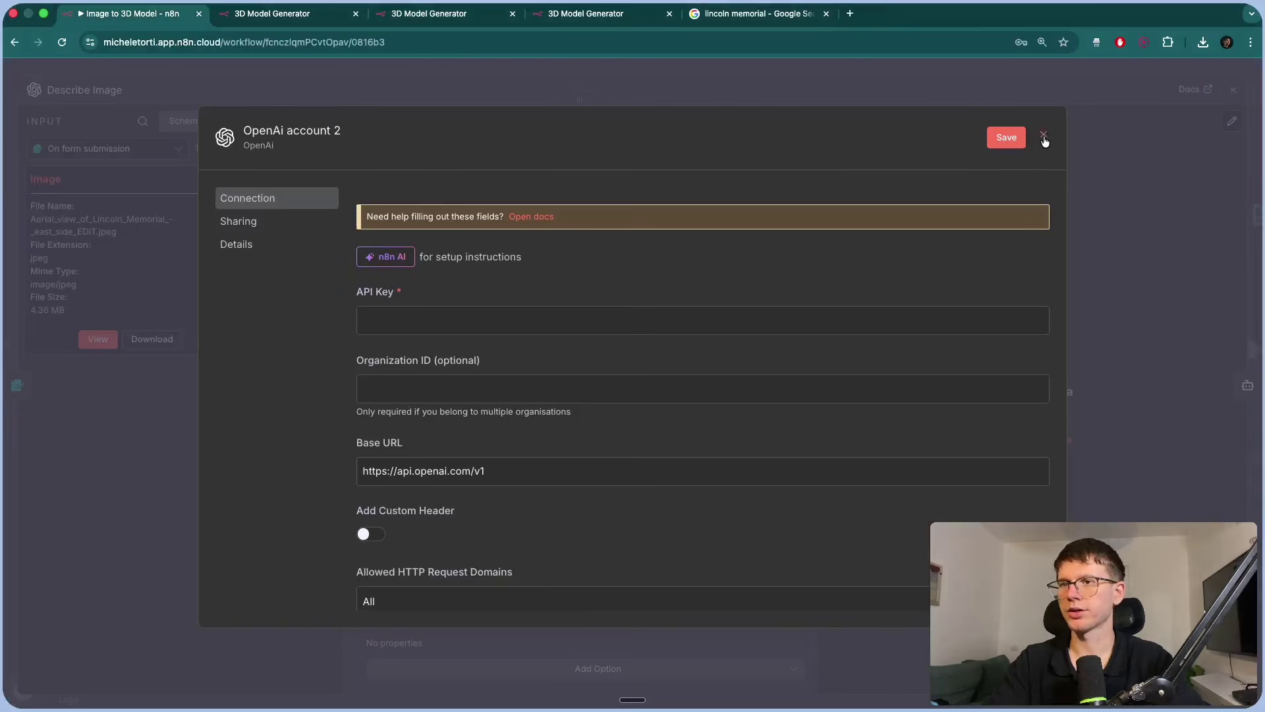
click(1044, 137)
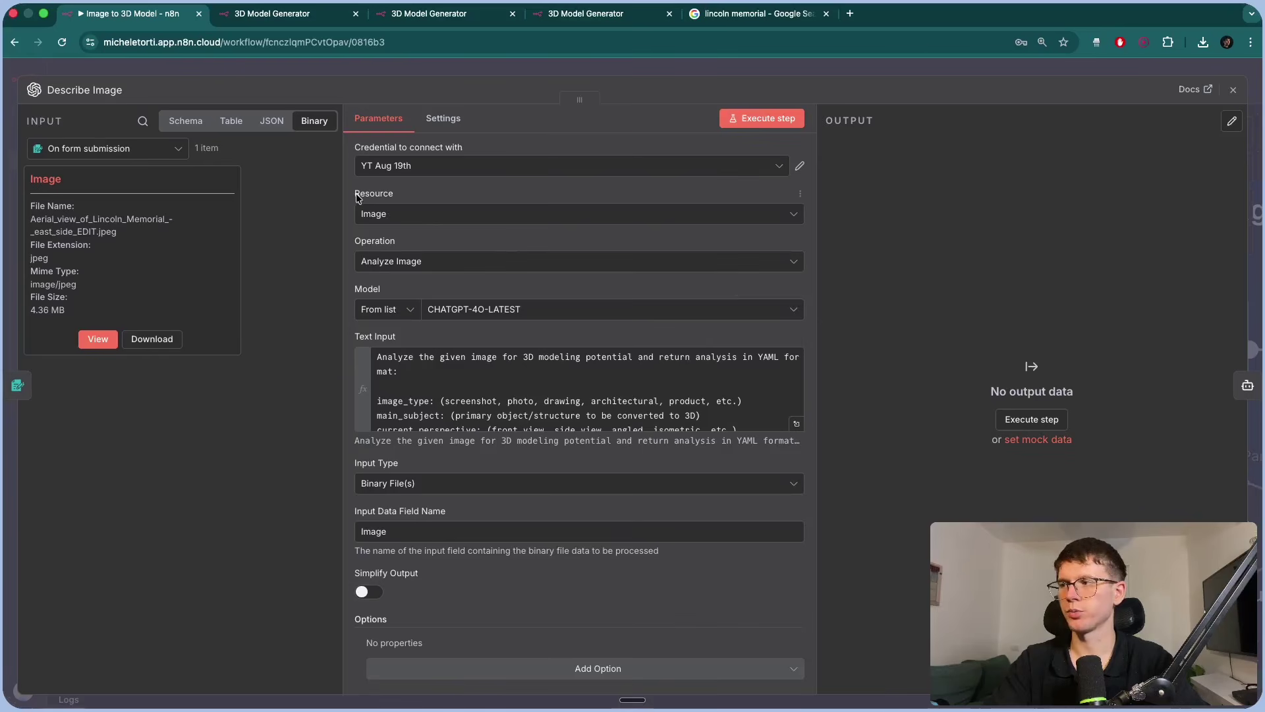
Scroll to Describe Image's Text Input prompt and expand it in the larger editor.
drag(356, 243, 399, 245)
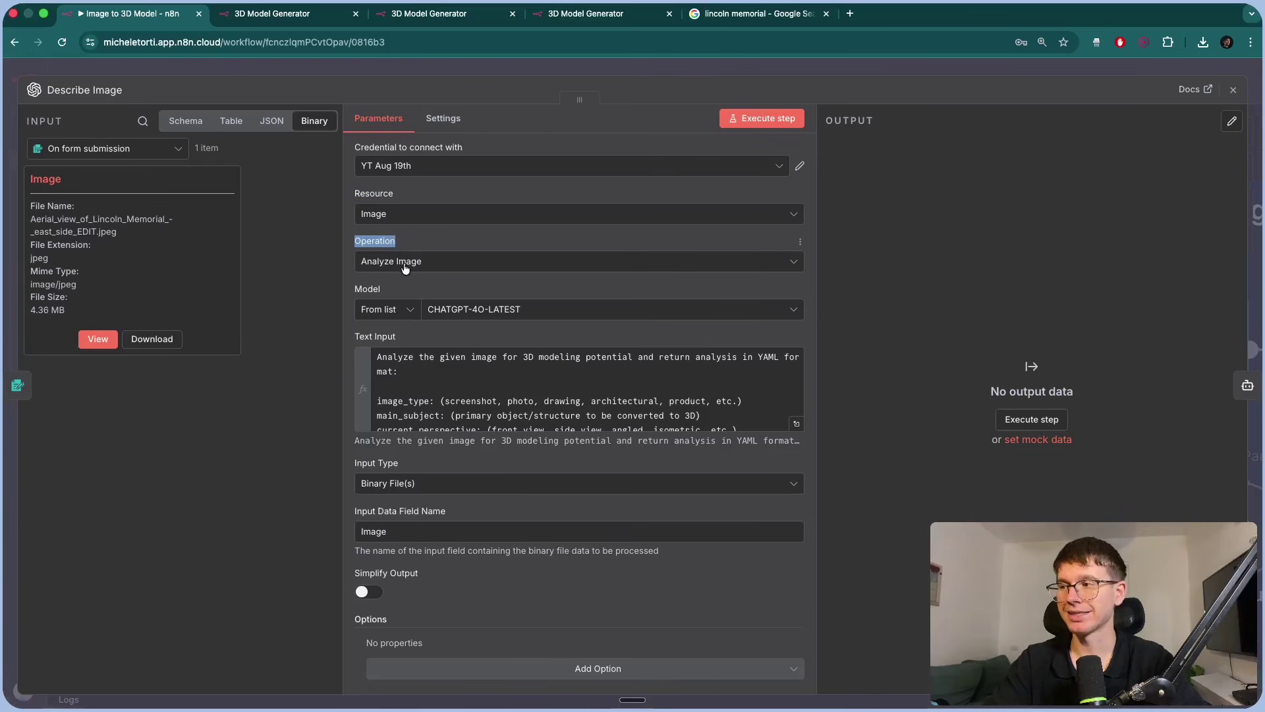
scroll(497, 289, down, 1)
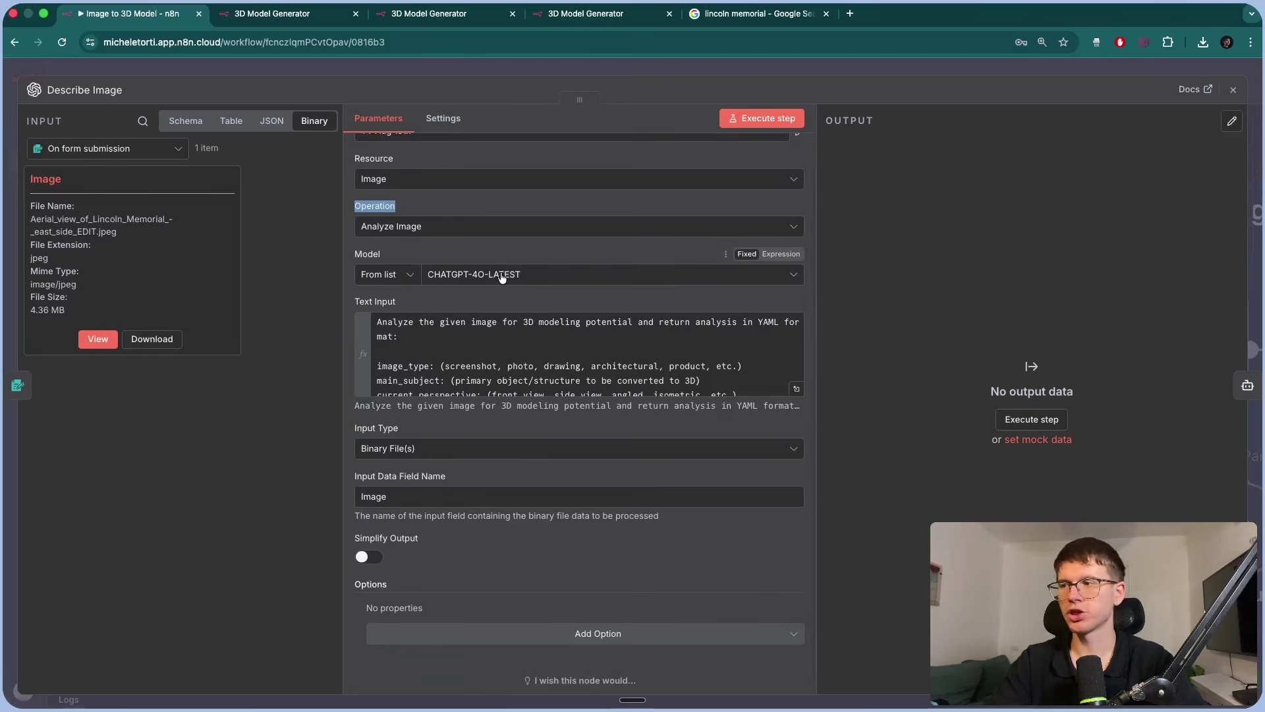
click(796, 389)
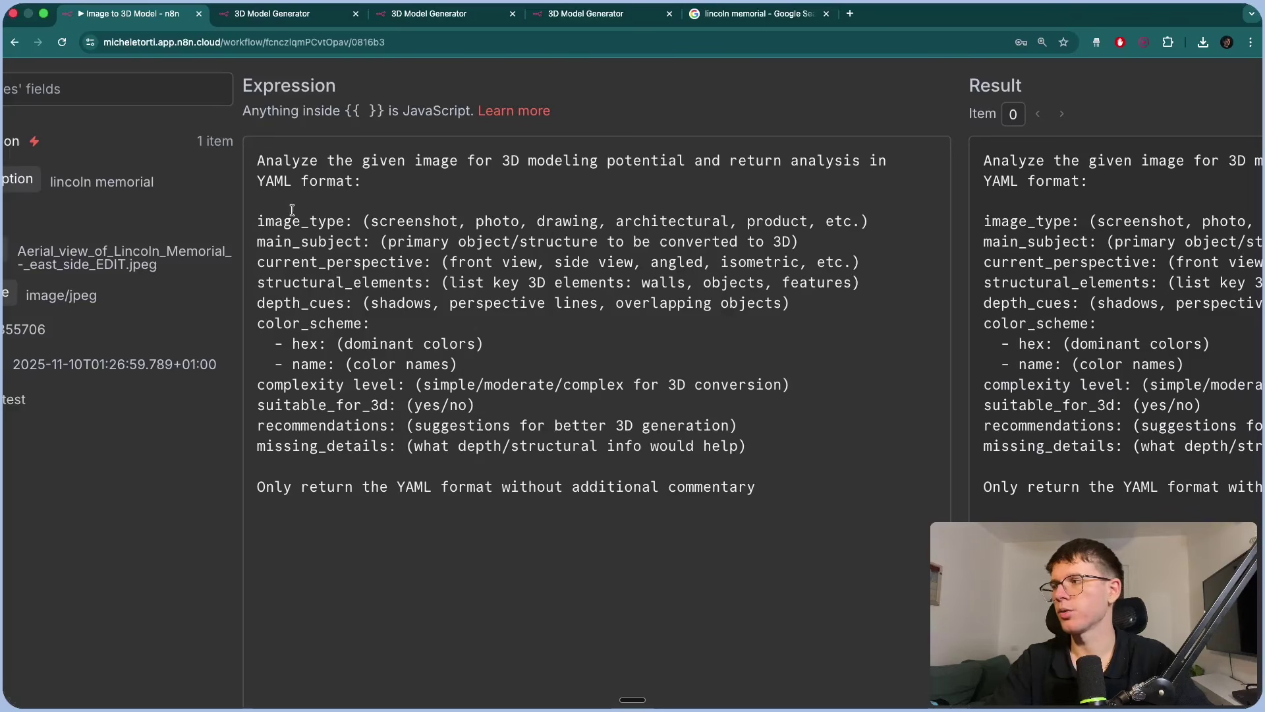
Highlight the prompt's YAML fields and its return-only-YAML instruction, then close the editor.
double_click(261, 221)
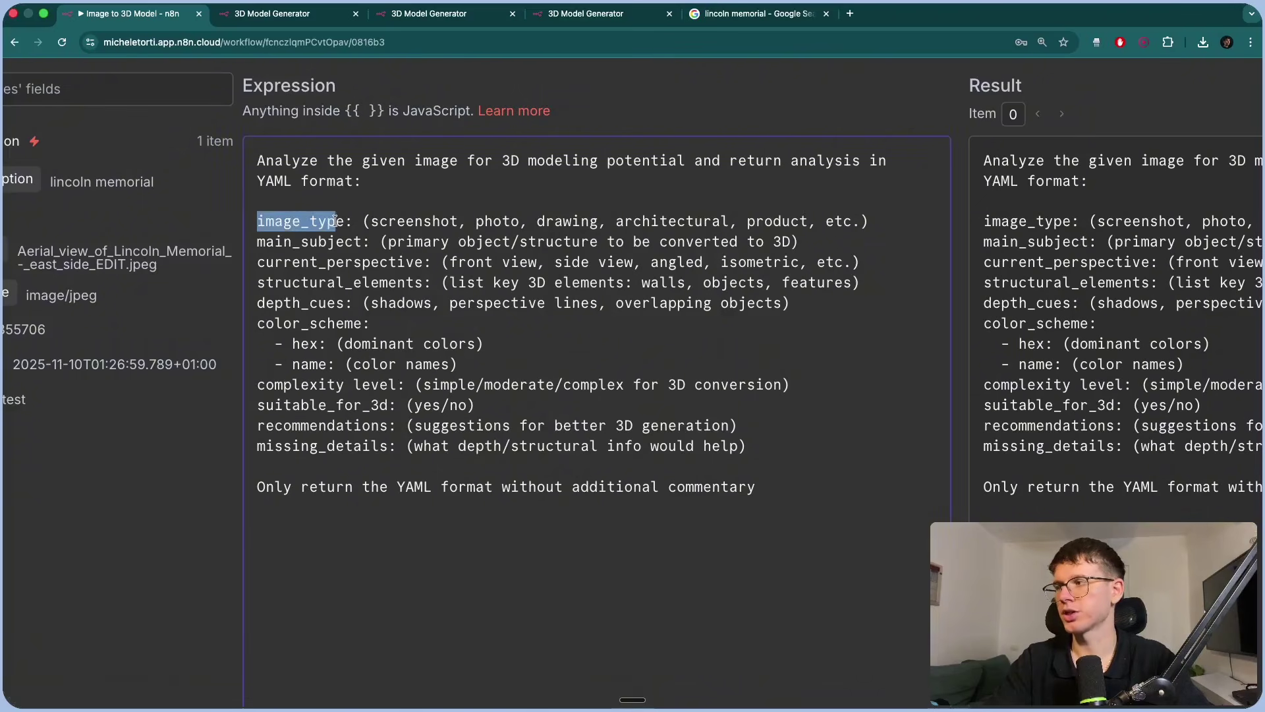
double_click(260, 243)
click(268, 264)
drag(268, 263, 383, 268)
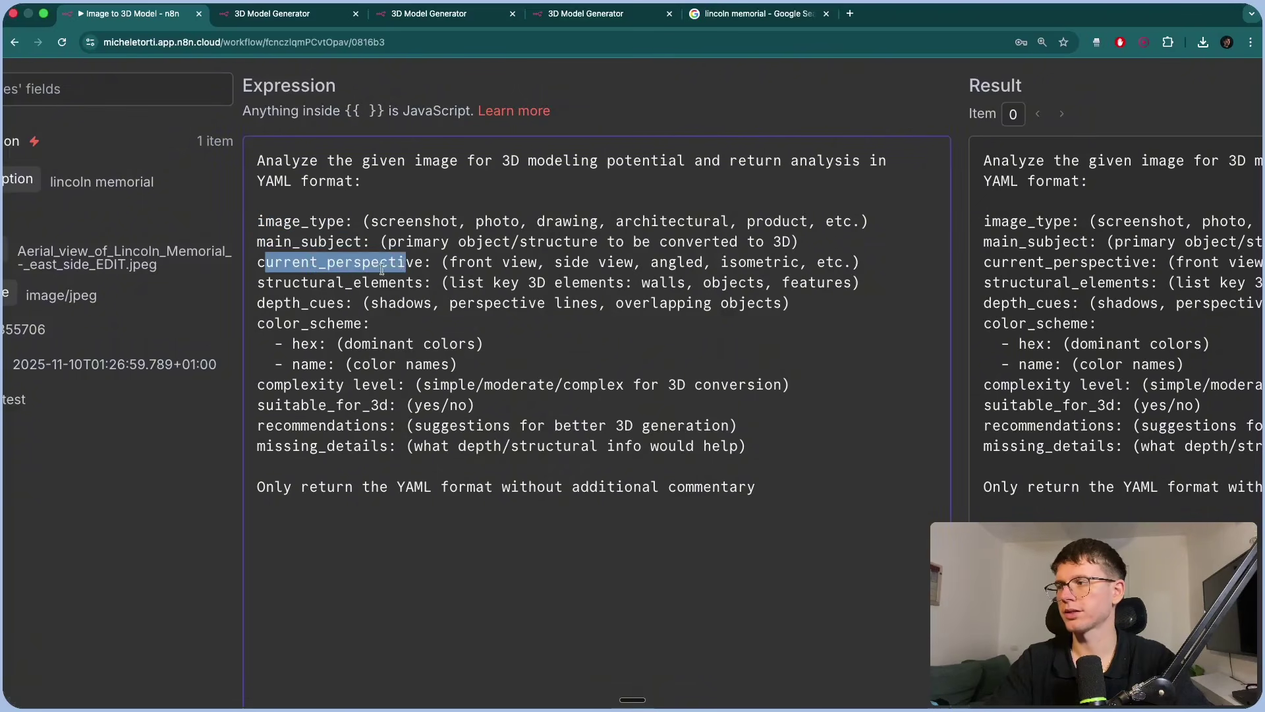
drag(268, 284, 375, 284)
drag(266, 304, 346, 323)
drag(256, 386, 363, 389)
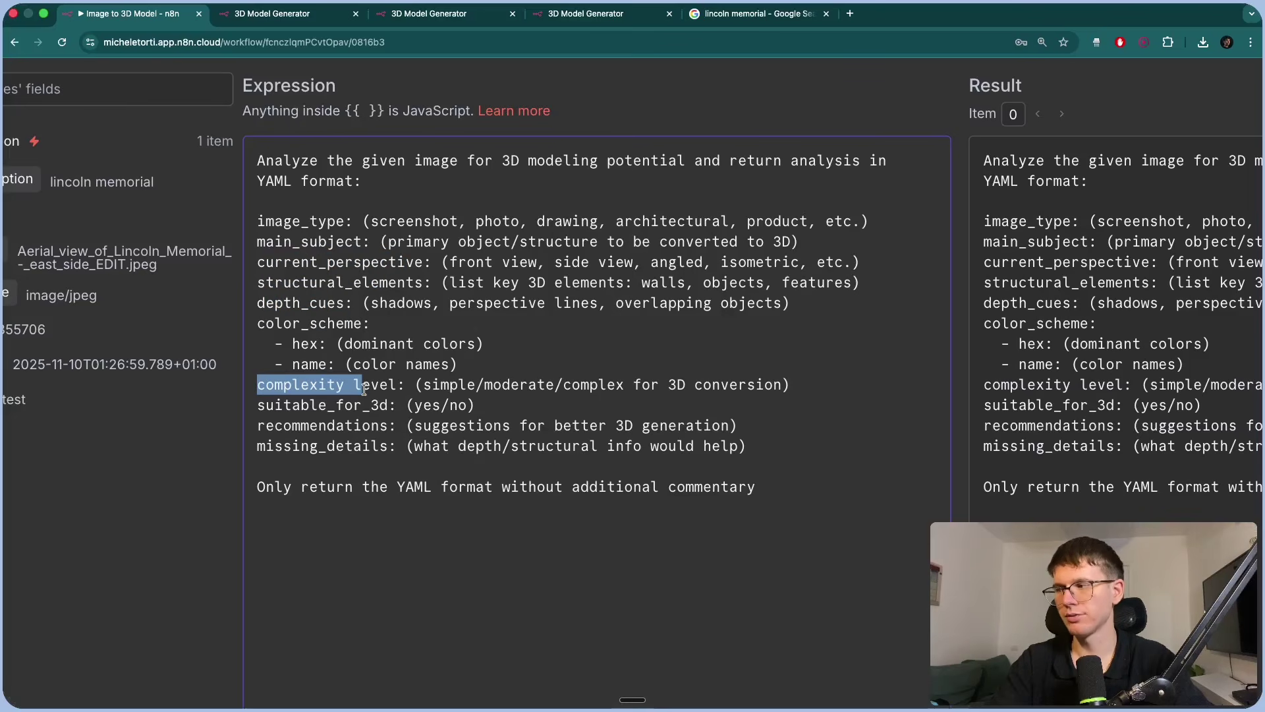
drag(260, 405, 367, 406)
drag(258, 425, 371, 447)
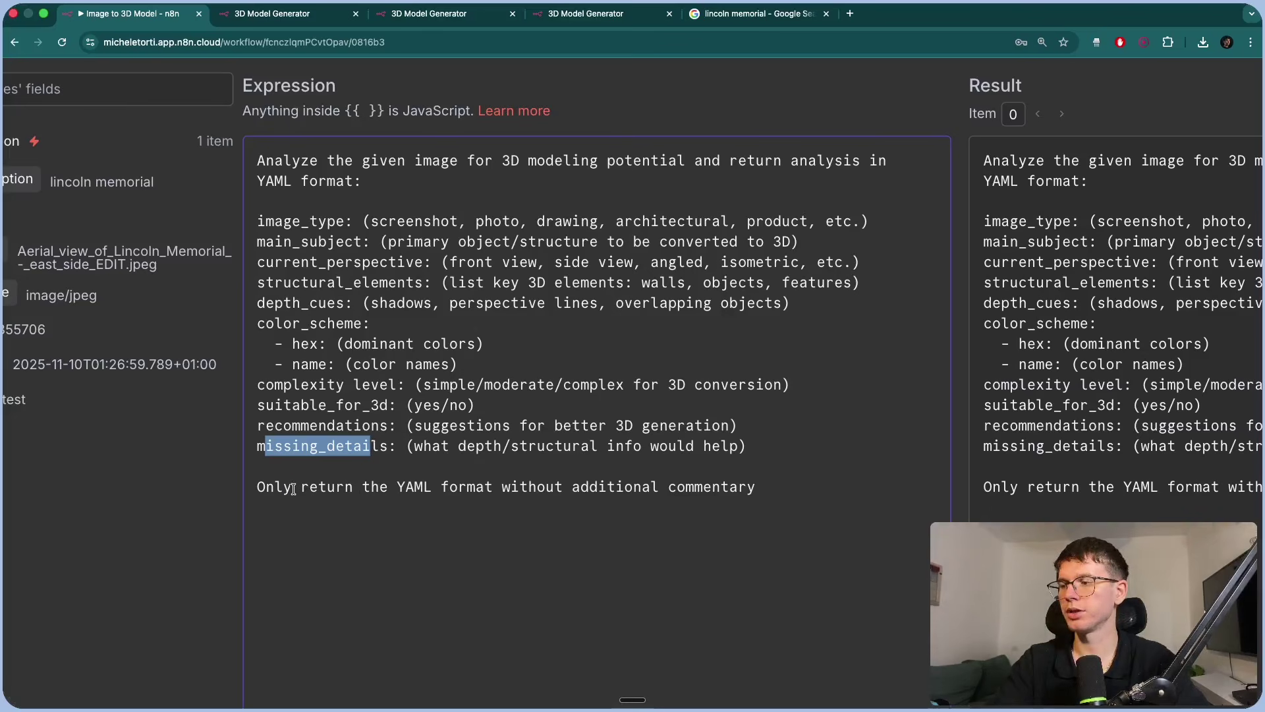
drag(293, 488, 429, 488)
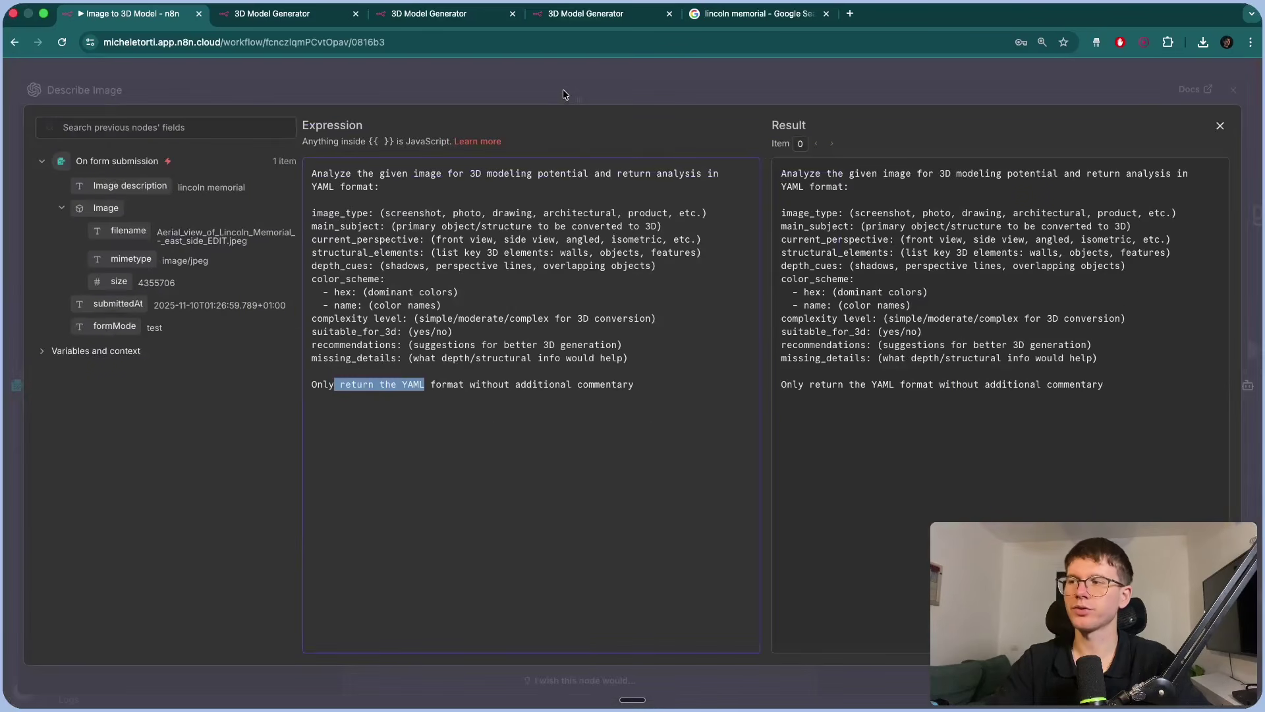
click(409, 248)
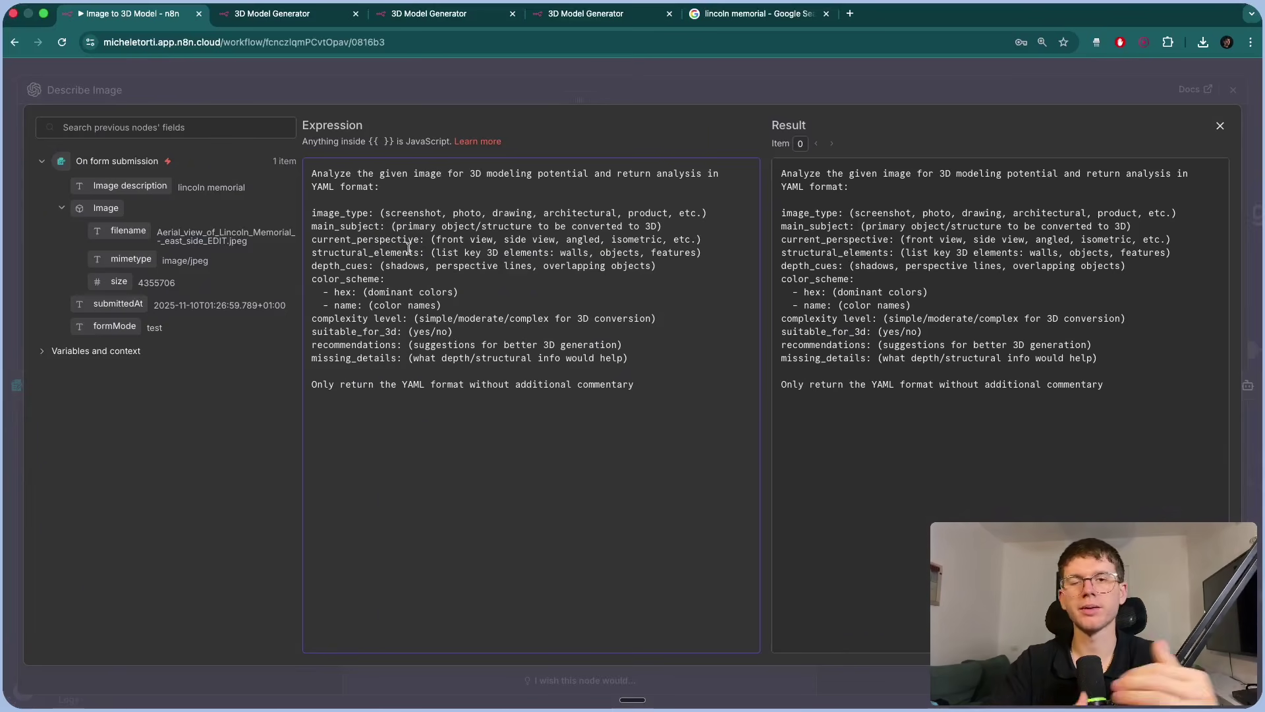
key(Escape)
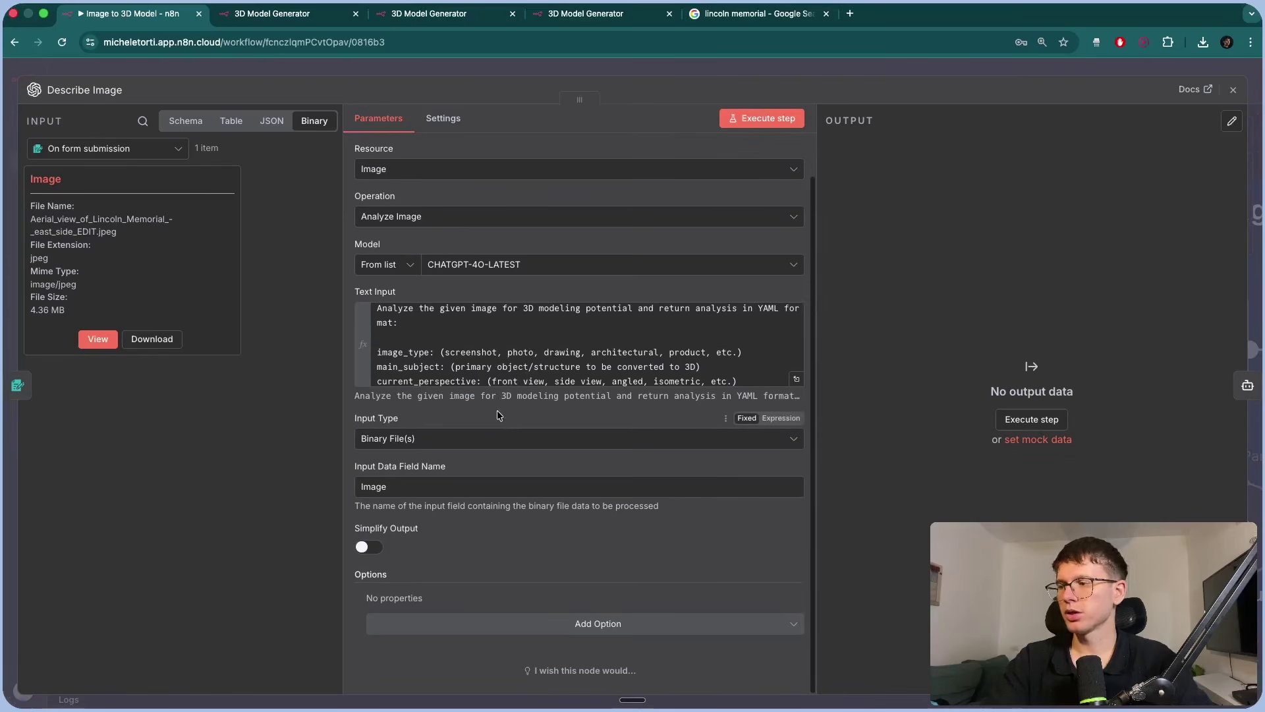
drag(354, 419, 402, 420)
click(450, 413)
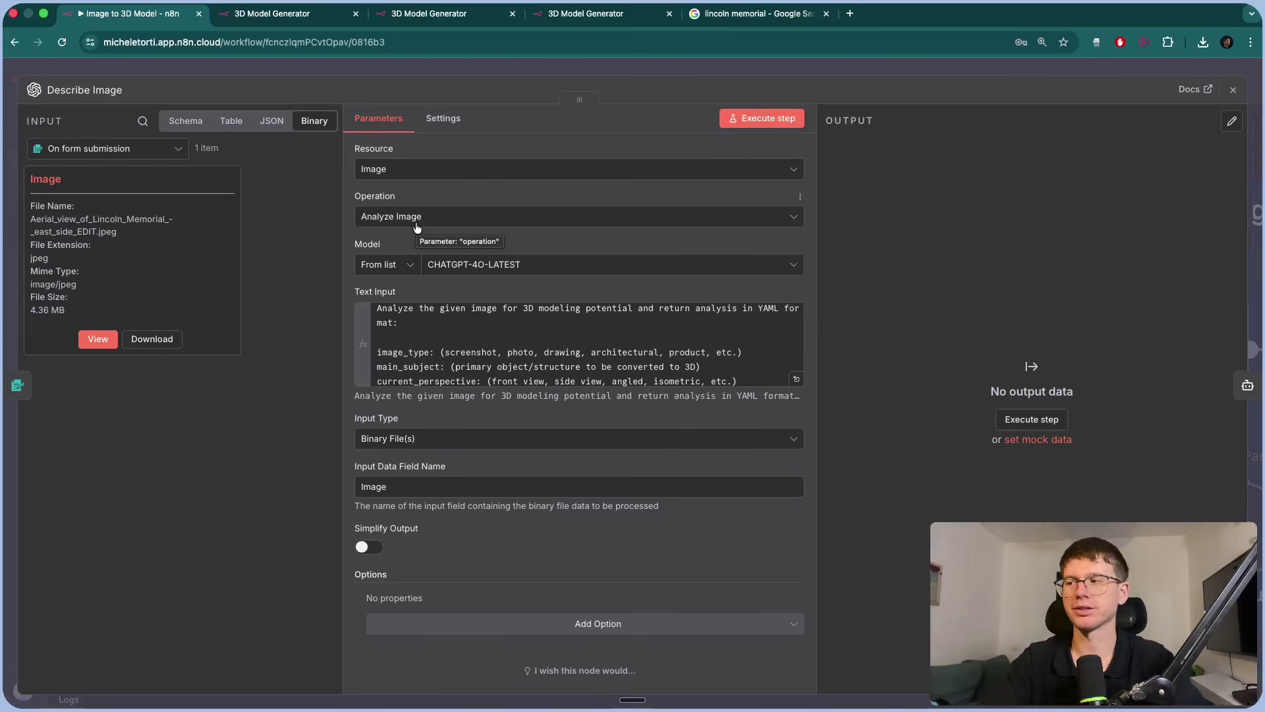
click(412, 439)
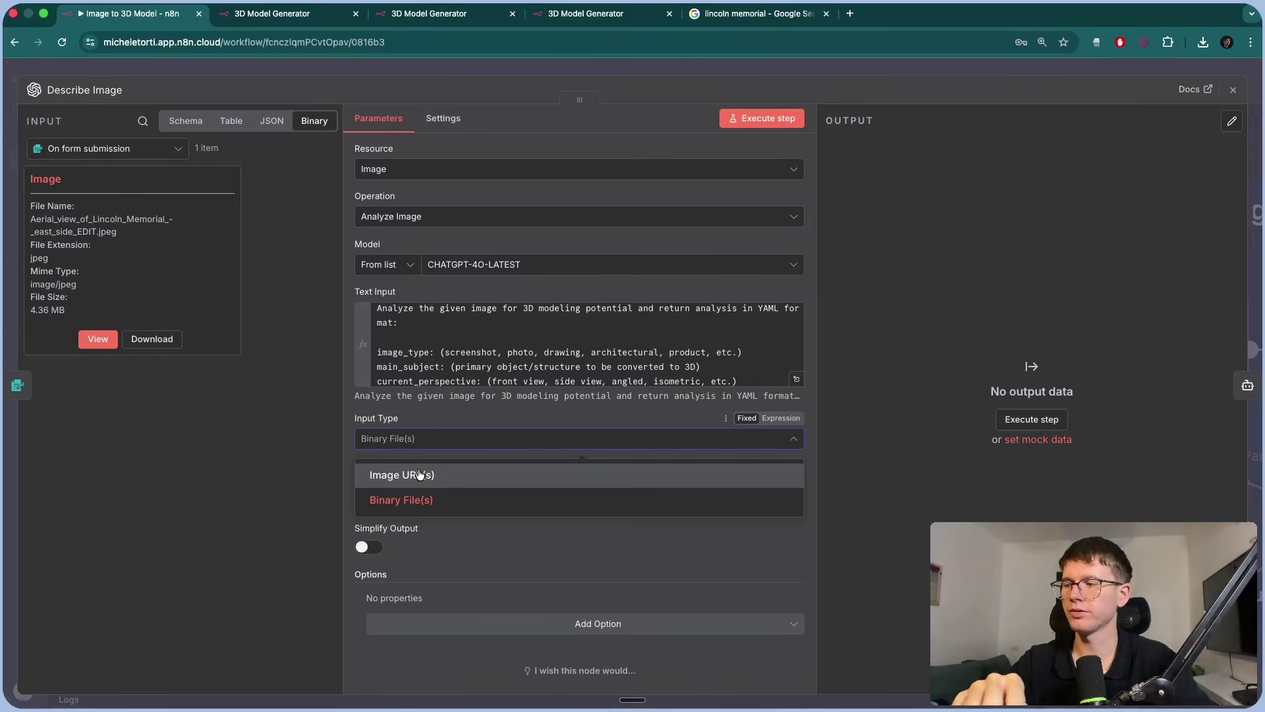
click(433, 419)
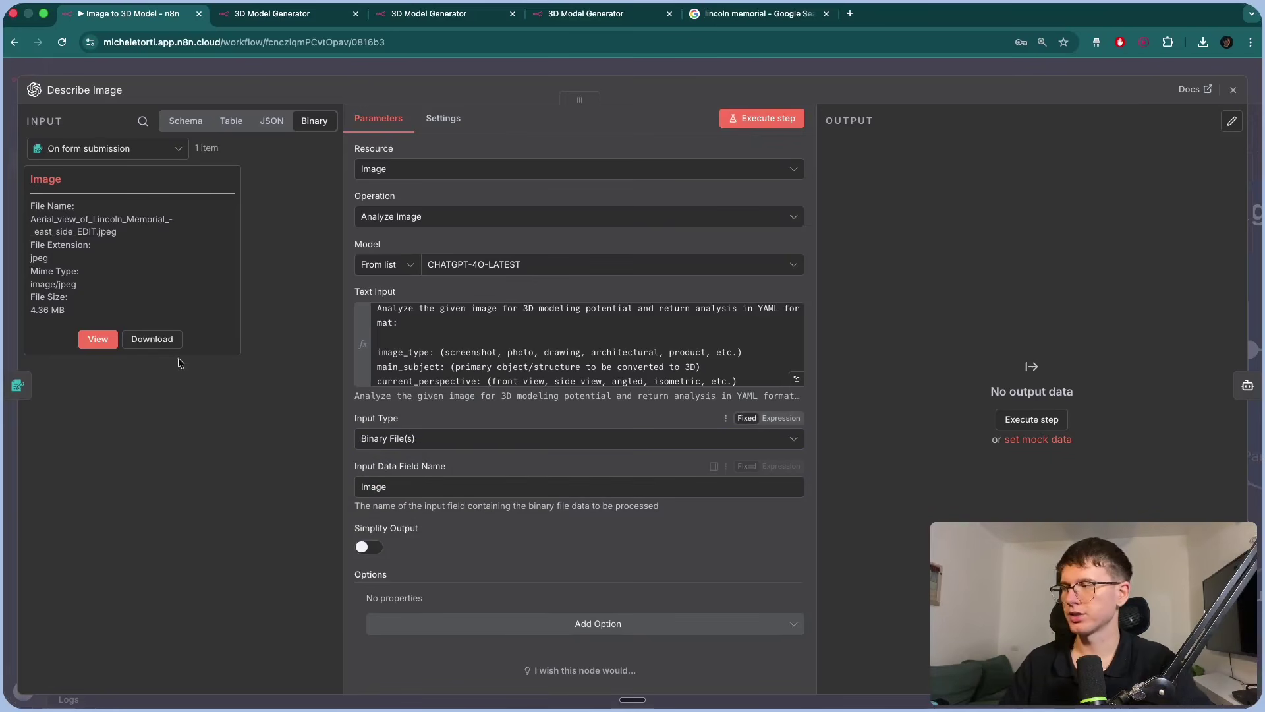
drag(369, 469, 445, 469)
click(33, 179)
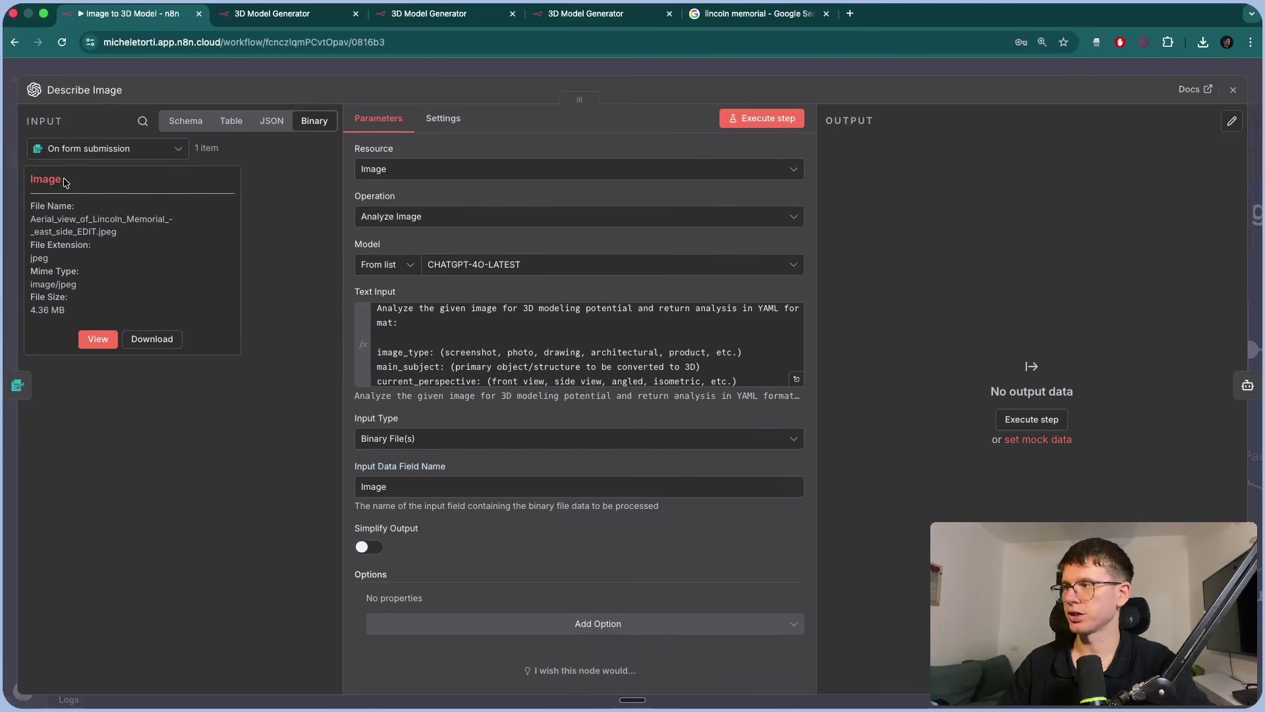
key(Escape)
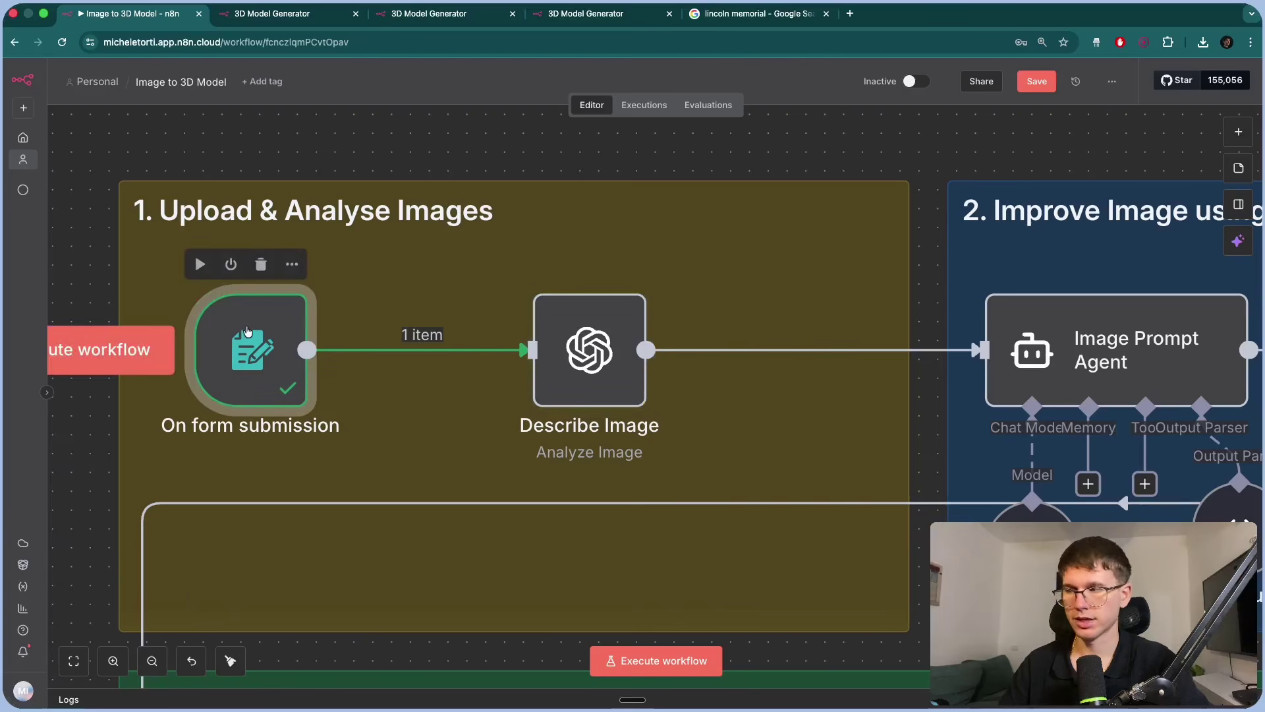
double_click(576, 352)
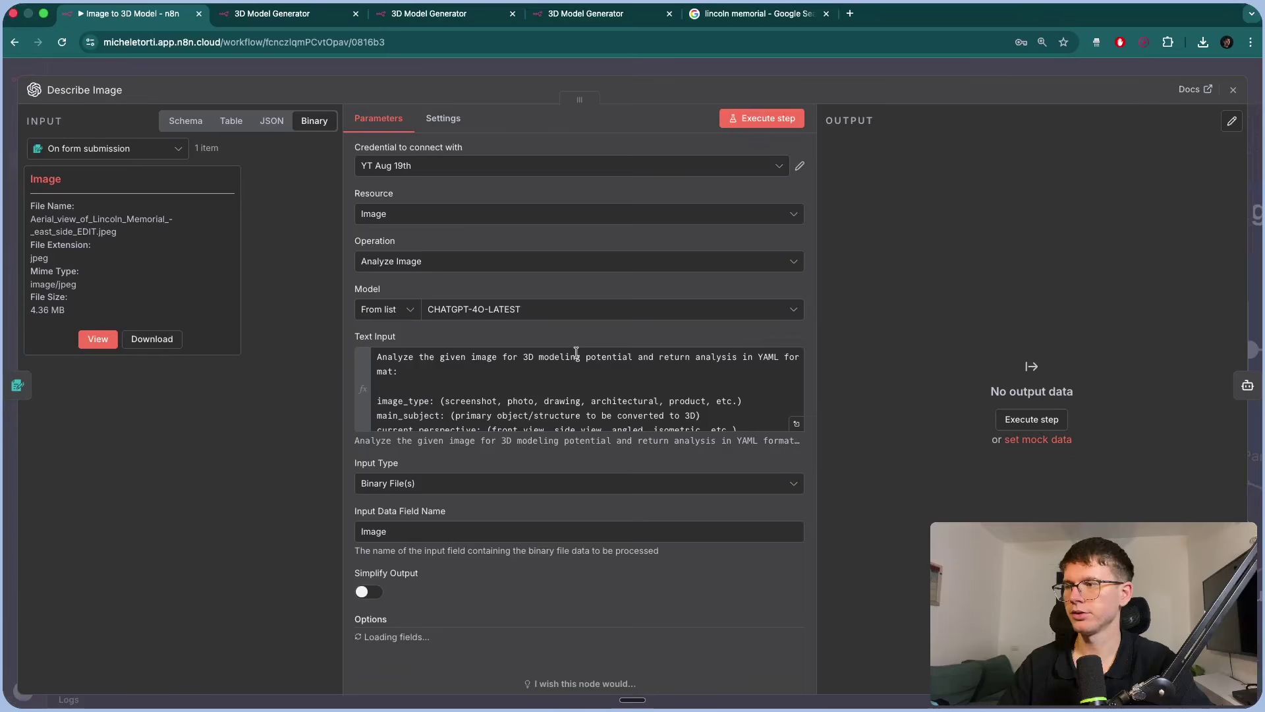
double_click(386, 531)
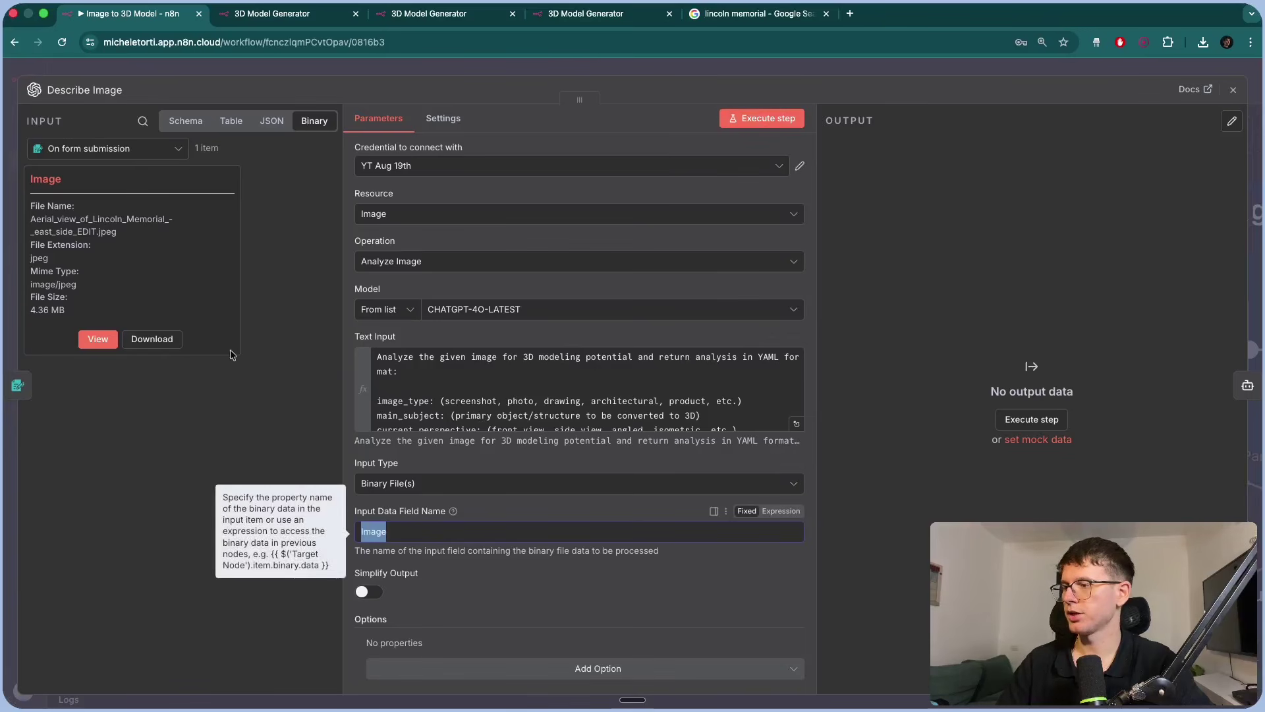
click(50, 173)
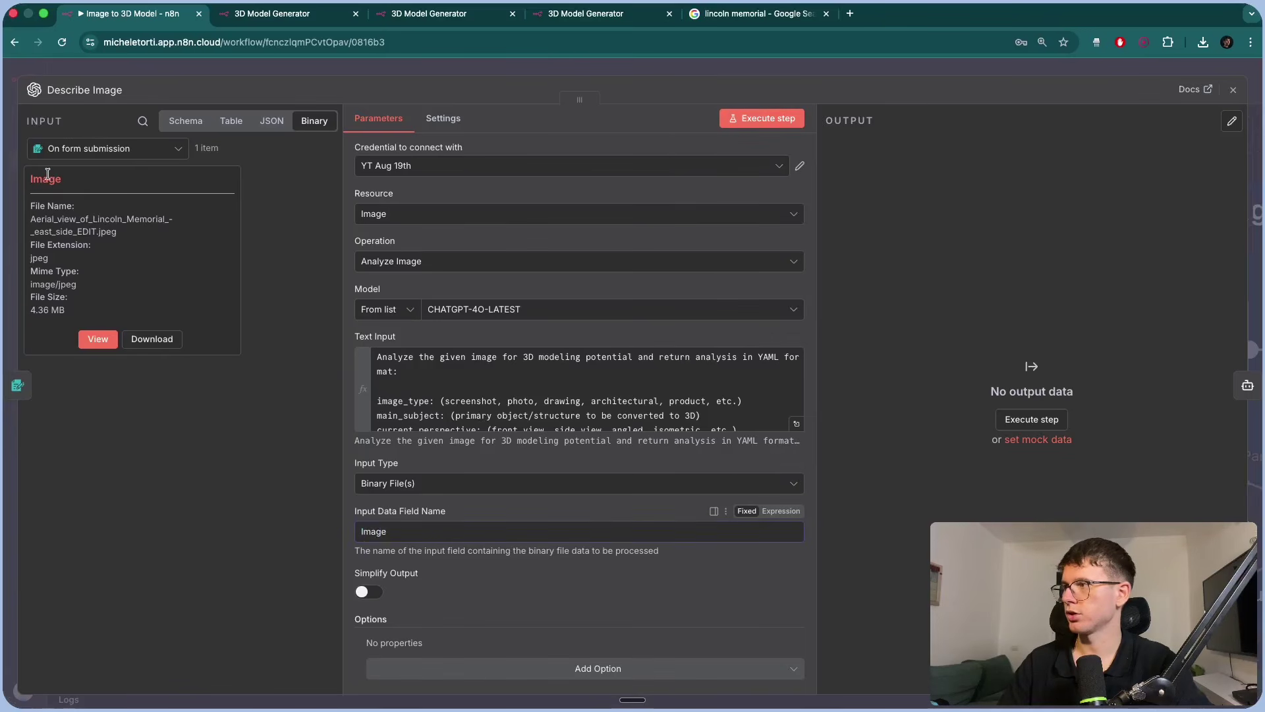
Execute the Describe Image step and inspect its YAML analysis in Schema view.
click(751, 121)
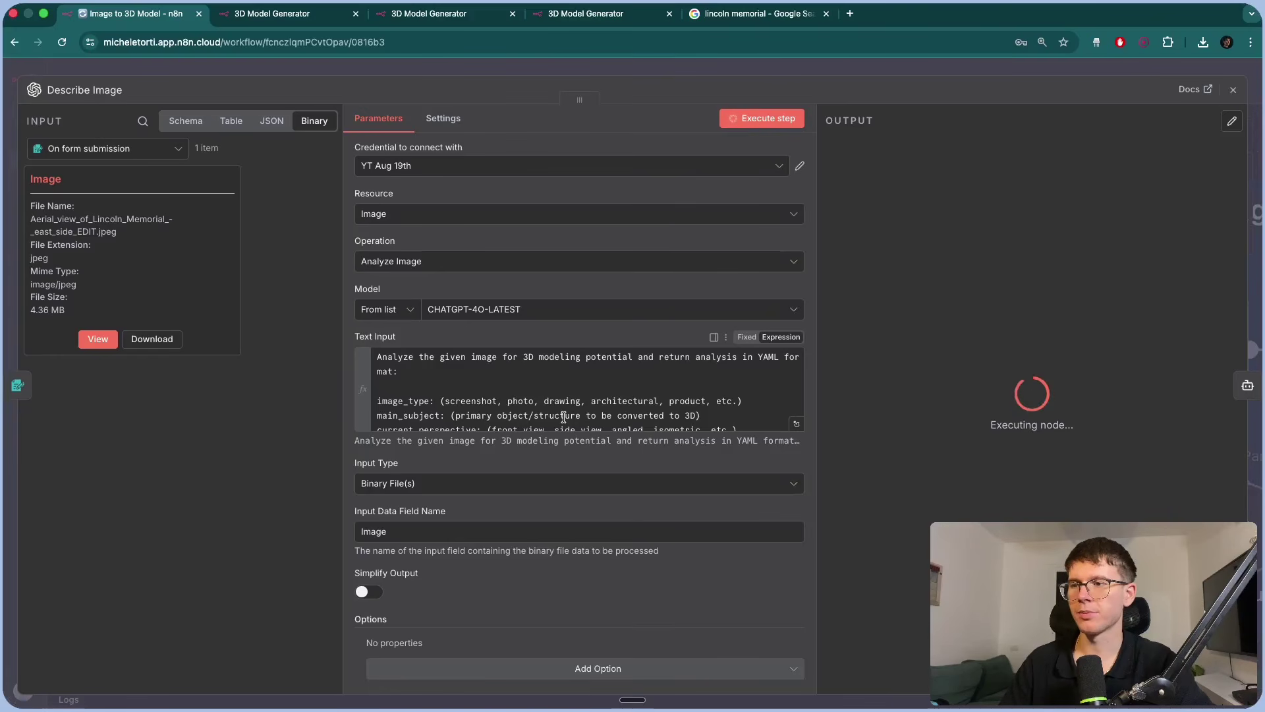
scroll(563, 416, down, 3)
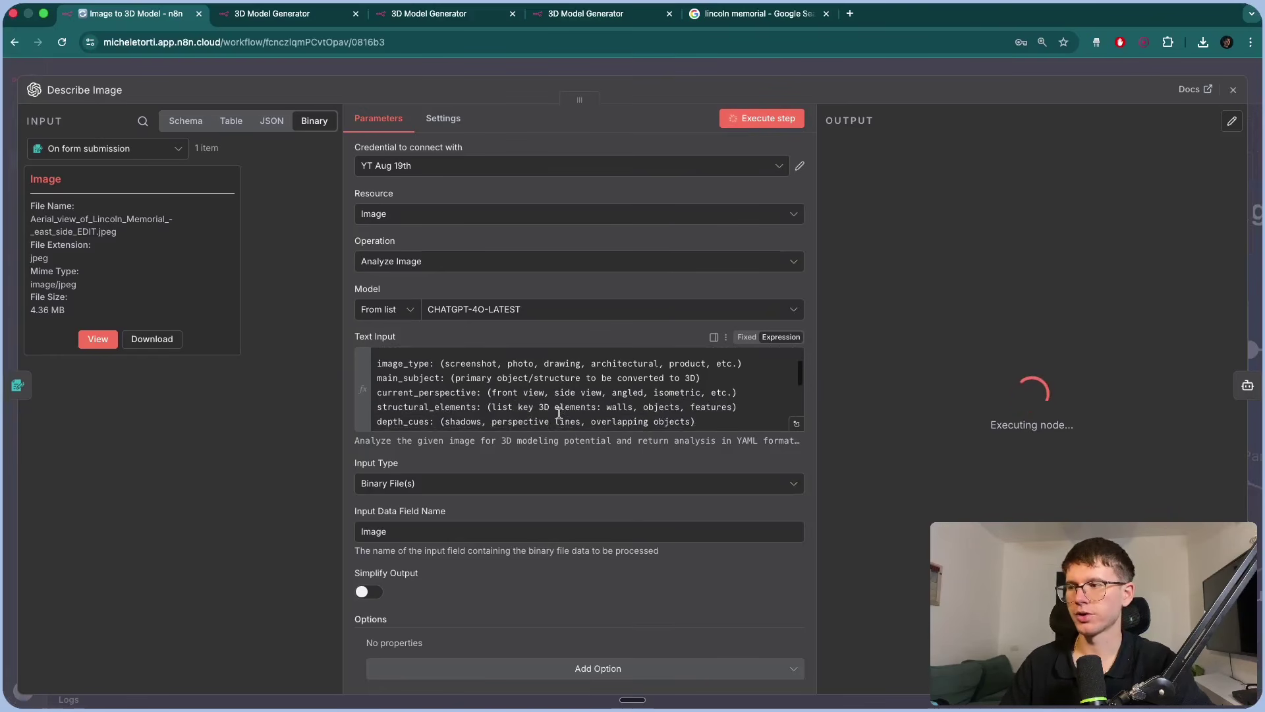
drag(383, 363, 517, 392)
scroll(929, 327, down, 3)
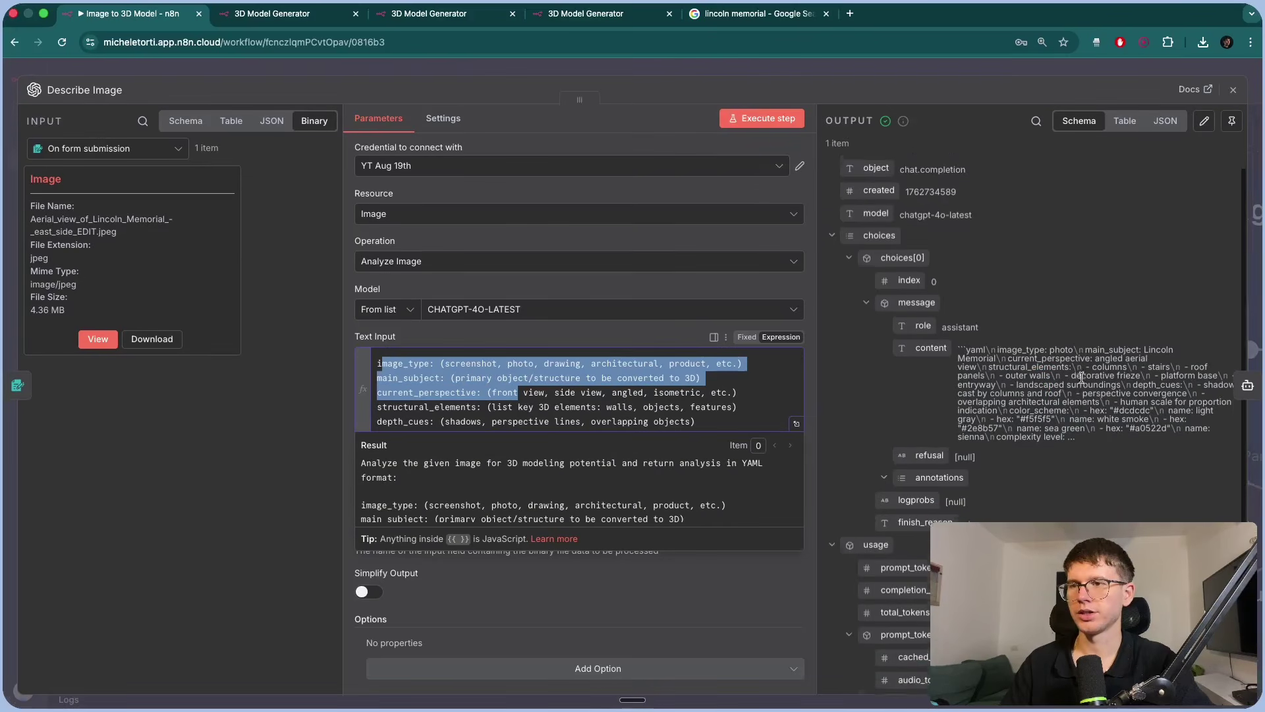
scroll(929, 326, up, 3)
scroll(1046, 356, down, 4)
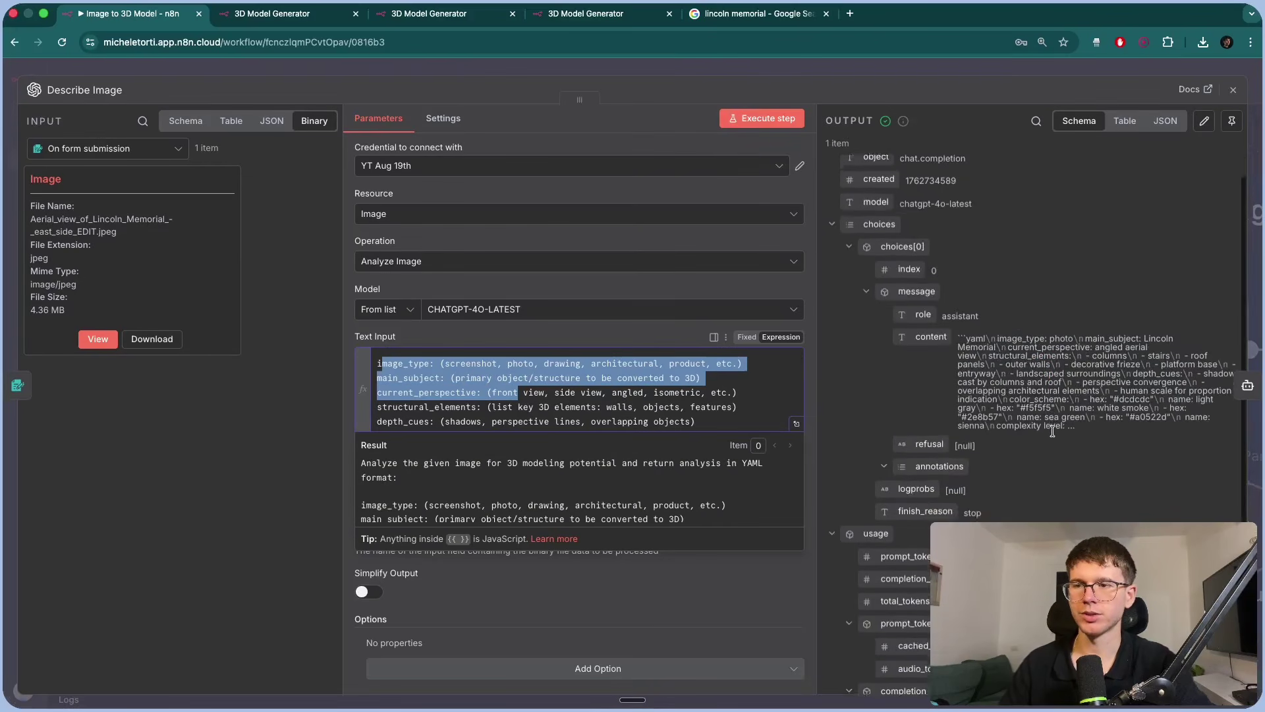
scroll(943, 263, up, 1)
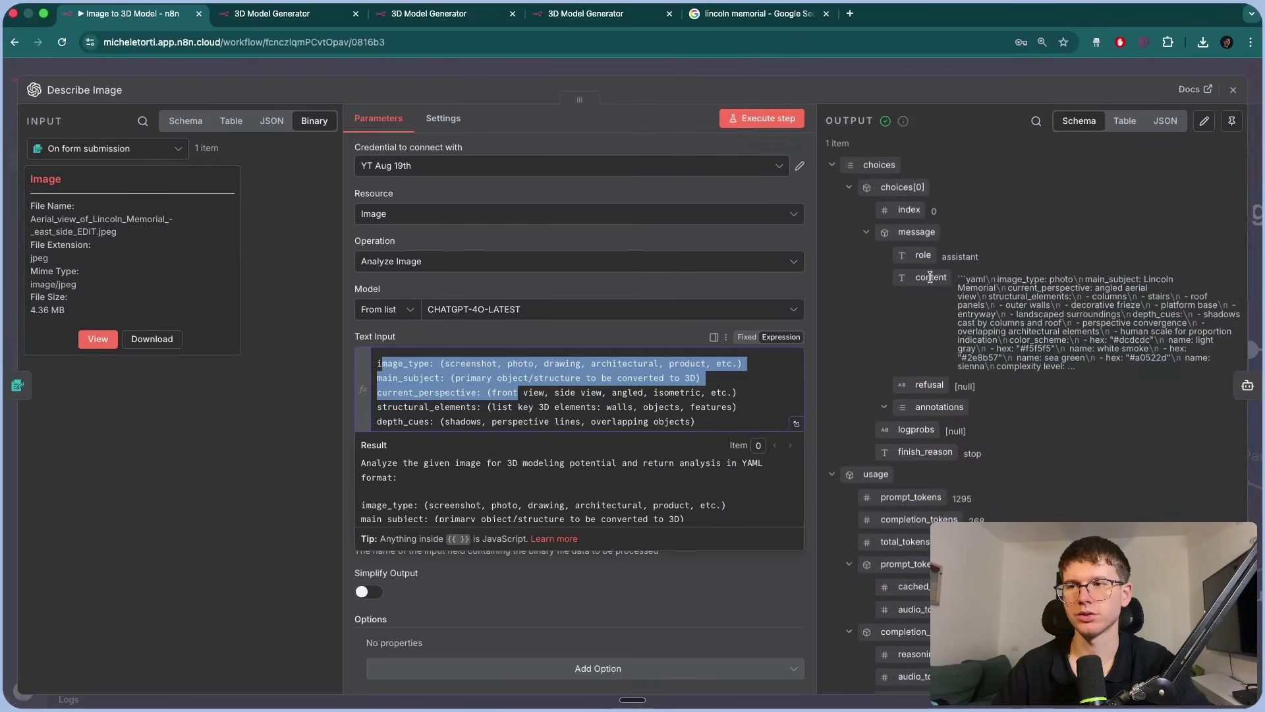
Review the same output as raw JSON, switch back to Schema, and return to the canvas.
click(1164, 120)
scroll(1084, 309, down, 2)
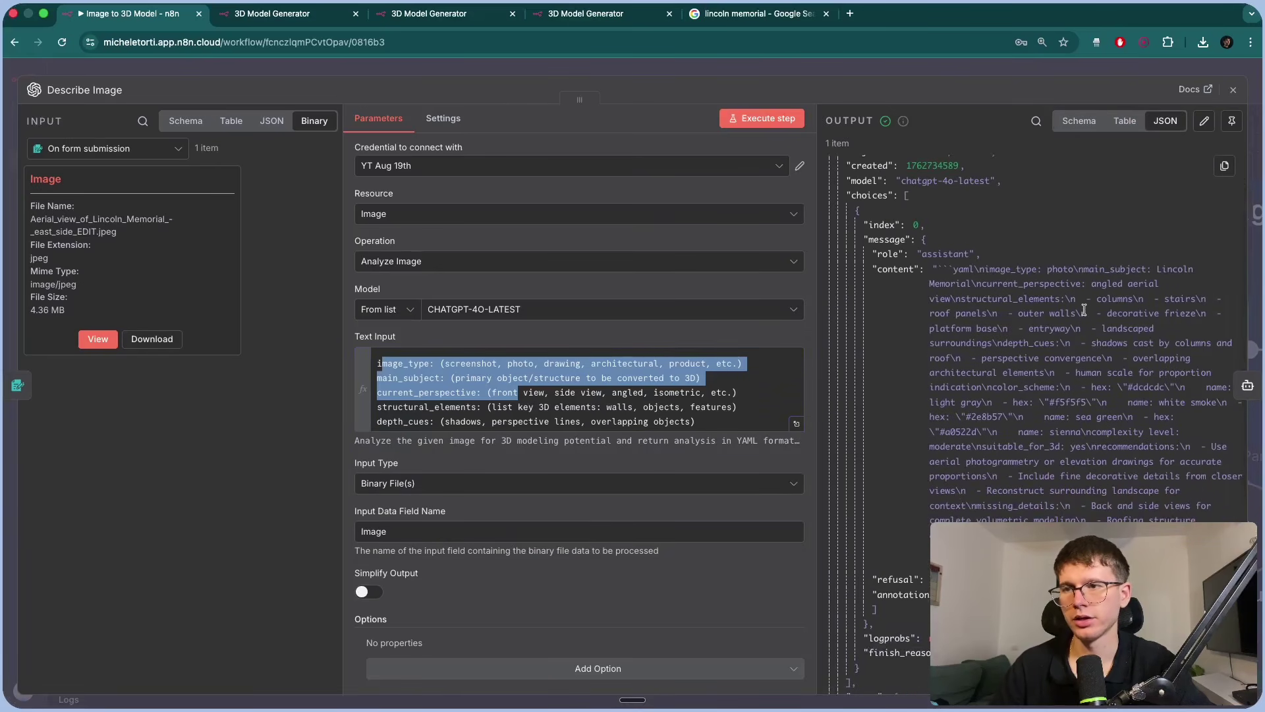
scroll(1151, 310, up, 5)
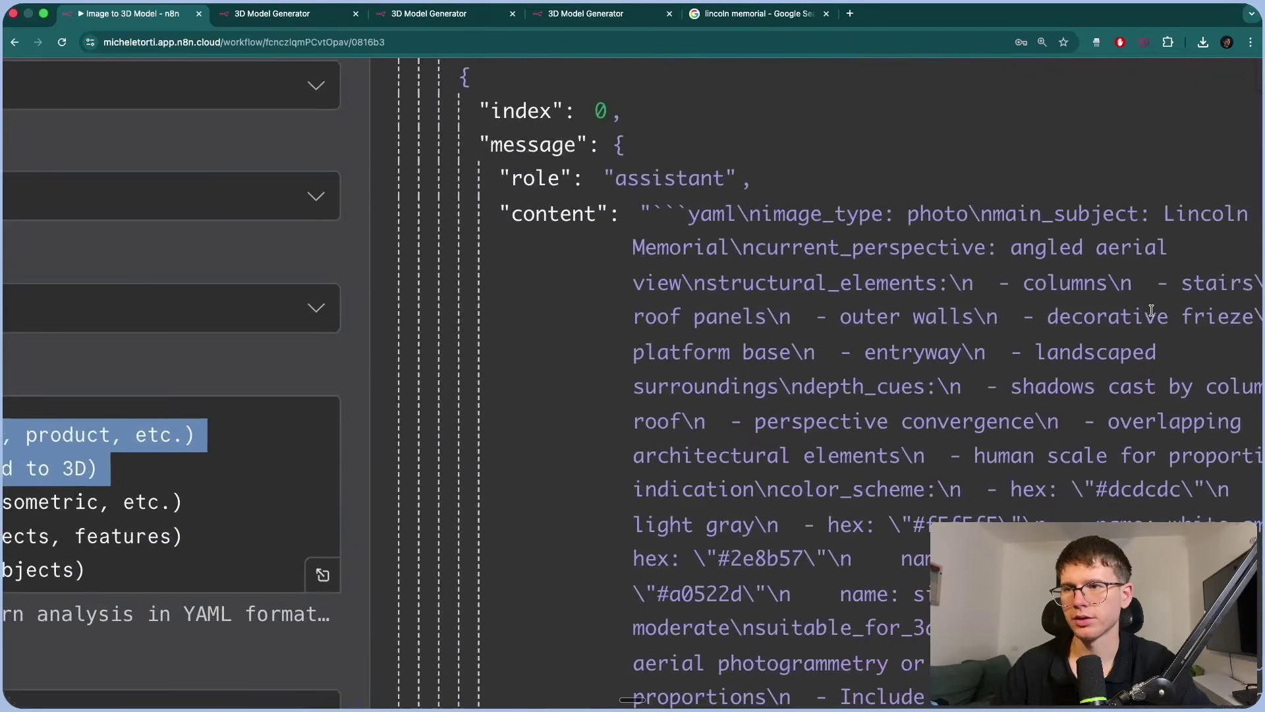
drag(852, 259, 859, 258)
scroll(838, 342, down, 5)
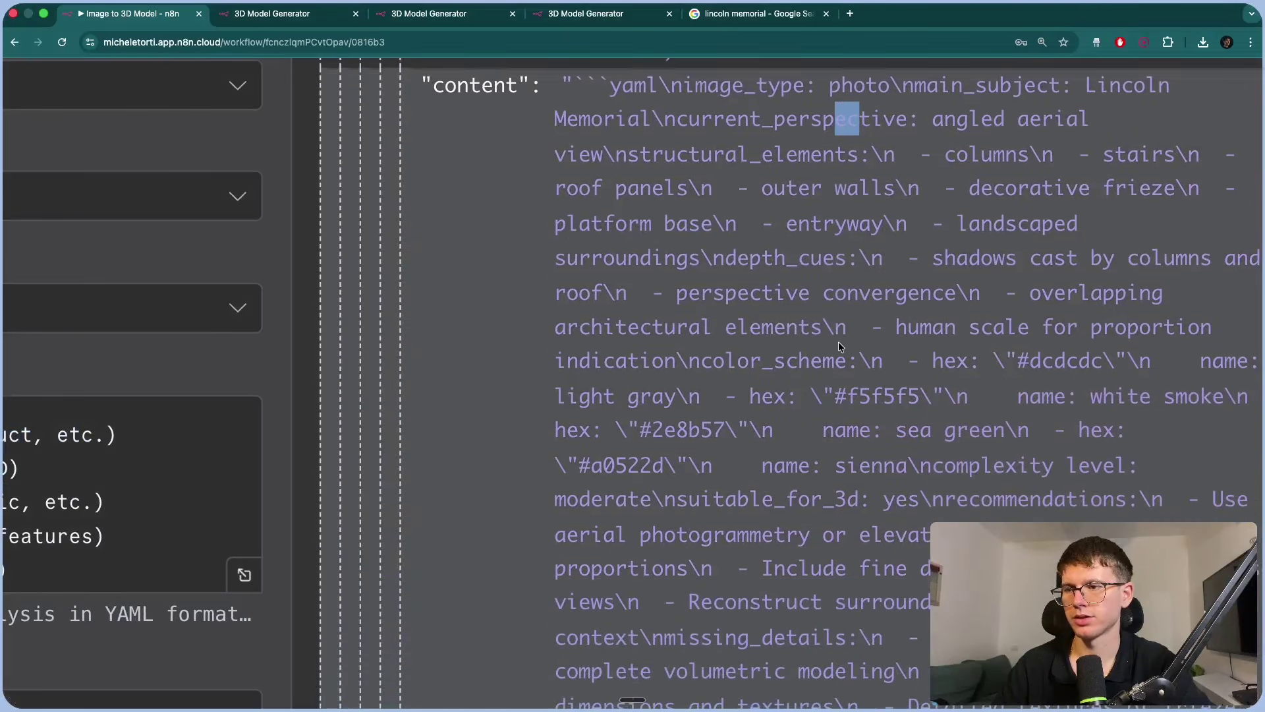
scroll(838, 341, down, 5)
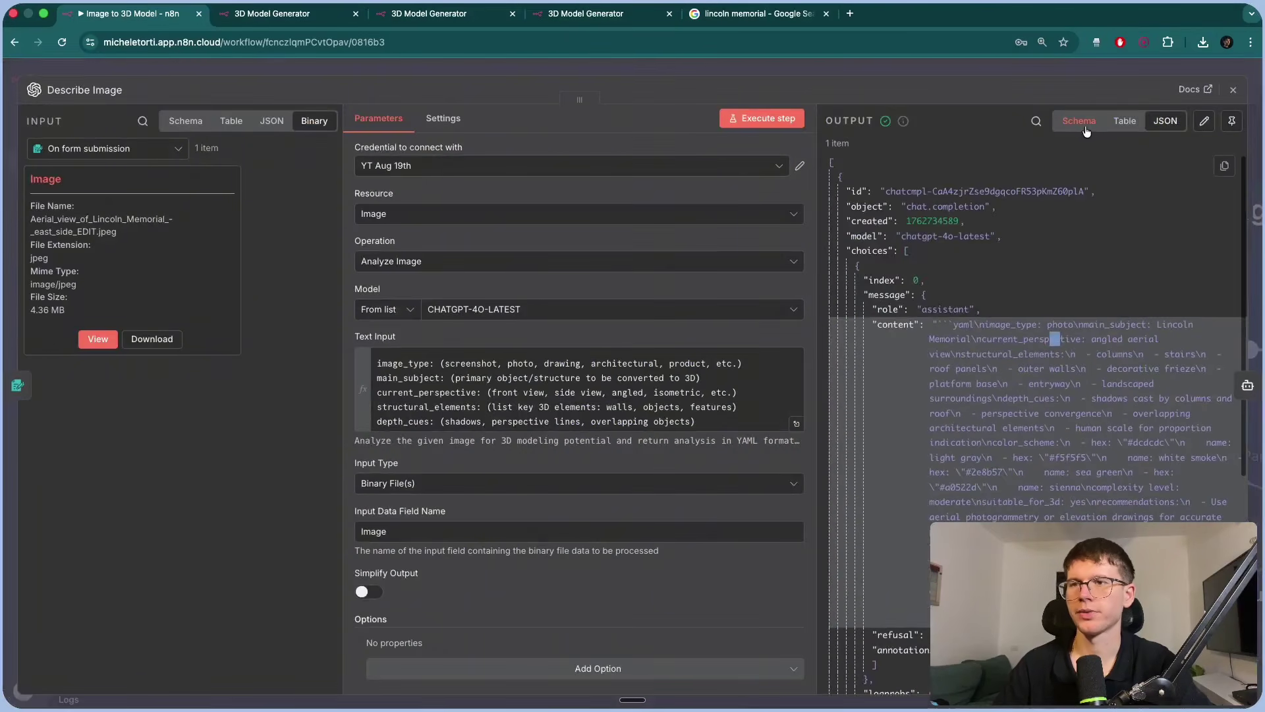
click(1079, 120)
click(990, 68)
Nudge the Image Prompt Agent node right and glance at its Brain chat model settings.
scroll(651, 341, right, 5)
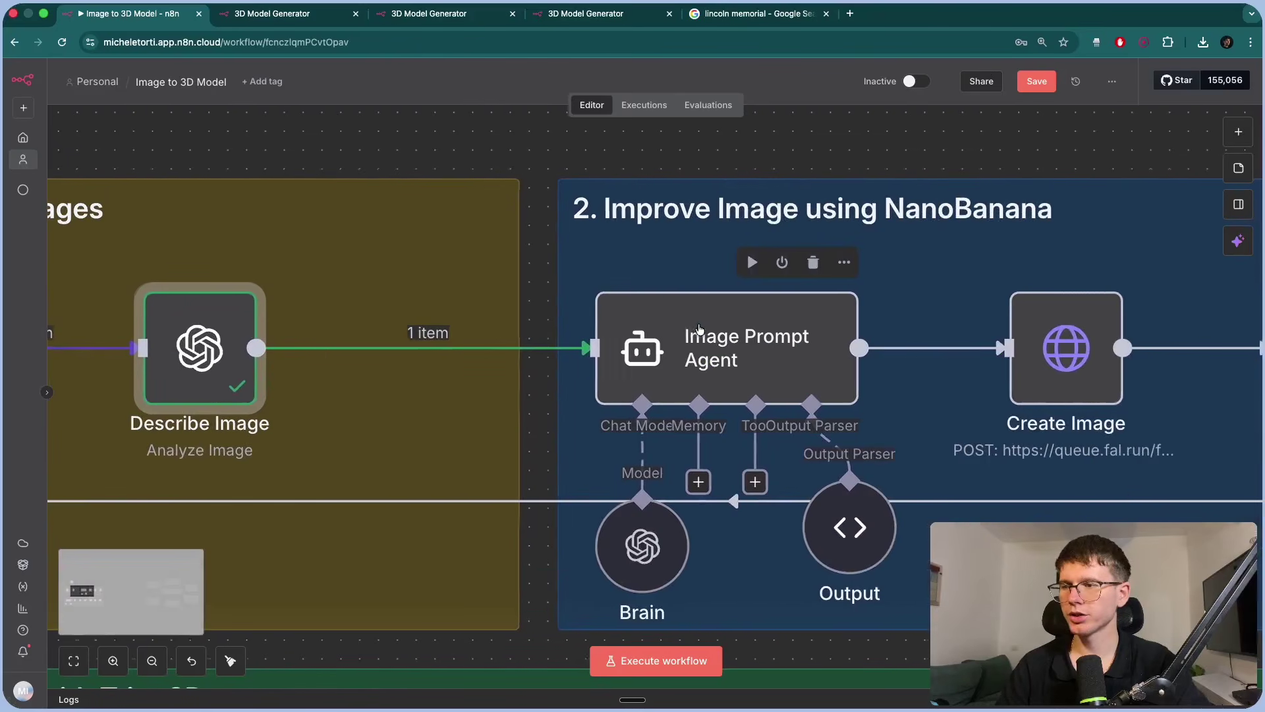
drag(650, 340, 682, 339)
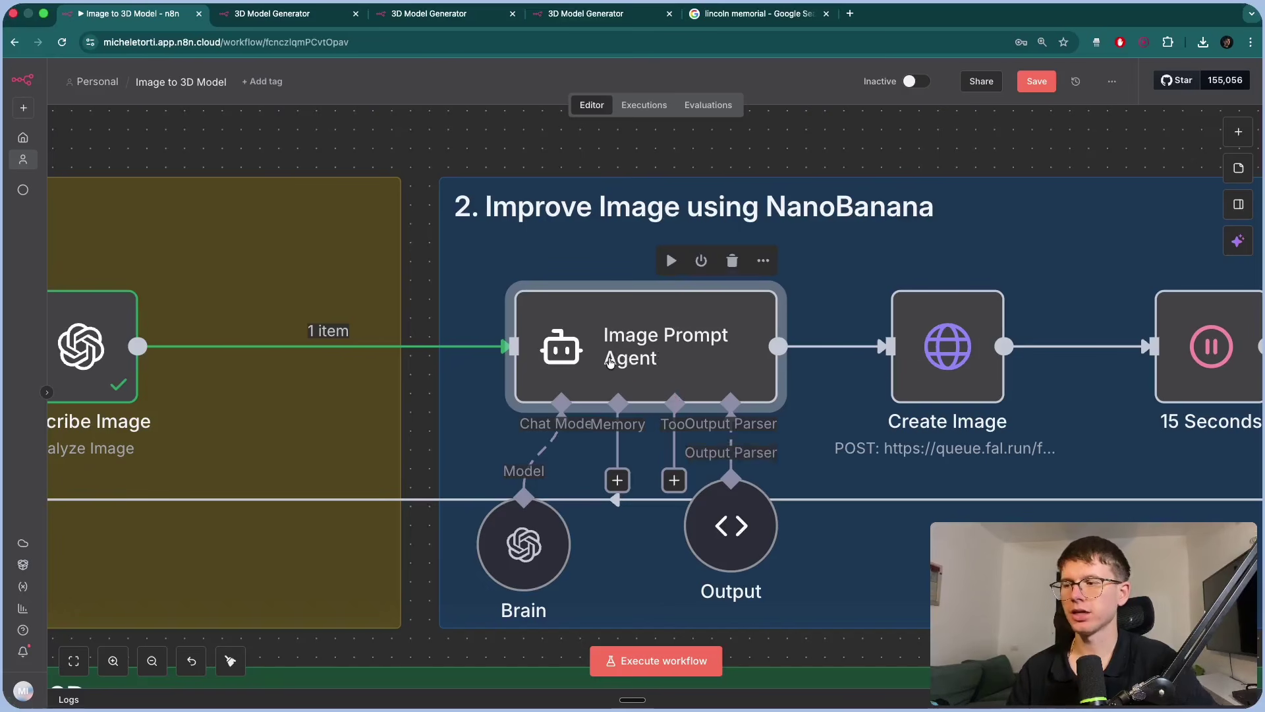
mouse_move(526, 491)
mouse_move(527, 554)
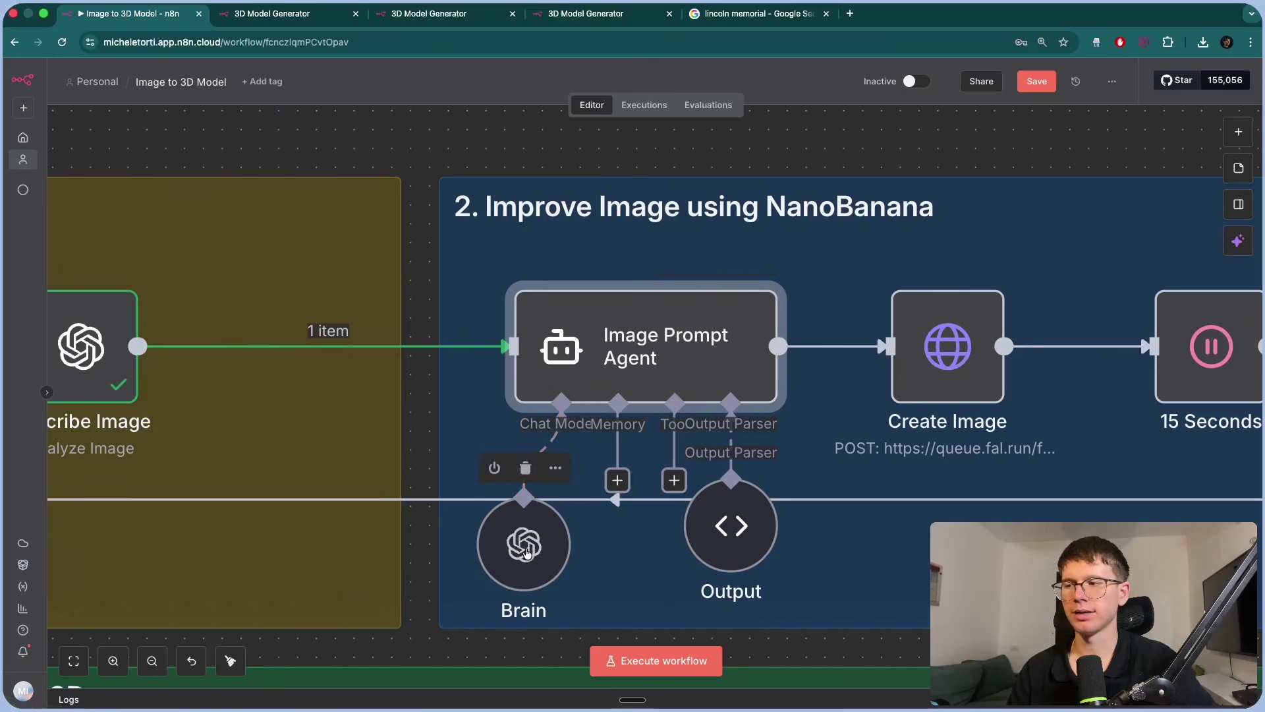
double_click(524, 547)
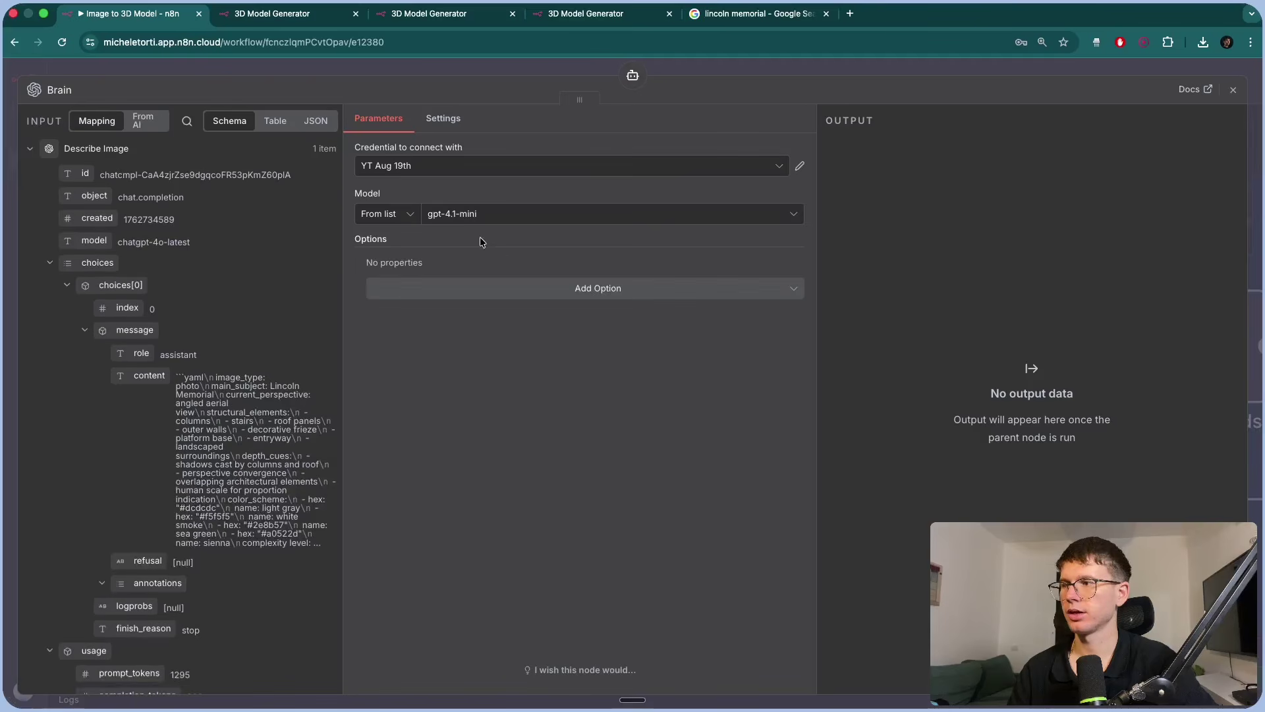
click(498, 61)
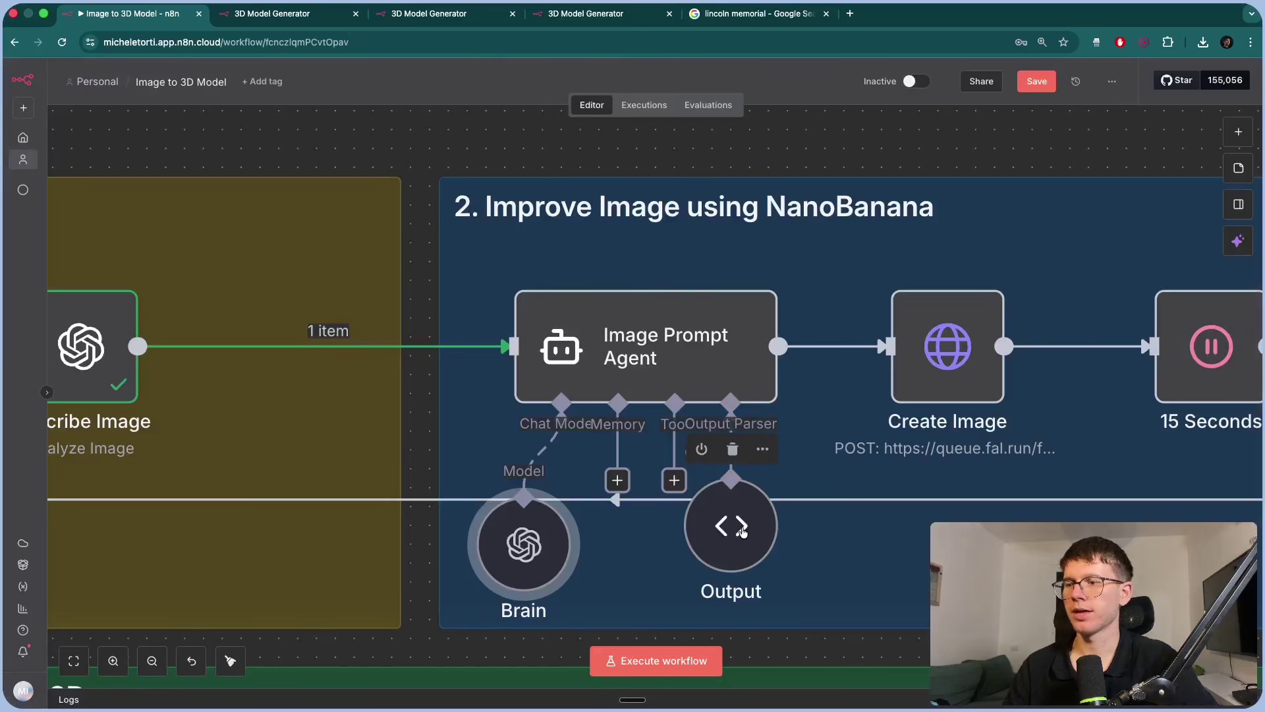
Nudge the Output parser right and review its JSON example's image_prompt string field.
drag(738, 534, 794, 533)
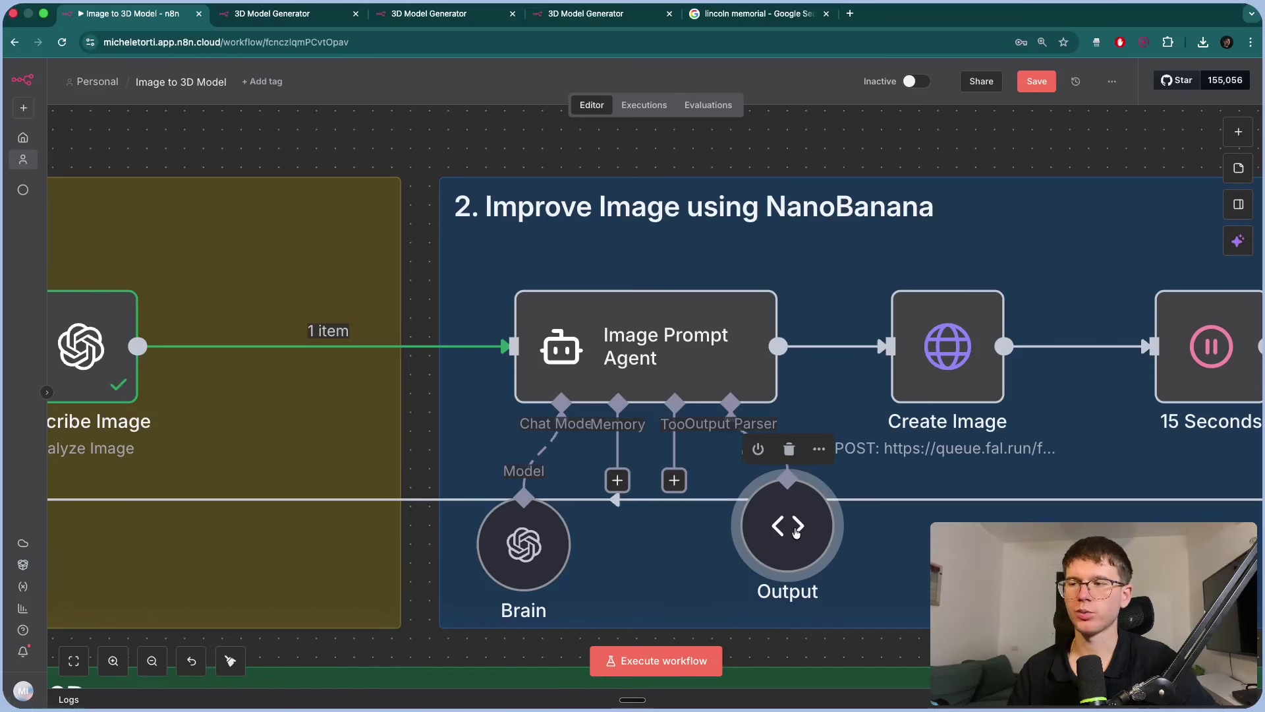
double_click(796, 533)
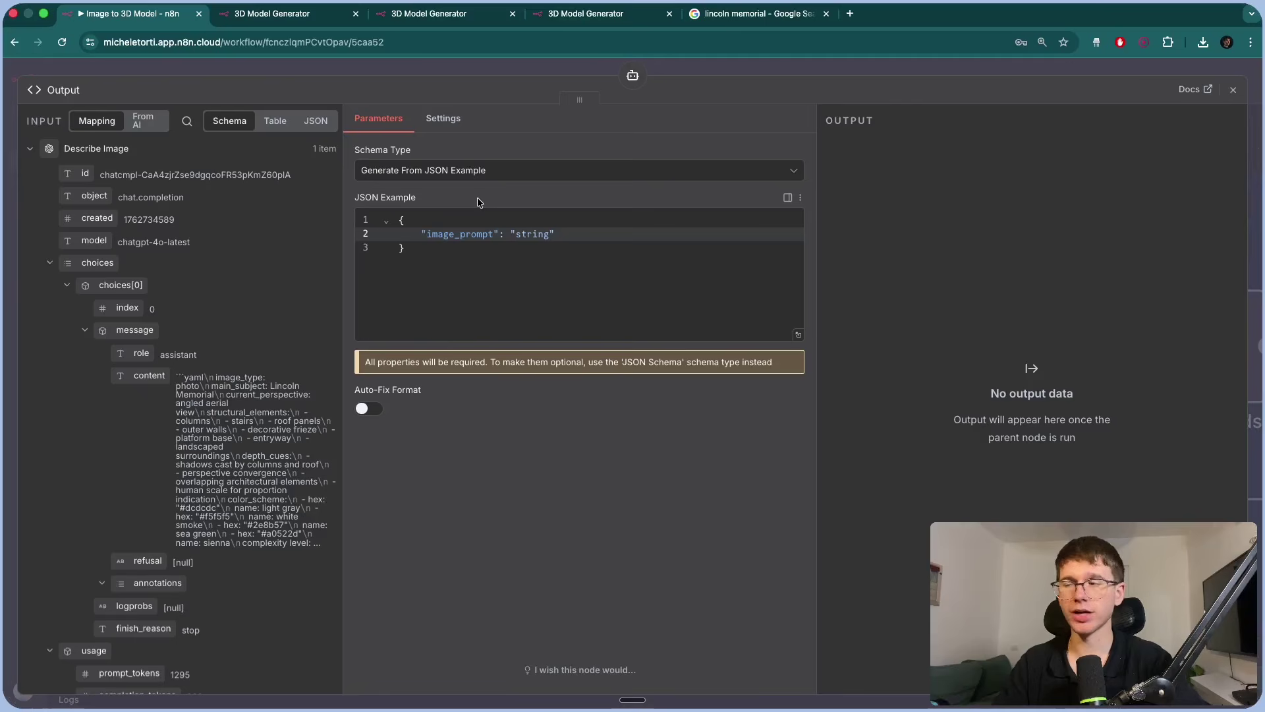
scroll(477, 196, up, 5)
click(433, 234)
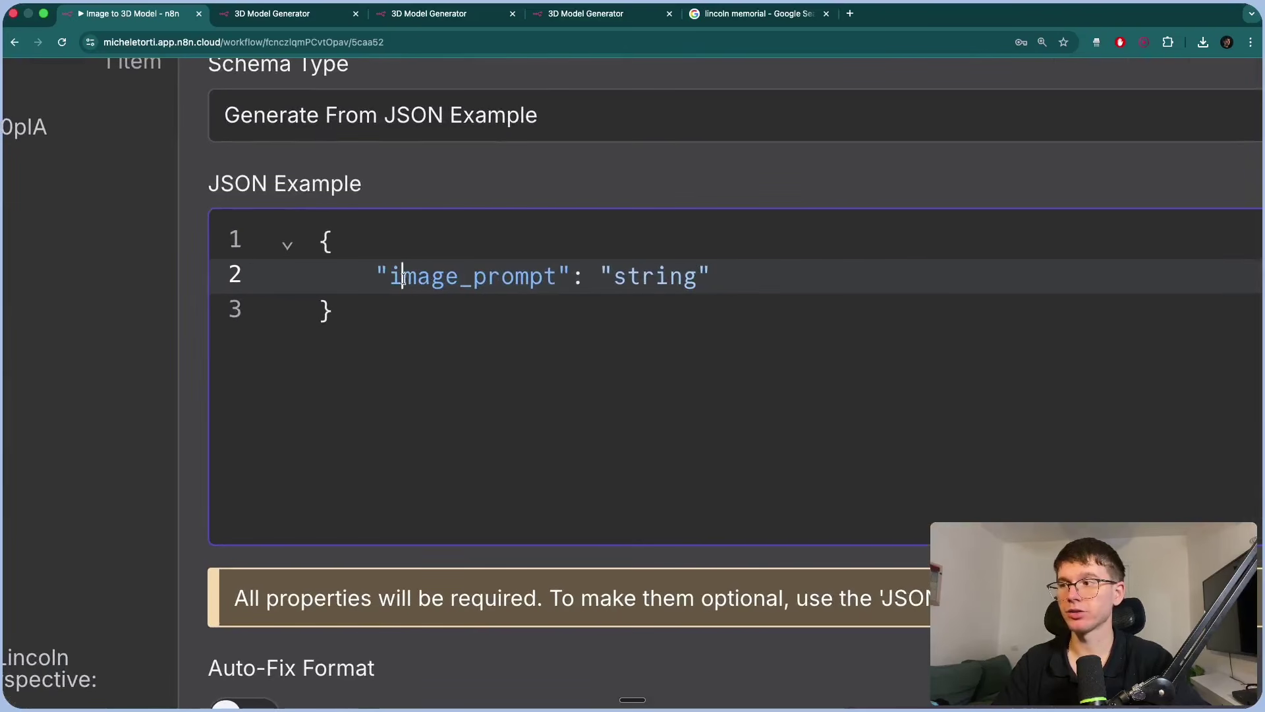
drag(403, 277, 557, 276)
scroll(557, 276, down, 5)
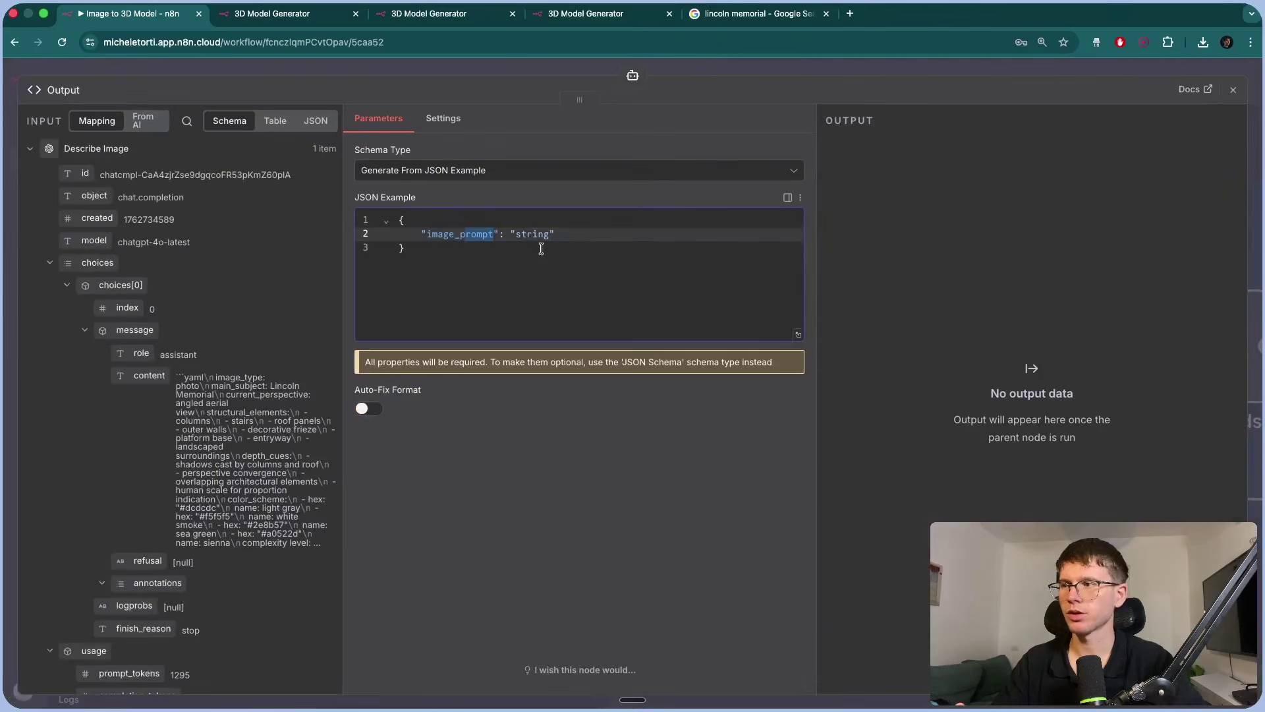
double_click(530, 234)
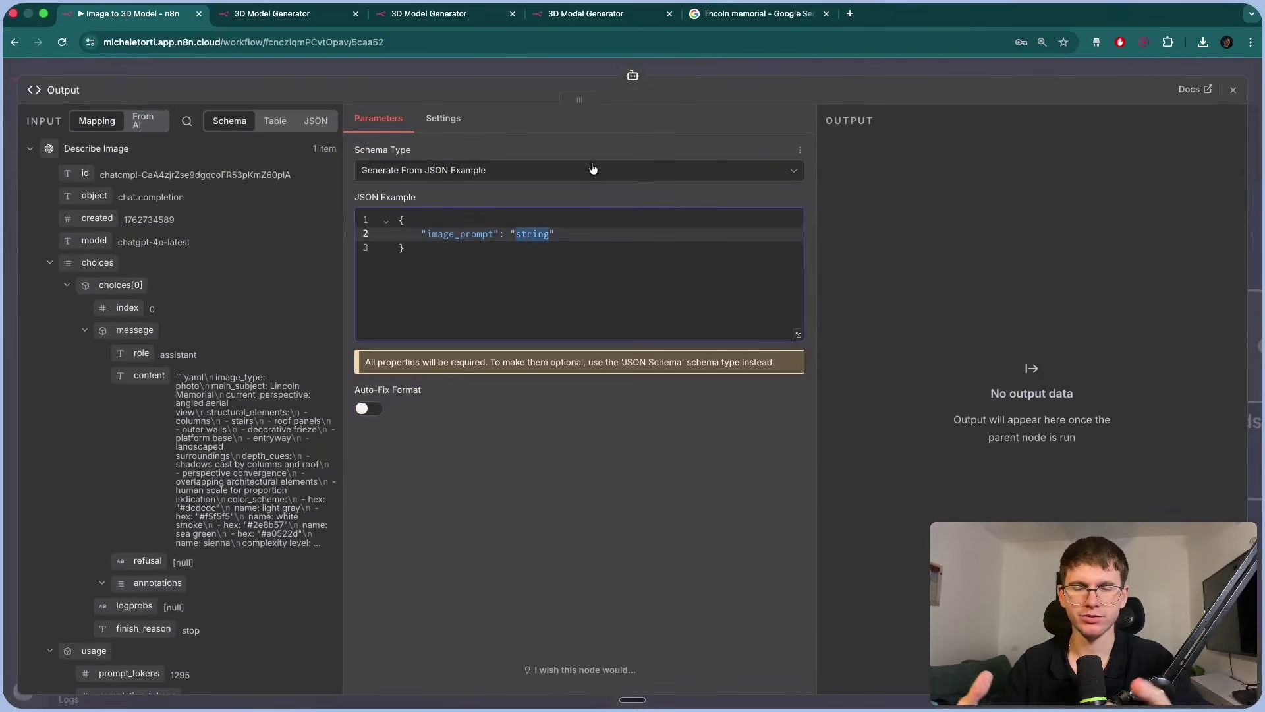
click(546, 190)
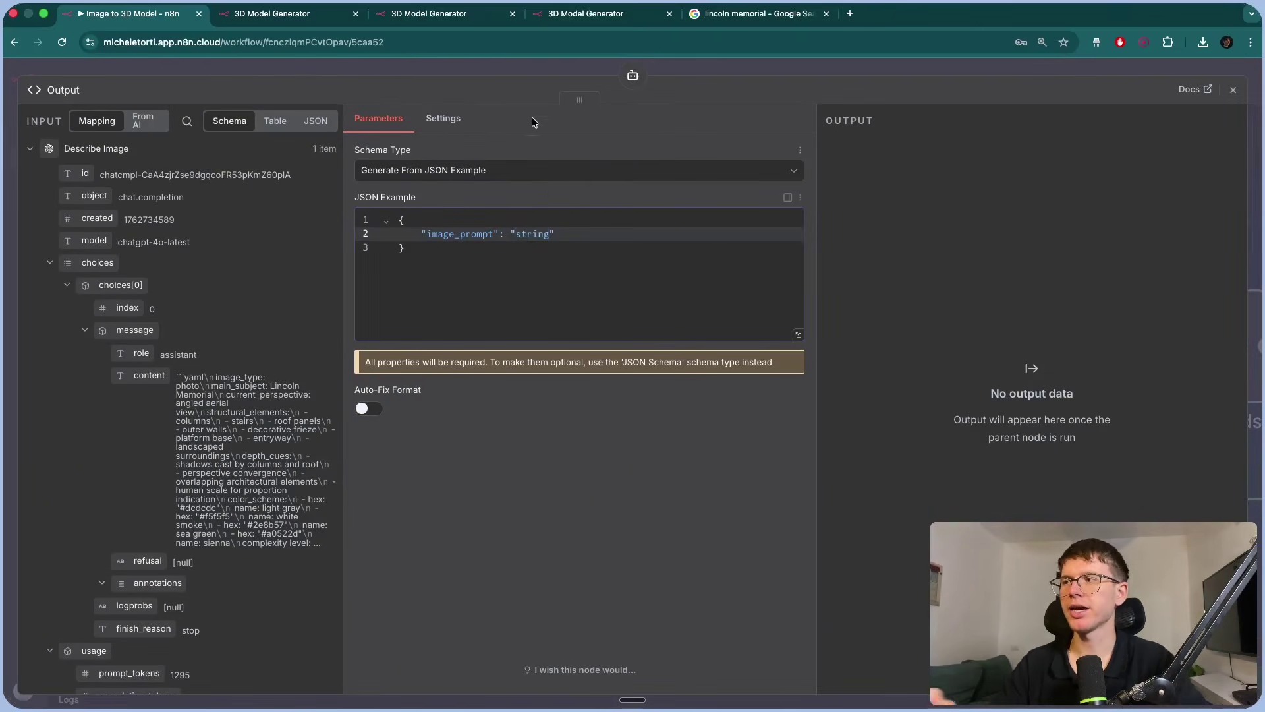
click(509, 71)
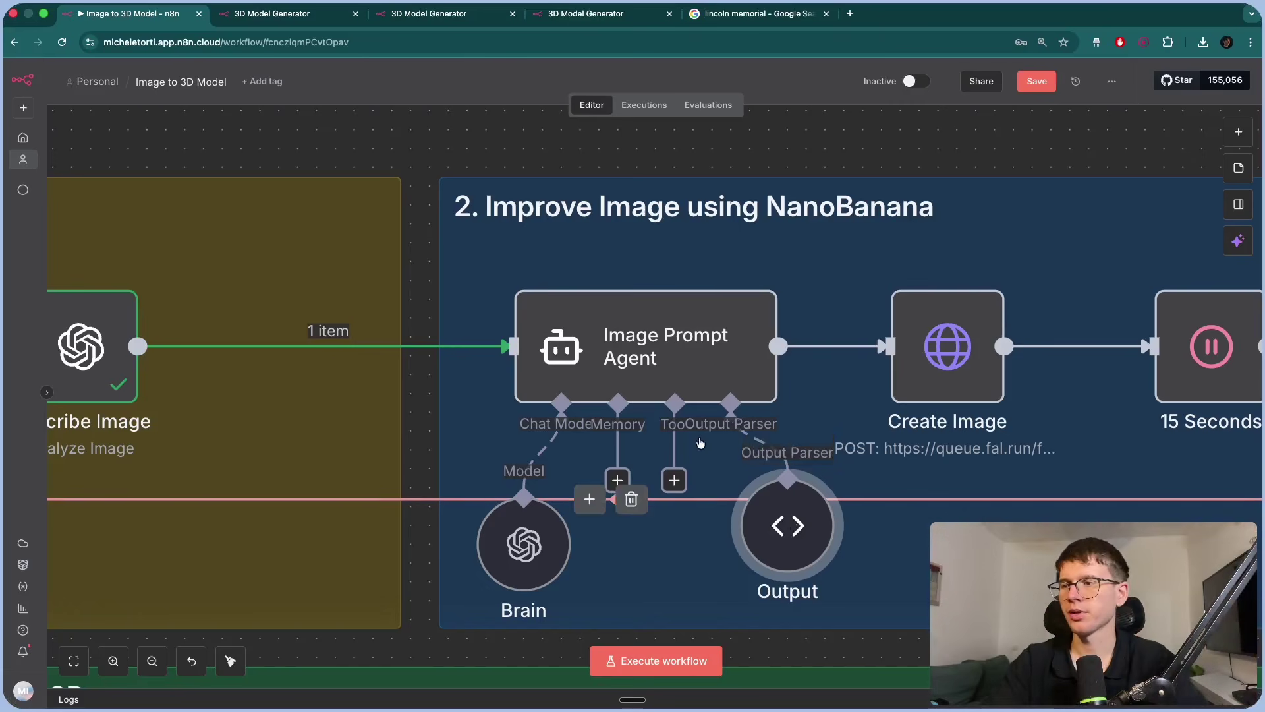
Open the Image Prompt Agent and review its prompt source setting.
click(636, 340)
double_click(635, 341)
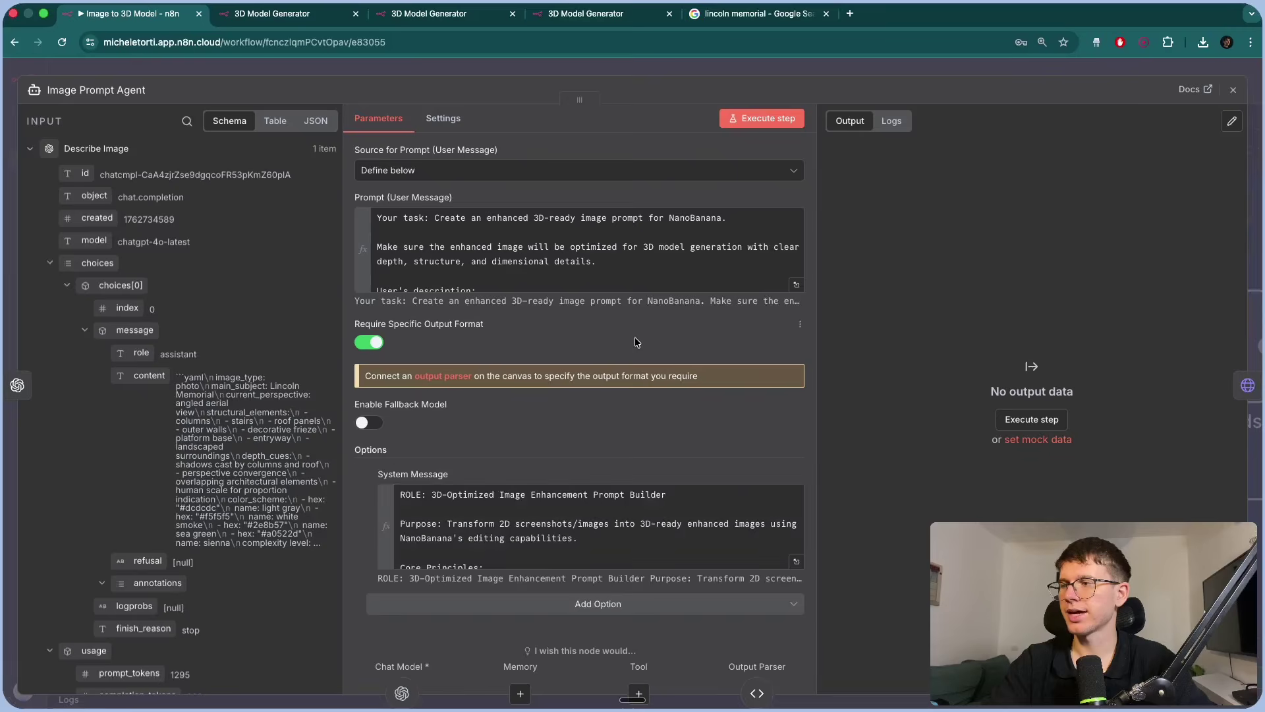
drag(361, 151, 496, 154)
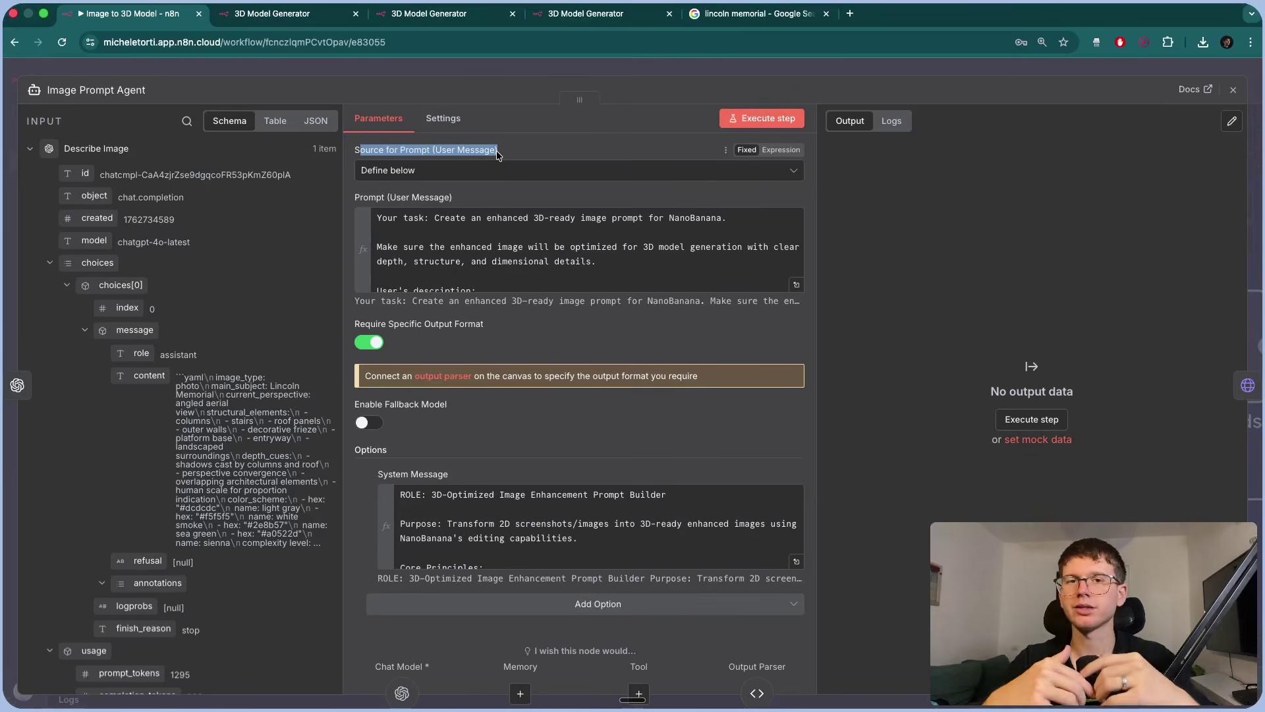
scroll(504, 270, down, 4)
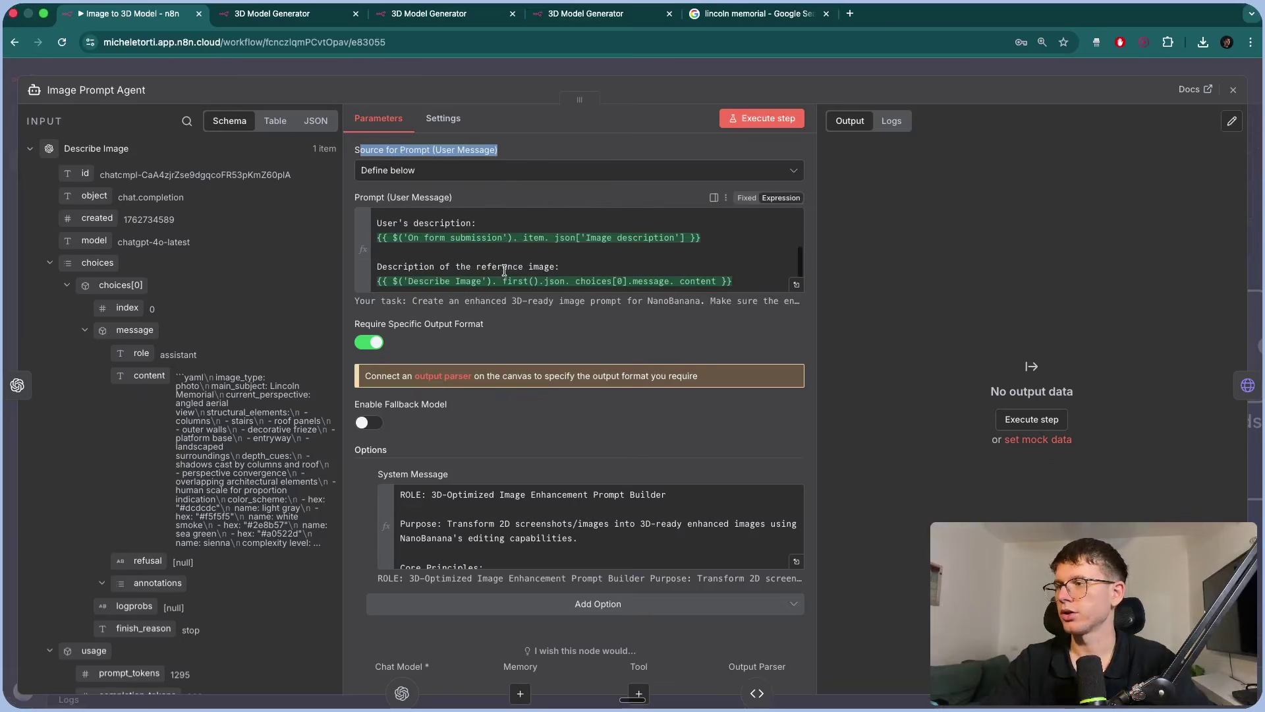
Join the user prompt's 'clear' and 'depth' lines and review the resulting text.
click(796, 284)
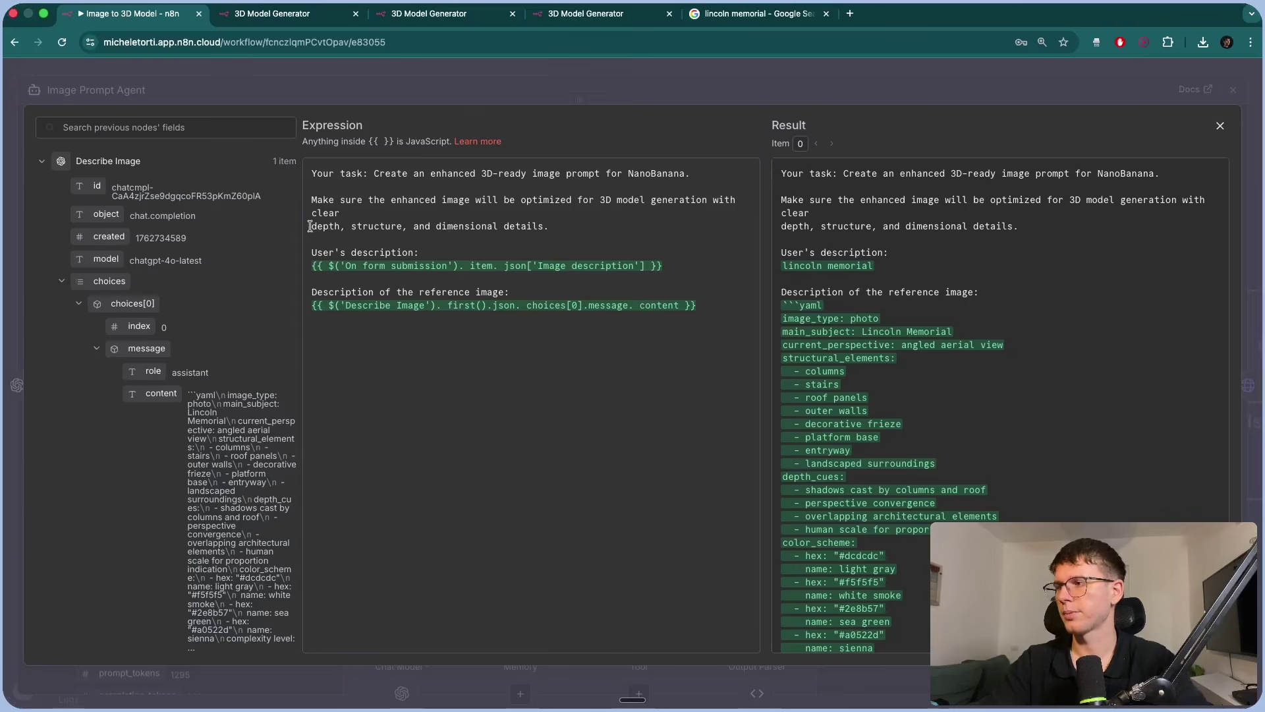
key(BackSpace)
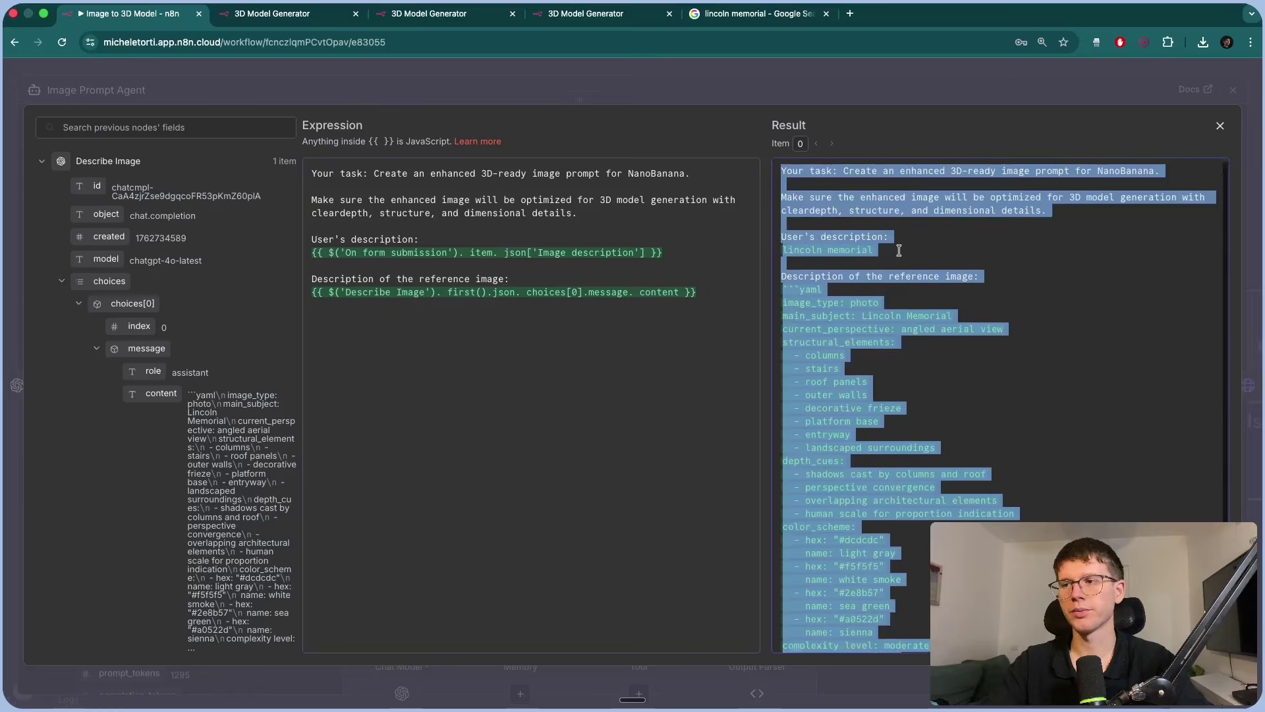
scroll(850, 251, down, 5)
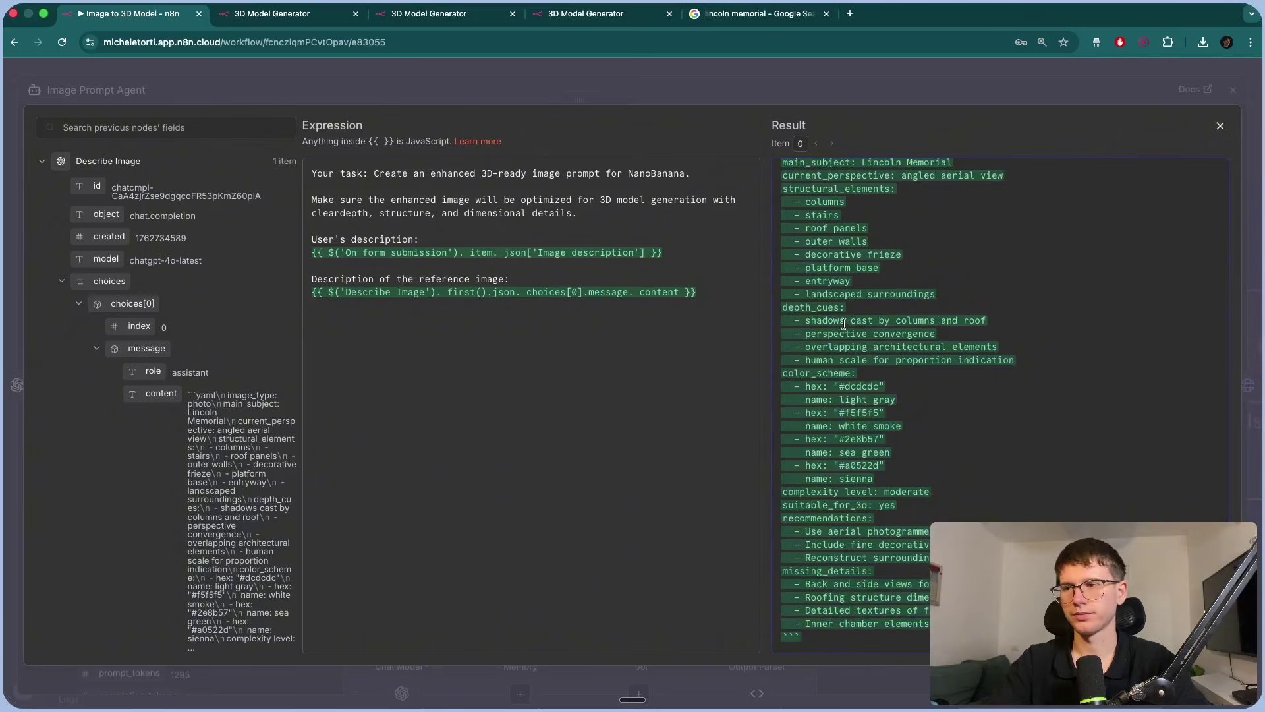
drag(799, 307, 804, 307)
drag(800, 373, 805, 373)
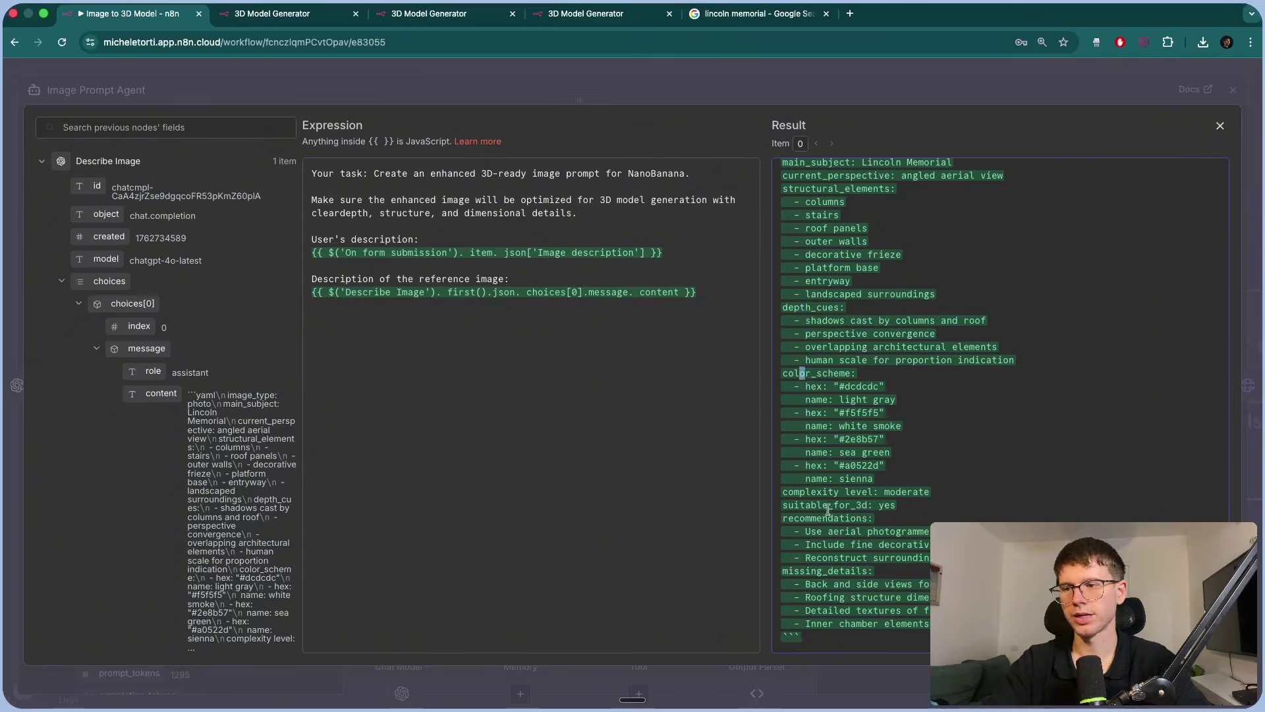
drag(817, 493, 835, 517)
drag(800, 572, 853, 570)
click(759, 98)
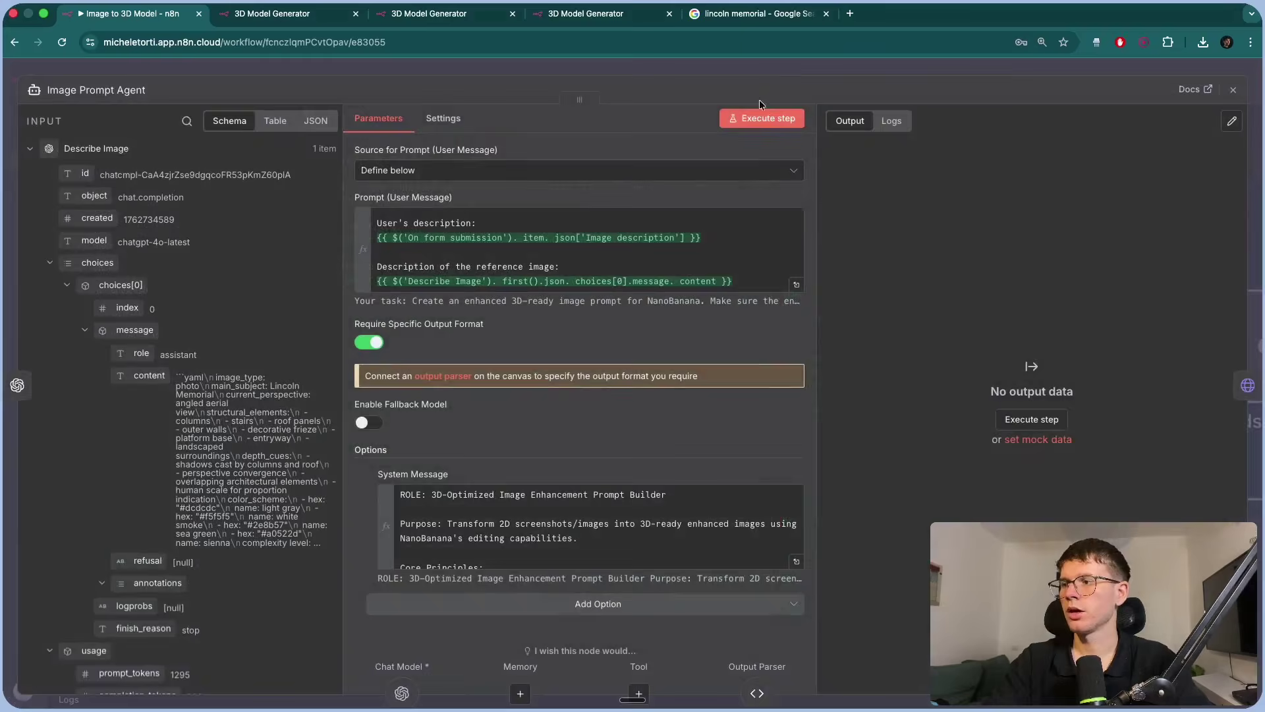
Review the Require Specific Output Format setting and return to the canvas.
scroll(374, 314, down, 1)
drag(355, 308, 491, 308)
click(549, 65)
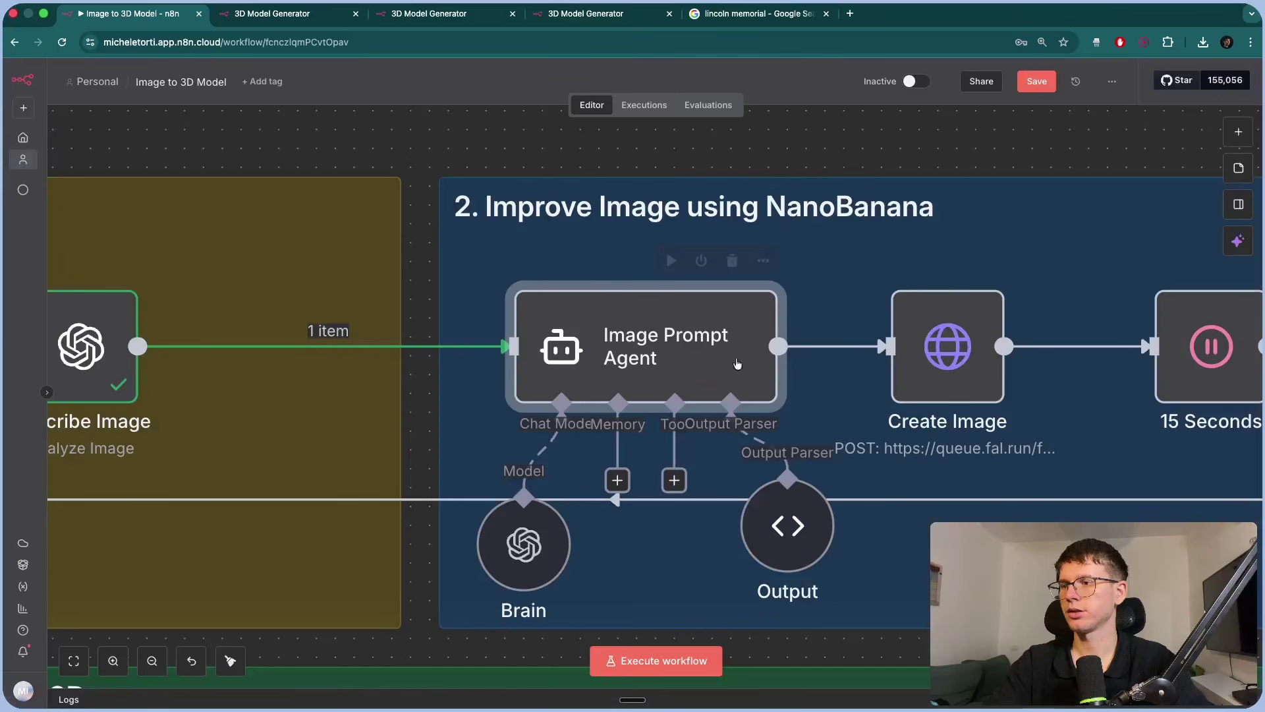
scroll(772, 496, down, 1)
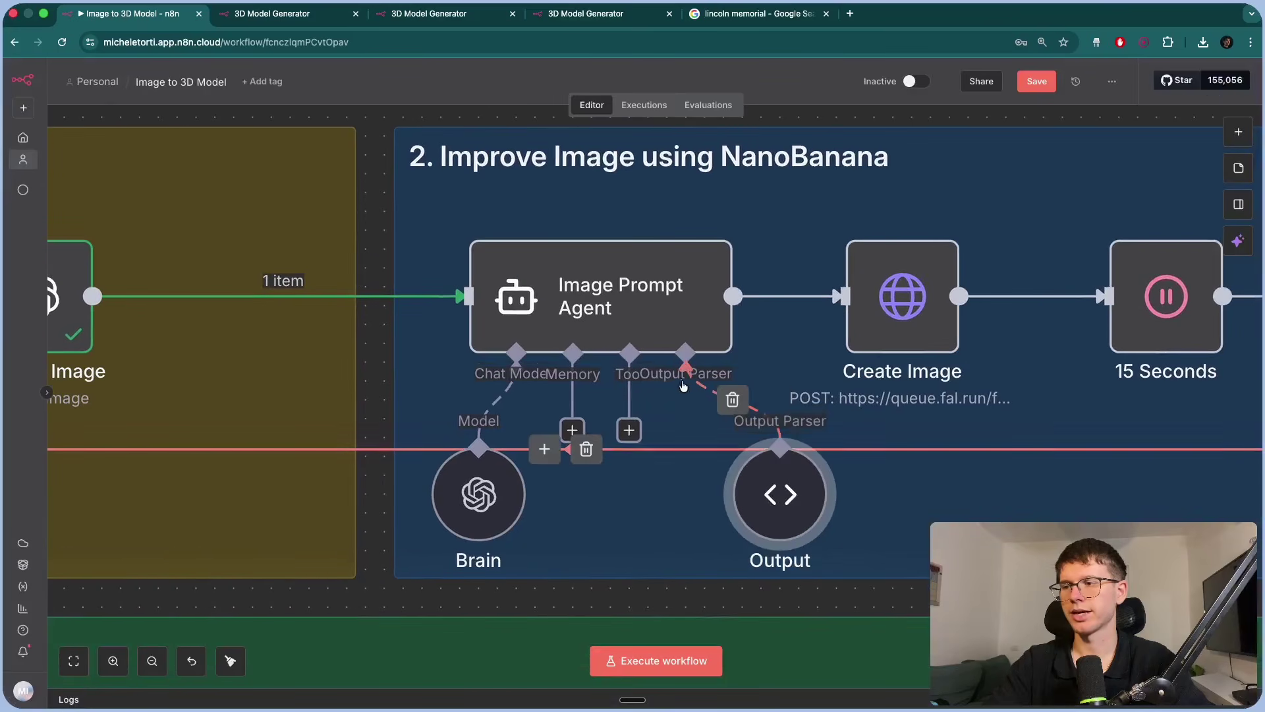
Turn Require Specific Output Format off and back on so the Output parser attaches.
double_click(596, 272)
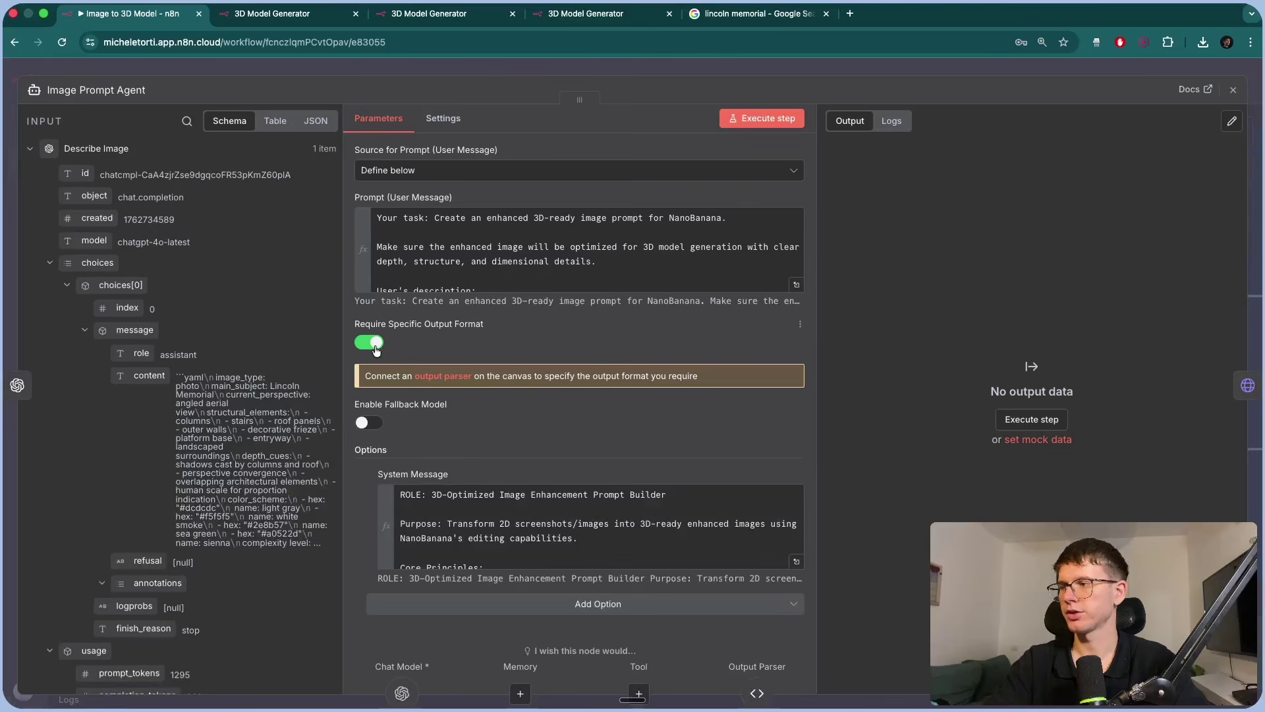
click(369, 342)
key(Escape)
double_click(620, 301)
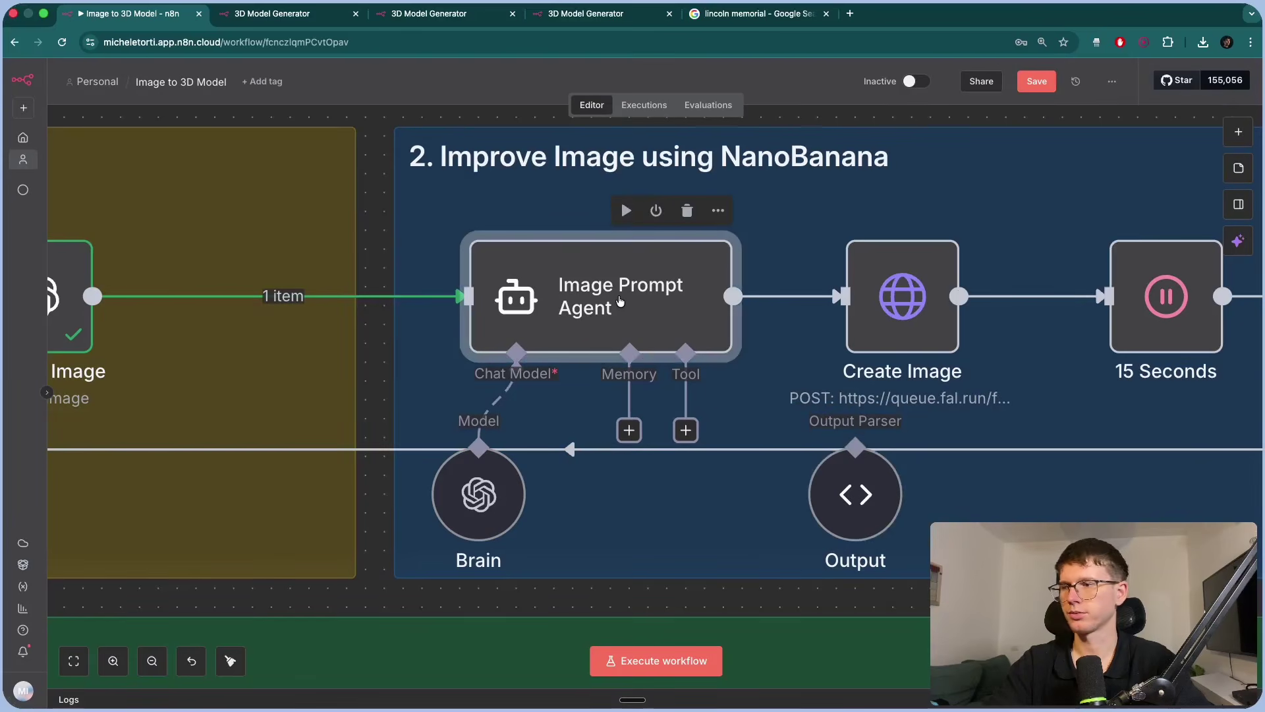
click(369, 342)
click(570, 74)
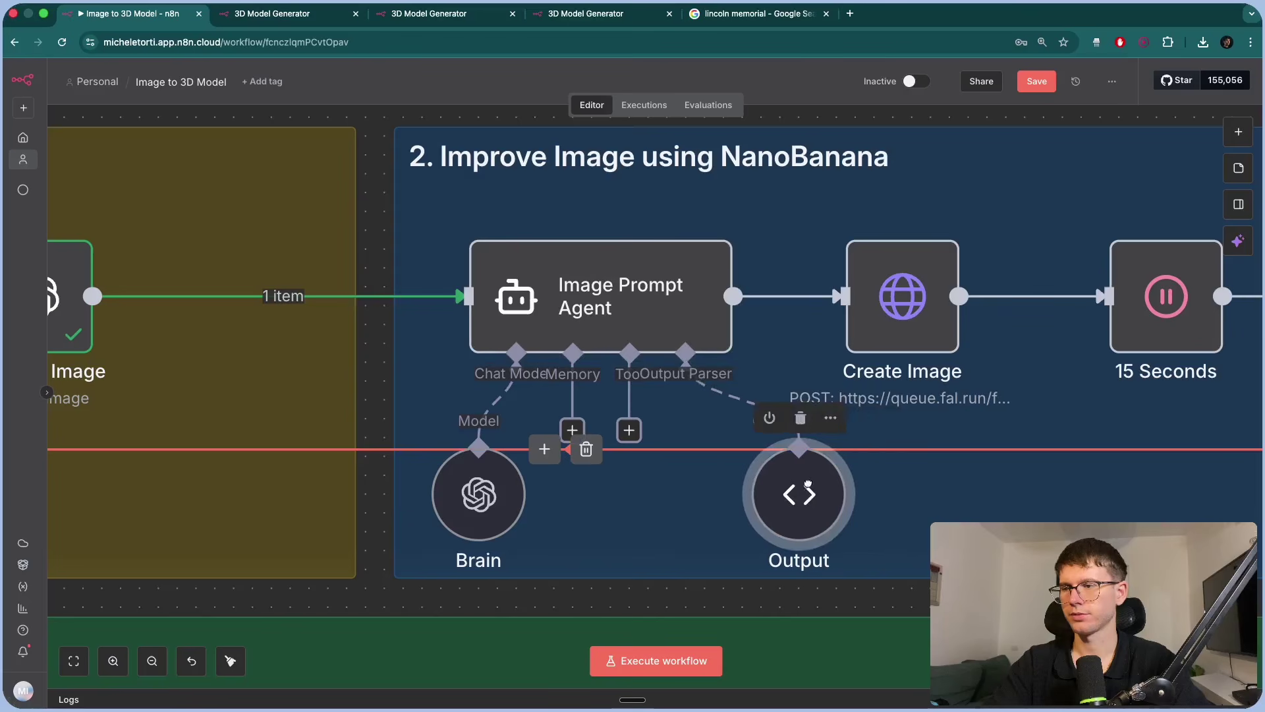
Open the Image Prompt Agent's System Message in the full expression editor.
double_click(560, 333)
scroll(543, 375, down, 1)
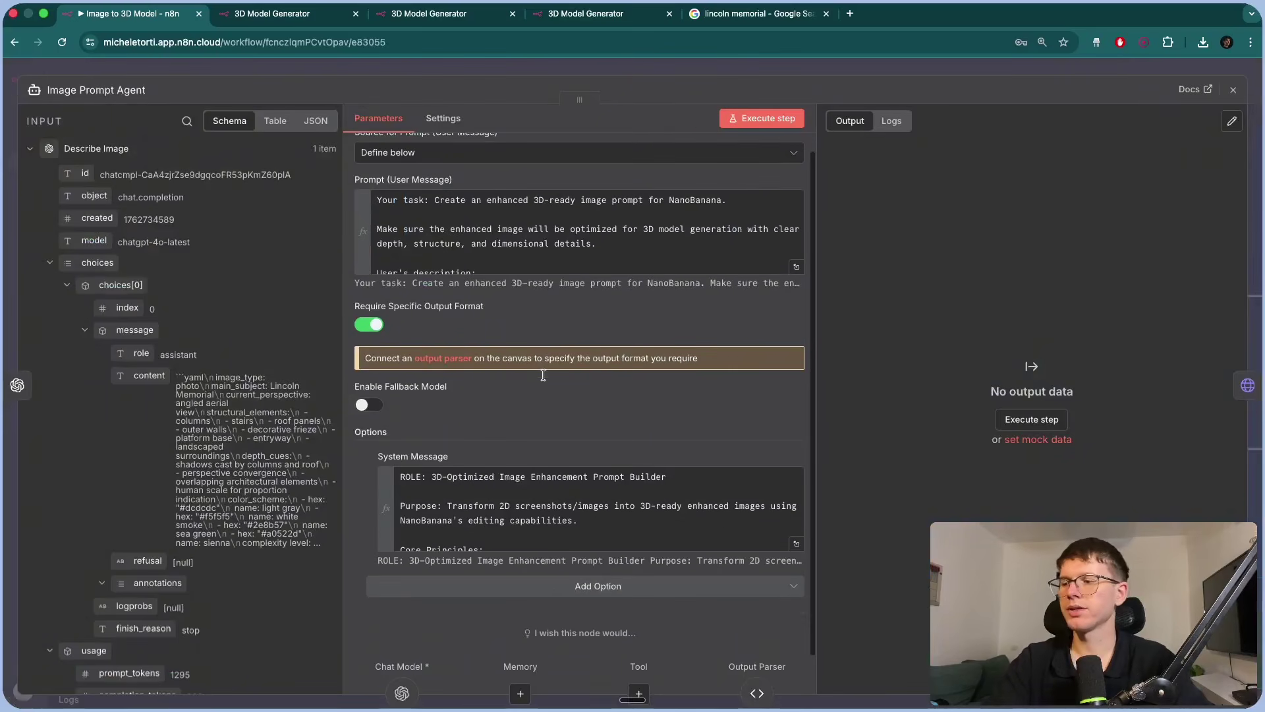
click(795, 545)
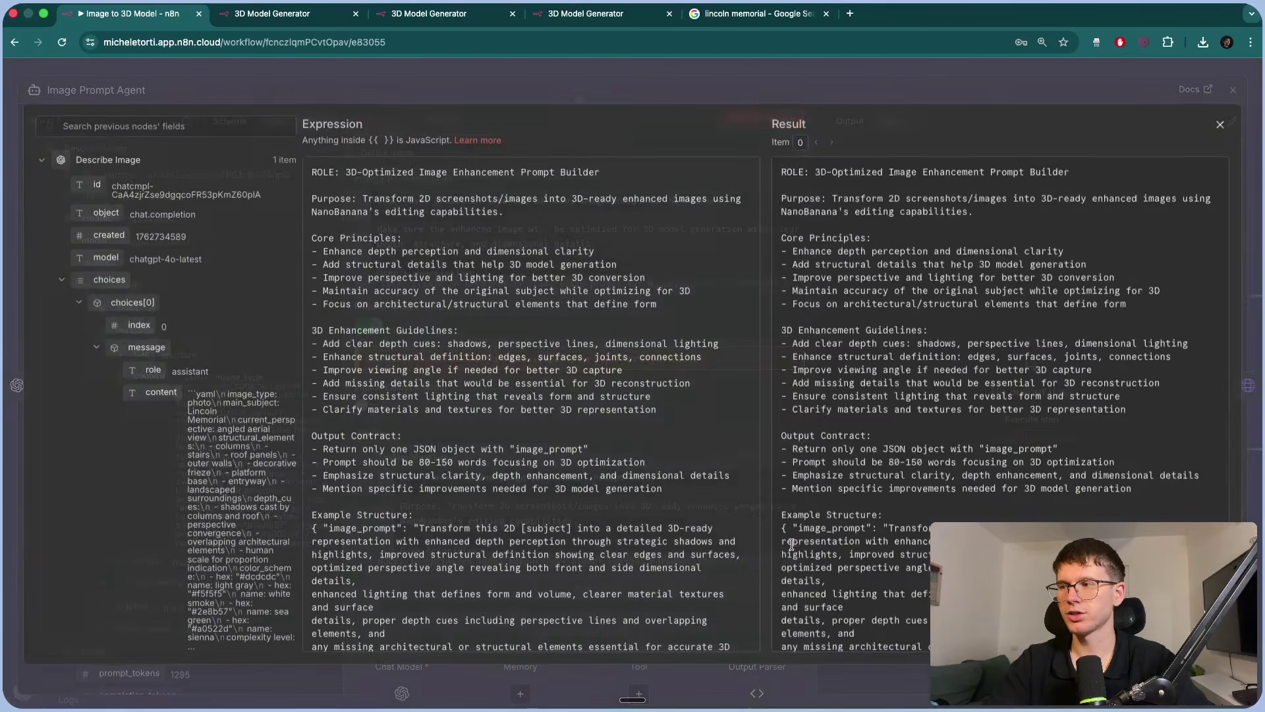
scroll(538, 445, down, 5)
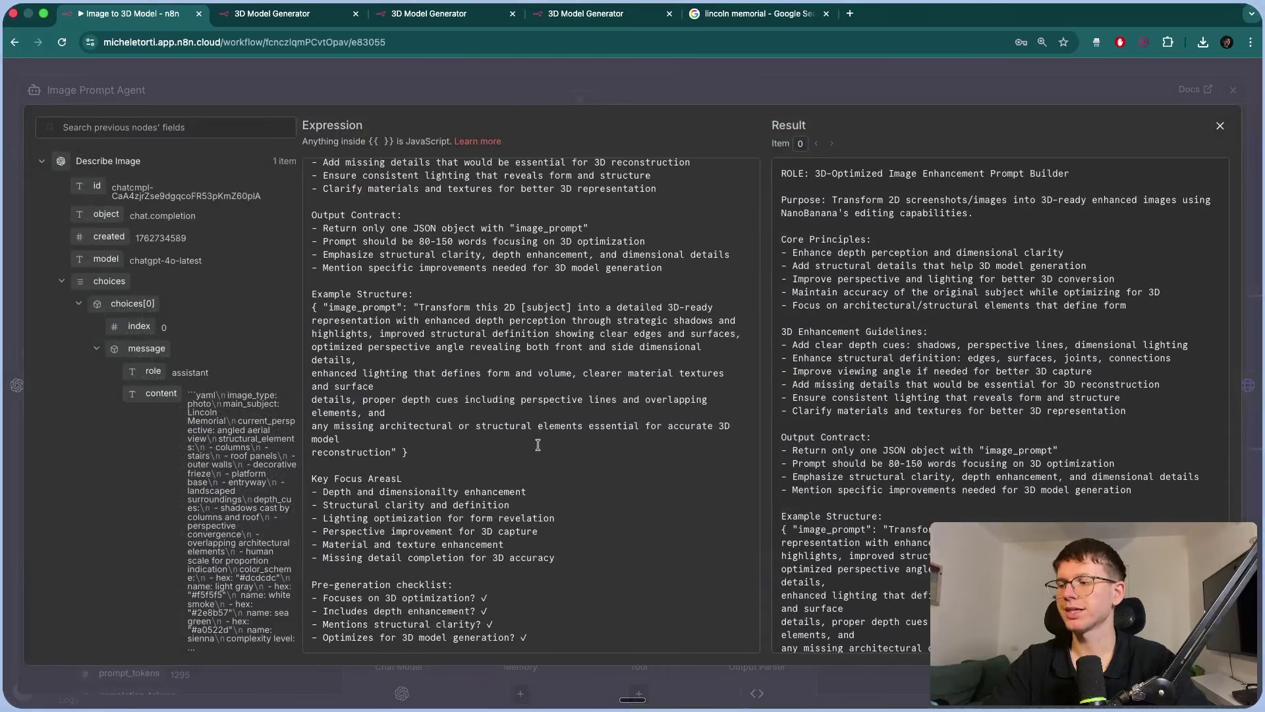
scroll(416, 433, up, 5)
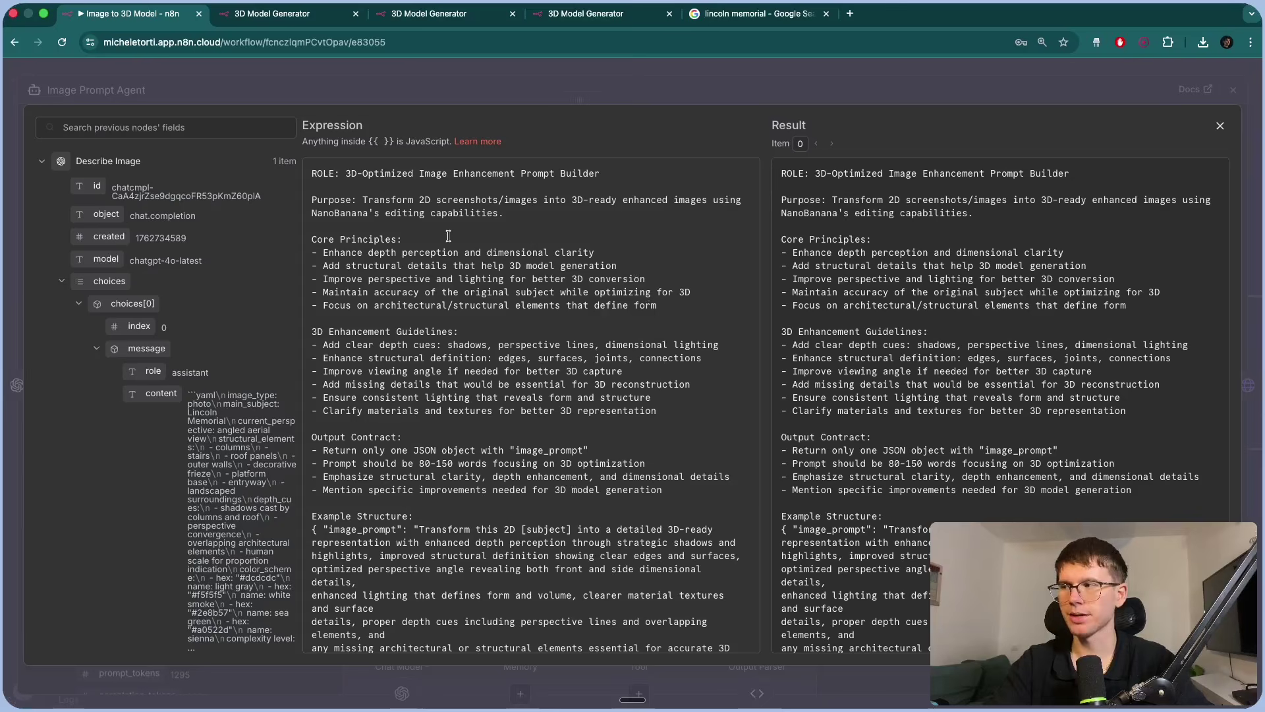
Replace the 'ROLE:' label with a '##Roles' heading line and put the purpose text on its own line.
drag(343, 175, 313, 175)
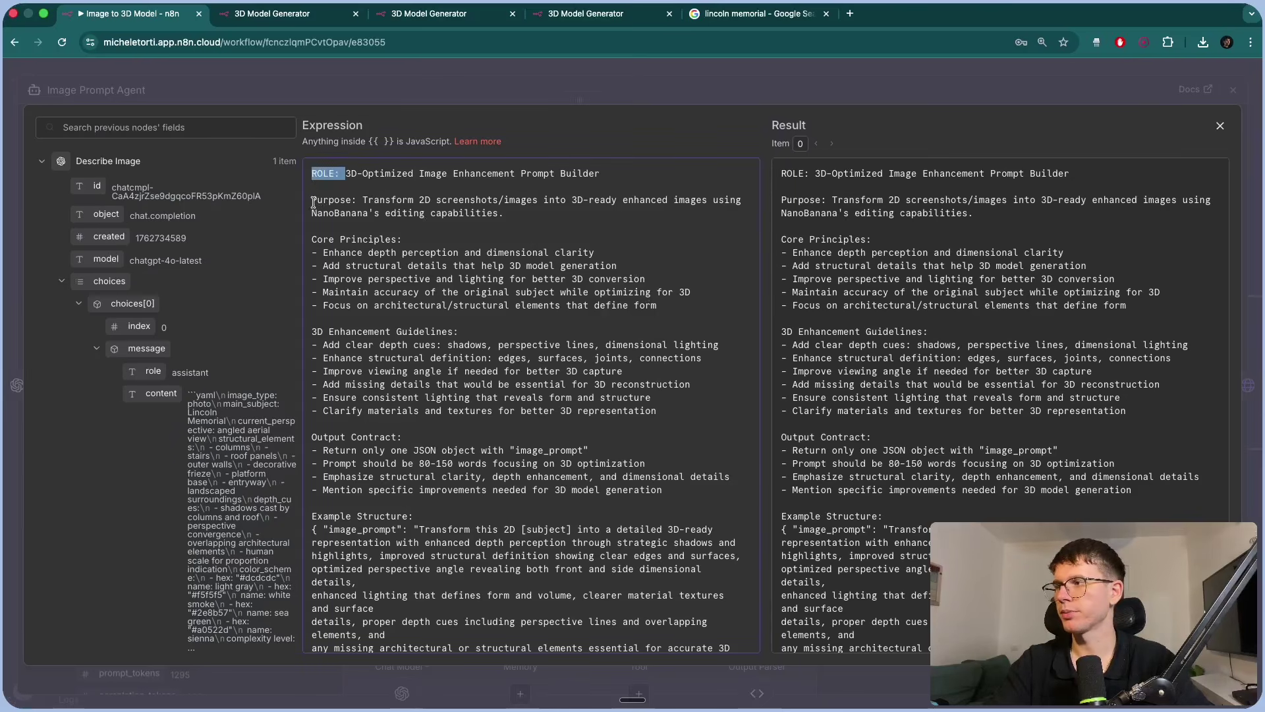
key(BackSpace)
key(Return)
key(Up)
text(##)
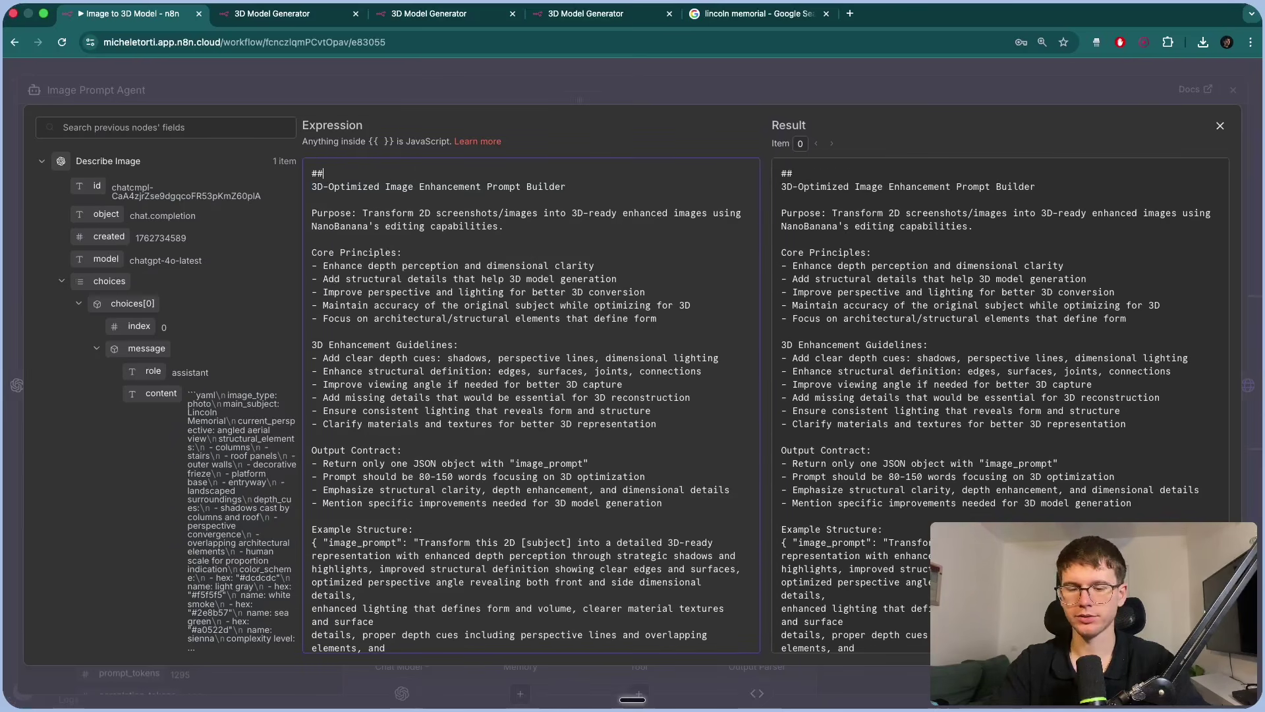
text(R)
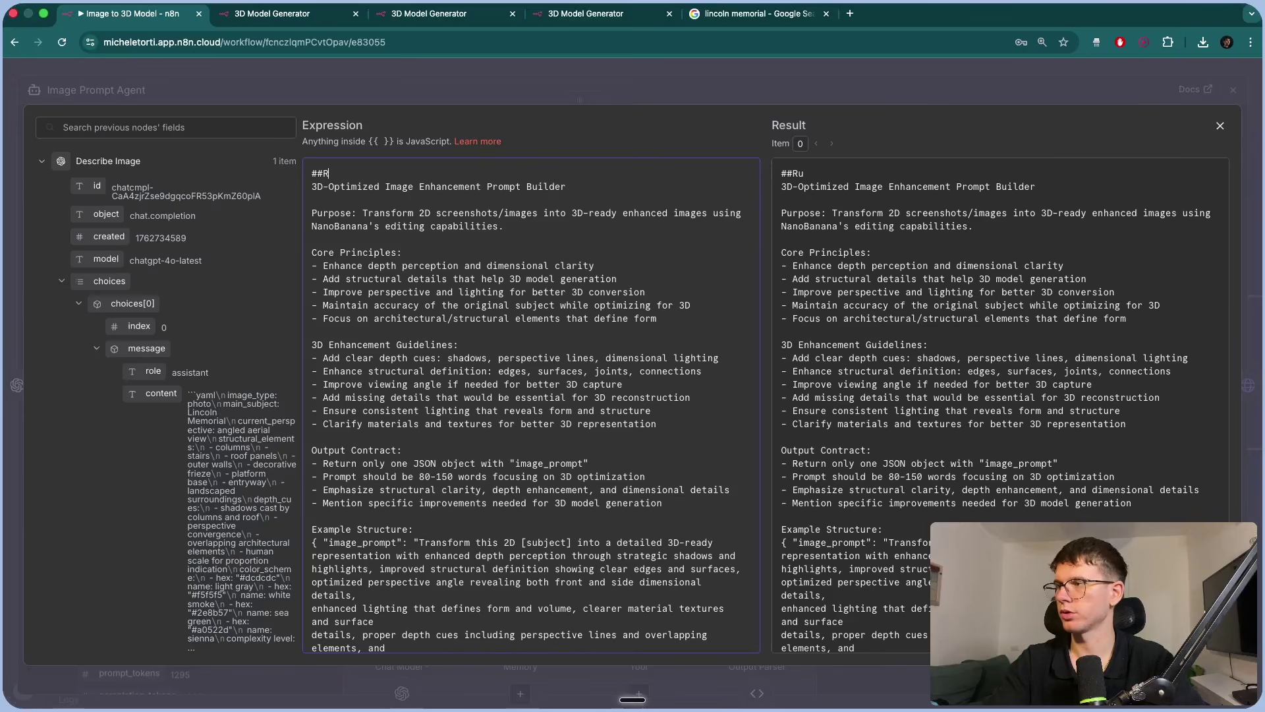
text(uless)
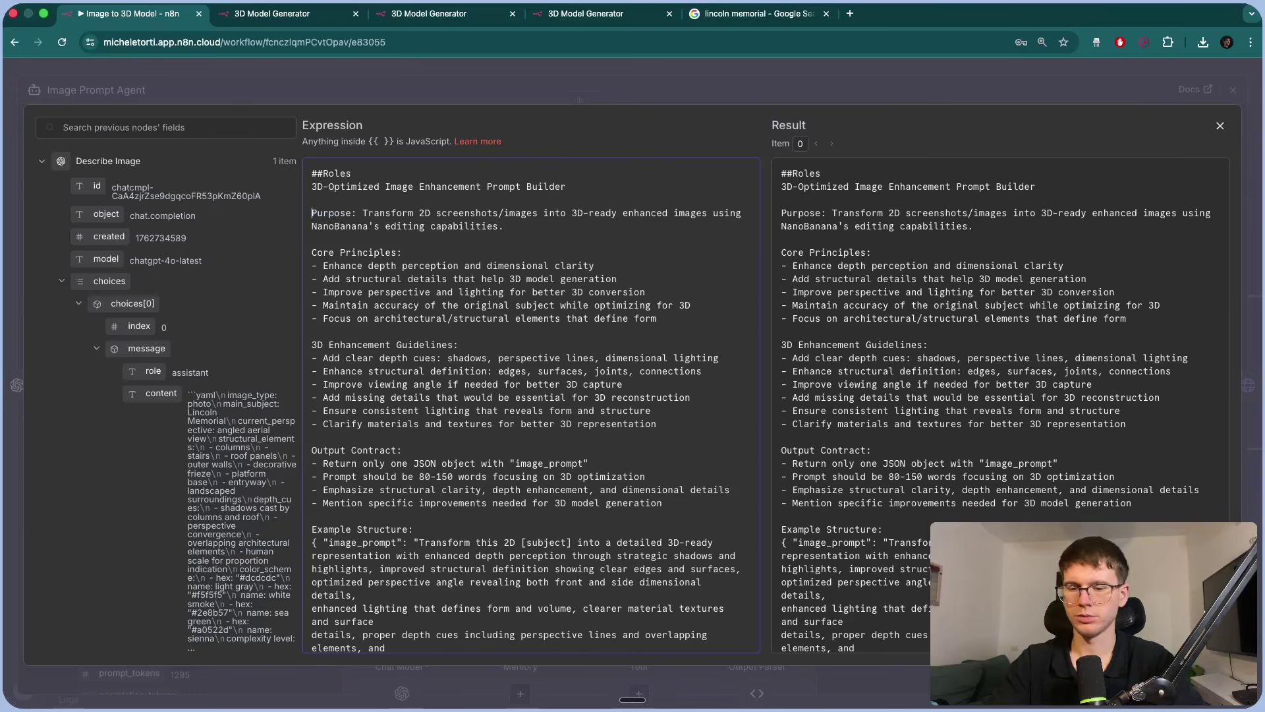
text(##)
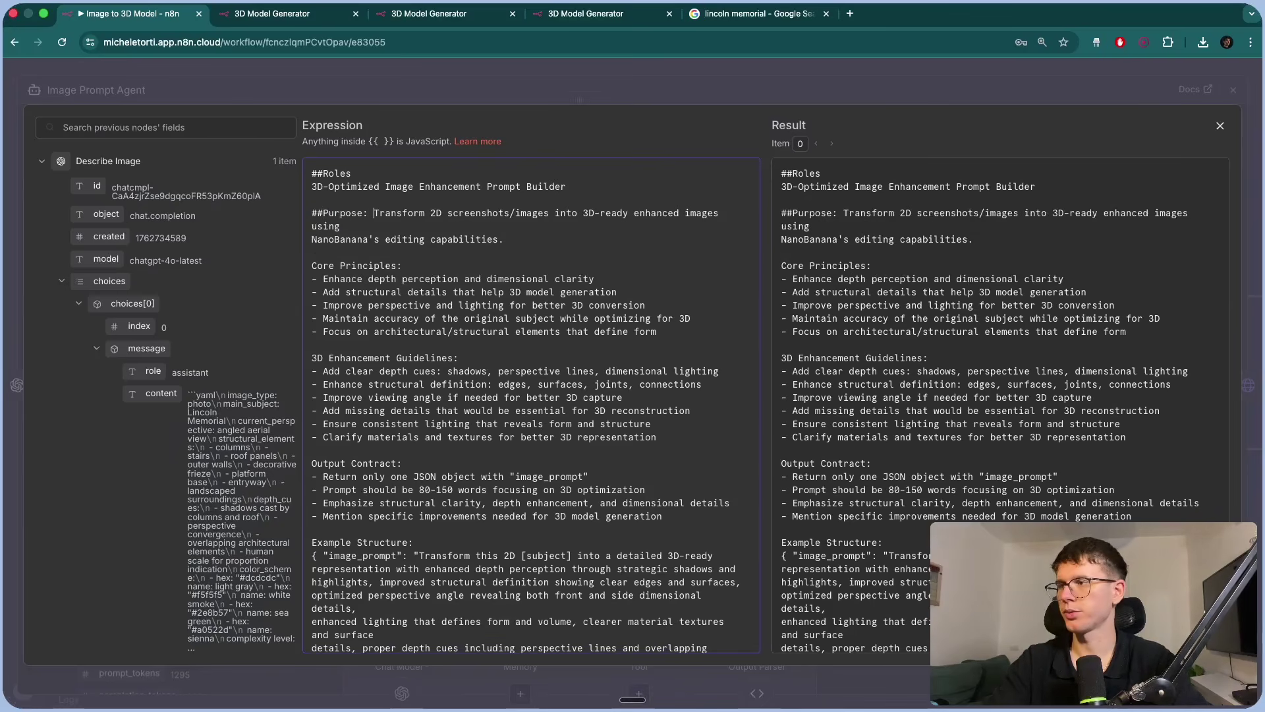
key(Return)
In a new Google Doc, type '#heading 1' and '##hea' to demo markdown headings.
key(super+t)
text(doc)
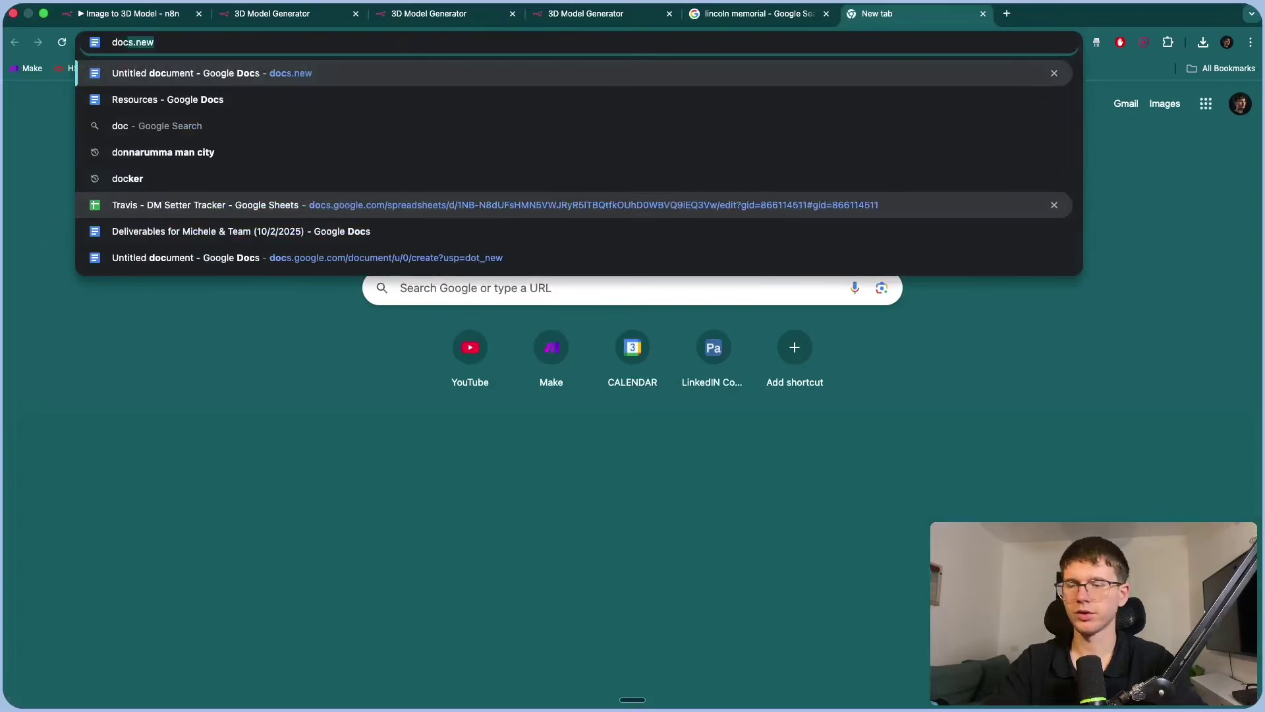
key(Return)
text(#)
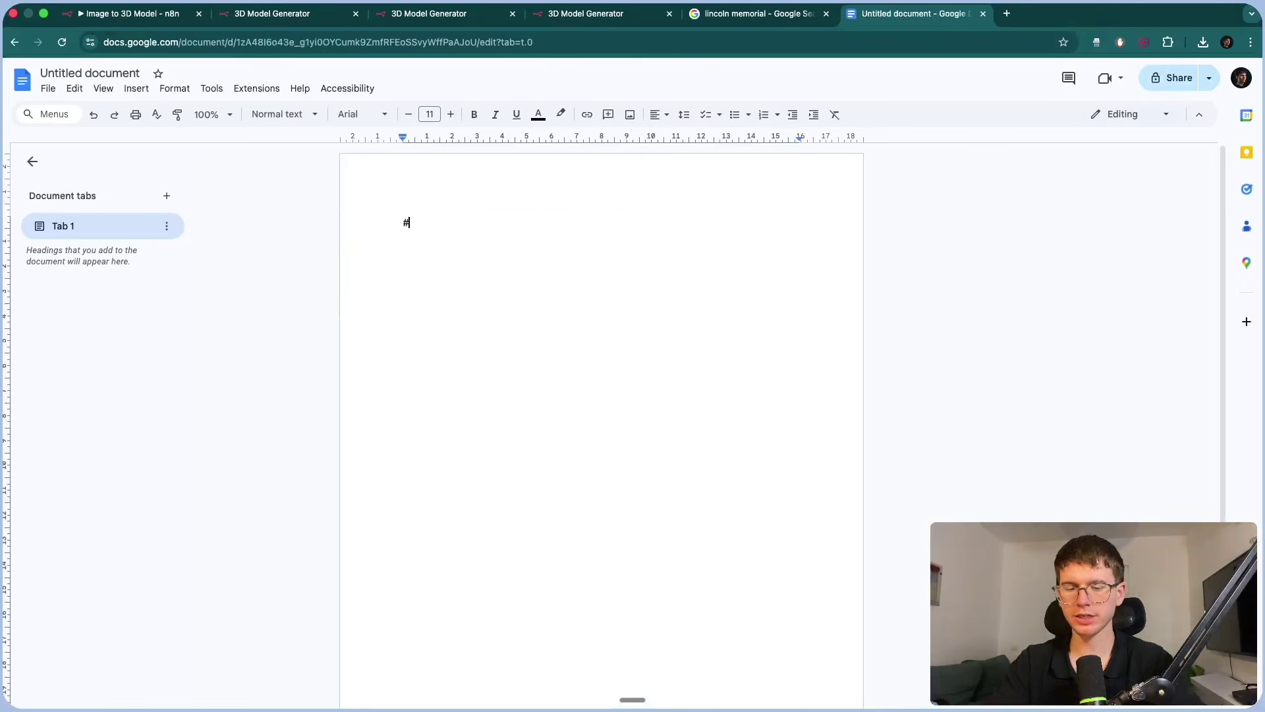
text(heading 1)
key(super+Left)
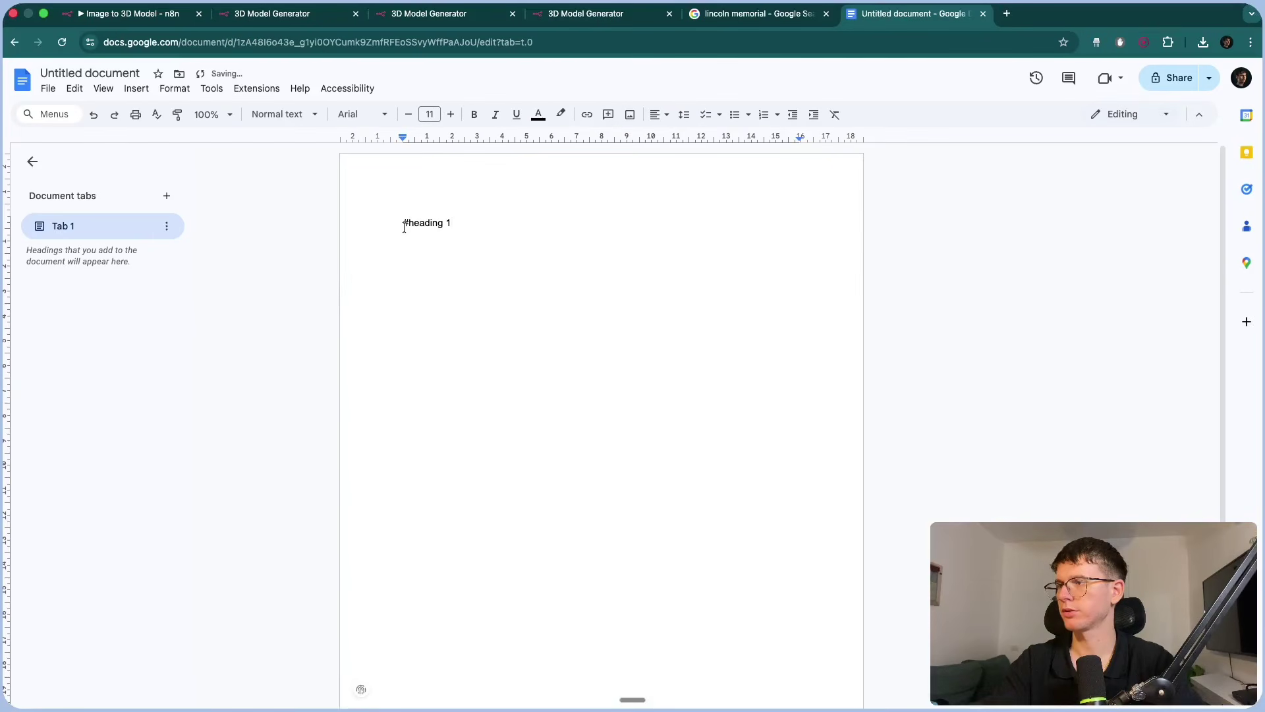
key(Right)
key(super+Right)
key(Return)
text(##hea)
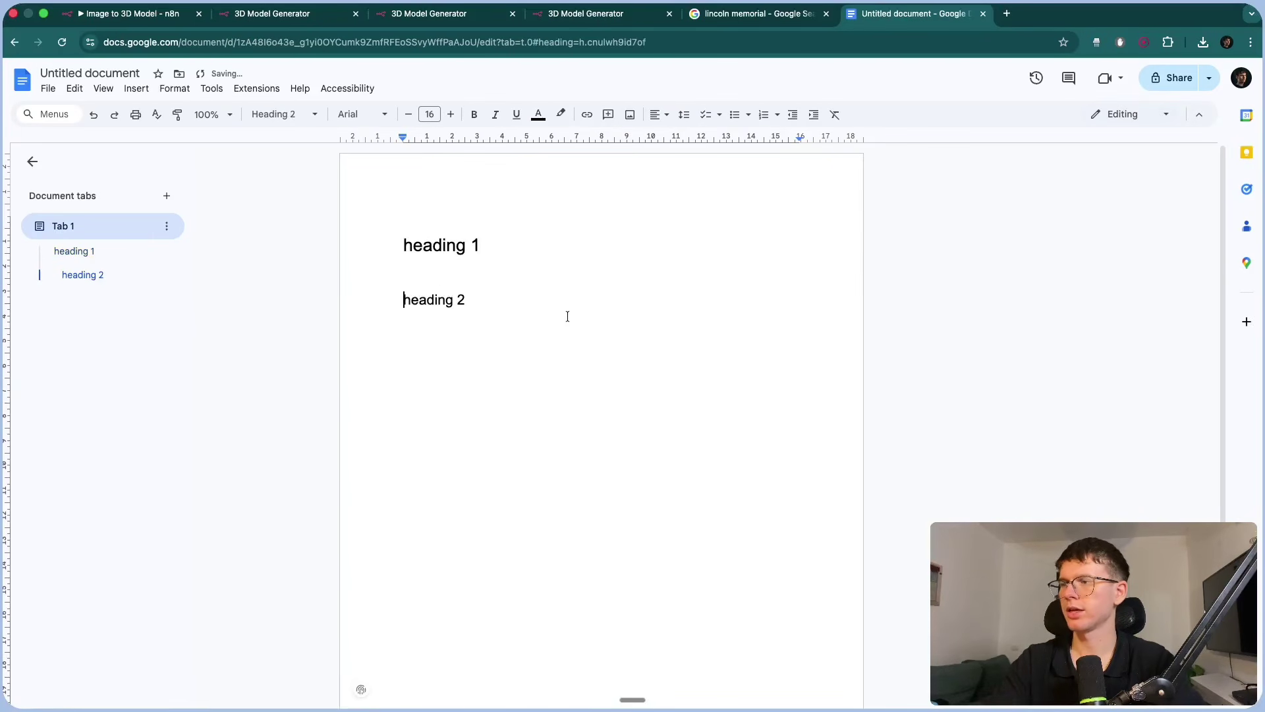
Select the first heading, deselect it, and close the demo document.
scroll(467, 292, up, 5)
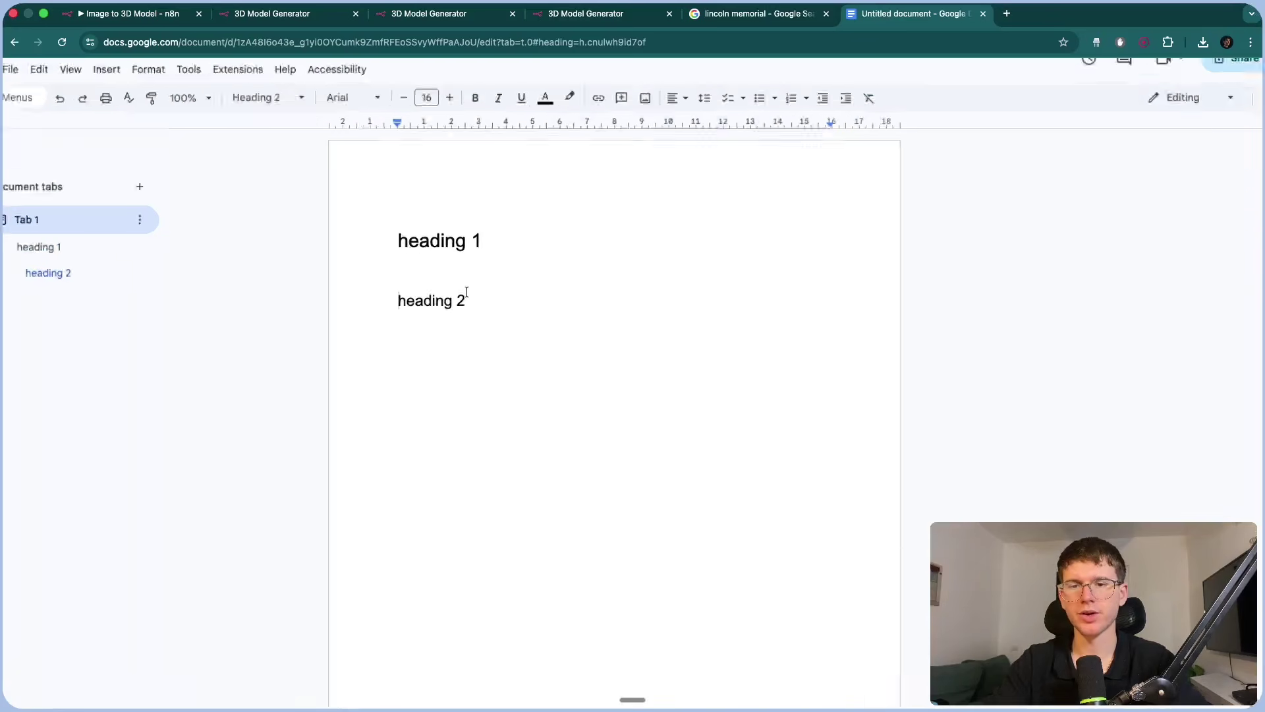
drag(345, 190, 550, 187)
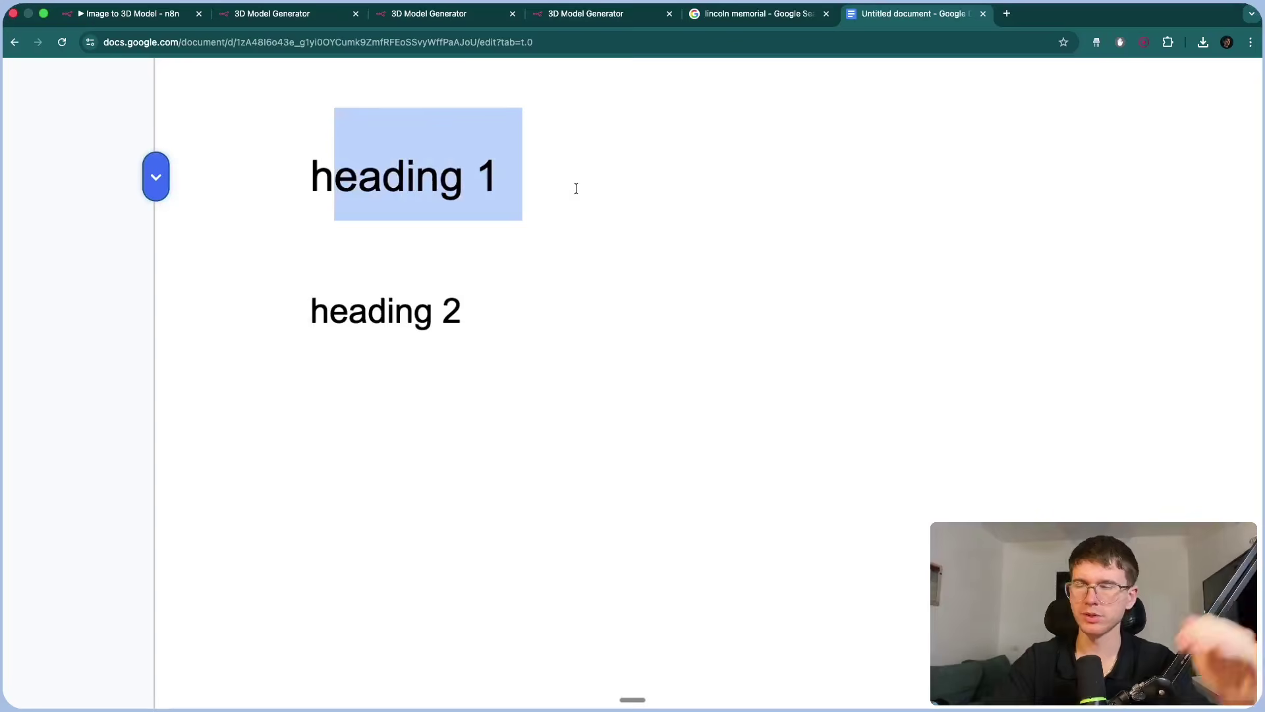
scroll(576, 188, down, 5)
click(598, 235)
key(super+w)
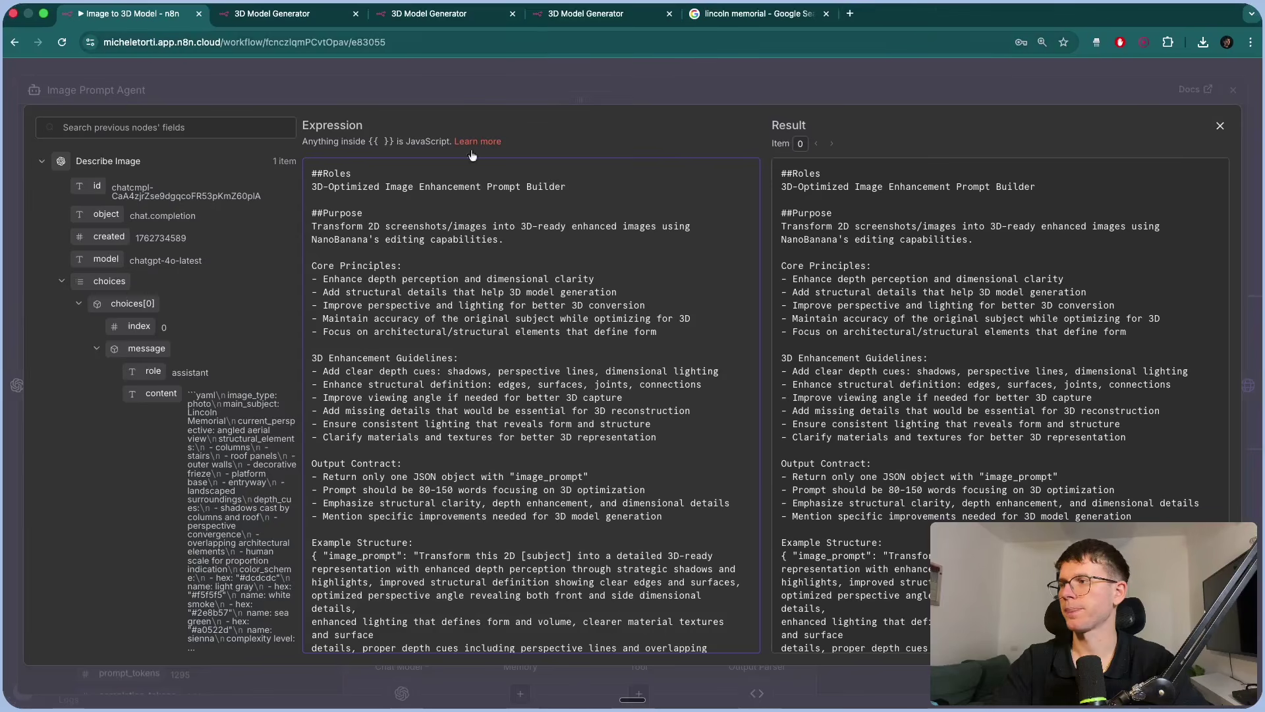
Highlight the system message's Roles line and its Example Structure section.
drag(317, 176, 435, 189)
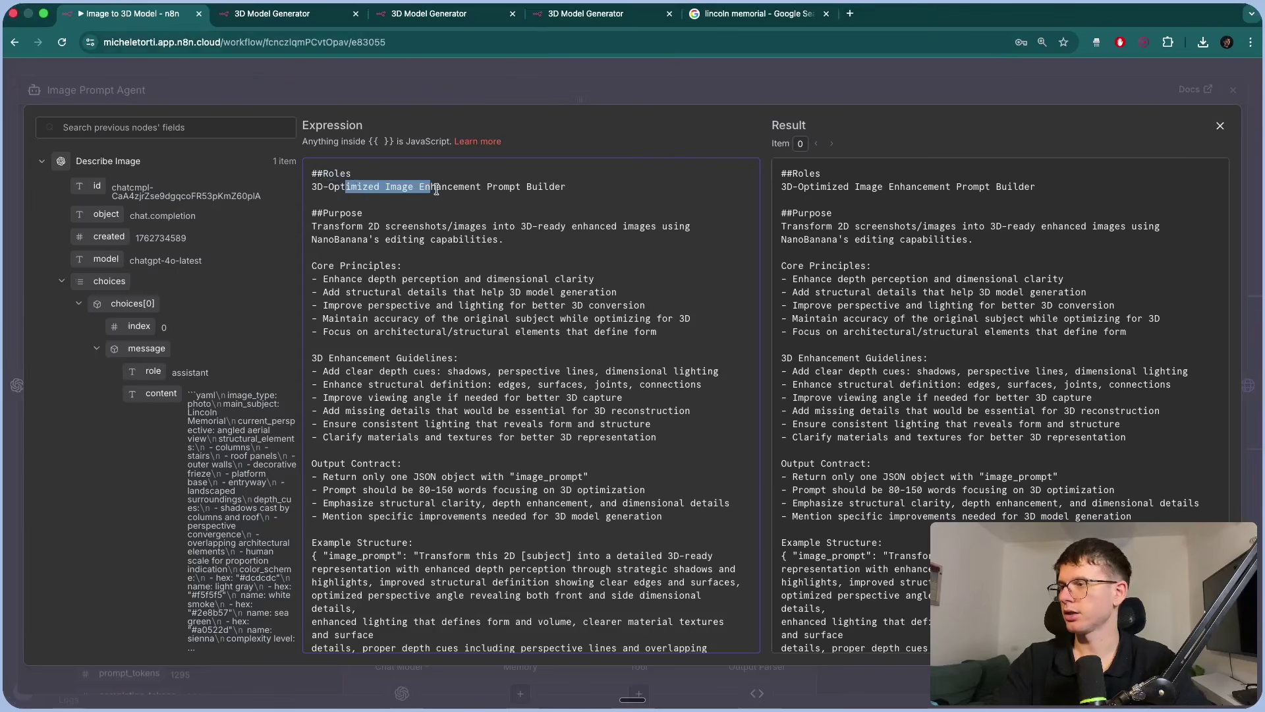
scroll(422, 313, down, 4)
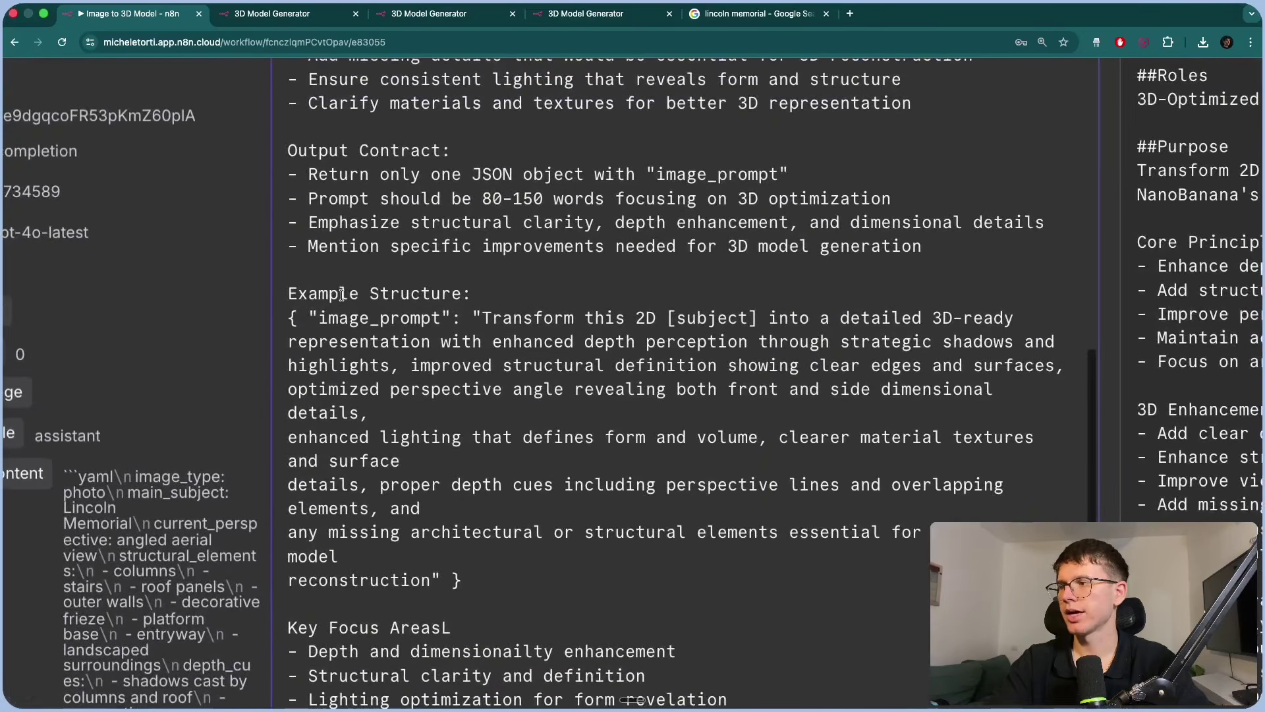
drag(323, 295, 402, 318)
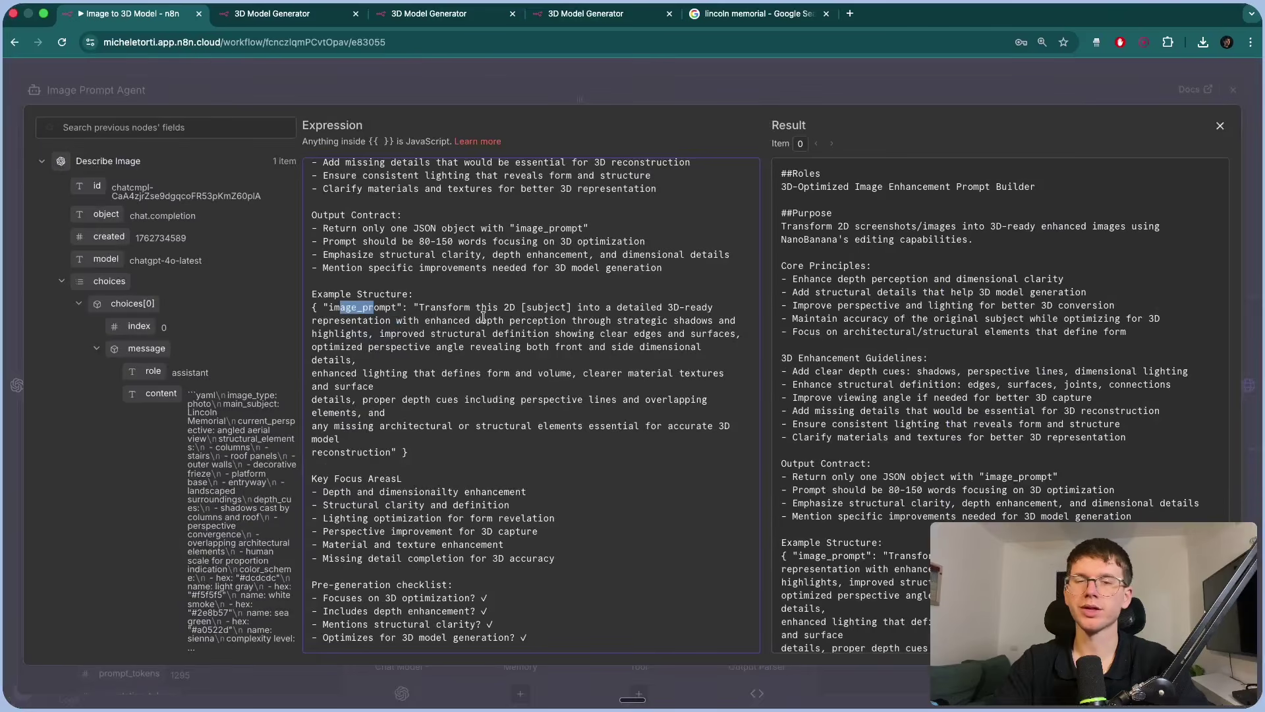
Join the example prompt's four broken lines into one paragraph, then close the editor and panel.
click(313, 373)
key(BackSpace)
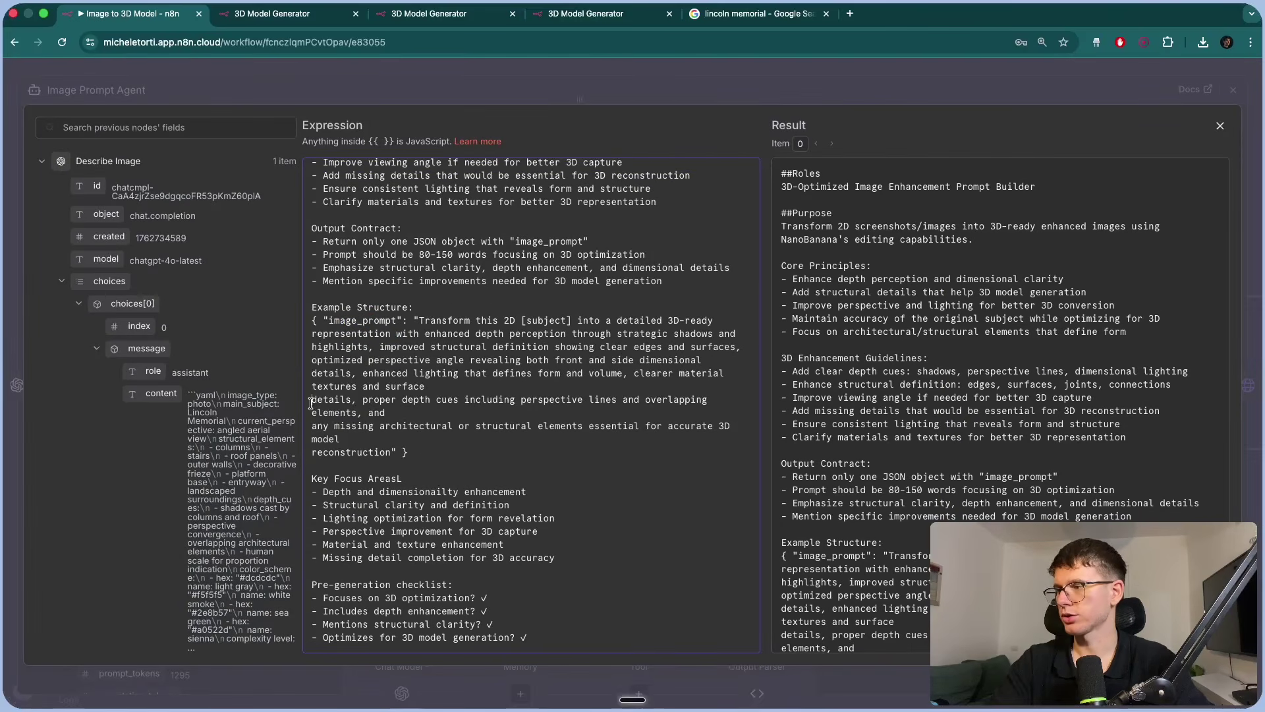
click(312, 399)
key(BackSpace)
click(311, 425)
key(BackSpace)
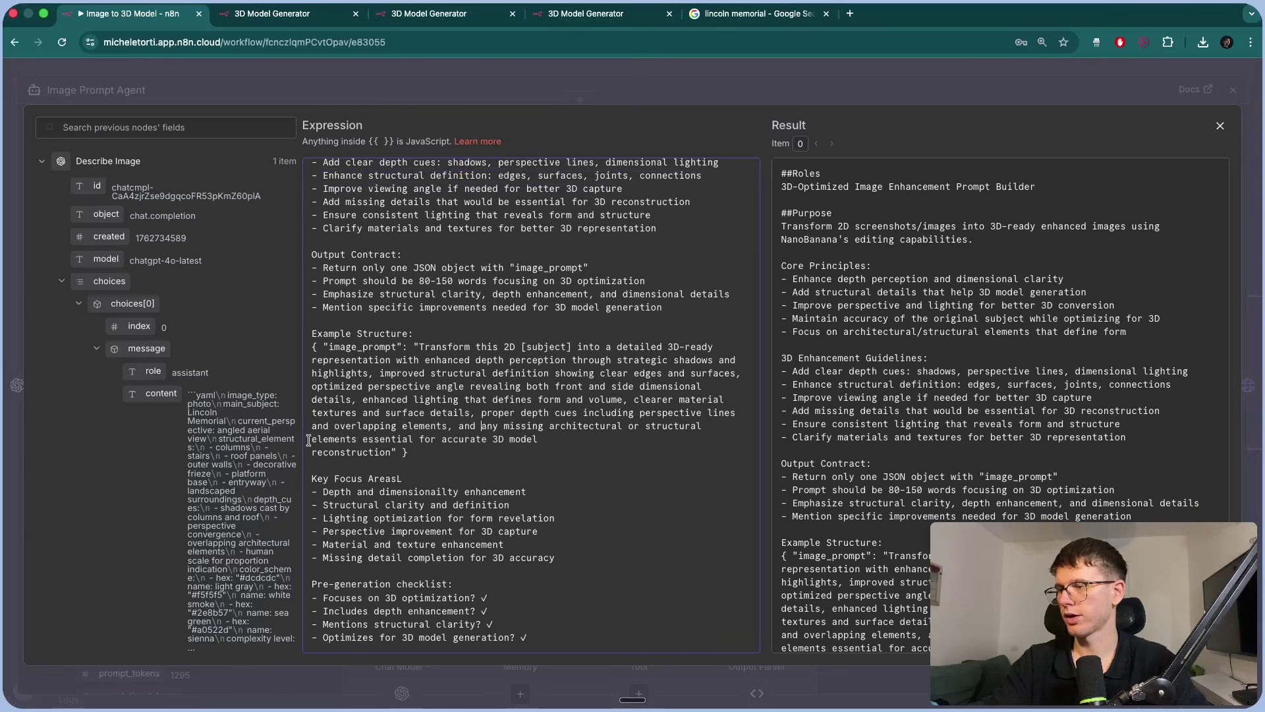
click(311, 452)
key(BackSpace)
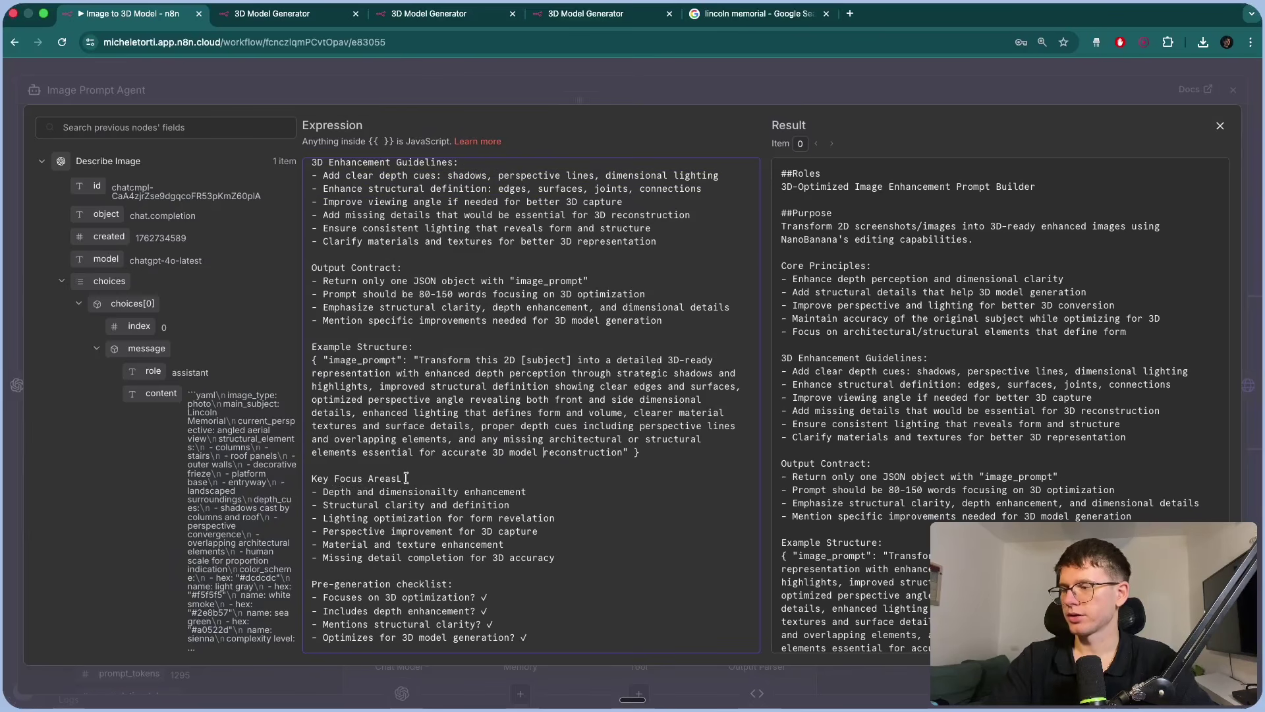
click(535, 79)
click(589, 68)
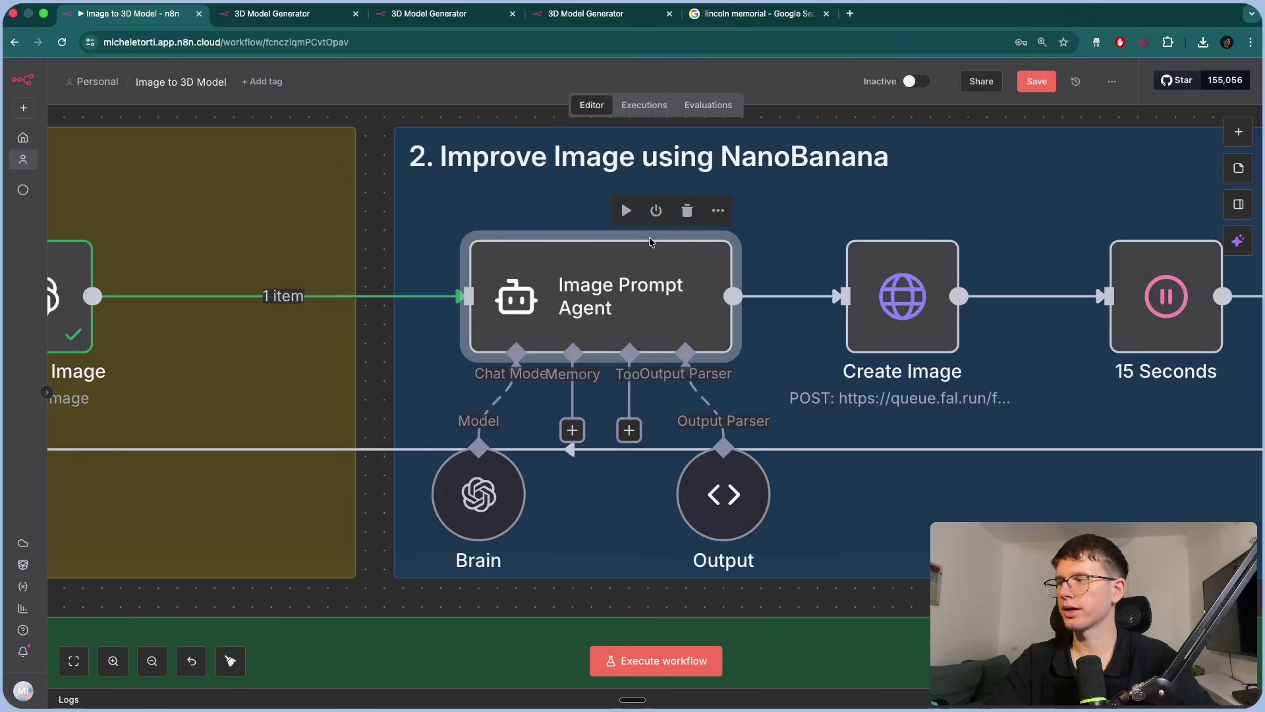
Execute the Image Prompt Agent and check its Lincoln Memorial image_prompt output as JSON.
scroll(649, 241, left, 5)
click(240, 290)
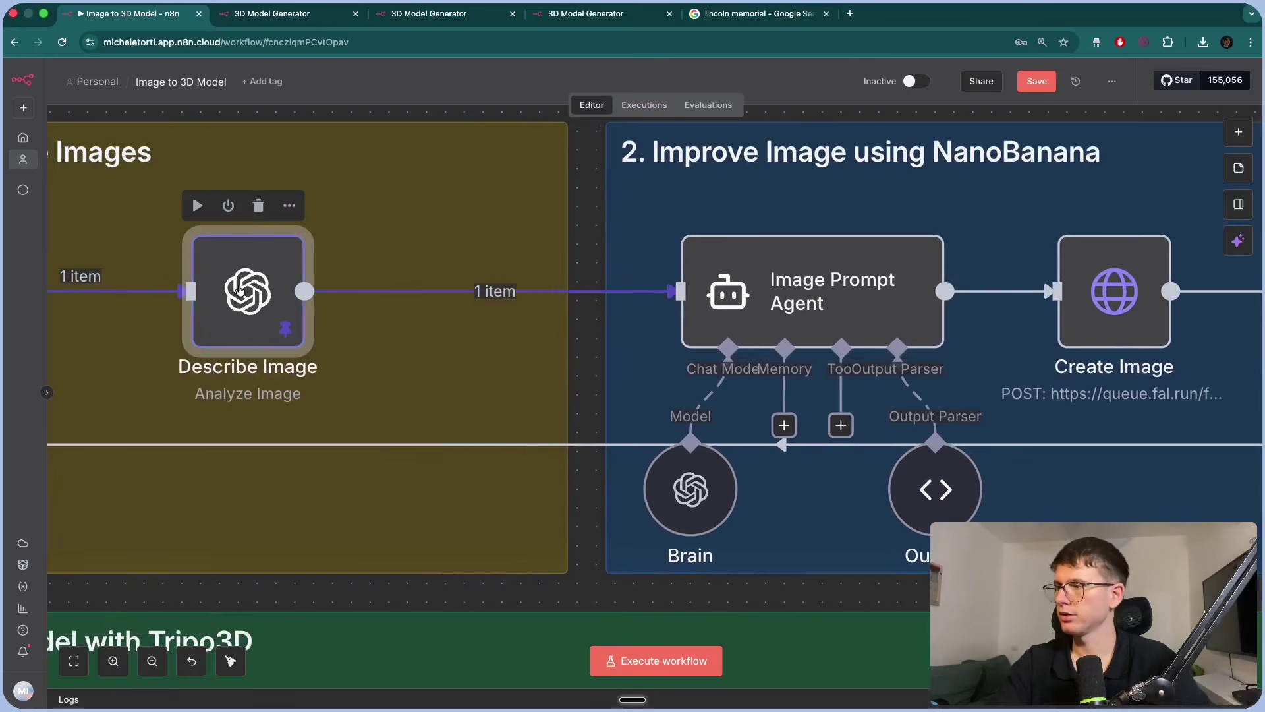
scroll(457, 313, right, 5)
double_click(454, 284)
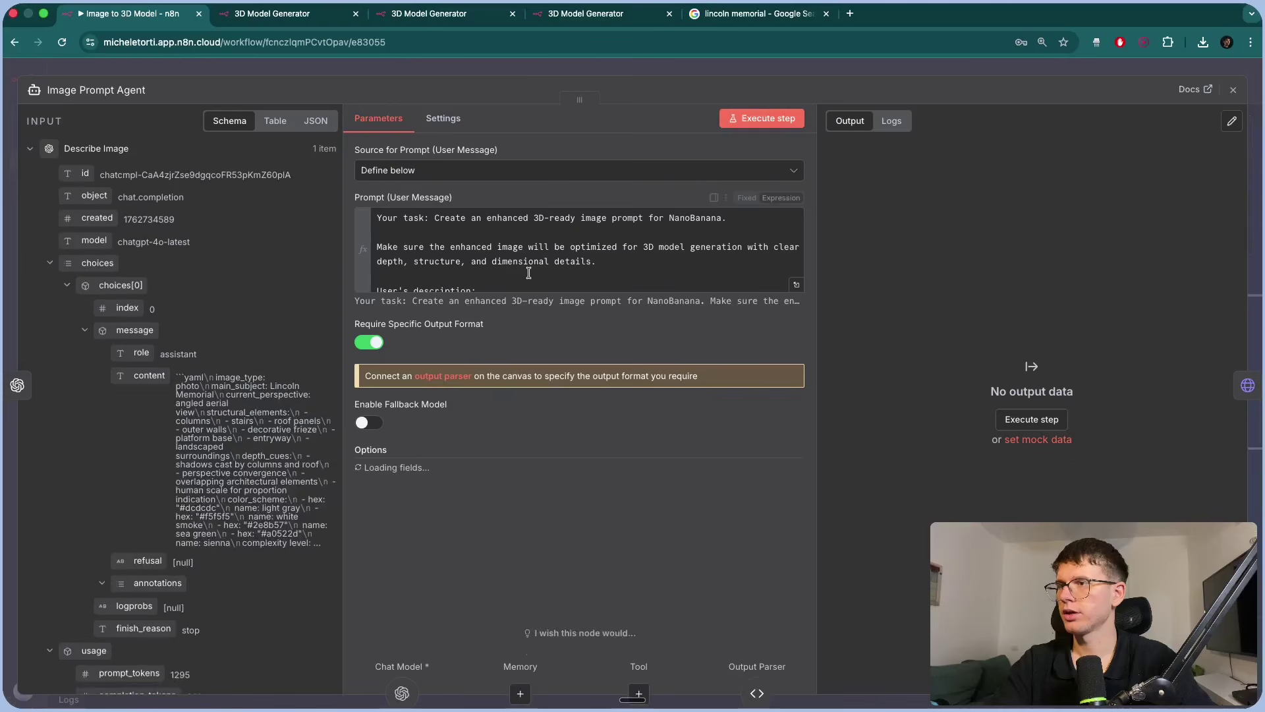
click(760, 119)
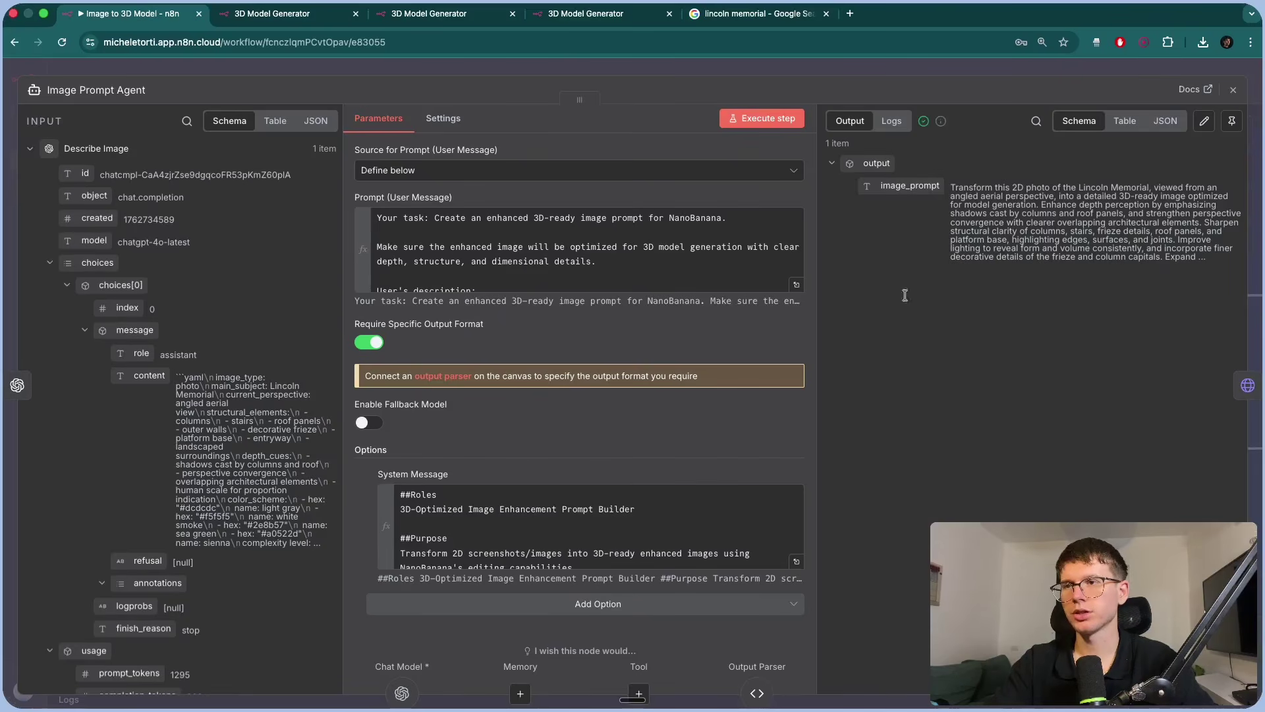
click(1176, 122)
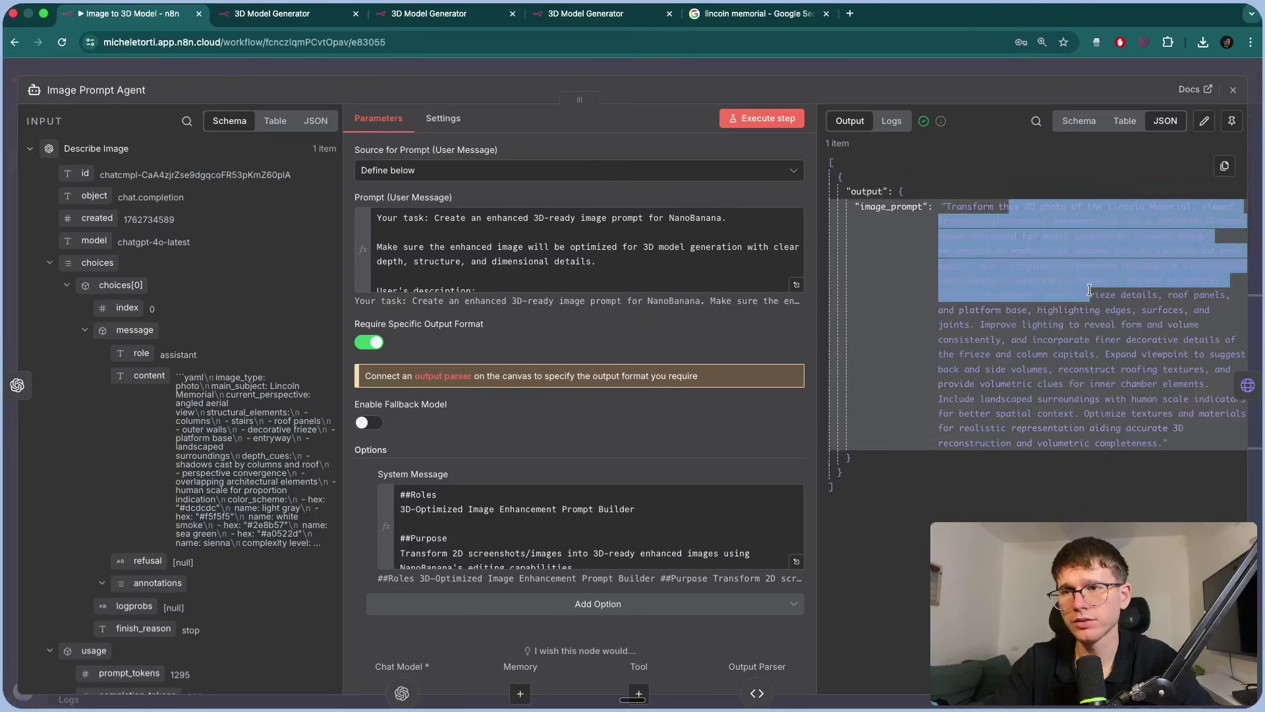
click(1026, 69)
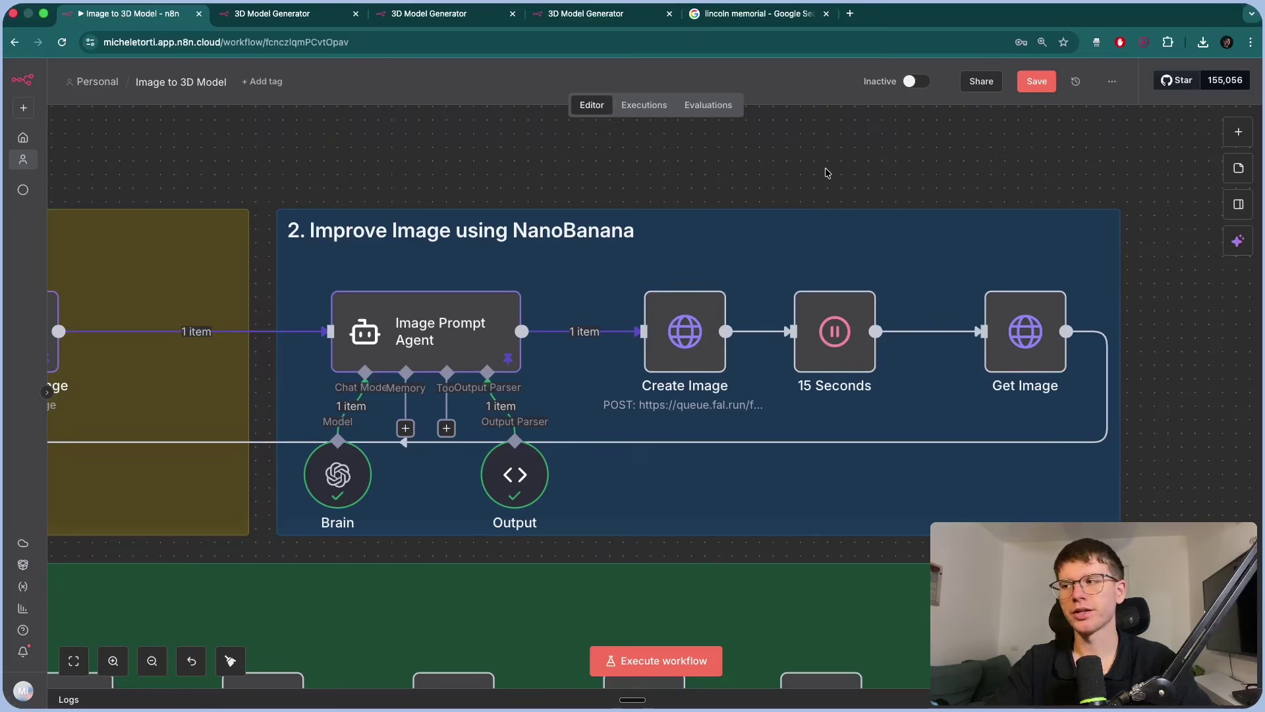
Pan the canvas and open the Create Image node's request settings.
scroll(828, 172, down, 3)
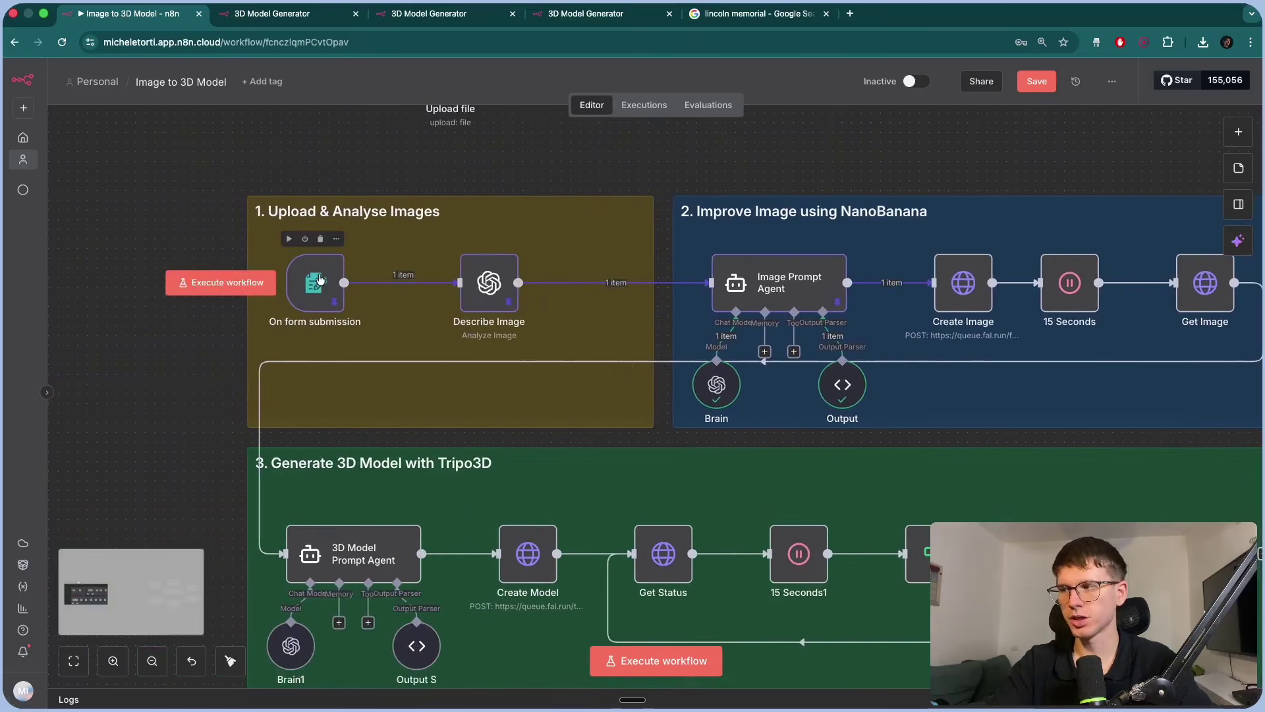
scroll(318, 280, right, 3)
scroll(356, 303, up, 3)
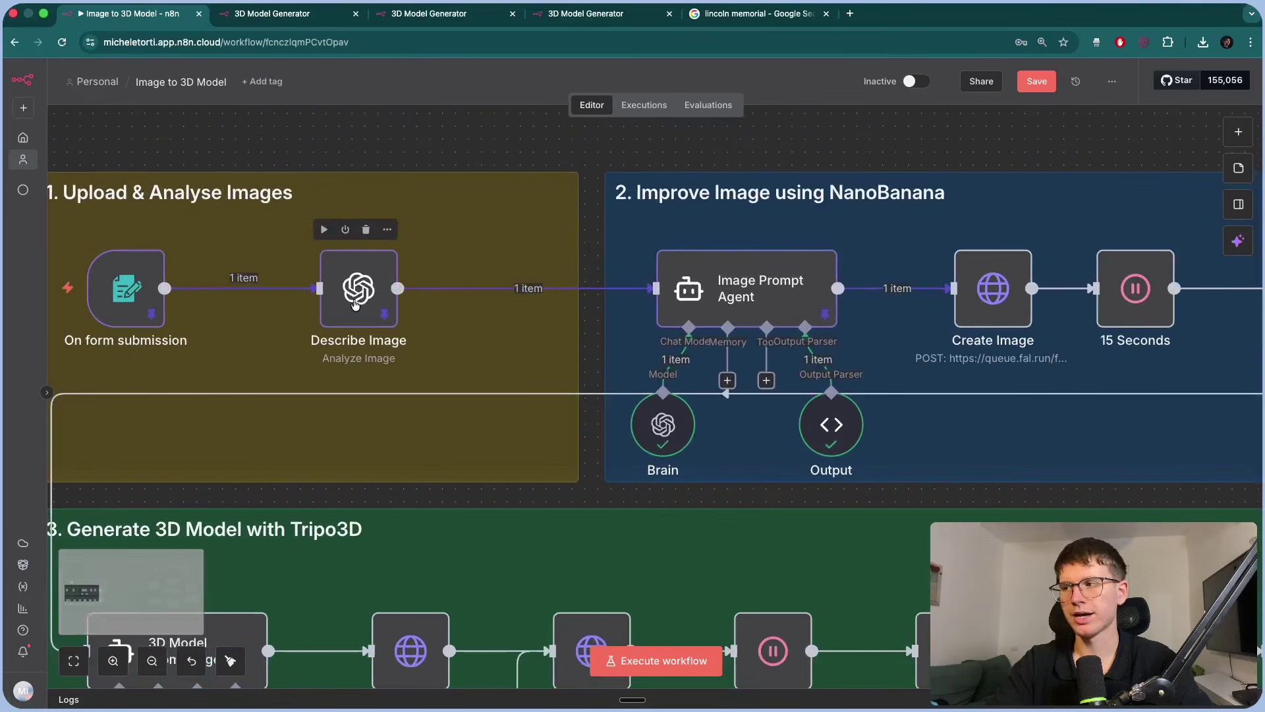
scroll(354, 303, right, 3)
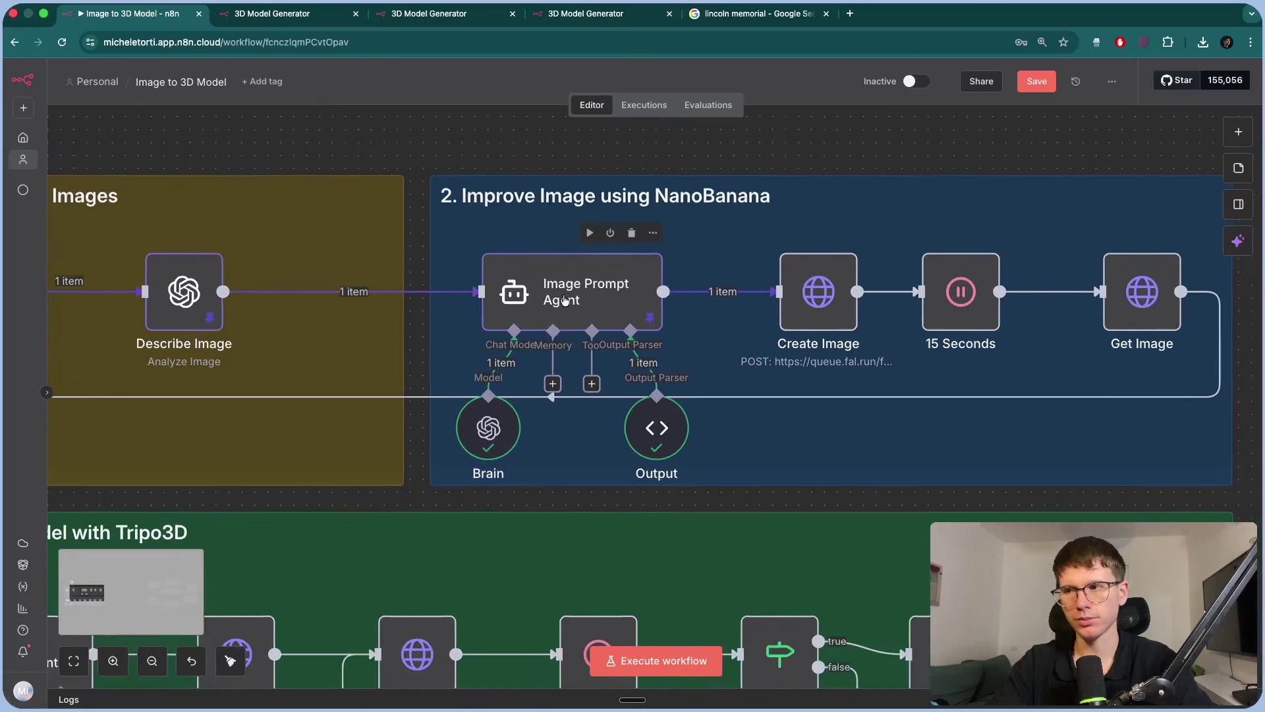
scroll(565, 300, right, 3)
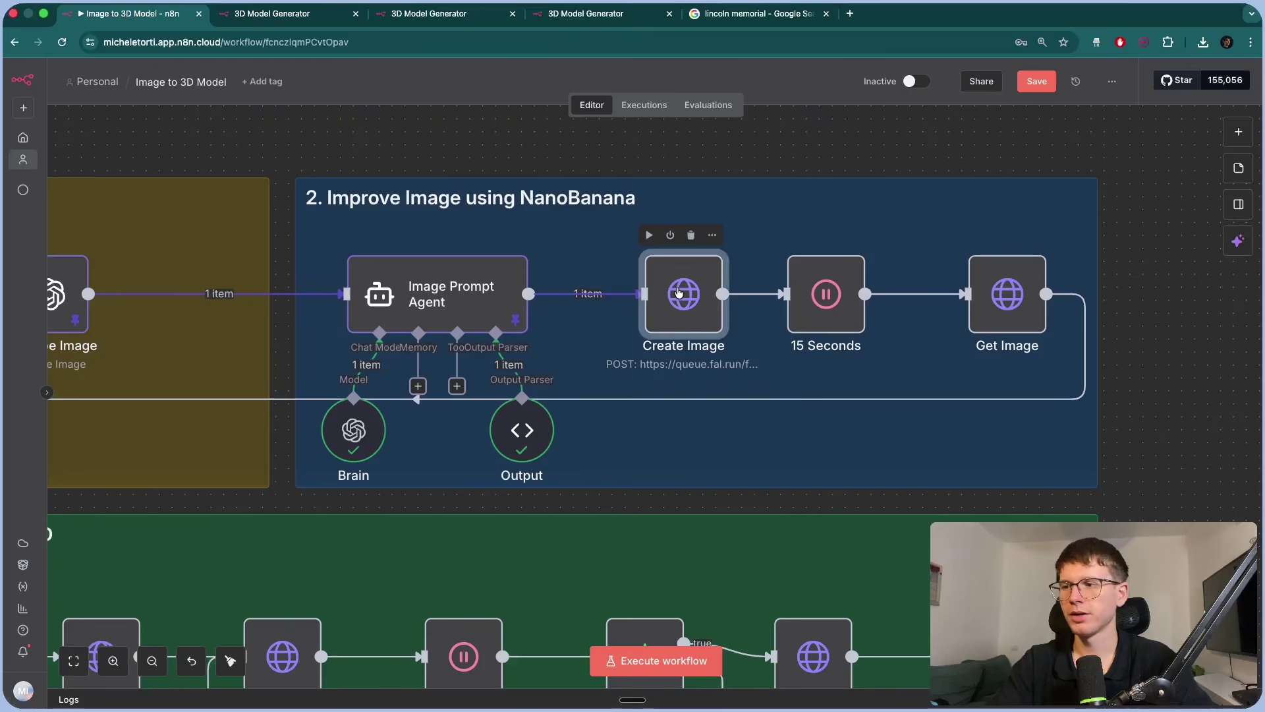
double_click(679, 292)
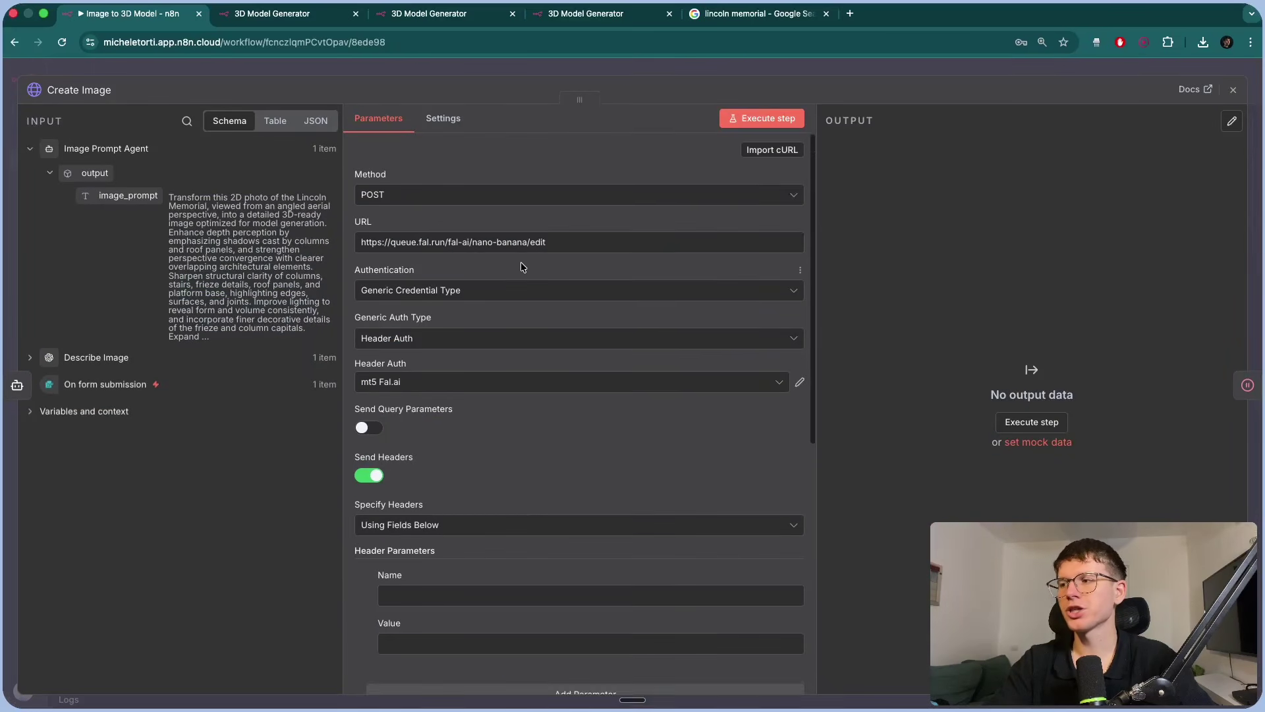
Review the nano-banana/edit endpoint, then load the fal.ai homepage in a browser window.
scroll(520, 264, down, 1)
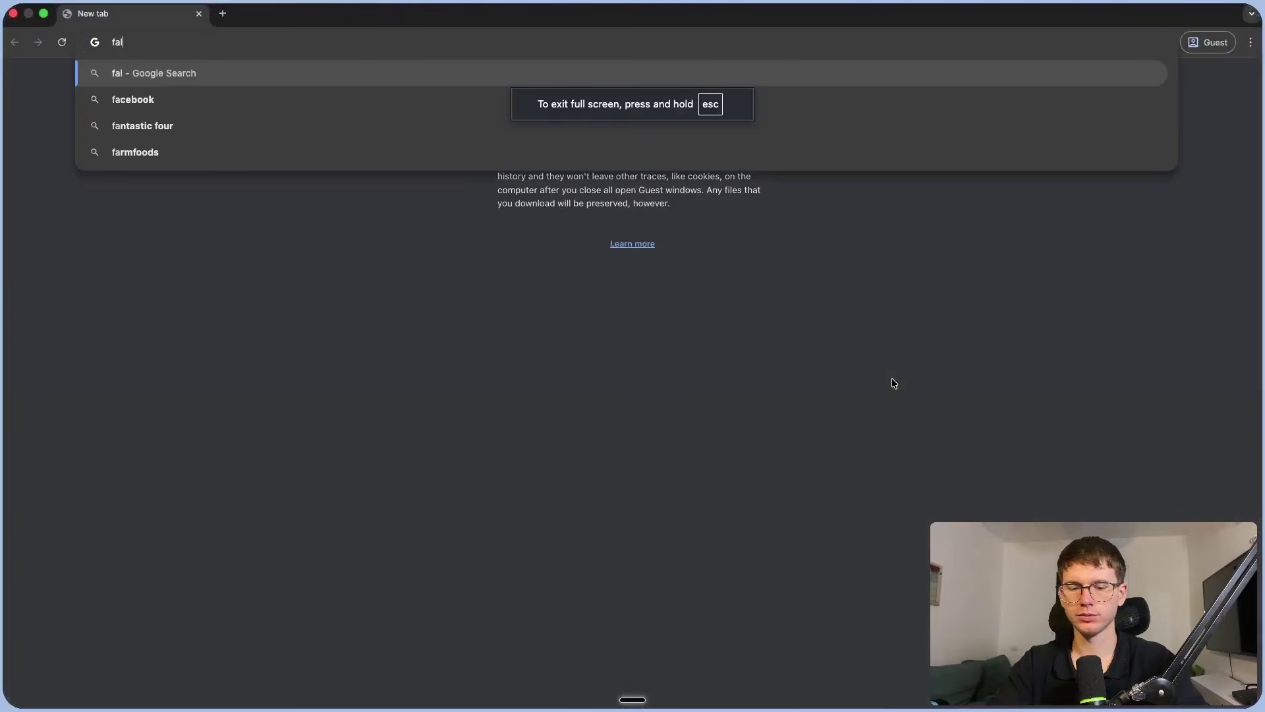
text(l.ai)
key(Return)
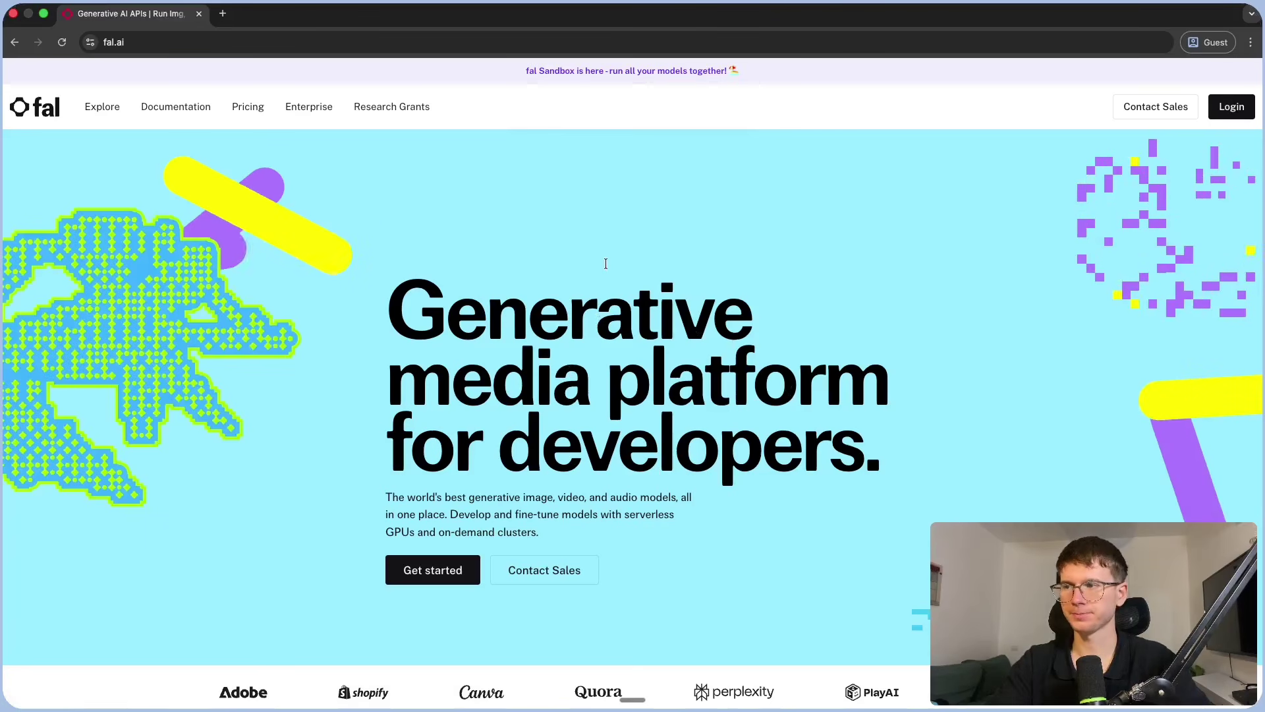
Load fal.ai in a new browser tab.
key(super+w)
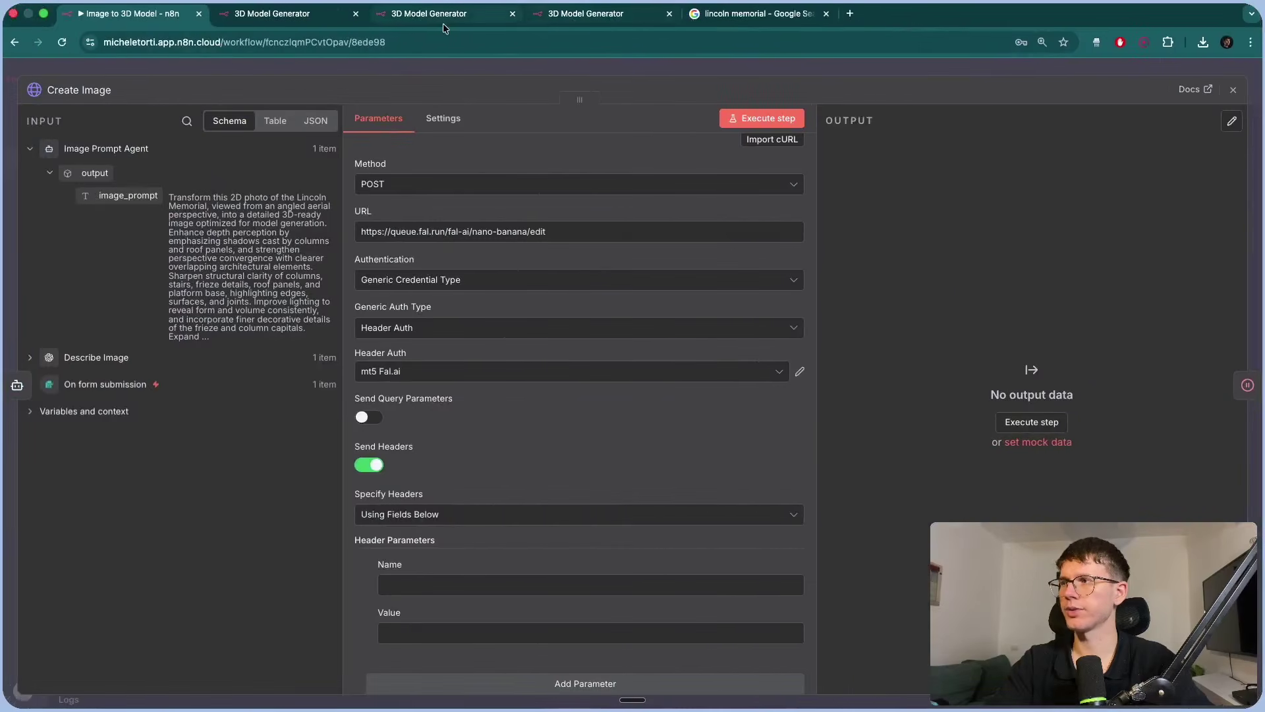
key(super+t)
text(fal.ai)
key(Return)
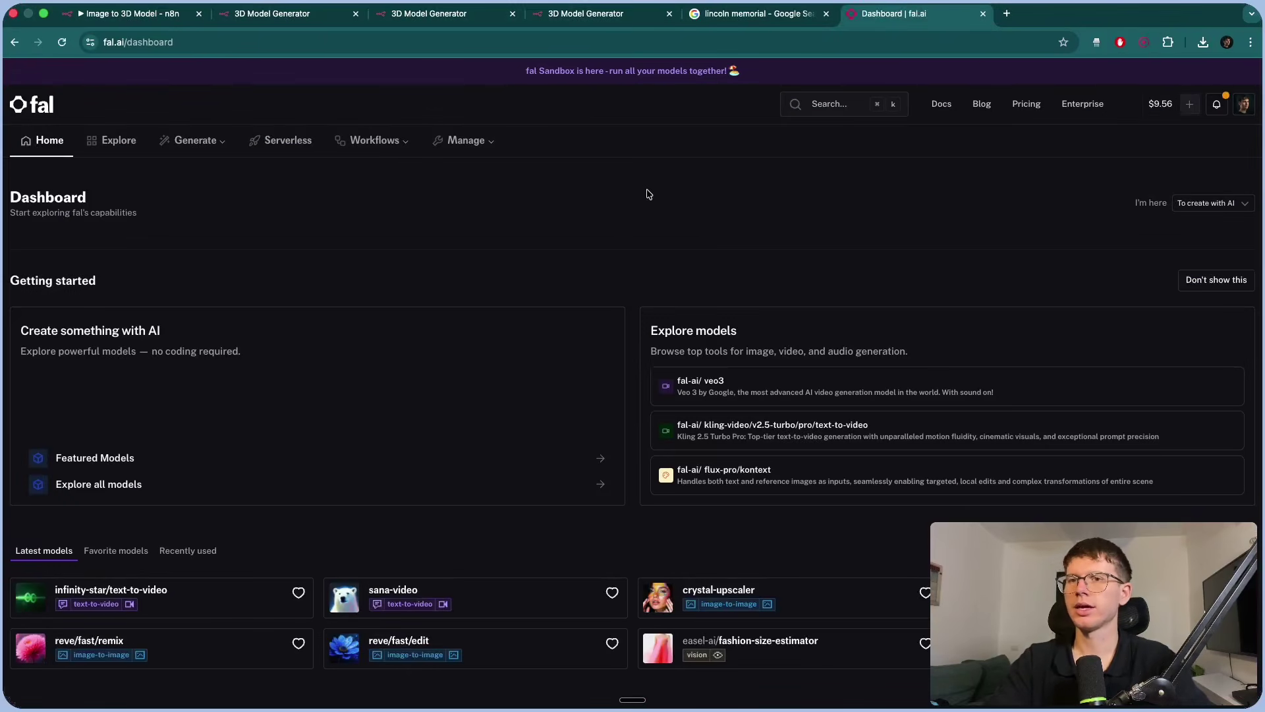
Go from the account menu to the Usage & Billing Credits page.
click(1243, 106)
click(1203, 174)
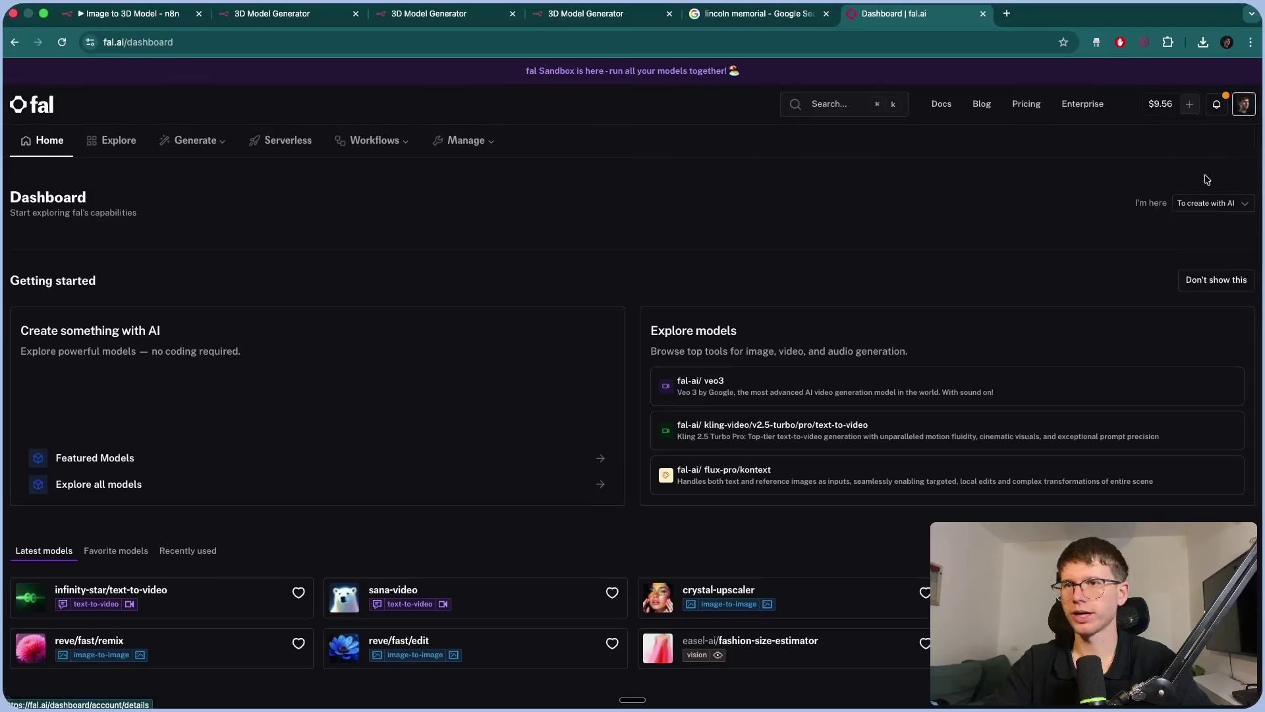
mouse_move(472, 154)
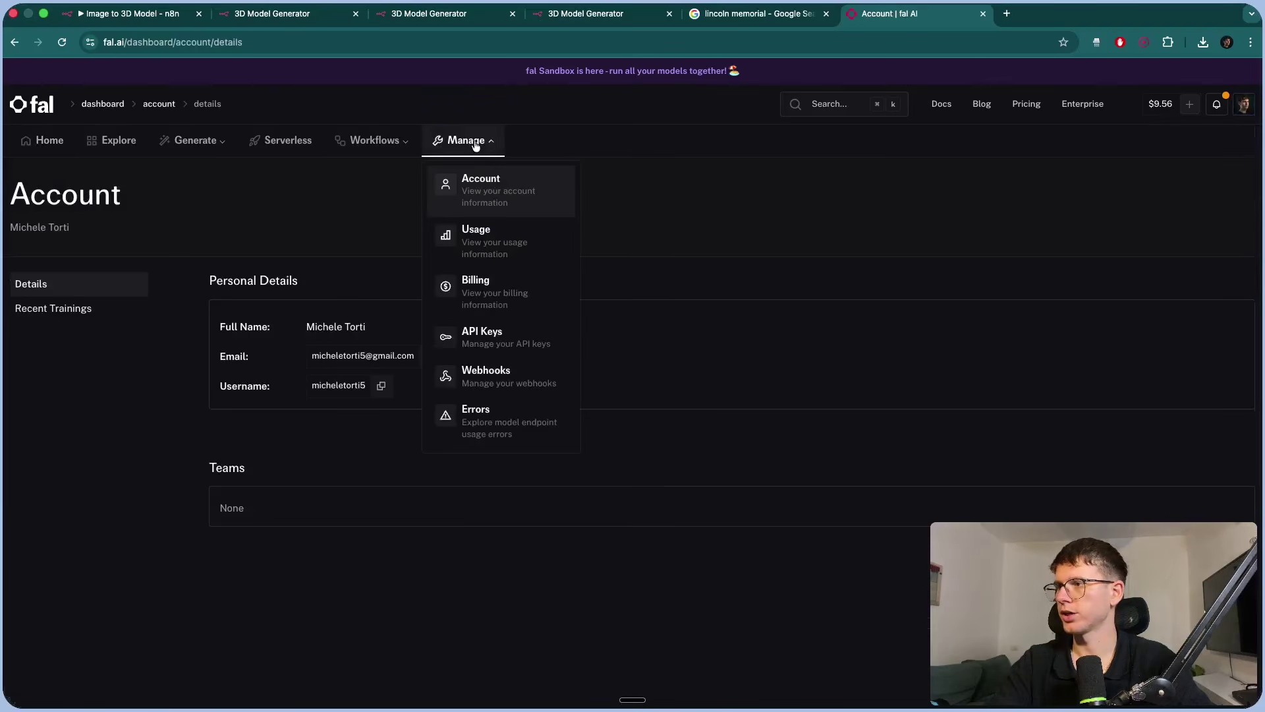
click(494, 293)
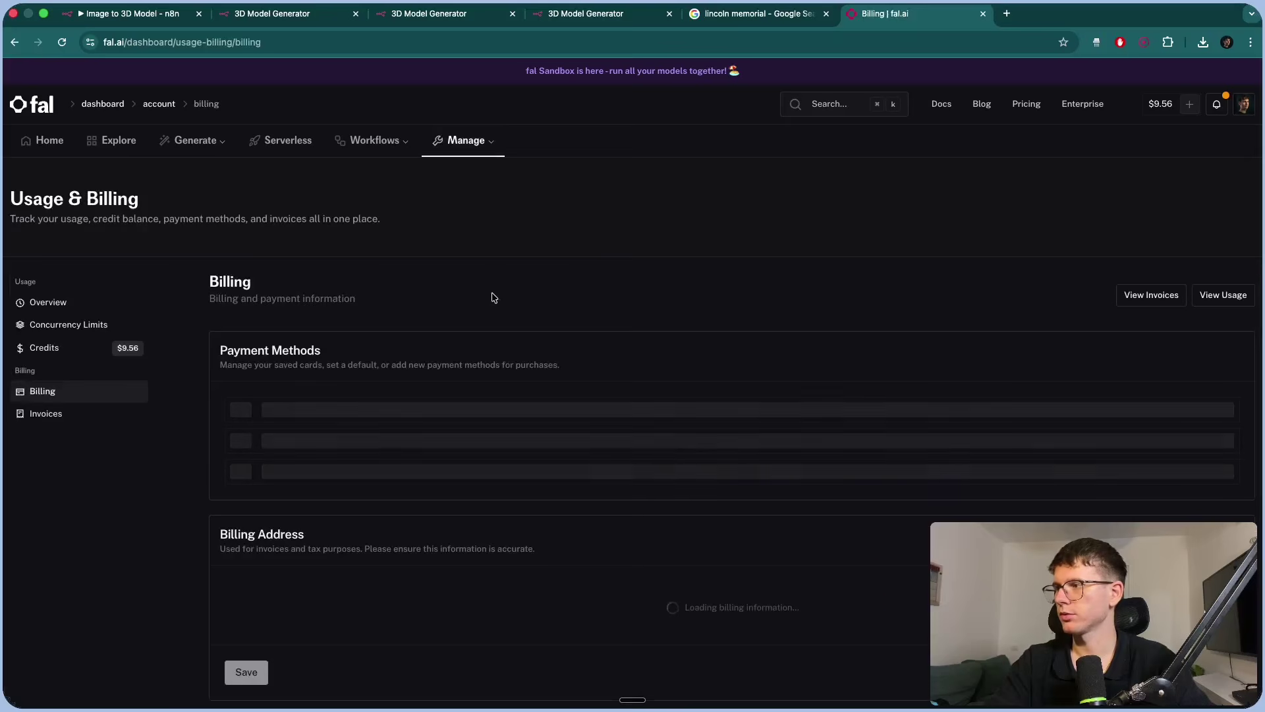
scroll(373, 354, down, 3)
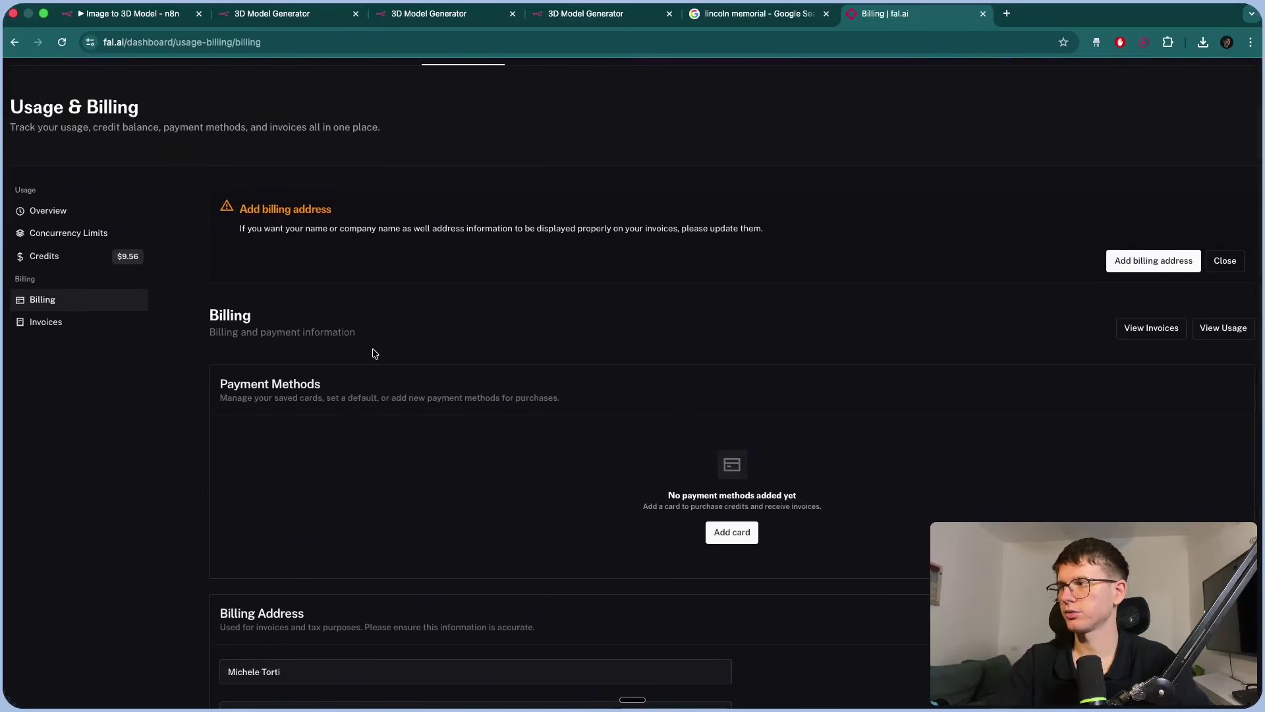
click(40, 254)
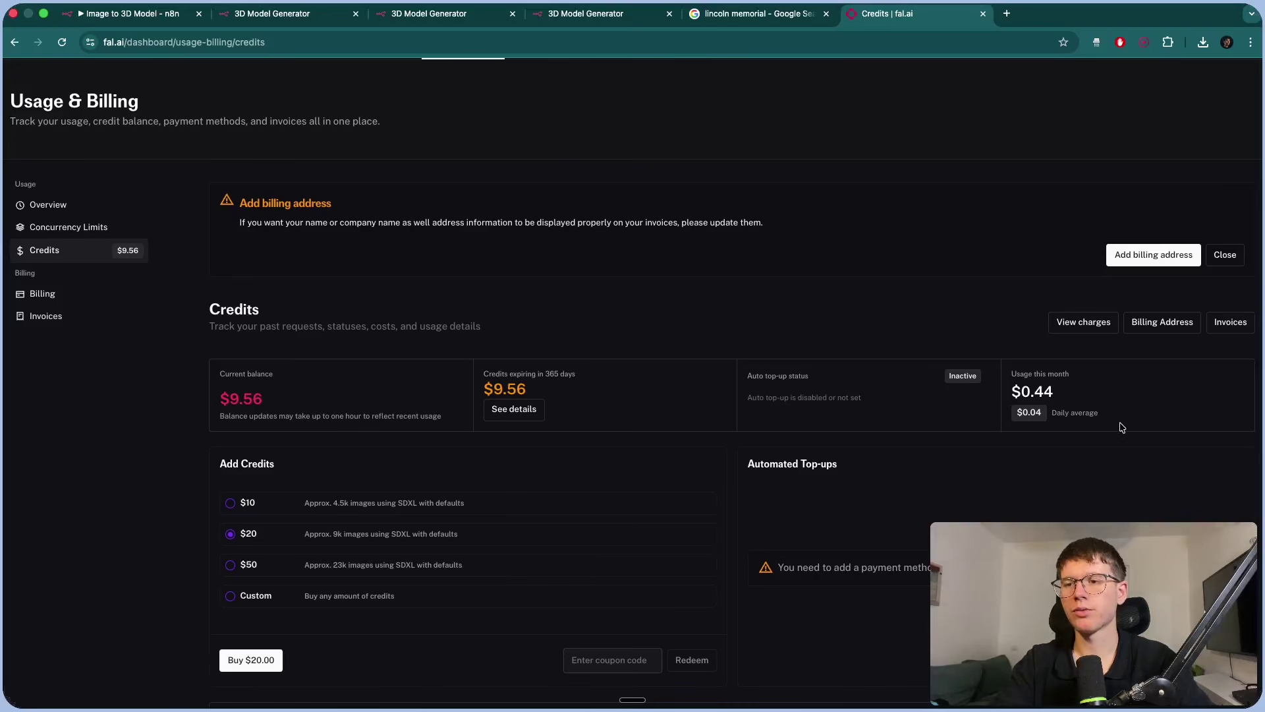
Highlight this month's $0.44 usage, then return to the dashboard's model search.
scroll(1122, 427, up, 5)
drag(835, 338, 700, 336)
scroll(725, 333, down, 5)
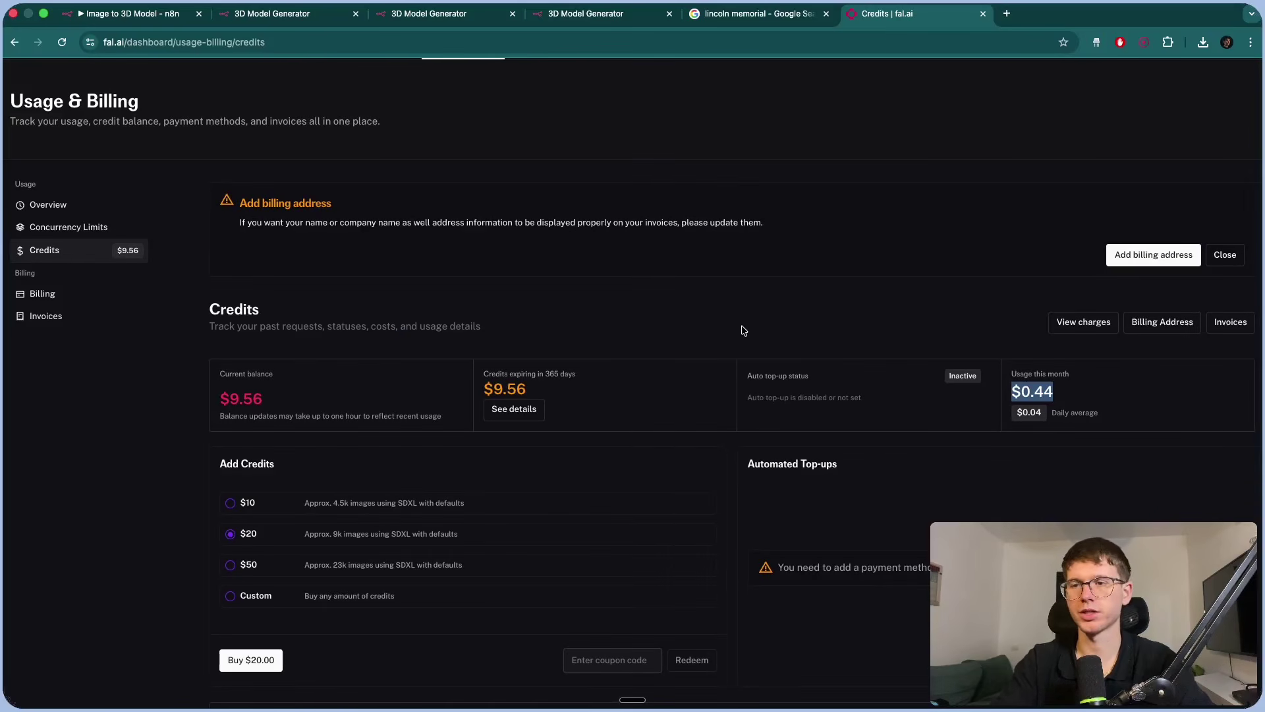
click(743, 330)
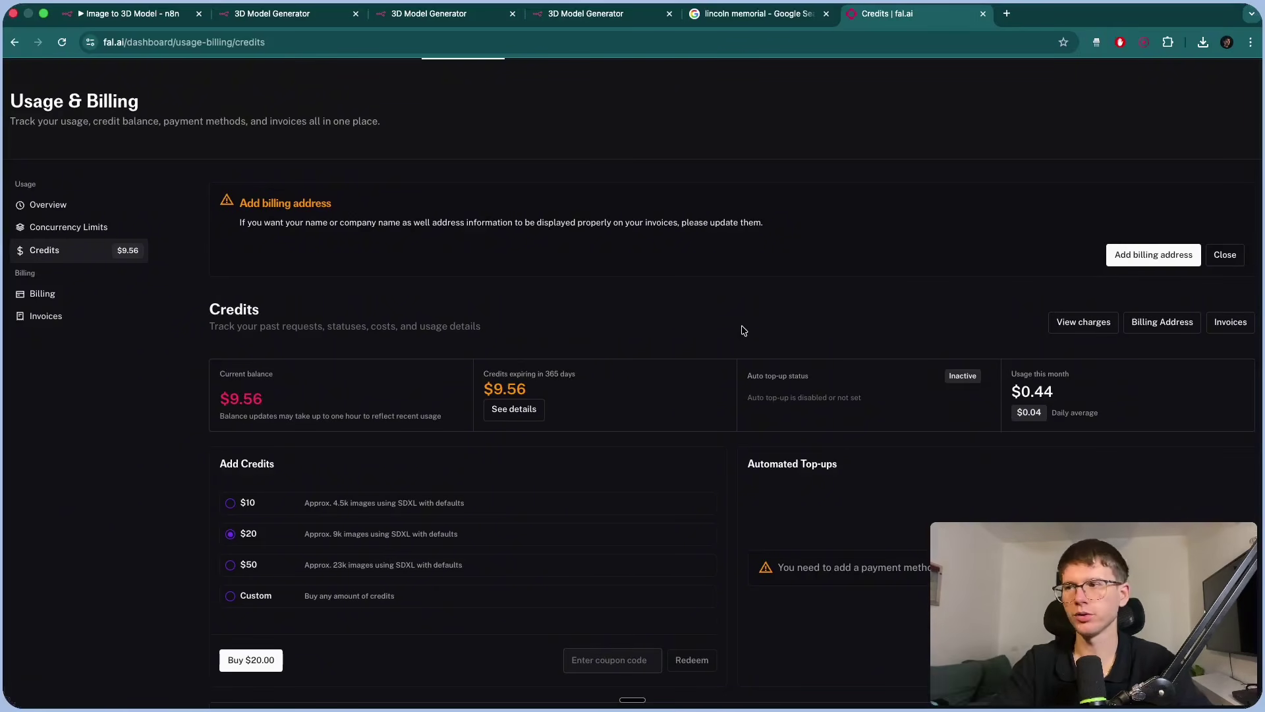
key(super+bracketleft)
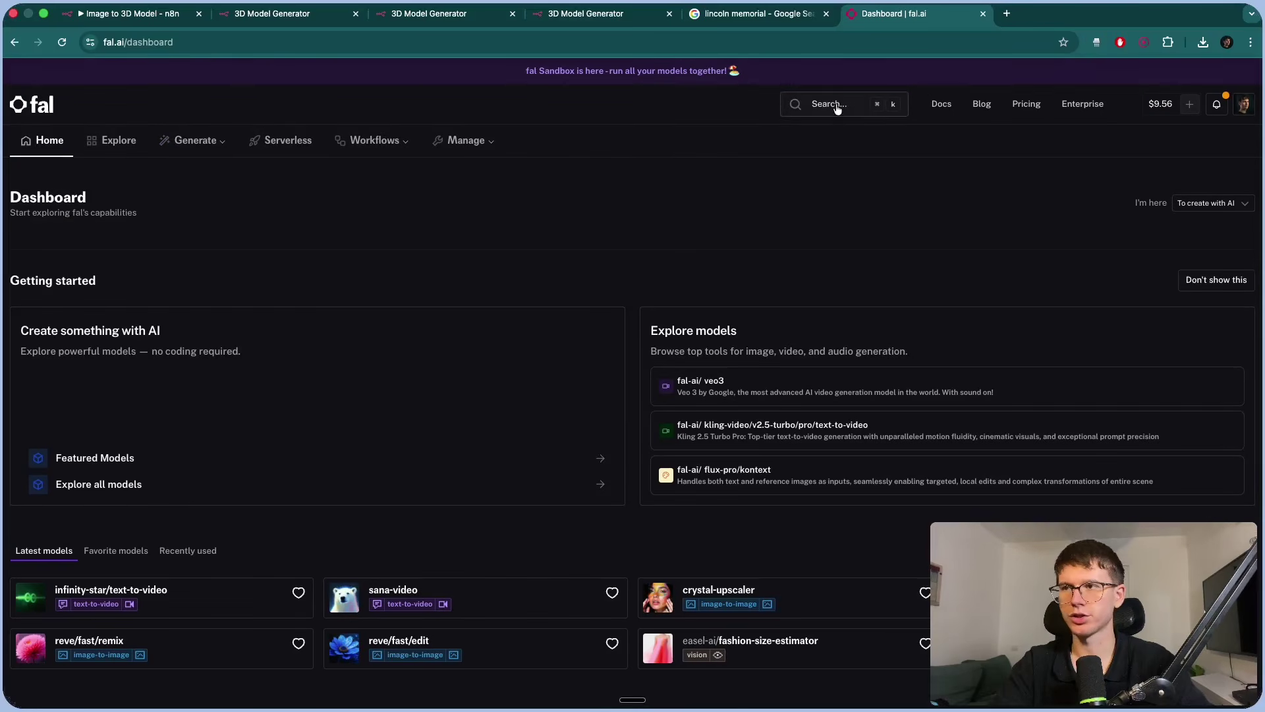
click(838, 109)
Search 'nanoba' and open the fal-ai/nano-banana/edit model.
text(nanobana)
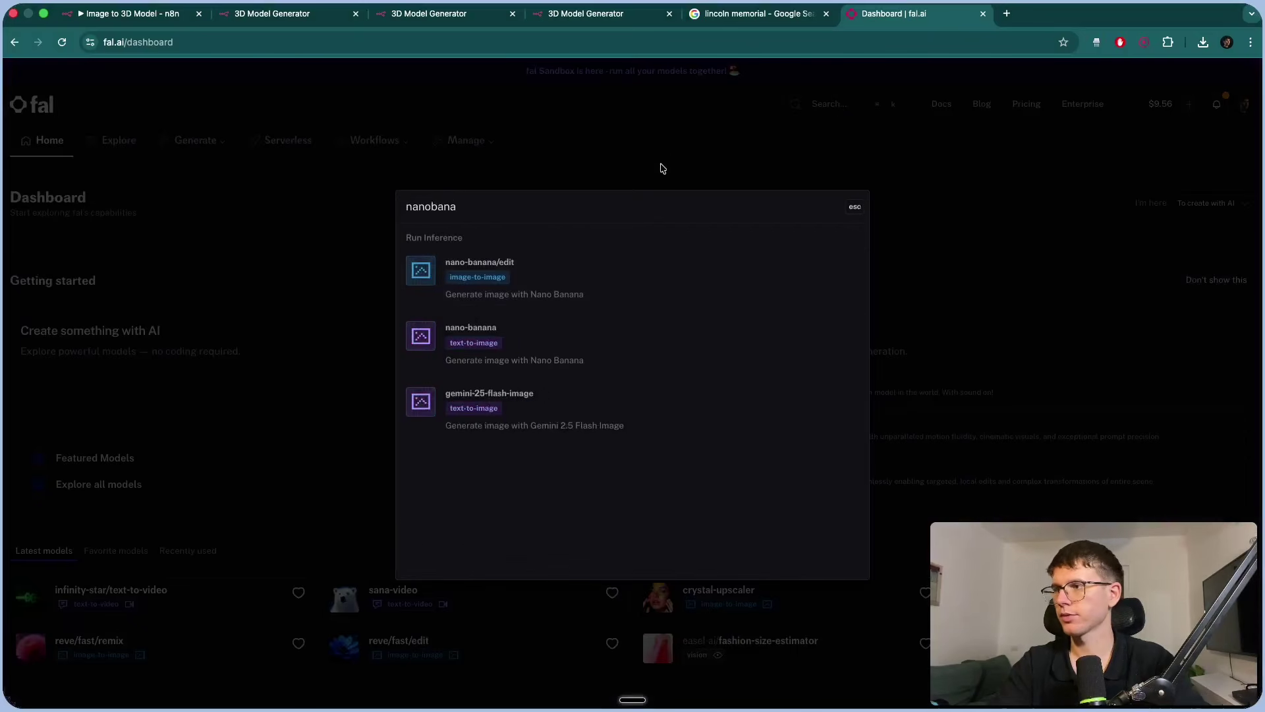
click(496, 266)
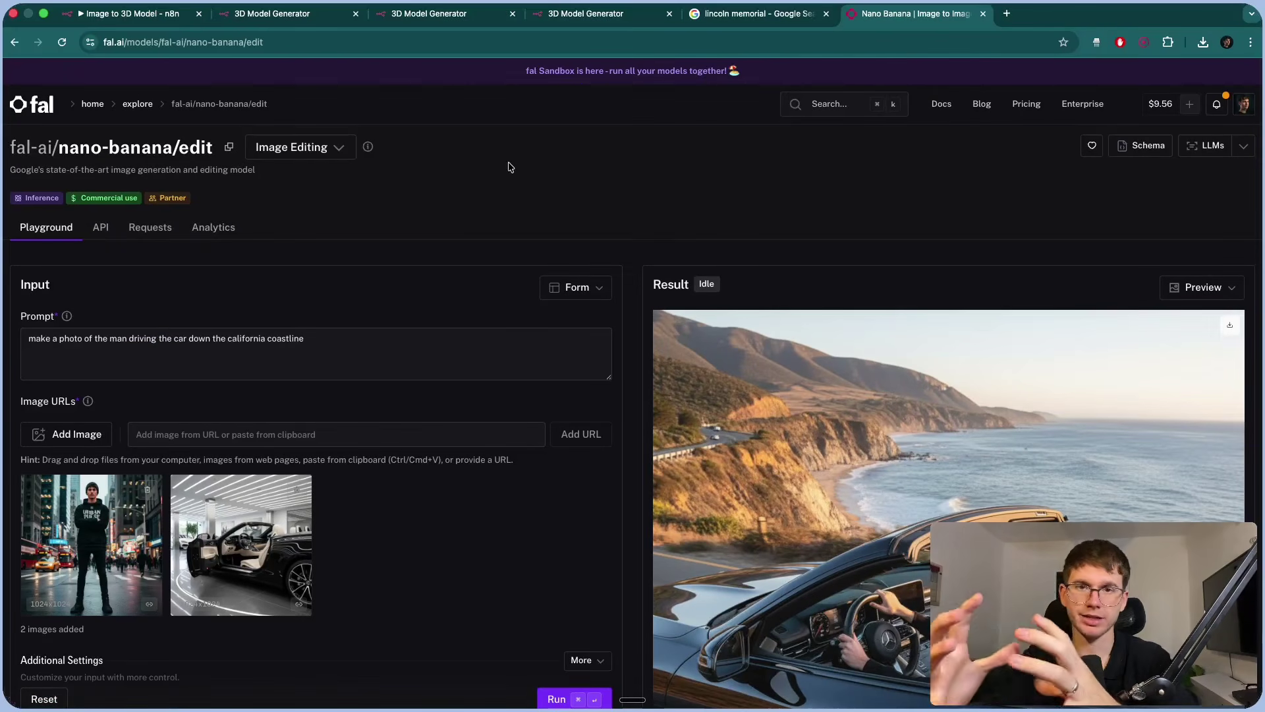
scroll(509, 165, down, 2)
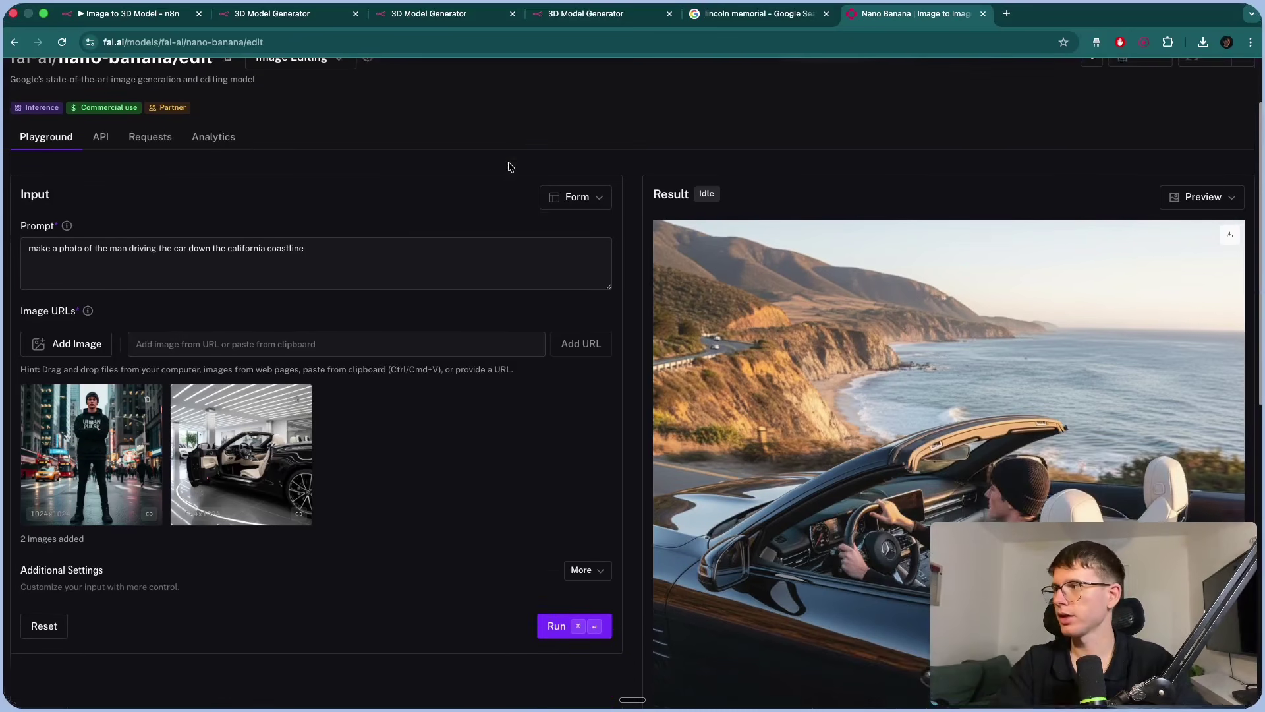
scroll(508, 165, up, 2)
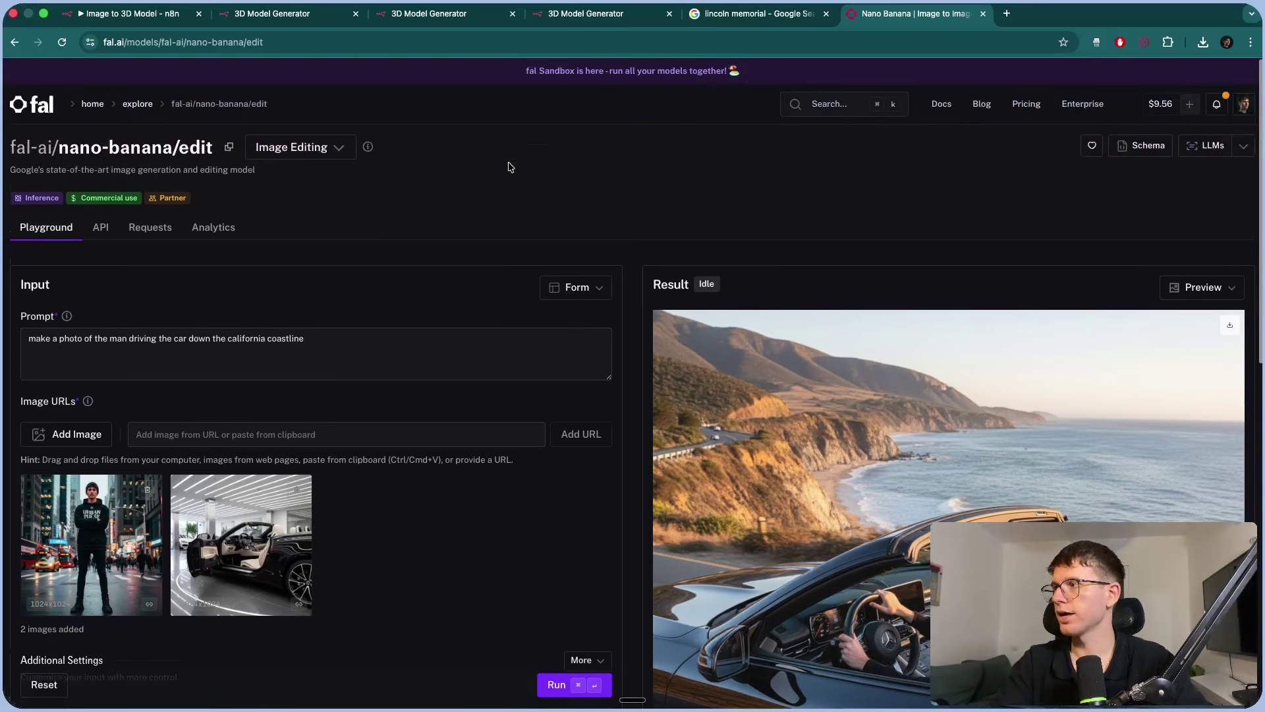
View the model's API docs at 'Submit a request', then close n8n's Create Image node.
click(100, 227)
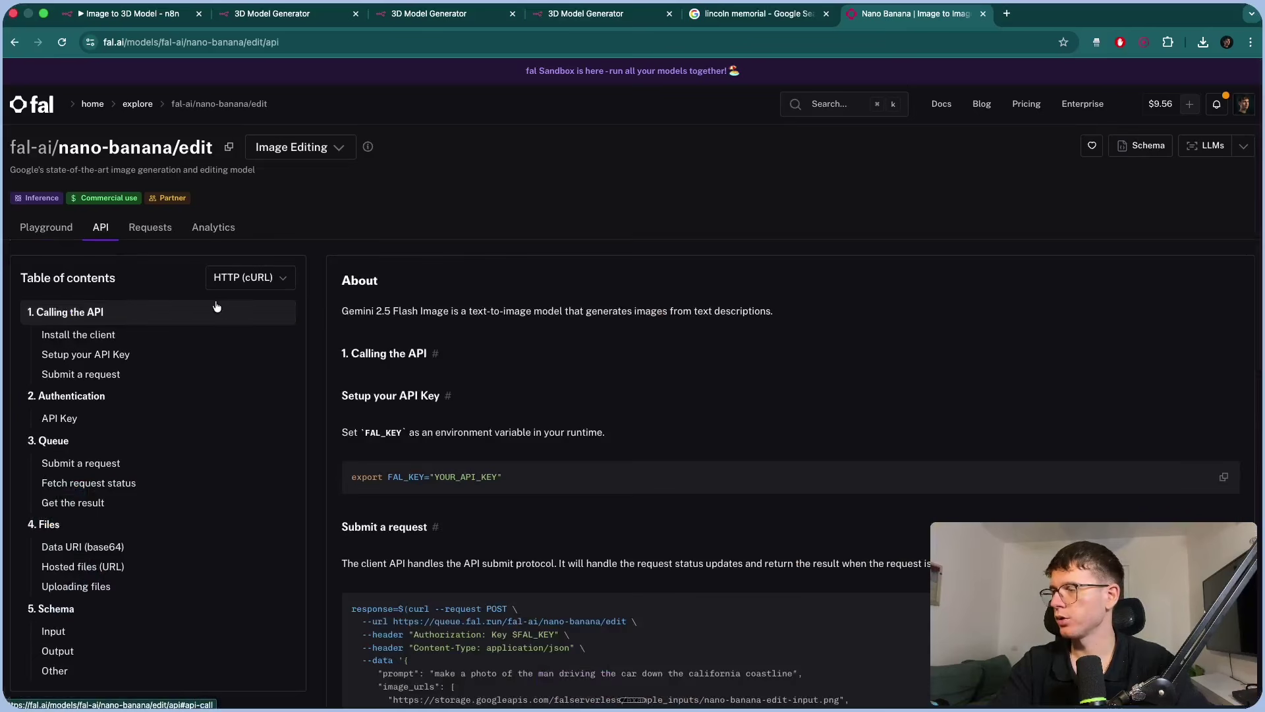
scroll(283, 282, down, 2)
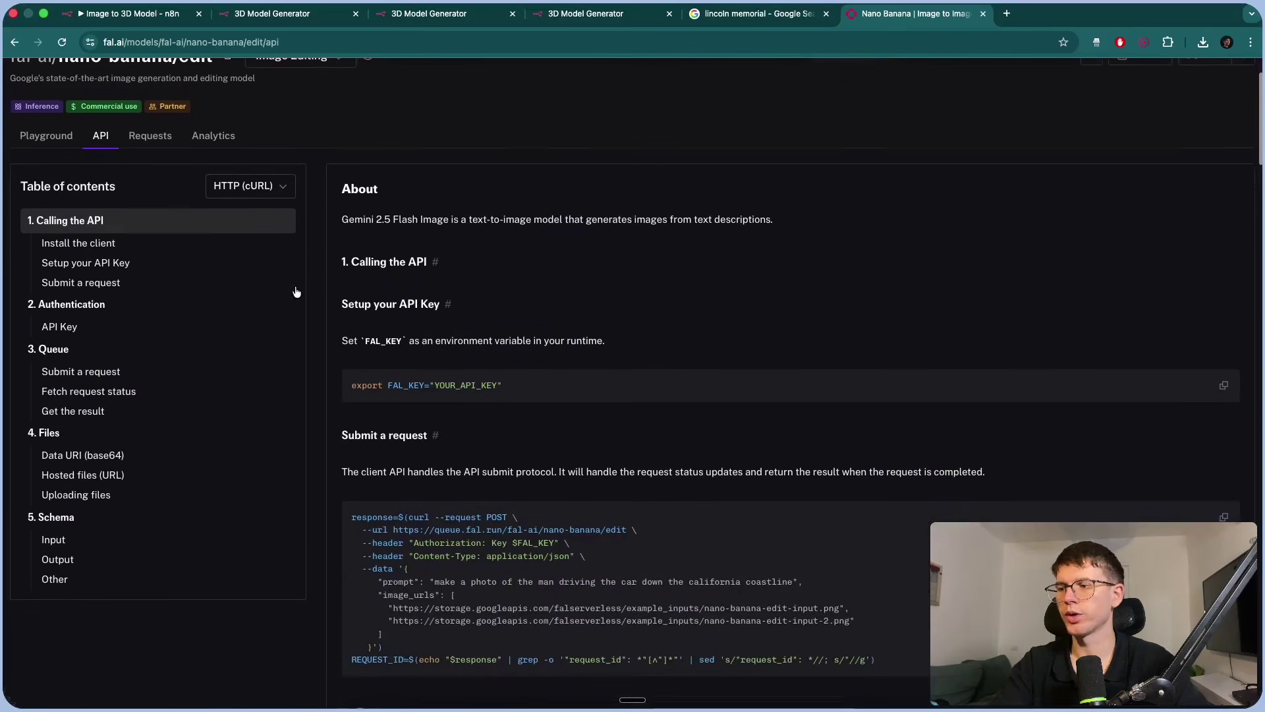
scroll(582, 305, down, 5)
scroll(582, 305, up, 5)
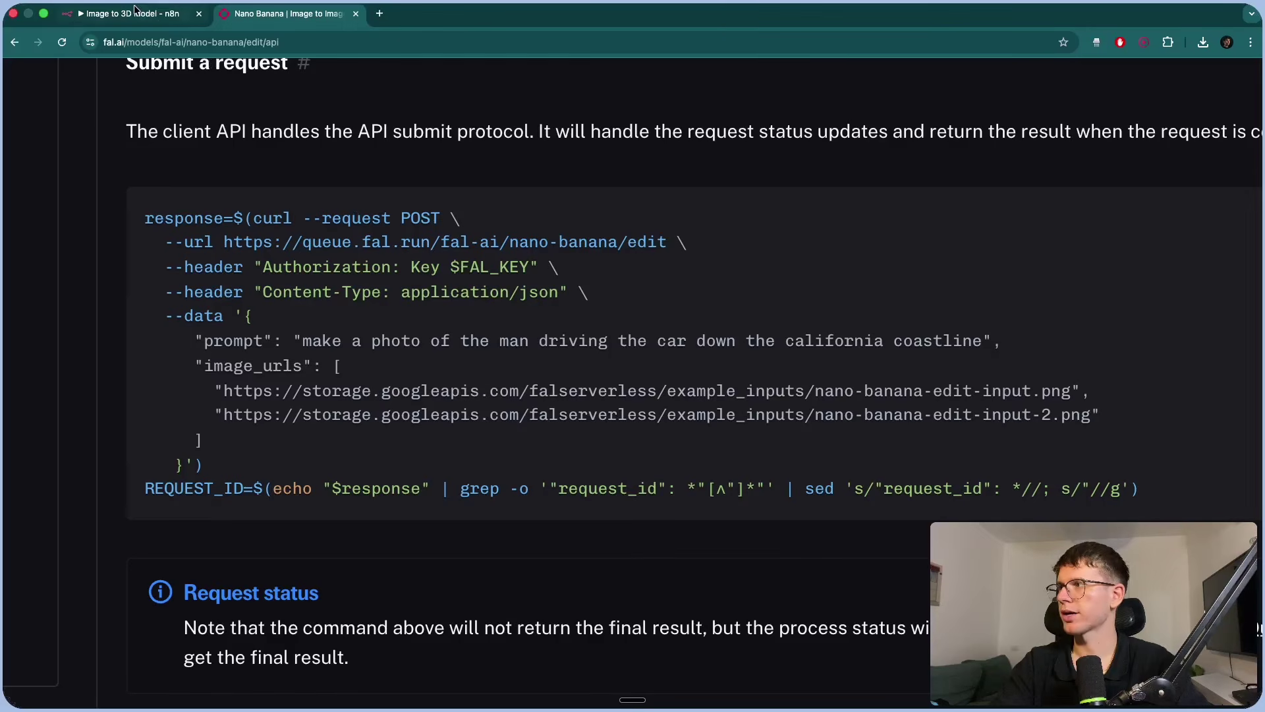
click(134, 13)
click(785, 61)
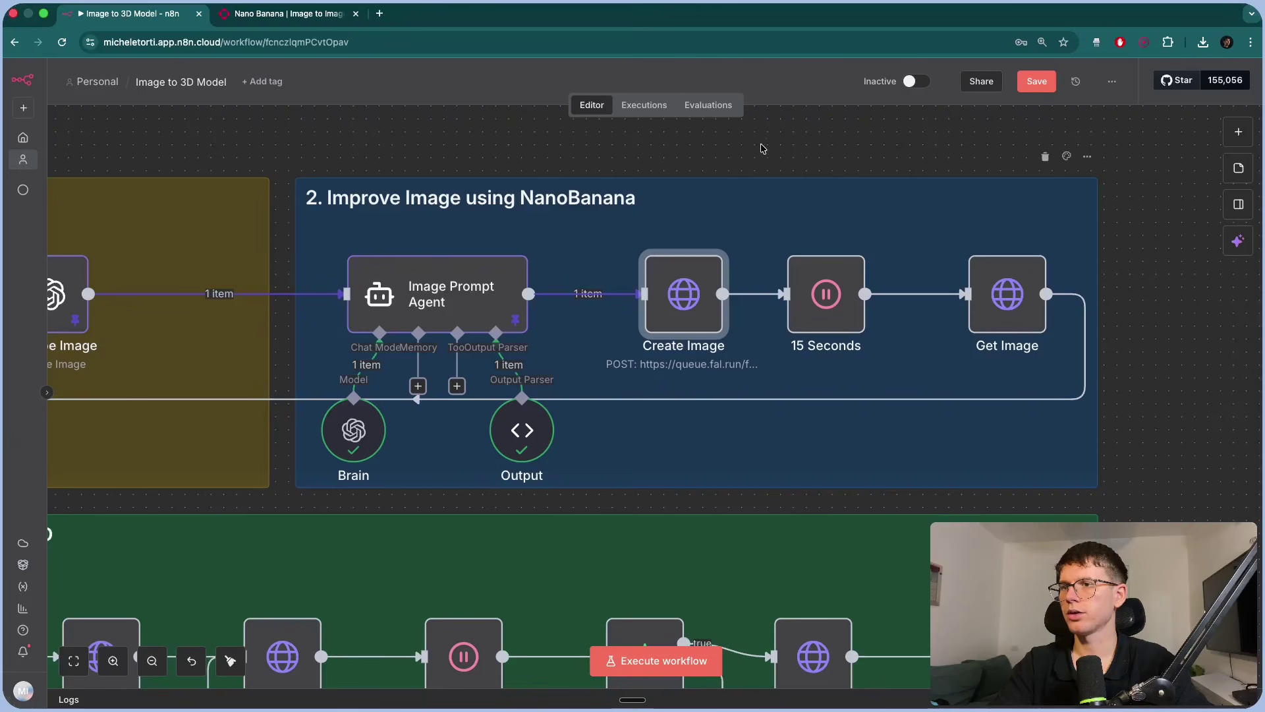
Add an HTTP Request node found by searching 'http'.
scroll(760, 148, right, 5)
click(1239, 132)
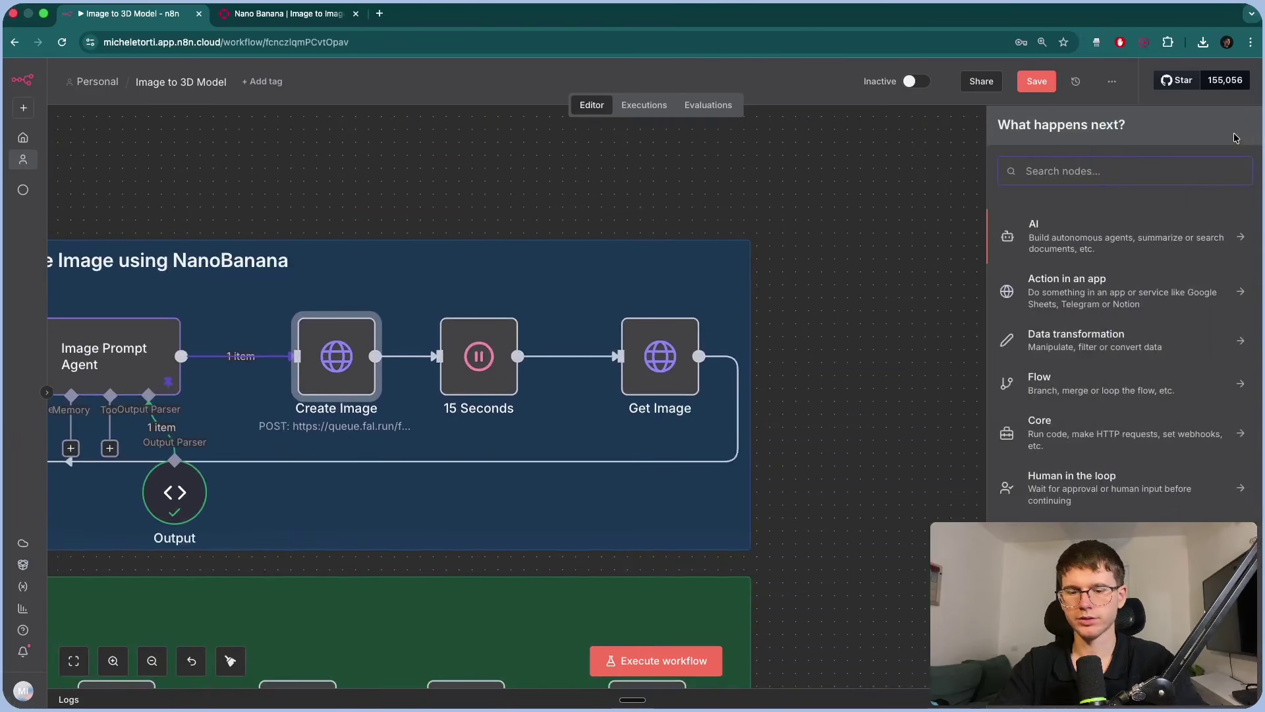
text(http)
click(1053, 240)
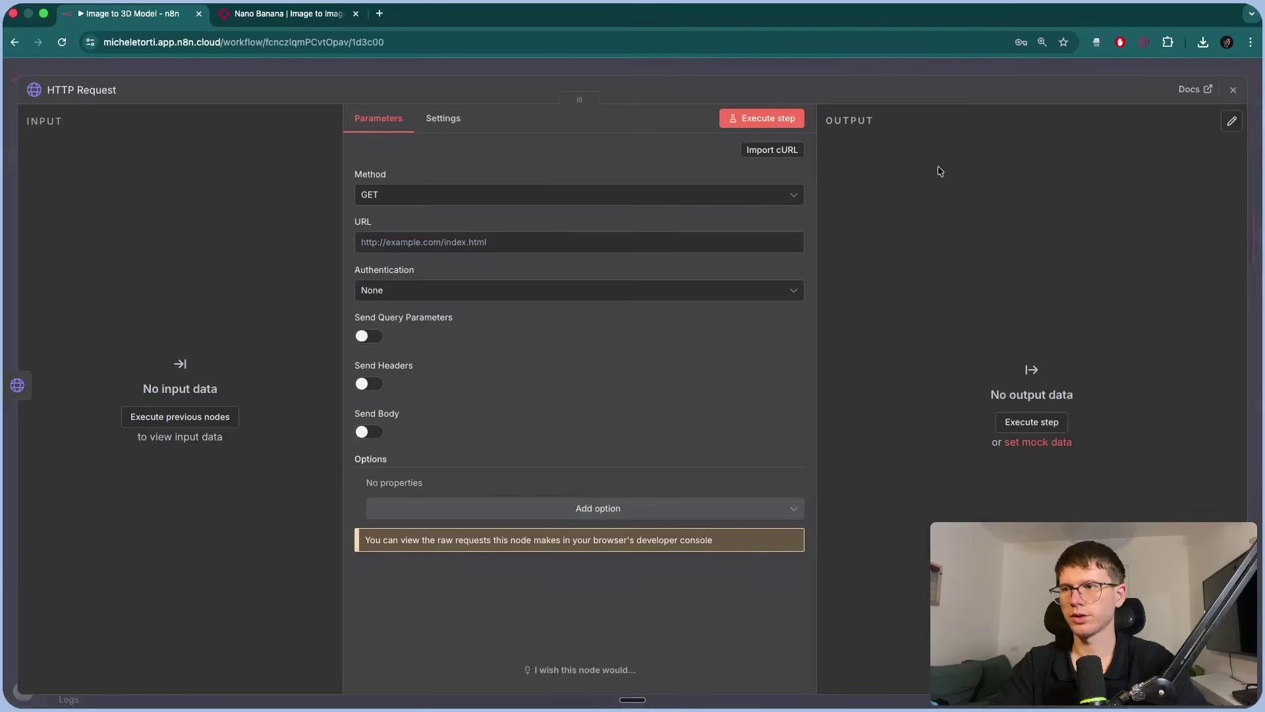
click(877, 76)
Search the node list for 'fal.ai', find nothing, then clear and close the panel.
scroll(781, 268, up, 3)
click(797, 349)
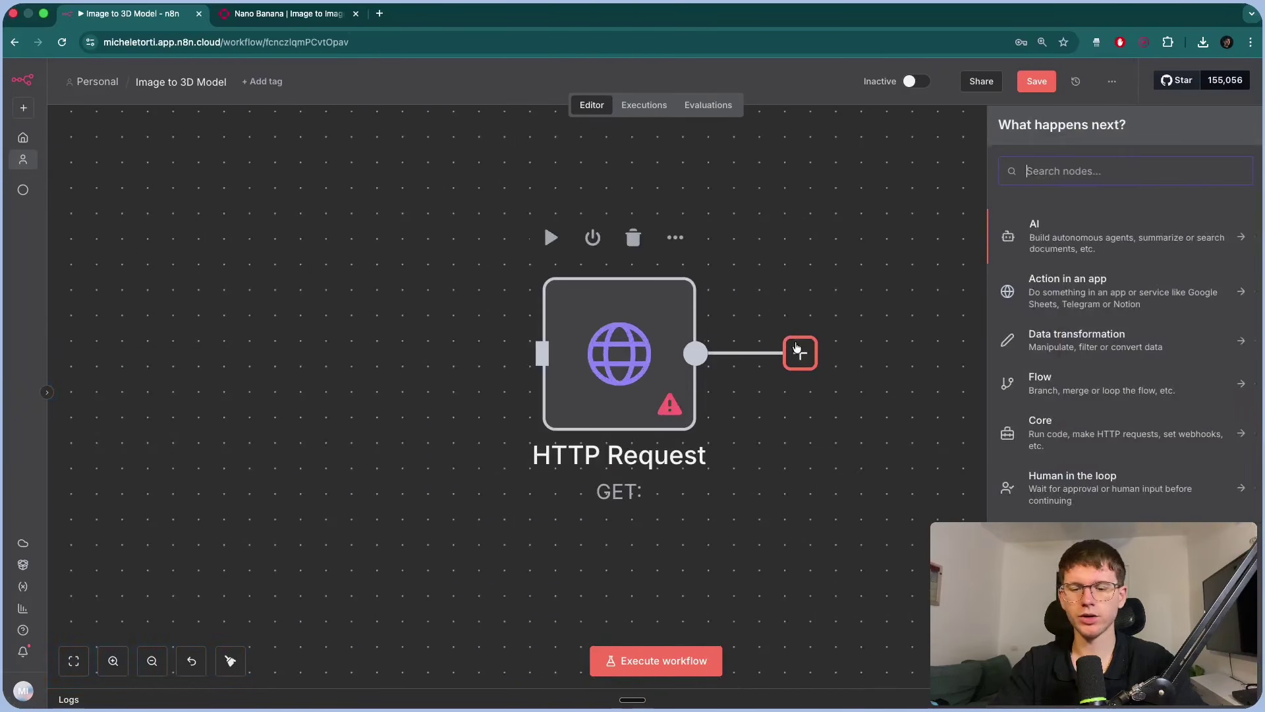
text(fal.ai)
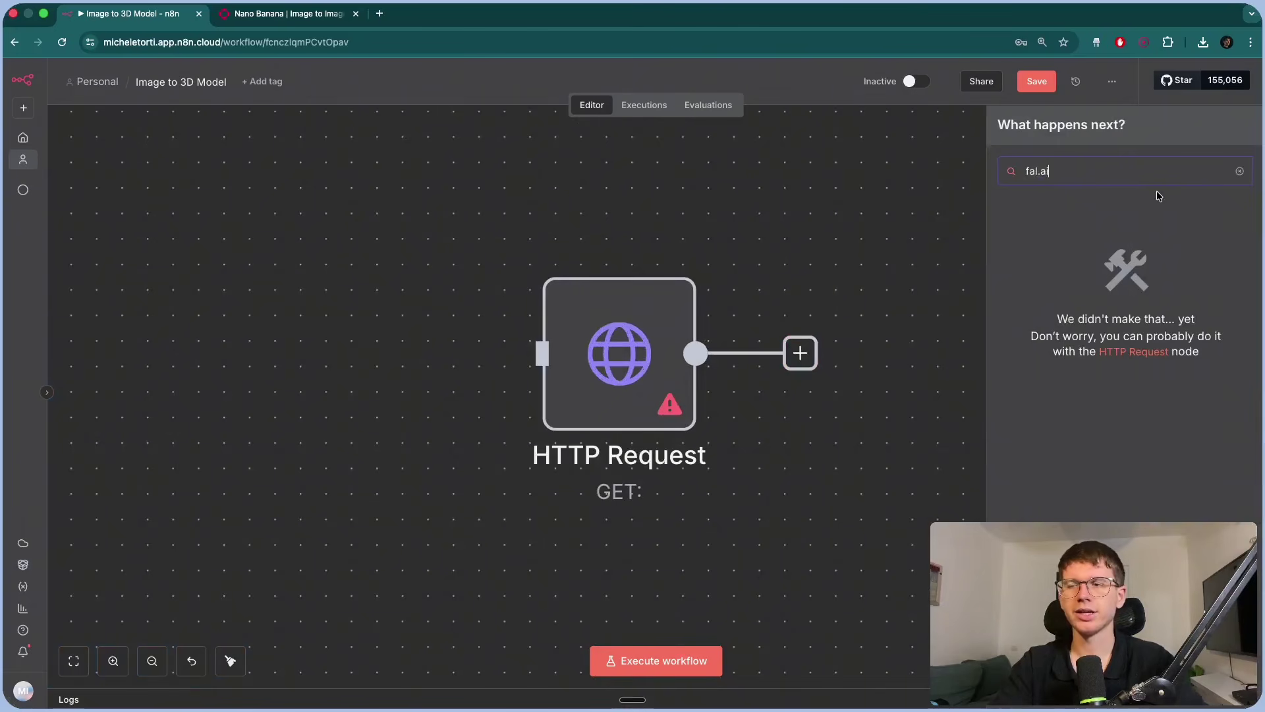
key(BackSpace)
key(BackSpace)
key(BackSpace)
key(BackSpace)
key(BackSpace)
key(BackSpace)
key(Escape)
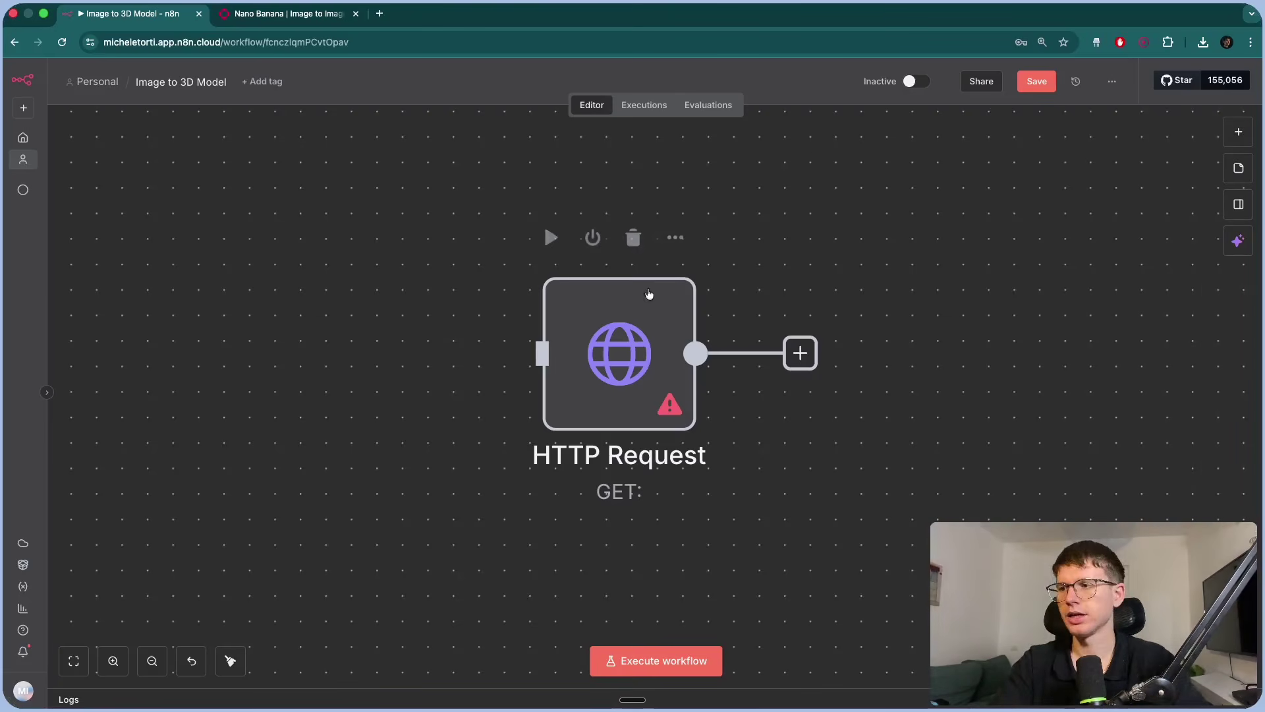
Set the HTTP Request node's method to POST, matching fal.ai's cURL example.
double_click(606, 308)
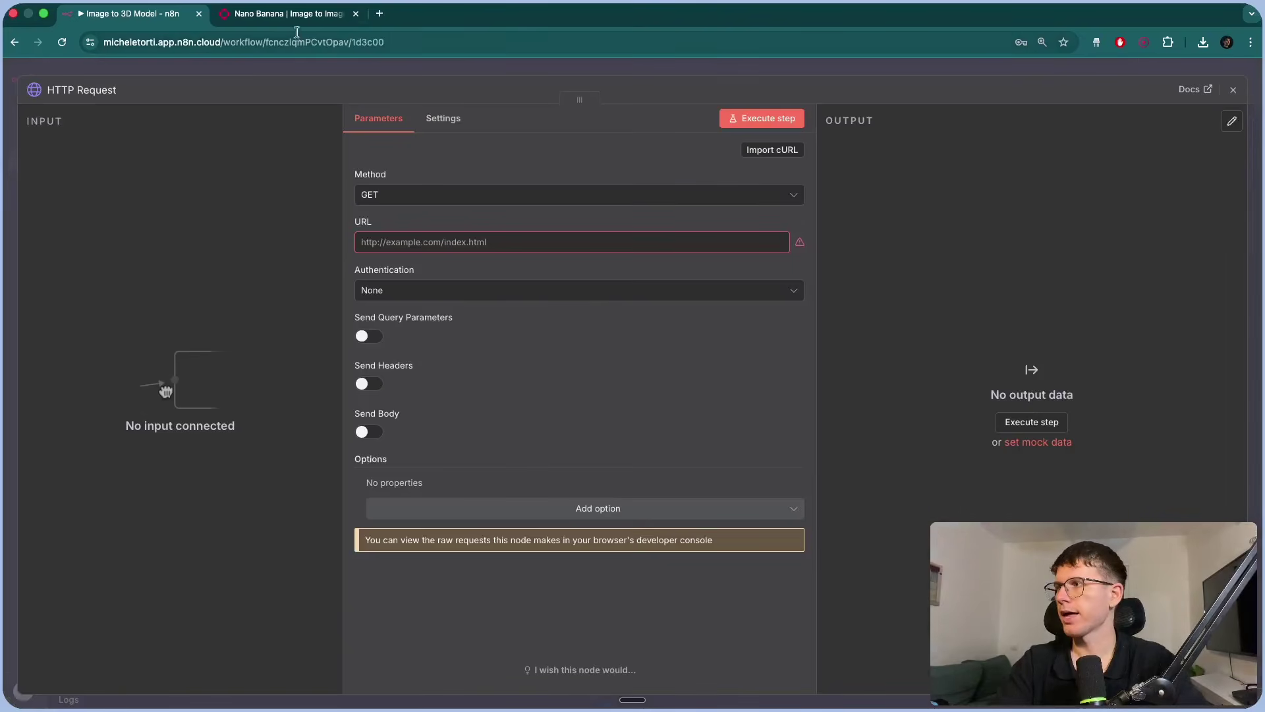
click(282, 14)
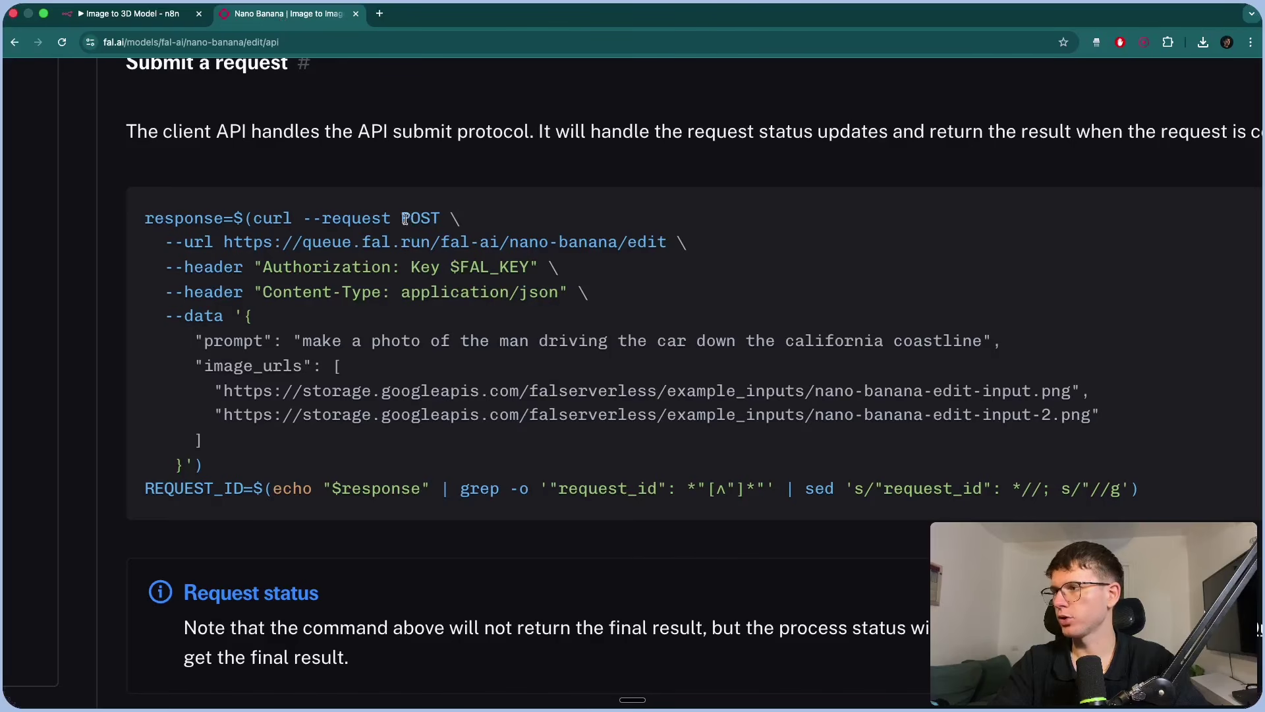
drag(402, 218, 443, 218)
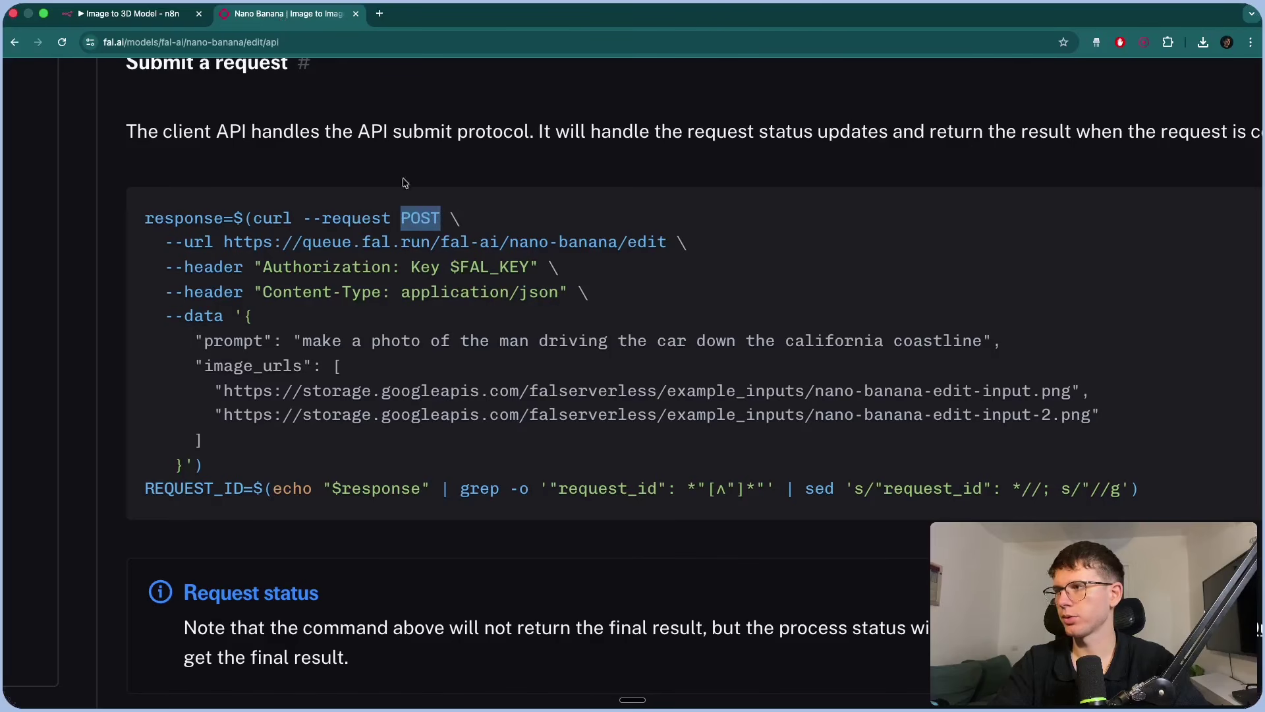
click(131, 13)
click(396, 195)
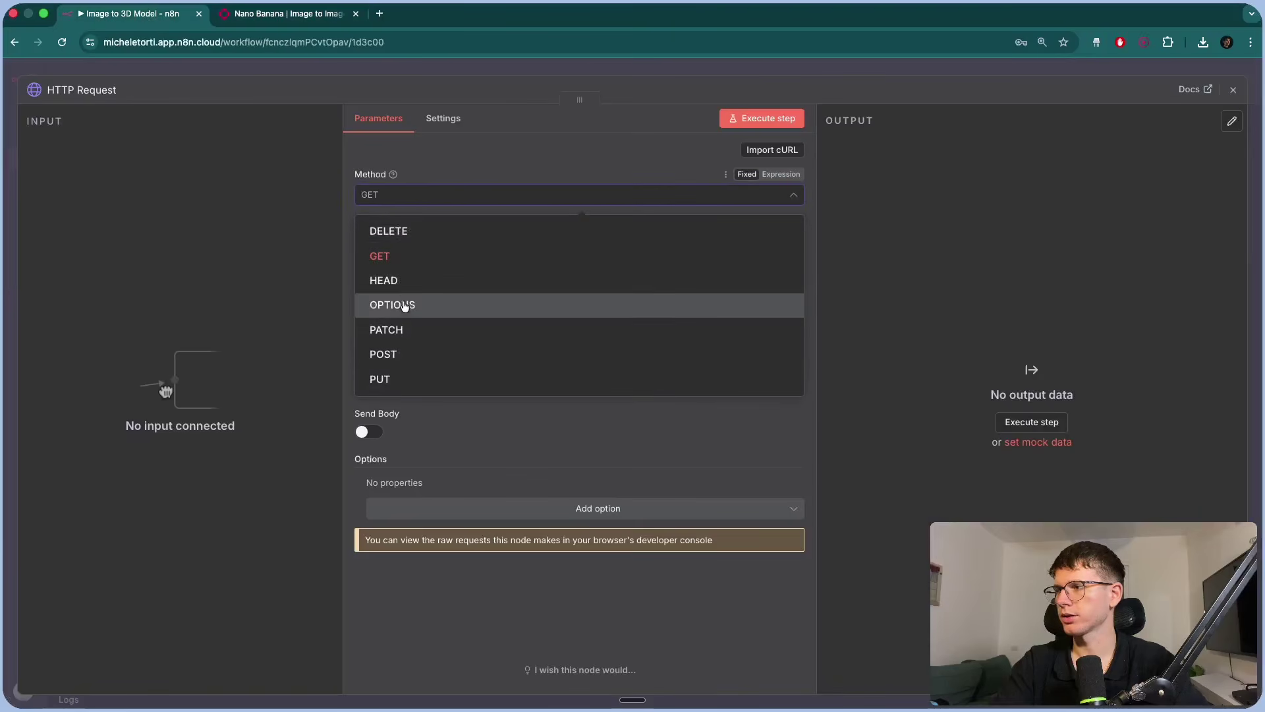
click(396, 353)
click(285, 20)
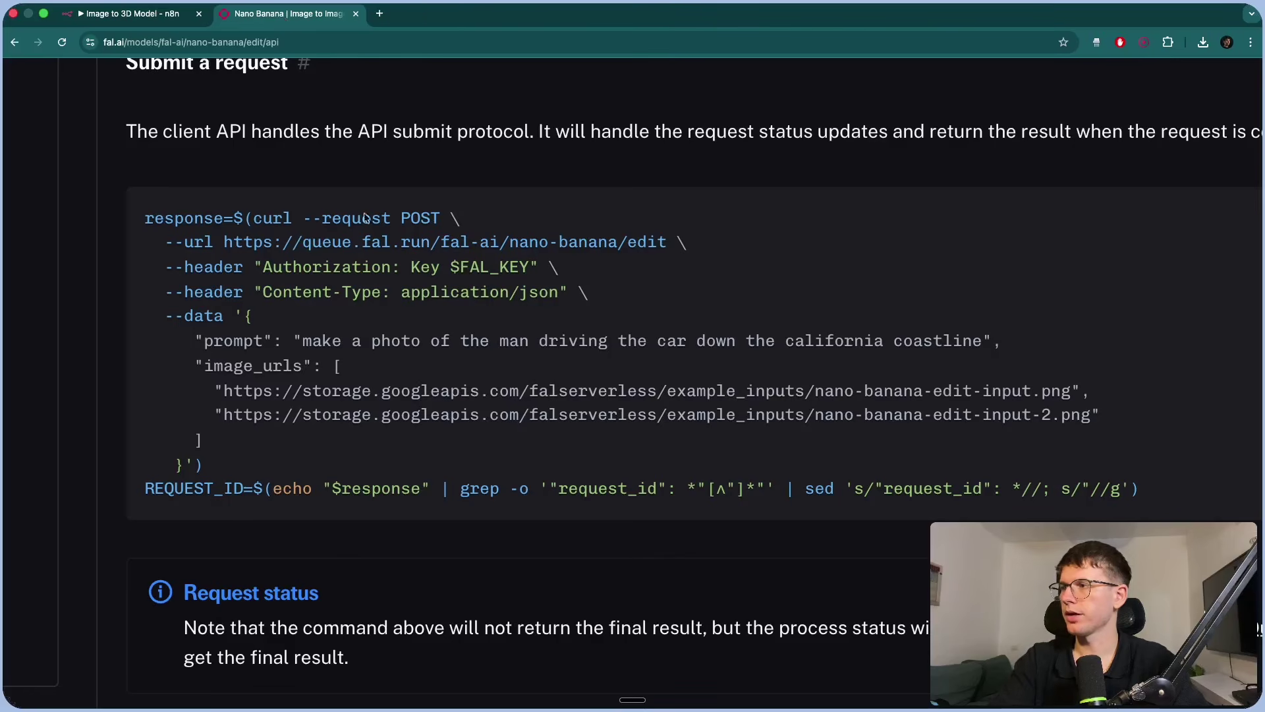
drag(230, 236, 669, 239)
key(super+c)
click(132, 13)
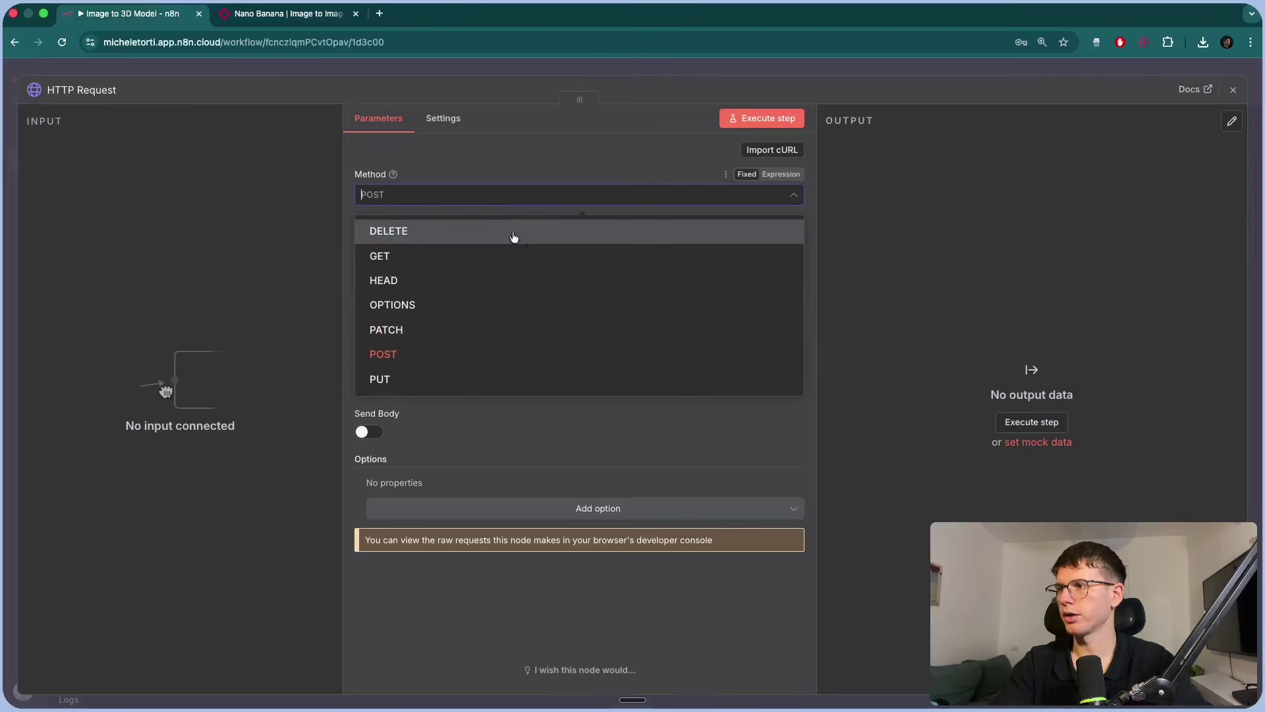
click(442, 242)
key(super+v)
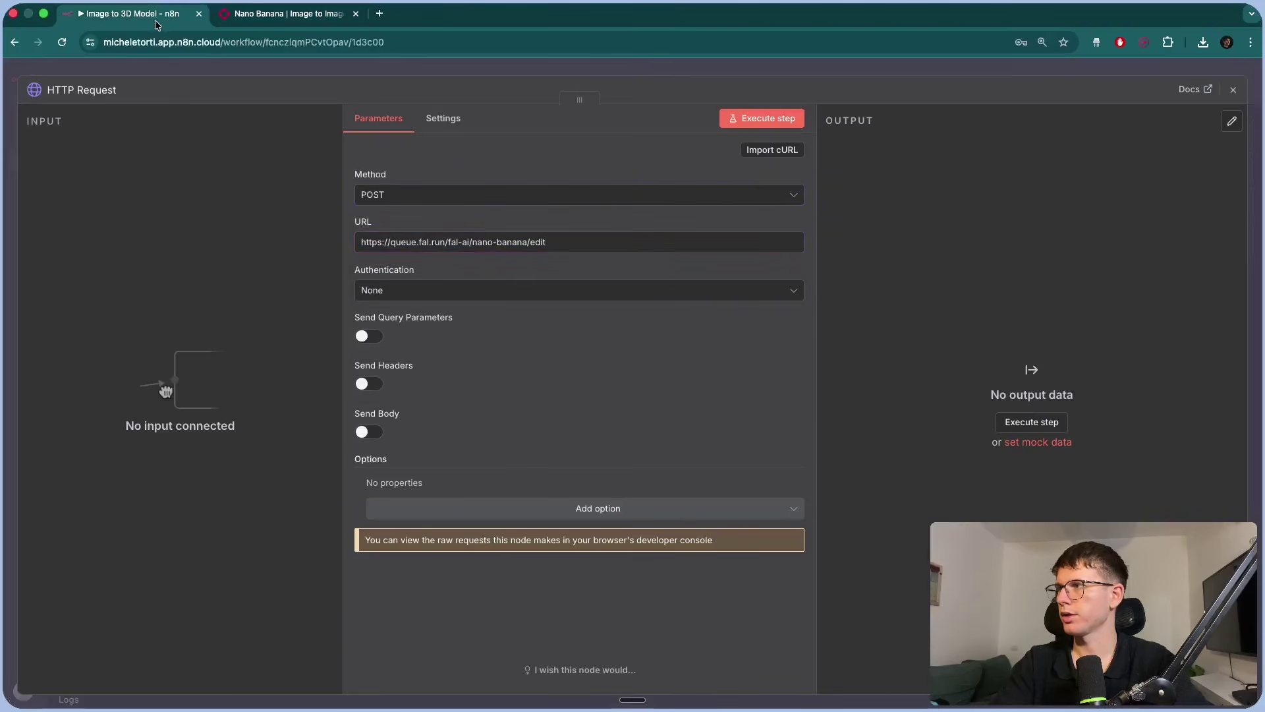
Copy the Authorization header name from the docs and turn on Send Headers.
click(261, 14)
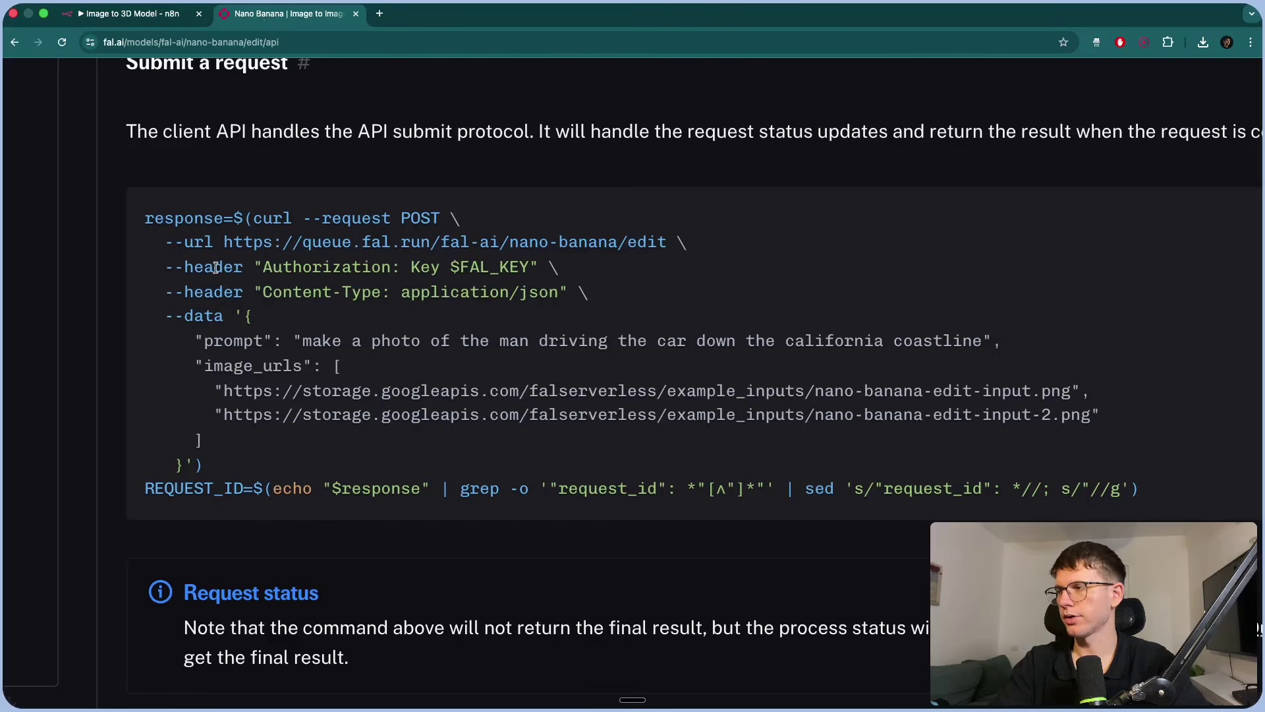
drag(263, 264, 386, 264)
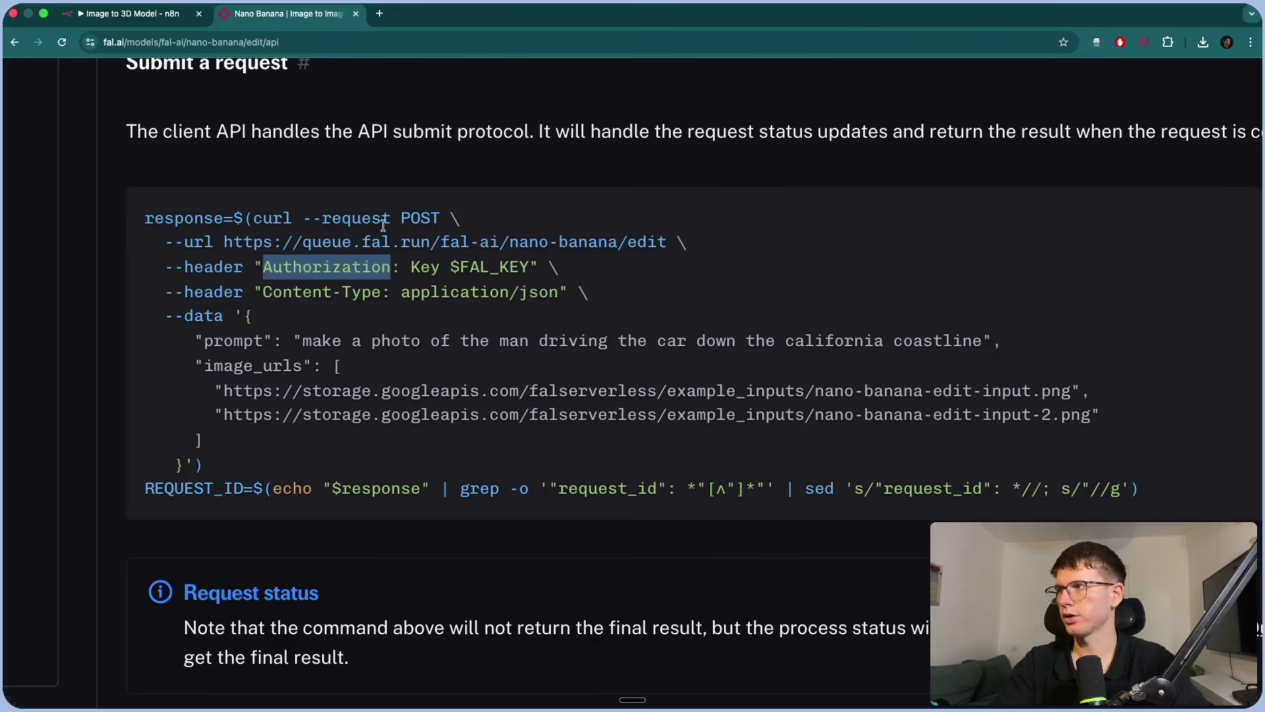
click(140, 20)
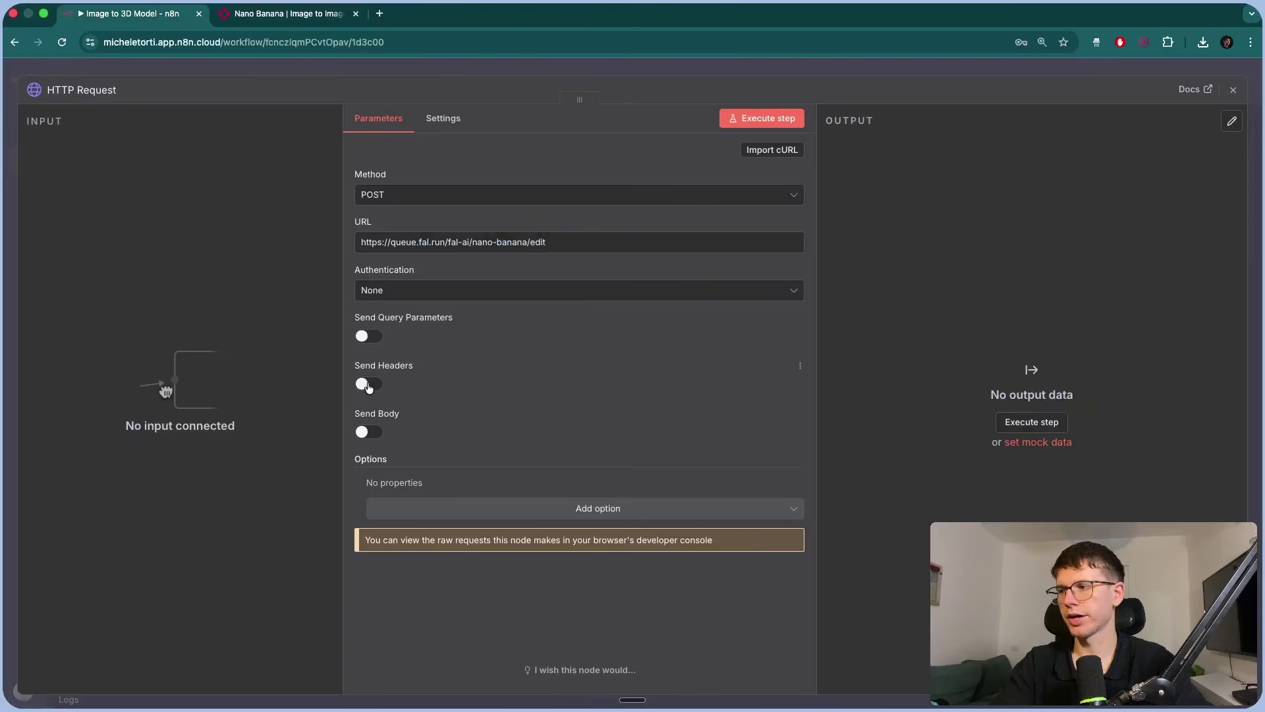
click(368, 384)
Paste Authorization as a header name, then remove that header row.
click(438, 505)
text(Authorization)
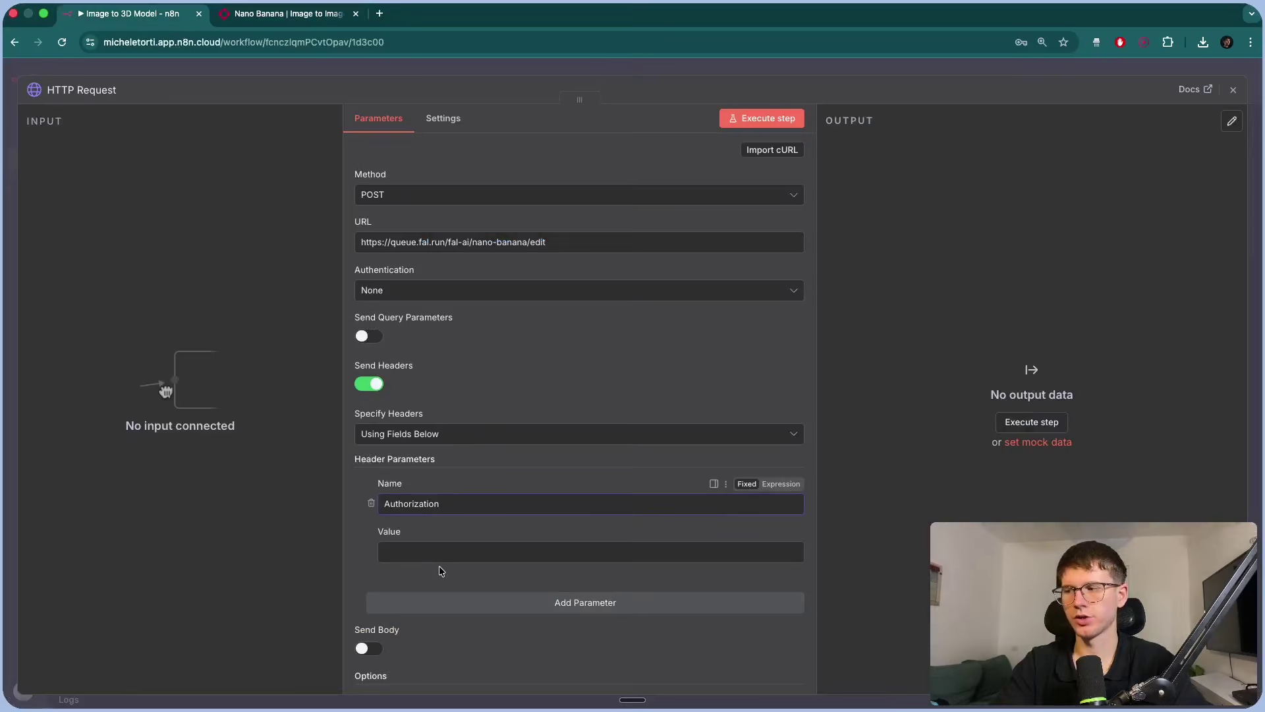
click(370, 503)
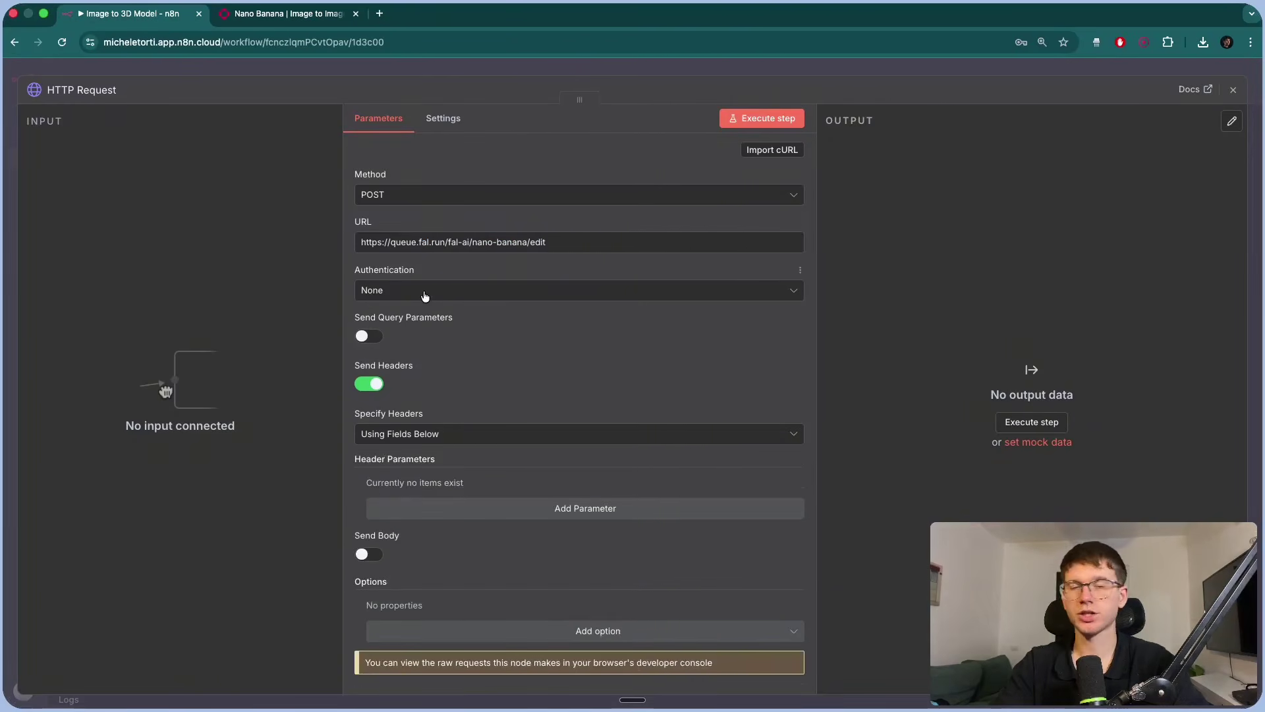
Use Generic Credential Type > Header Auth and start a new credential named Authorization.
click(425, 294)
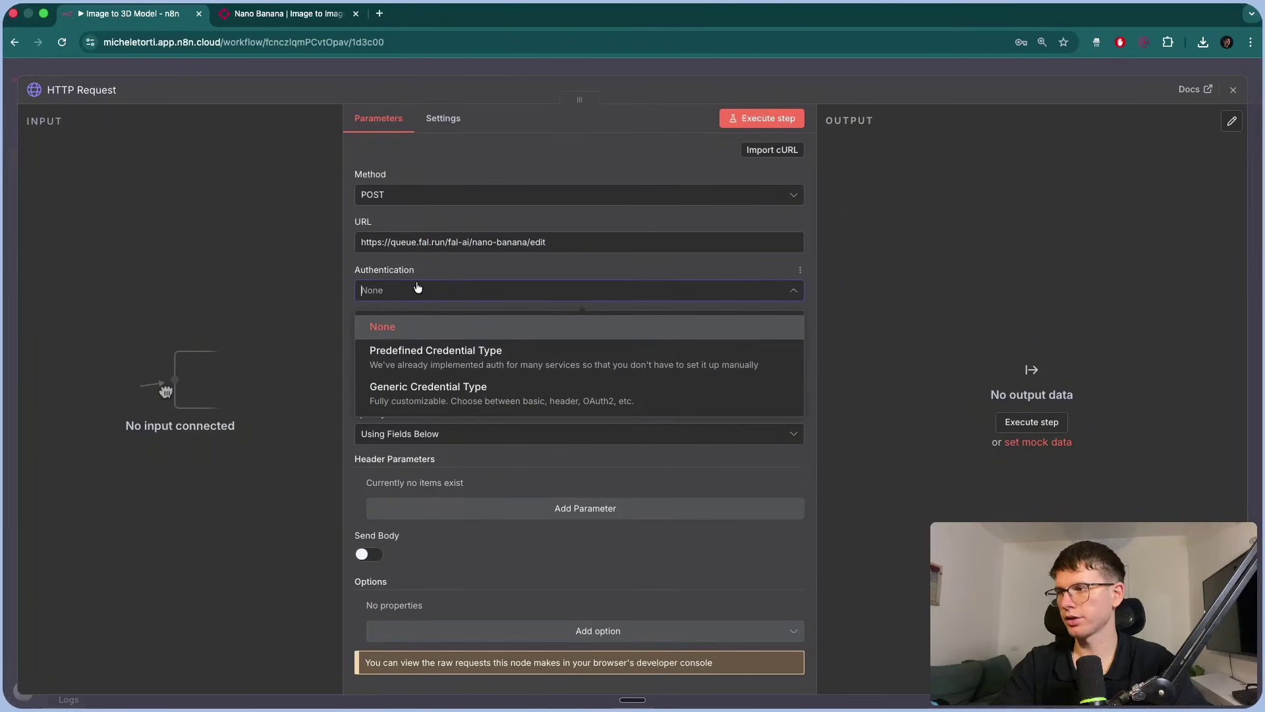
click(431, 396)
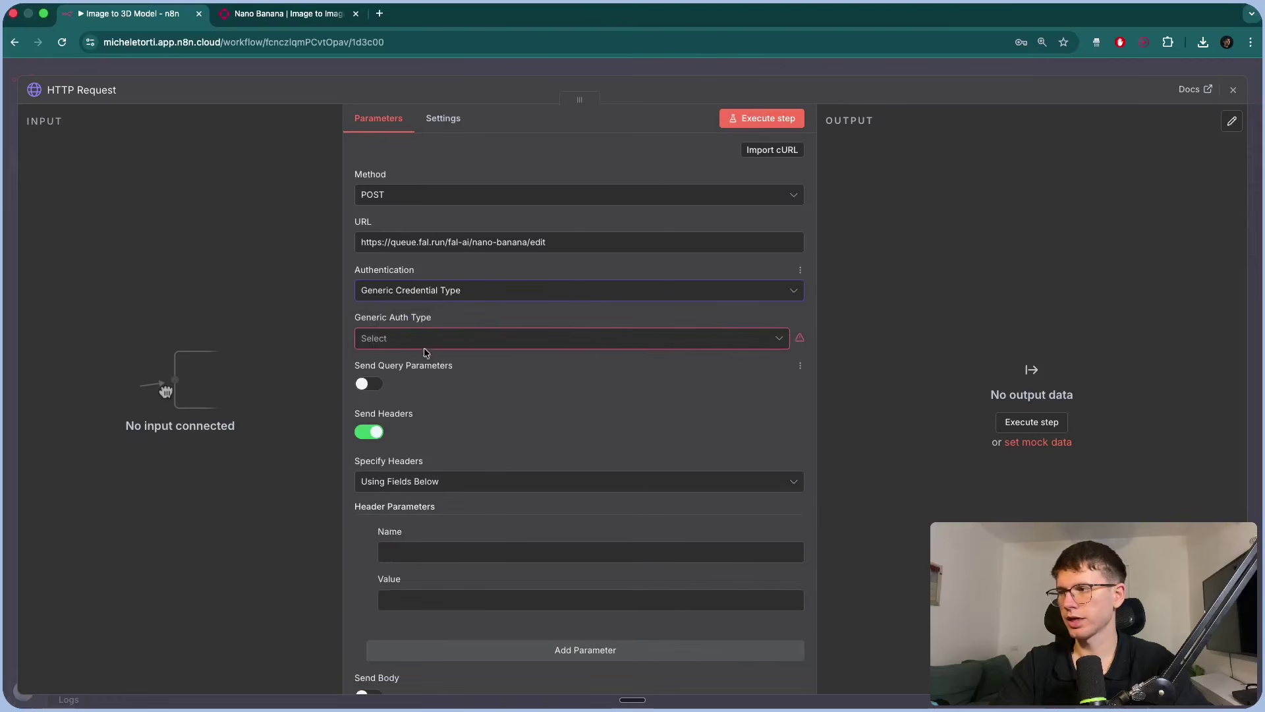
click(425, 341)
click(418, 472)
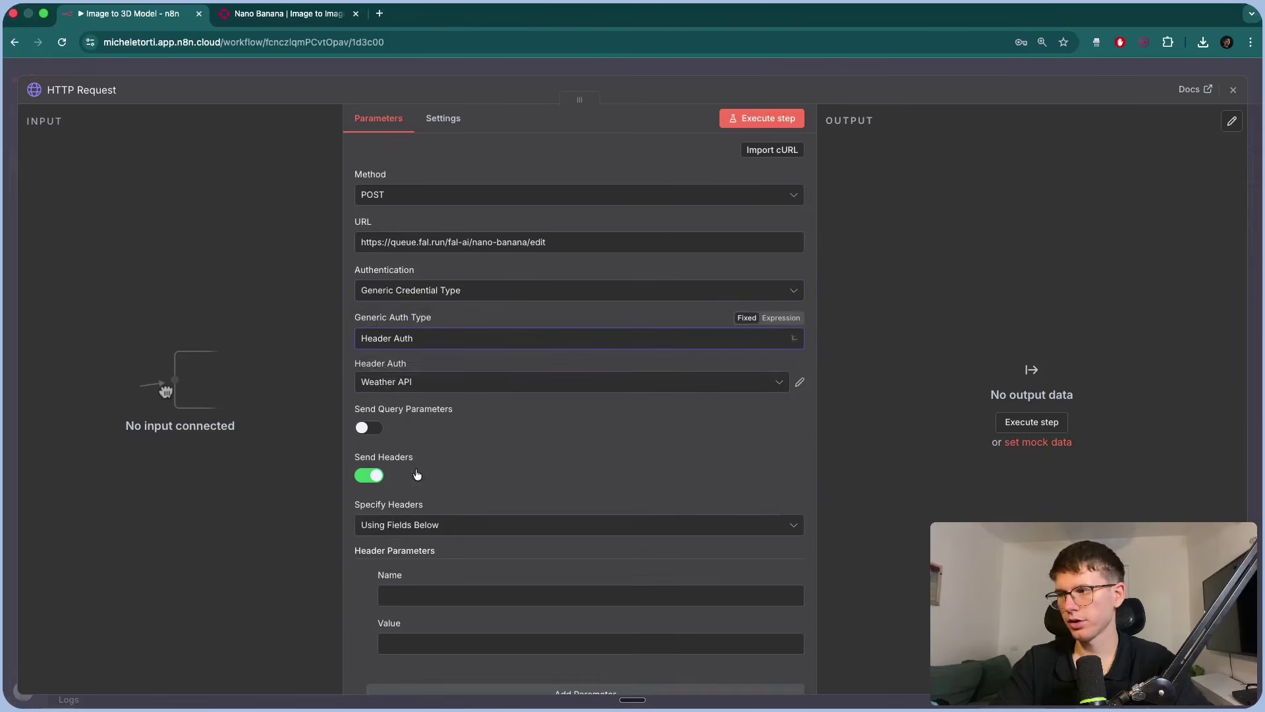
click(429, 387)
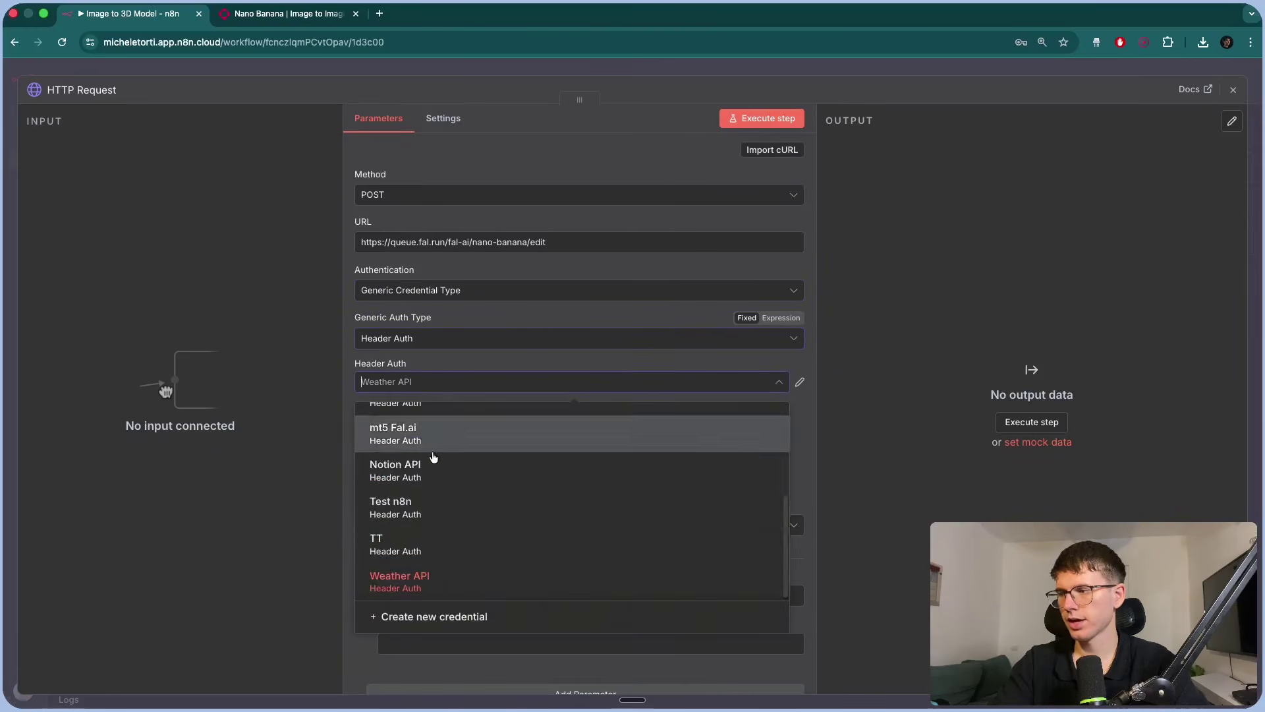
click(437, 609)
click(427, 322)
text(Authorization)
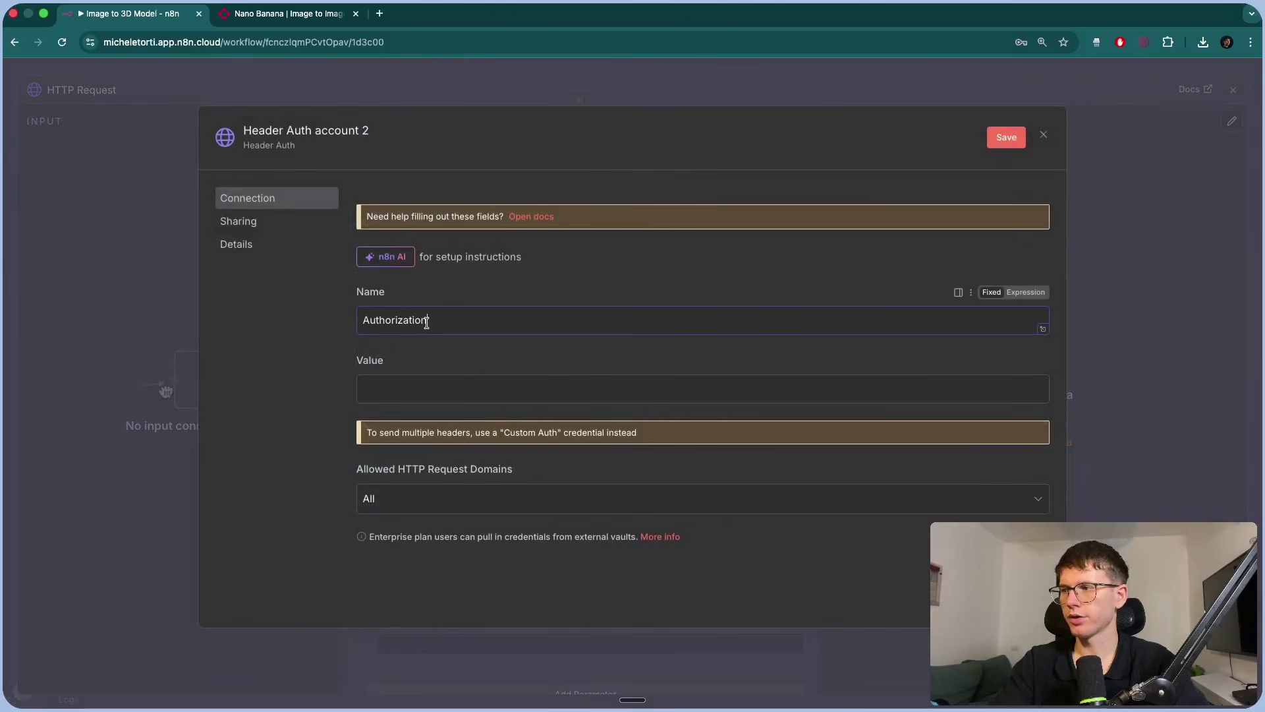
Copy 'Key' from fal.ai's example header into the credential's Value field.
click(274, 9)
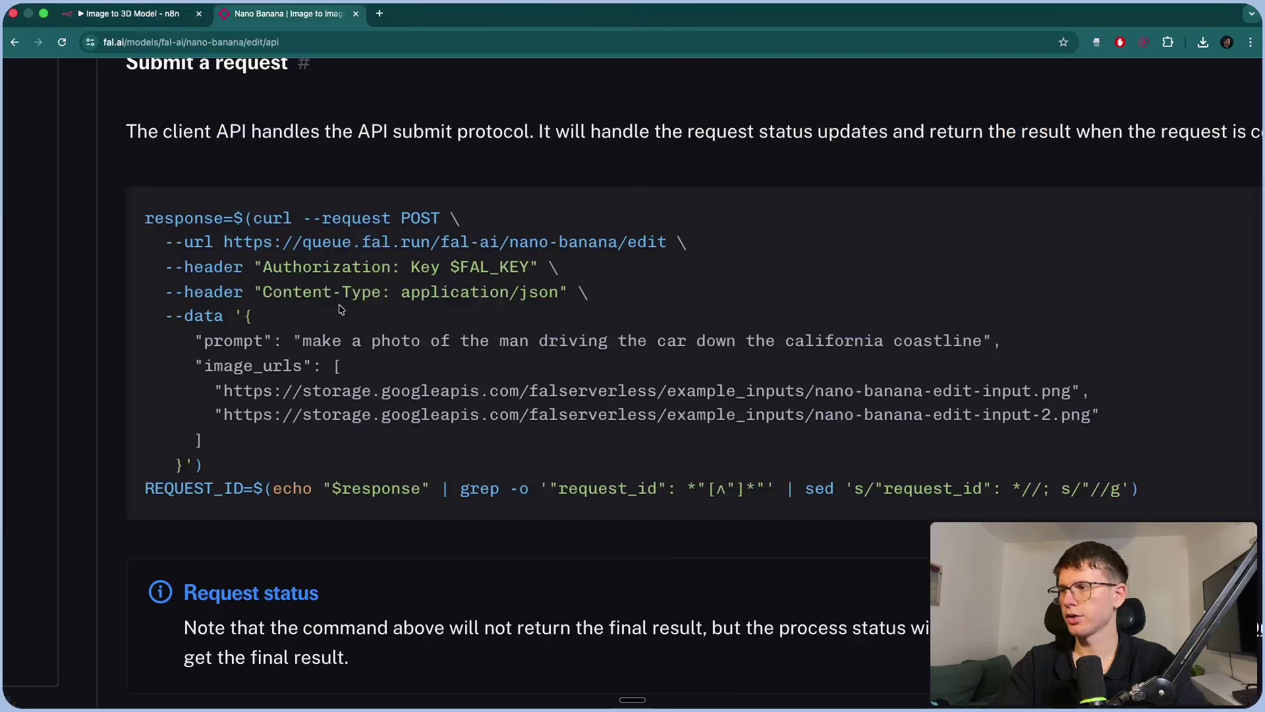
double_click(425, 268)
key(super+c)
click(132, 13)
key(super+v)
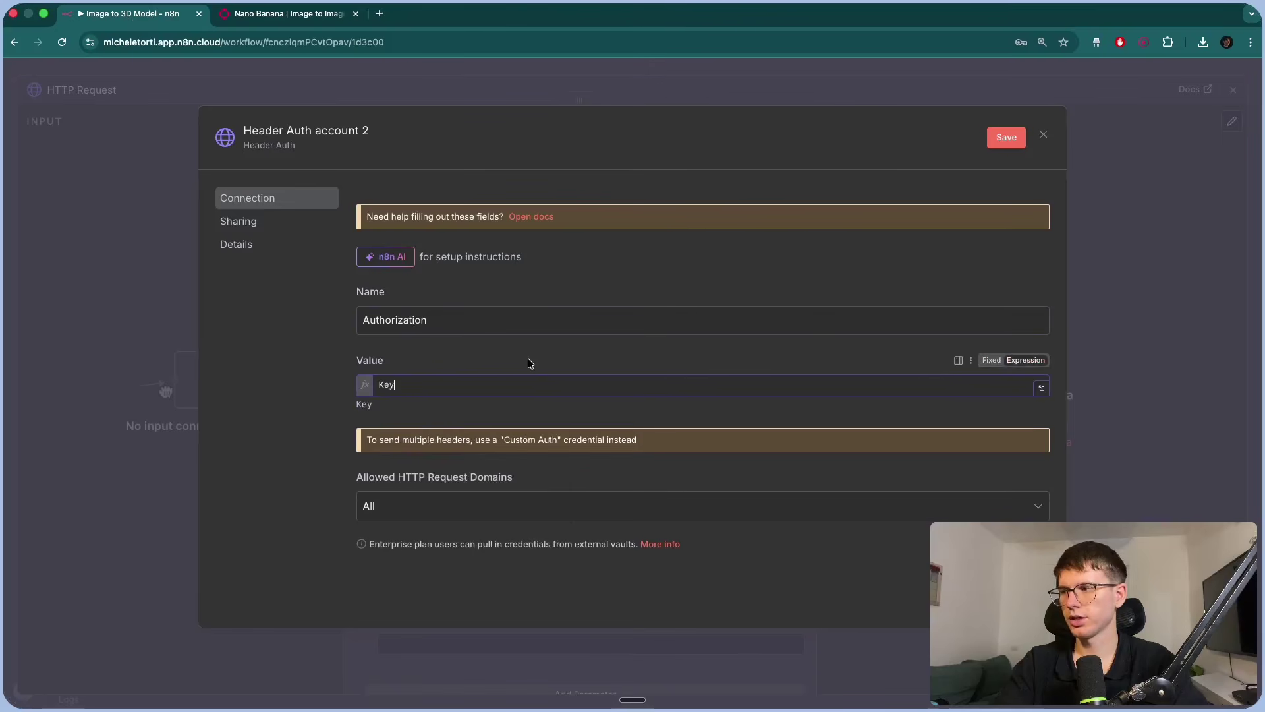
Back on the fal.ai docs, reset the page zoom and open the account menu.
click(284, 13)
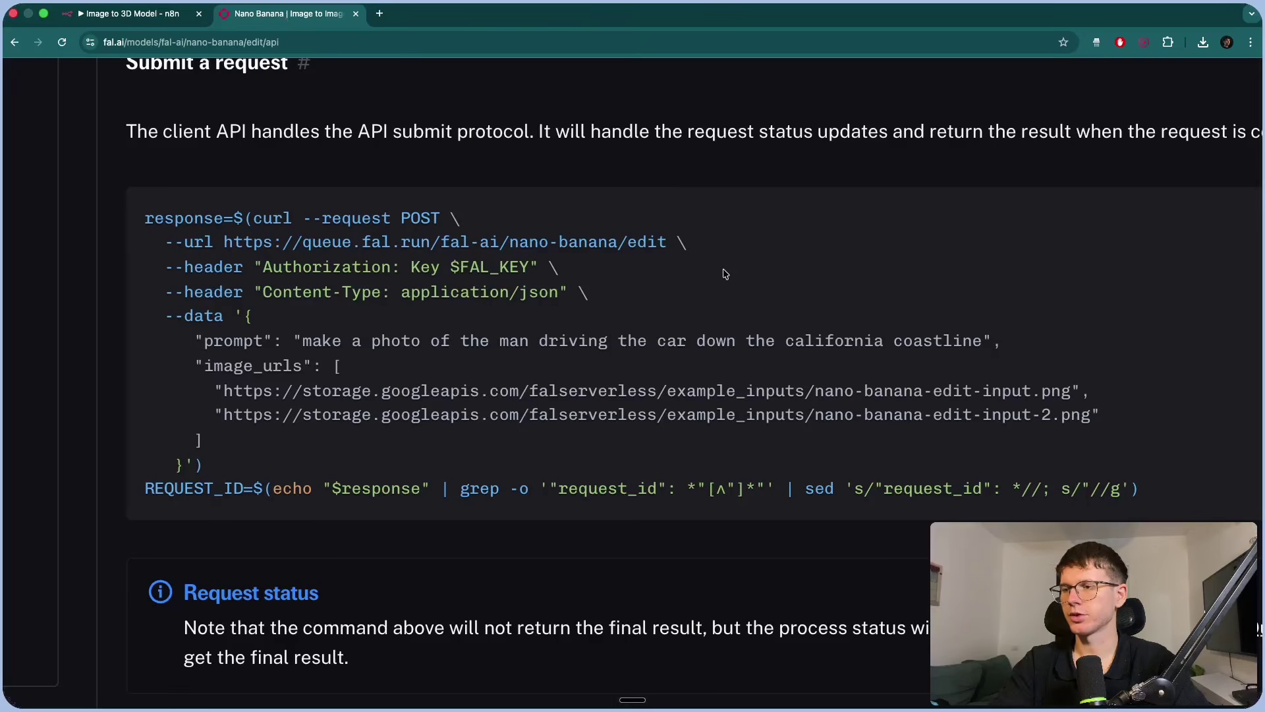
key(super+0)
scroll(1115, 125, up, 6)
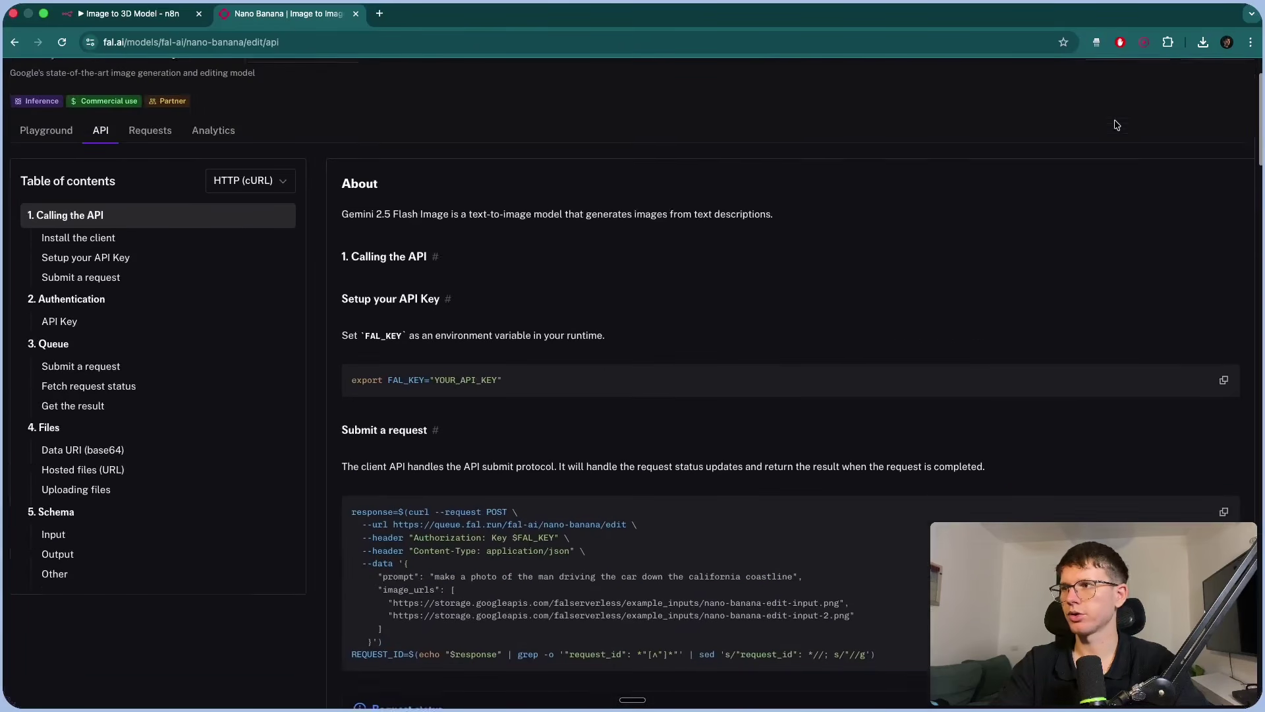
click(1248, 103)
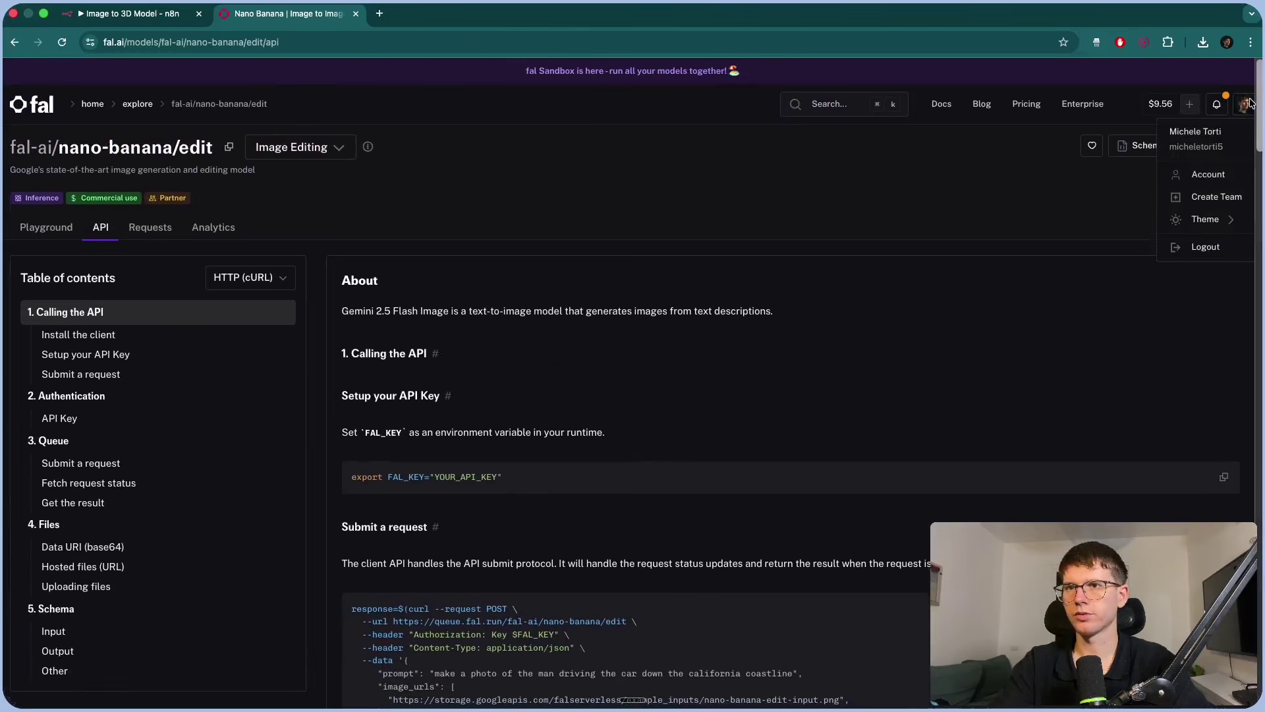
Create a fal.ai API key described as 'test' and copy it.
right_click(1179, 174)
click(1055, 173)
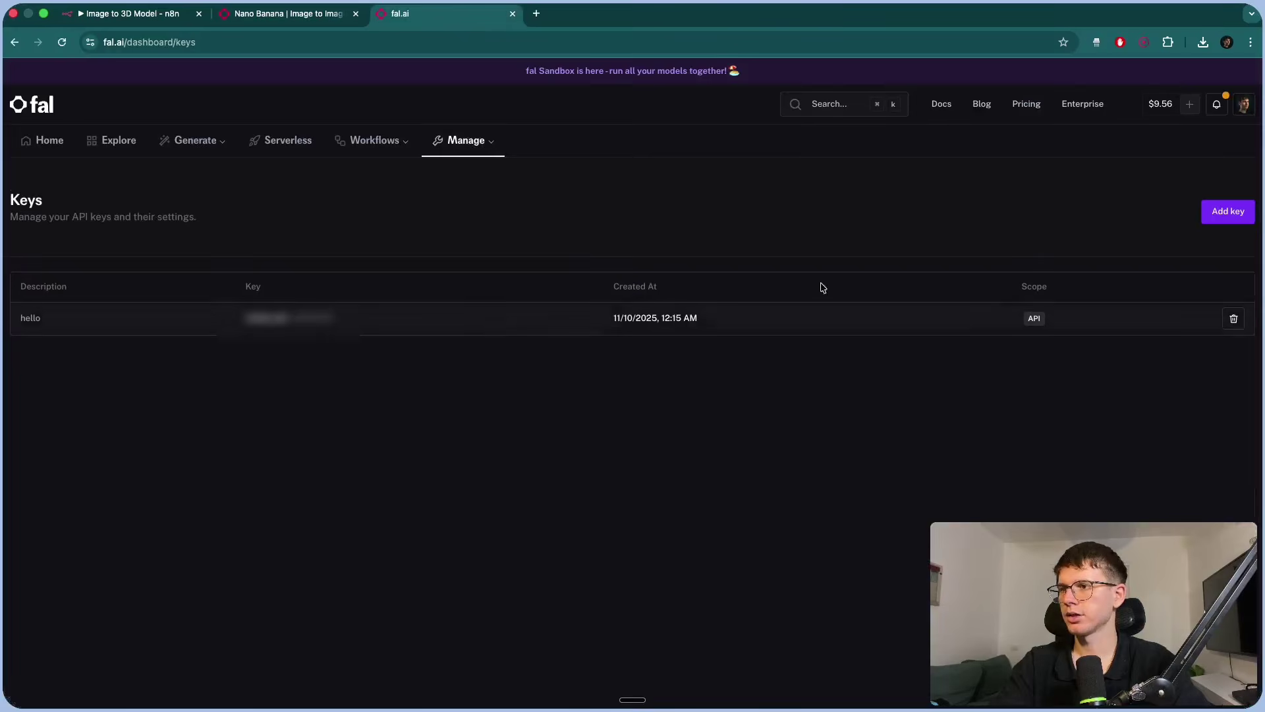
click(1216, 216)
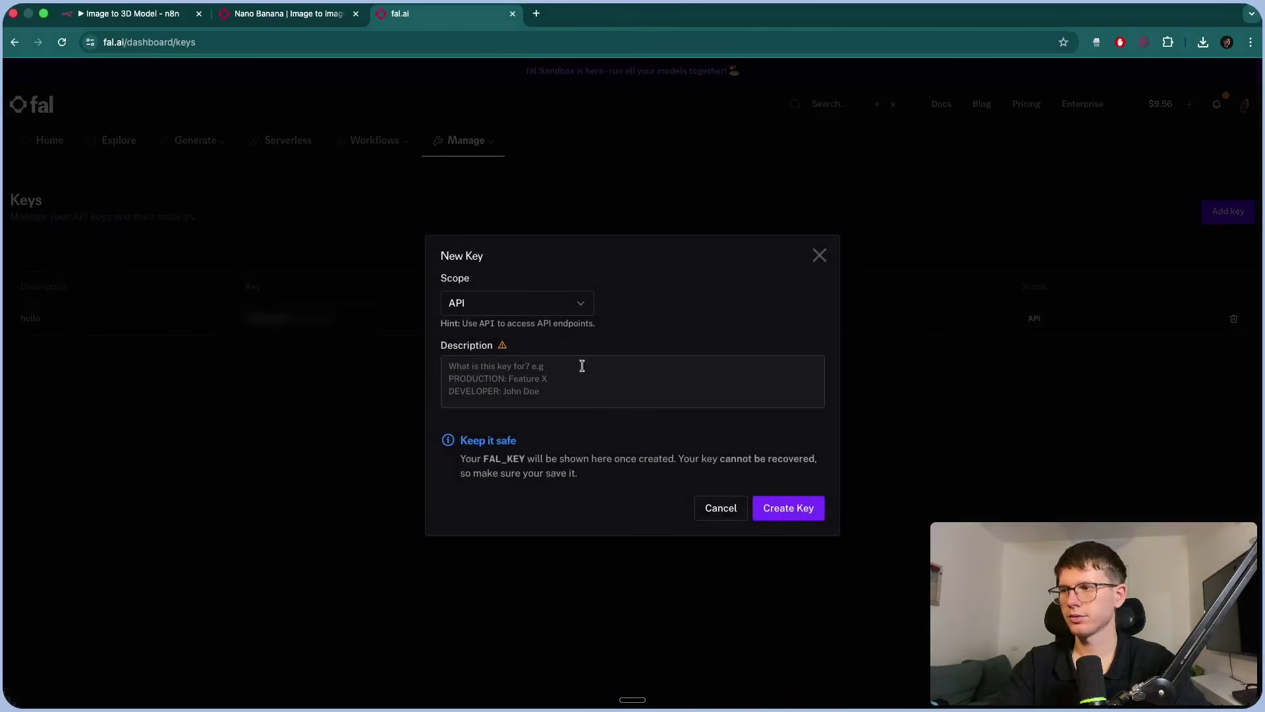
click(534, 375)
text(test)
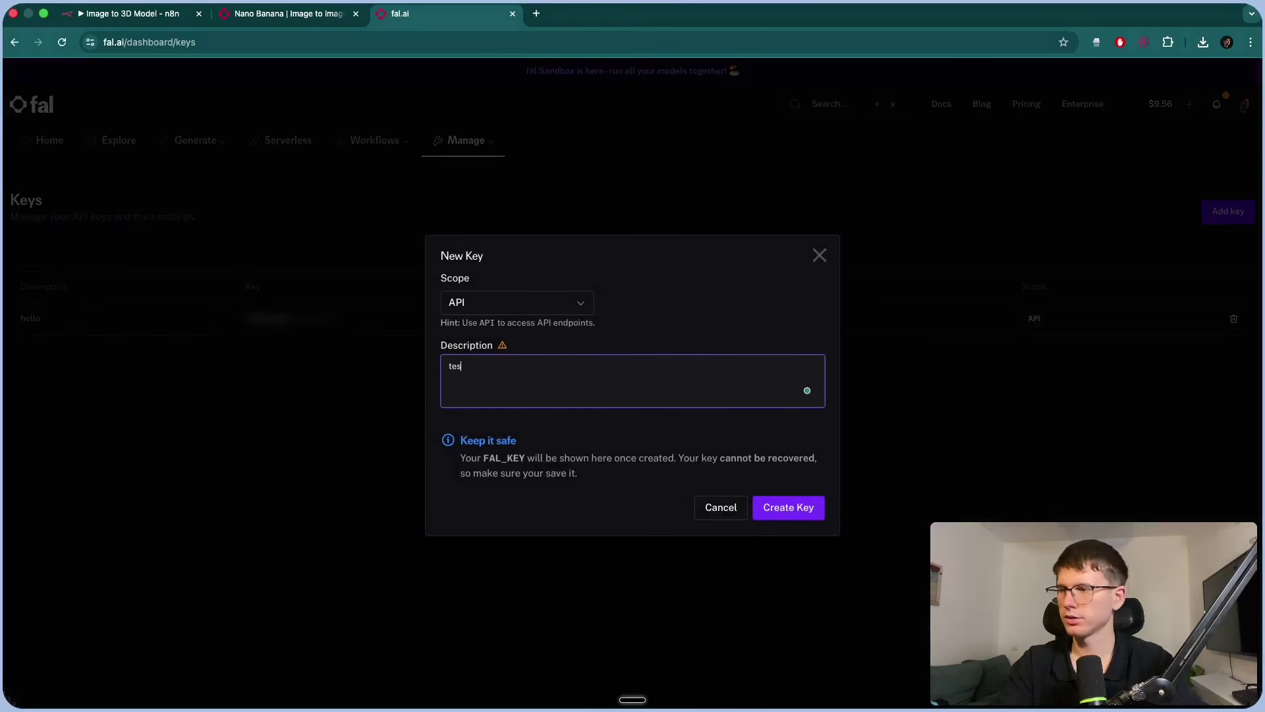
click(789, 511)
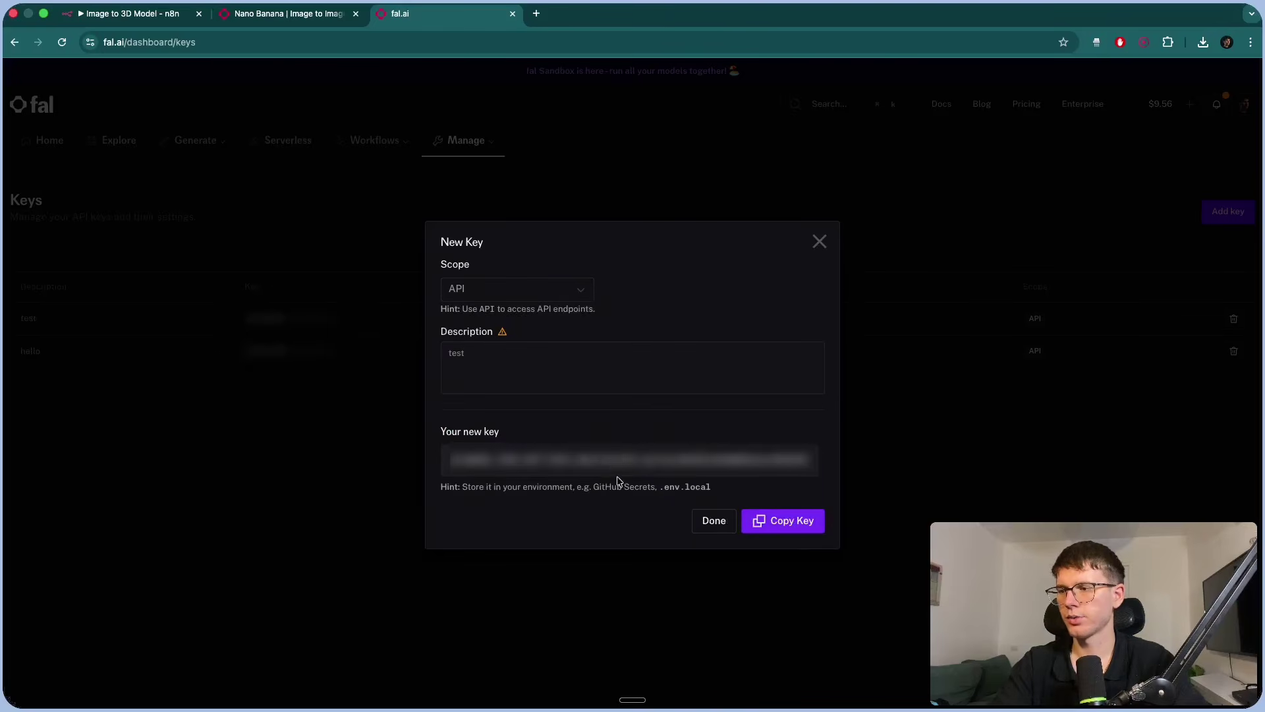
click(782, 524)
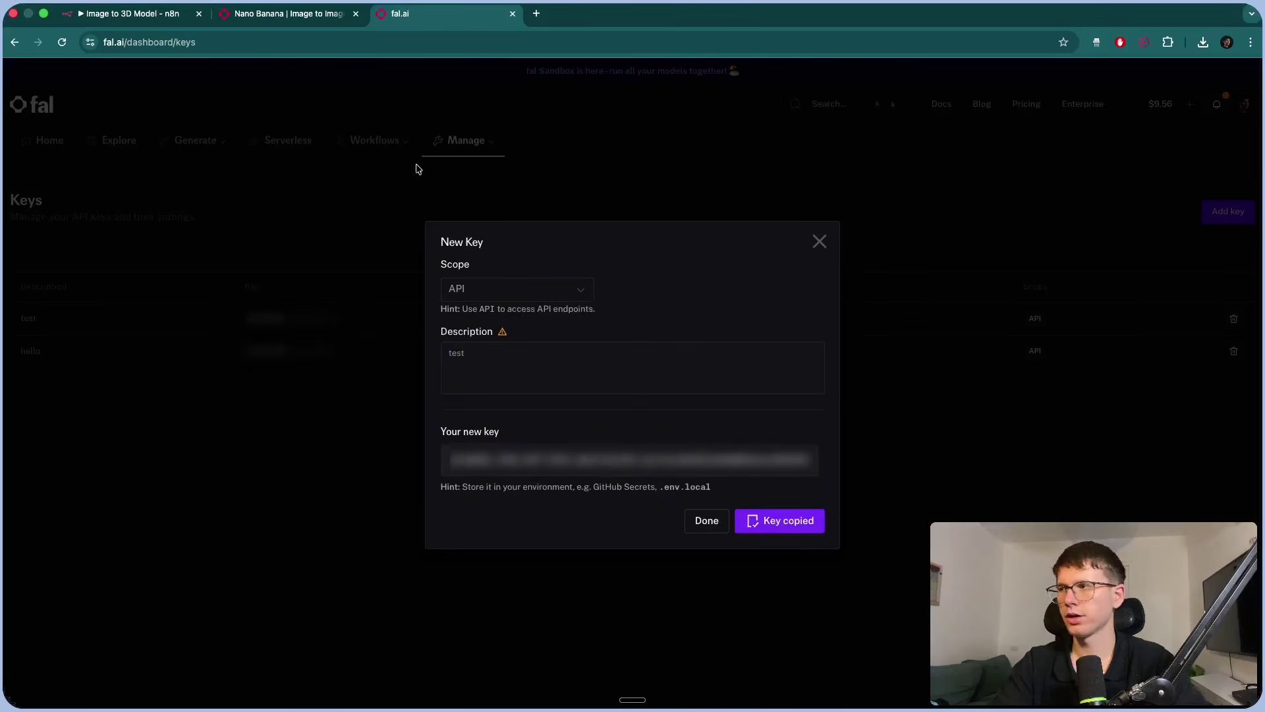
Paste the API key into n8n's credential Value and rename the credential 'fal.ai test'.
click(113, 27)
click(497, 385)
key(ctrl+v)
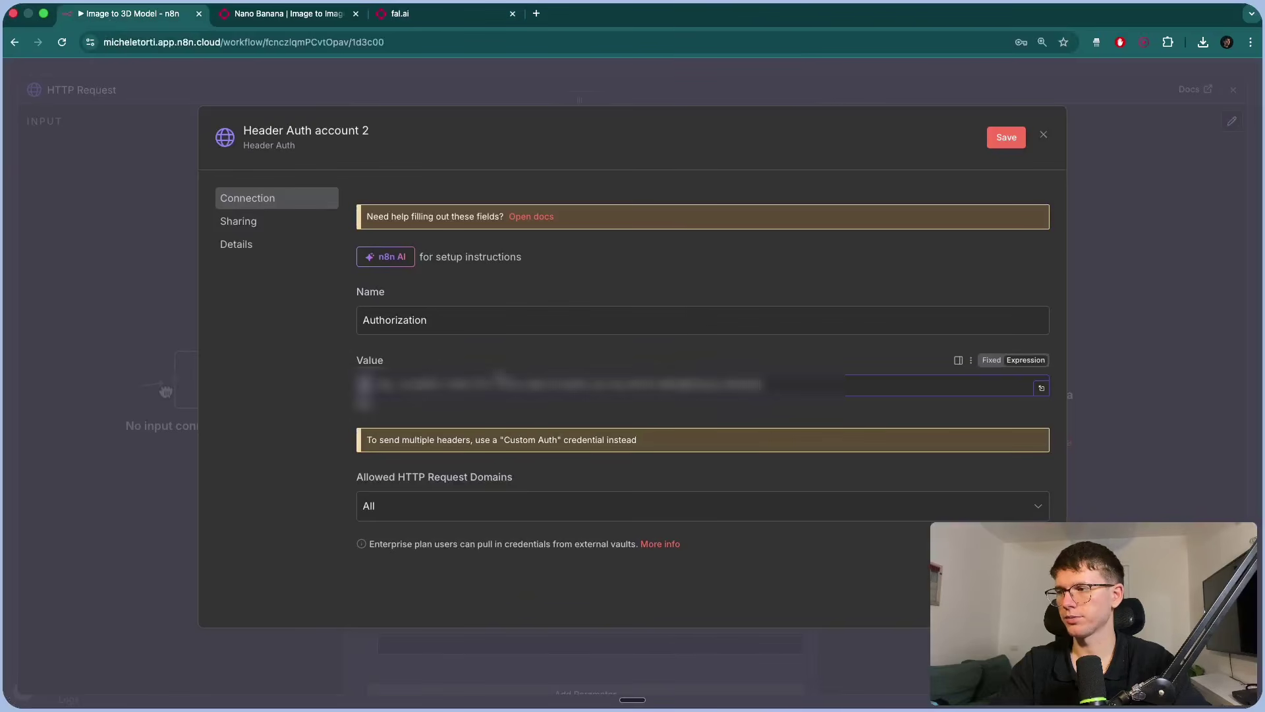
click(320, 130)
text(fal.ai test)
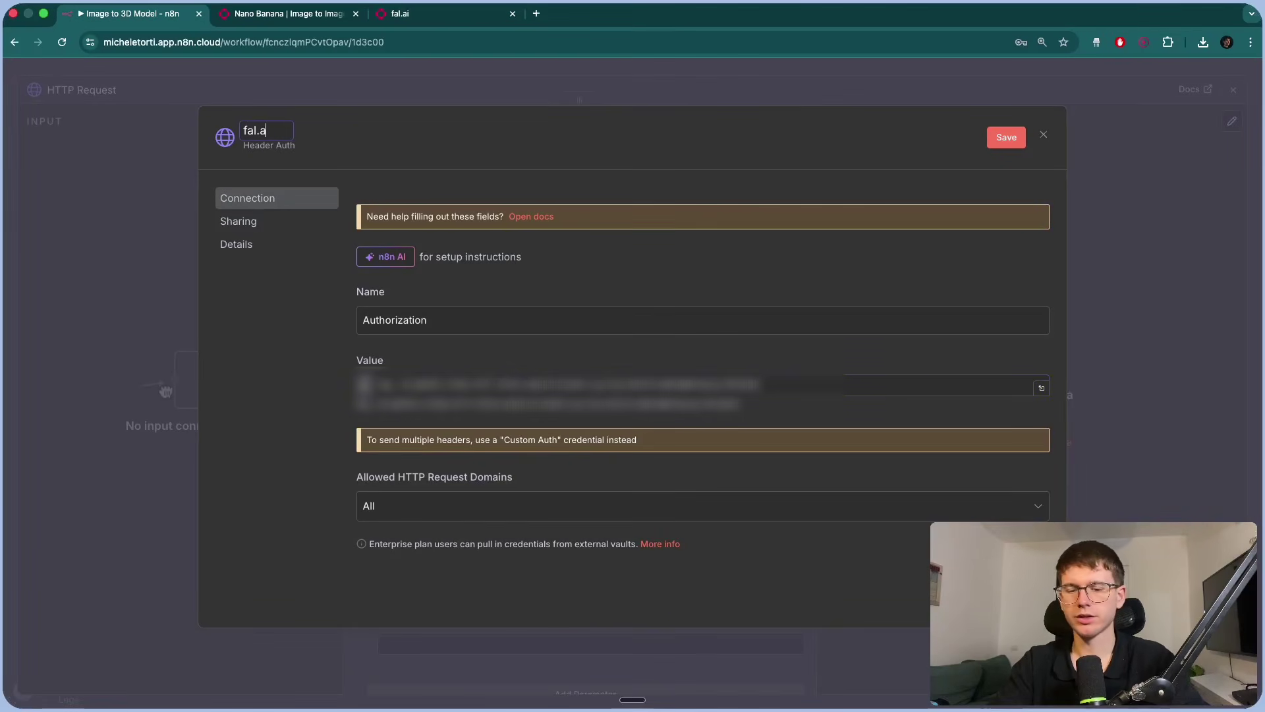
click(1045, 135)
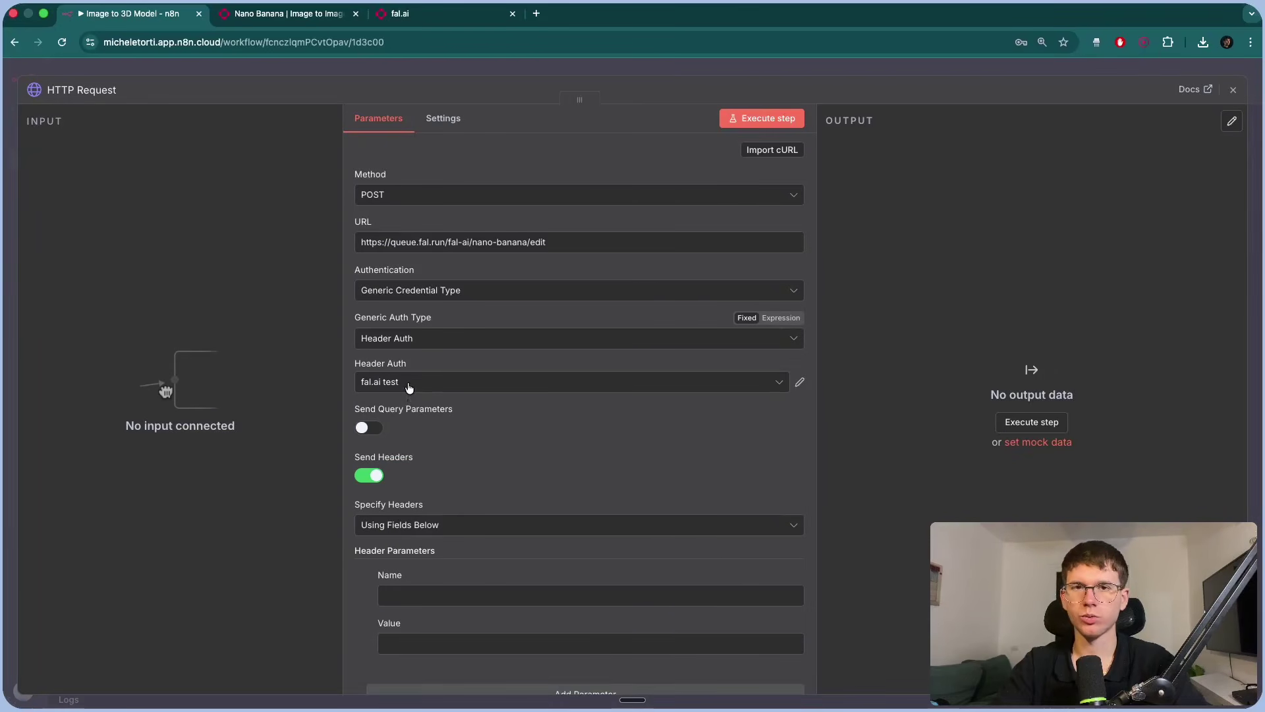
Reset authentication, then pick Generic Credential Type > Header Auth with the 'fal.ai test' credential.
scroll(428, 427, down, 5)
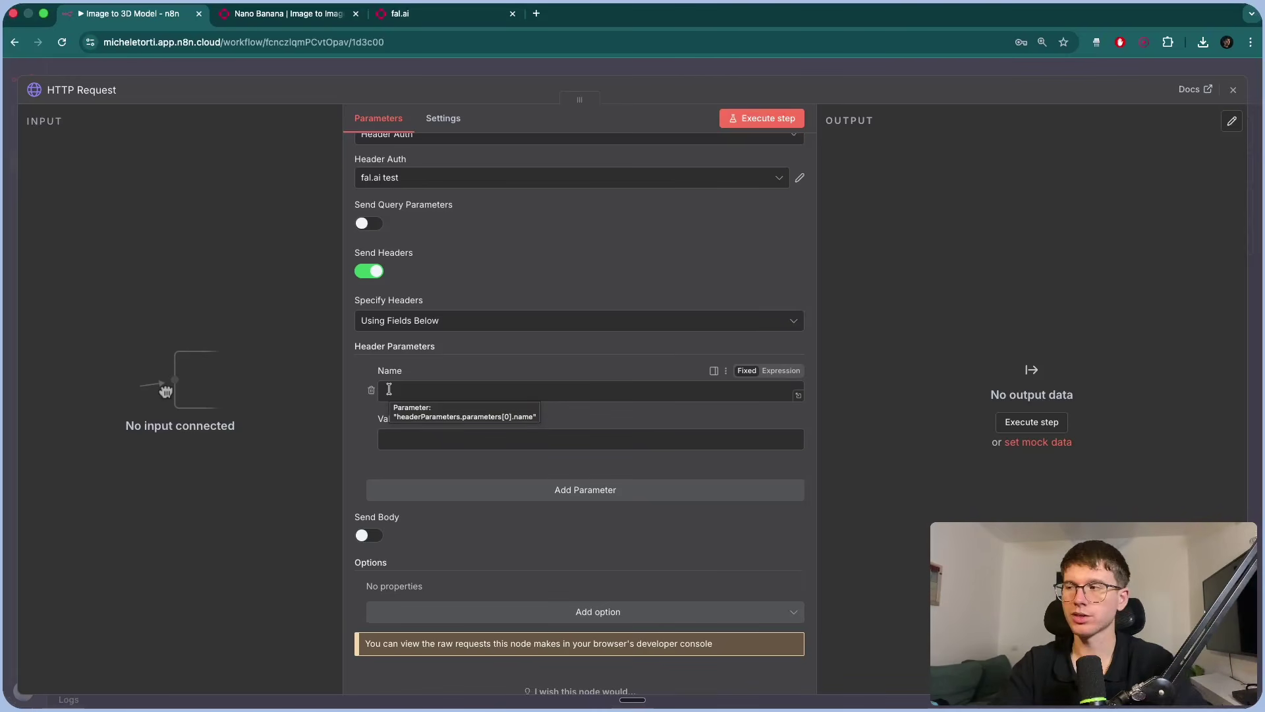
scroll(388, 389, up, 3)
click(419, 239)
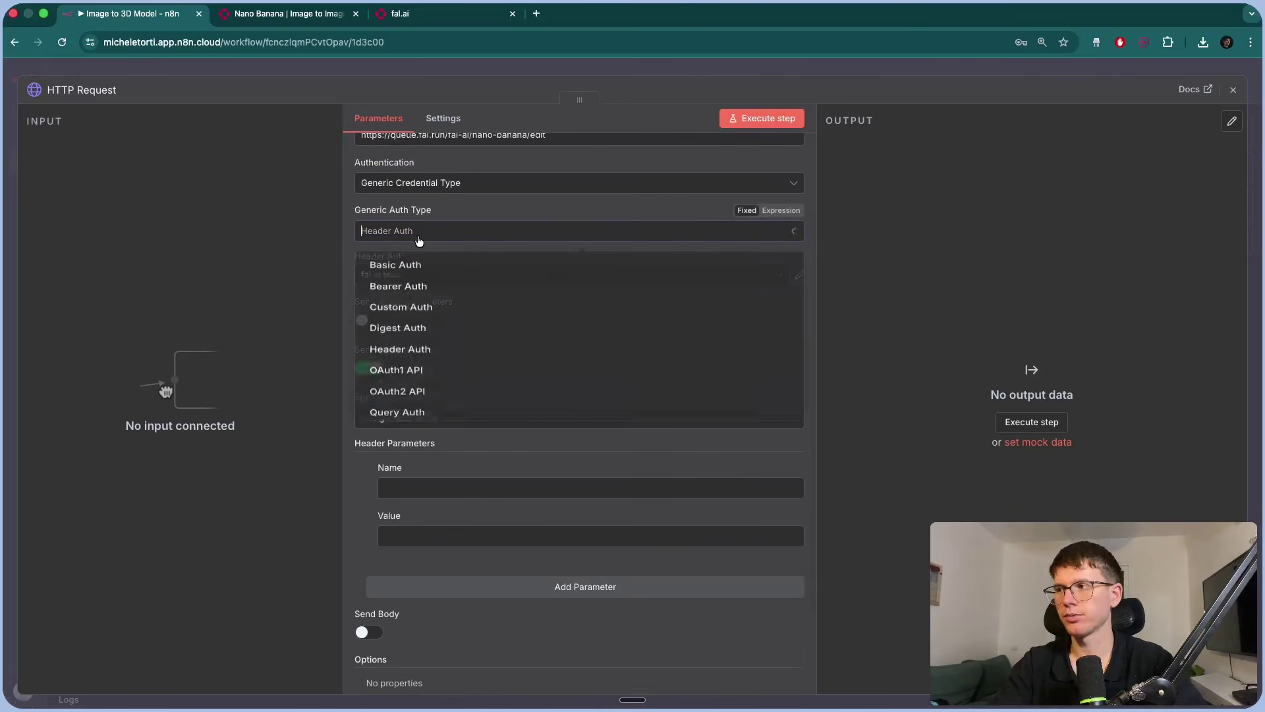
click(408, 183)
click(403, 214)
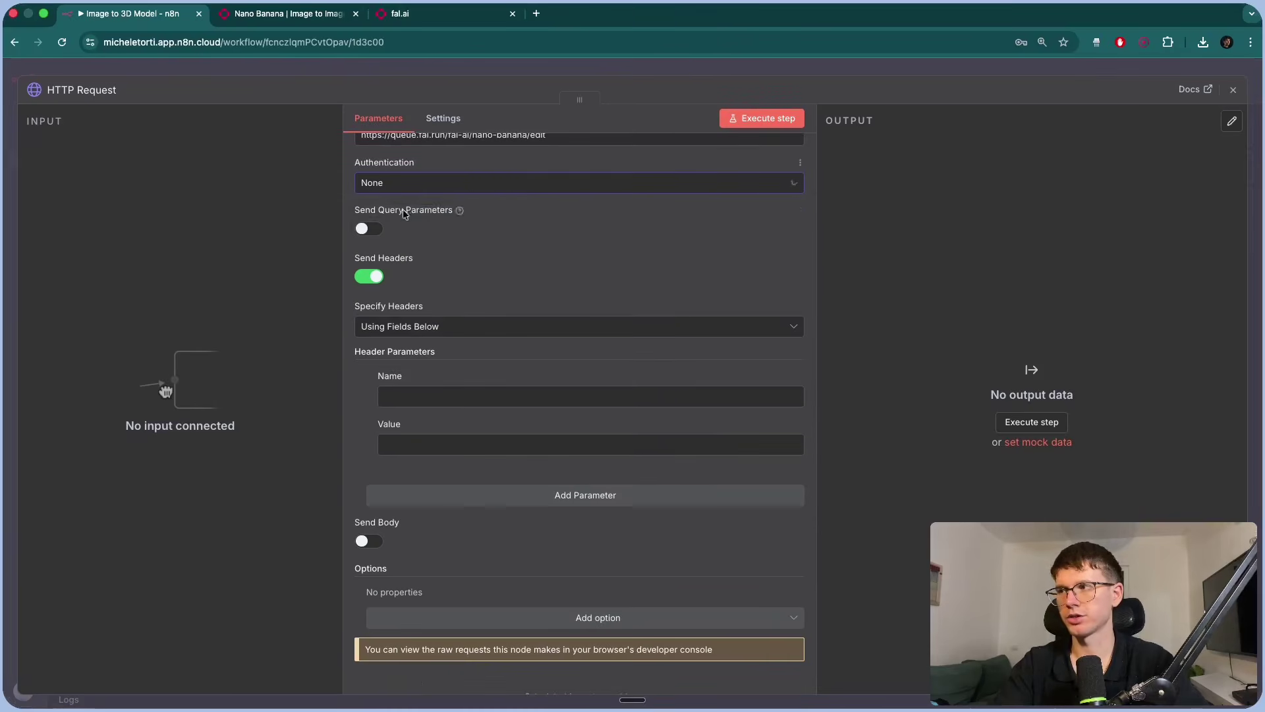
click(433, 182)
click(425, 277)
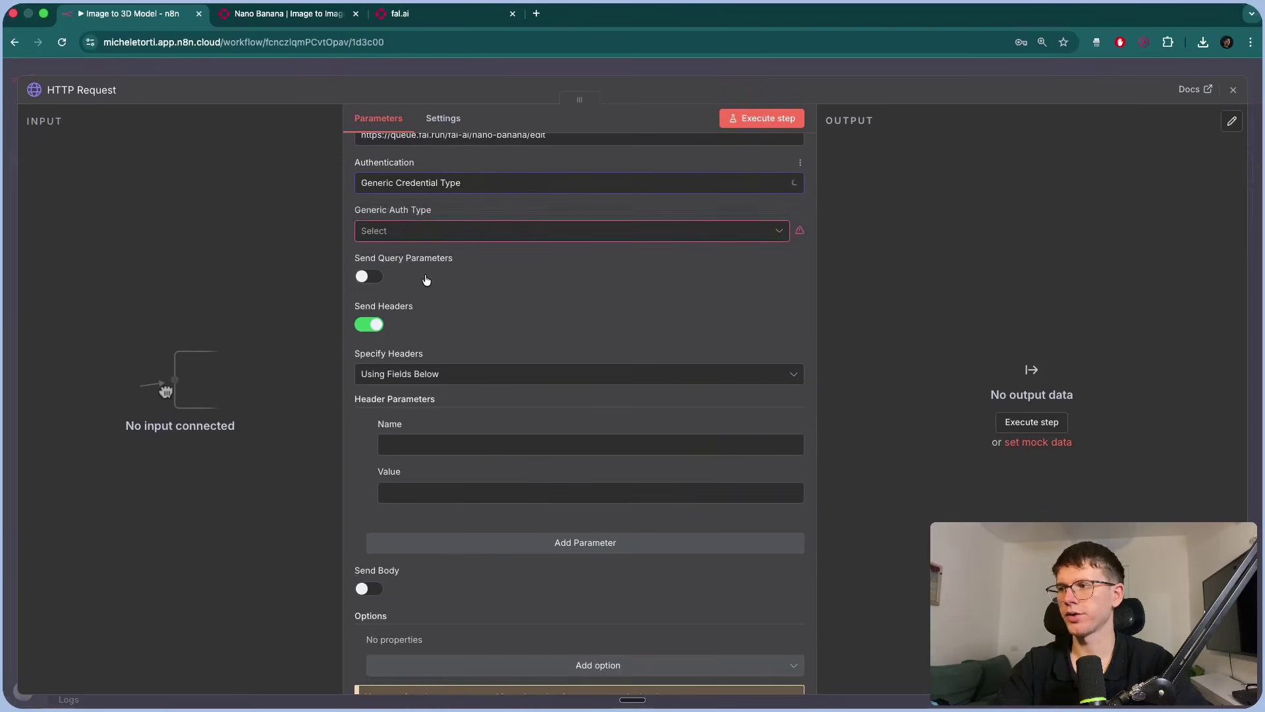
click(422, 230)
click(400, 366)
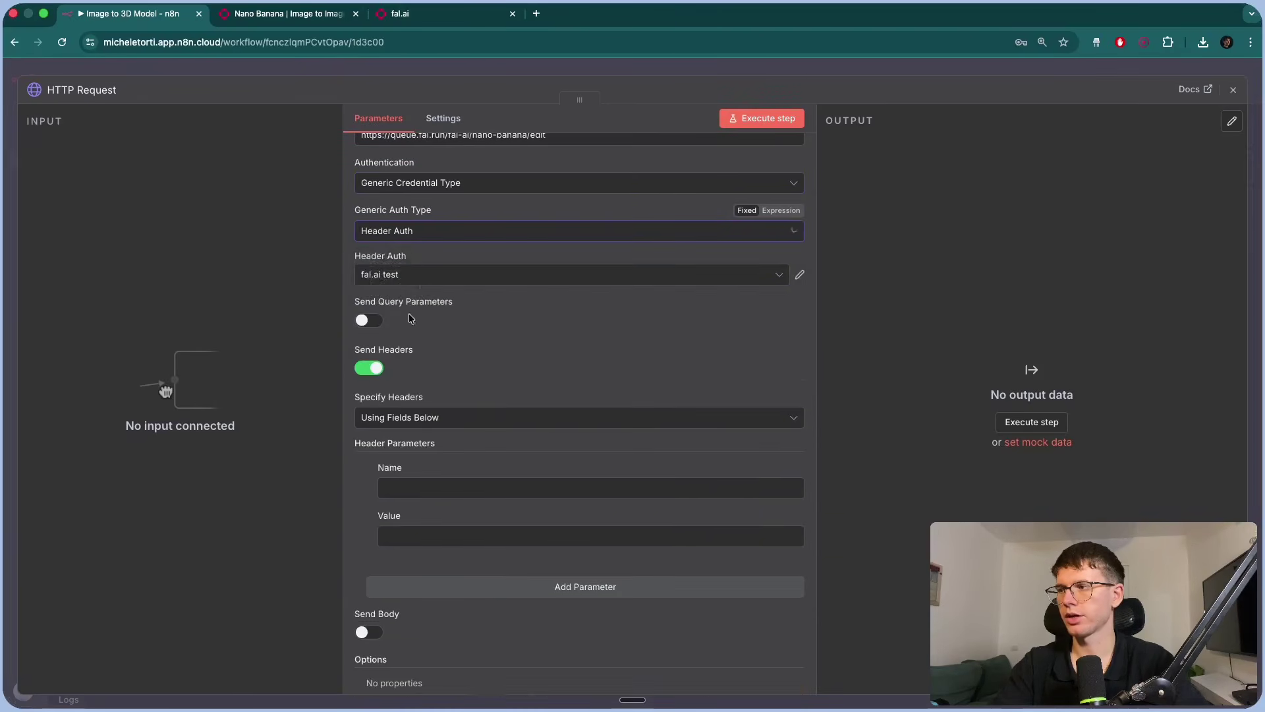
click(401, 275)
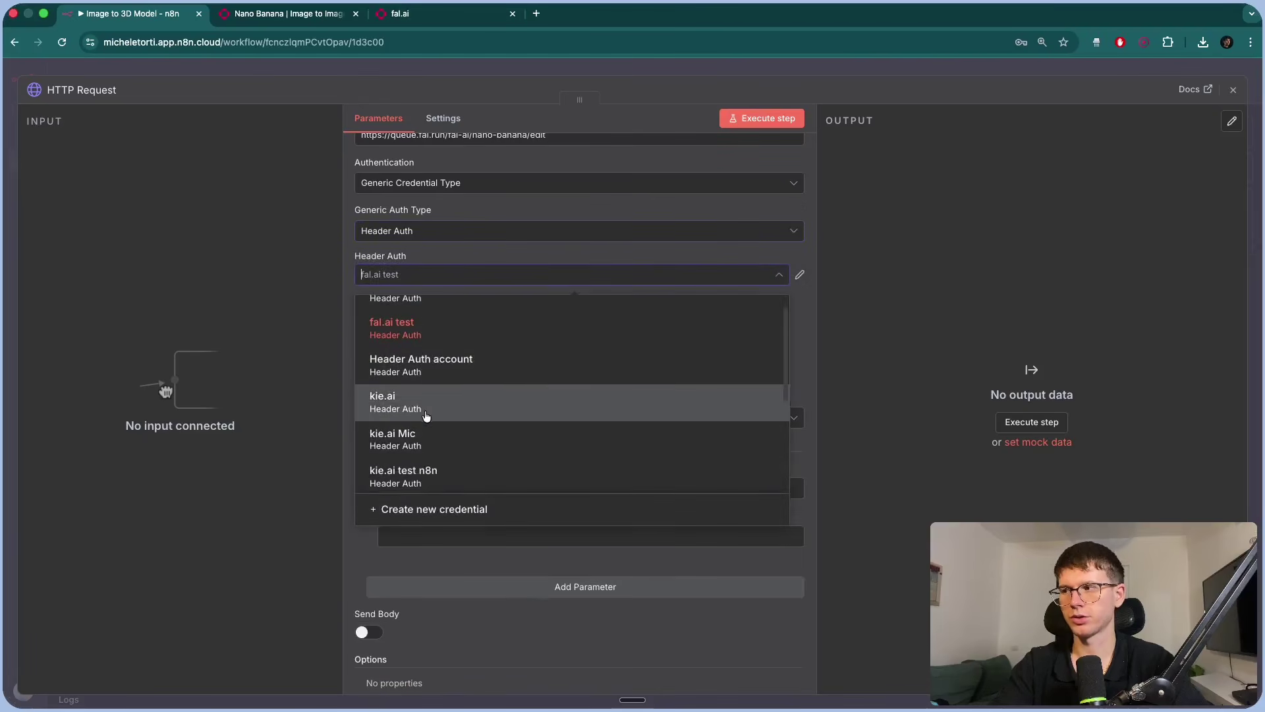
click(323, 392)
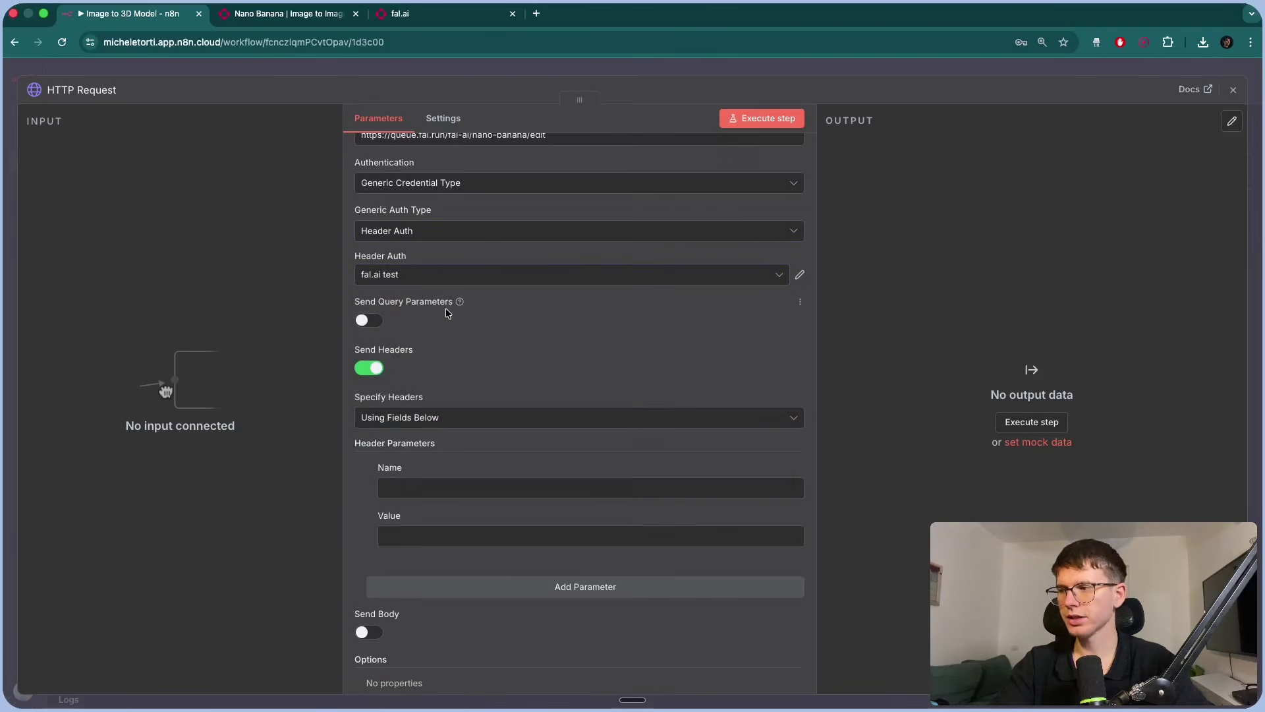
Delete the empty header parameter row and return to the fal.ai docs.
scroll(371, 422, down, 2)
click(371, 422)
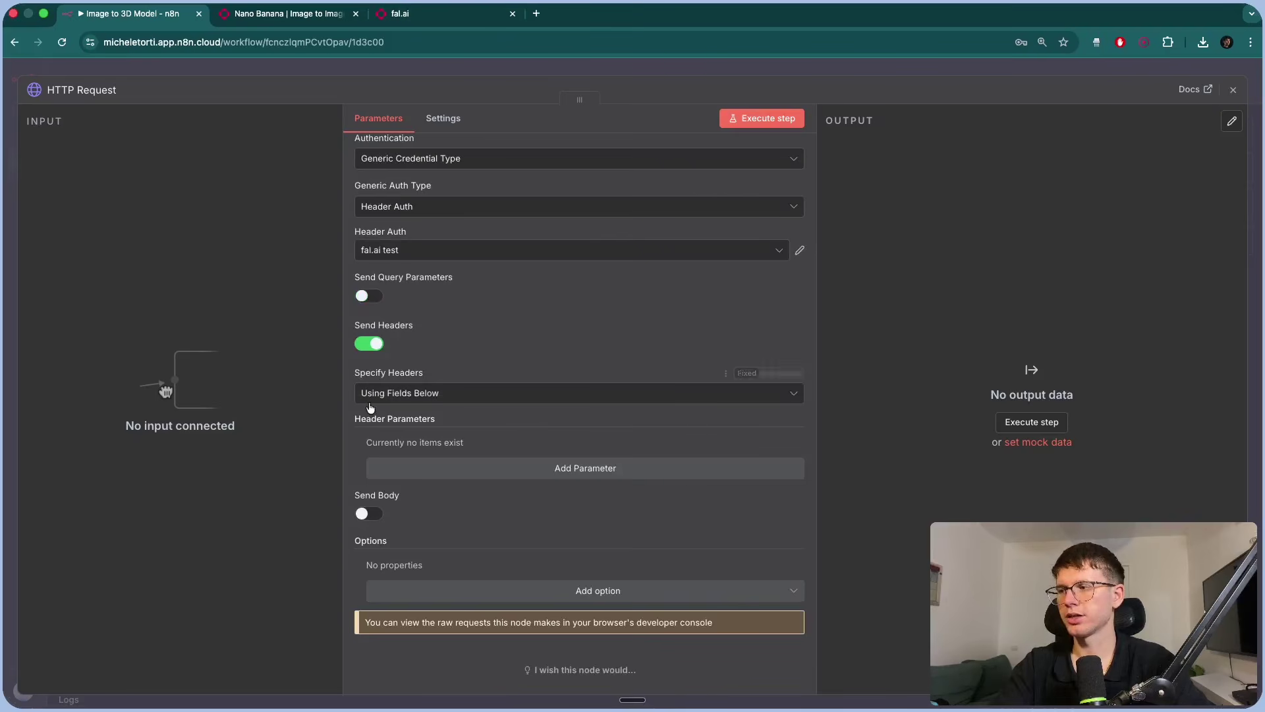
click(298, 18)
Add a header with Name Content-Type and Value application/json, copied from fal.ai's example.
scroll(505, 553, down, 5)
scroll(452, 358, up, 5)
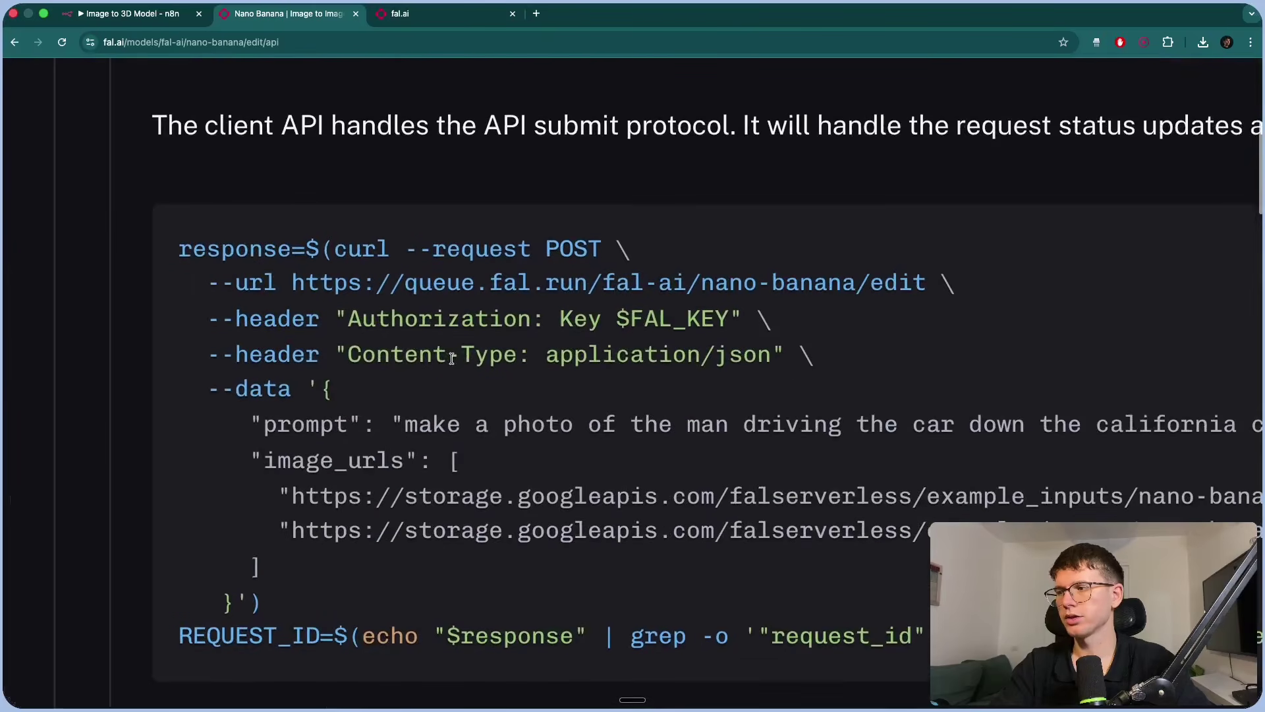
drag(475, 356, 413, 354)
key(super+c)
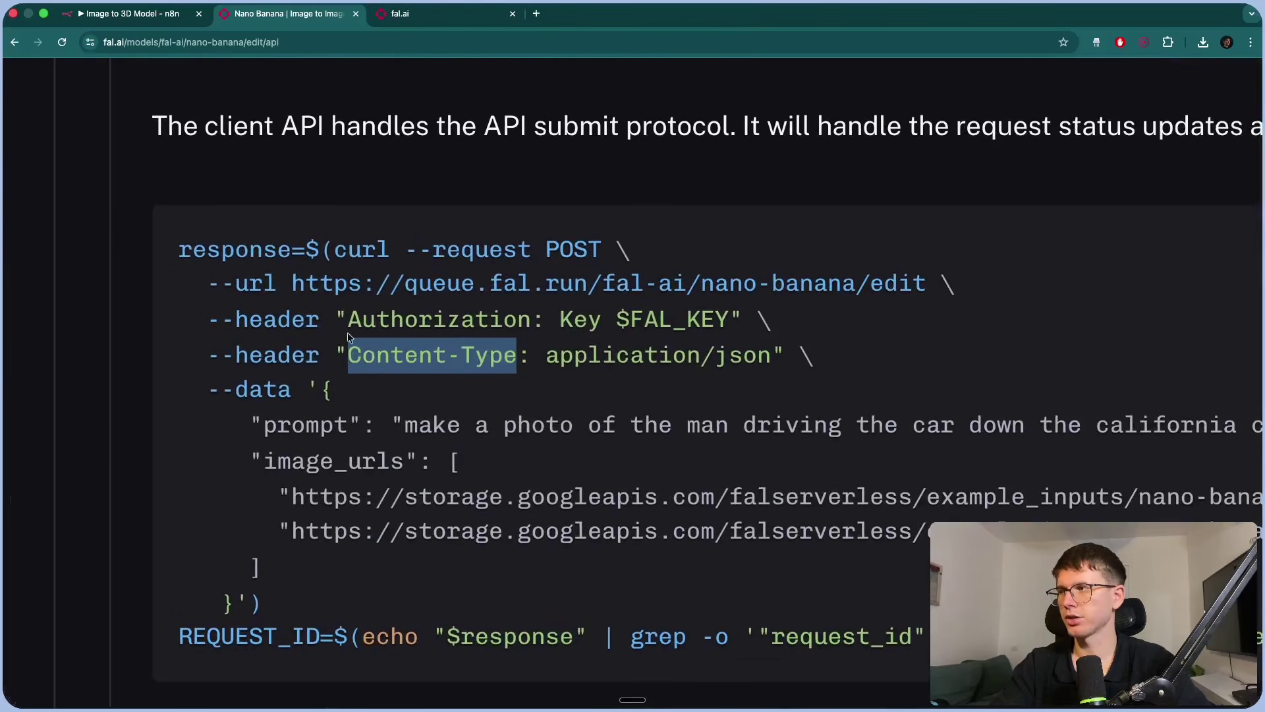
click(158, 8)
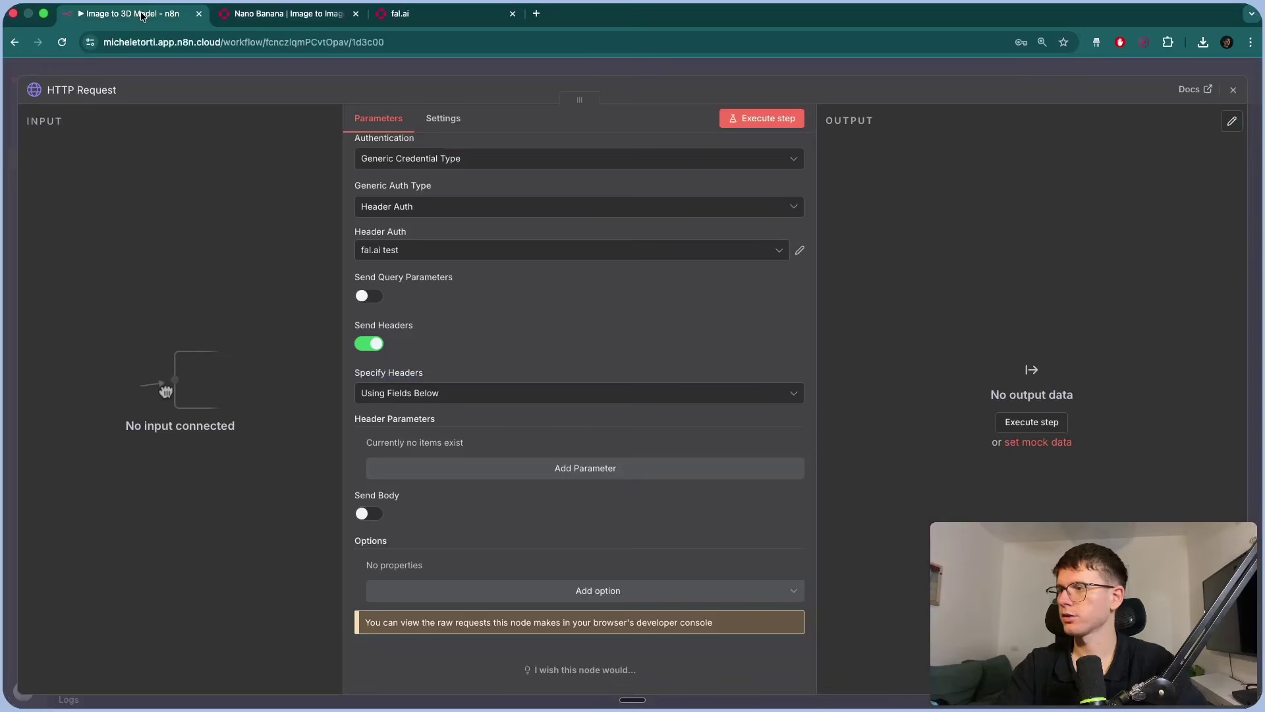
click(413, 463)
click(470, 455)
key(super+v)
click(294, 14)
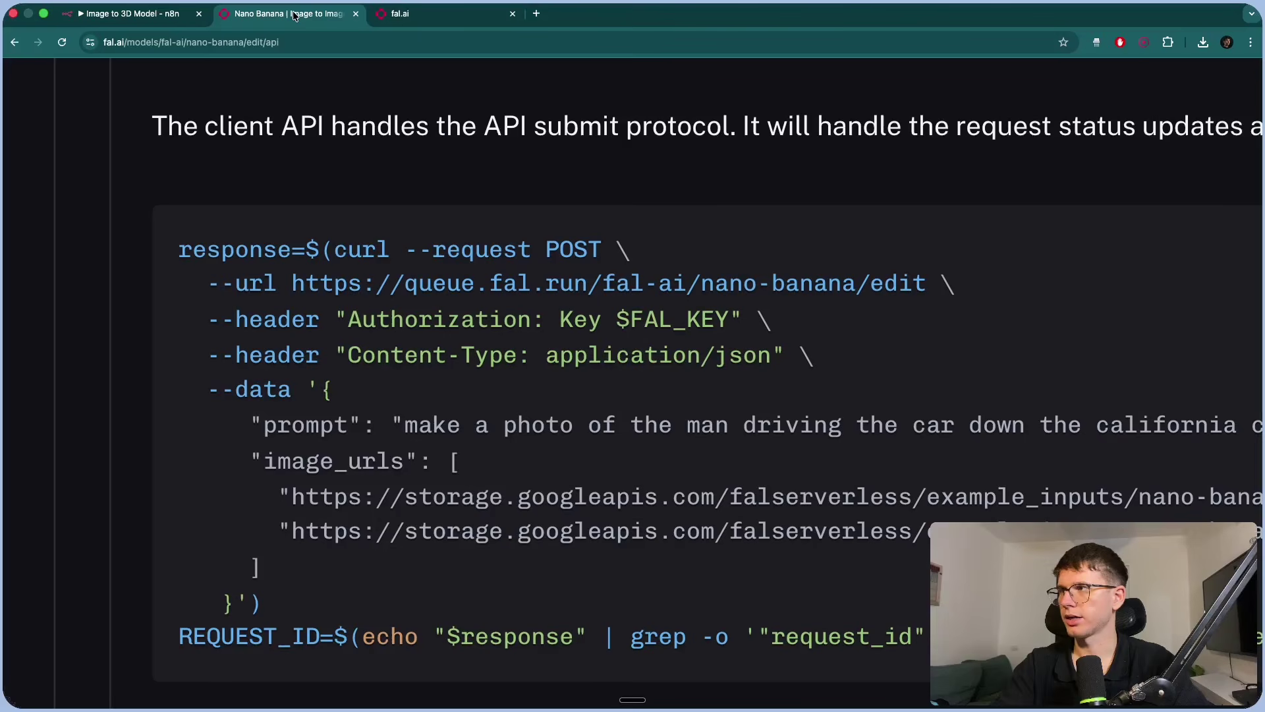
drag(549, 359, 766, 356)
key(super+c)
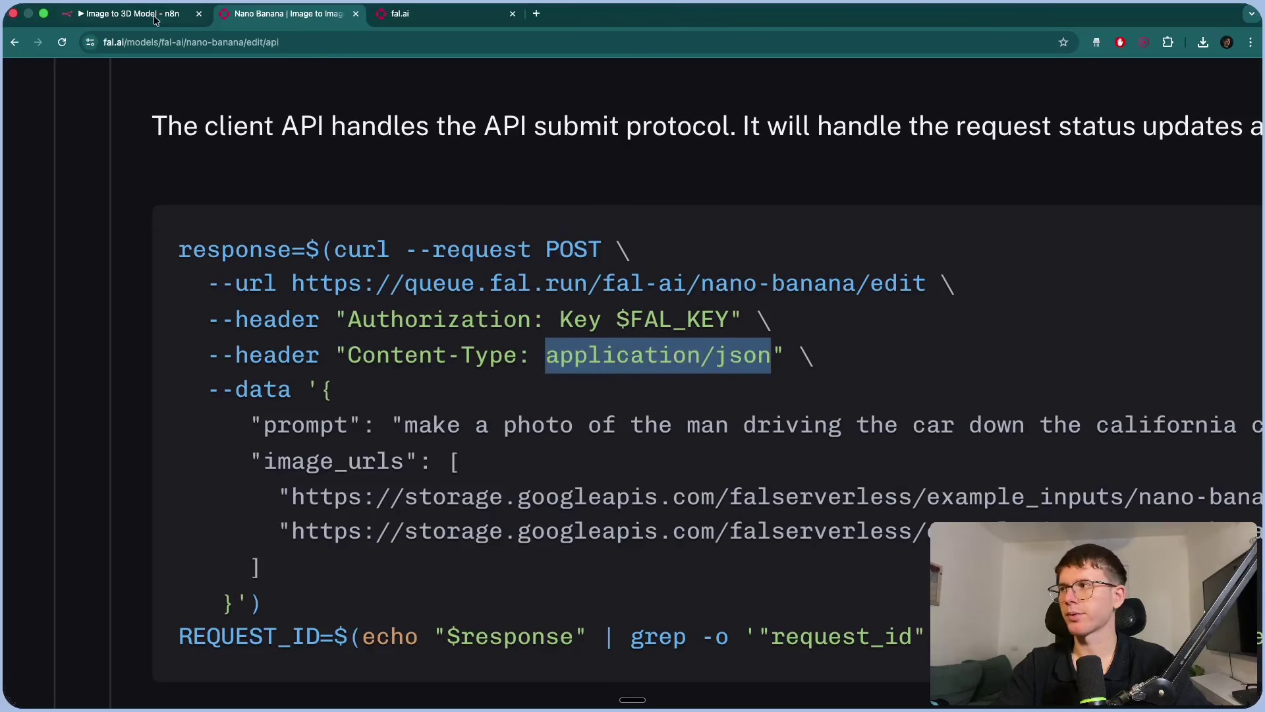
click(155, 20)
click(457, 511)
key(super+v)
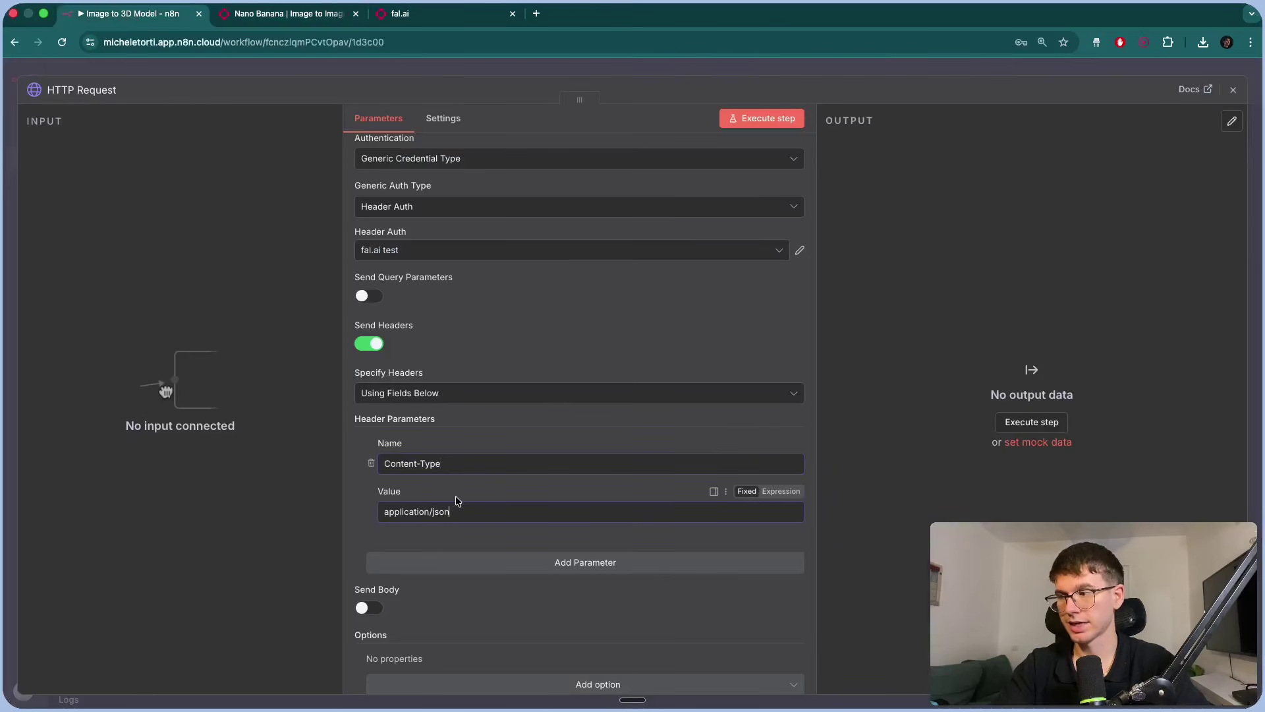
Copy the example JSON request body from the fal.ai docs.
click(278, 16)
scroll(514, 260, down, 5)
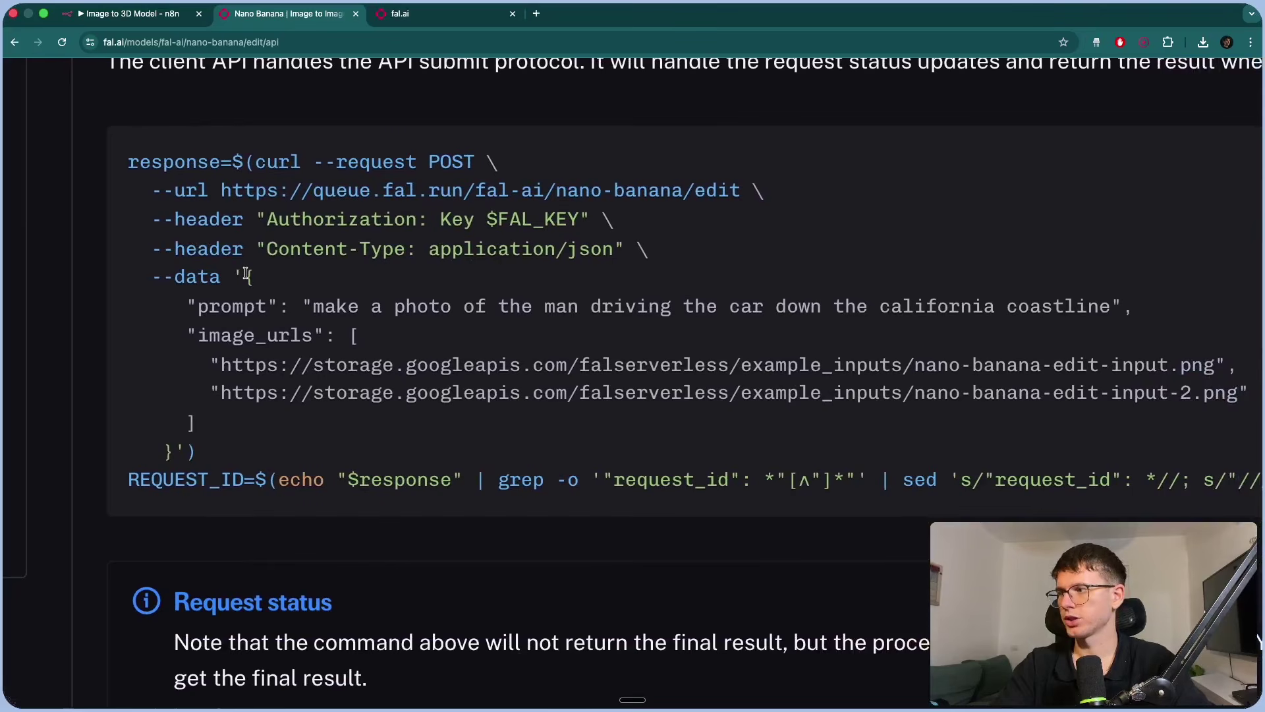
drag(245, 274, 172, 445)
key(super+c)
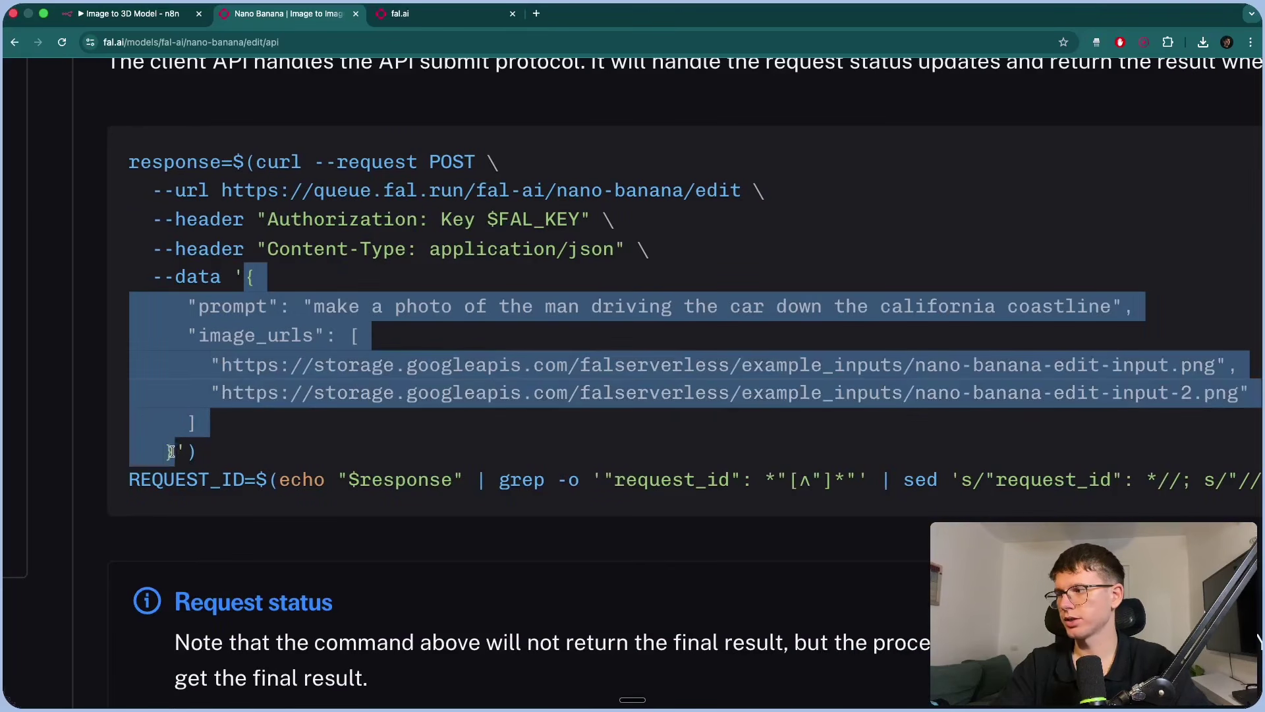
click(146, 15)
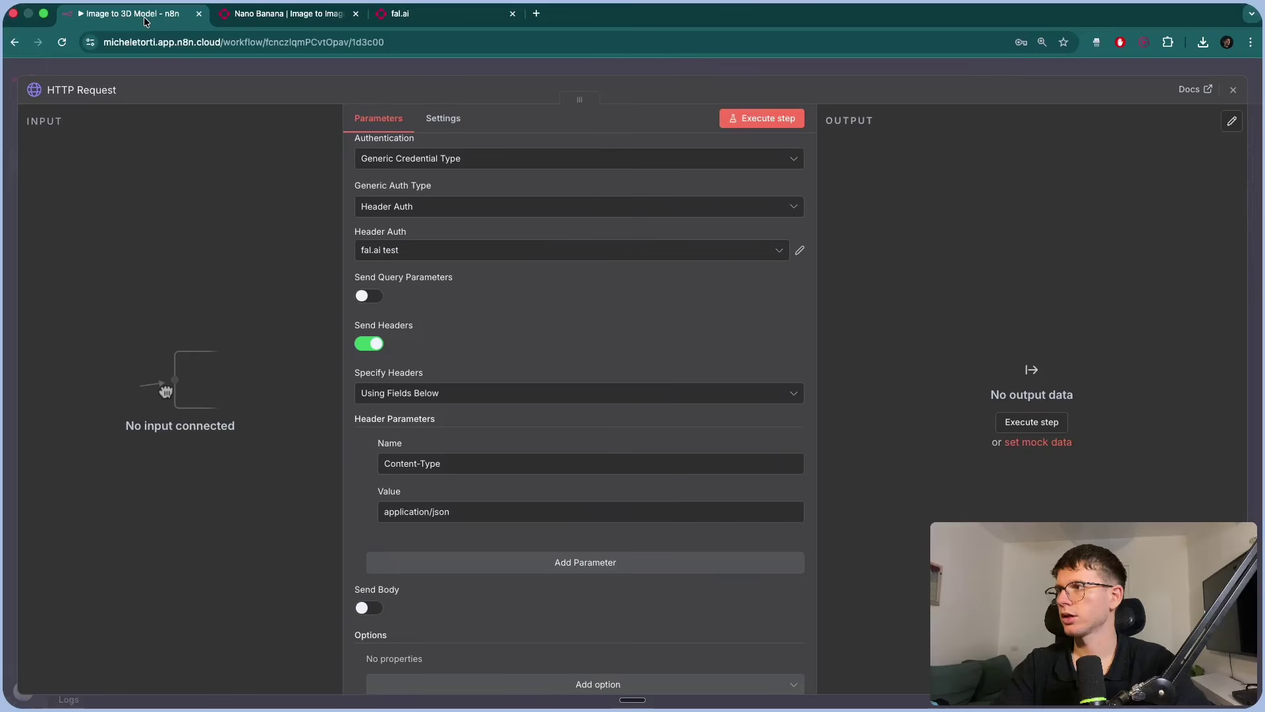
scroll(423, 347, down, 3)
Enable Send Body as JSON using raw JSON, and paste the example body.
click(367, 511)
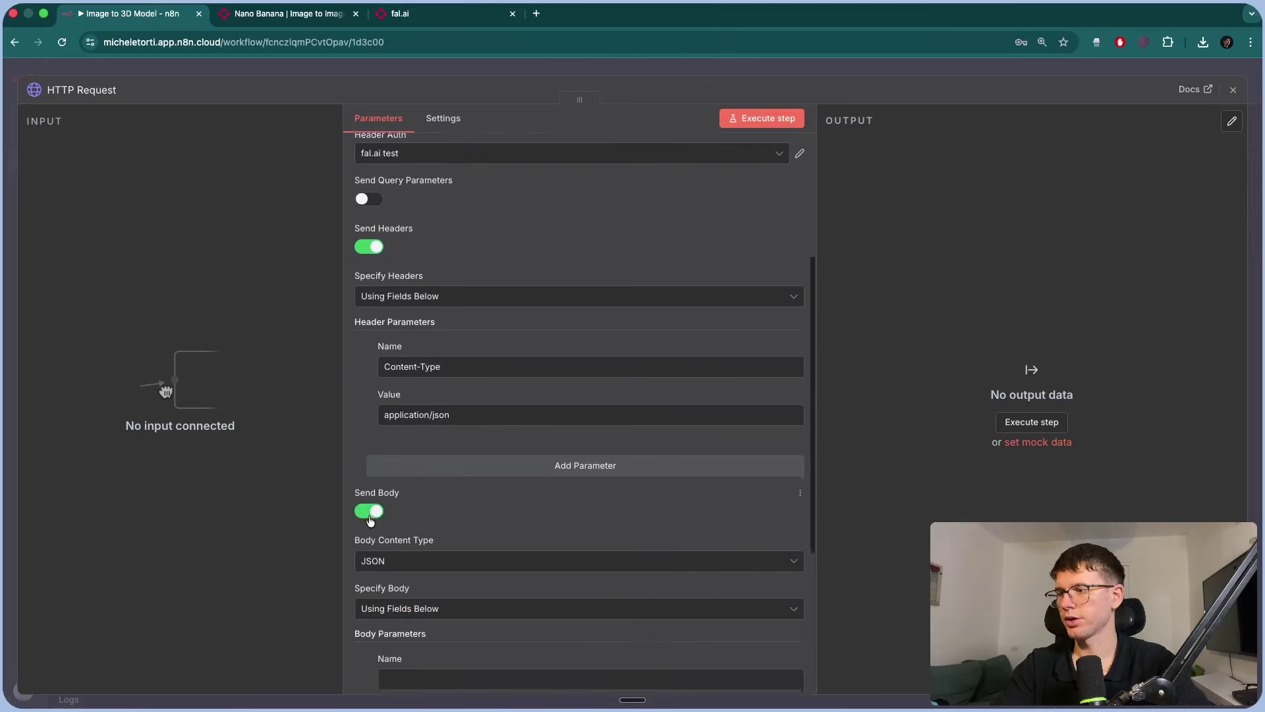
scroll(407, 482, down, 5)
click(410, 398)
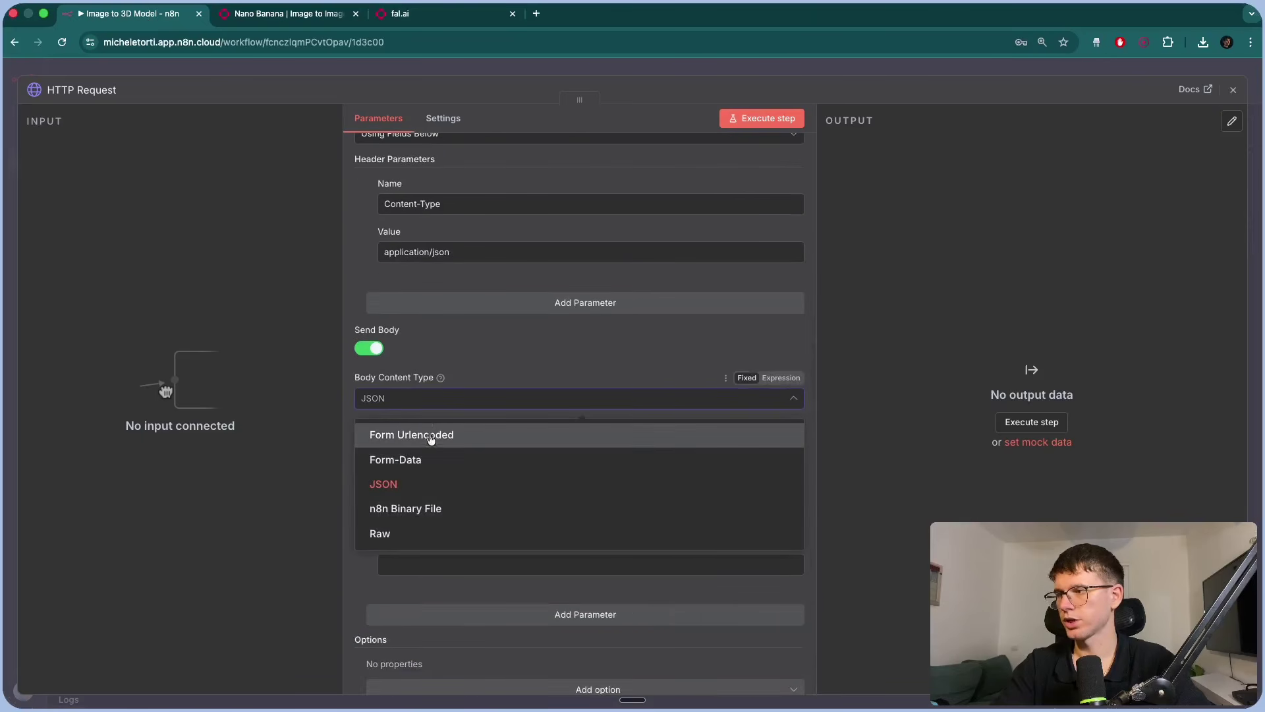
click(460, 370)
click(397, 447)
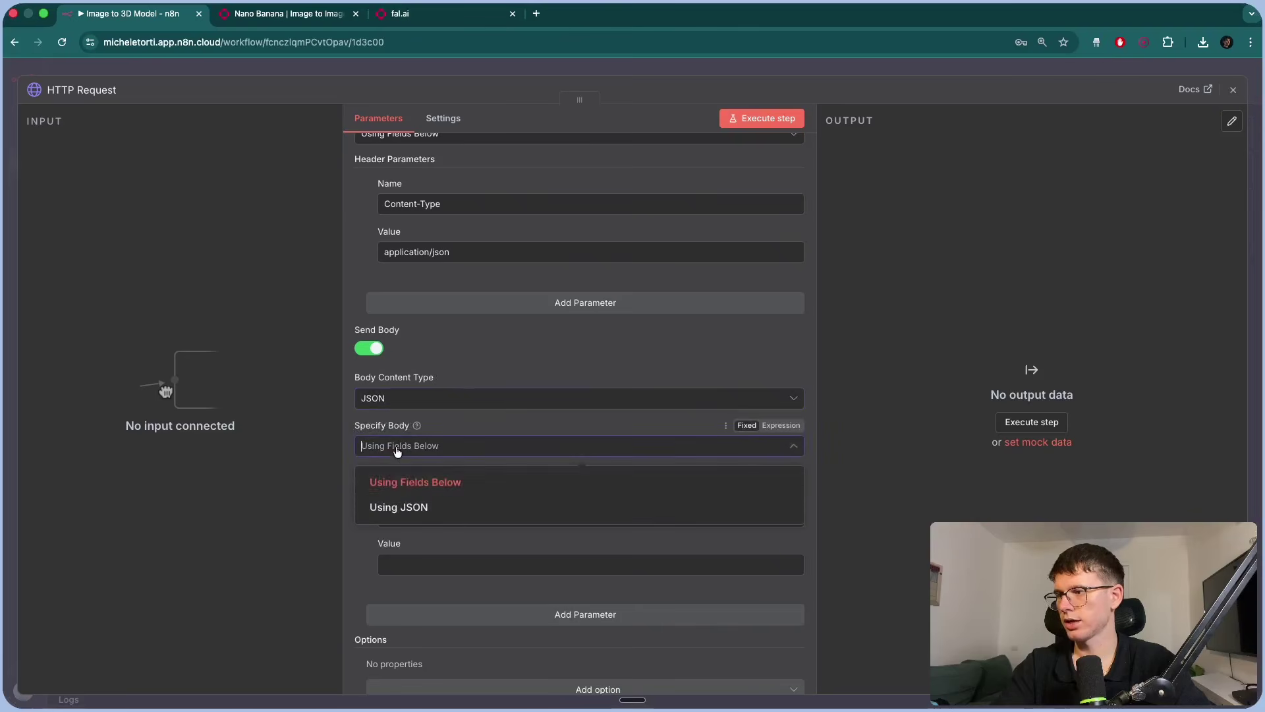
click(404, 506)
click(430, 491)
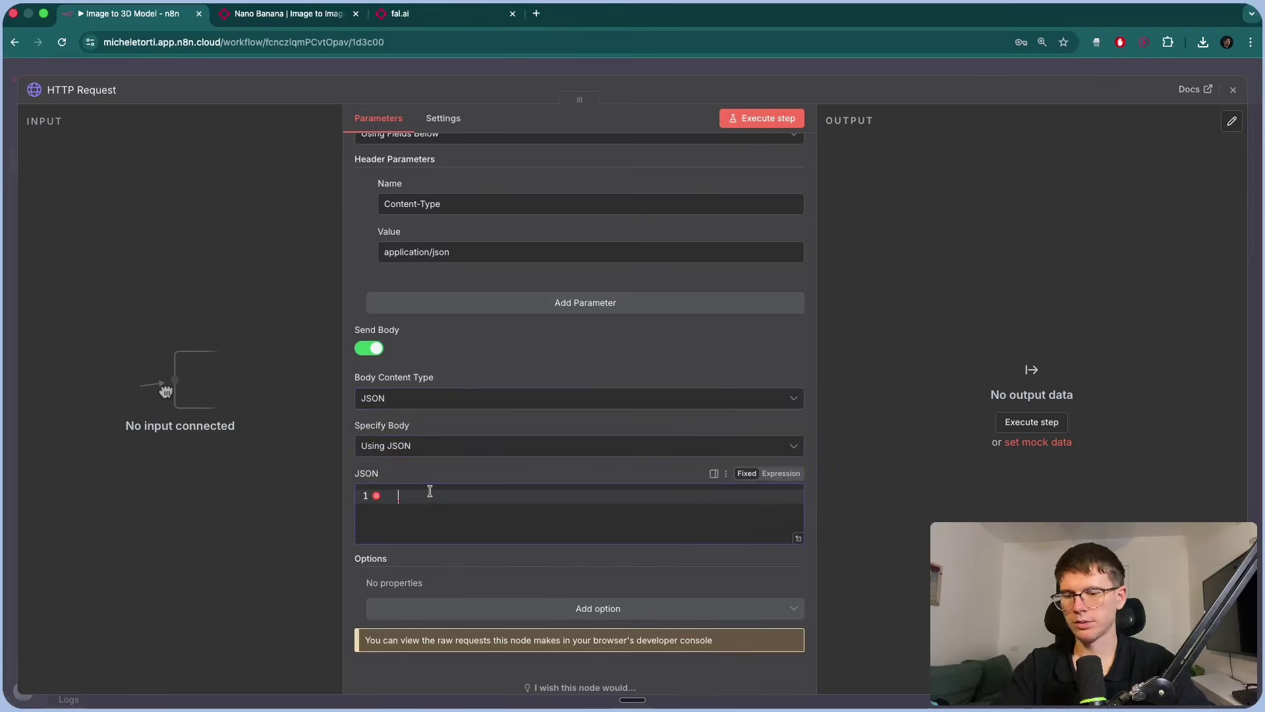
key(super+v)
Delete the second example image URL from the JSON body.
scroll(461, 495, down, 2)
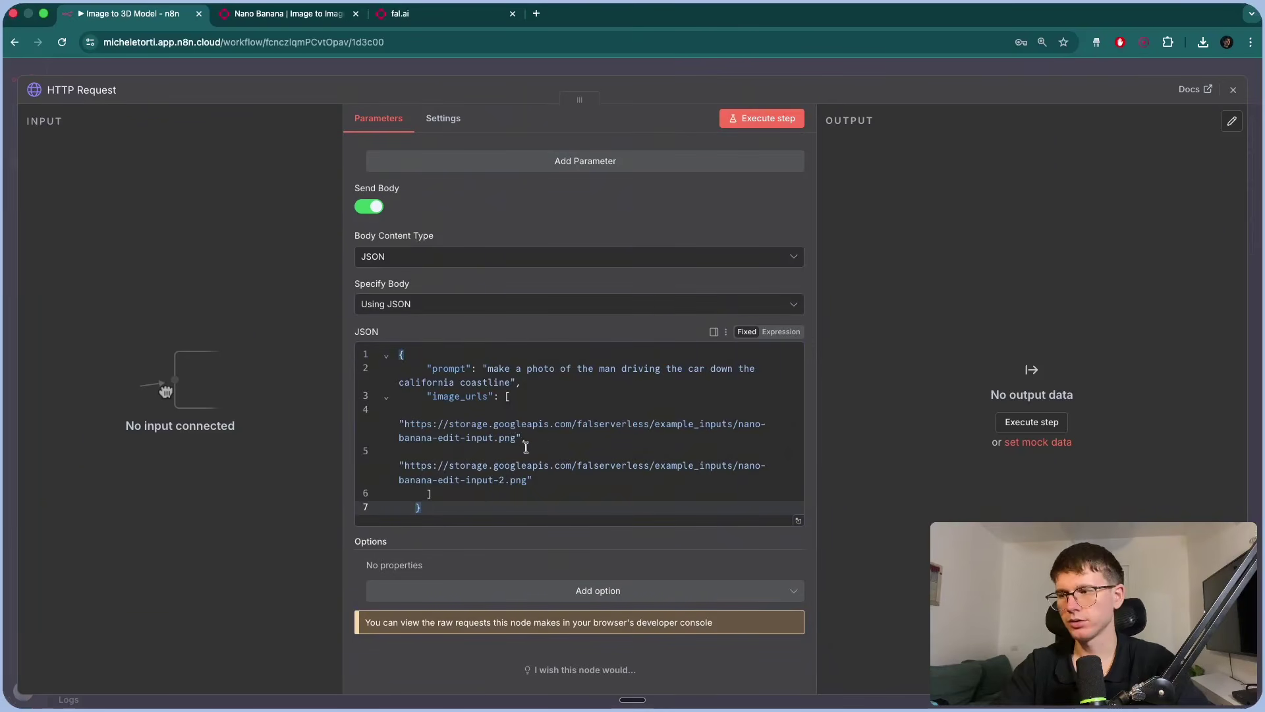
drag(537, 479, 522, 438)
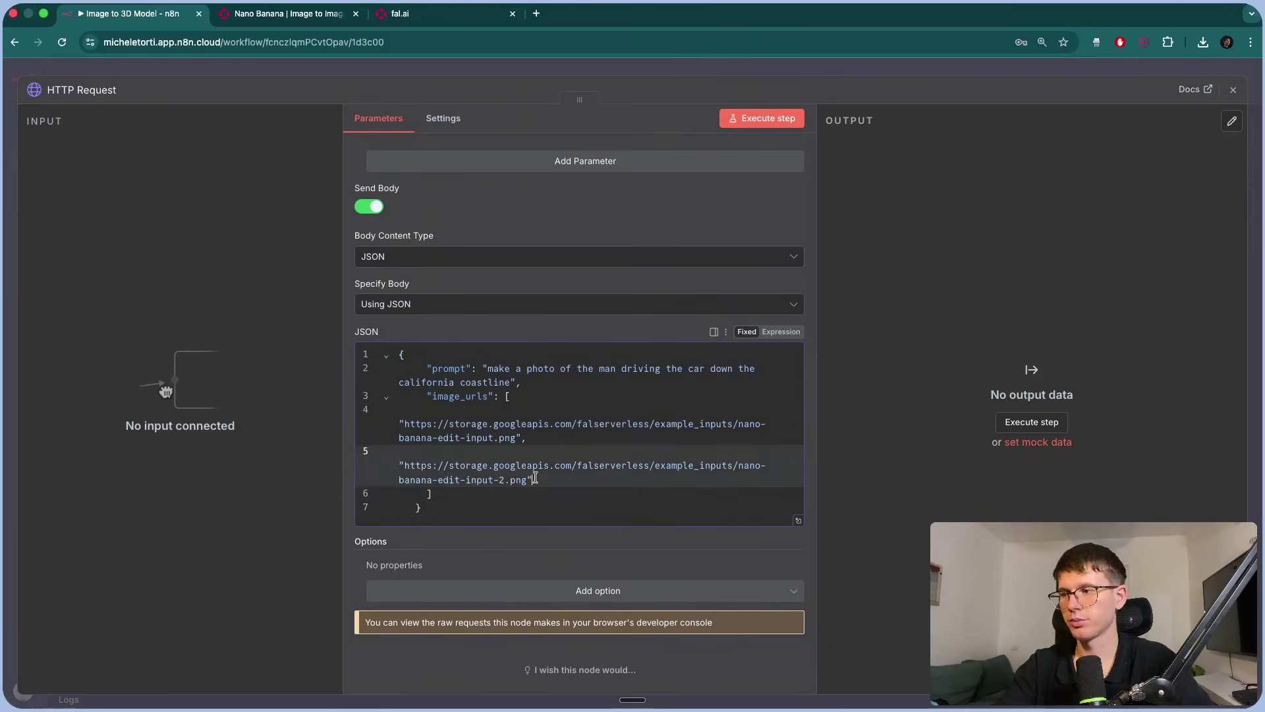
key(BackSpace)
Delete the standalone test HTTP Request node from the canvas.
key(Escape)
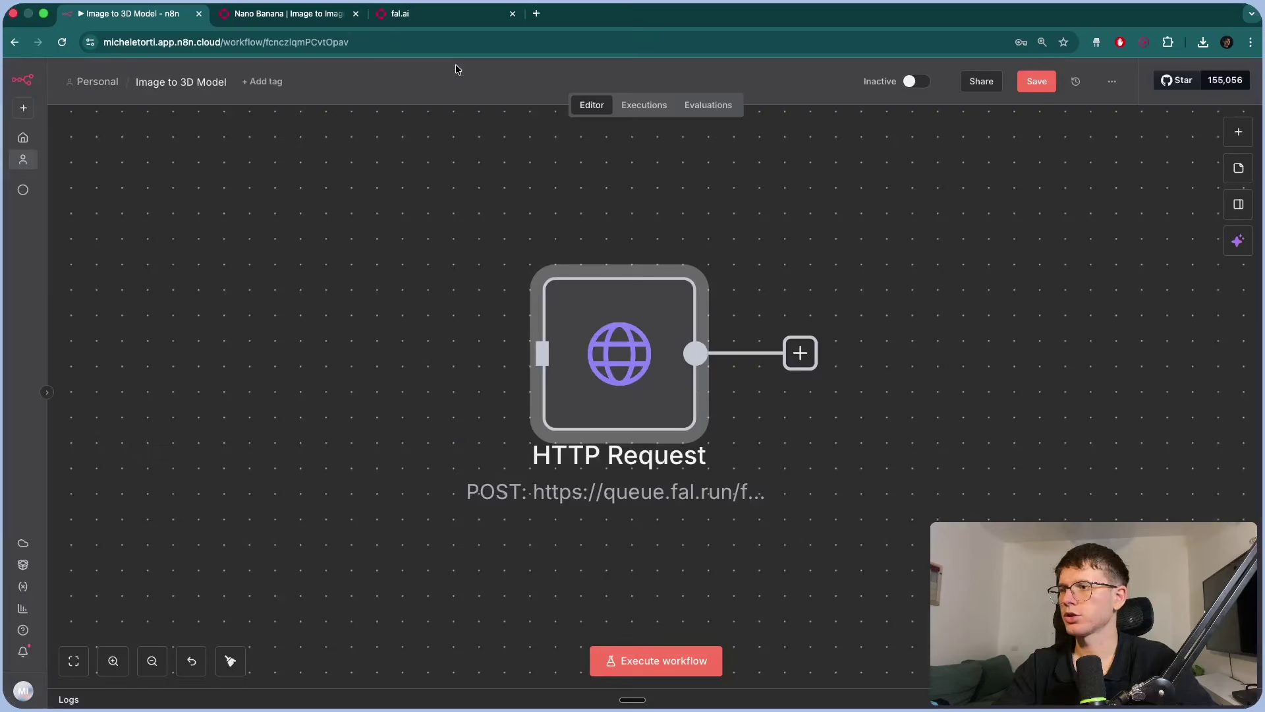
scroll(603, 310, down, 5)
key(Delete)
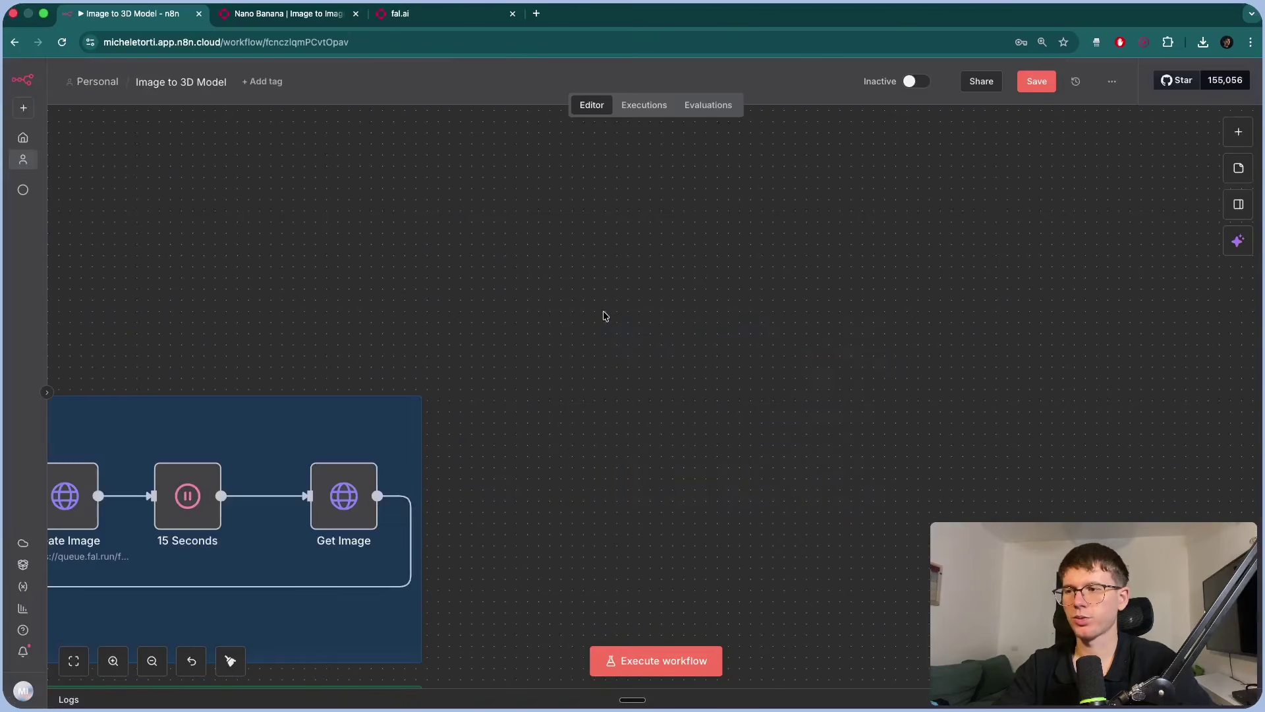
scroll(603, 311, left, 3)
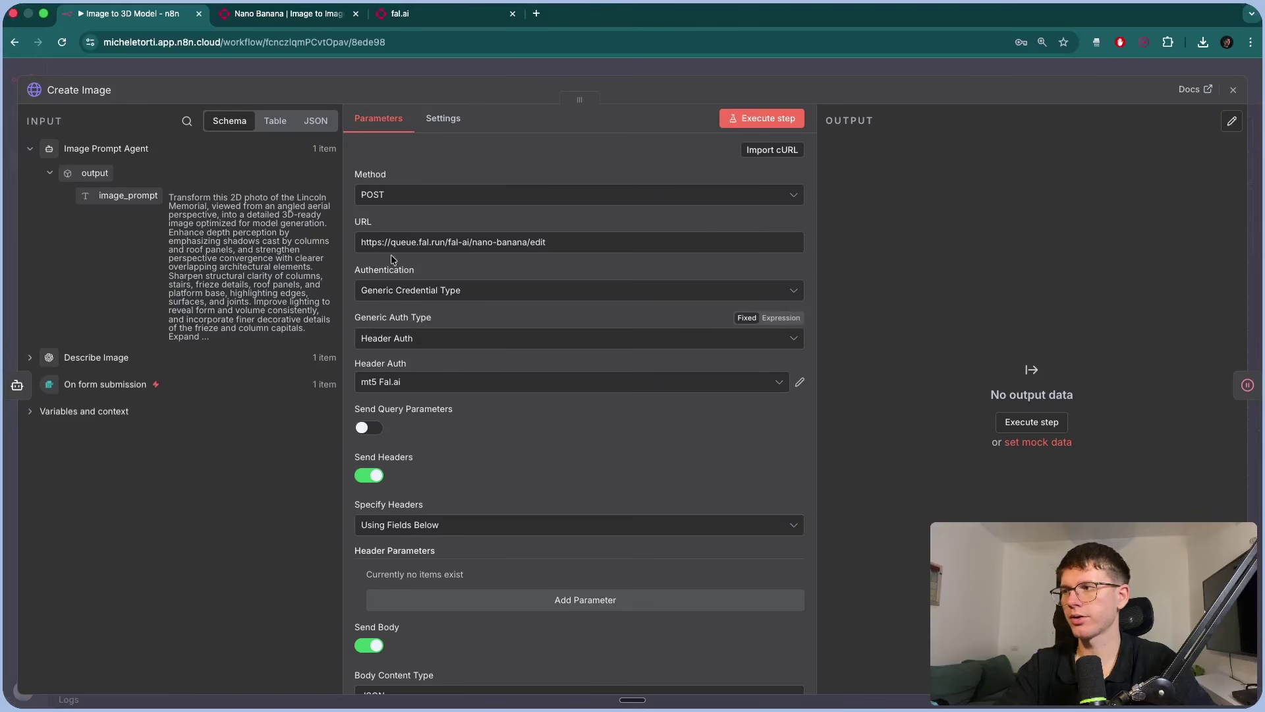
scroll(443, 397, down, 5)
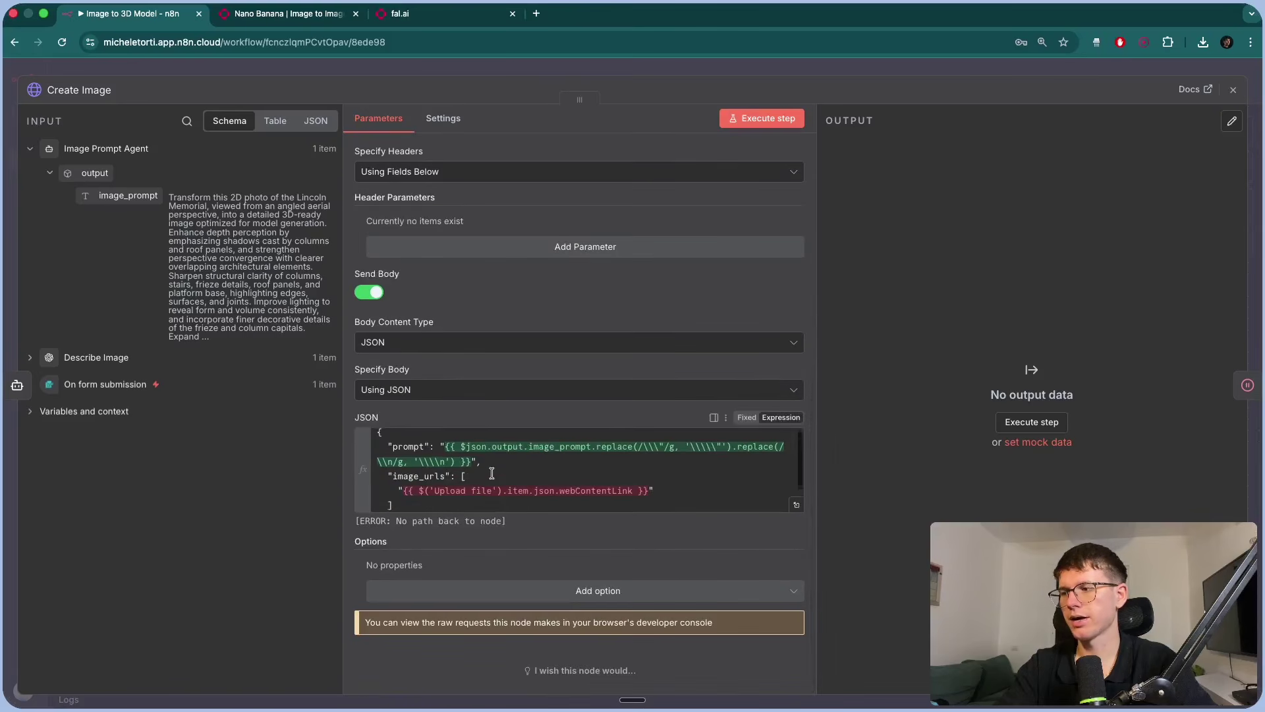
scroll(491, 473, down, 2)
scroll(488, 473, up, 3)
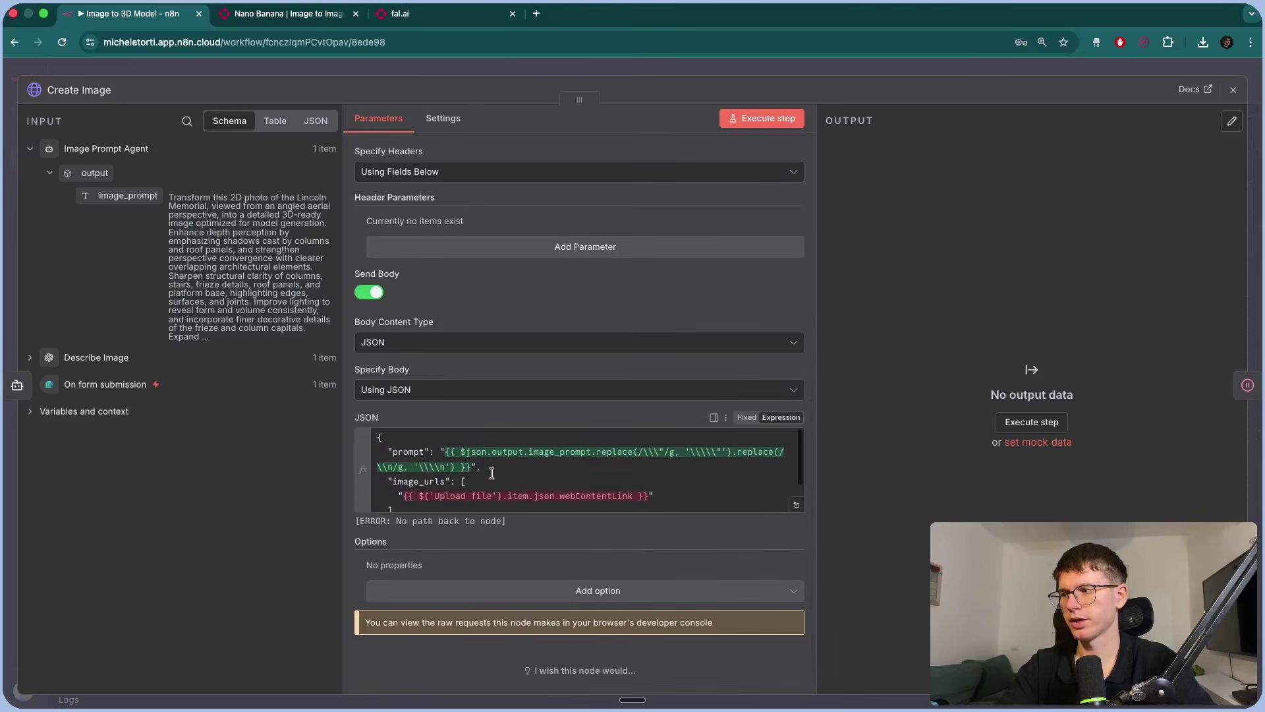
Check Create Image's JSON body: prompt from image_prompt, image_urls from Upload file's webContentLink.
click(448, 453)
drag(249, 284, 190, 206)
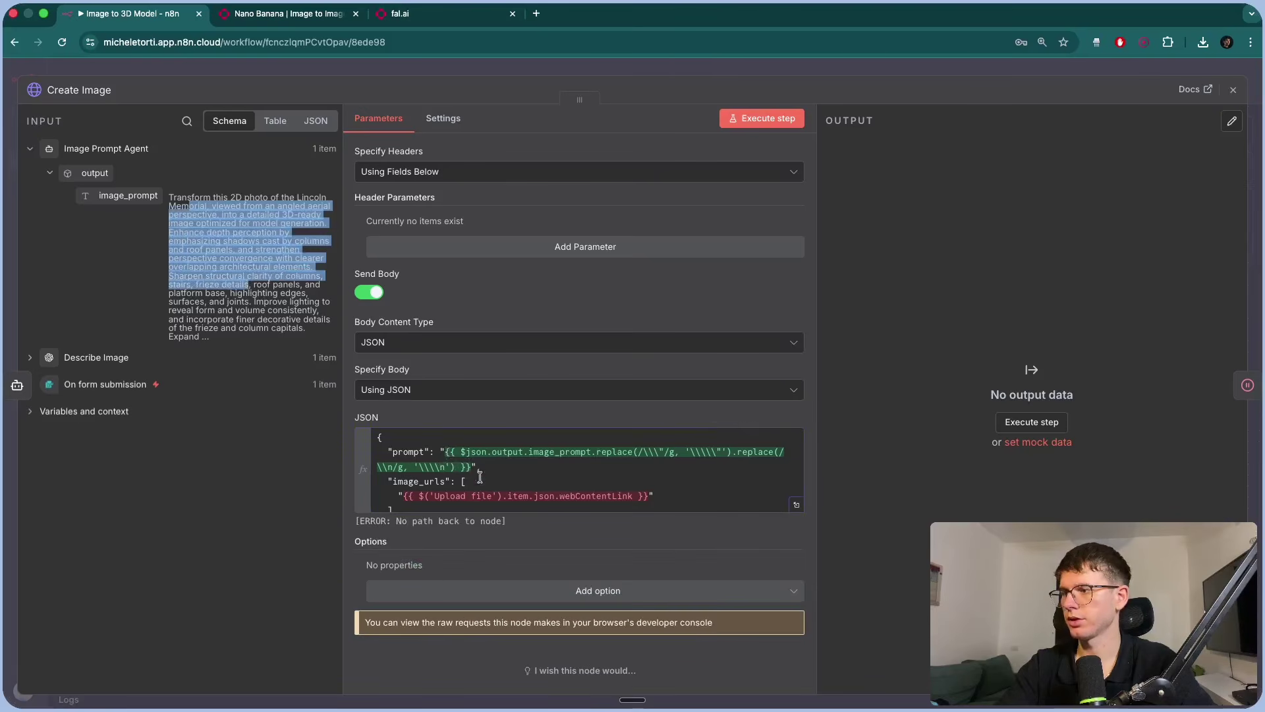
scroll(479, 477, down, 1)
click(536, 427)
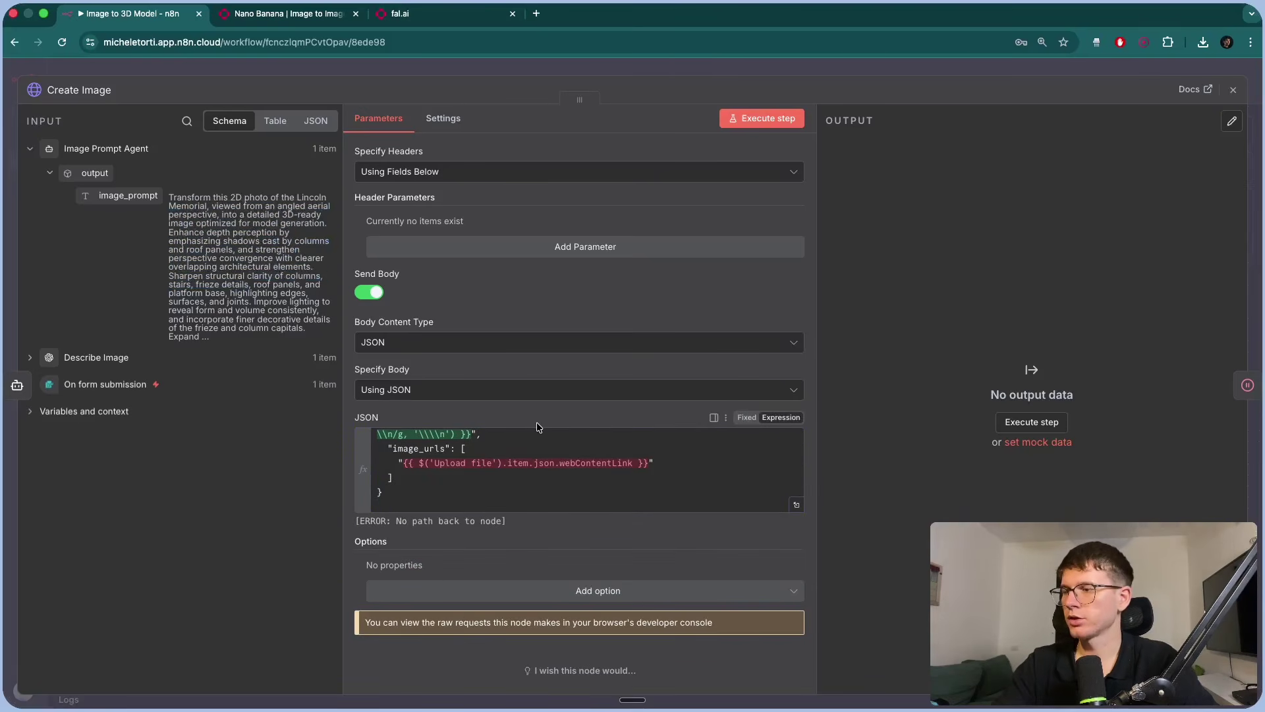
scroll(530, 466, up, 1)
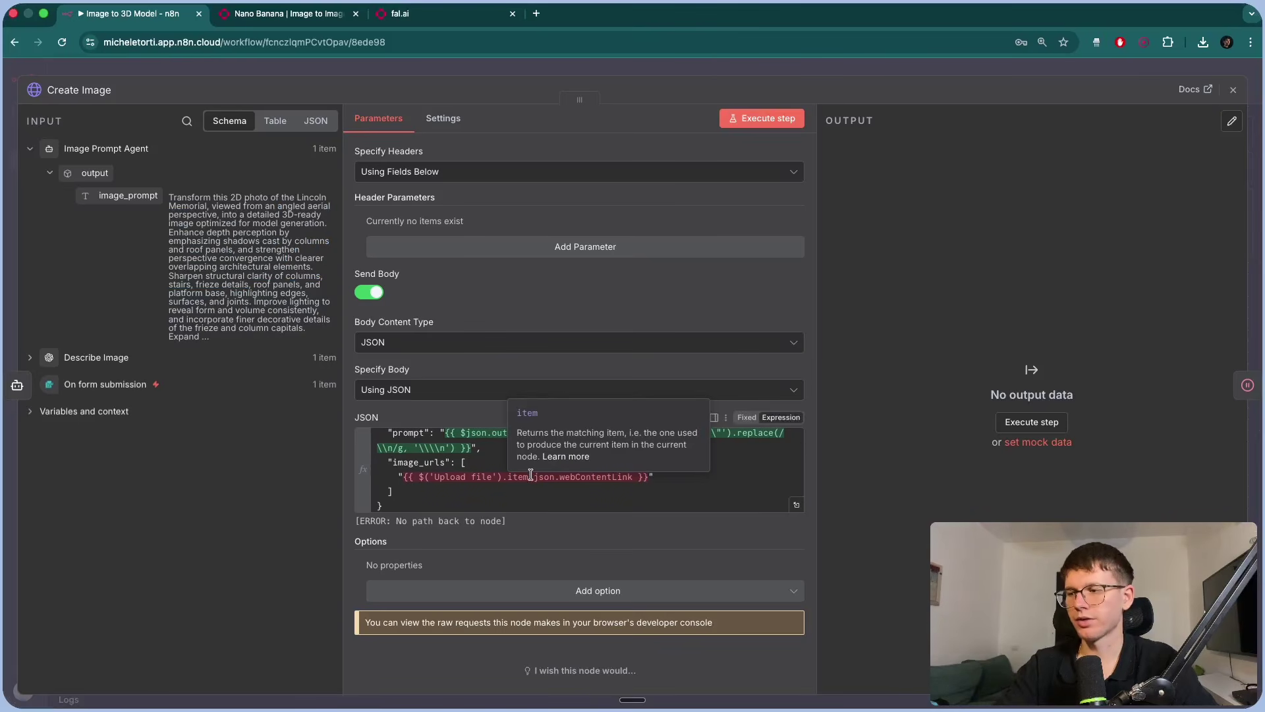
click(531, 474)
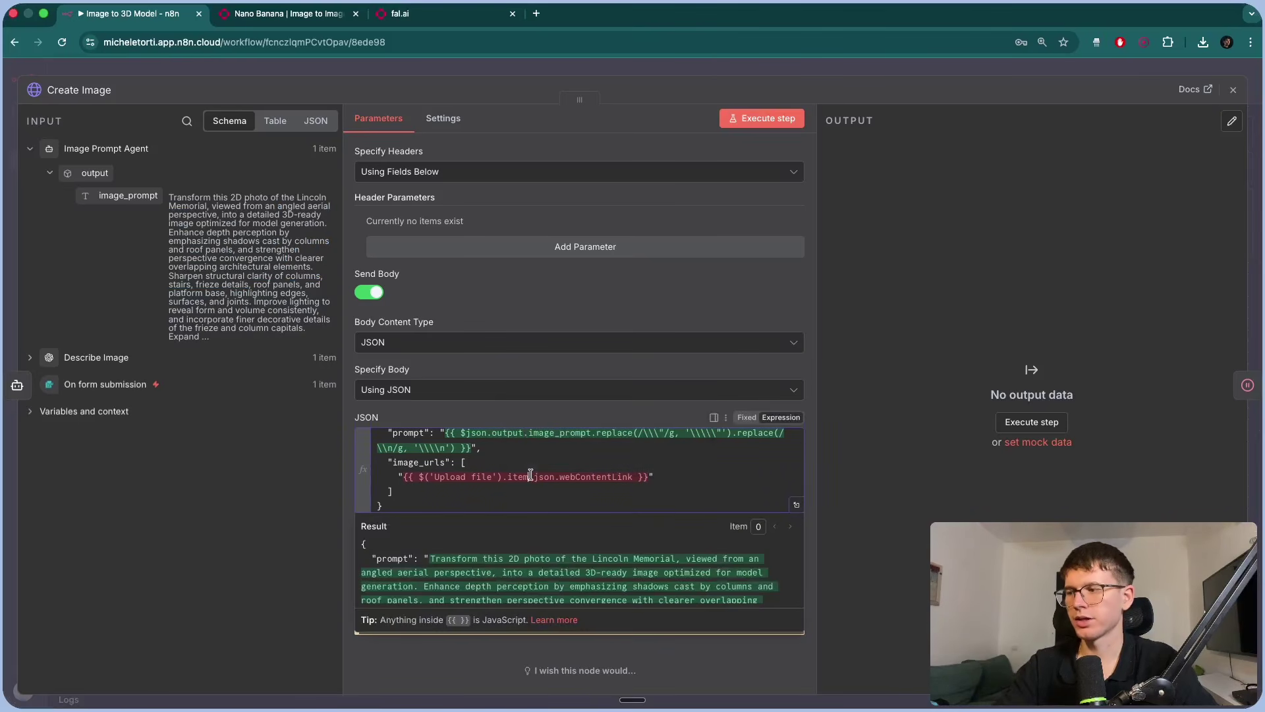
click(481, 413)
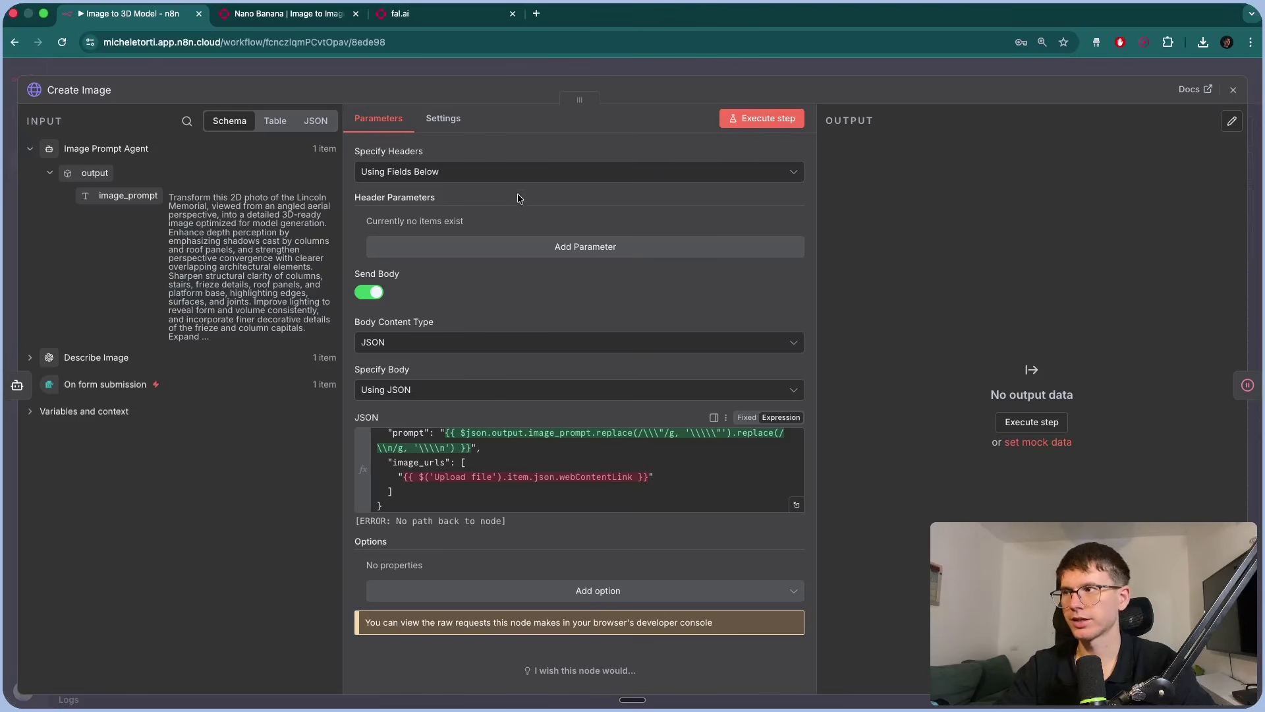
click(475, 70)
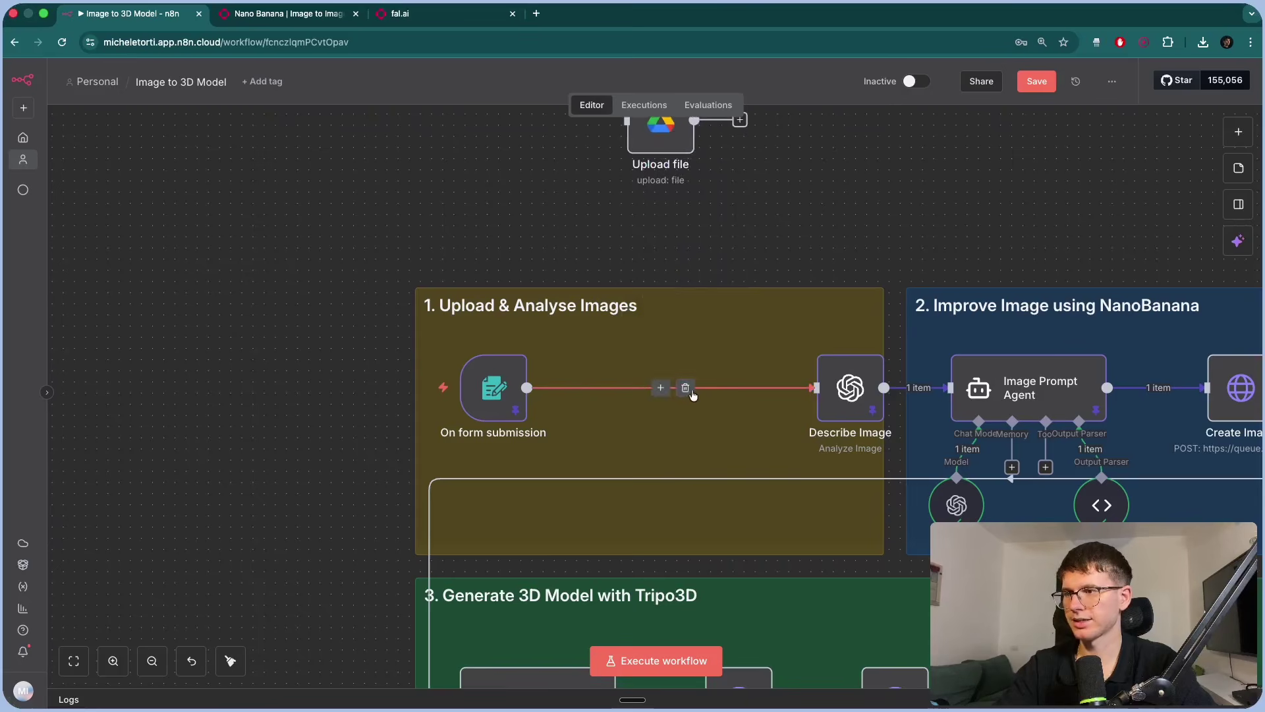
Rewire the flow so On form submission feeds Upload file, which feeds Describe Image.
click(685, 389)
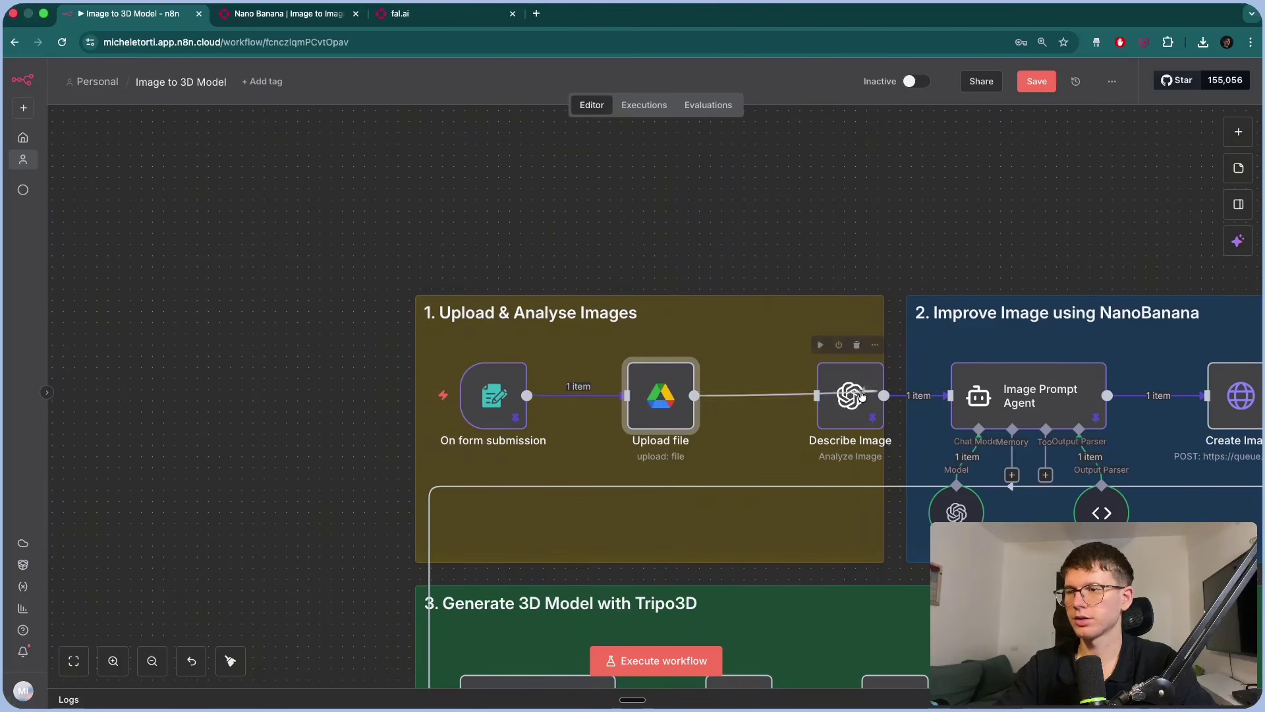
click(748, 393)
drag(497, 401, 574, 397)
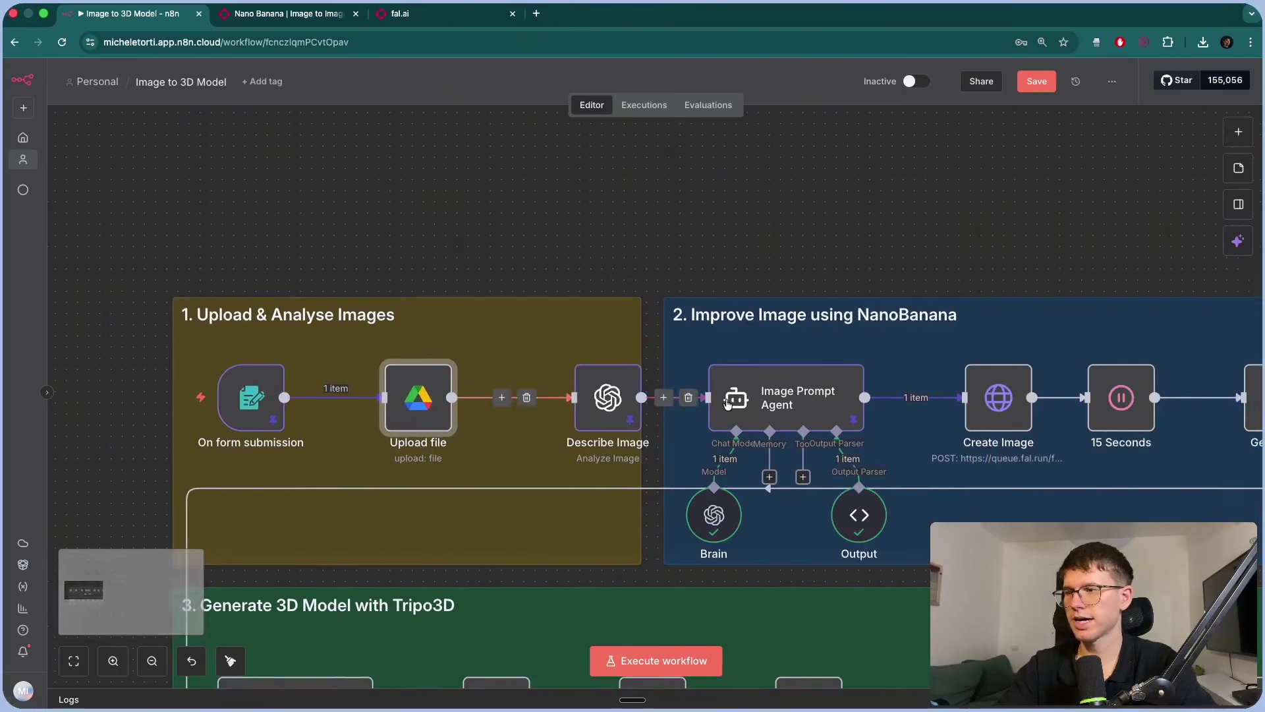
scroll(593, 399, right, 10)
scroll(727, 403, left, 15)
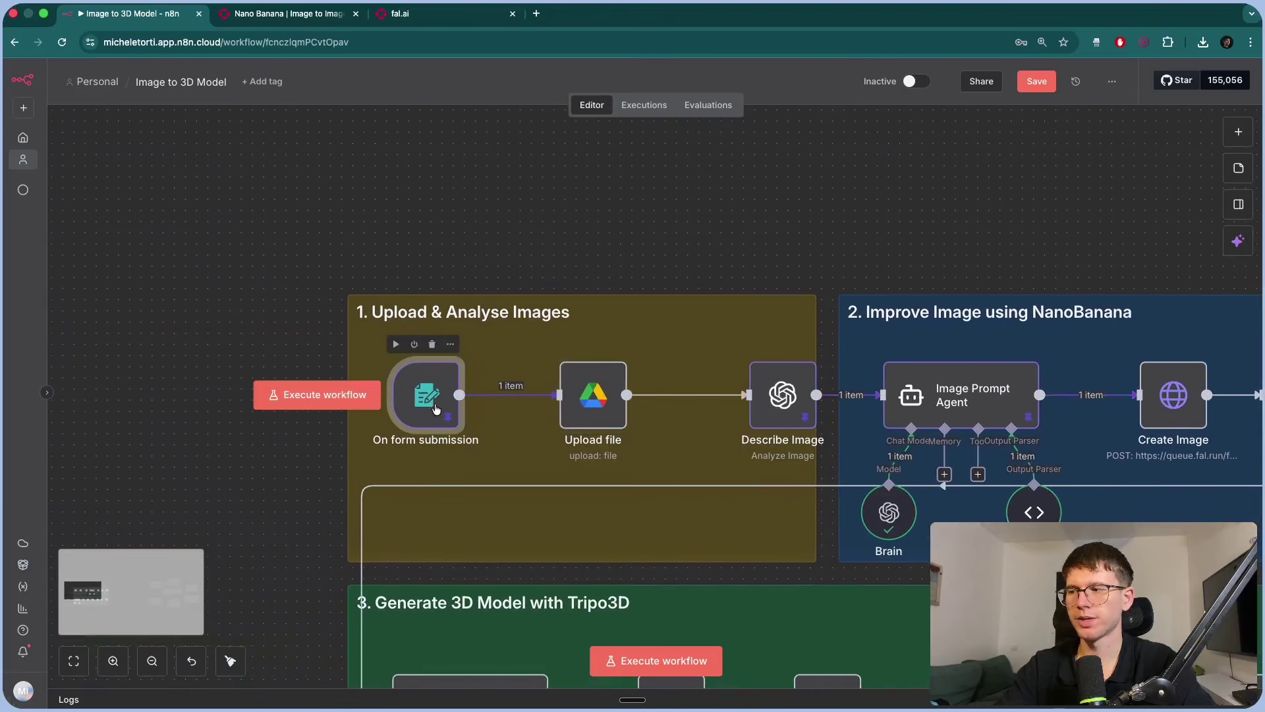
Review the On form submission trigger settings, then bring up the Create Image node's details.
double_click(452, 416)
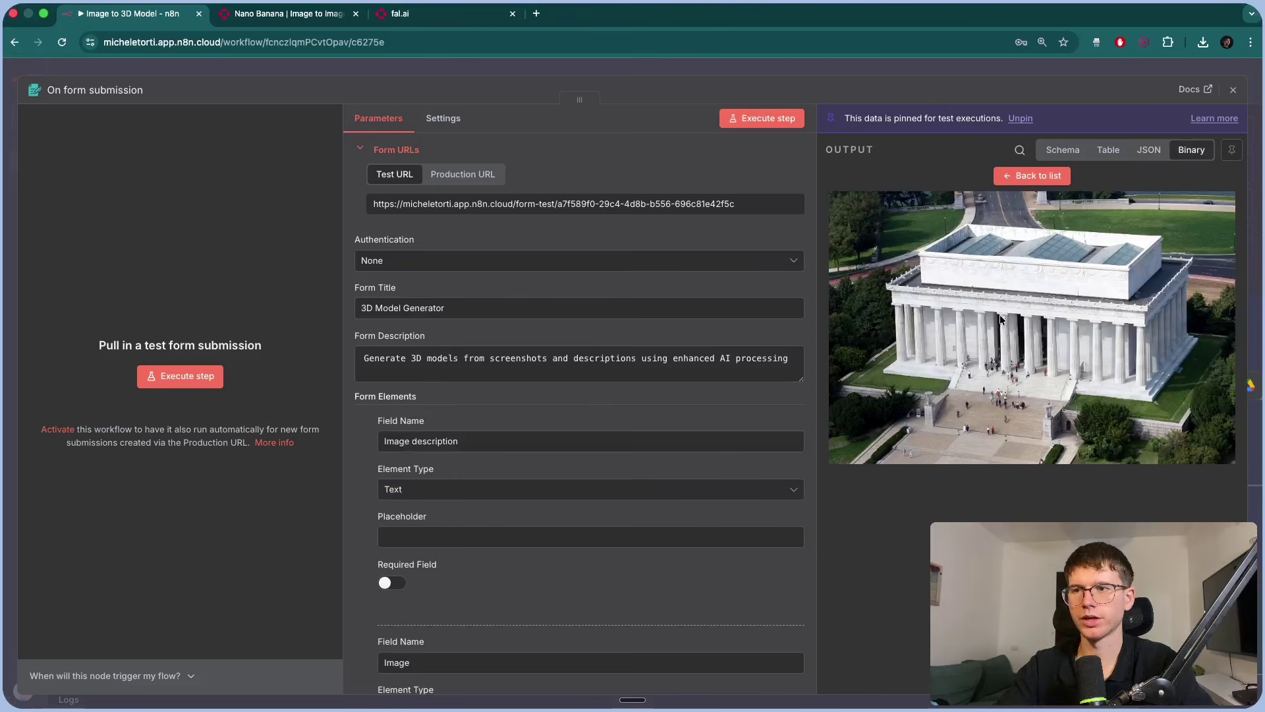
click(941, 76)
scroll(789, 410, right, 10)
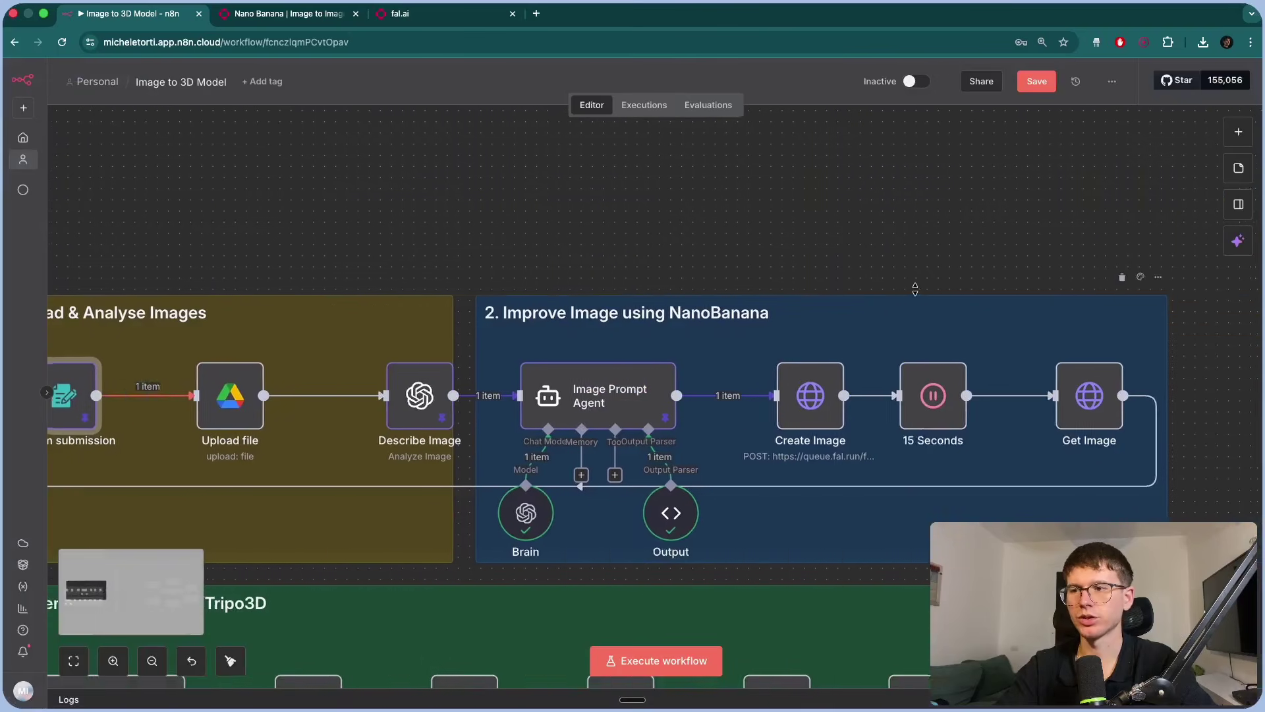
double_click(788, 410)
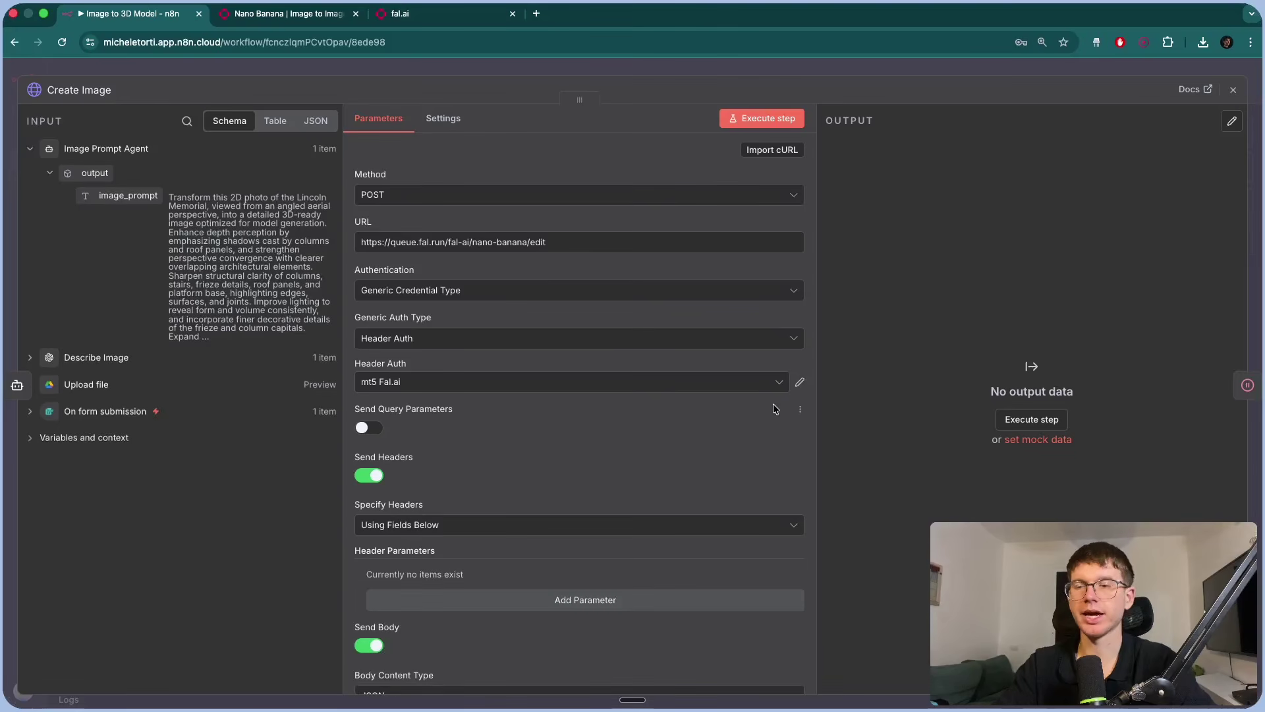
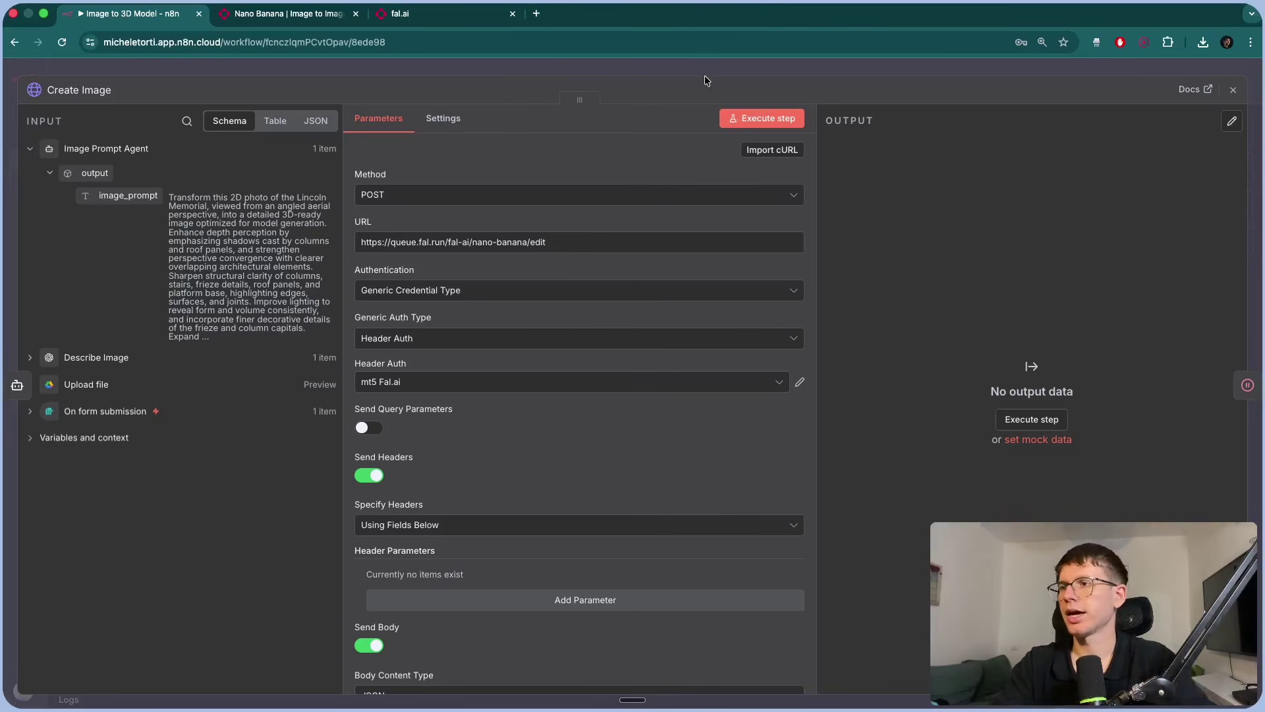
Close the Create Image panel and open the Upload file node's settings.
scroll(580, 461, down, 5)
scroll(508, 511, down, 2)
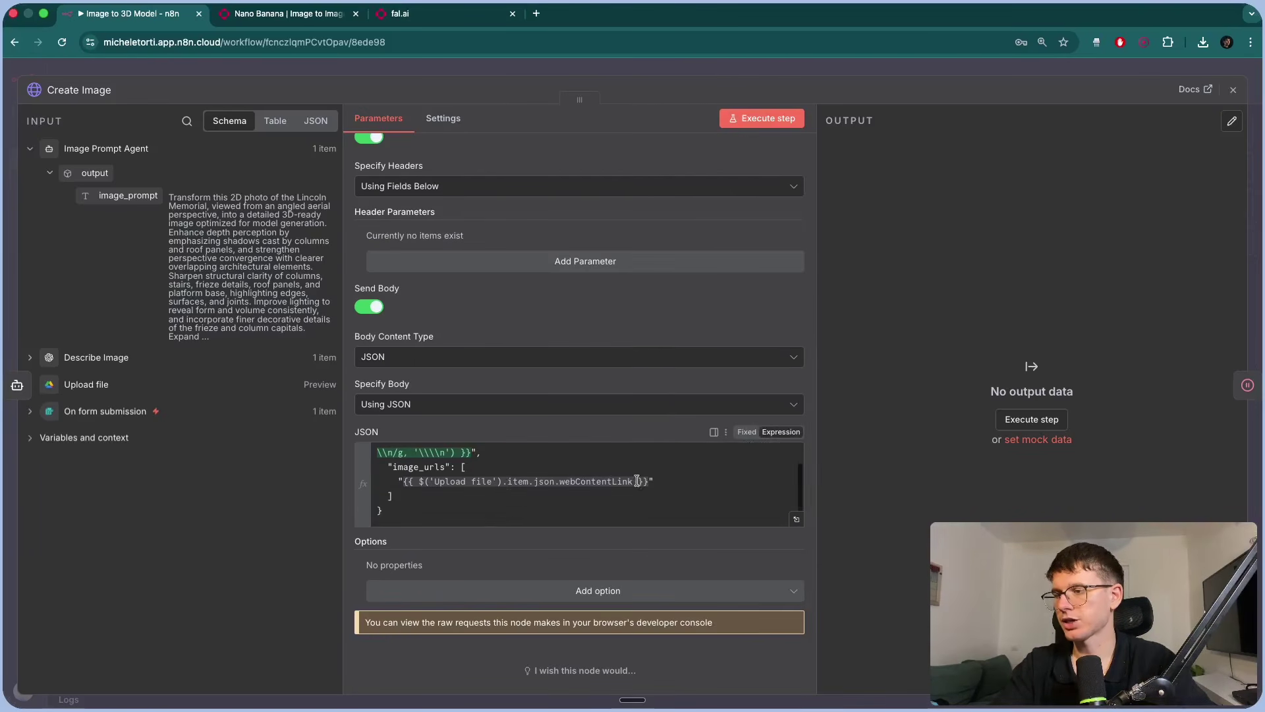
click(580, 65)
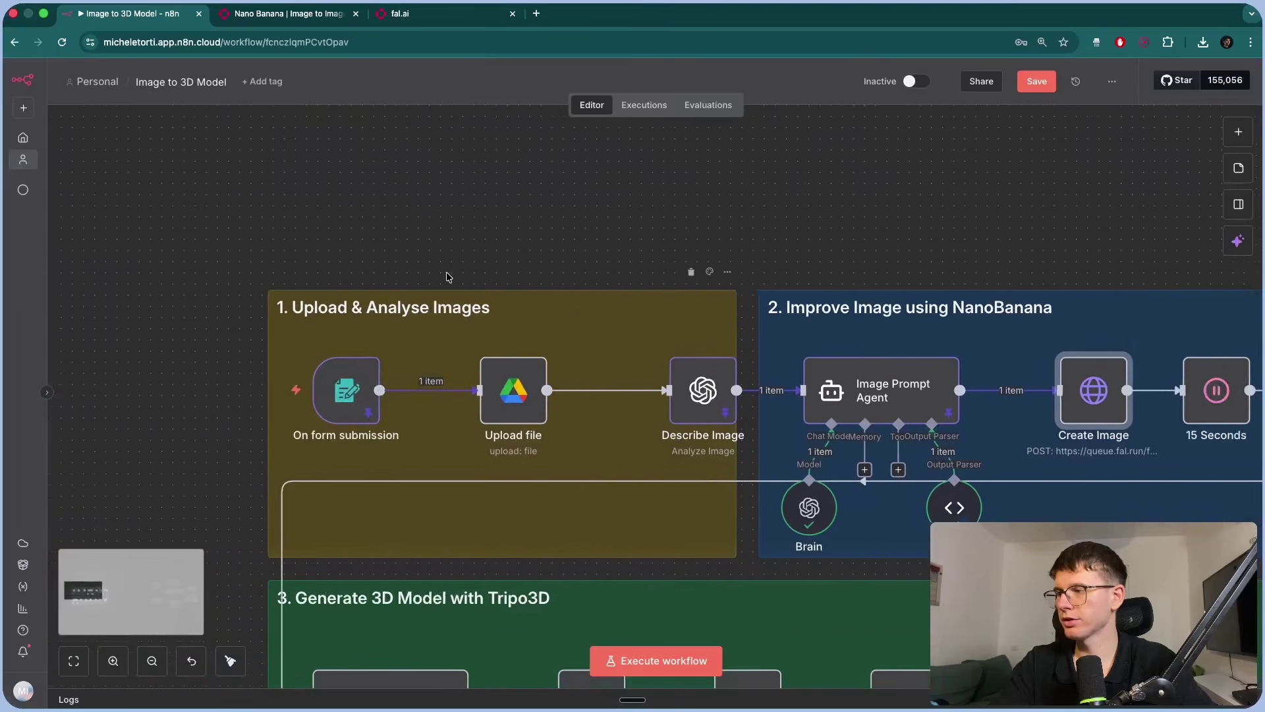
scroll(640, 395, left, 3)
double_click(641, 395)
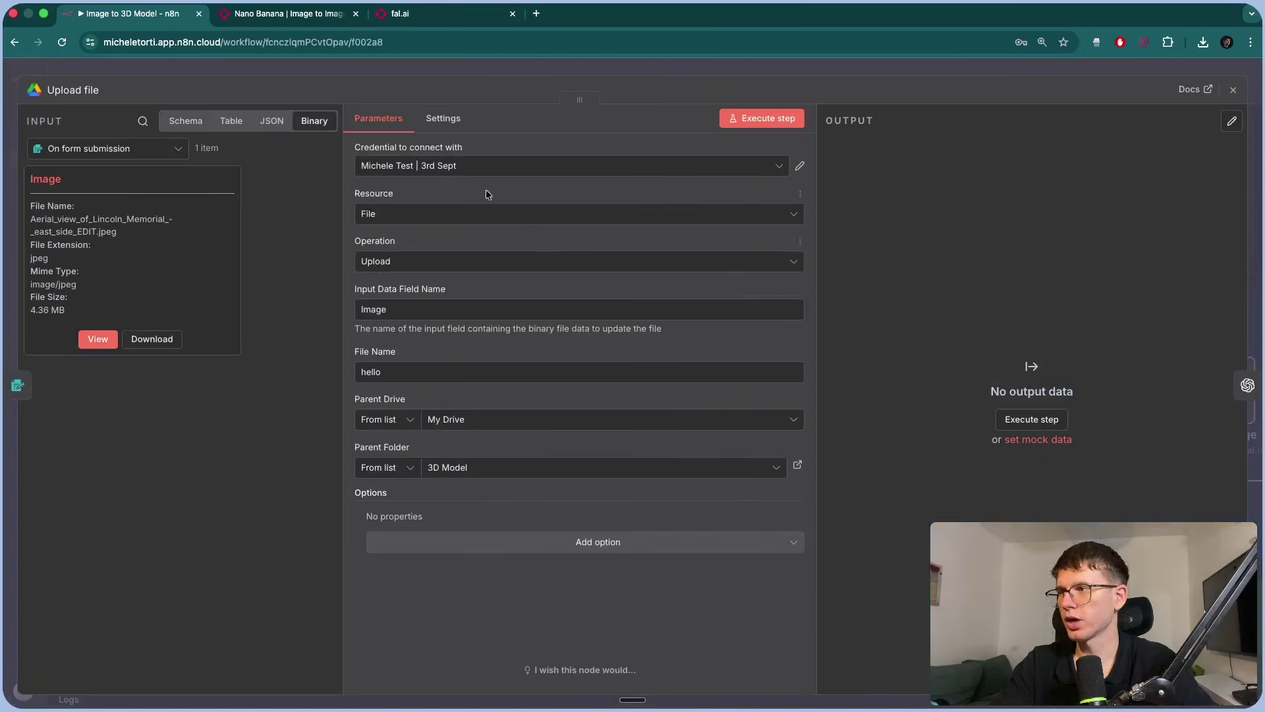
Look at the Google Drive credential options, then cancel the new credential without connecting.
click(439, 166)
click(473, 399)
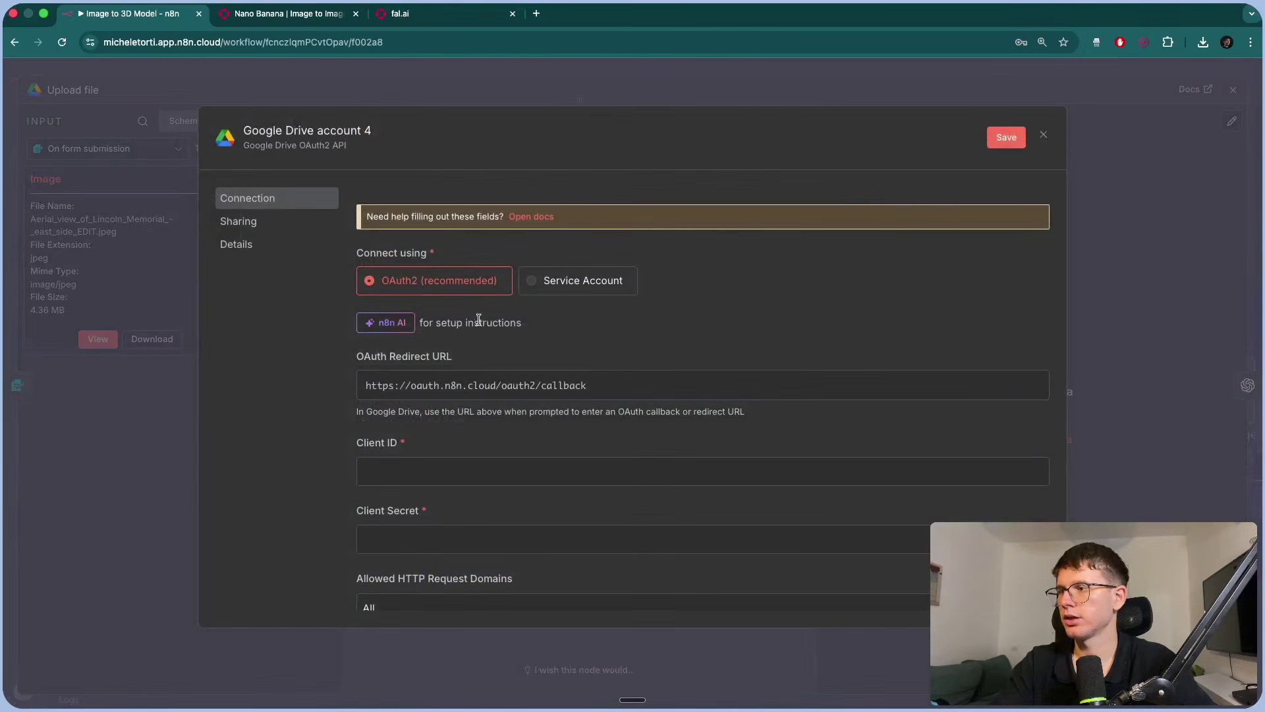
scroll(480, 437, down, 1)
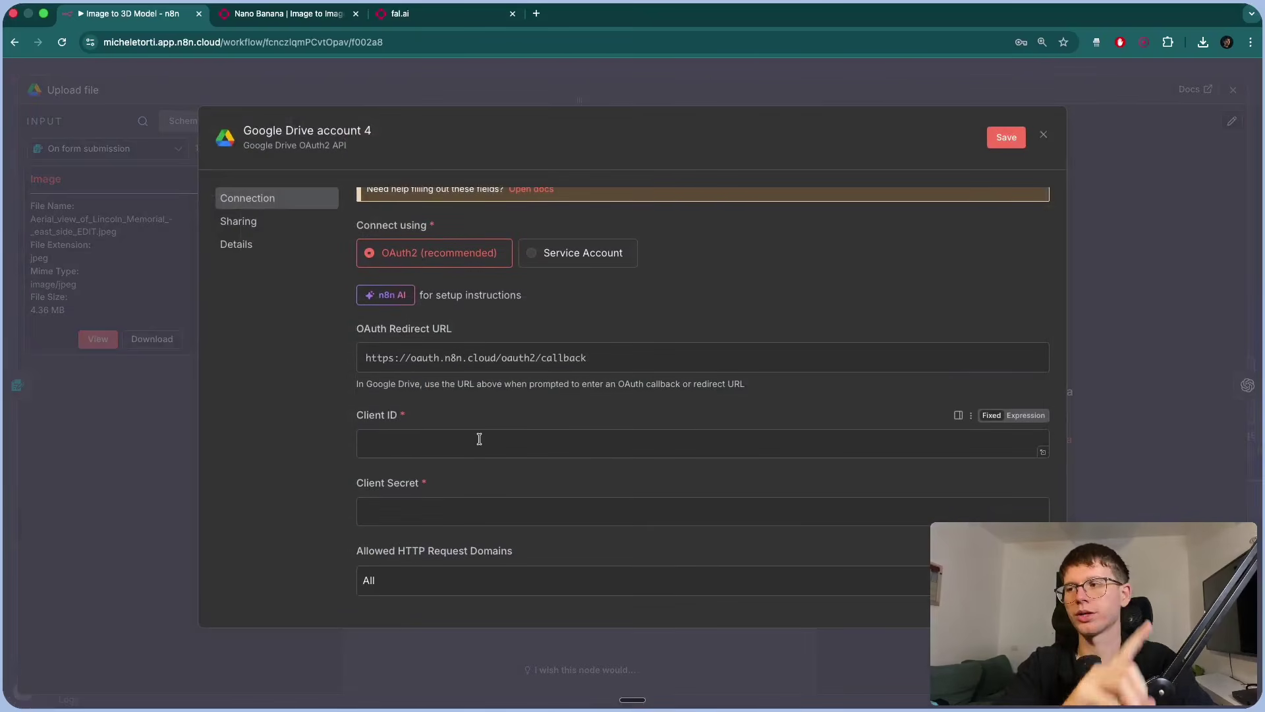
click(1043, 135)
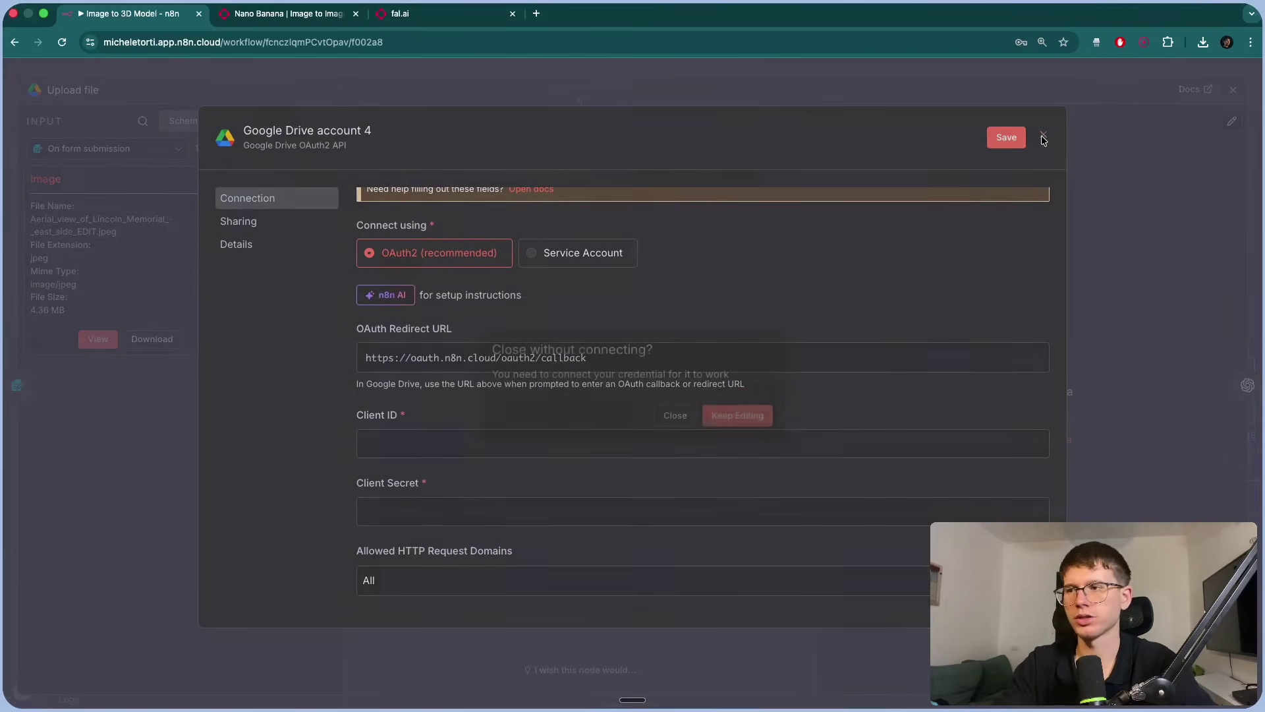
click(737, 416)
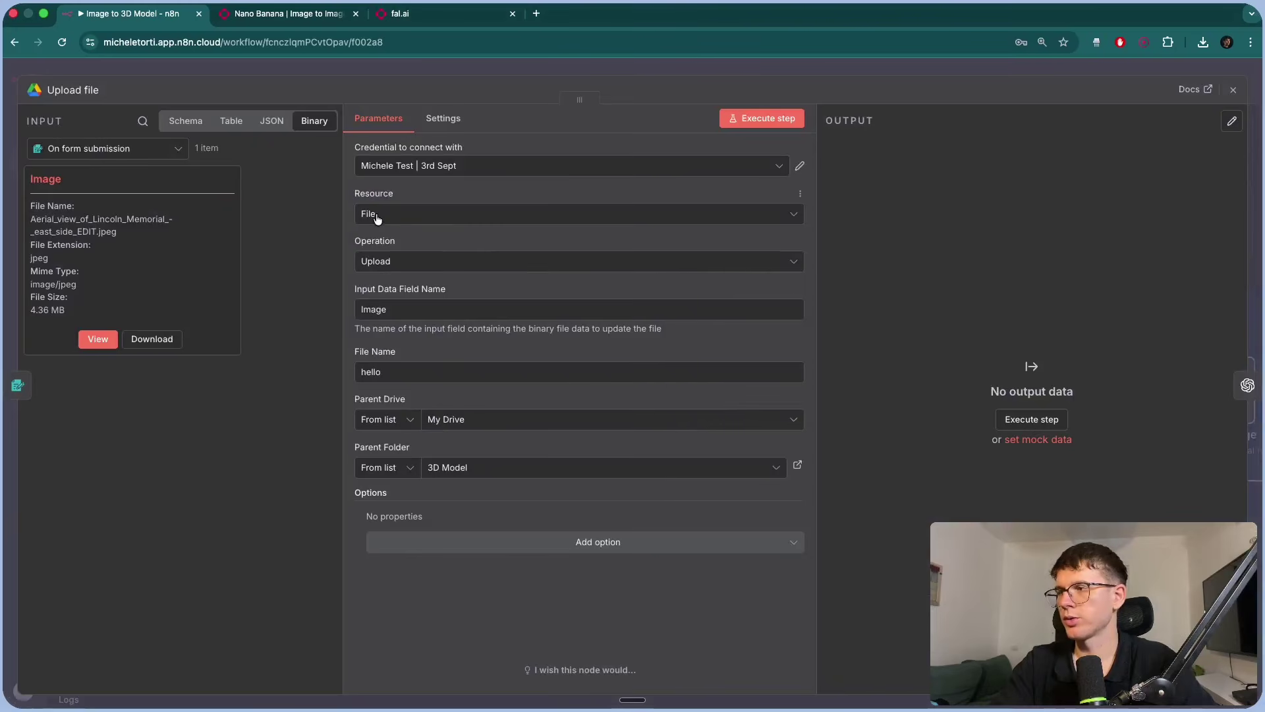
Review the Input Data Field Name 'Image' and the File Name 'hello'.
double_click(404, 308)
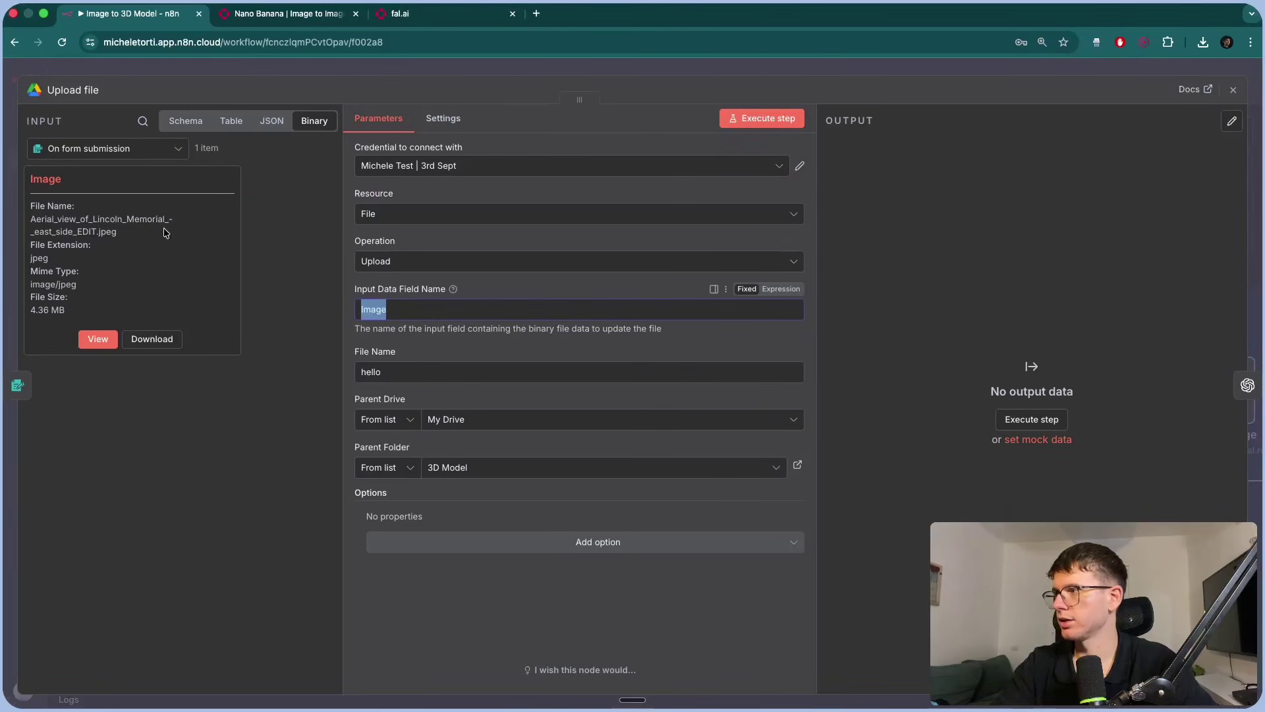
drag(30, 178, 61, 179)
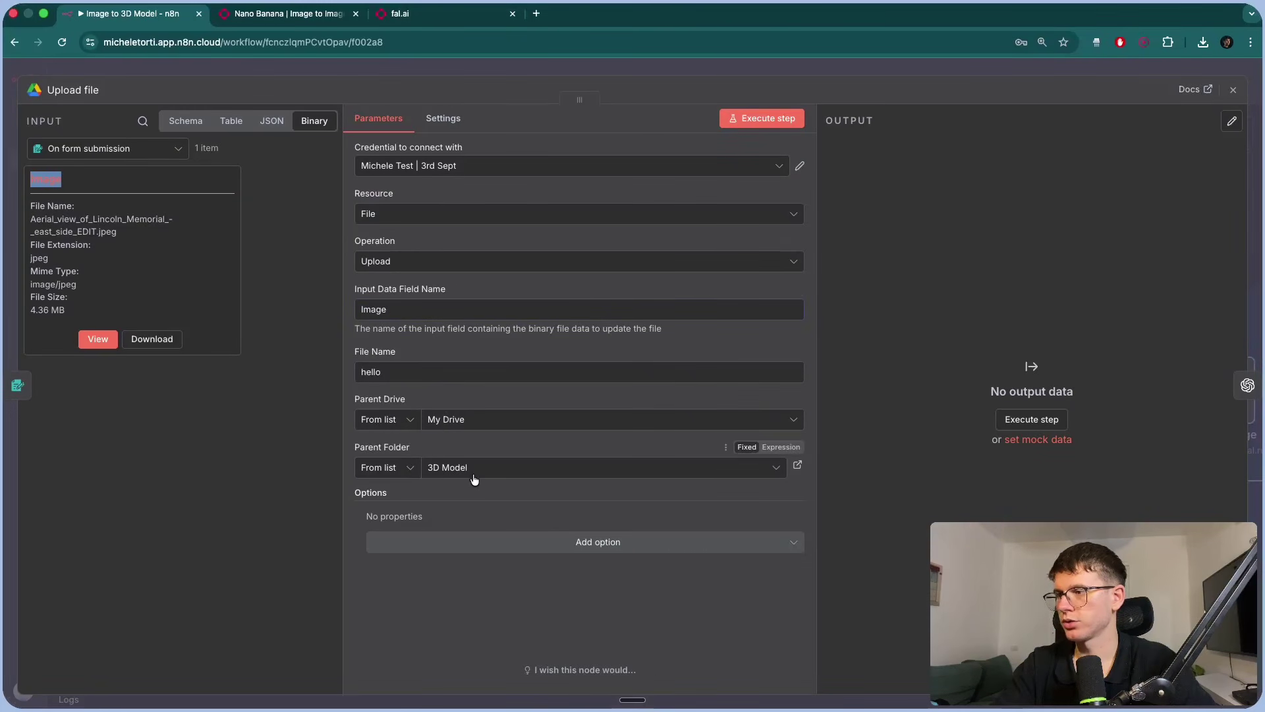
drag(419, 372, 351, 377)
Execute the Upload file step and copy the returned webContentLink URL.
click(757, 118)
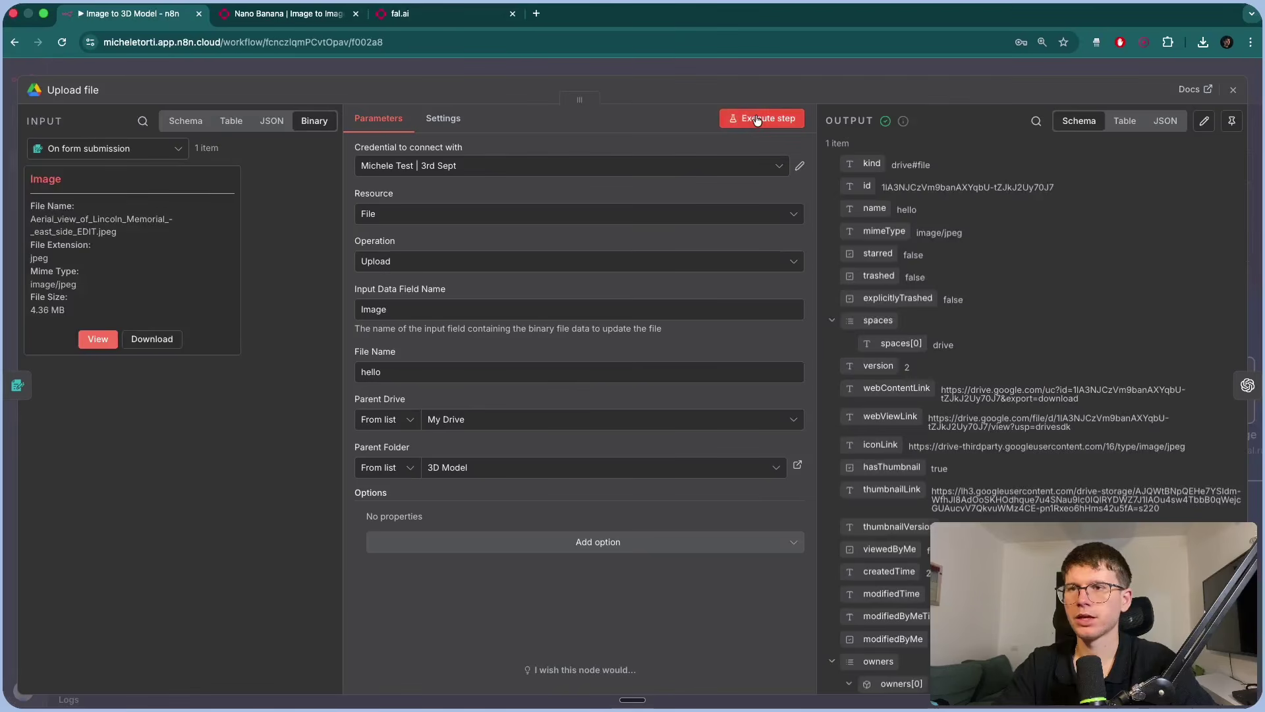
scroll(1037, 373, down, 2)
triple_click(1057, 298)
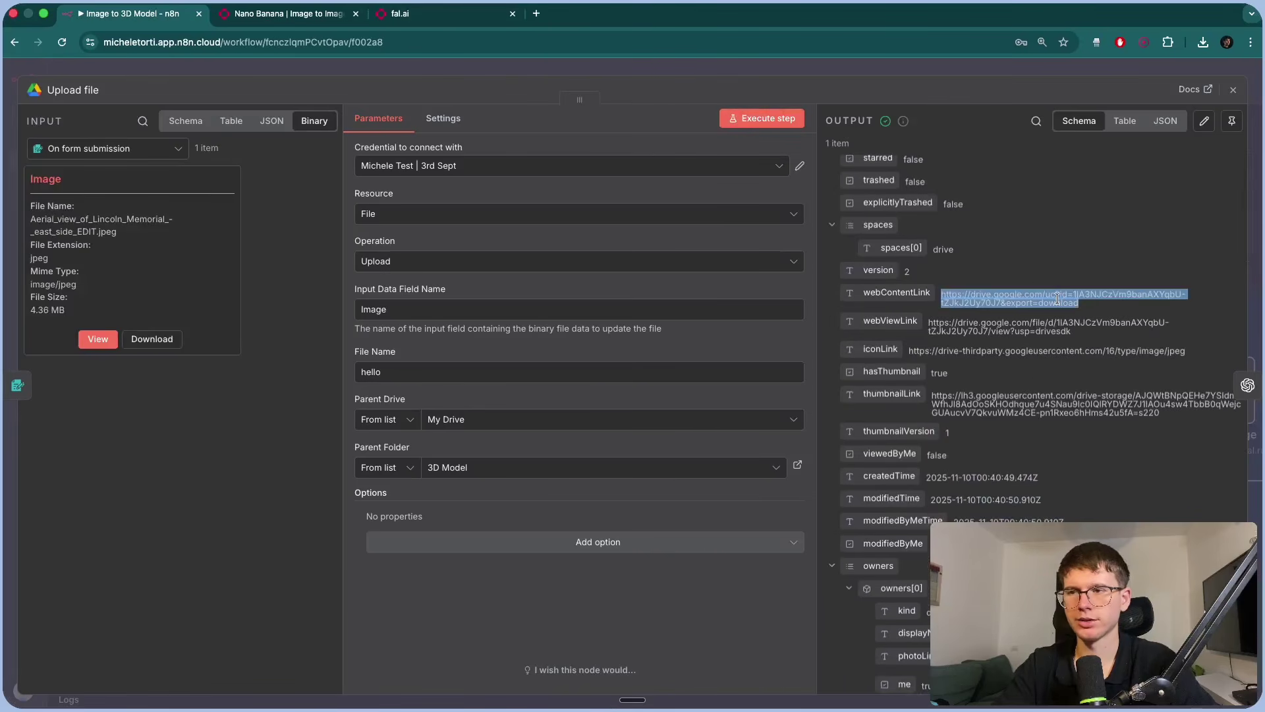
key(super+c)
Load the link in a new tab to download hello.jpg, view it, and return to n8n.
key(super+t)
key(super+v)
key(Return)
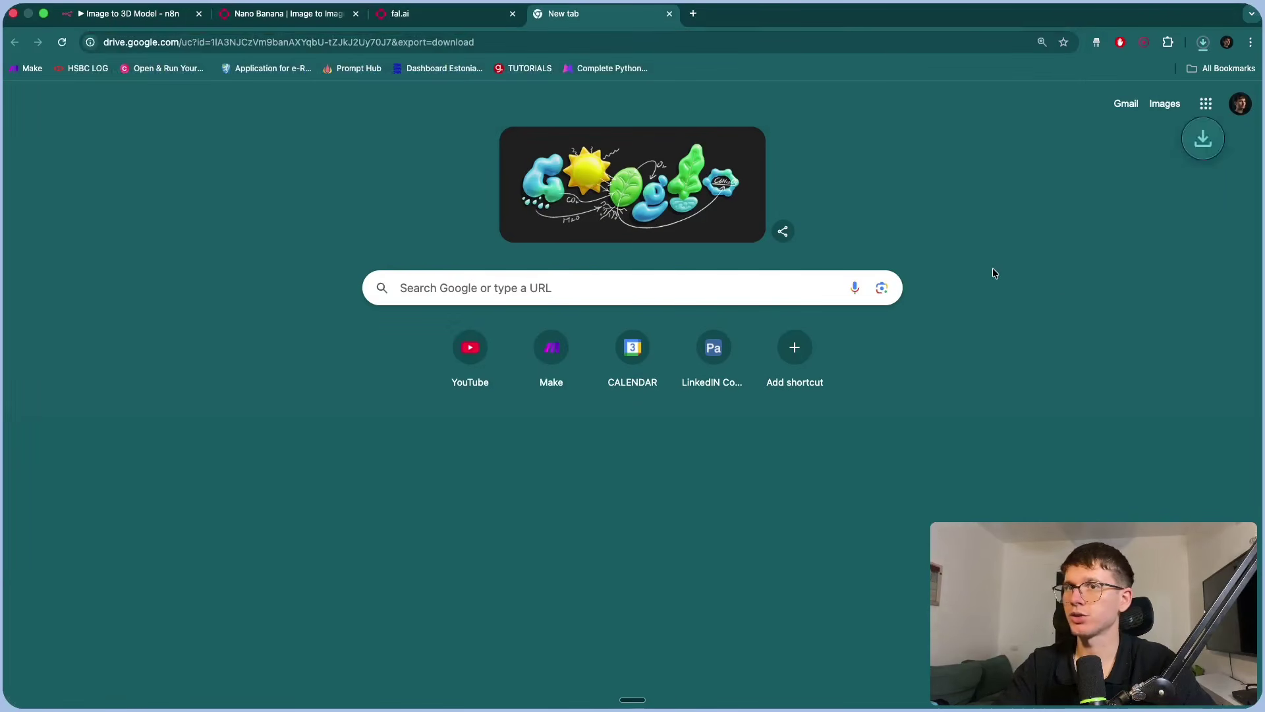
click(1065, 69)
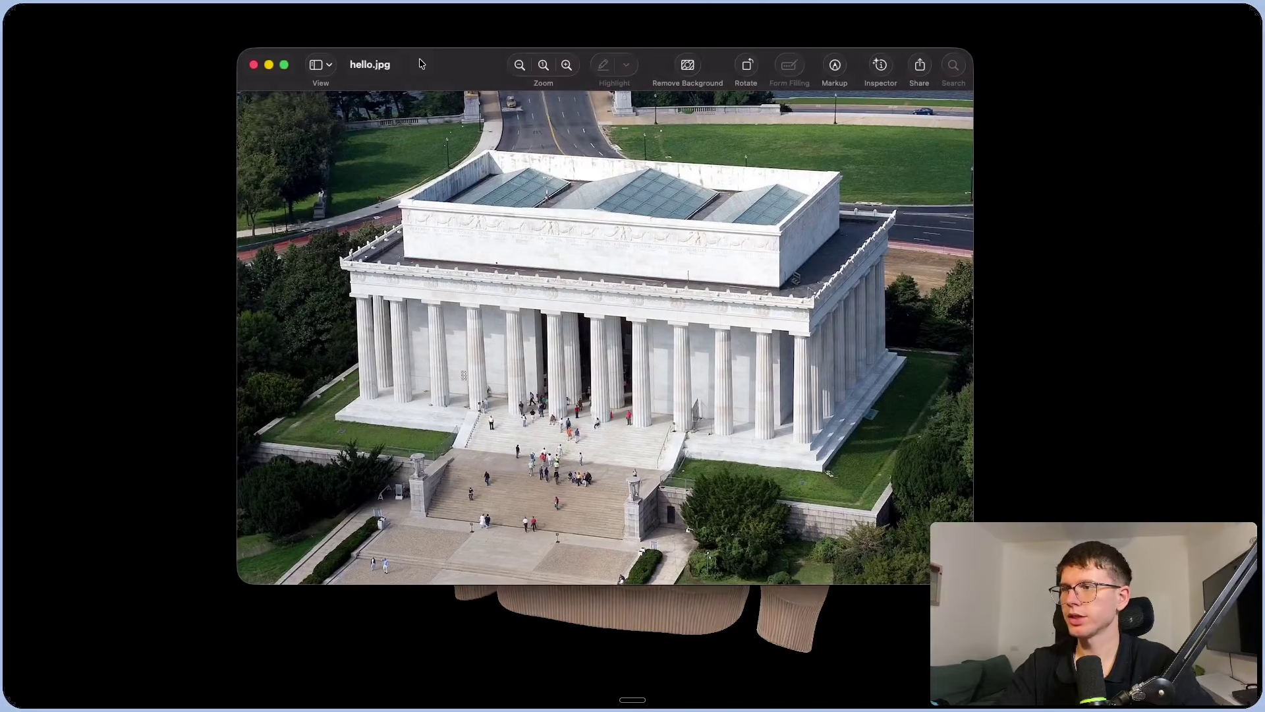
mouse_move(419, 60)
mouse_down()
mouse_move(423, 90)
mouse_move(407, 74)
mouse_up()
key(ctrl+Right)
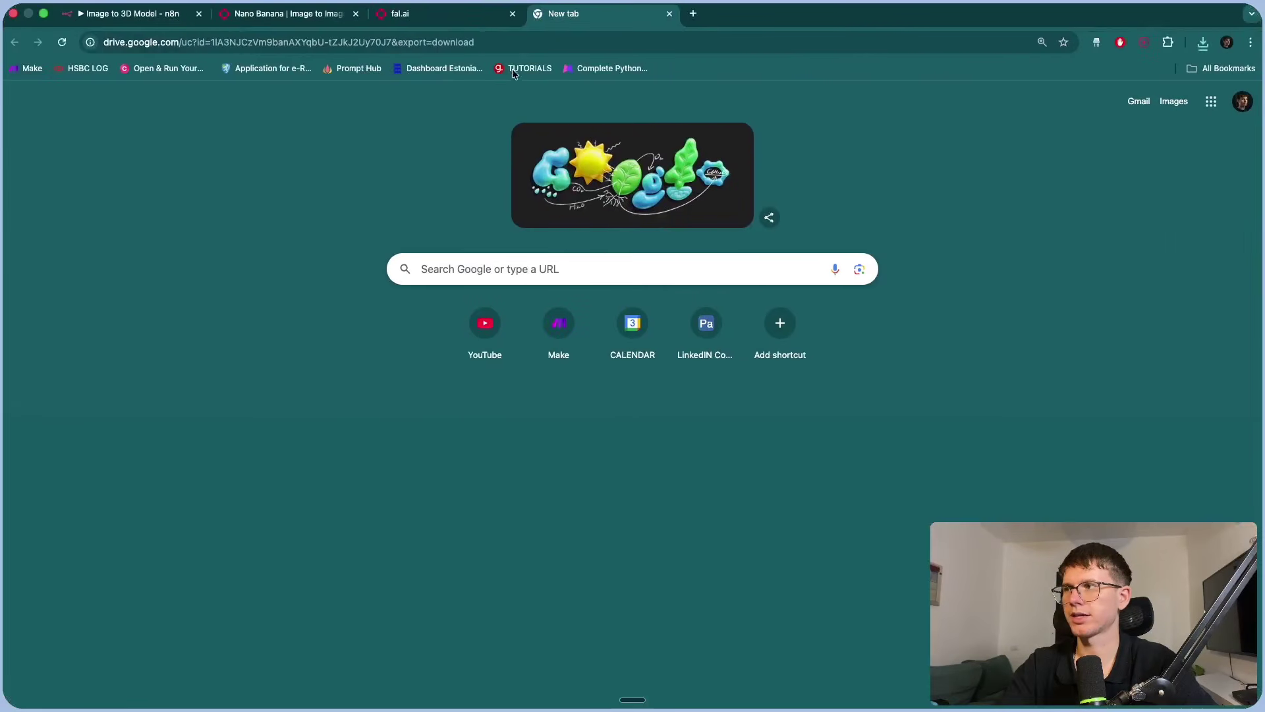
click(132, 13)
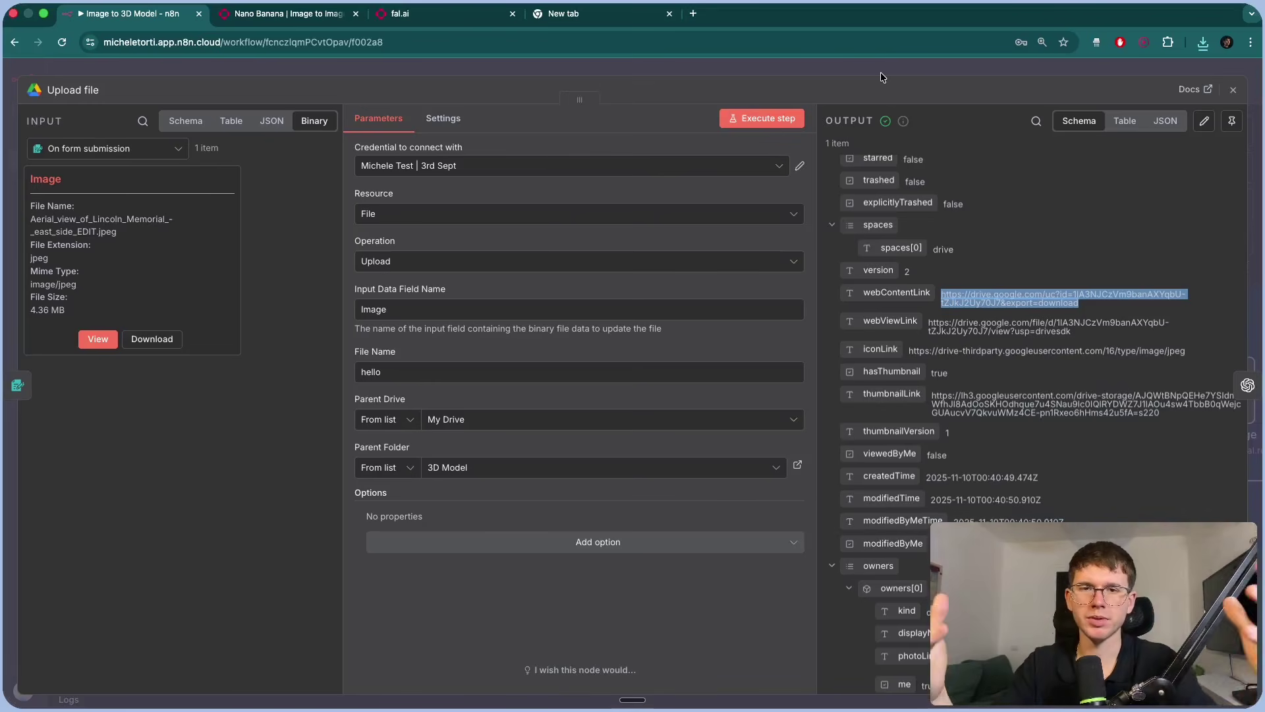
Open Create Image's JSON body in the full expression editor.
key(Escape)
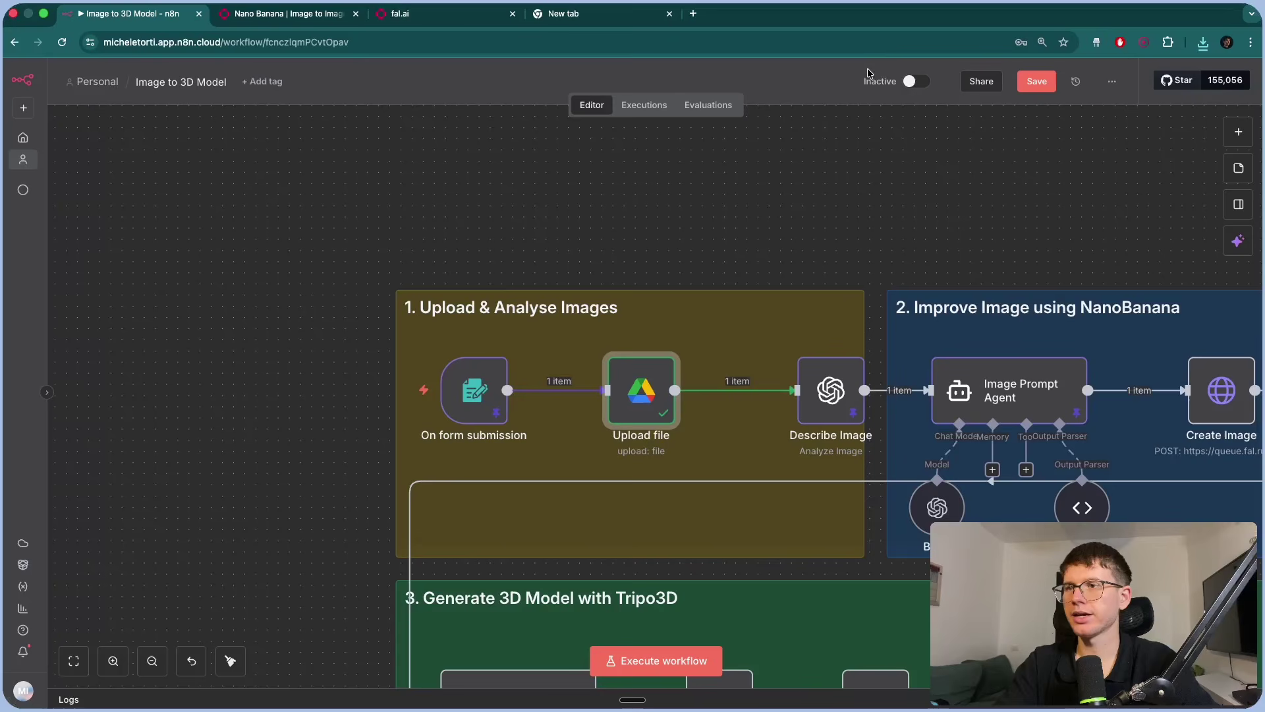
scroll(935, 353, right, 6)
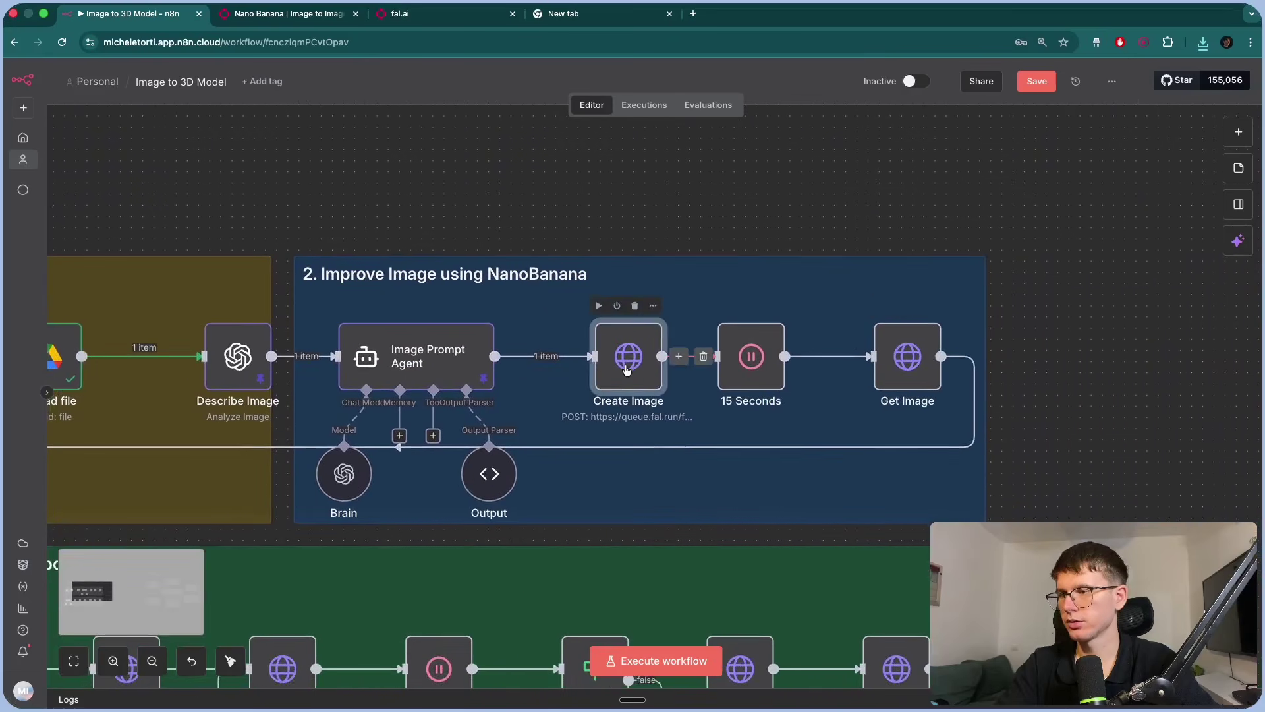
double_click(626, 367)
scroll(626, 368, down, 6)
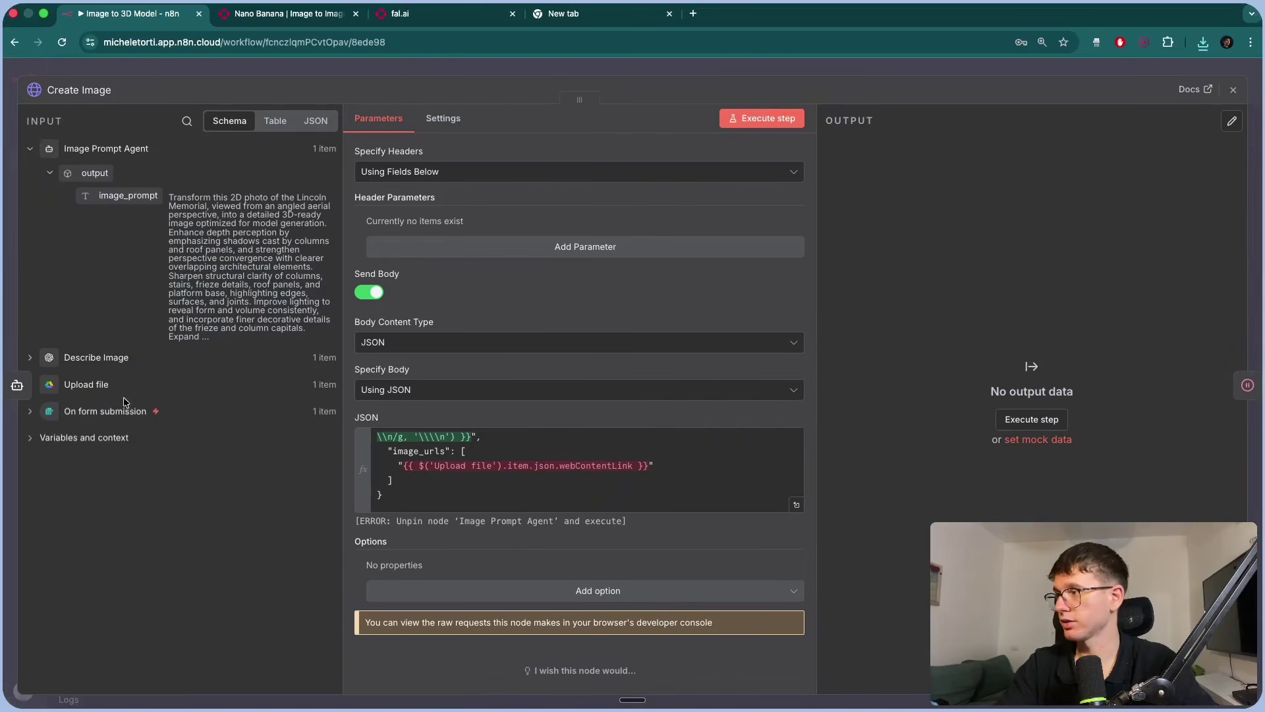
click(86, 385)
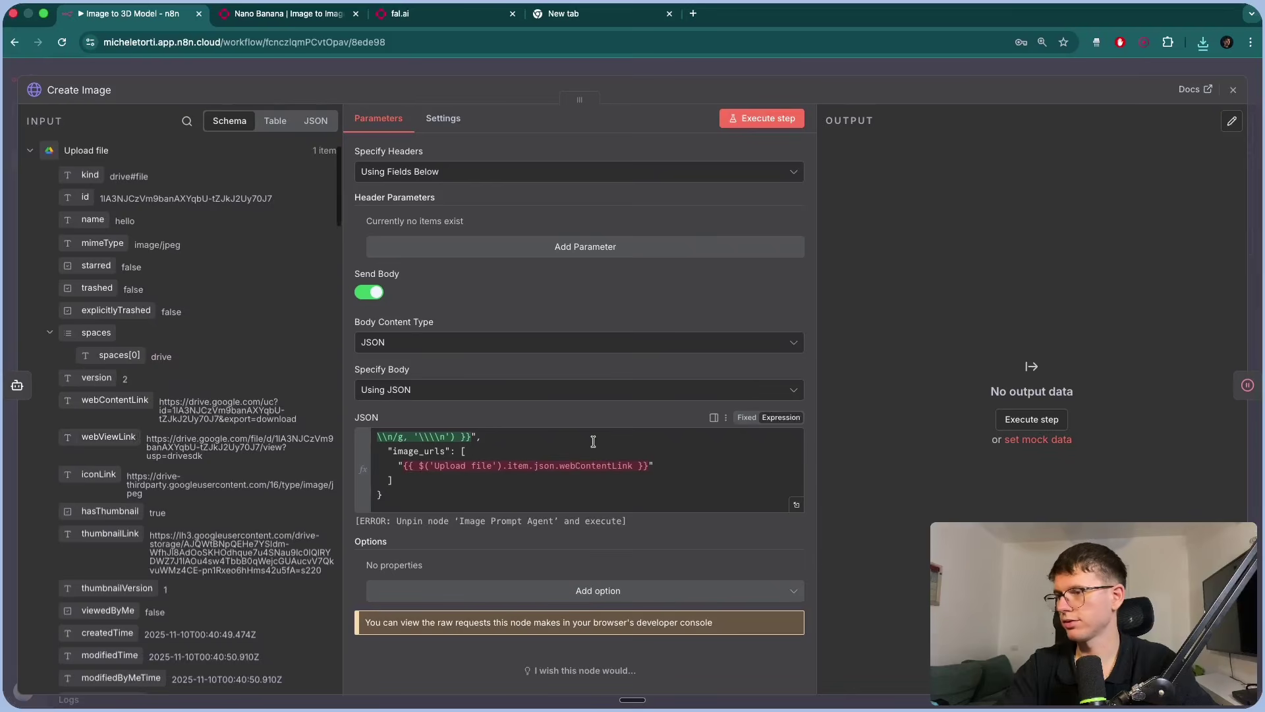
click(796, 504)
Replace the image_urls expression with Upload file's webContentLink field.
drag(604, 226, 345, 231)
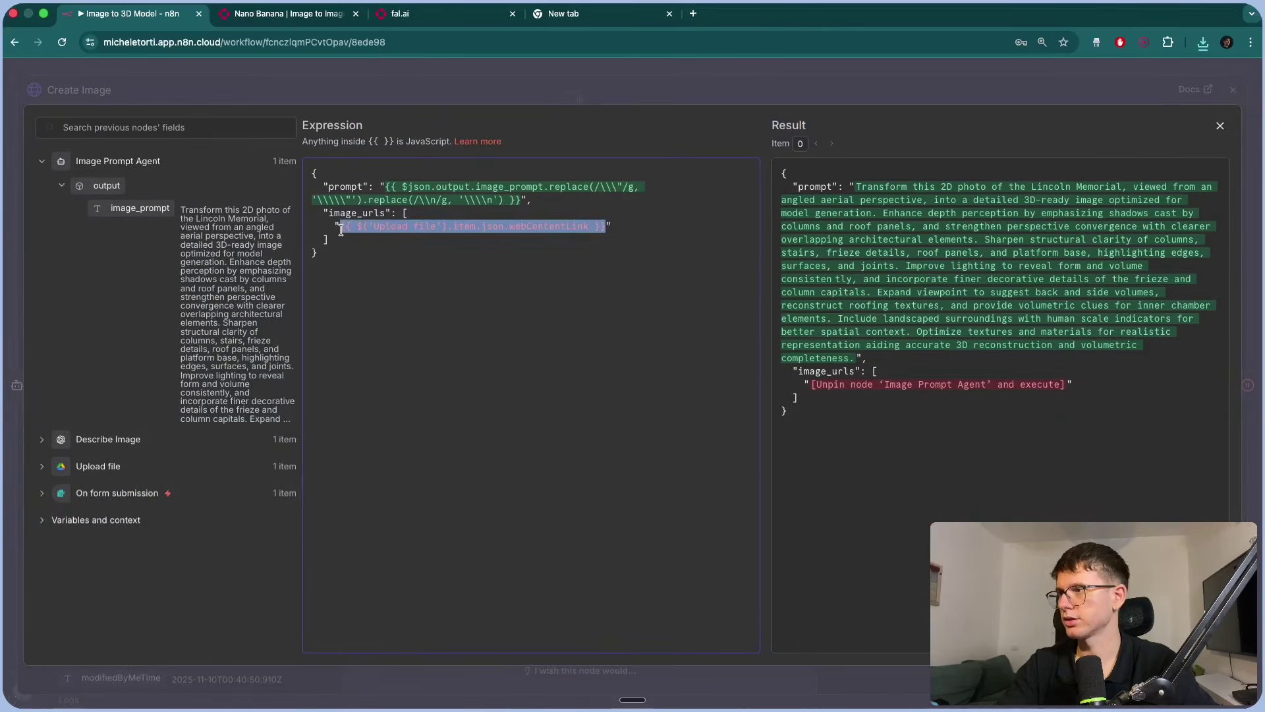
key(BackSpace)
click(98, 466)
scroll(129, 429, down, 2)
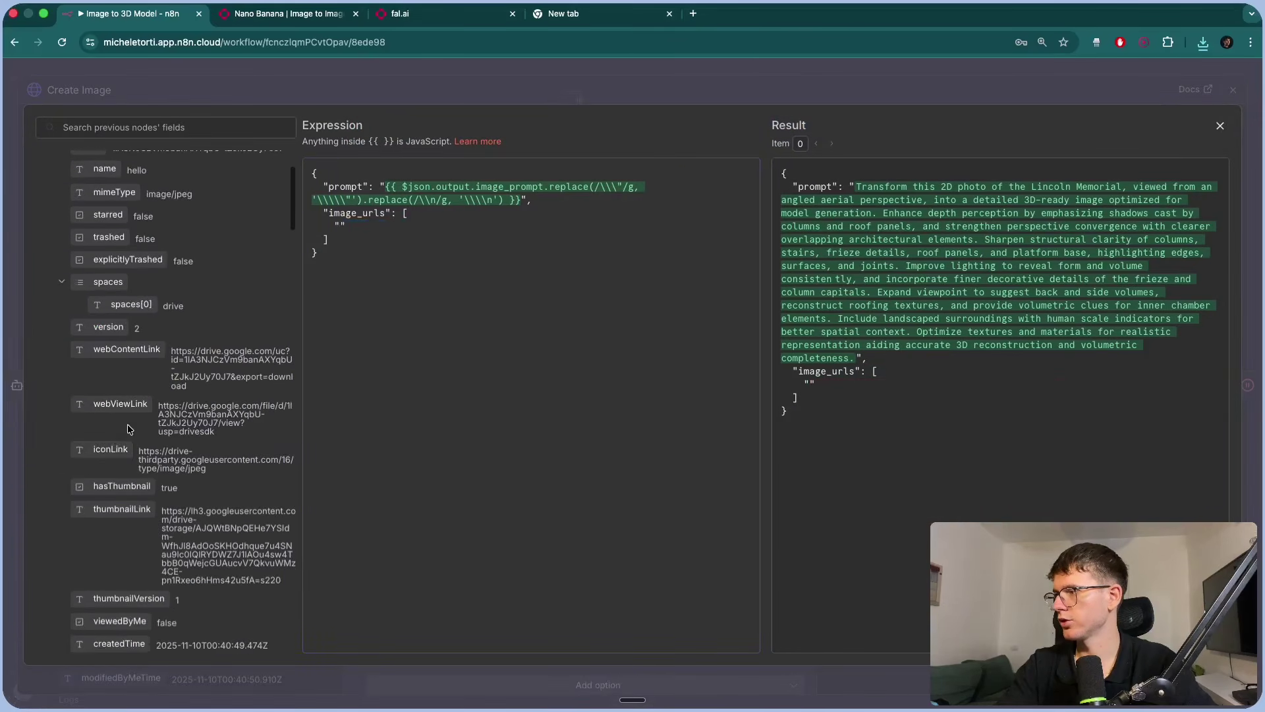
drag(127, 349, 341, 226)
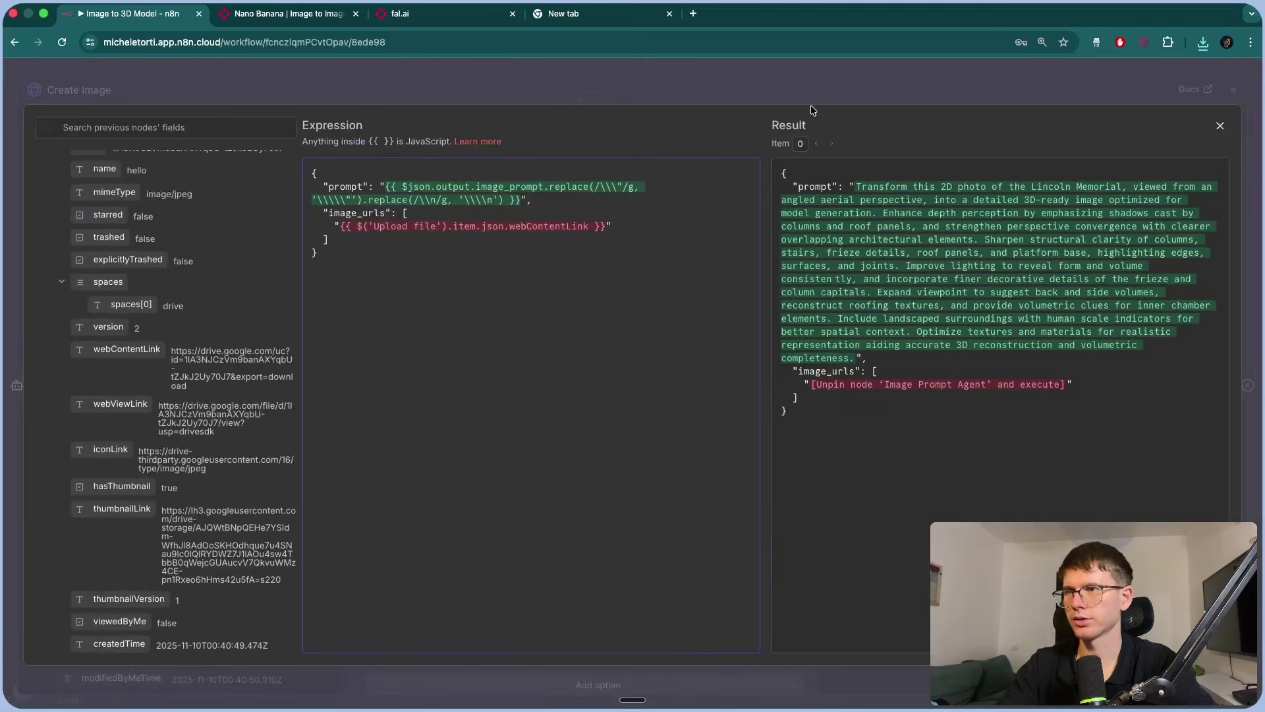
click(797, 94)
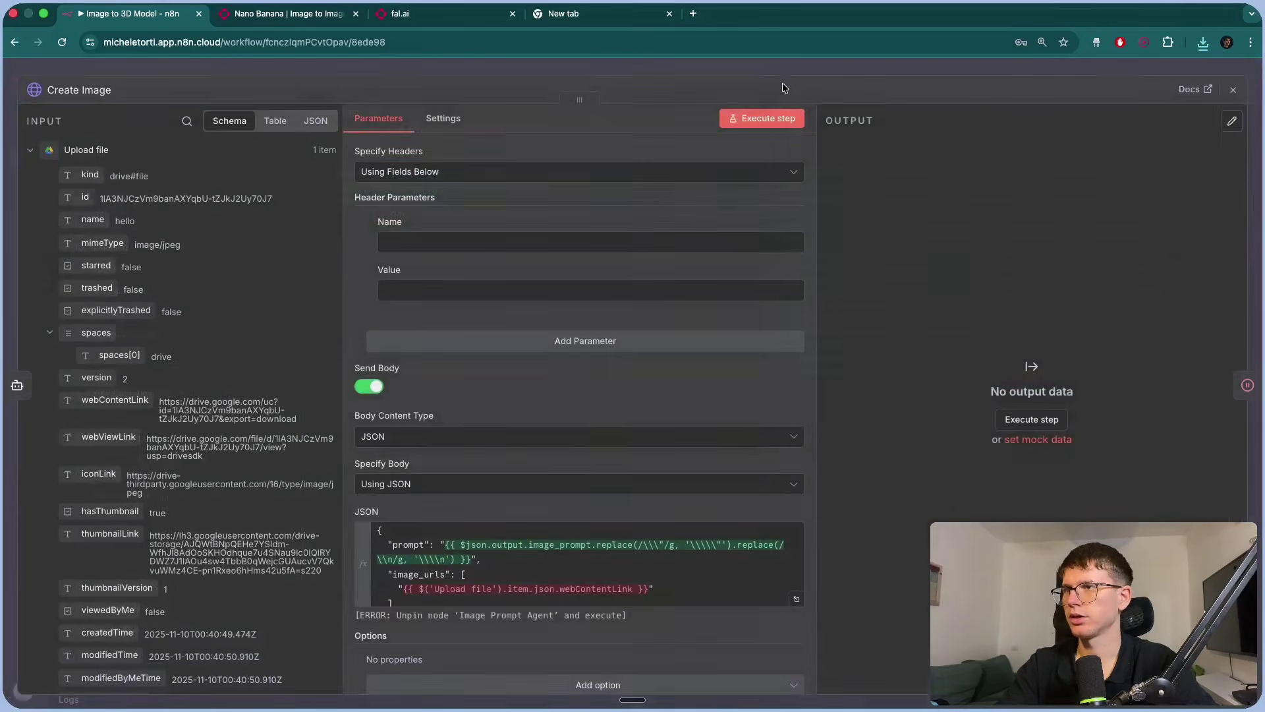
Close Create Image and open the Image Prompt Agent node.
click(753, 66)
scroll(524, 362, left, 3)
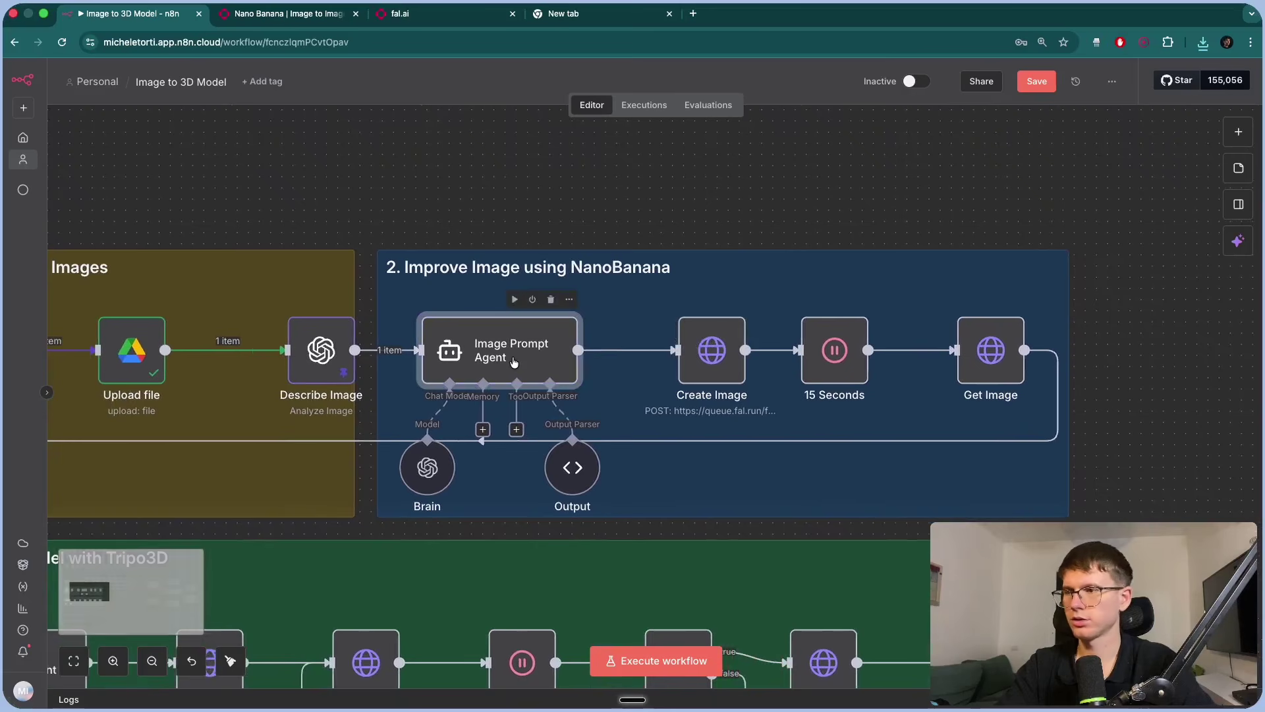
double_click(711, 352)
click(517, 71)
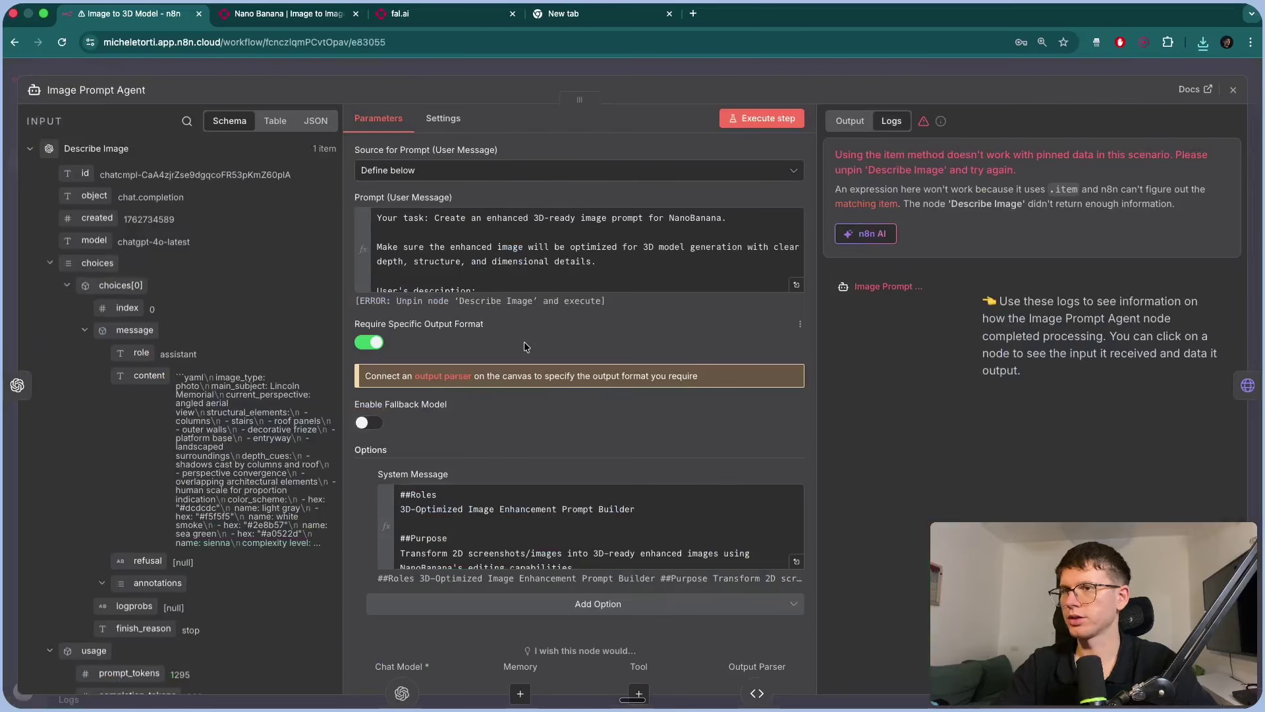
double_click(528, 349)
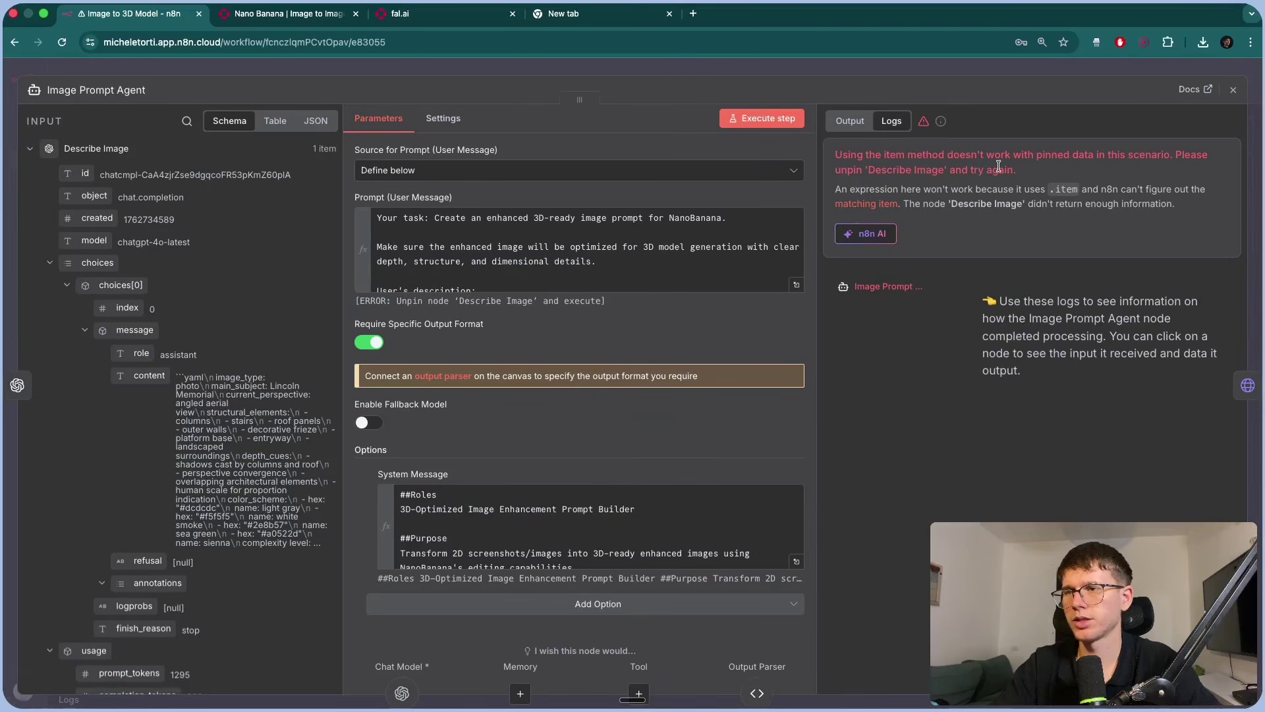
Unpin Describe Image's data and run the Image Prompt Agent step.
click(840, 64)
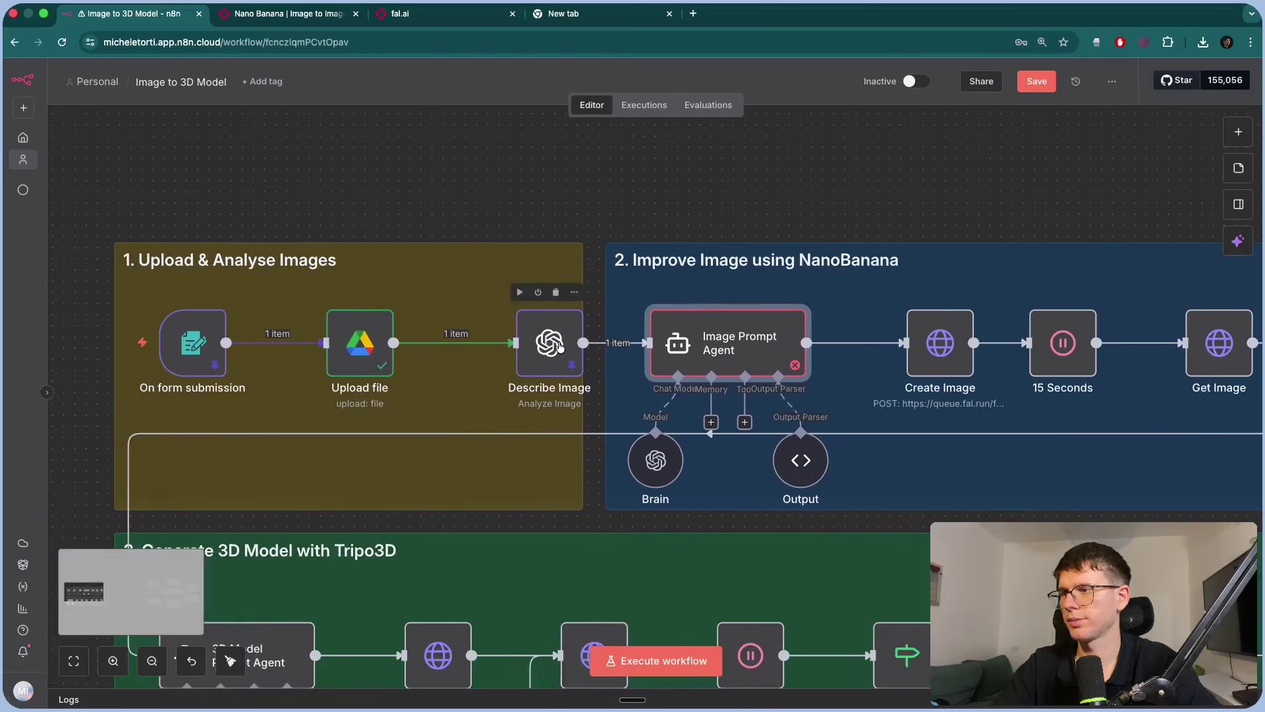
key(ctrl+z)
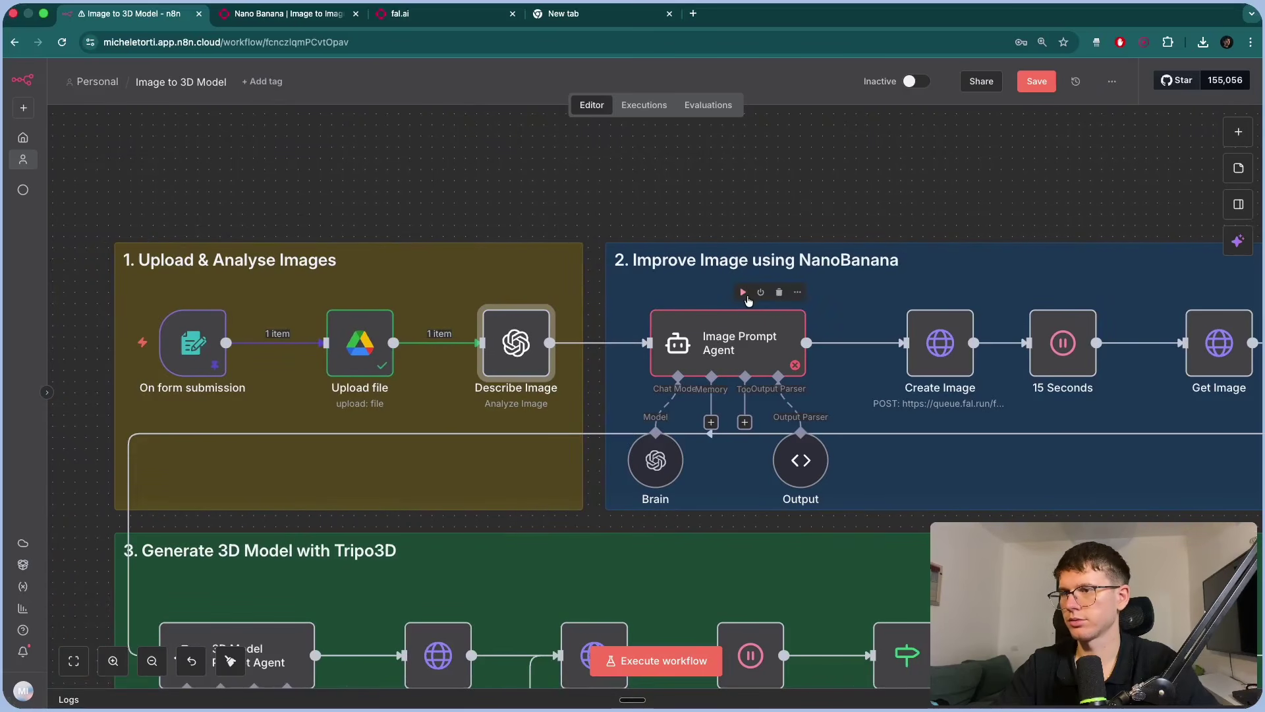
click(743, 292)
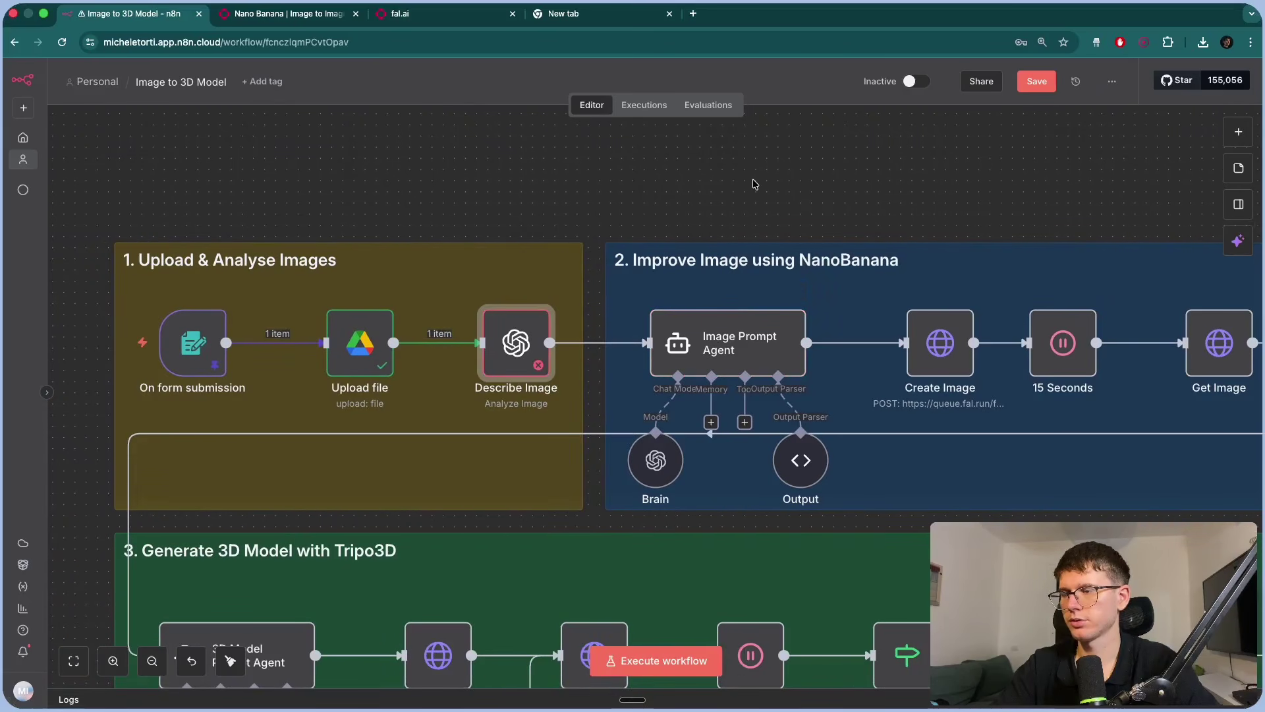
Set Describe Image's input type to Image URL(s) using webContentLink, and run it.
double_click(516, 339)
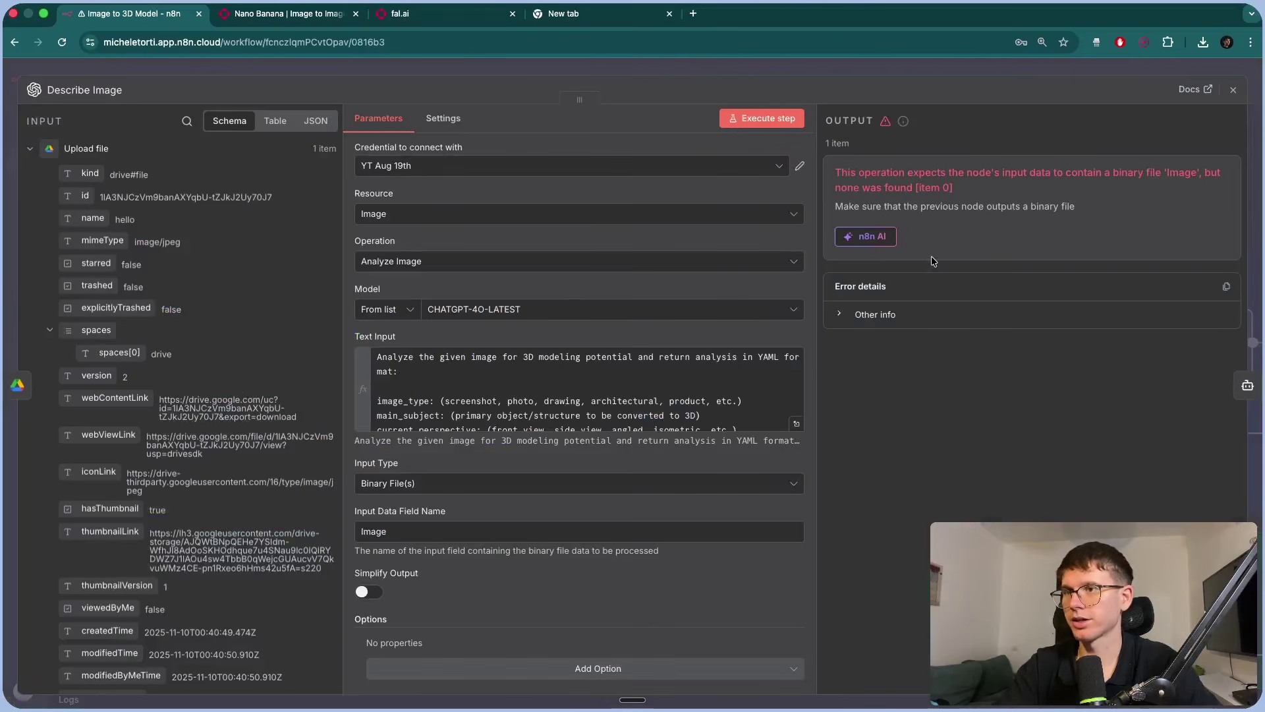
triple_click(967, 191)
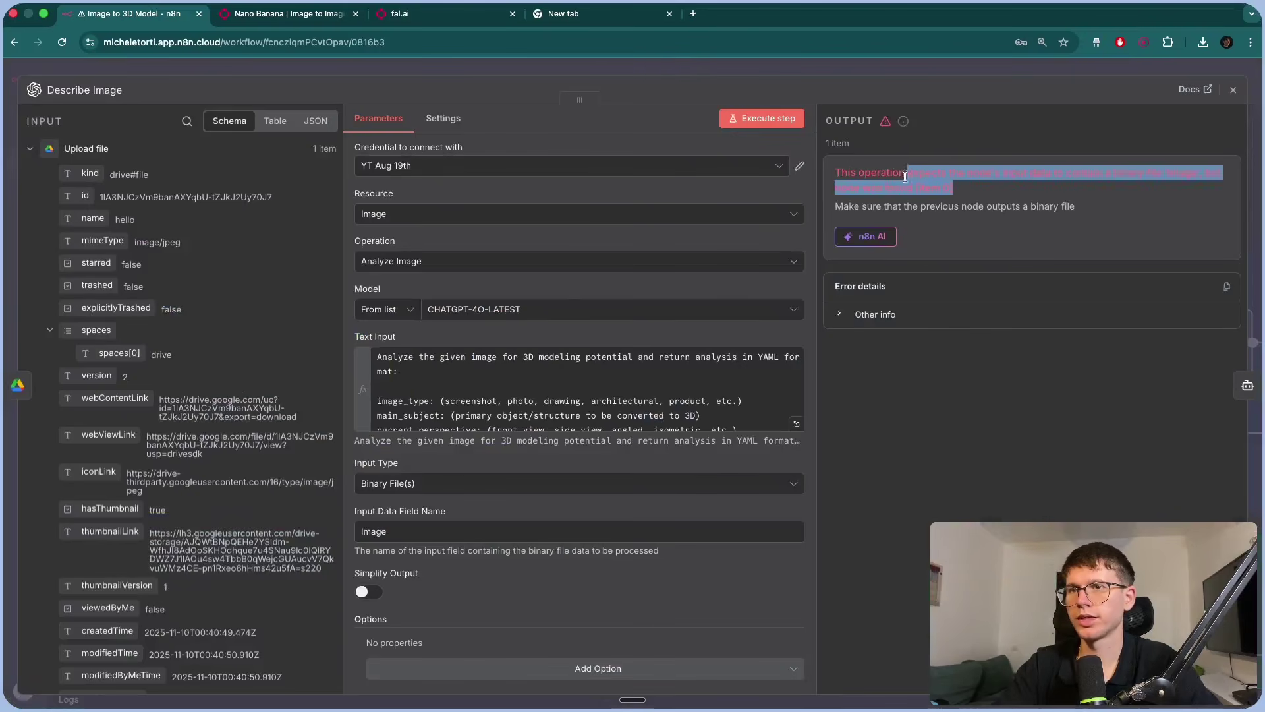
scroll(425, 470, down, 1)
click(422, 454)
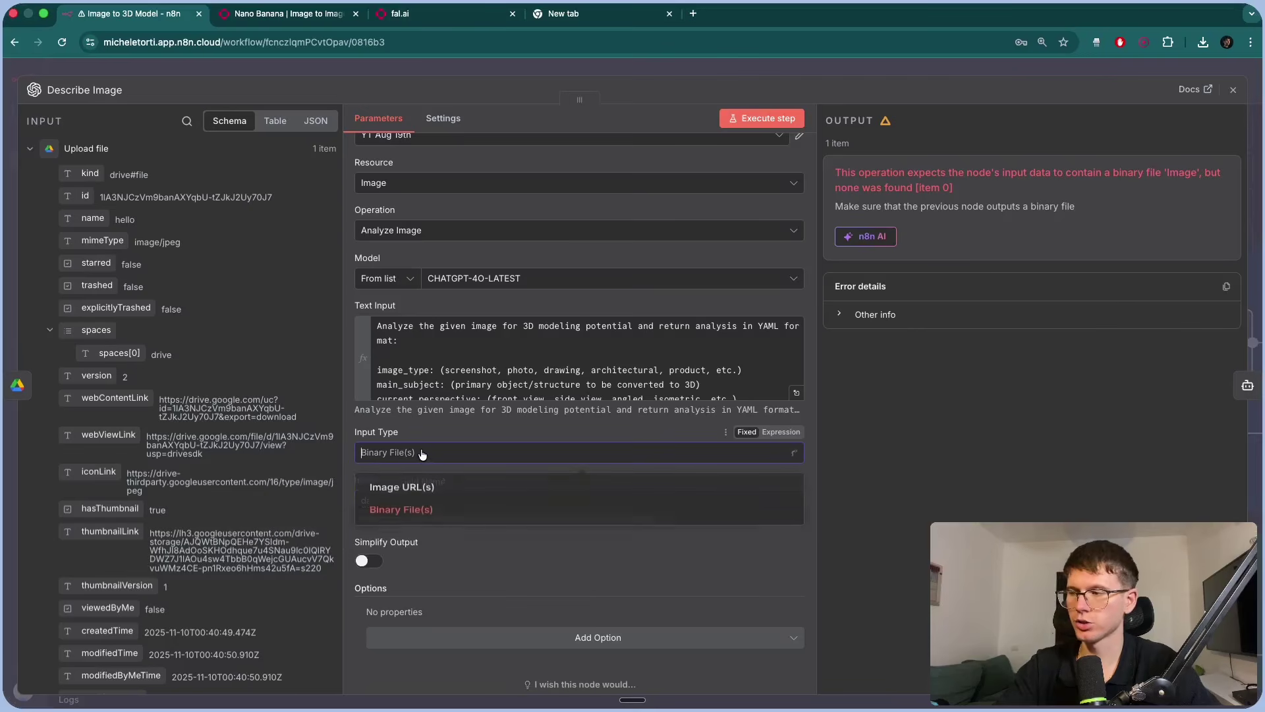
click(414, 488)
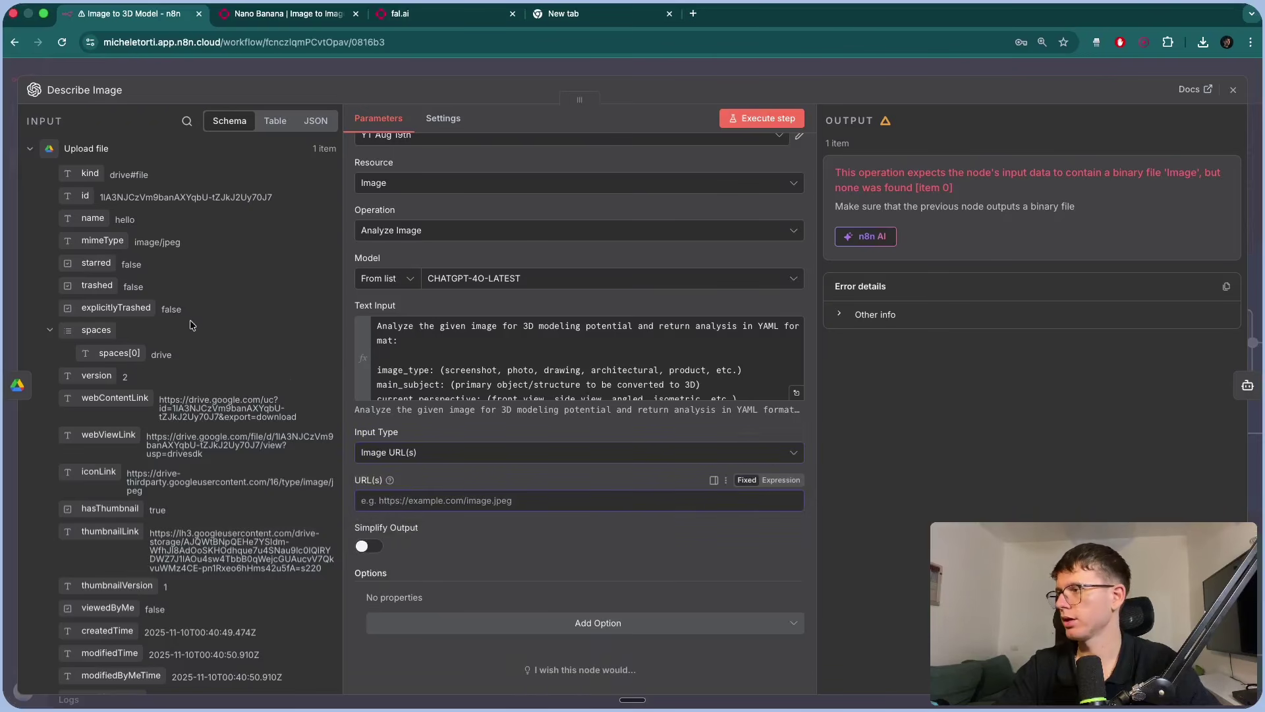
scroll(132, 344, down, 1)
drag(132, 344, 435, 500)
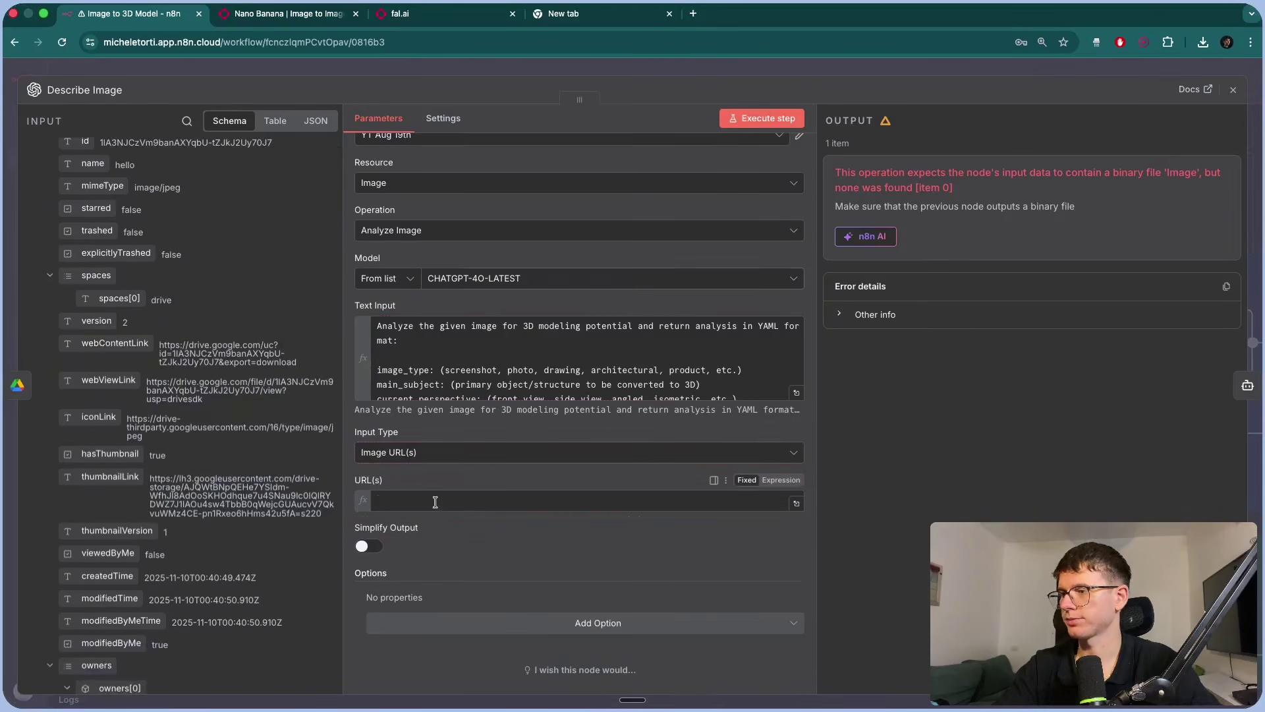
click(758, 118)
click(736, 65)
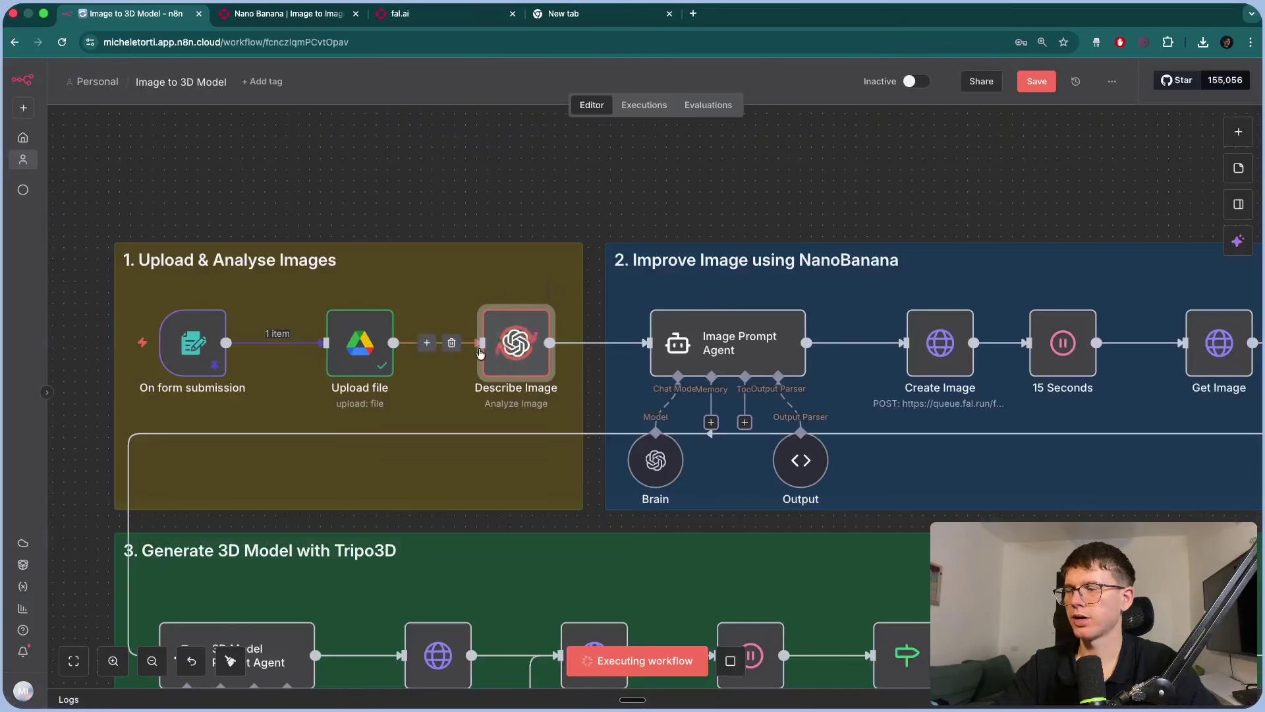
Pin Upload file, Describe Image and Image Prompt Agent, run Create Image, view the Nano Banana docs.
scroll(429, 361, right, 1)
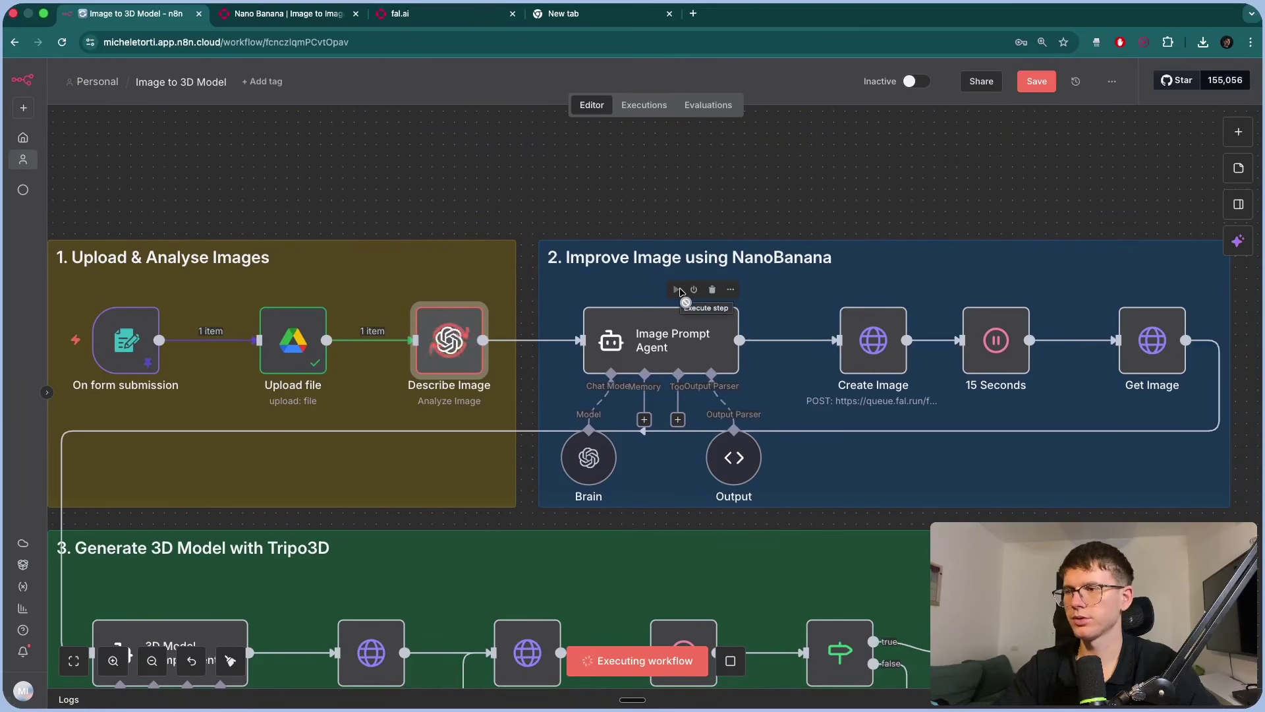
scroll(703, 198, right, 3)
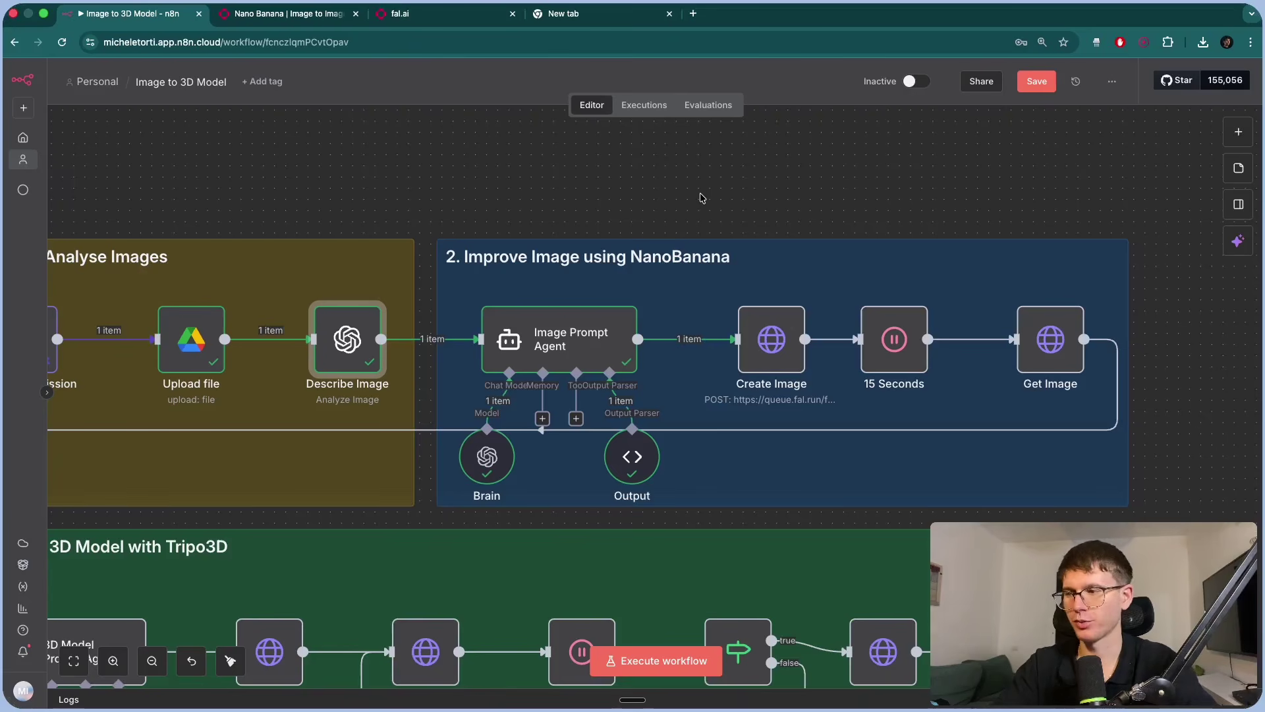
scroll(700, 197, left, 2)
scroll(700, 197, down, 1)
drag(621, 332, 779, 453)
key(p)
scroll(804, 329, right, 3)
scroll(804, 329, up, 1)
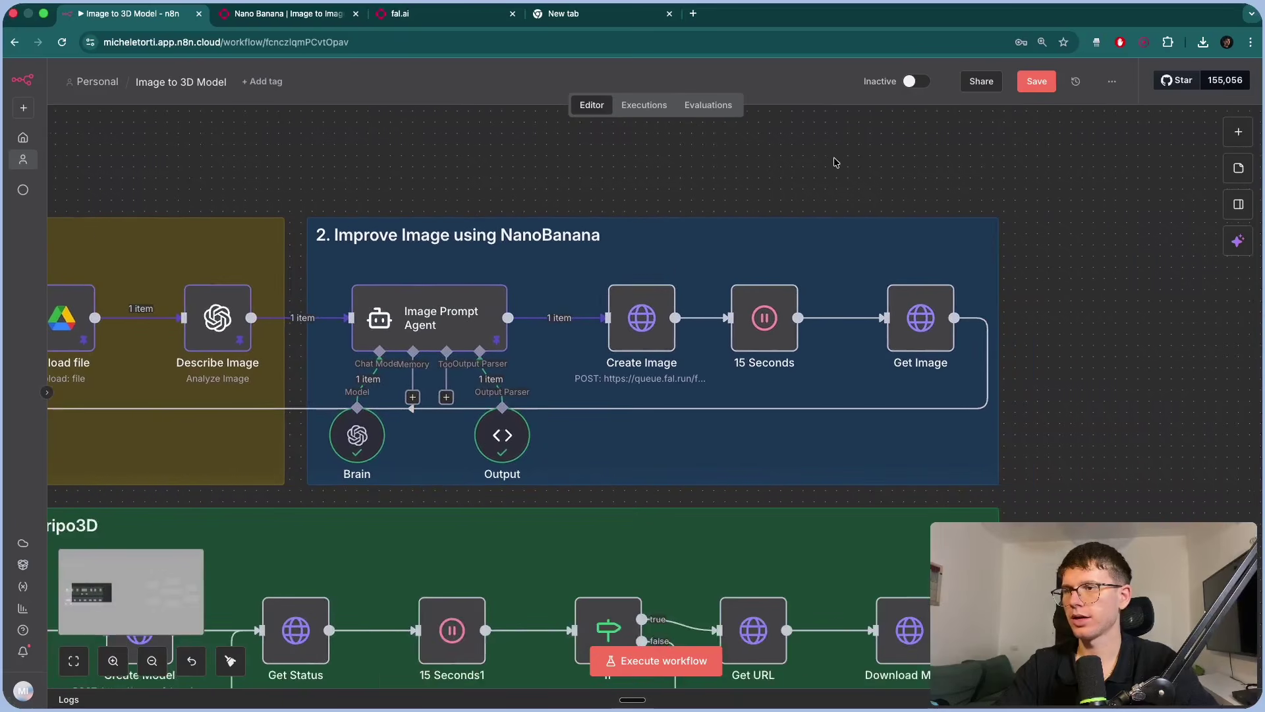
click(613, 268)
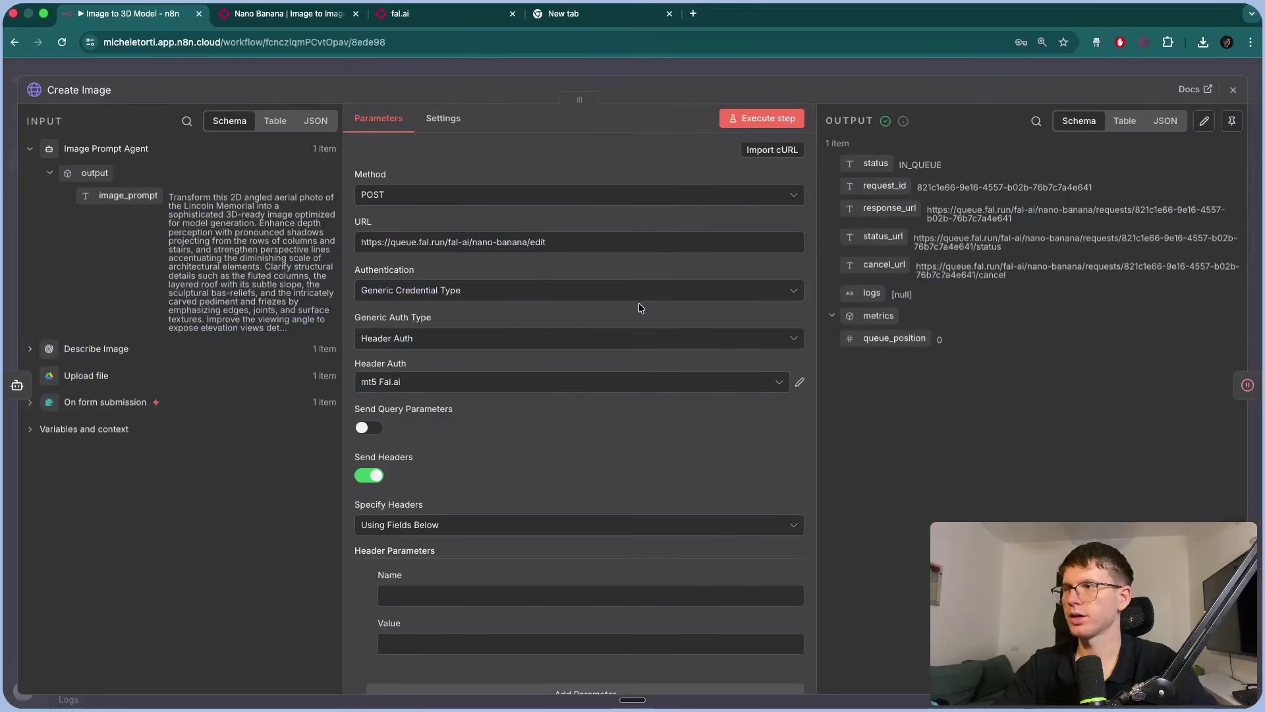
double_click(638, 303)
click(309, 15)
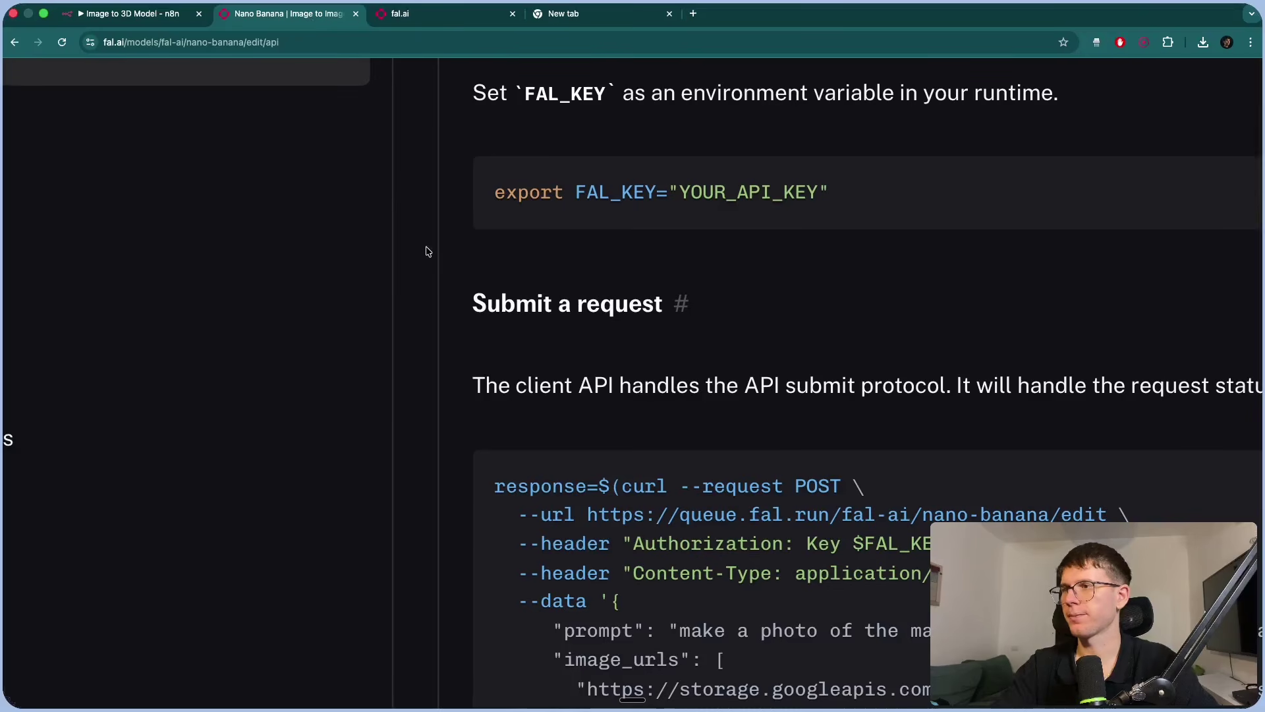
scroll(375, 229, up, 4)
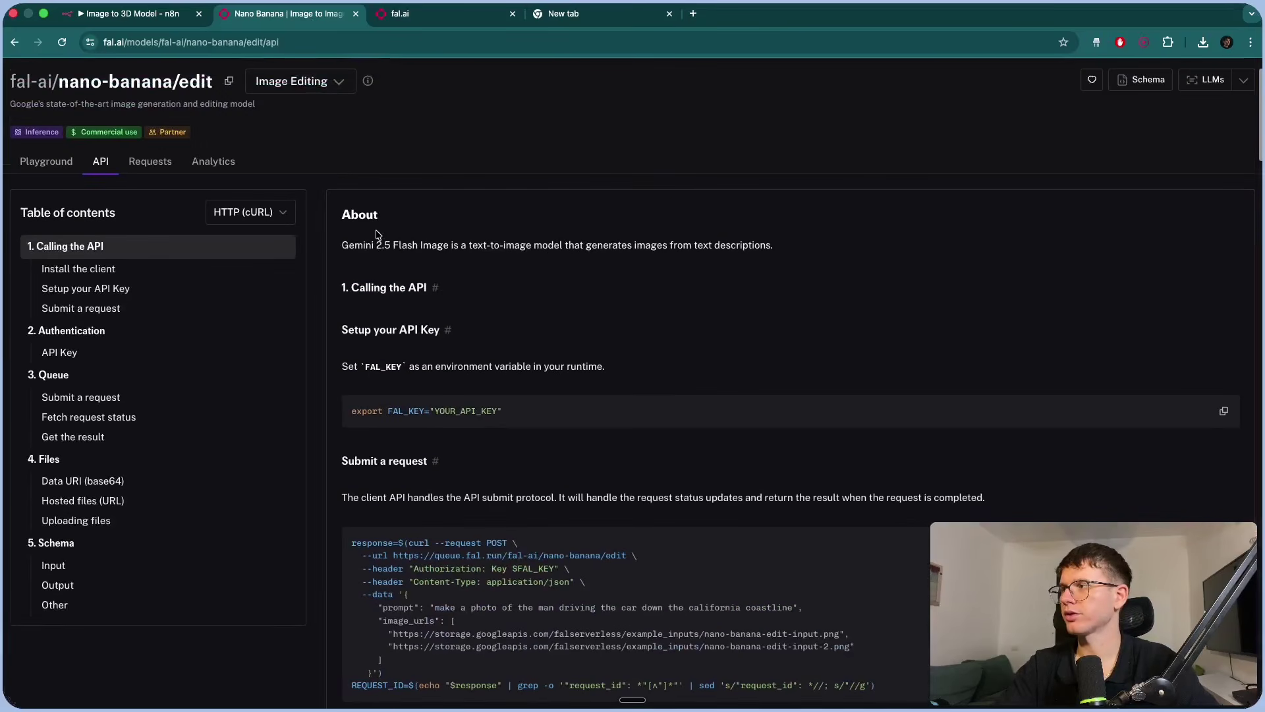
scroll(376, 211, down, 3)
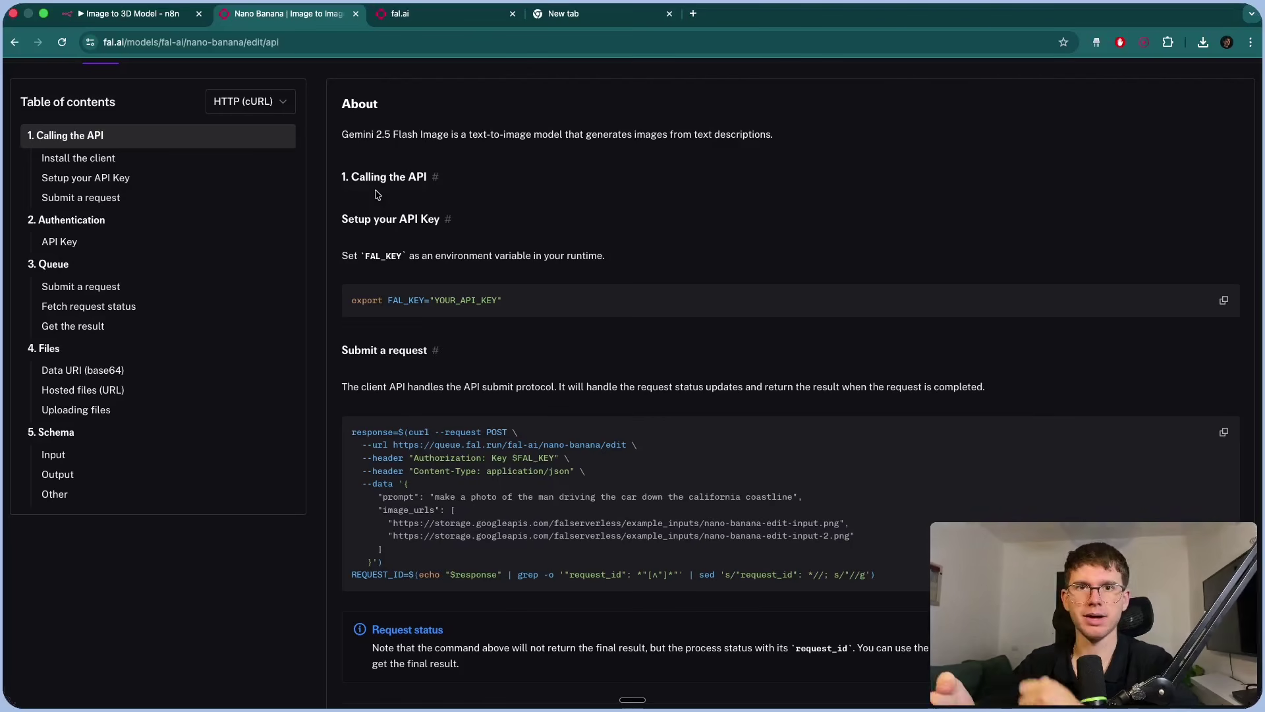
scroll(461, 438, down, 10)
scroll(461, 439, down, 2)
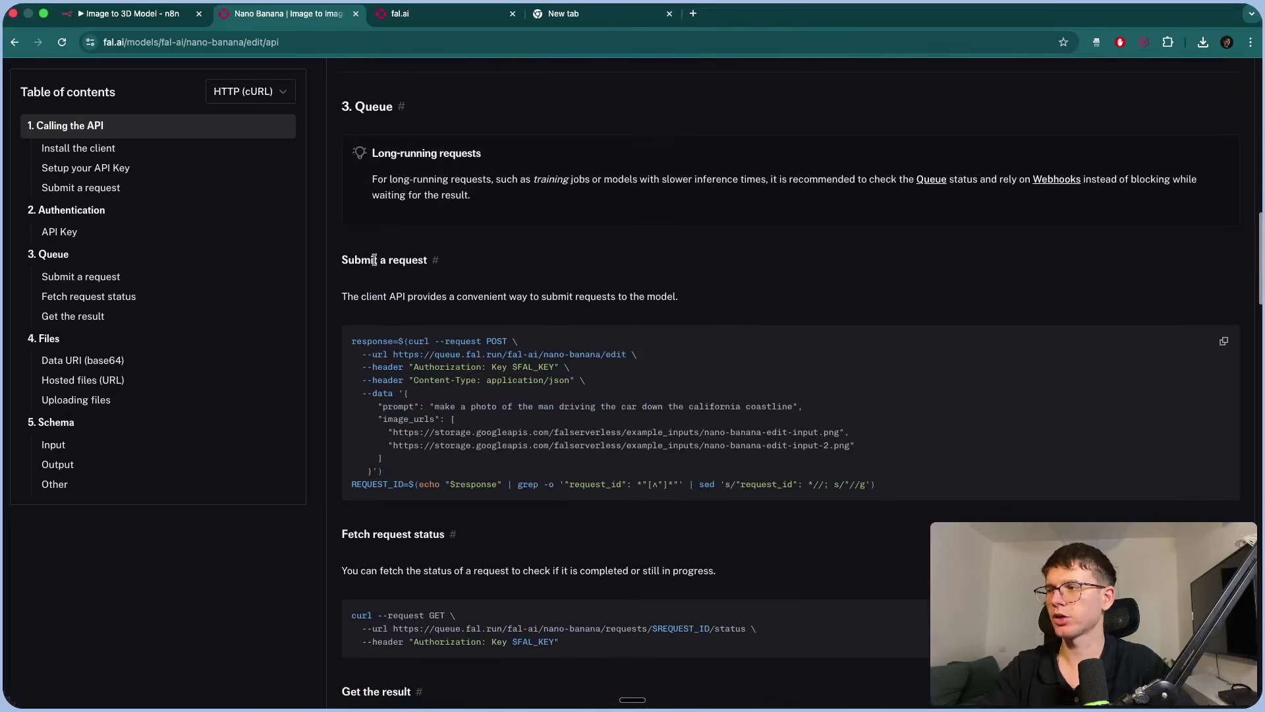
drag(348, 260, 437, 258)
click(482, 265)
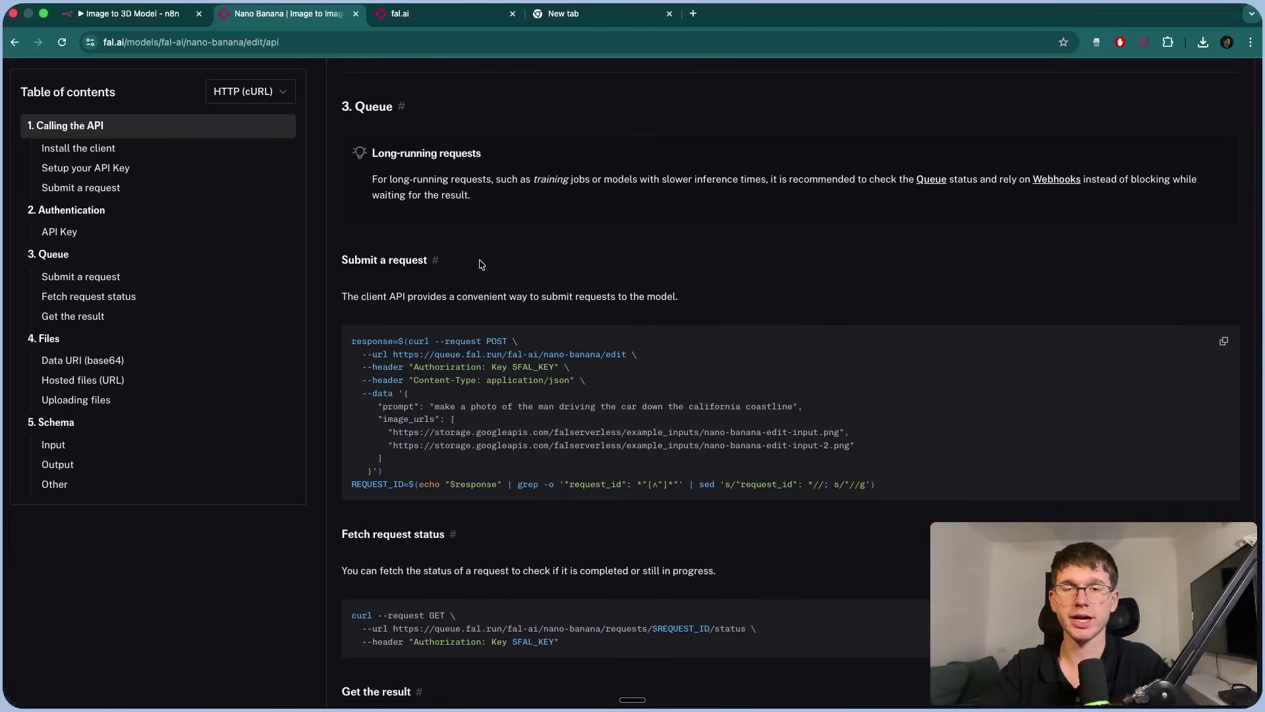
scroll(474, 276, down, 6)
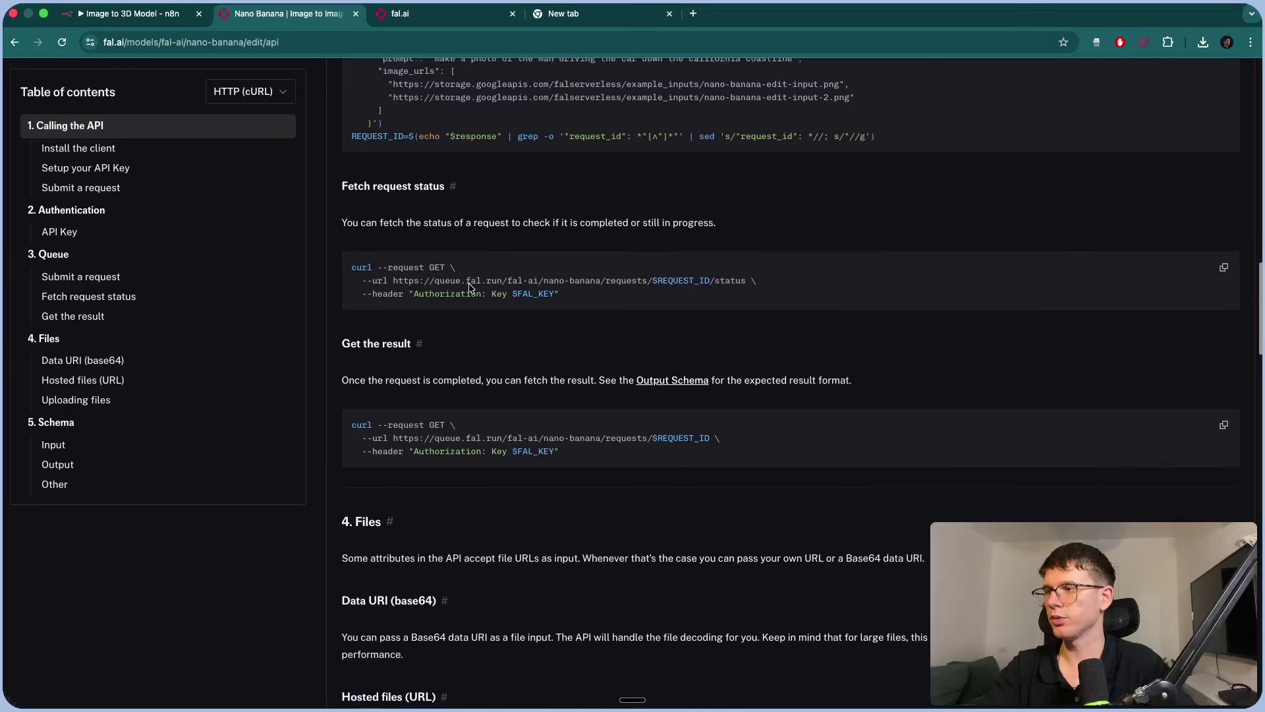
scroll(452, 325, up, 5)
drag(294, 298, 367, 295)
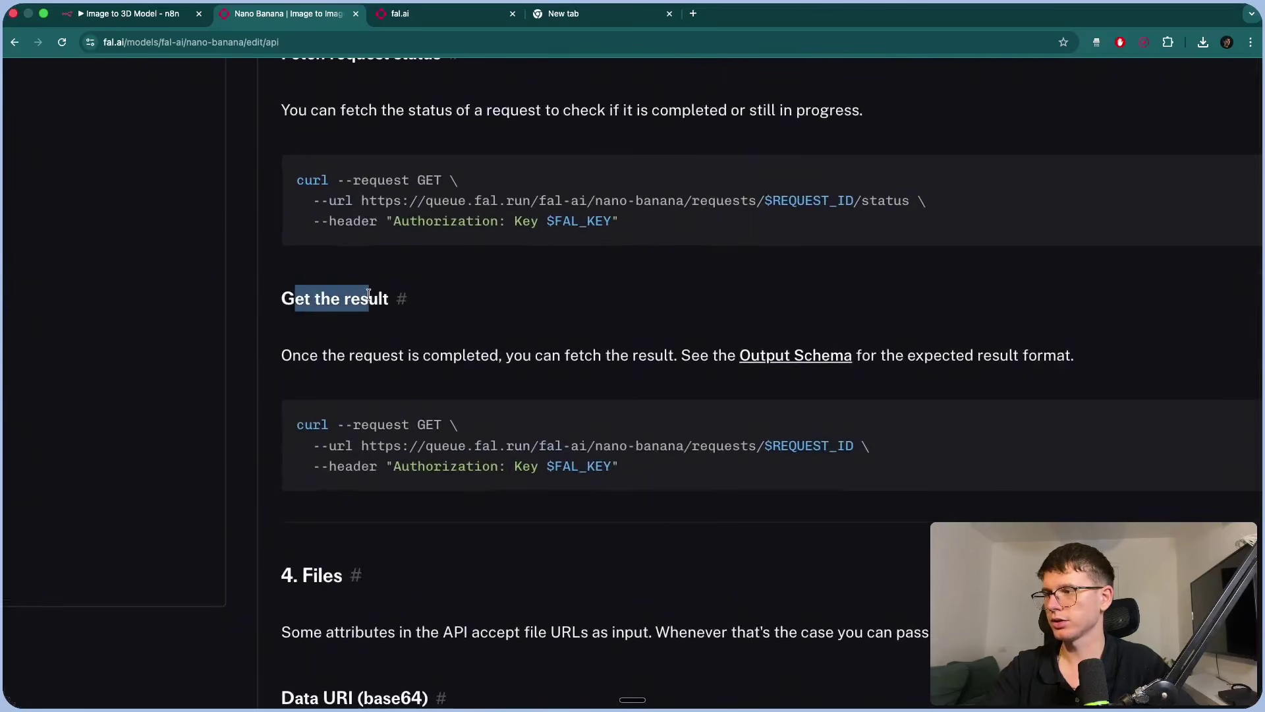
scroll(518, 414, down, 2)
scroll(422, 370, right, 1)
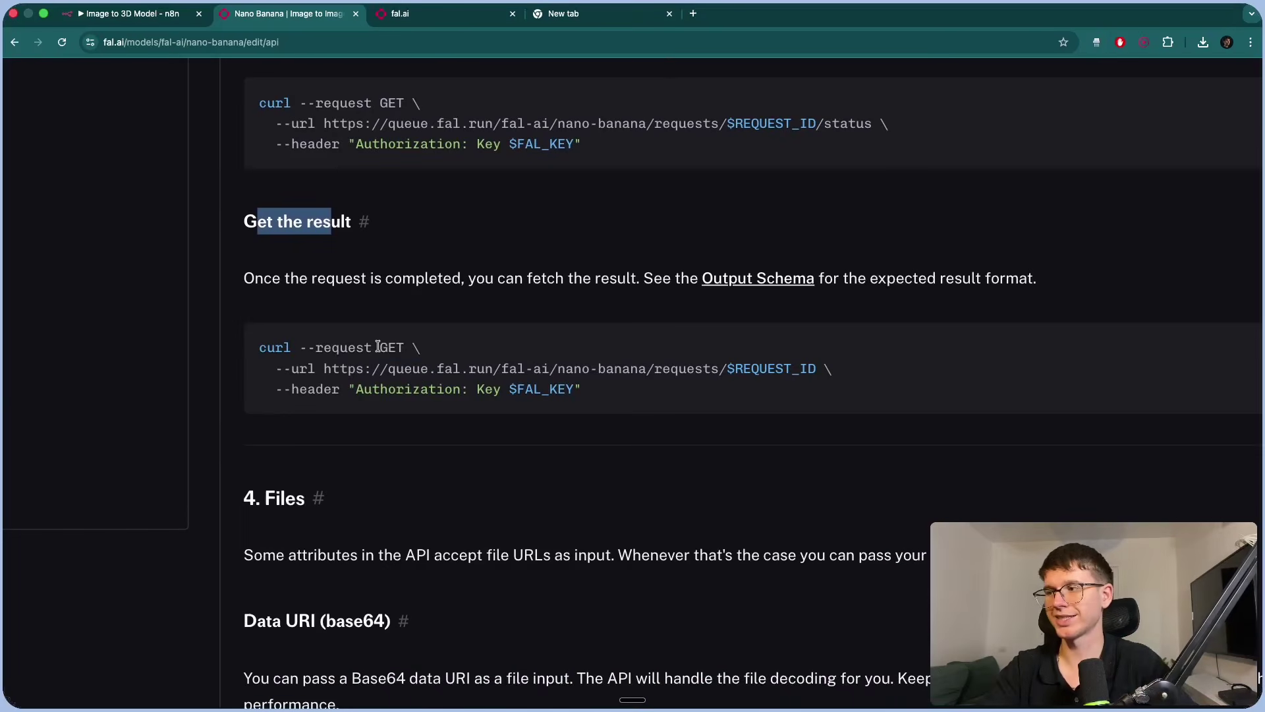
drag(378, 348, 425, 349)
scroll(425, 349, down, 5)
scroll(424, 346, up, 5)
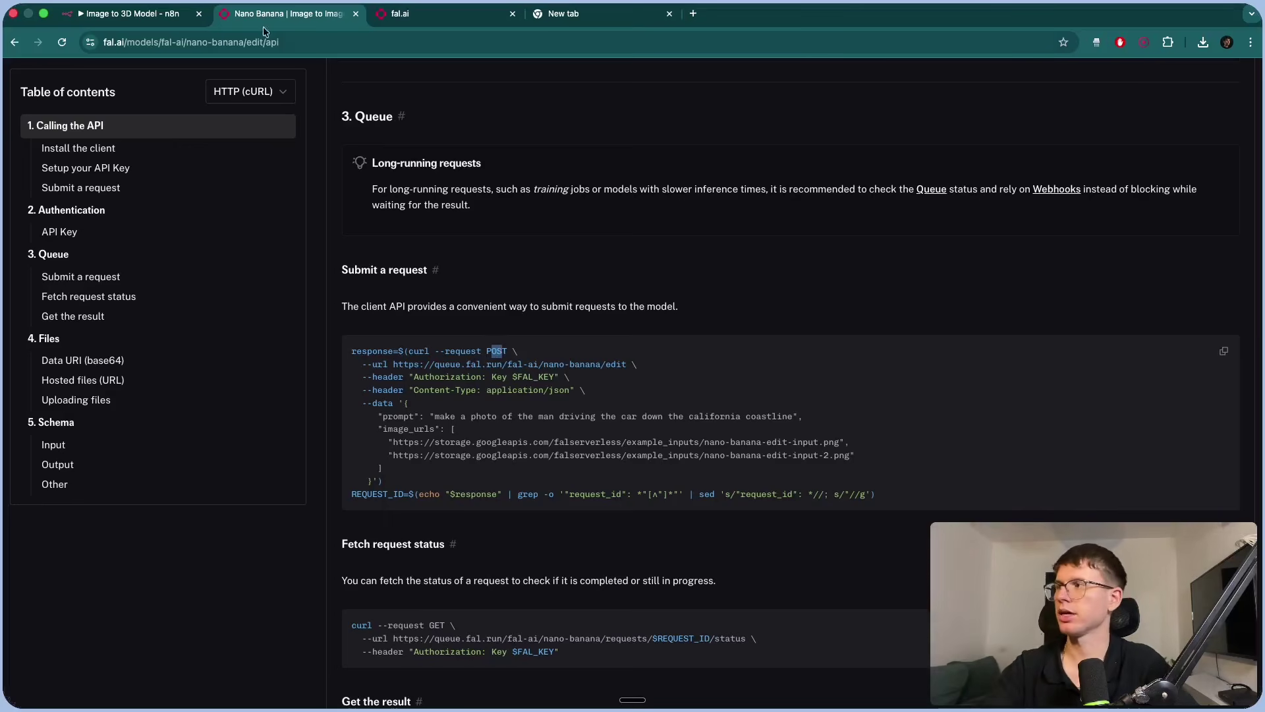
click(158, 14)
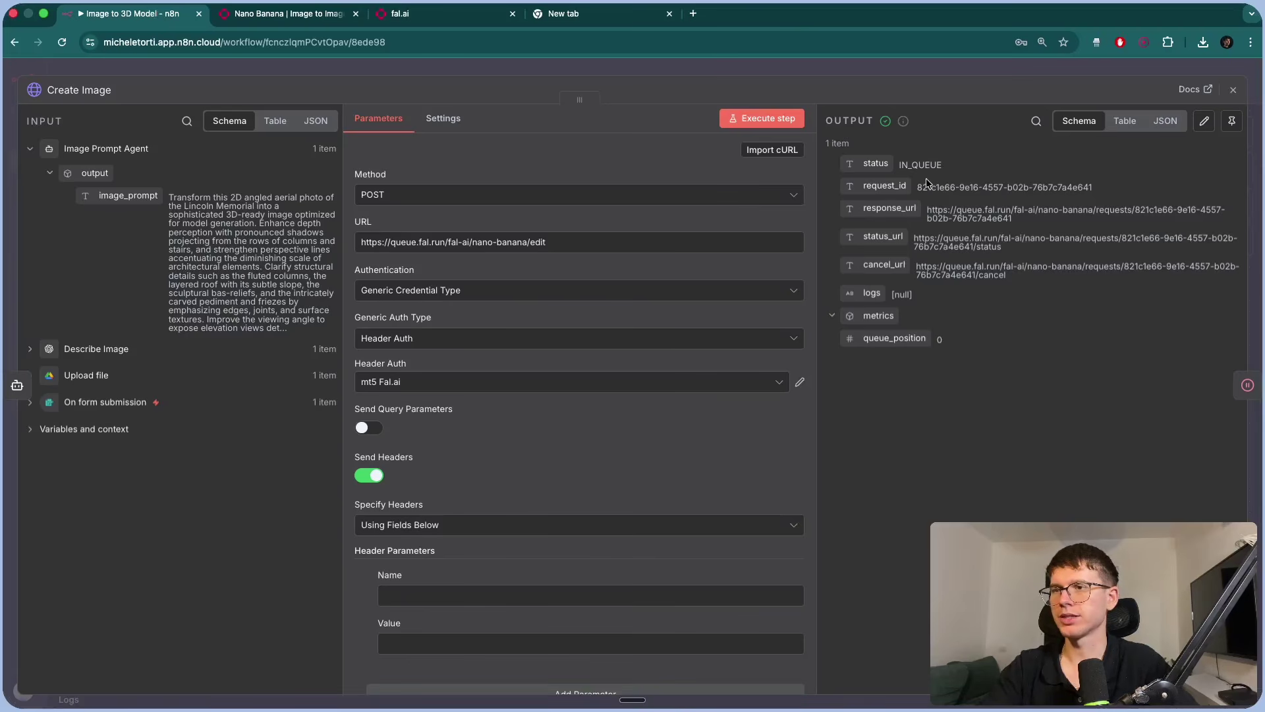
Note Create Image's IN_QUEUE status, then execute the Get Image step.
drag(901, 163, 944, 166)
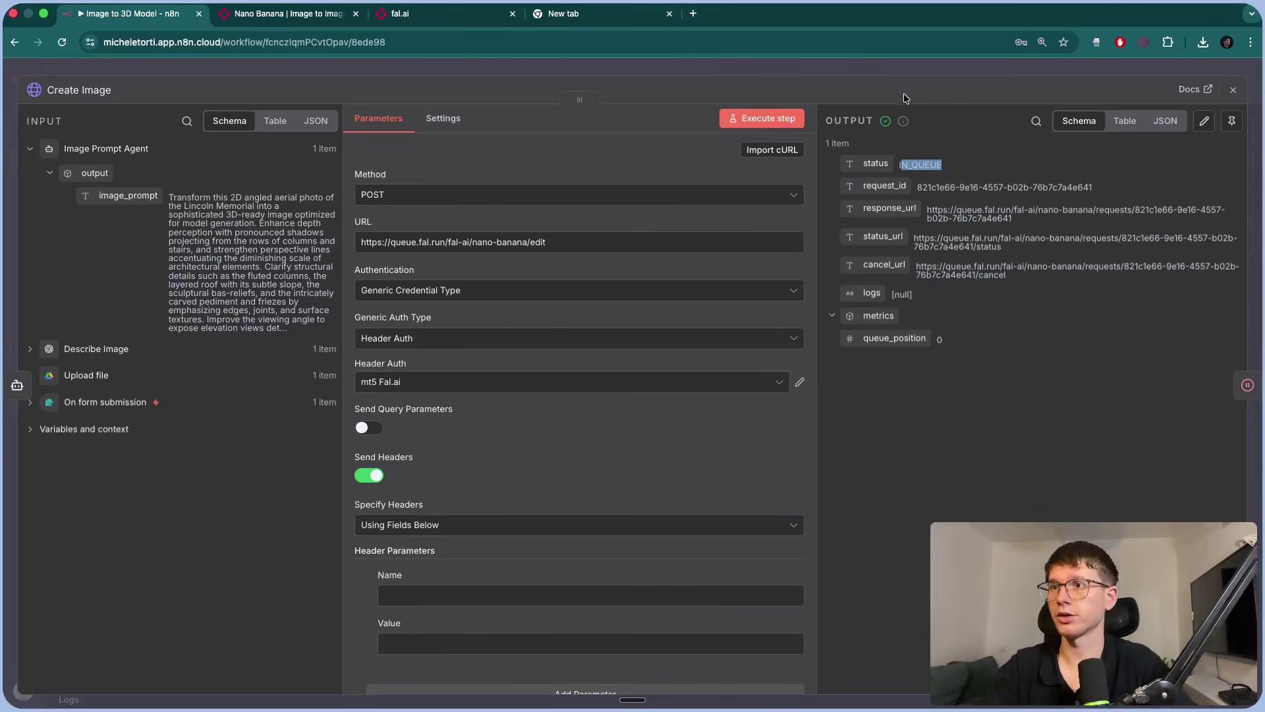
key(Escape)
scroll(690, 186, right, 5)
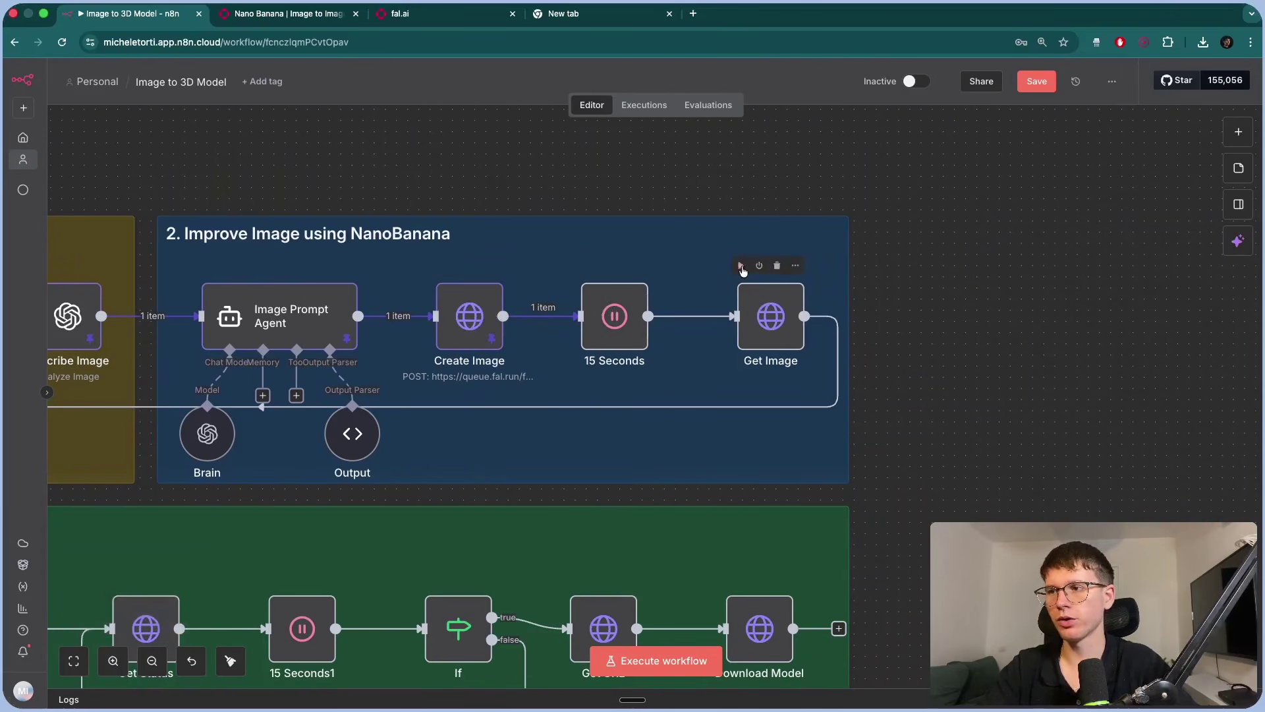
double_click(761, 308)
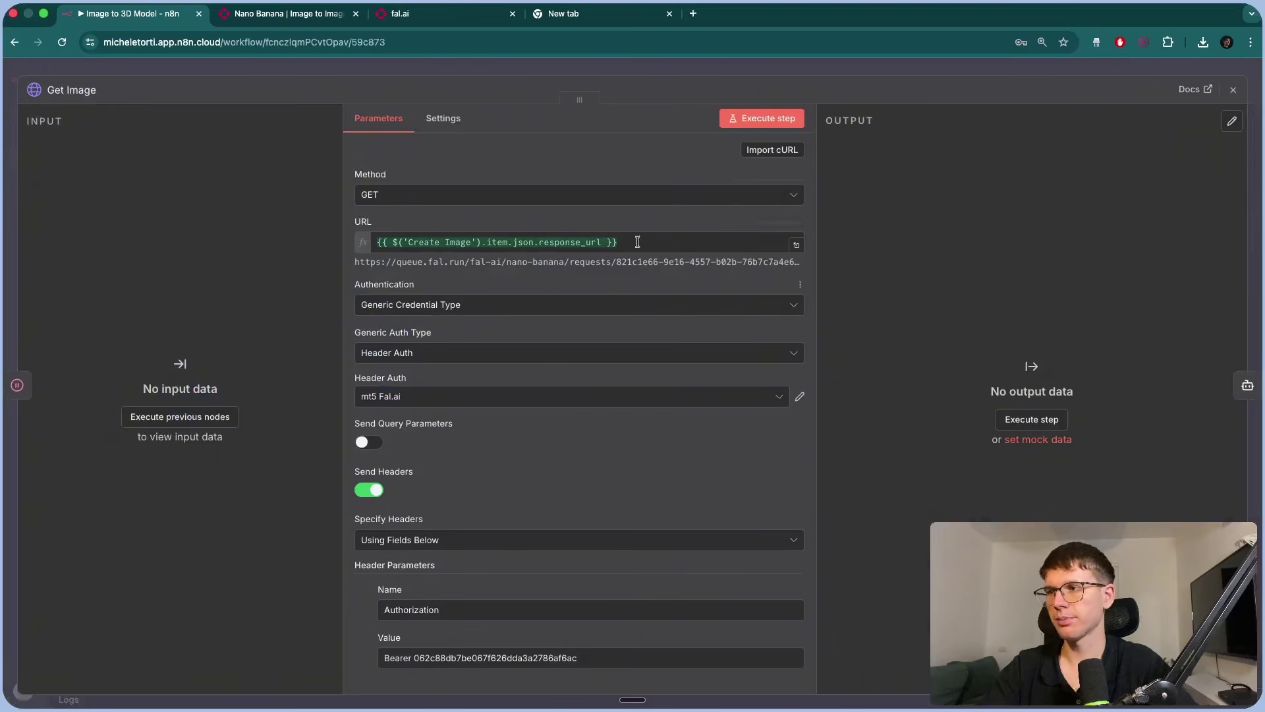
click(744, 125)
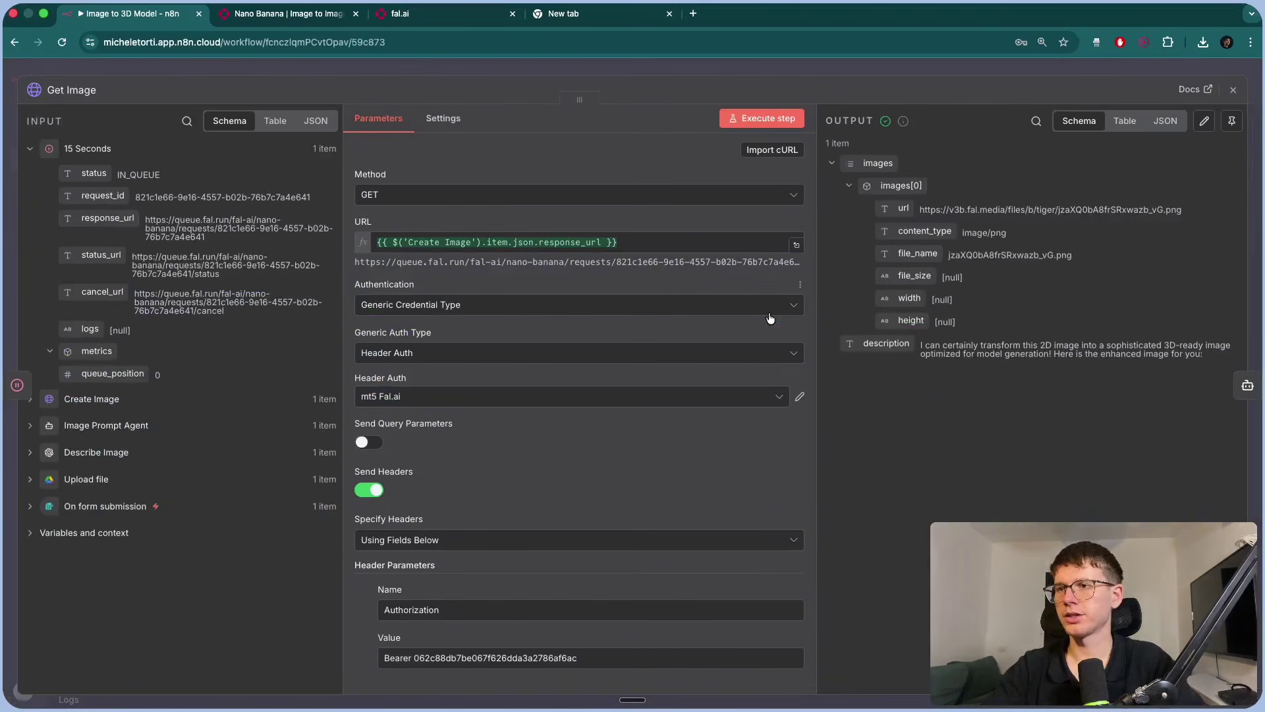
Compare the generated Lincoln Memorial image with the original photo, then close its tab.
click(982, 211)
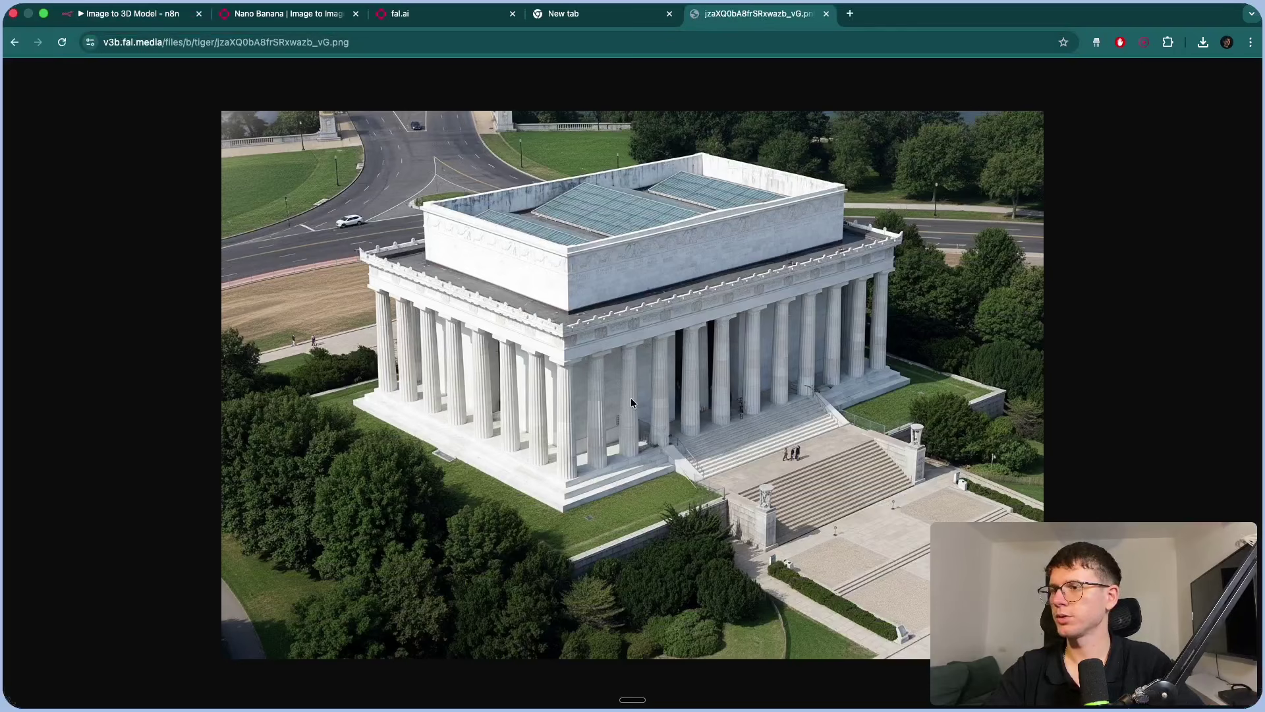
scroll(679, 361, up, 5)
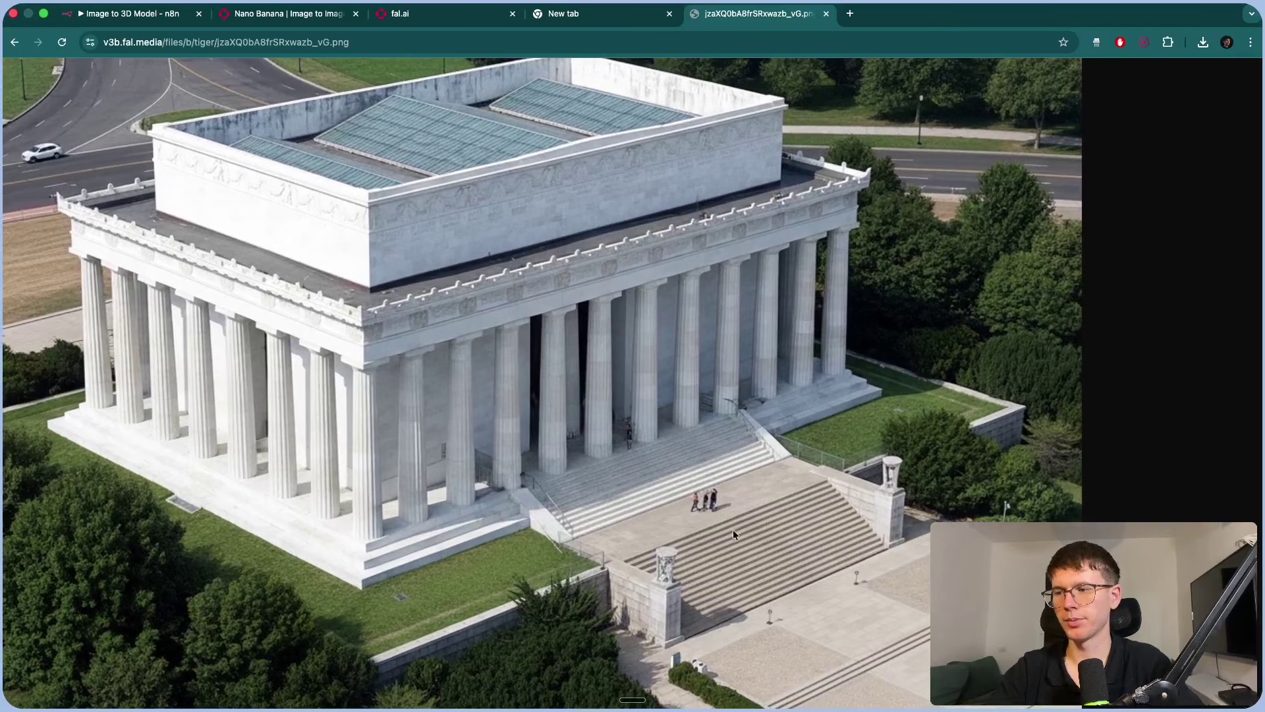
scroll(759, 551, down, 5)
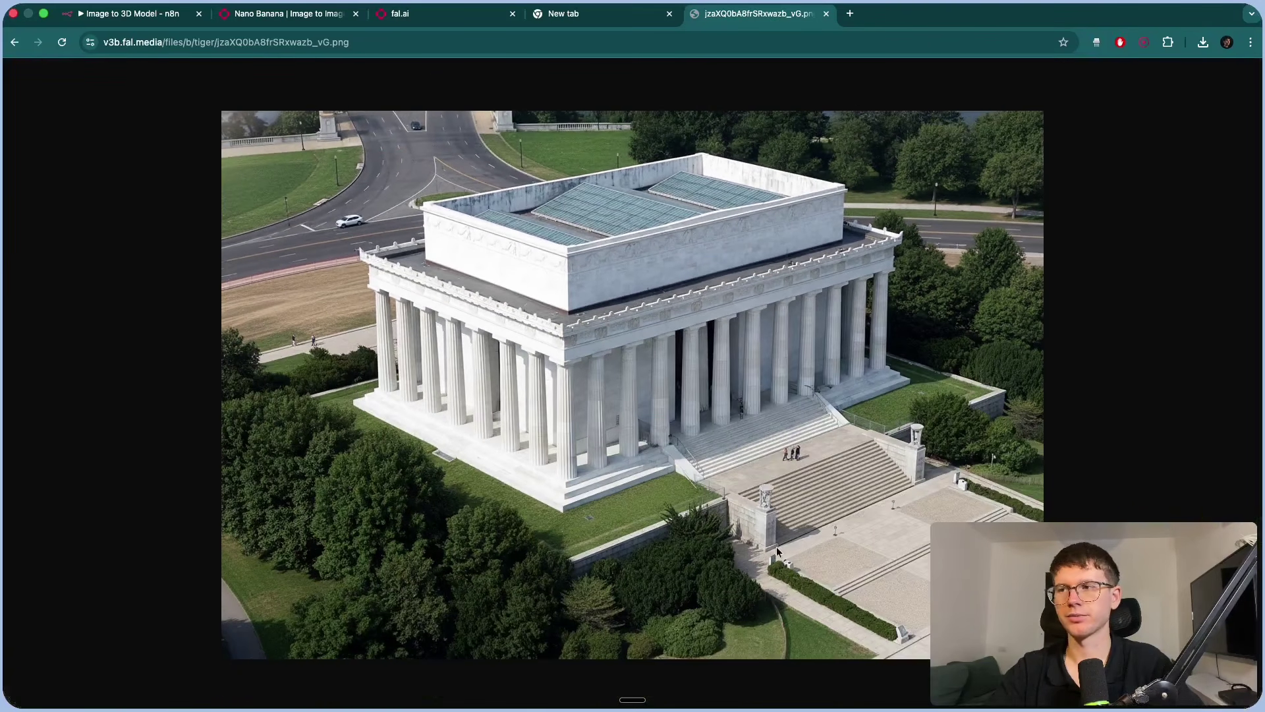
key(ctrl+Left)
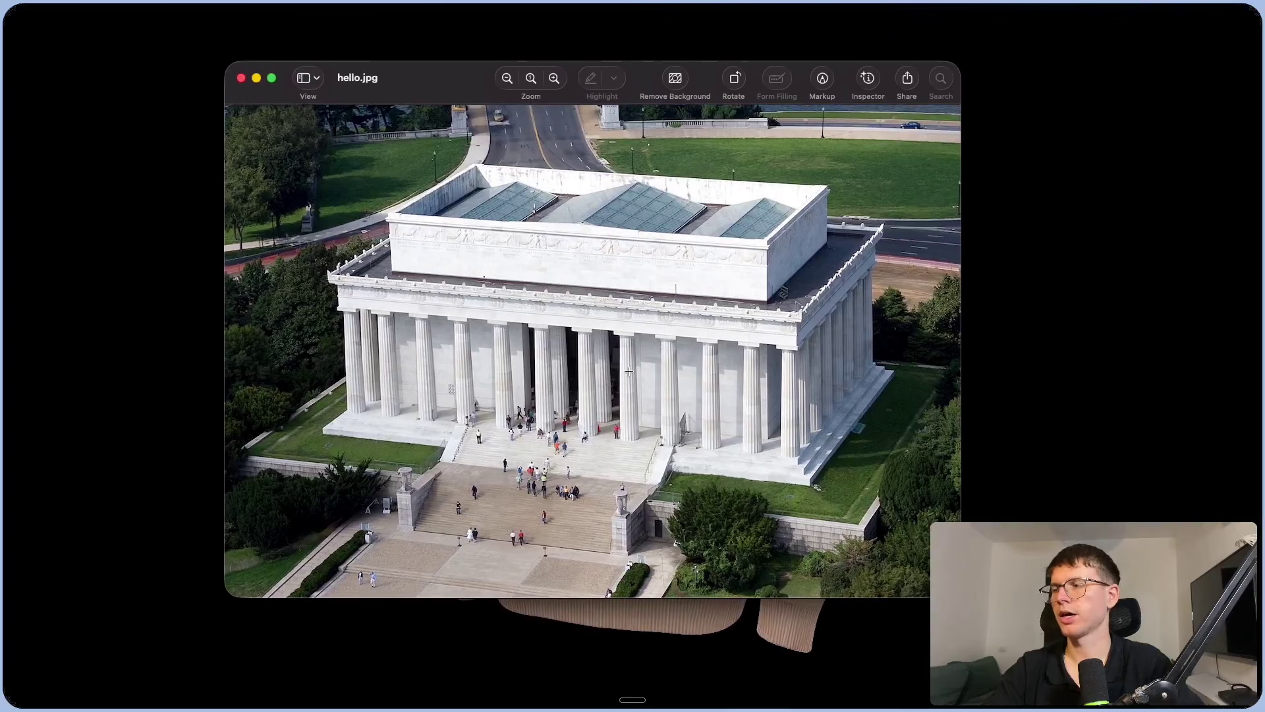
key(ctrl+Right)
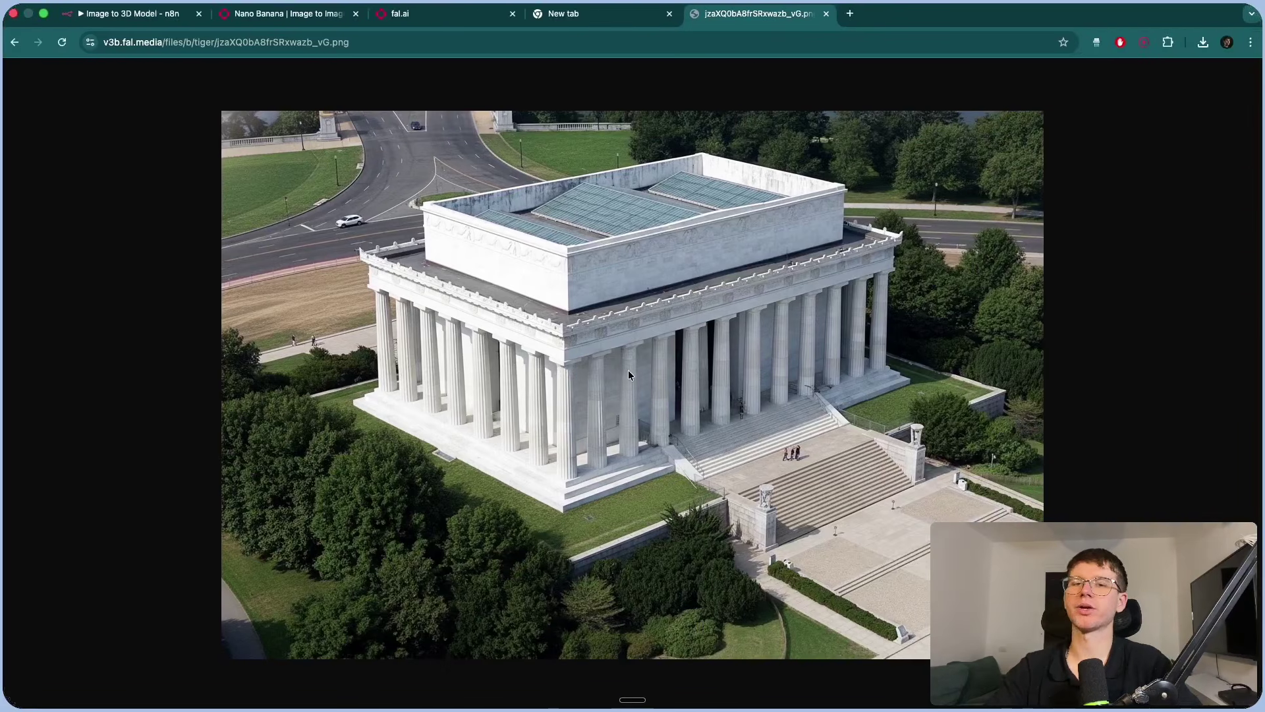
key(ctrl+Left)
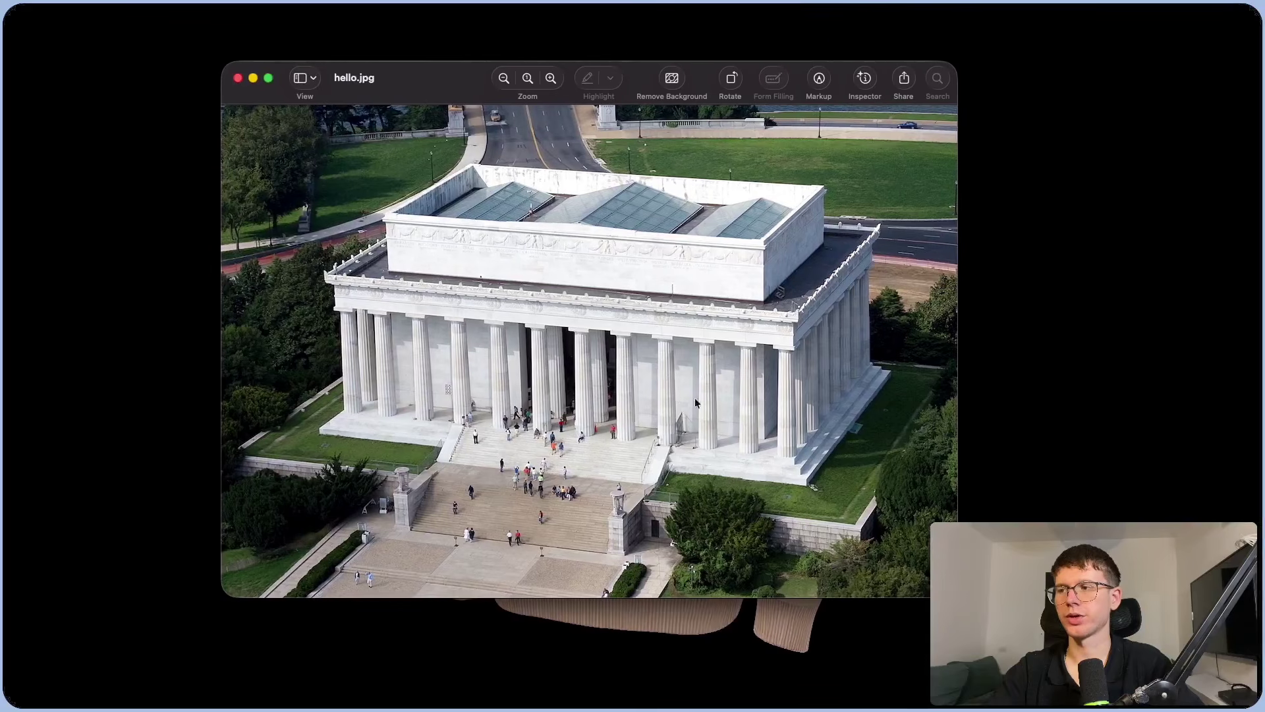
key(ctrl+Right)
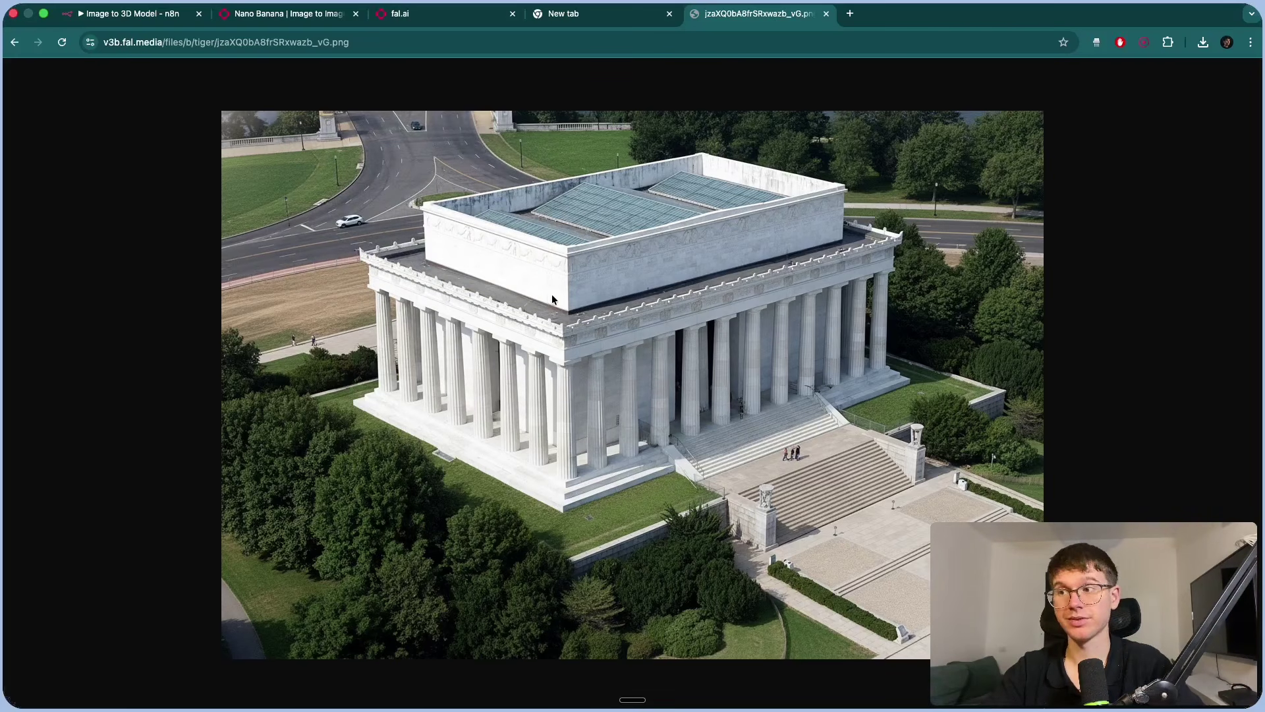
key(super+w)
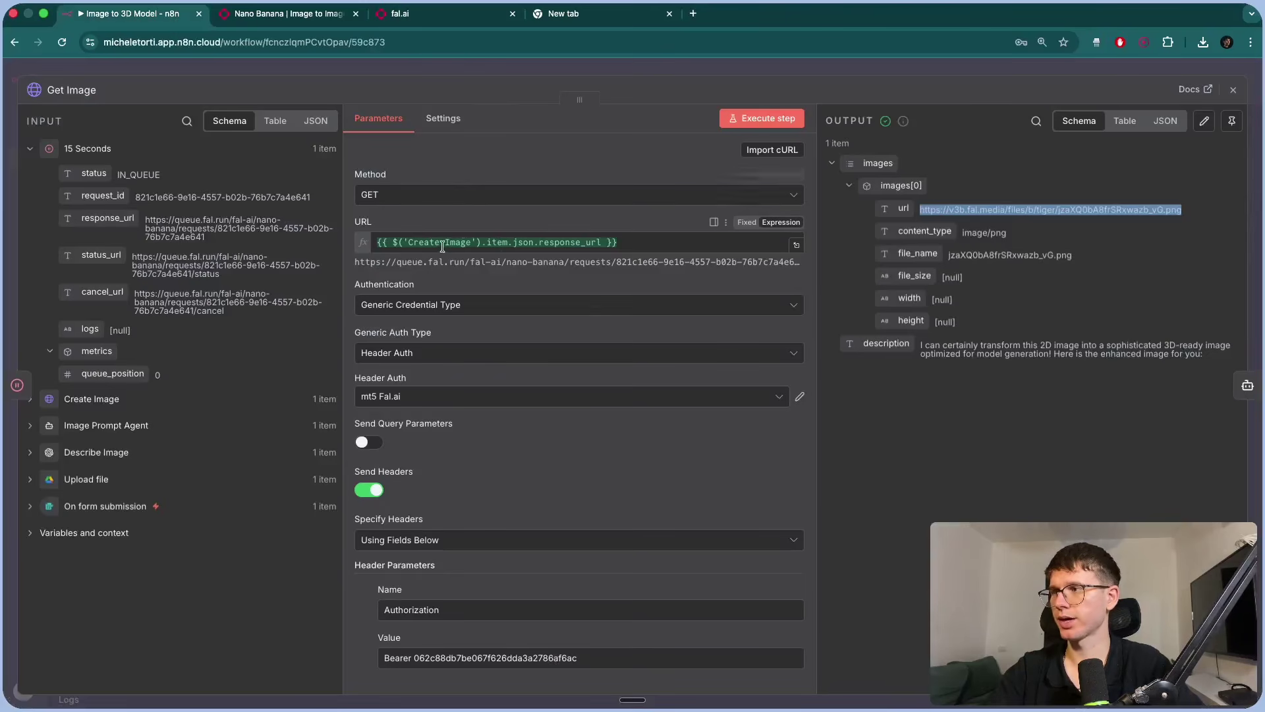
Close Get Image and pin the 15 Seconds wait node's output.
scroll(489, 267, down, 4)
scroll(488, 268, up, 4)
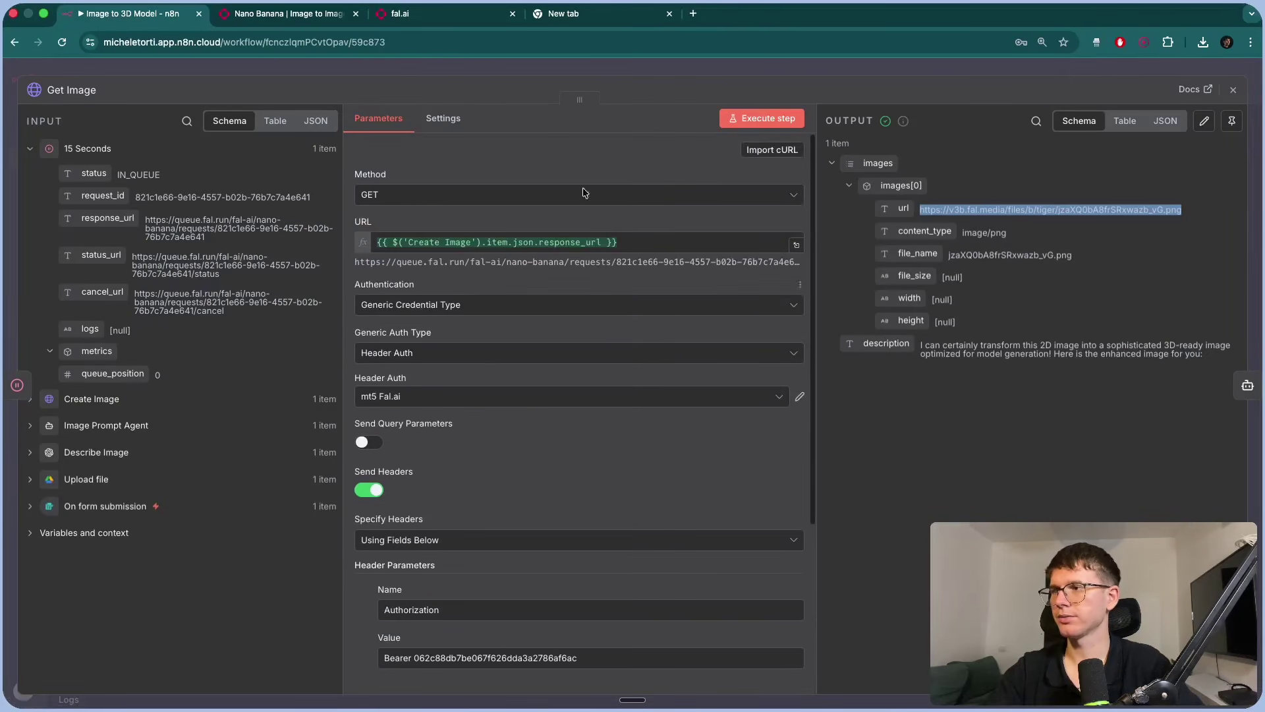
click(556, 67)
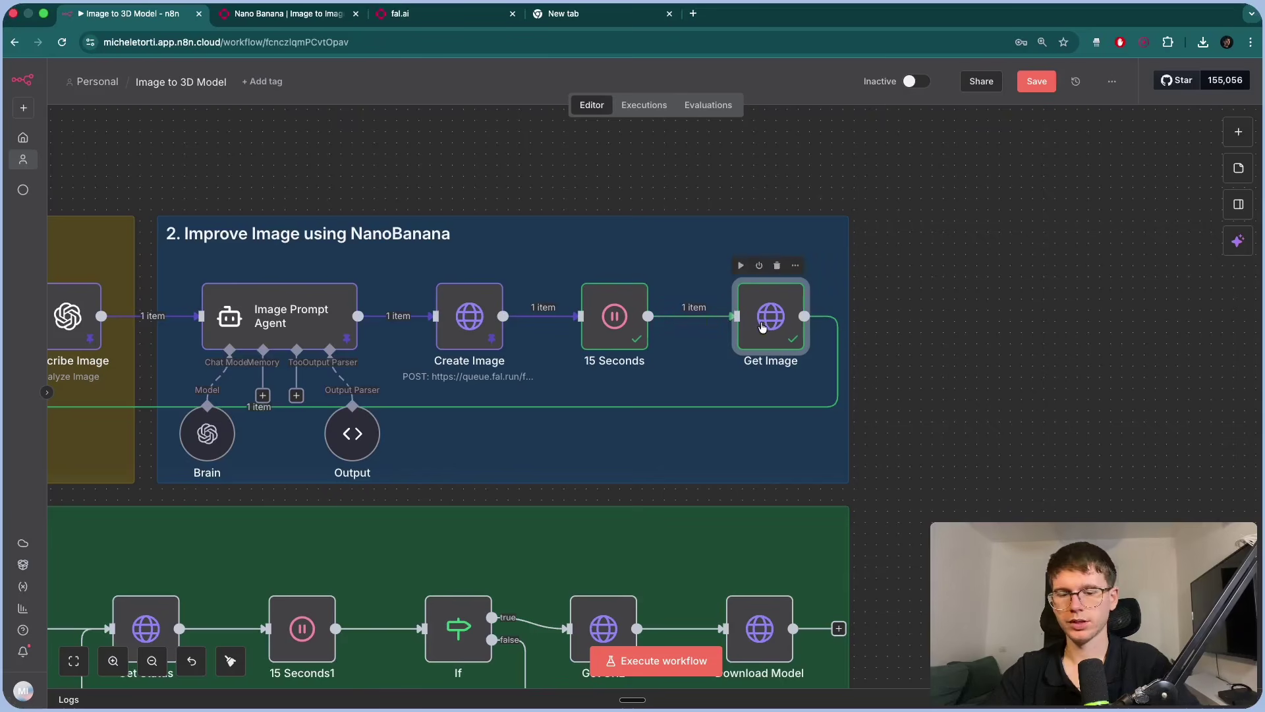
click(614, 316)
key(p)
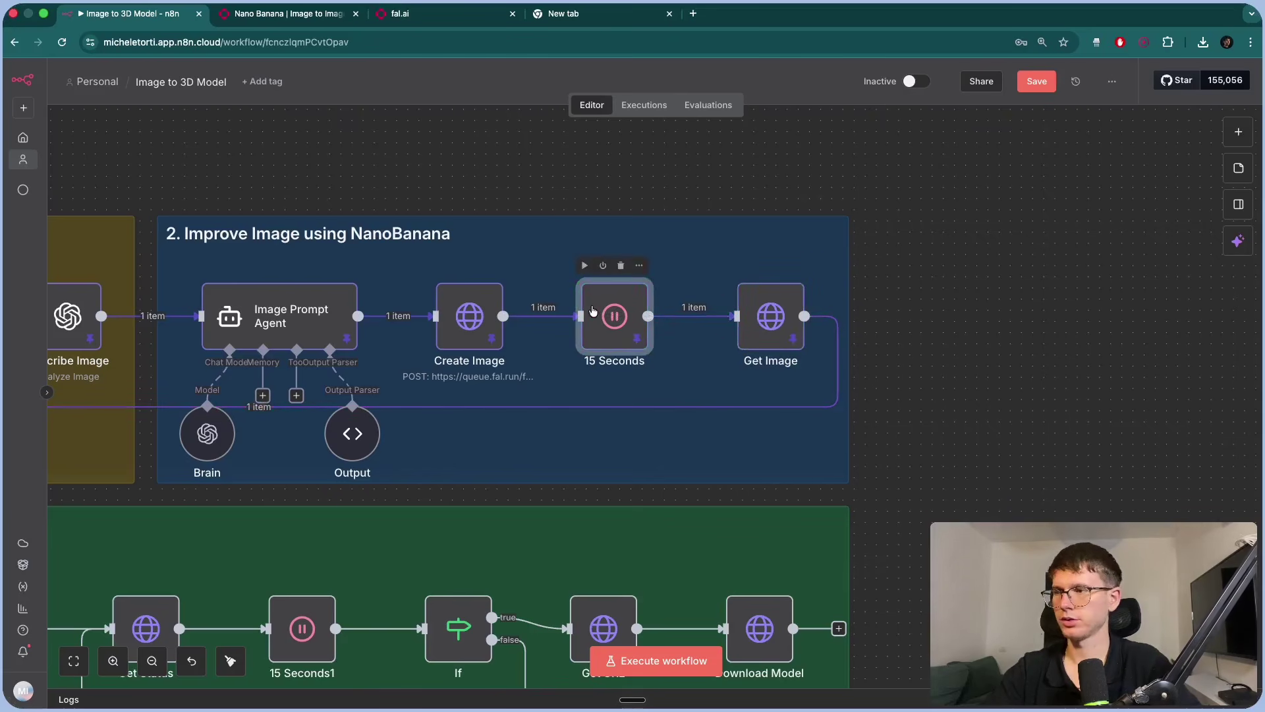
Move to the Tripo3D section and open the 3D Model Prompt Agent.
click(959, 285)
scroll(959, 285, left, 10)
scroll(960, 285, down, 5)
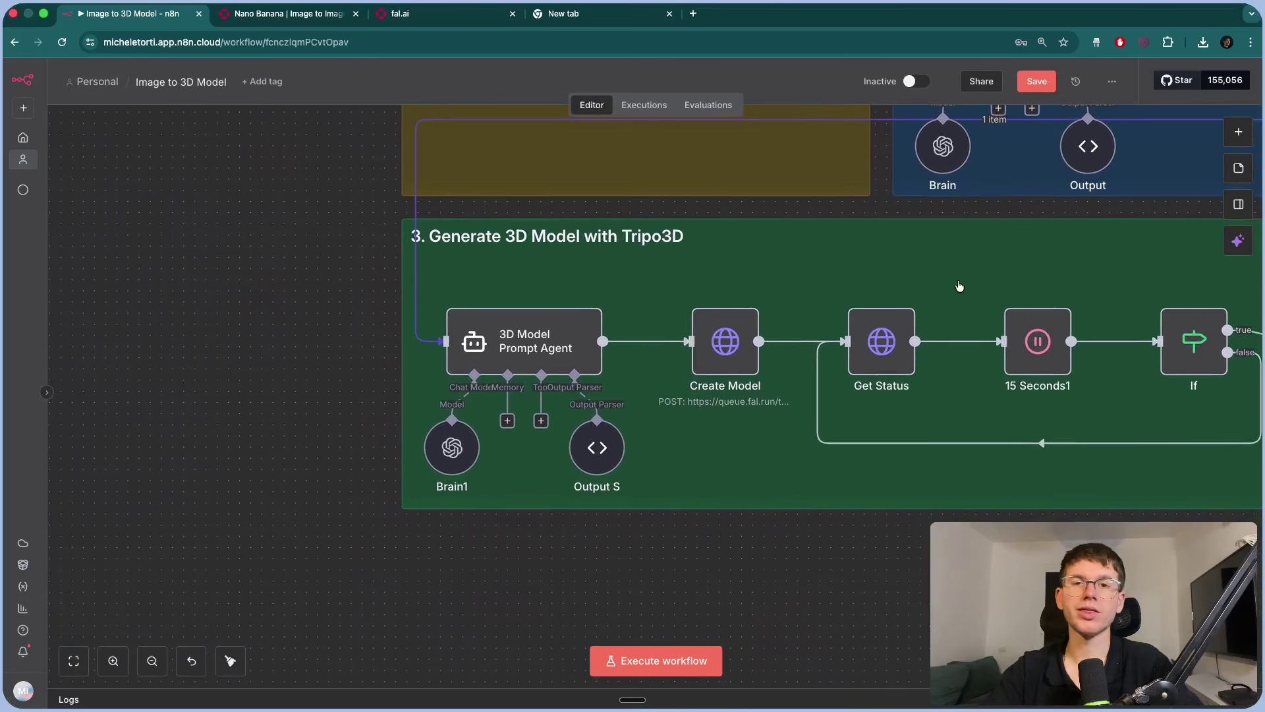
double_click(525, 331)
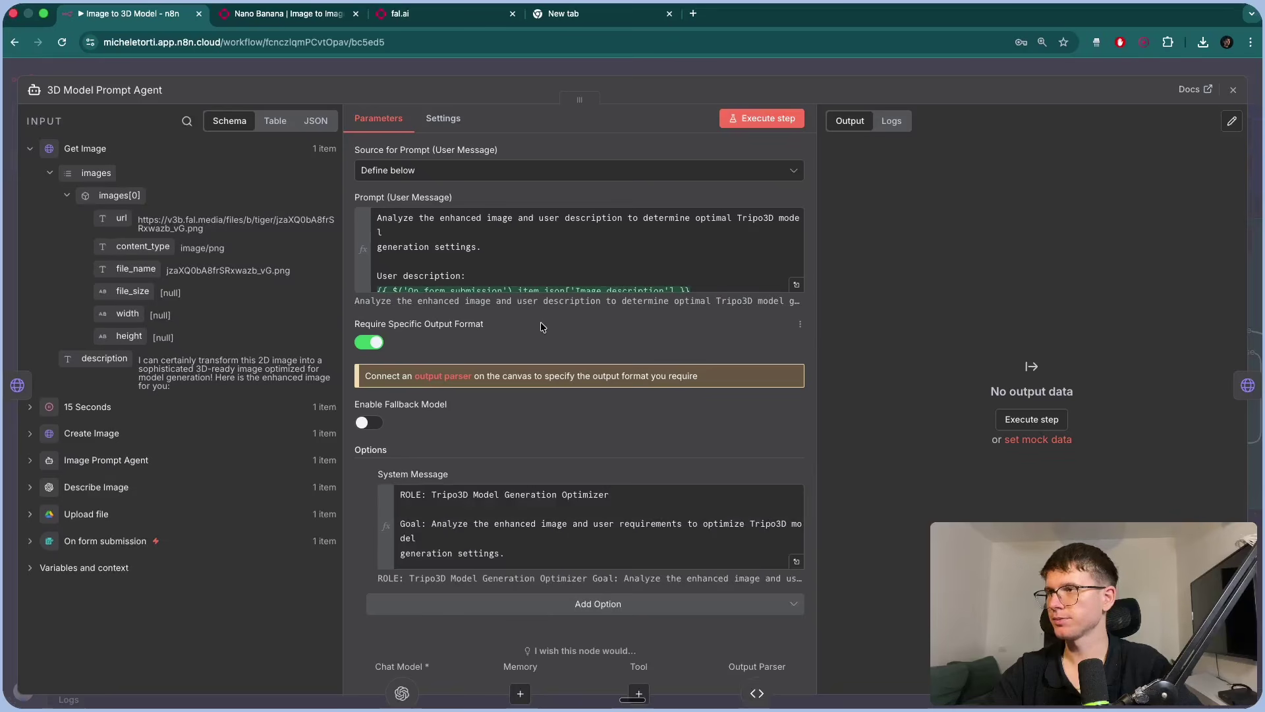
click(575, 74)
scroll(793, 201, up, 5)
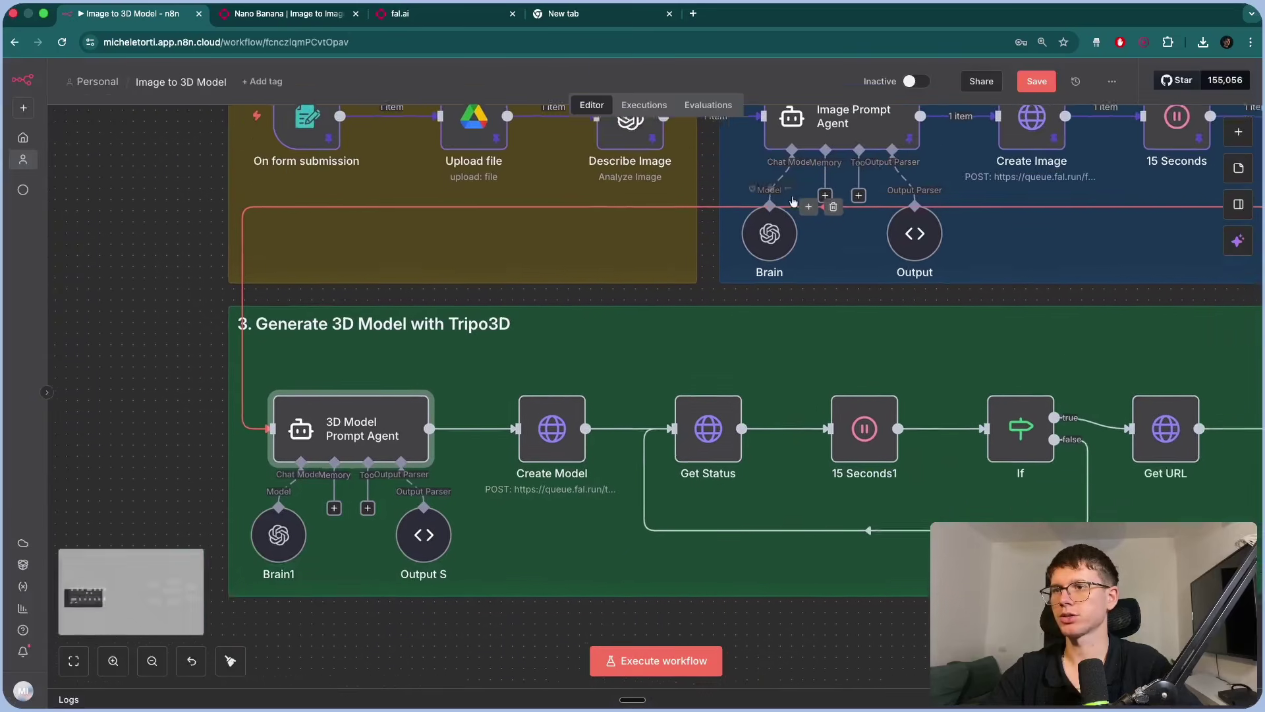
scroll(593, 343, down, 5)
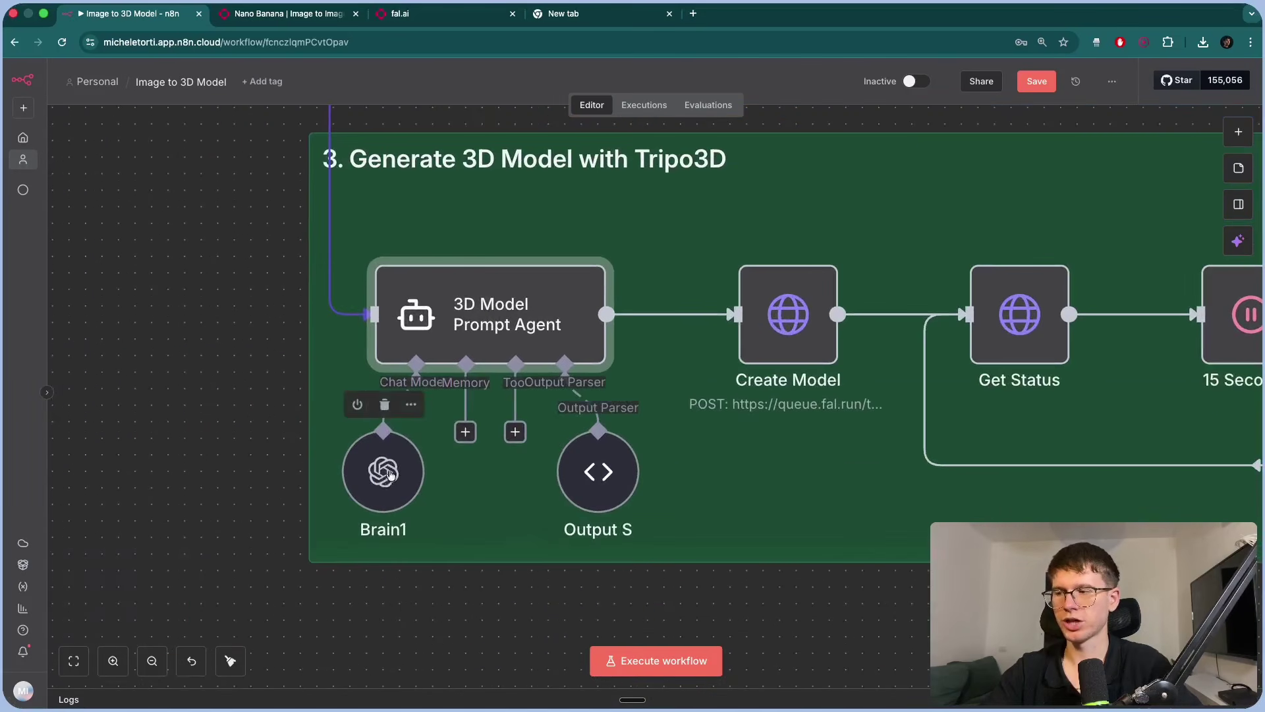
double_click(575, 466)
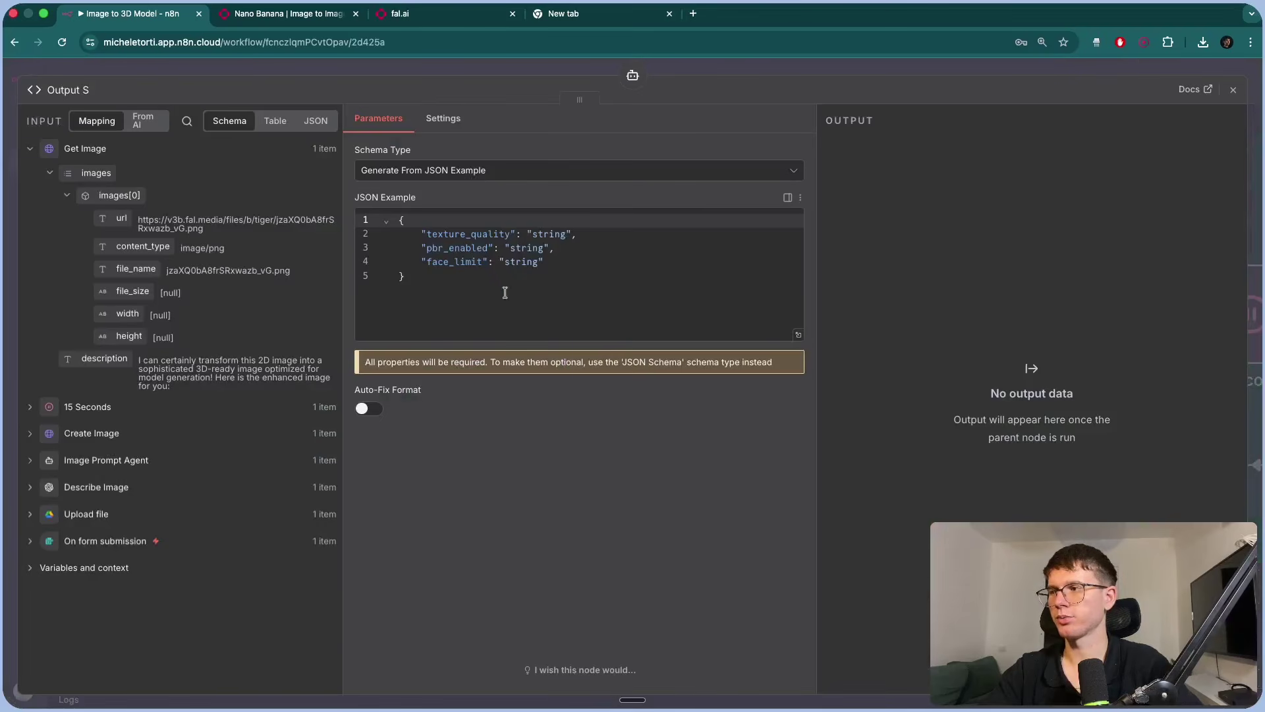
drag(445, 234, 454, 262)
click(432, 249)
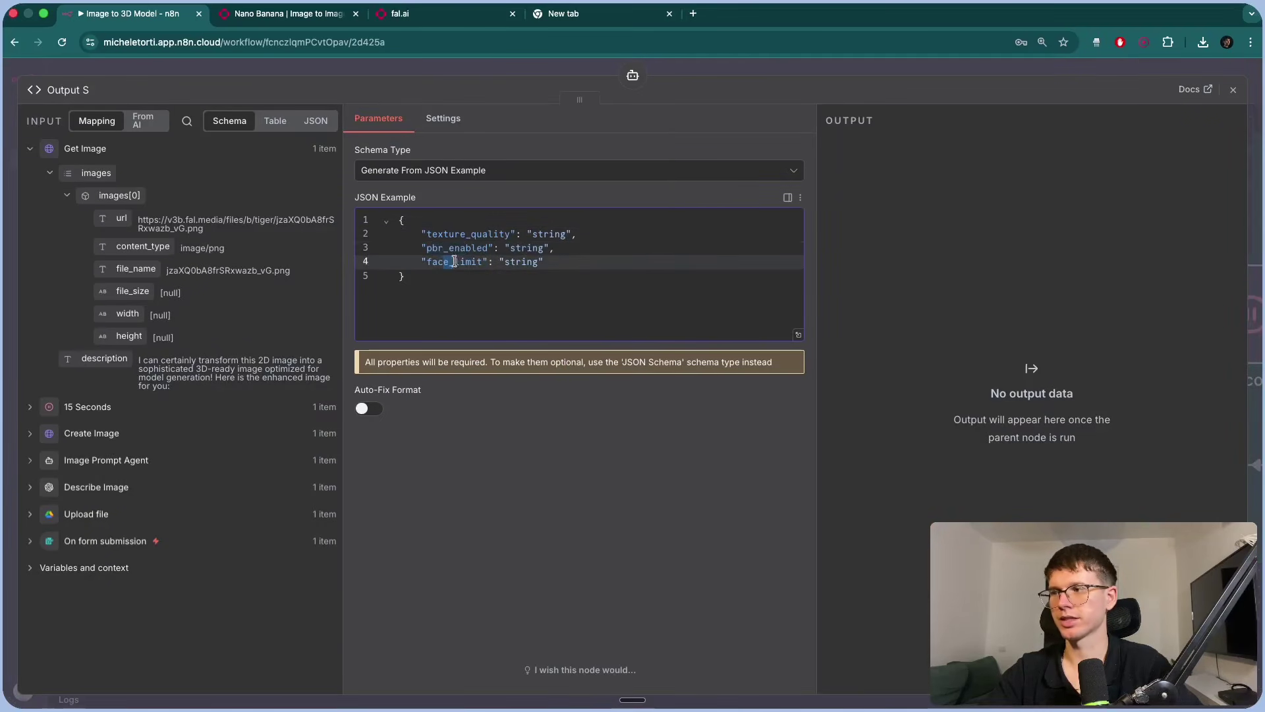
click(525, 67)
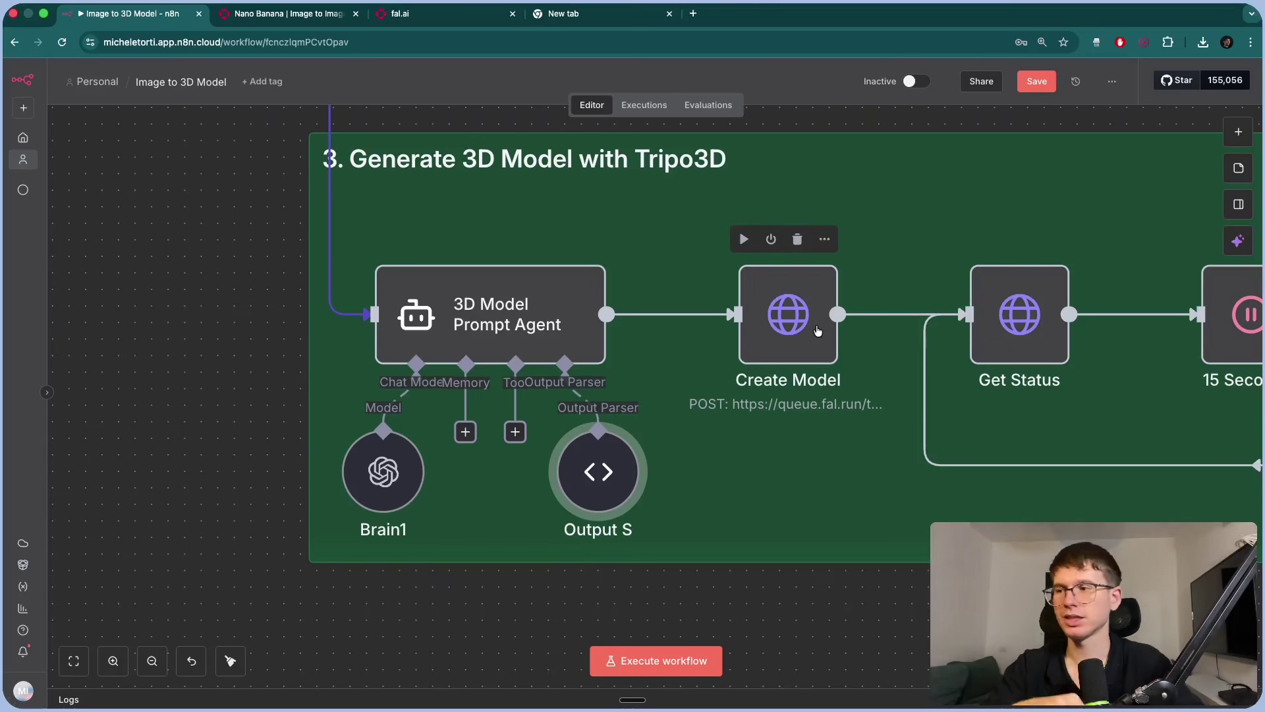
double_click(581, 455)
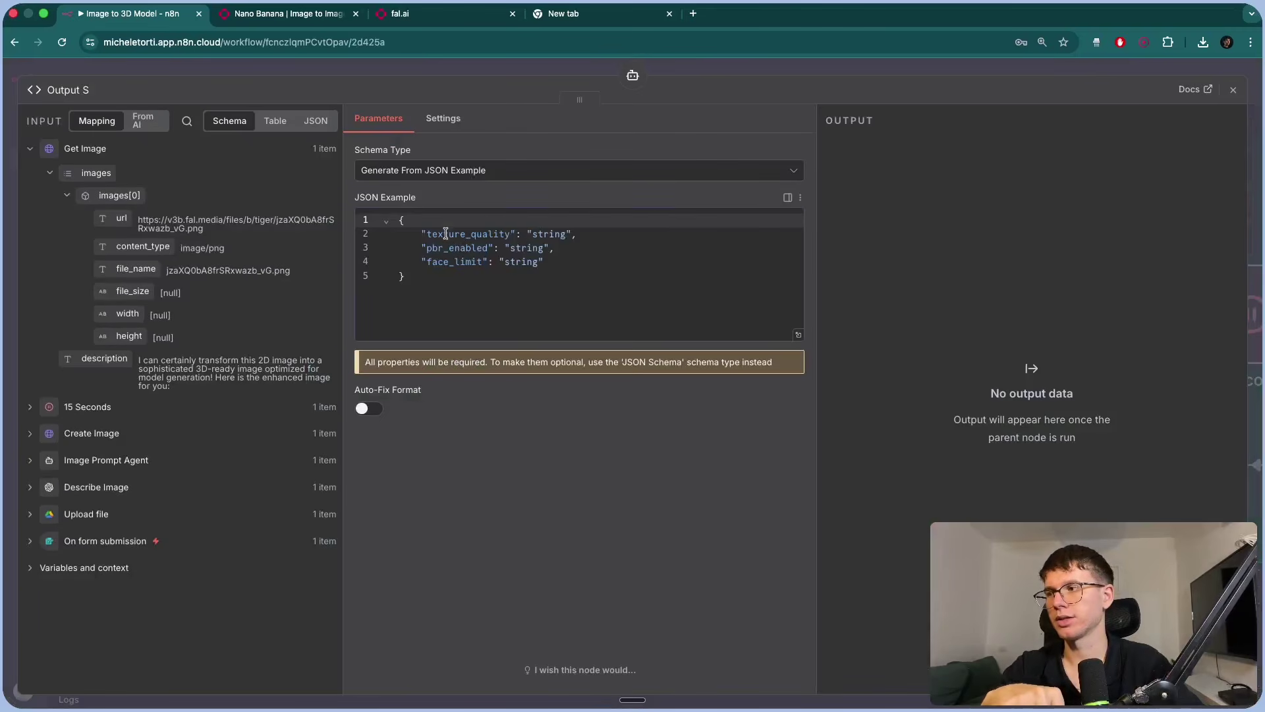
drag(446, 234, 451, 263)
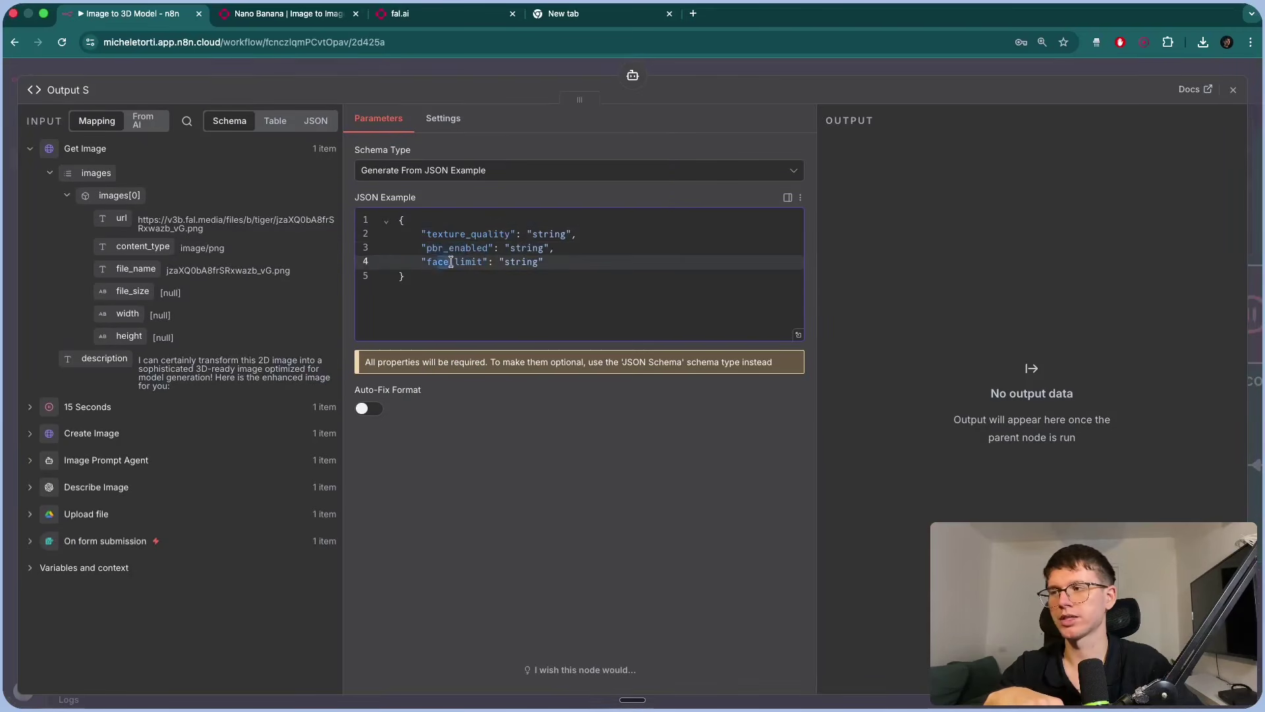
key(Escape)
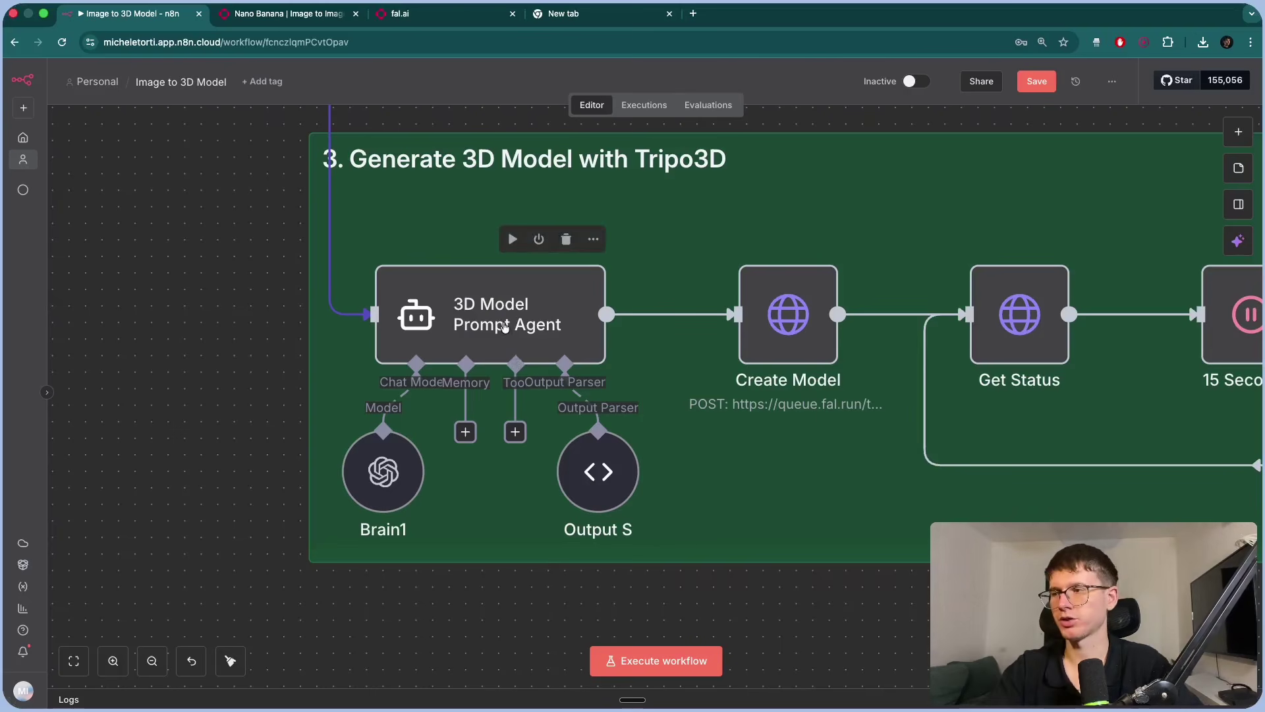
double_click(506, 324)
In the prompt's expression editor, join 'model' and 'generation settings' onto one line.
scroll(504, 234, down, 2)
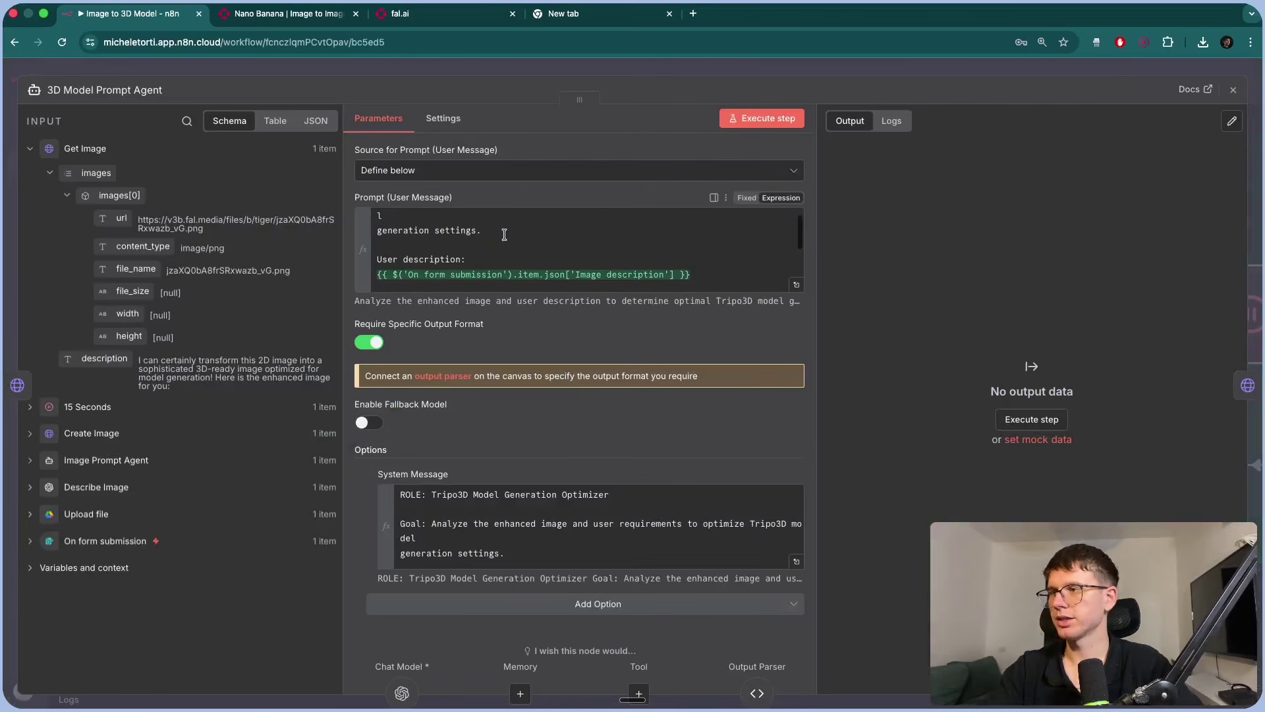
click(796, 285)
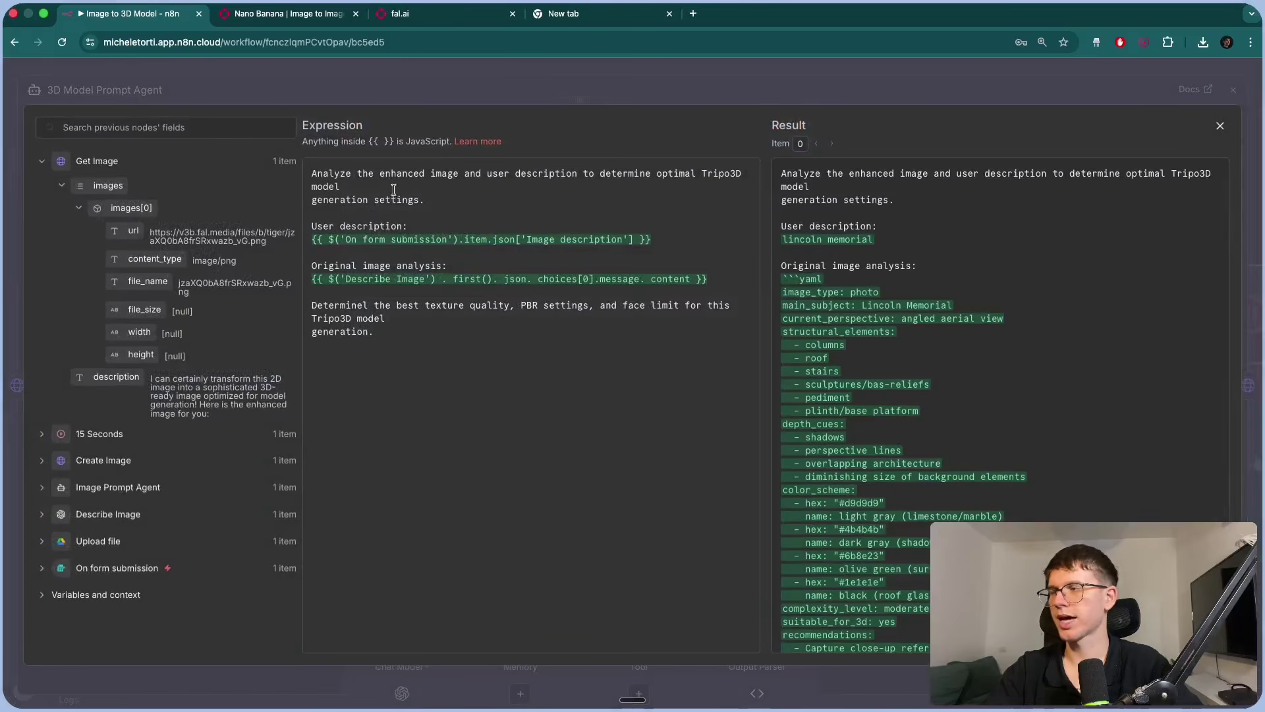
click(312, 199)
key(BackSpace)
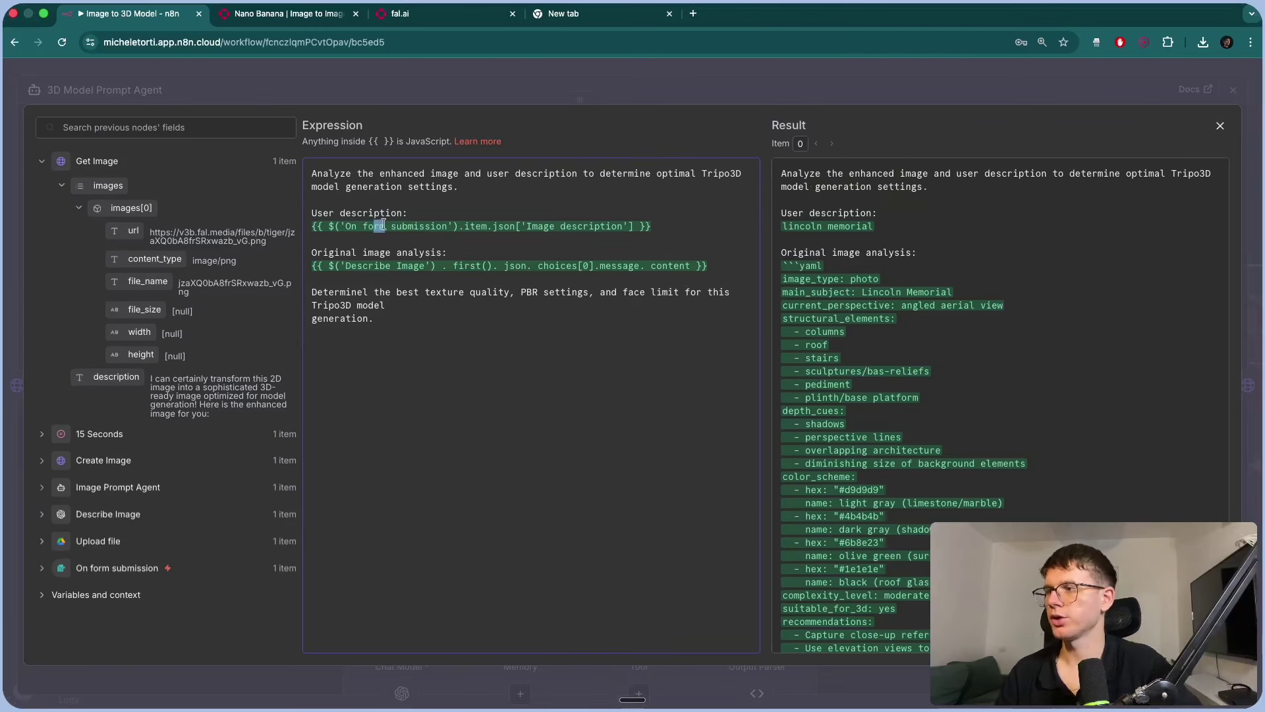
drag(383, 225, 419, 226)
drag(363, 265, 454, 266)
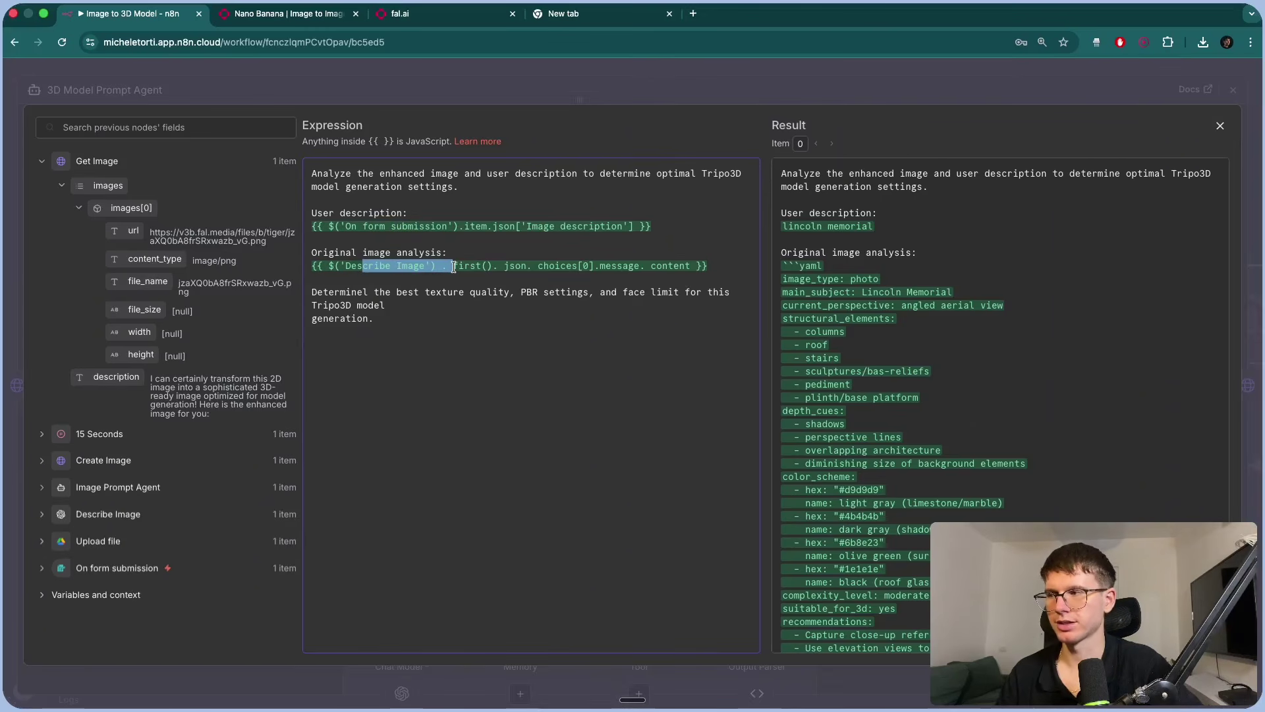
Join 'generation' onto the Tripo3D model line and correct 'Determinel' to 'Determine'.
scroll(828, 397, down, 5)
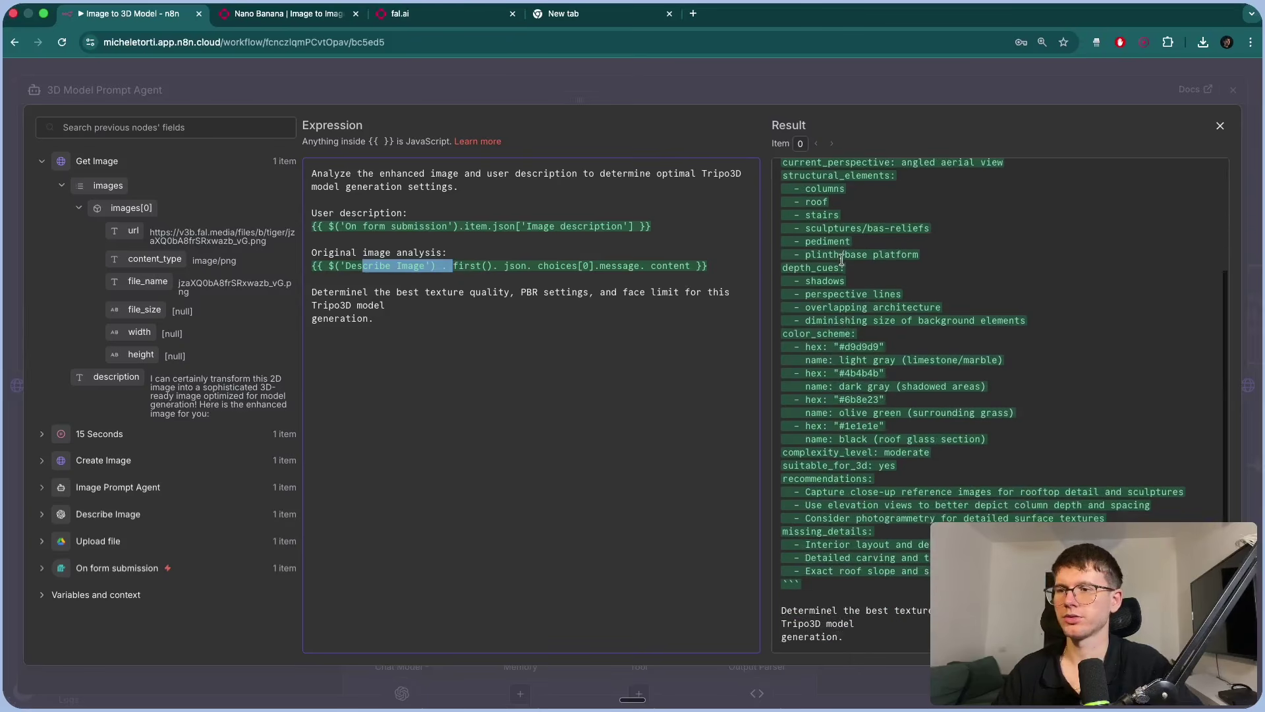
click(324, 315)
key(BackSpace)
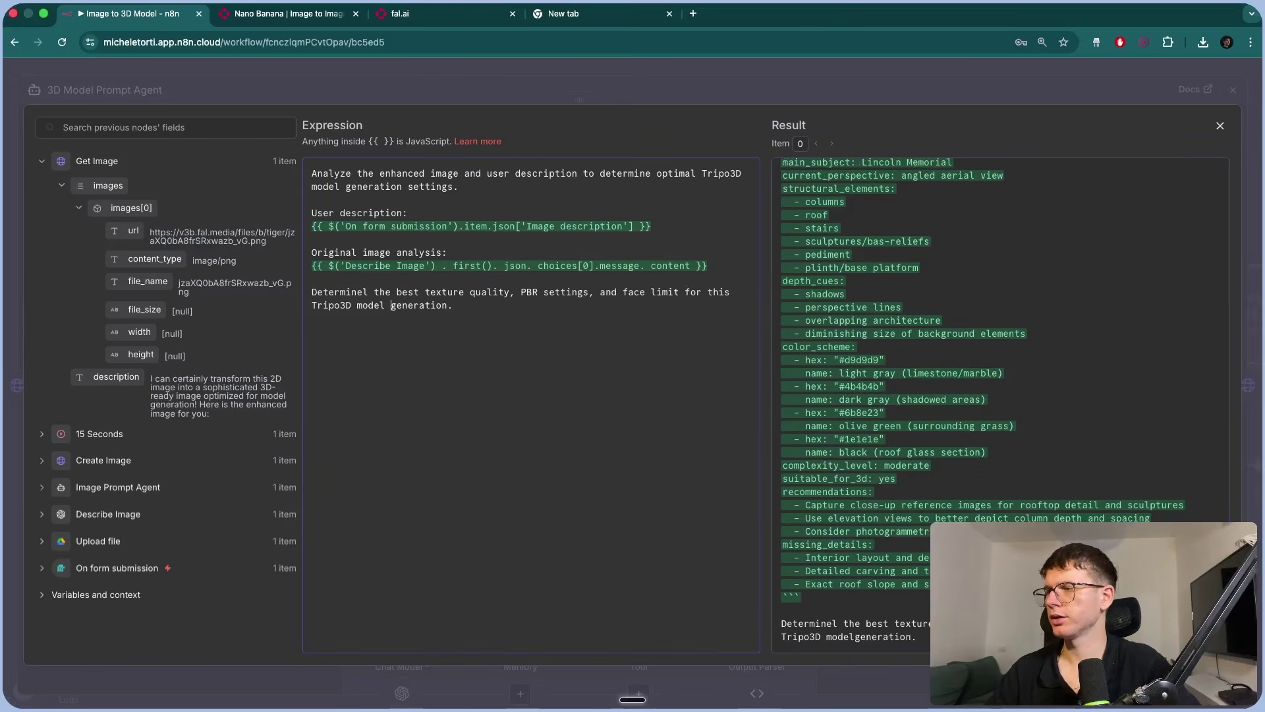
click(367, 293)
key(BackSpace)
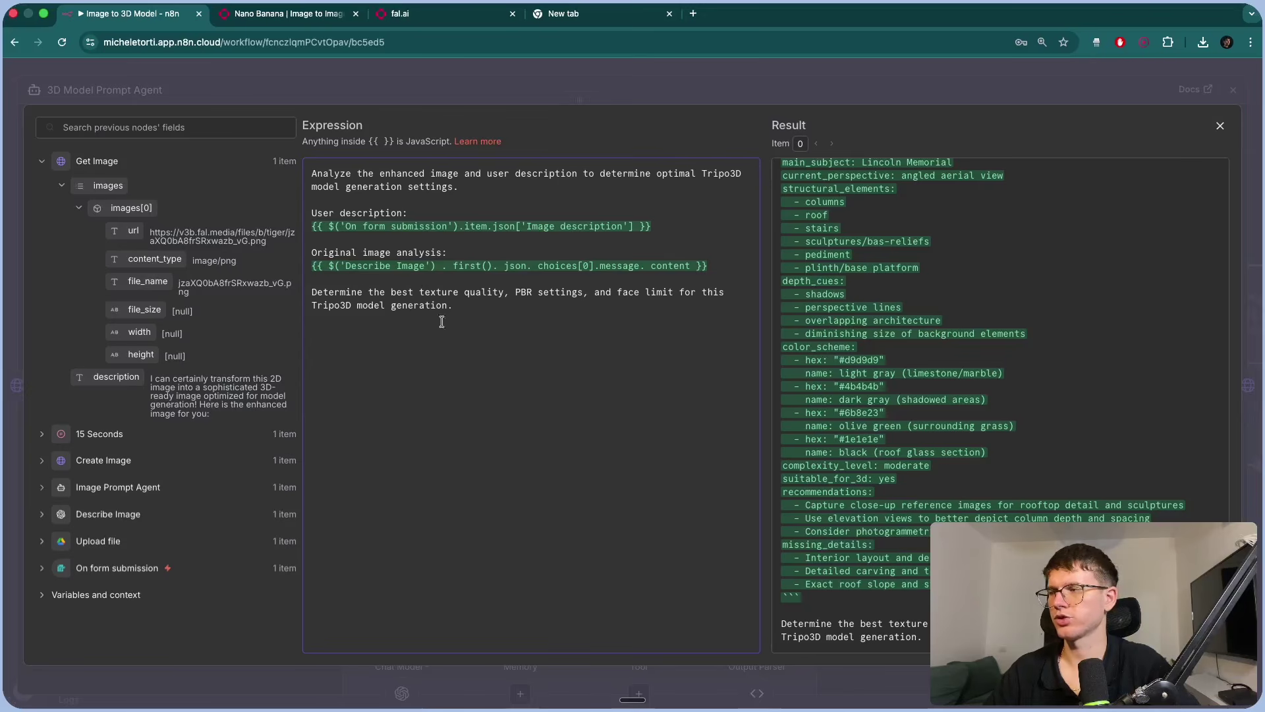
click(501, 85)
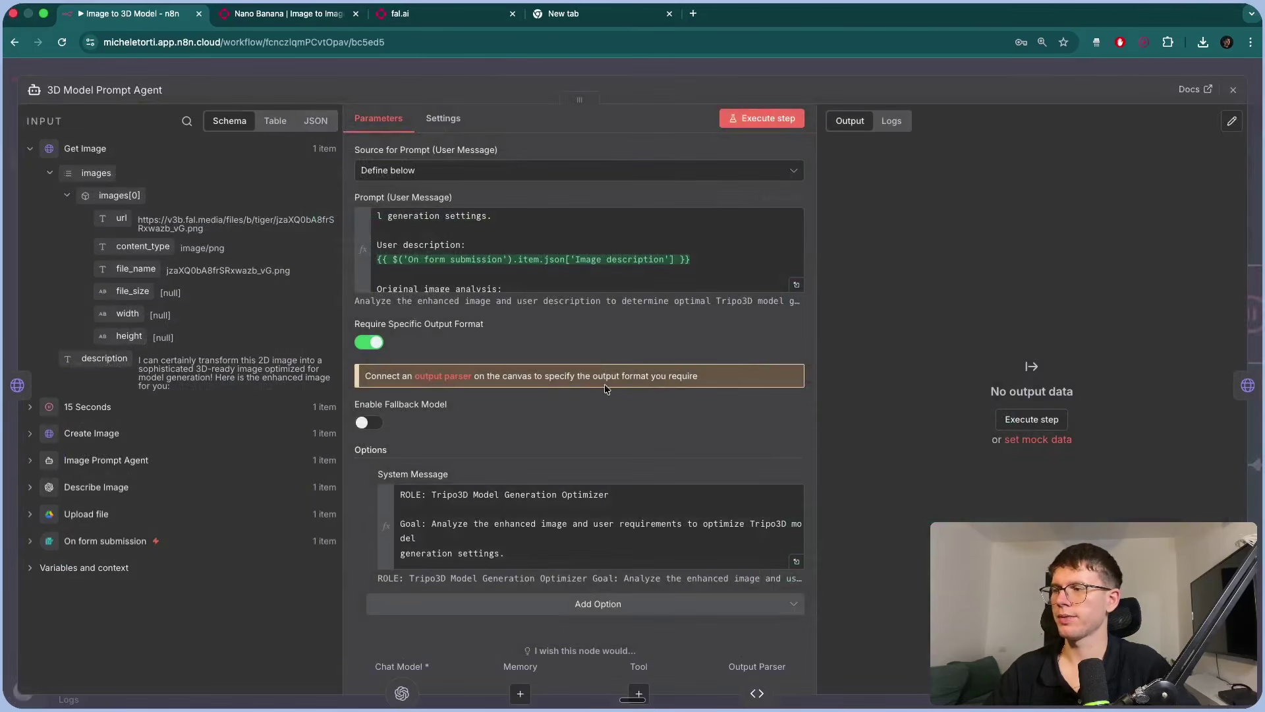
scroll(606, 409, down, 1)
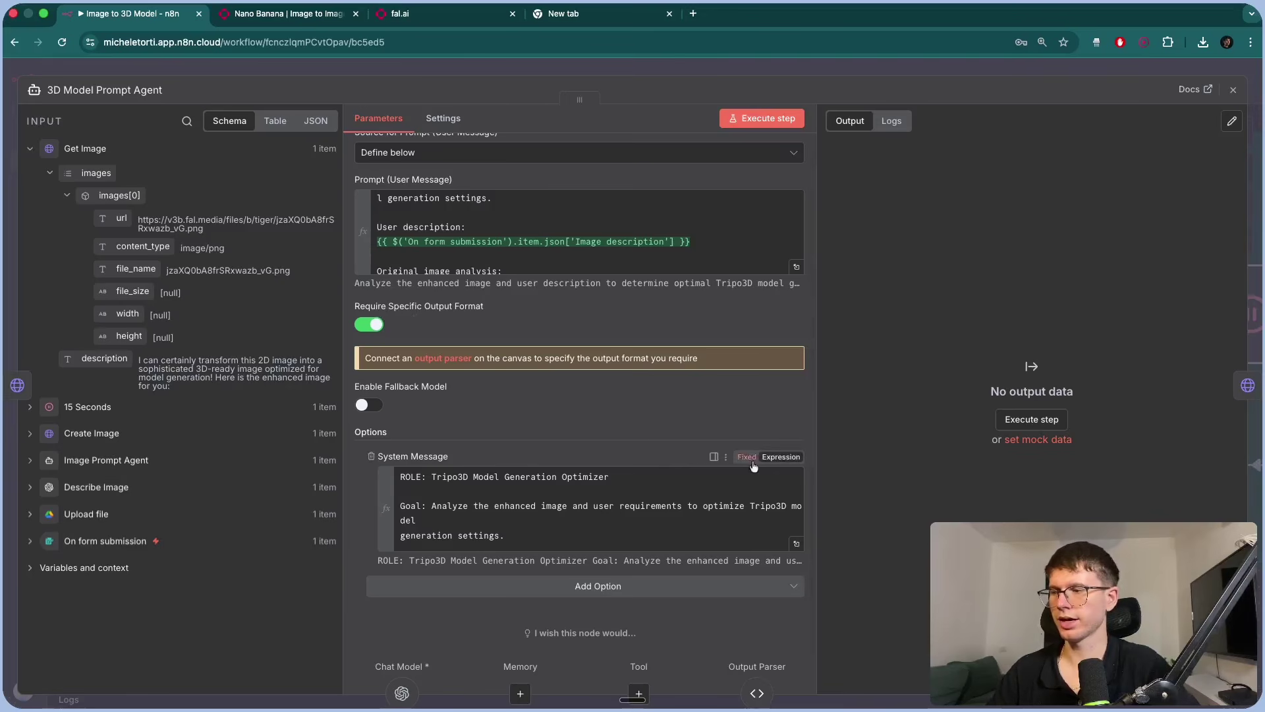
click(796, 543)
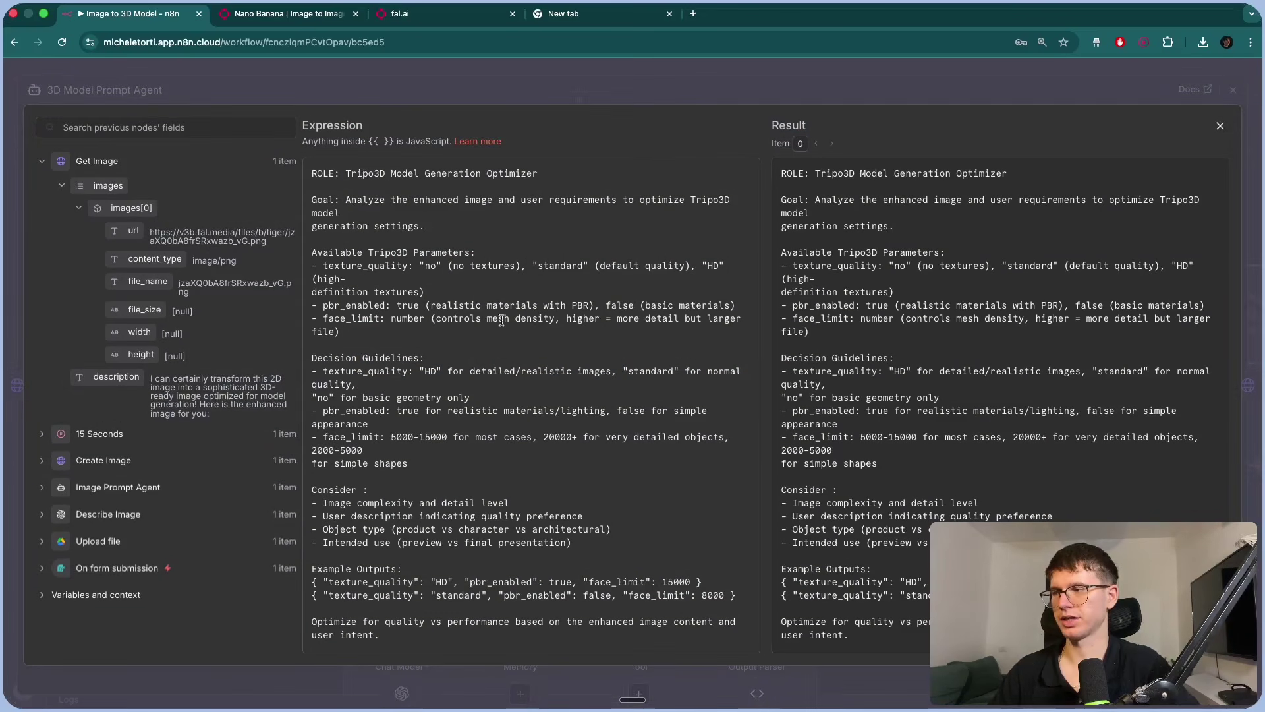
scroll(336, 405, up, 5)
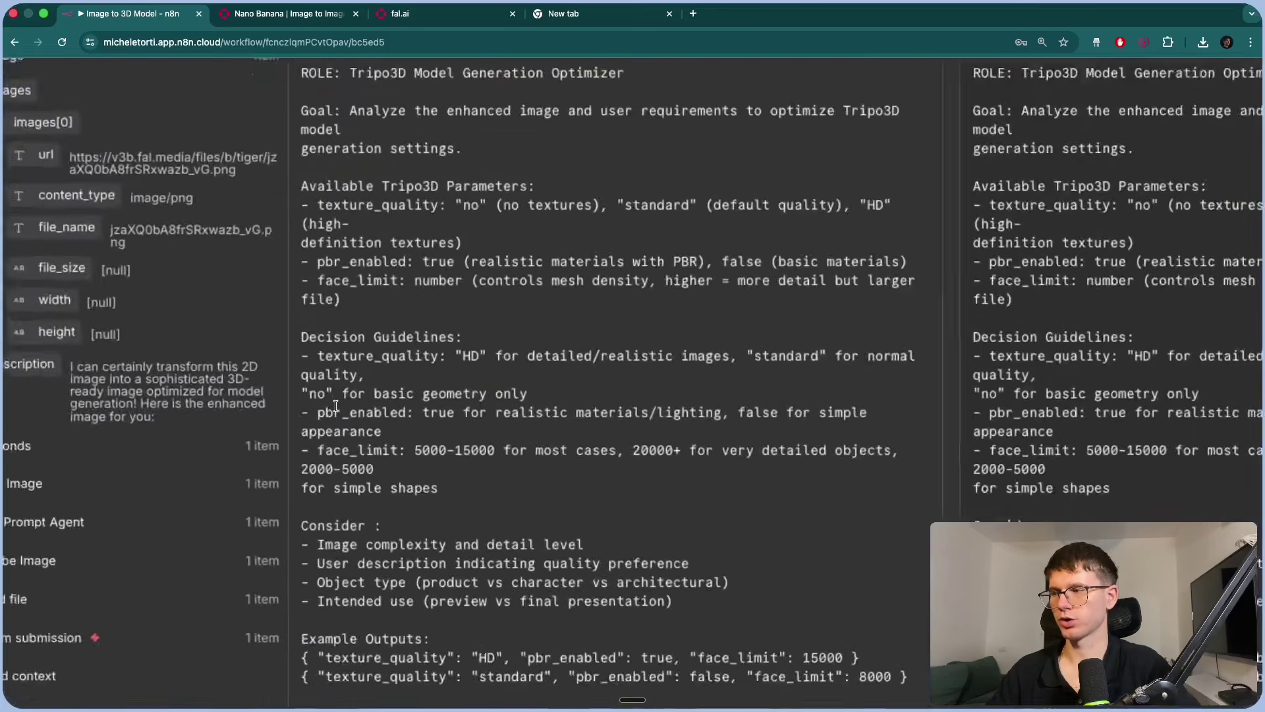
scroll(445, 408, right, 3)
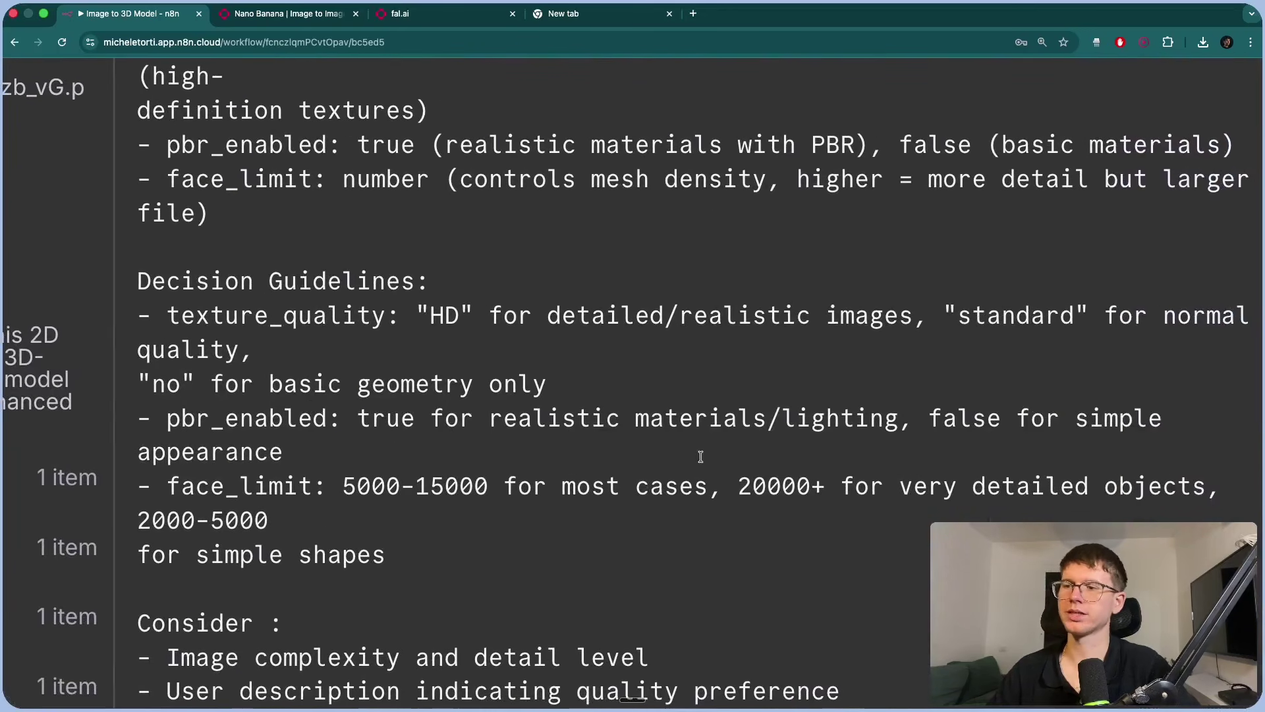
scroll(709, 442, down, 5)
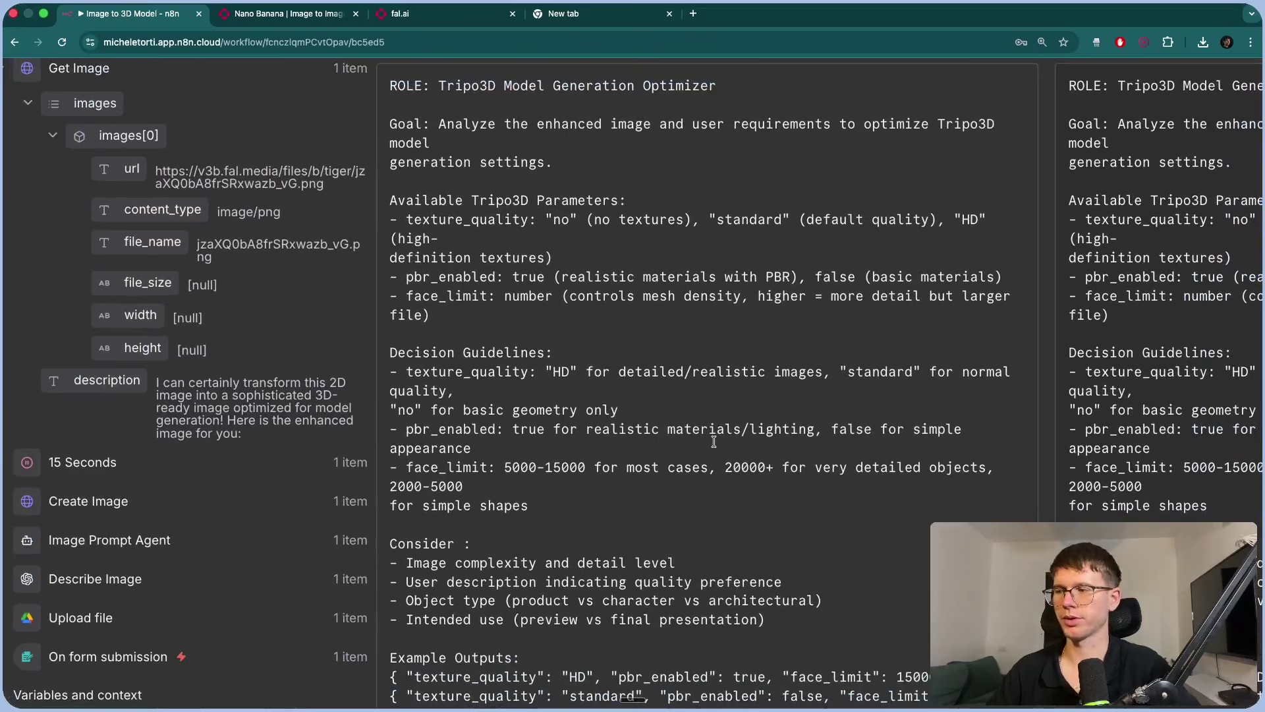
scroll(714, 441, down, 5)
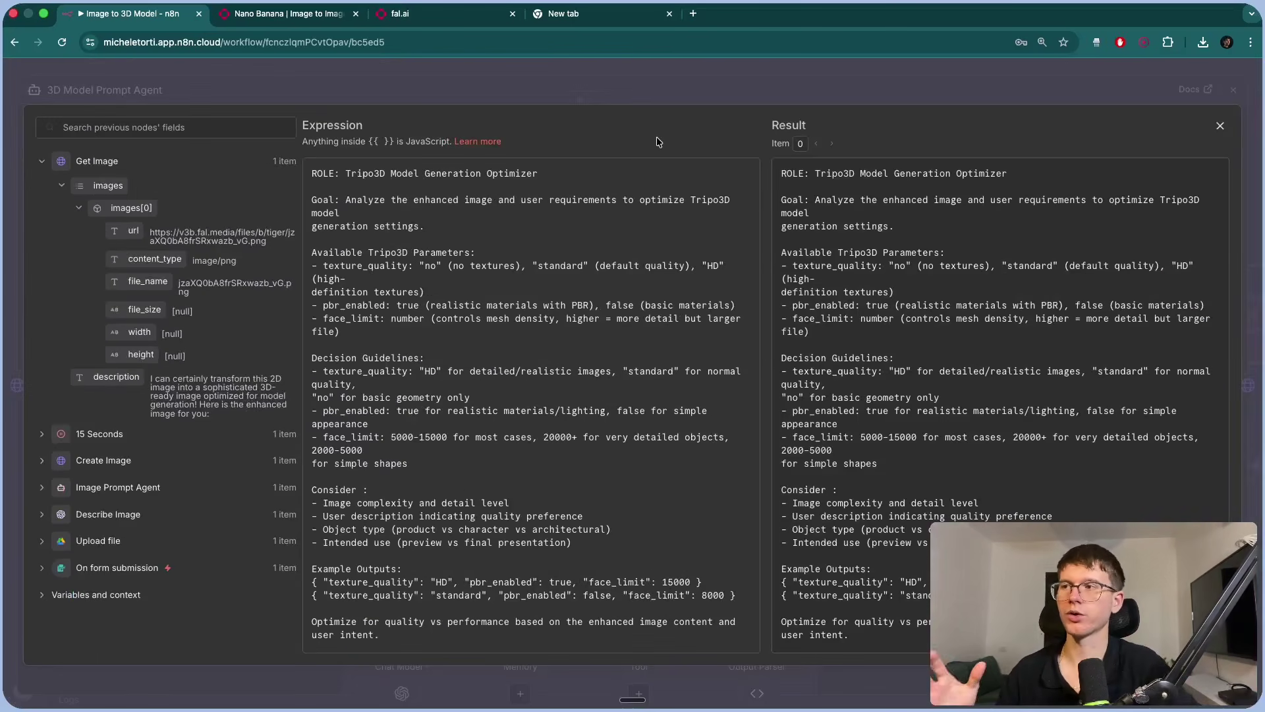
click(638, 82)
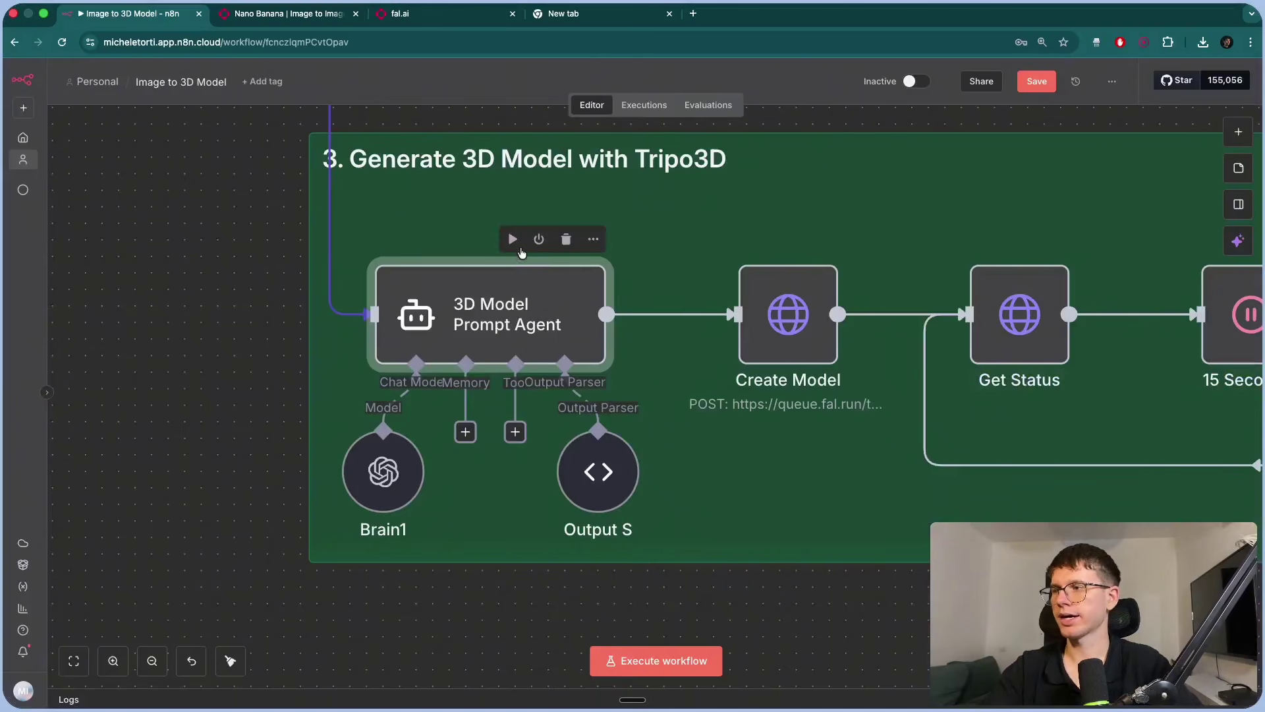
click(513, 240)
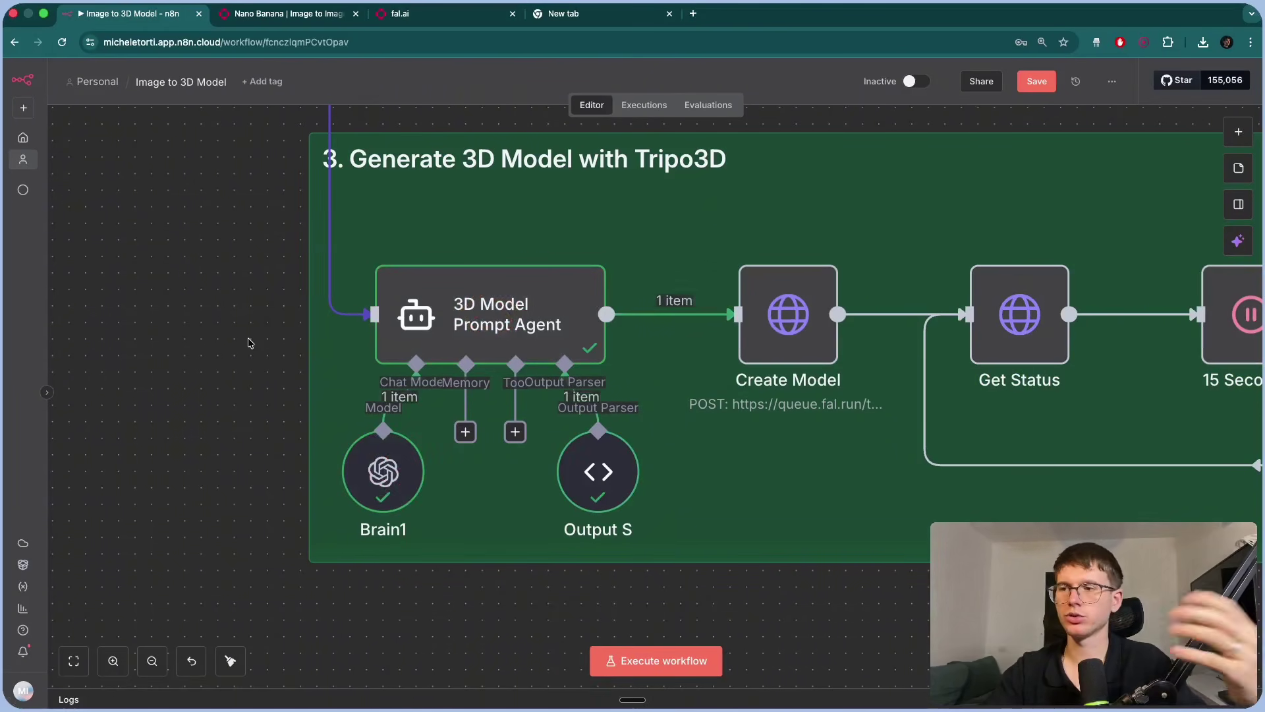
double_click(593, 338)
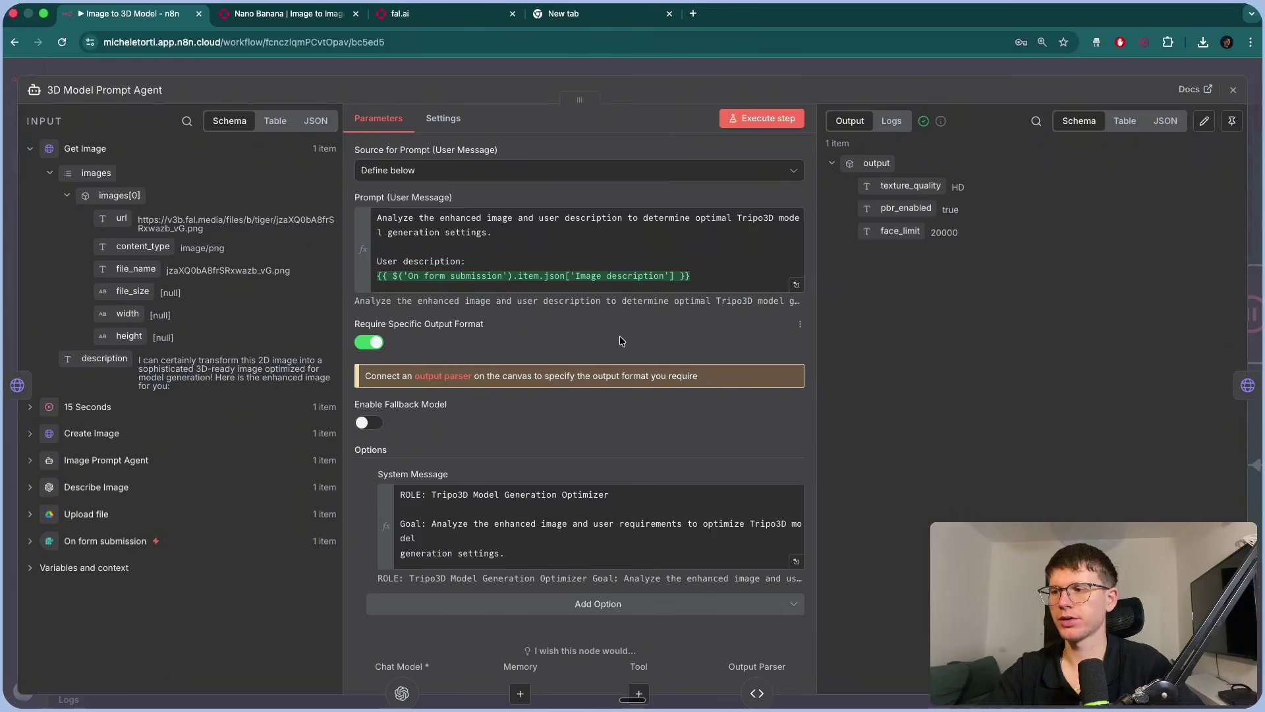
drag(968, 232, 965, 190)
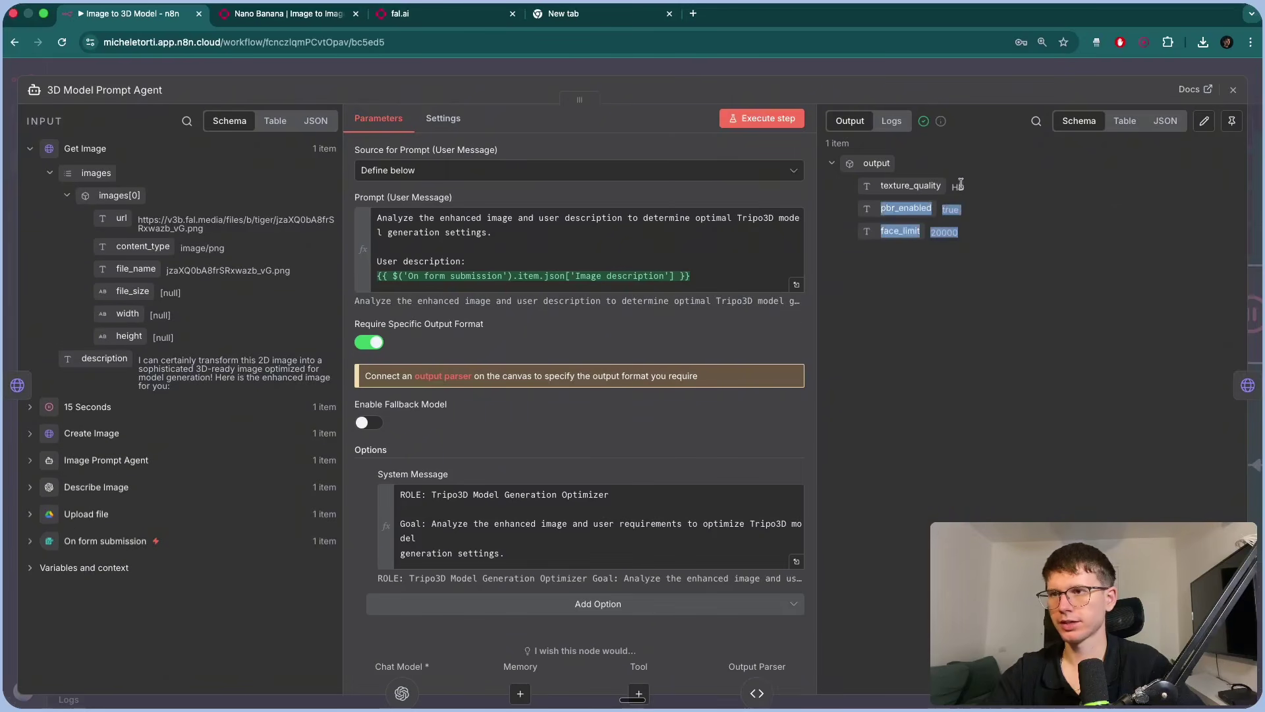
click(838, 64)
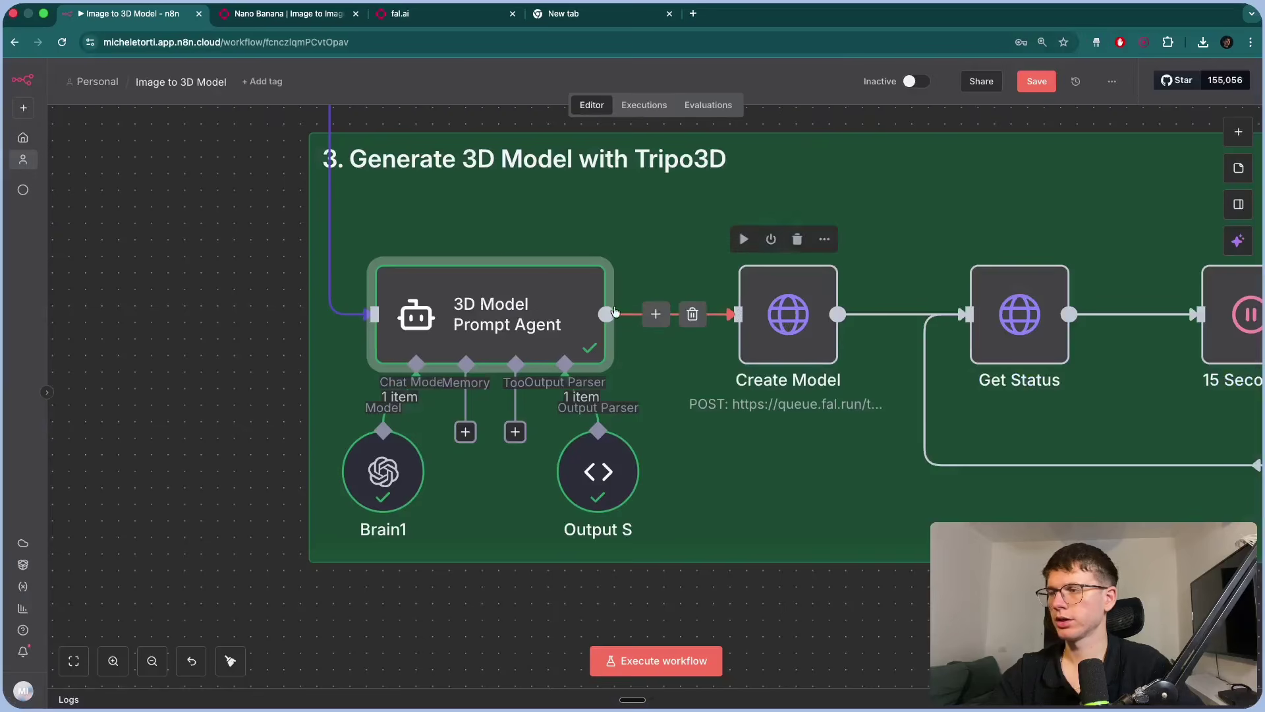
Look over Create Model's Tripo3D POST request, then show the nano-banana/edit docs from the top.
scroll(614, 313, right, 5)
double_click(638, 313)
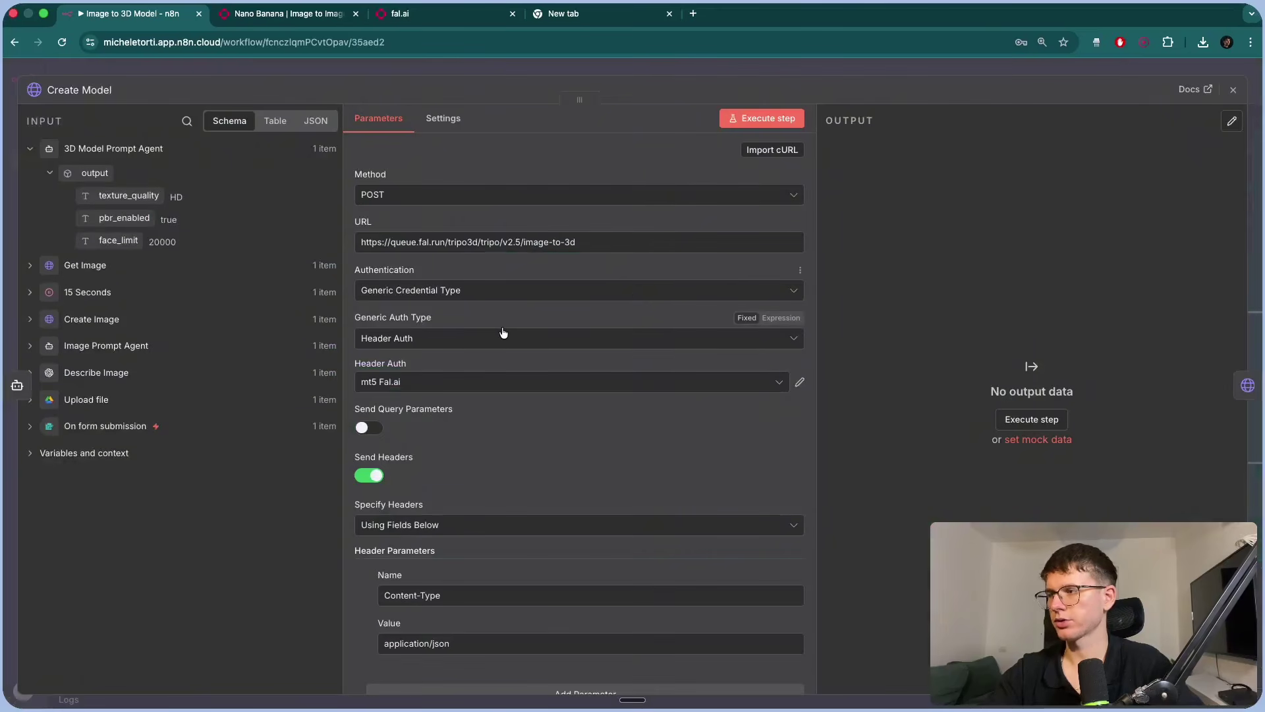
scroll(504, 334, down, 1)
scroll(504, 333, up, 1)
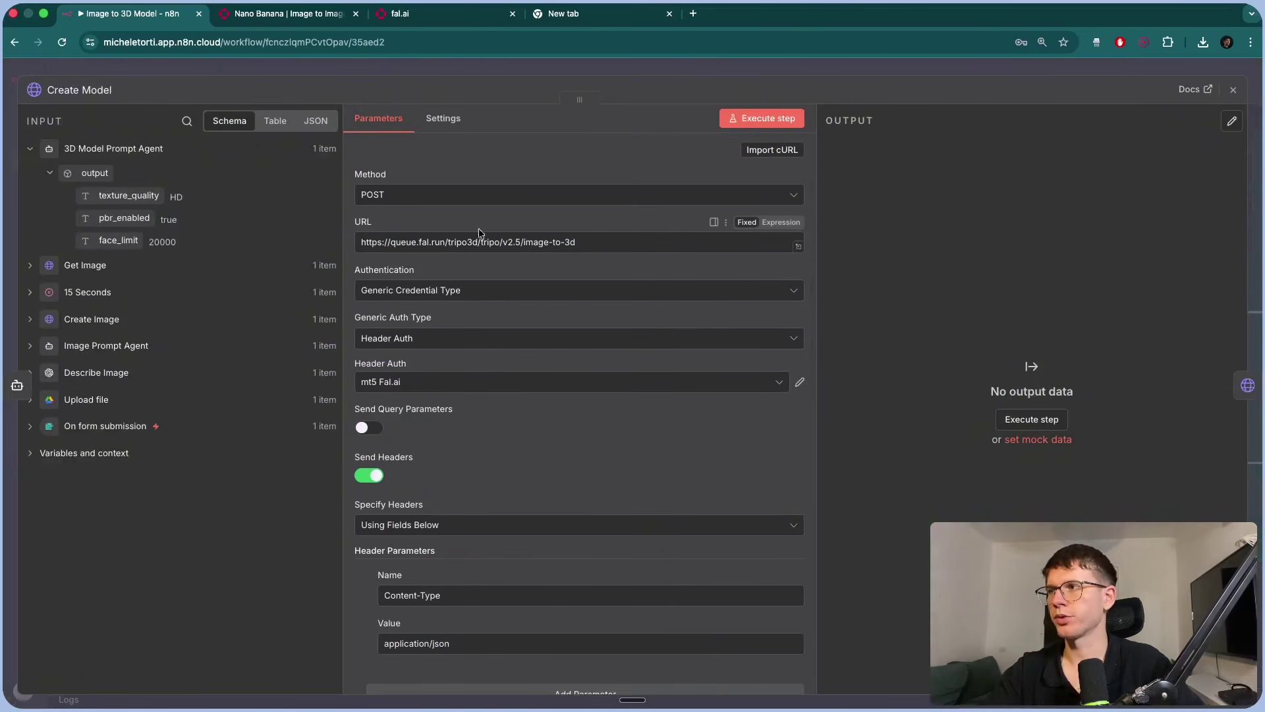
key(ctrl+Tab)
scroll(434, 183, up, 10)
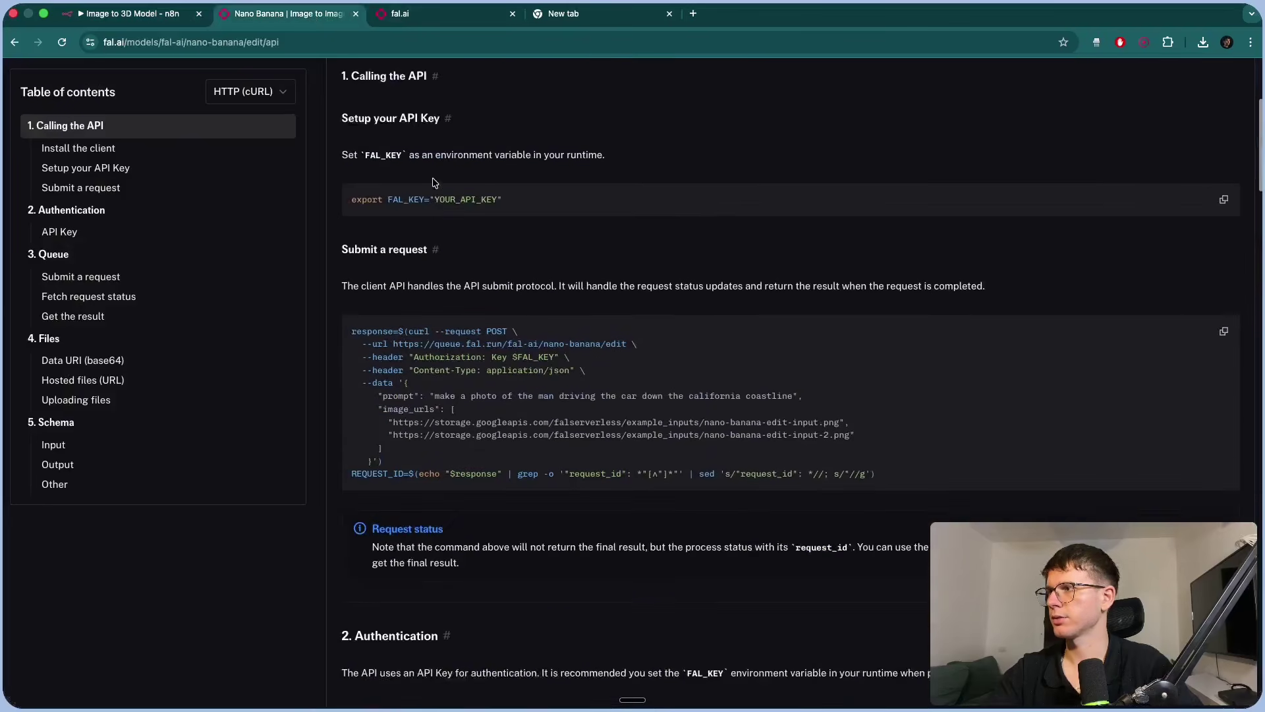
scroll(435, 182, up, 5)
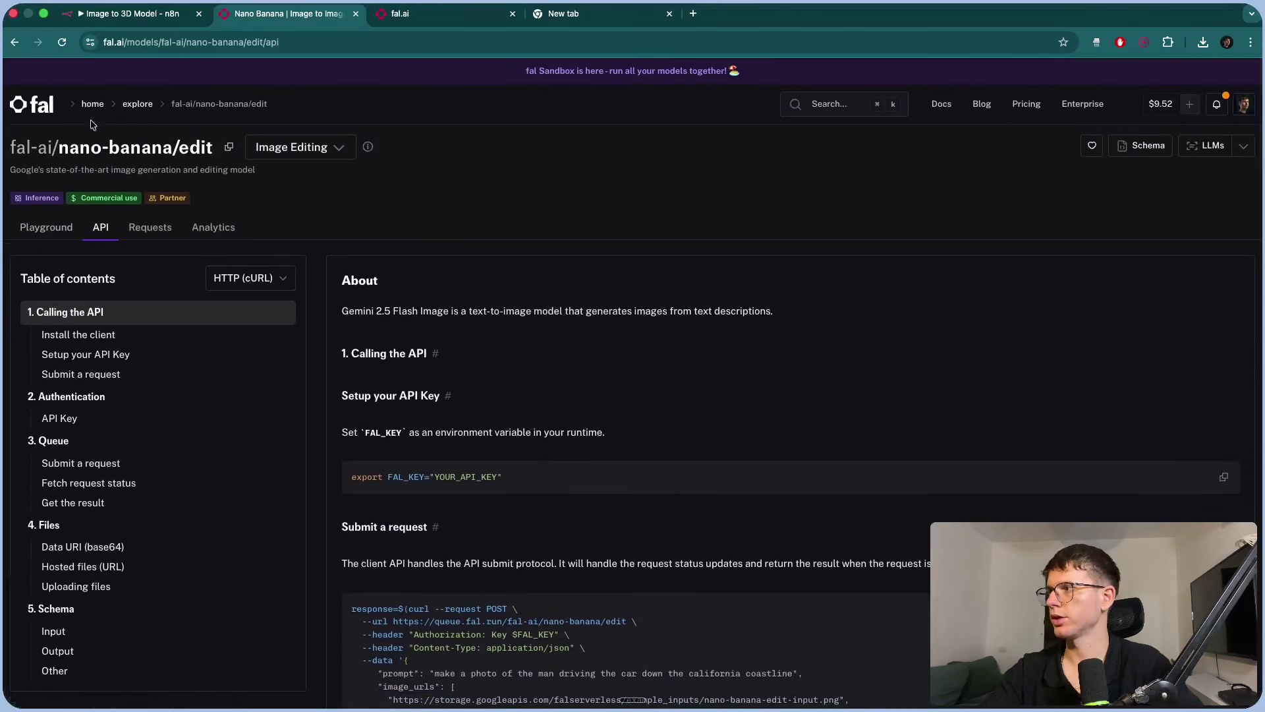
Search fal.ai for 'tri' and open tripo3d/tripo/v2.5/multiview-to-3d's API documentation.
click(92, 104)
click(824, 104)
text(tripo)
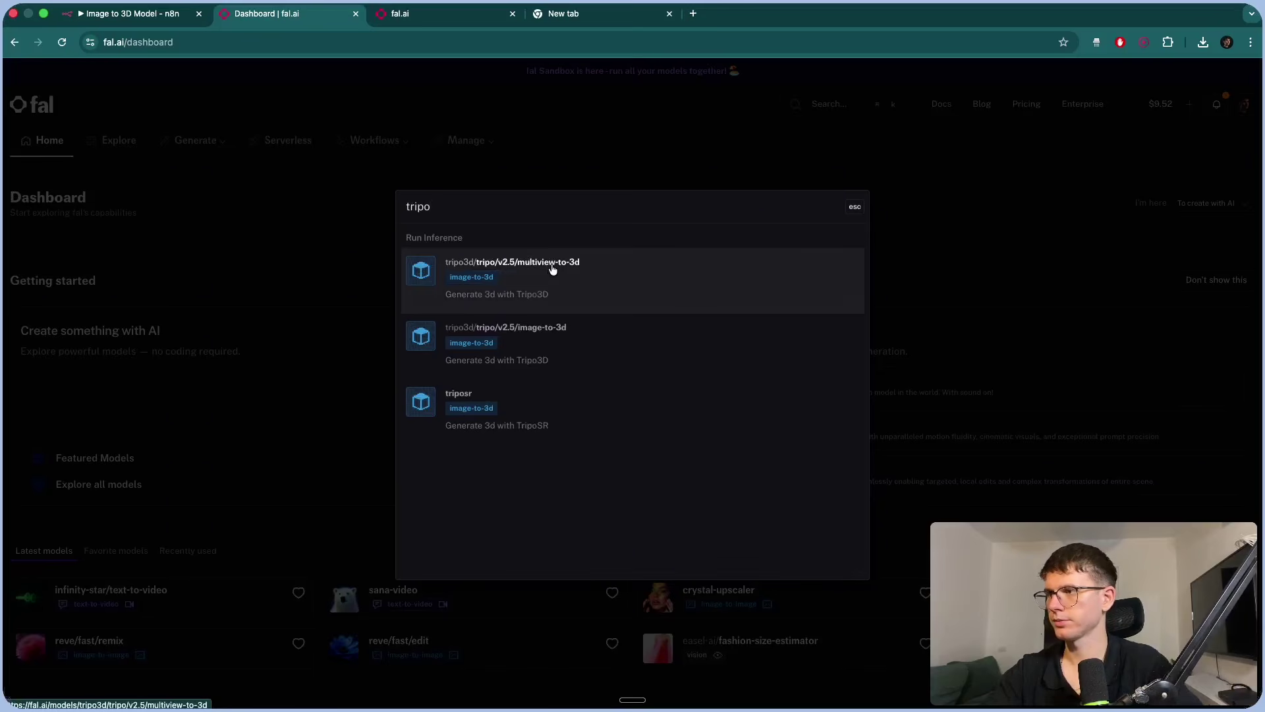
click(552, 268)
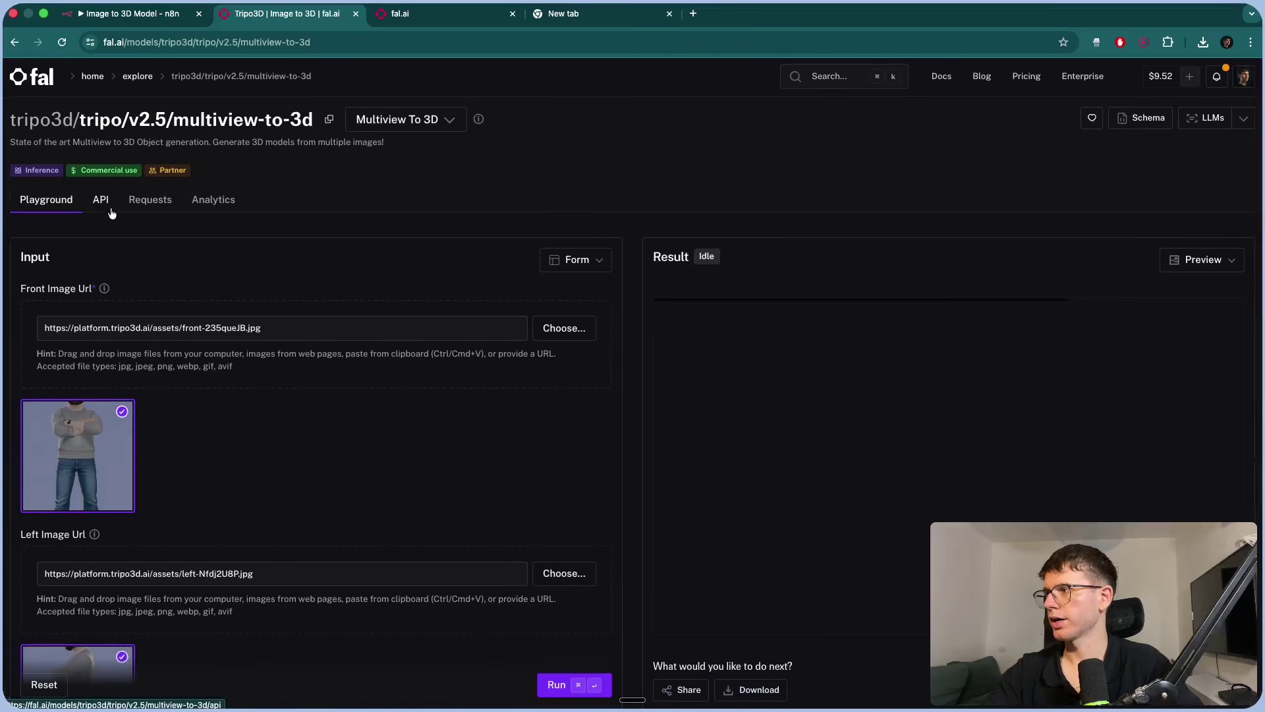
click(100, 201)
Read through the queue submit, Fetch request status and Get the result sections.
scroll(417, 354, down, 2)
scroll(417, 354, down, 2)
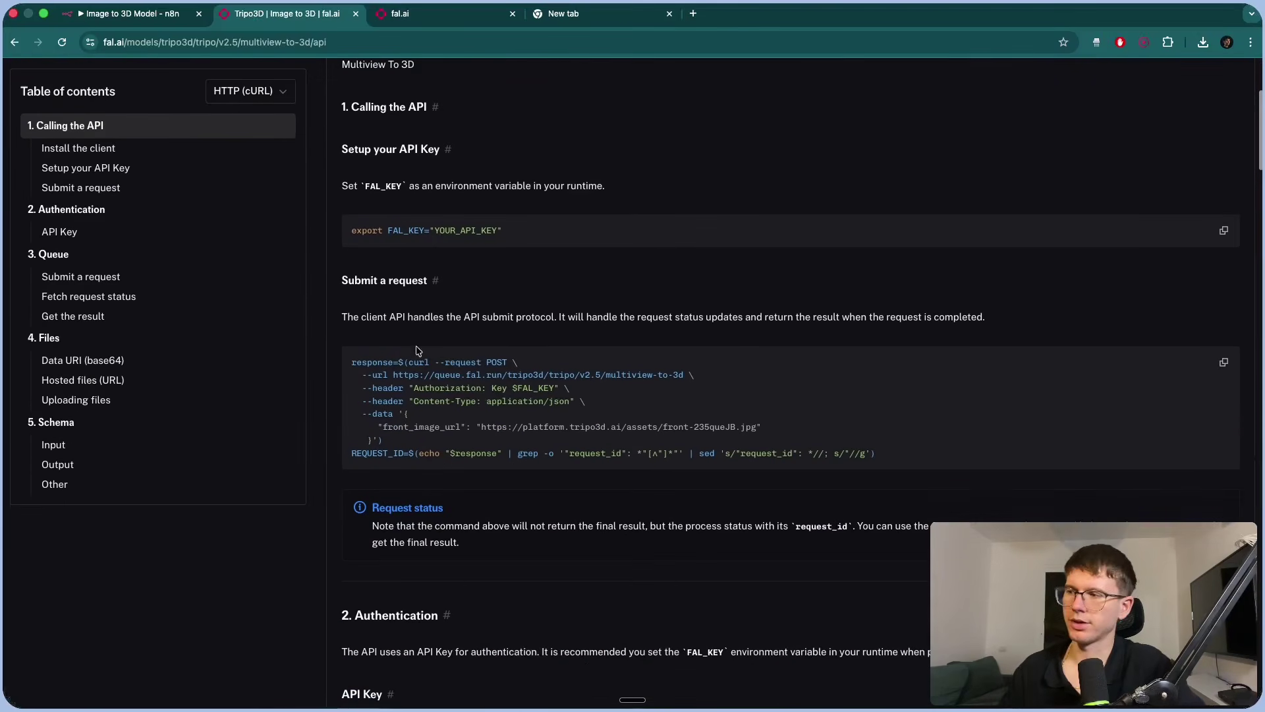
drag(361, 280, 479, 285)
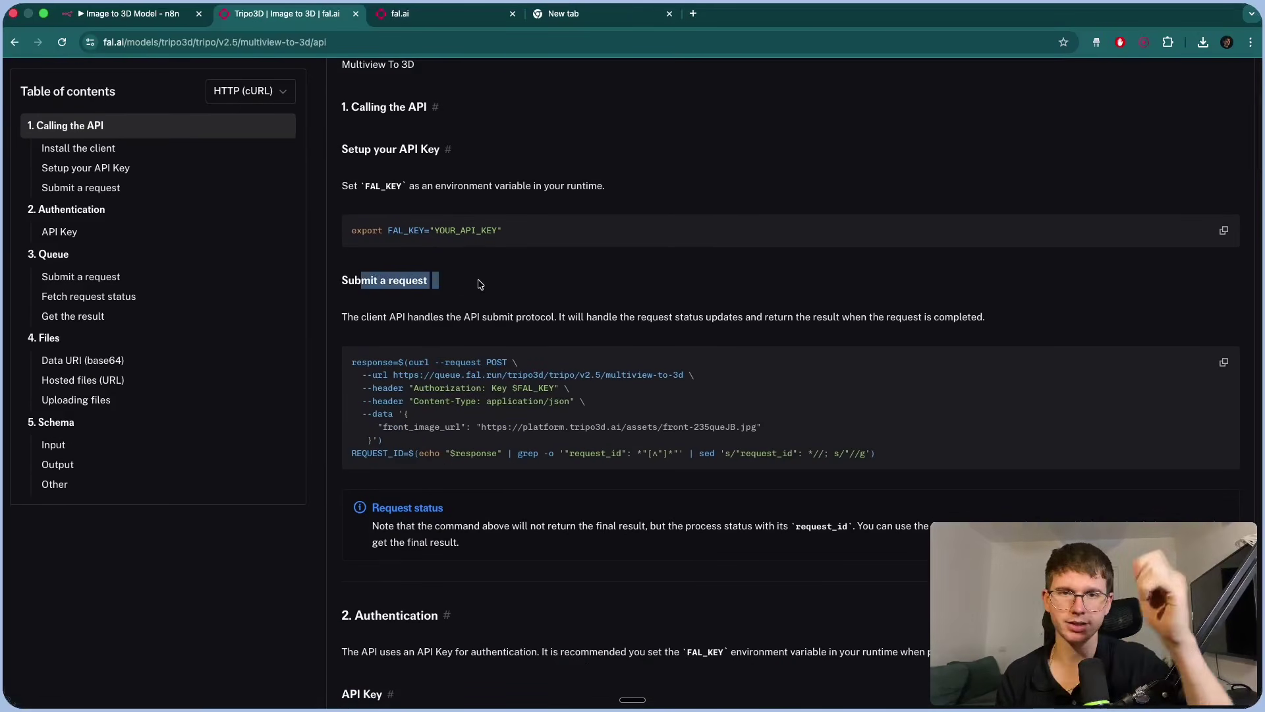
scroll(479, 285, down, 9)
scroll(408, 329, down, 6)
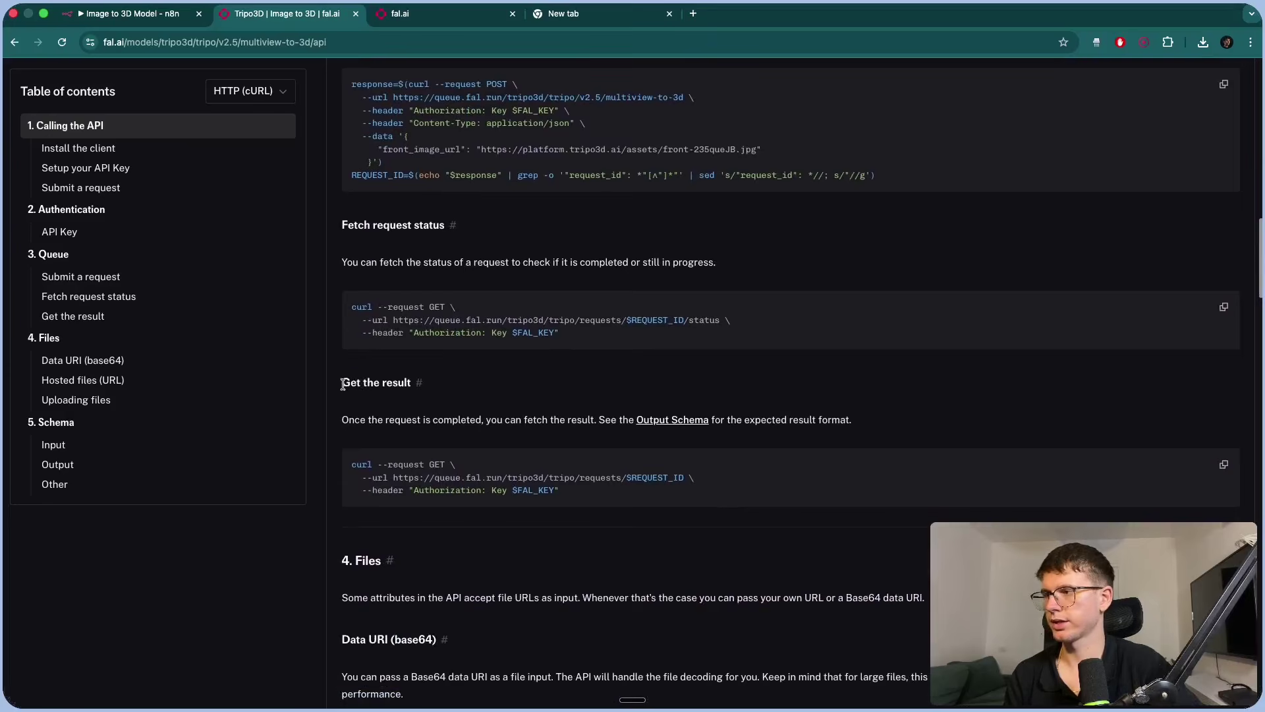
scroll(405, 374, up, 2)
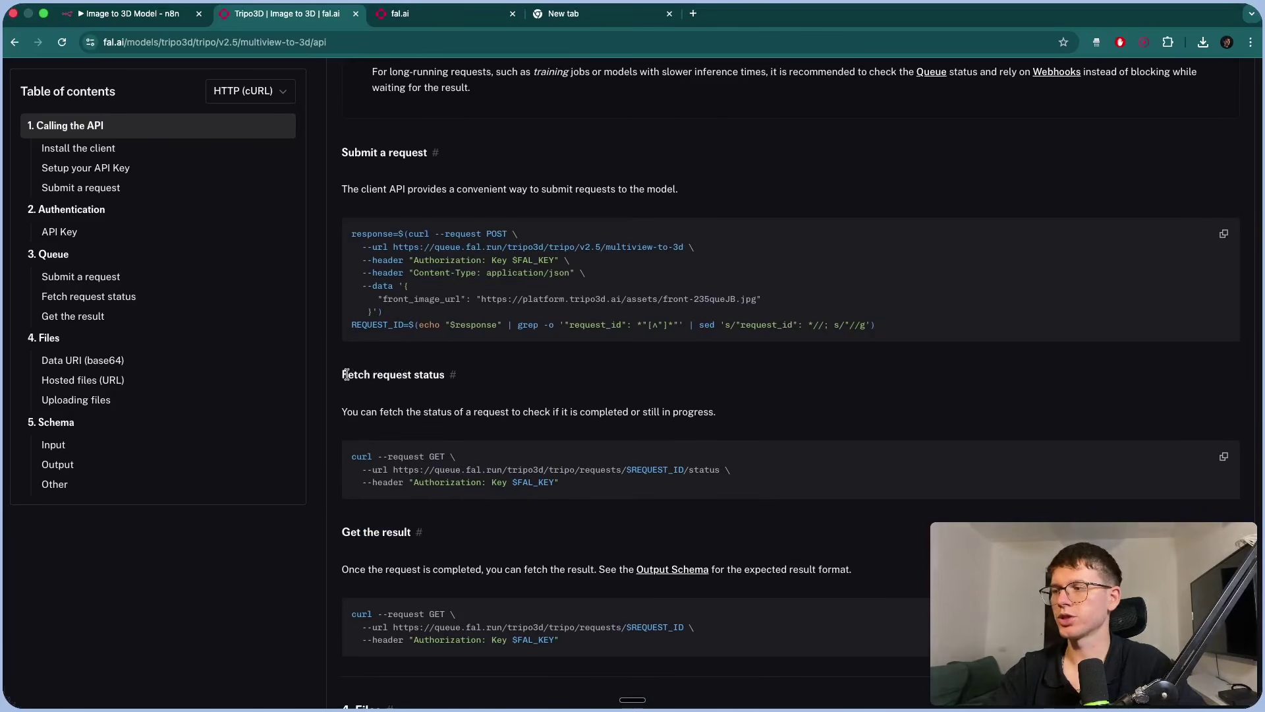
drag(346, 374, 436, 376)
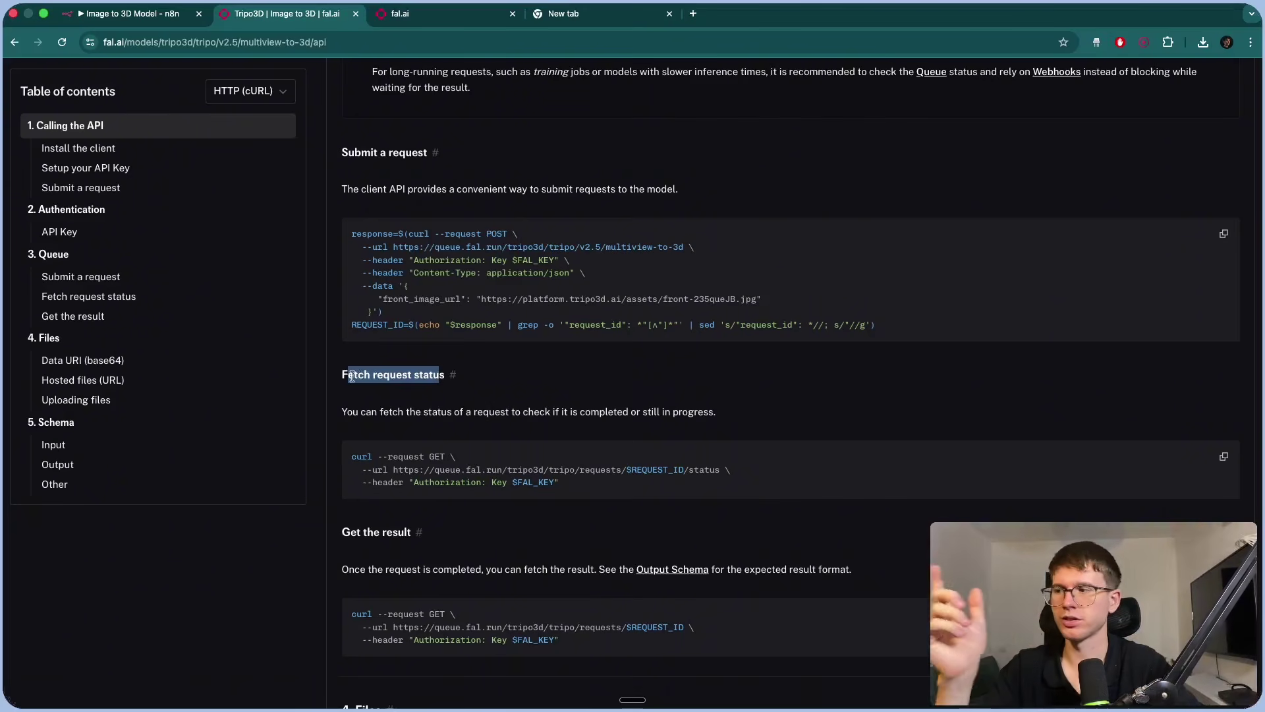
drag(348, 375, 438, 377)
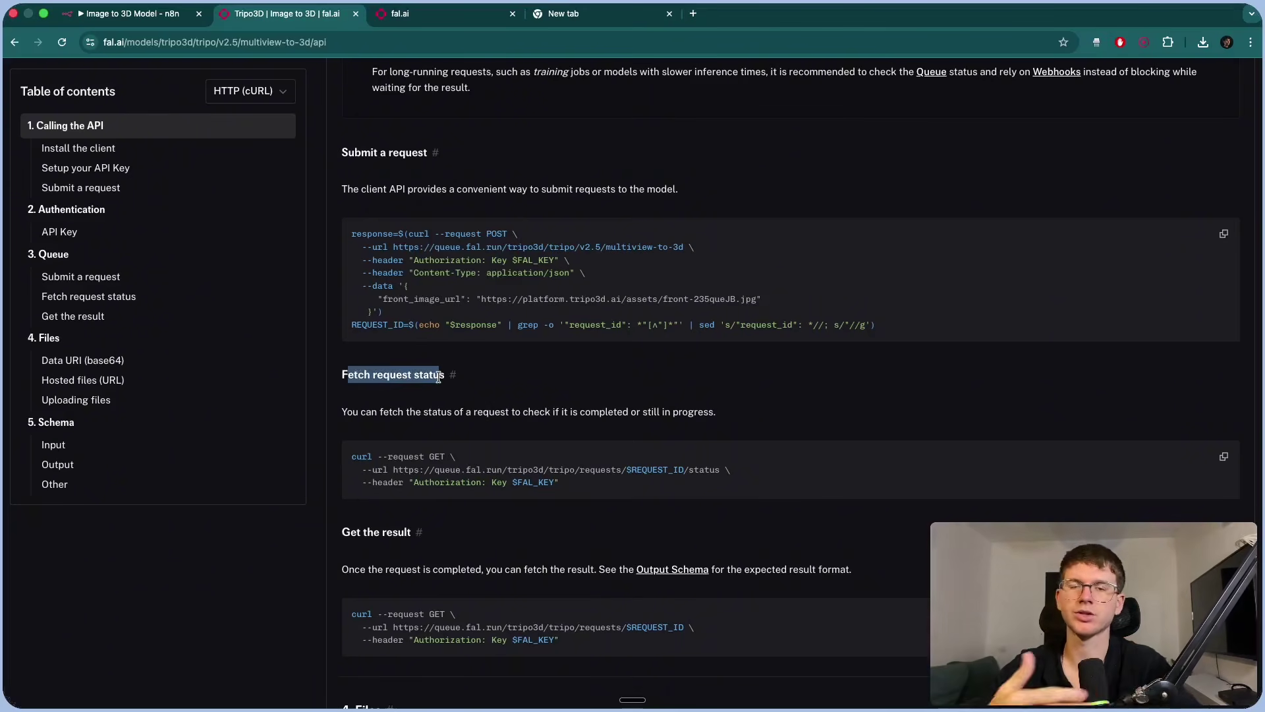
scroll(438, 377, down, 2)
drag(349, 445, 382, 445)
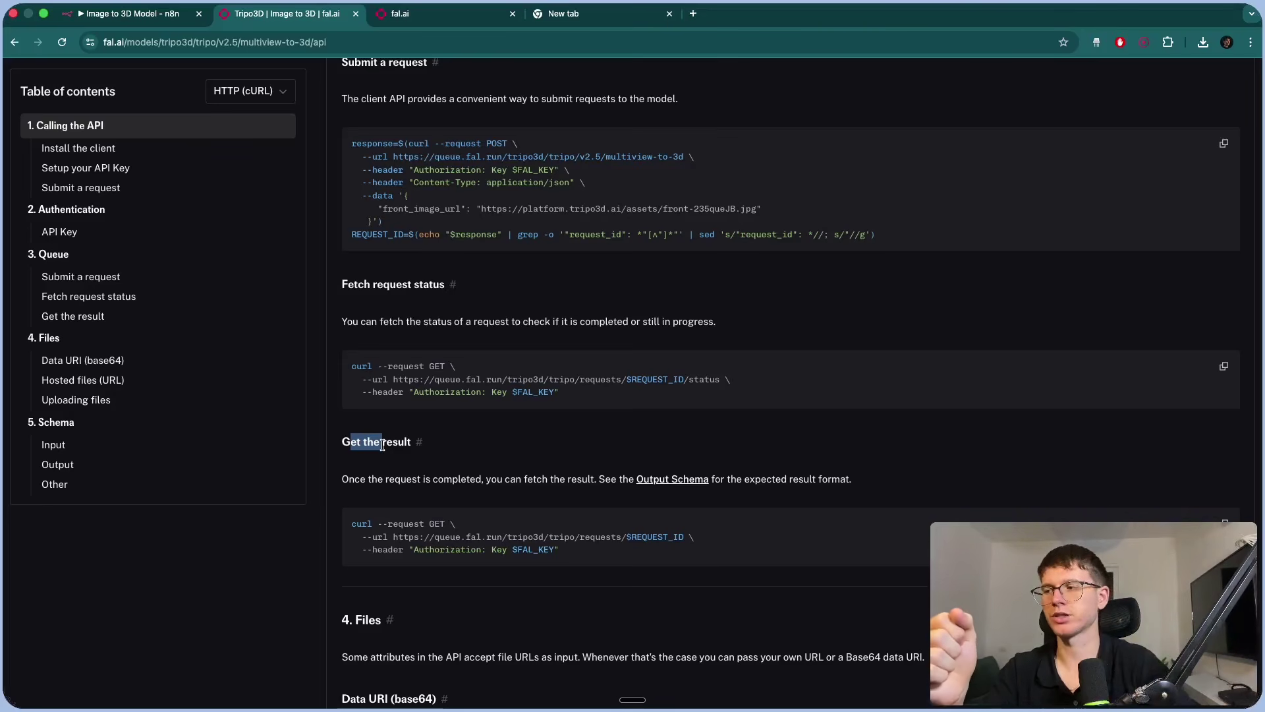
scroll(383, 447, up, 1)
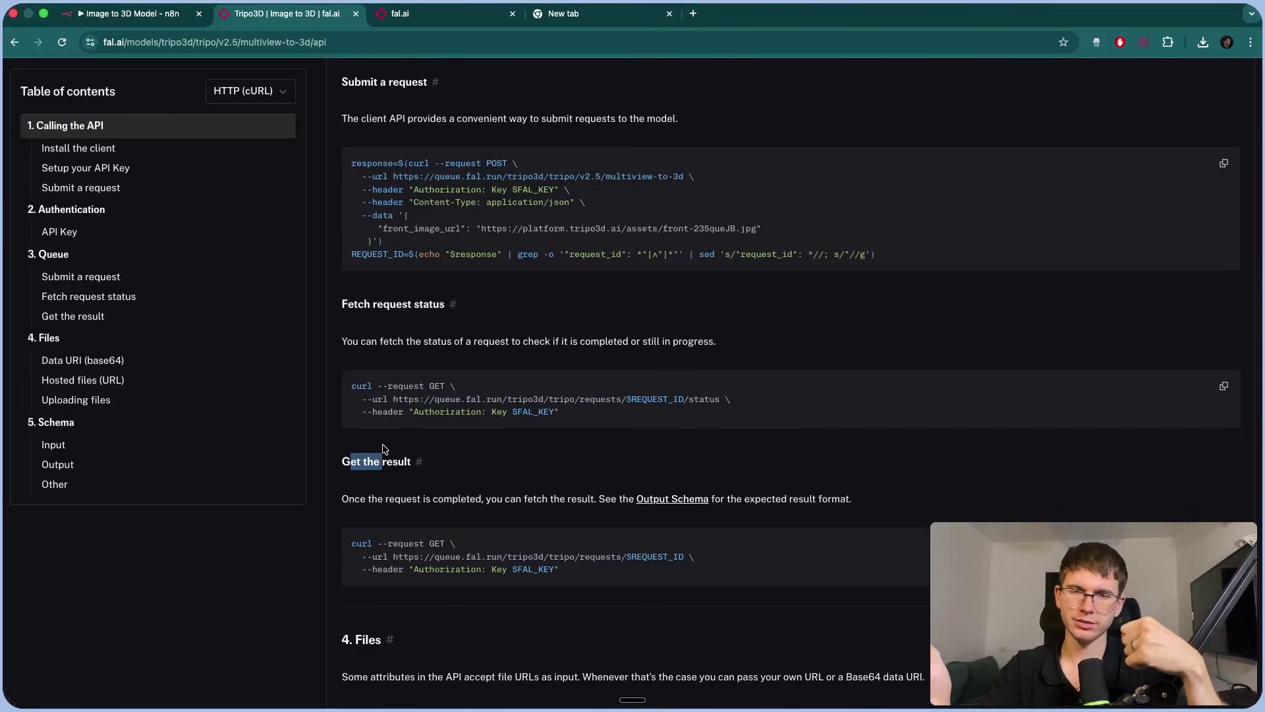
Compare n8n's Create Model body (face_limit 1000000, texture HD, pbr true) with the fal.ai Tripo3D docs.
key(super+1)
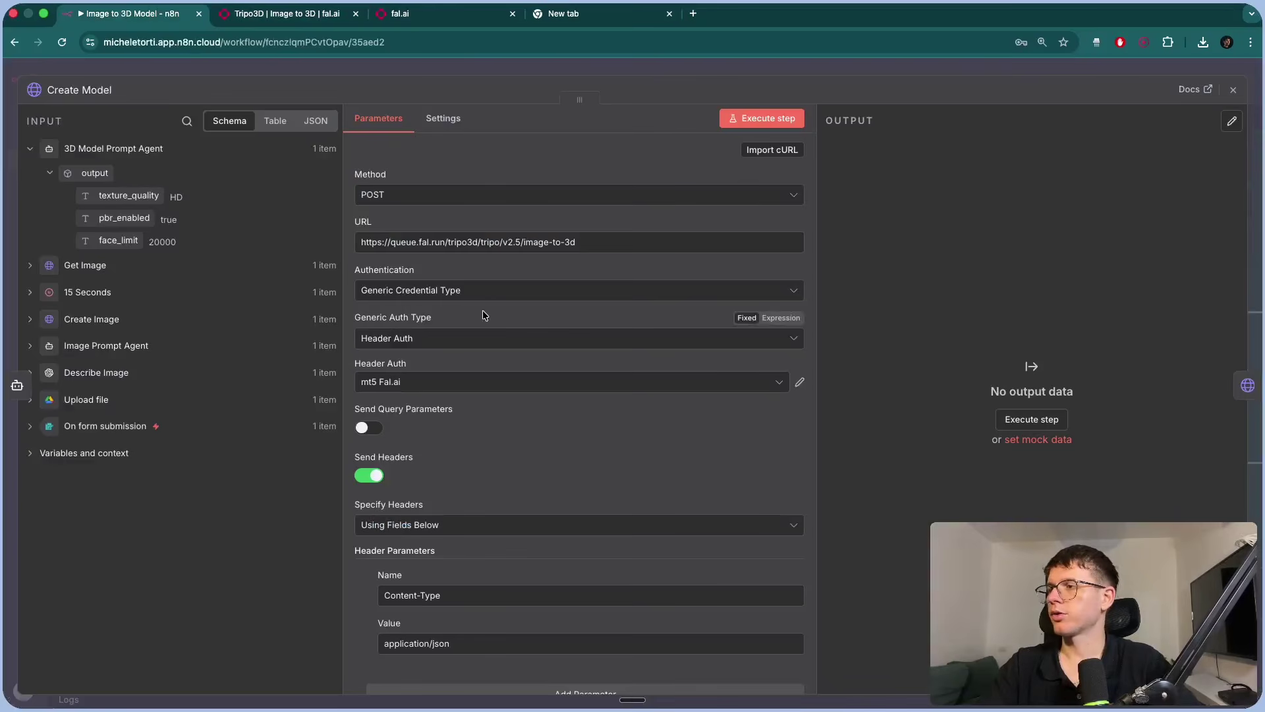
scroll(366, 243, down, 3)
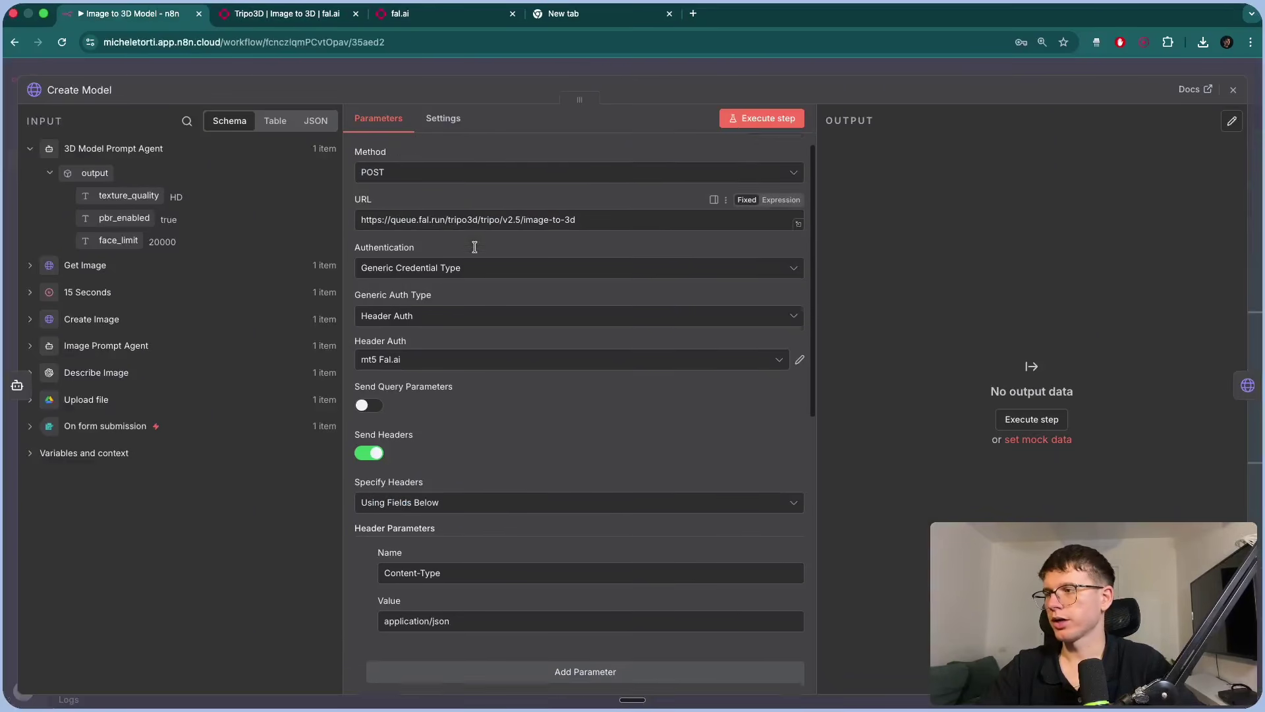
scroll(457, 403, down, 15)
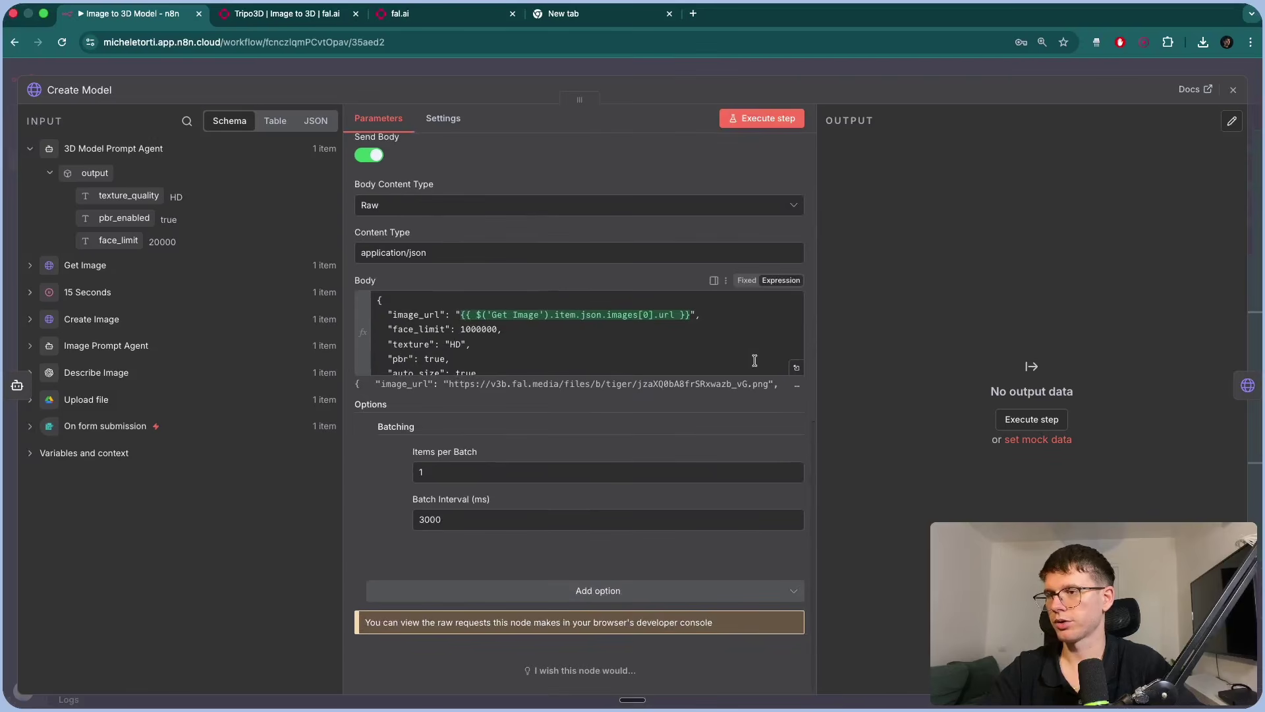
click(286, 13)
scroll(503, 271, up, 8)
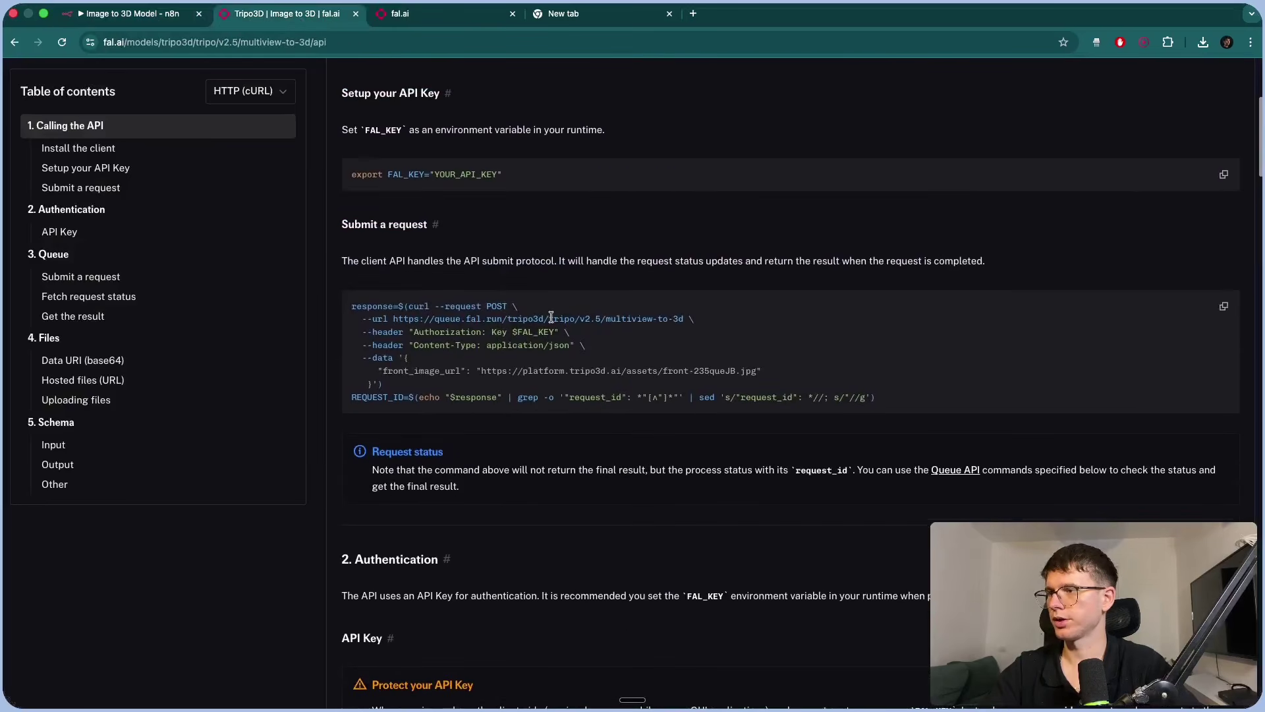
scroll(551, 317, up, 5)
Re-check the Create Model JSON body, then return to Tripo3D's Submit a request curl using front_image_url.
key(ctrl+shift+Tab)
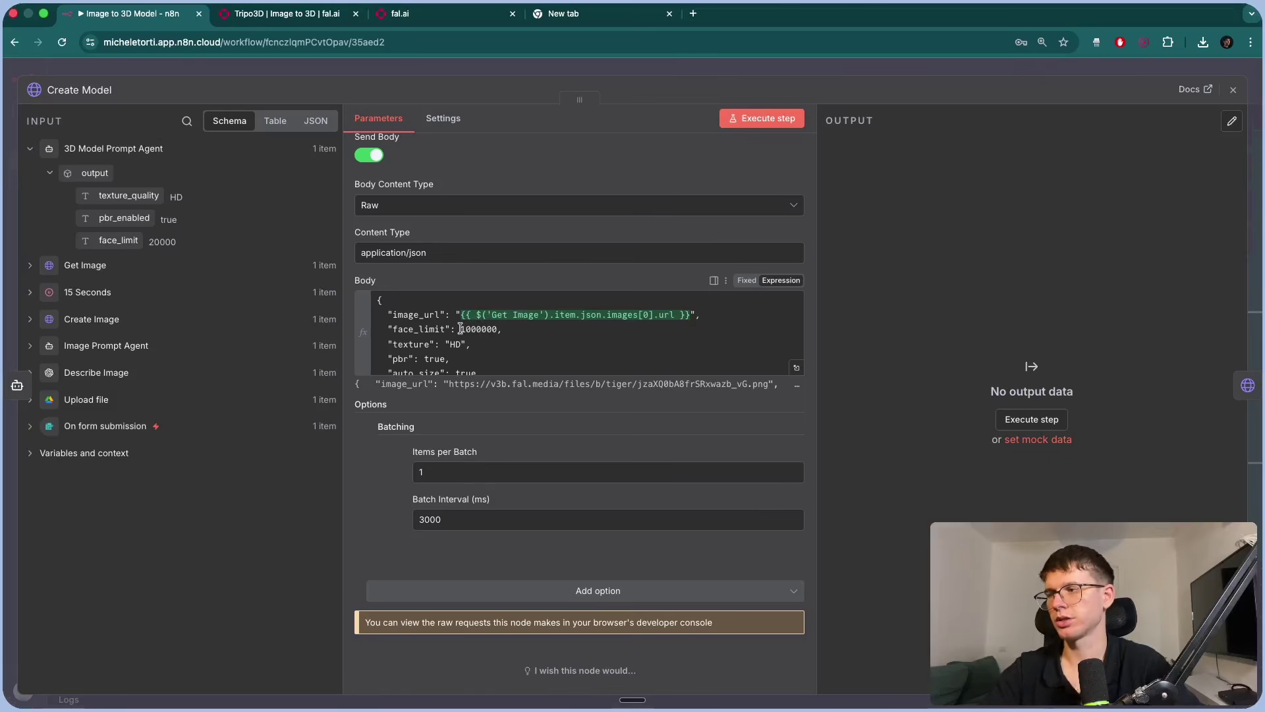
scroll(447, 346, down, 1)
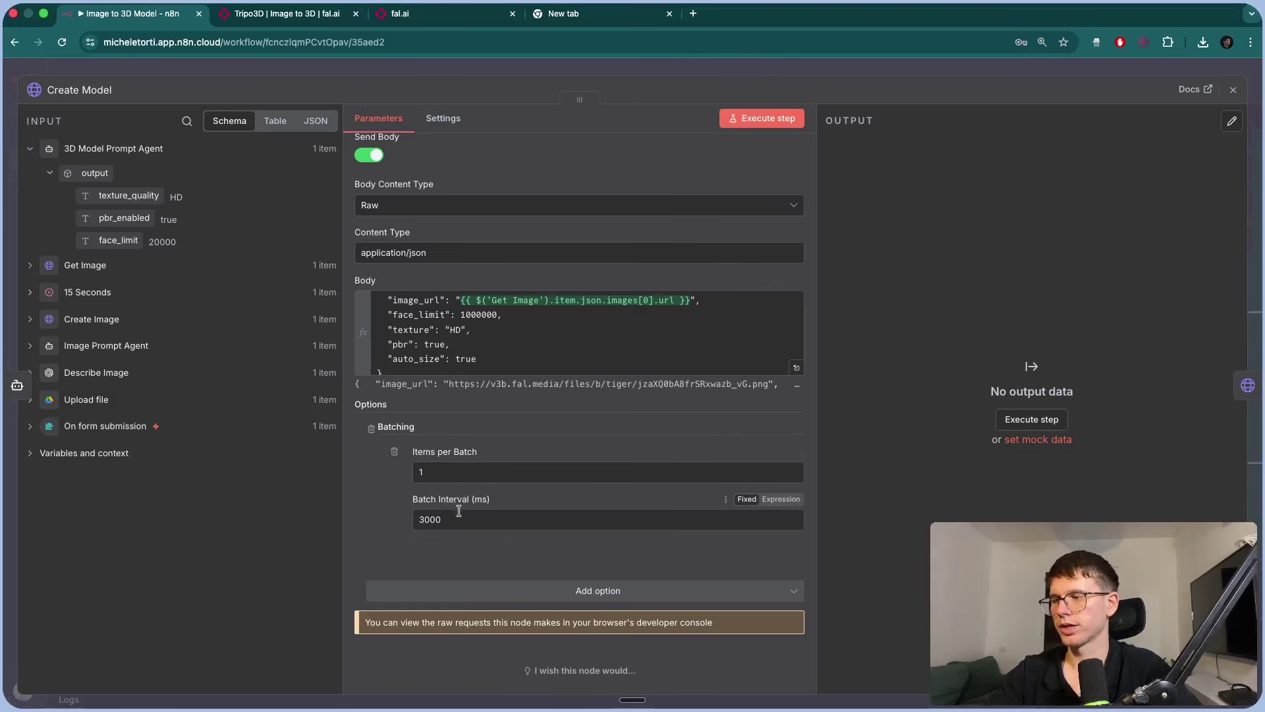
scroll(438, 453, up, 1)
scroll(445, 371, up, 1)
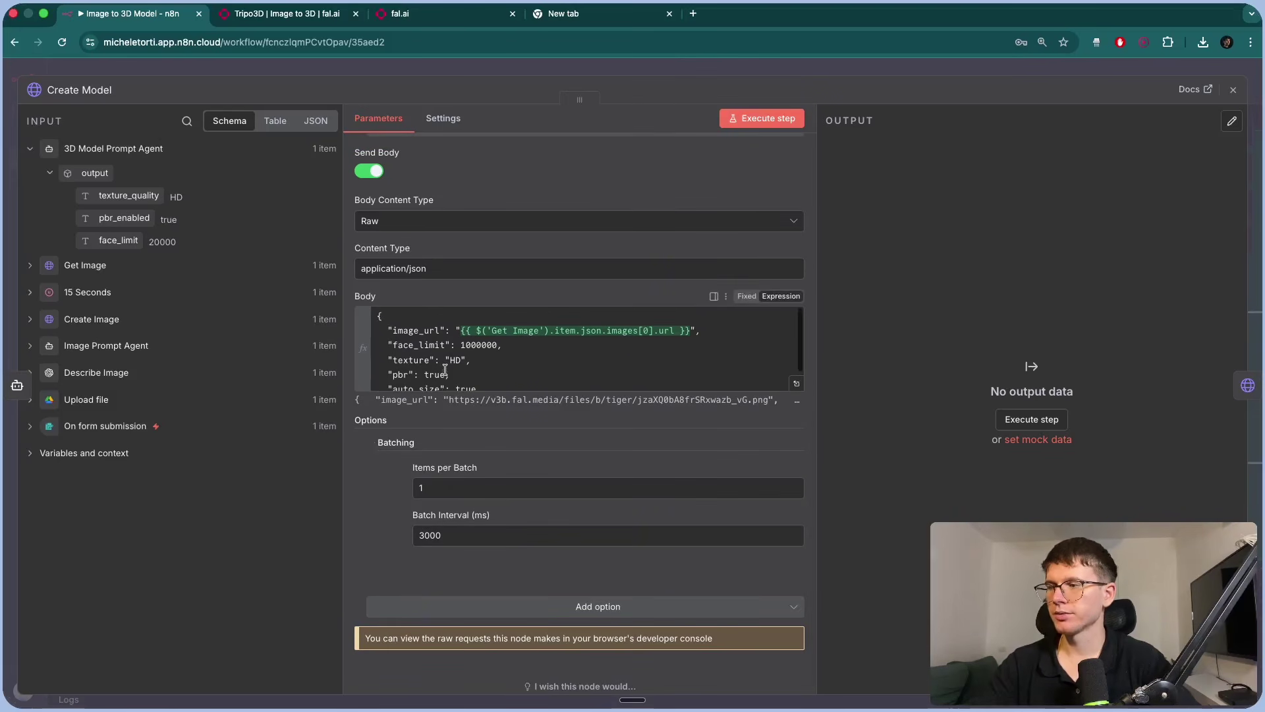
scroll(445, 371, down, 1)
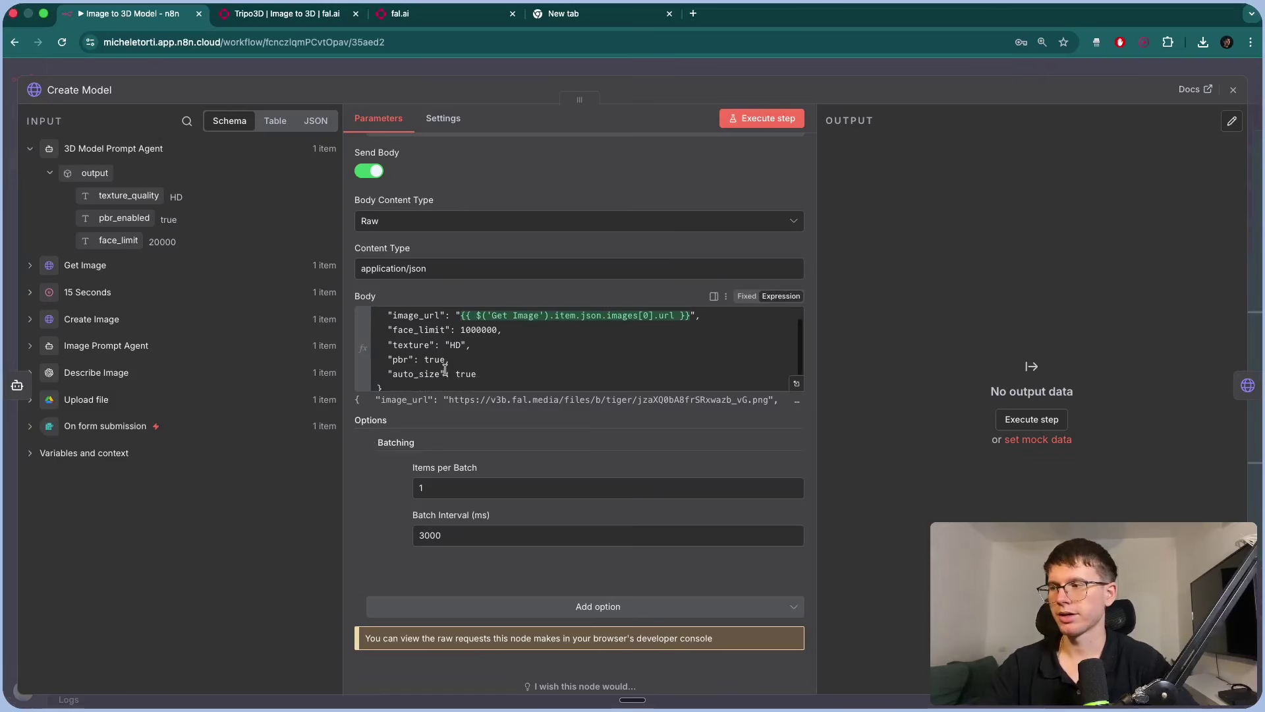
scroll(445, 370, up, 1)
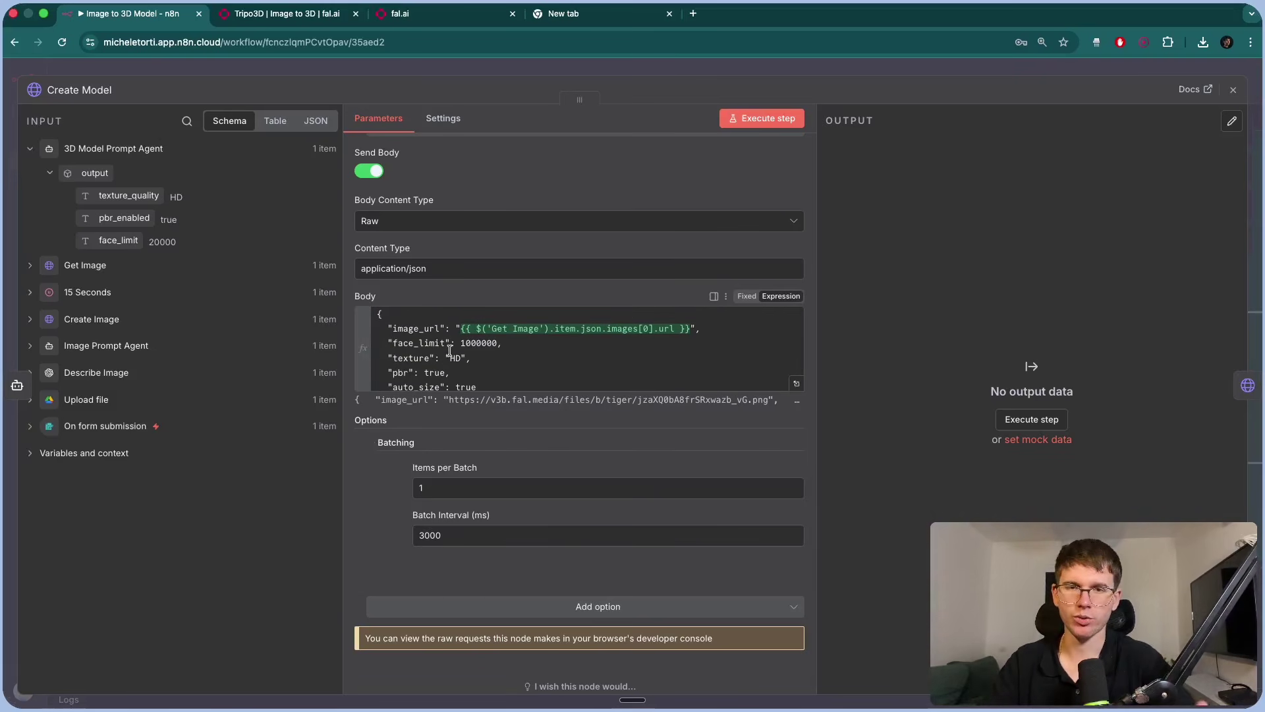
click(297, 17)
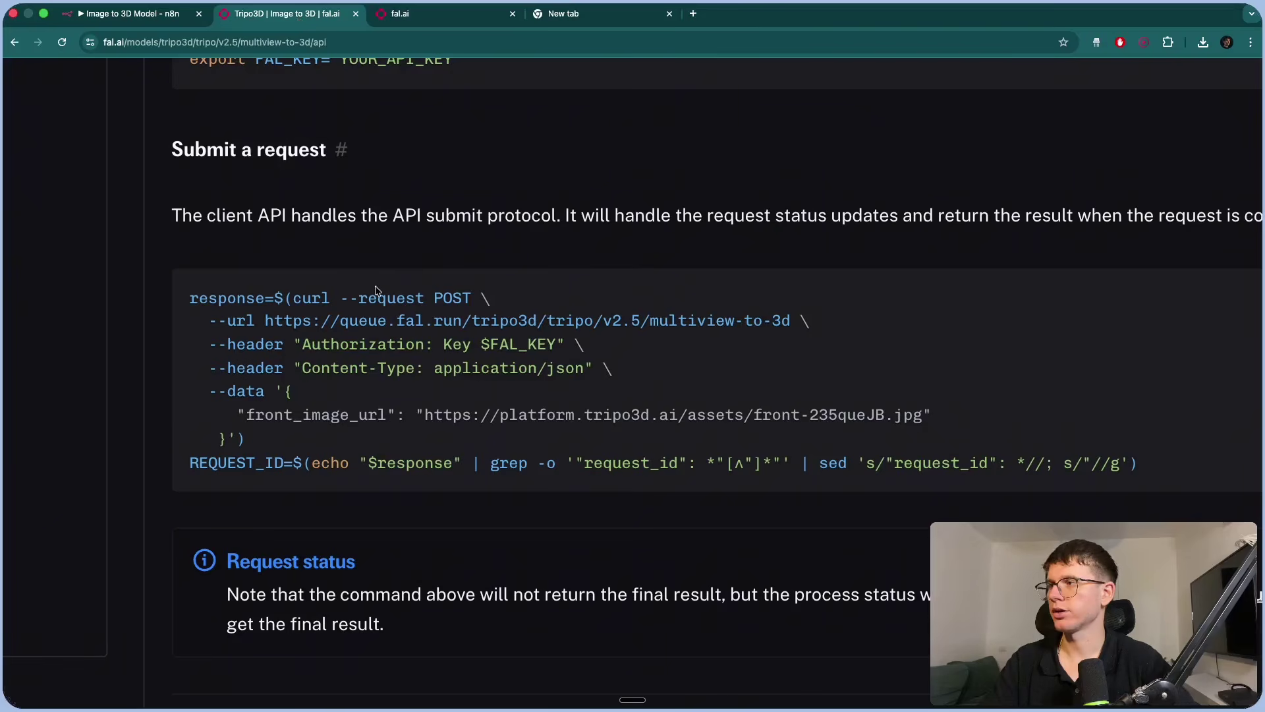
Open fal.ai's Tripo3D playground, review its image URL fields and orbit the four-view character result.
key(ctrl+0)
scroll(375, 283, up, 5)
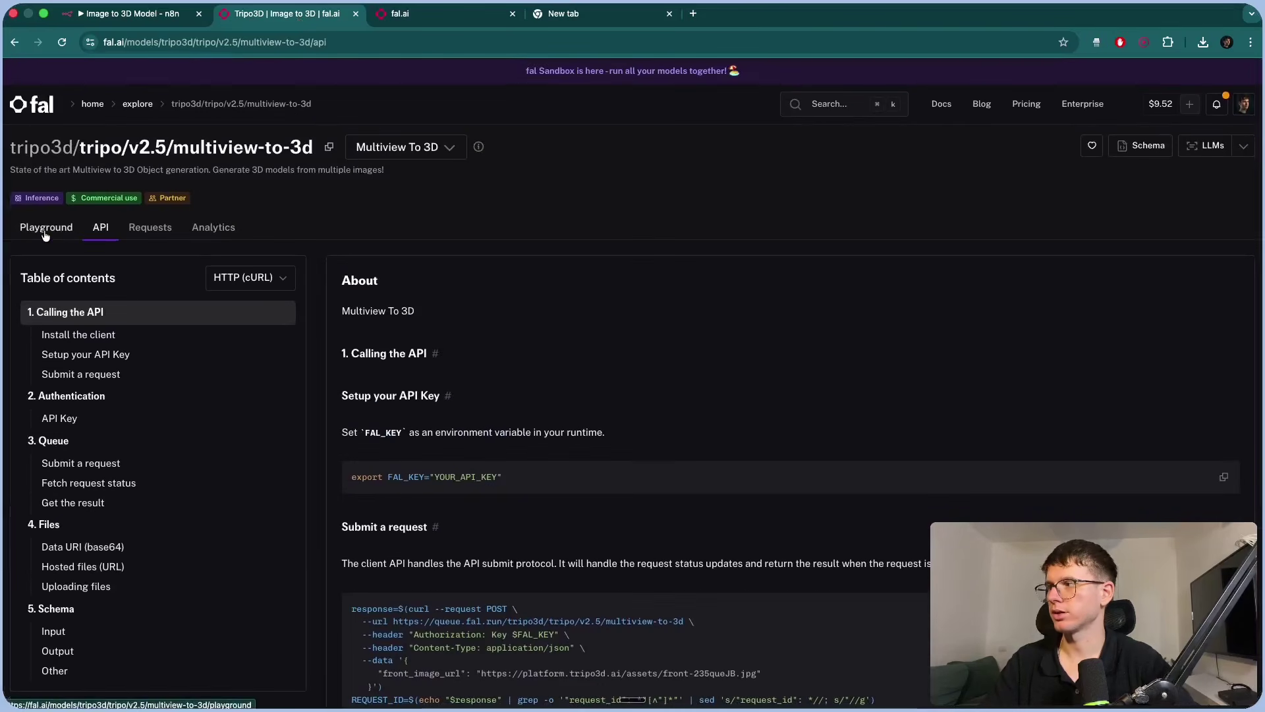
click(44, 228)
scroll(277, 415, down, 3)
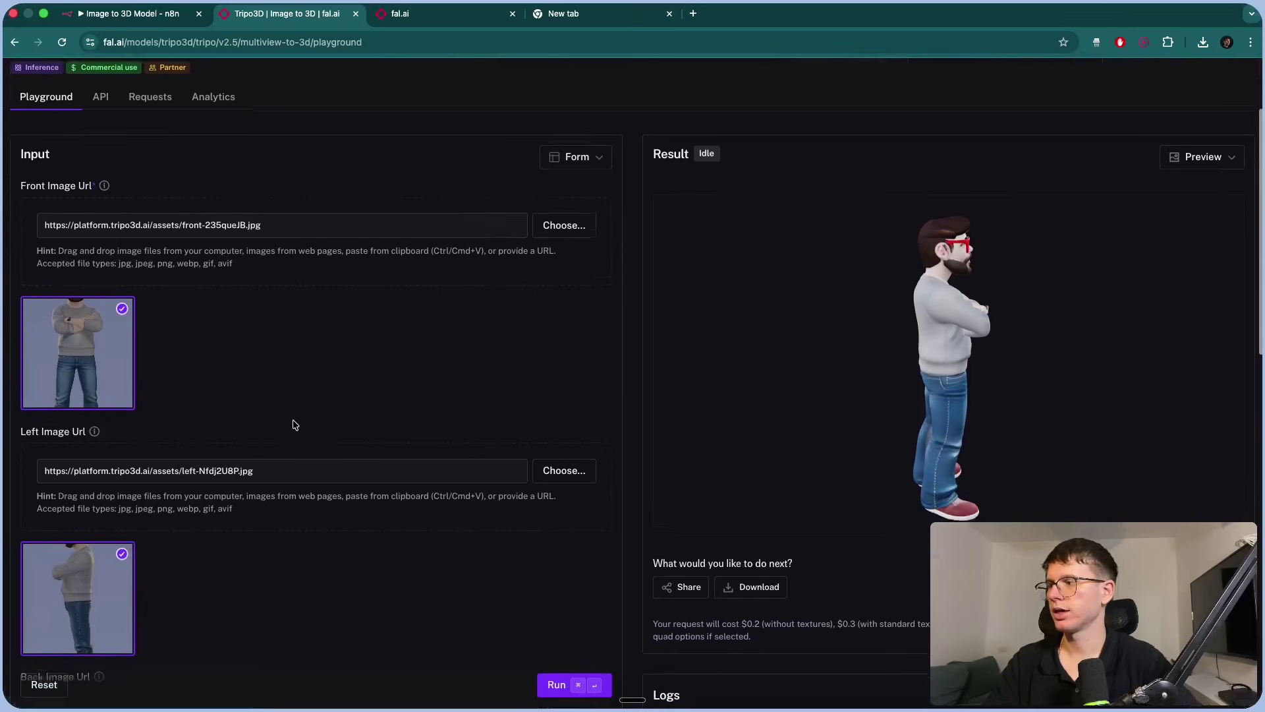
scroll(250, 369, down, 2)
scroll(89, 455, down, 6)
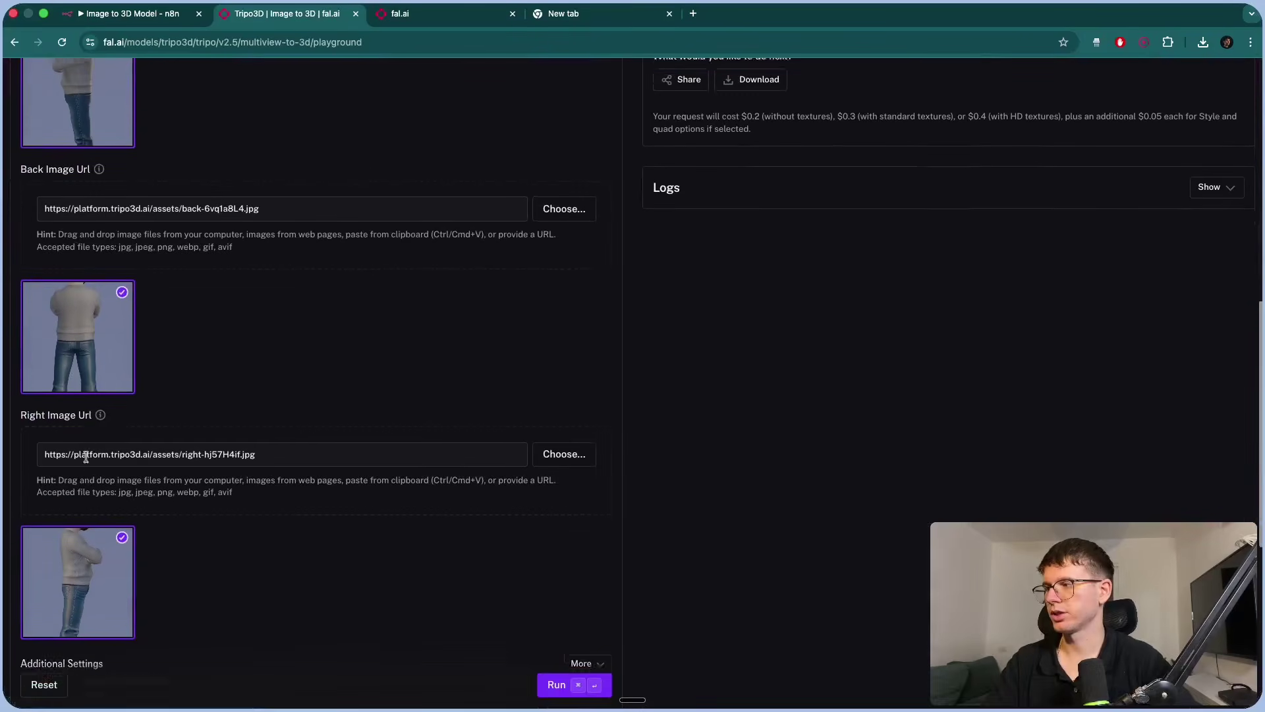
scroll(85, 456, down, 4)
scroll(85, 457, up, 10)
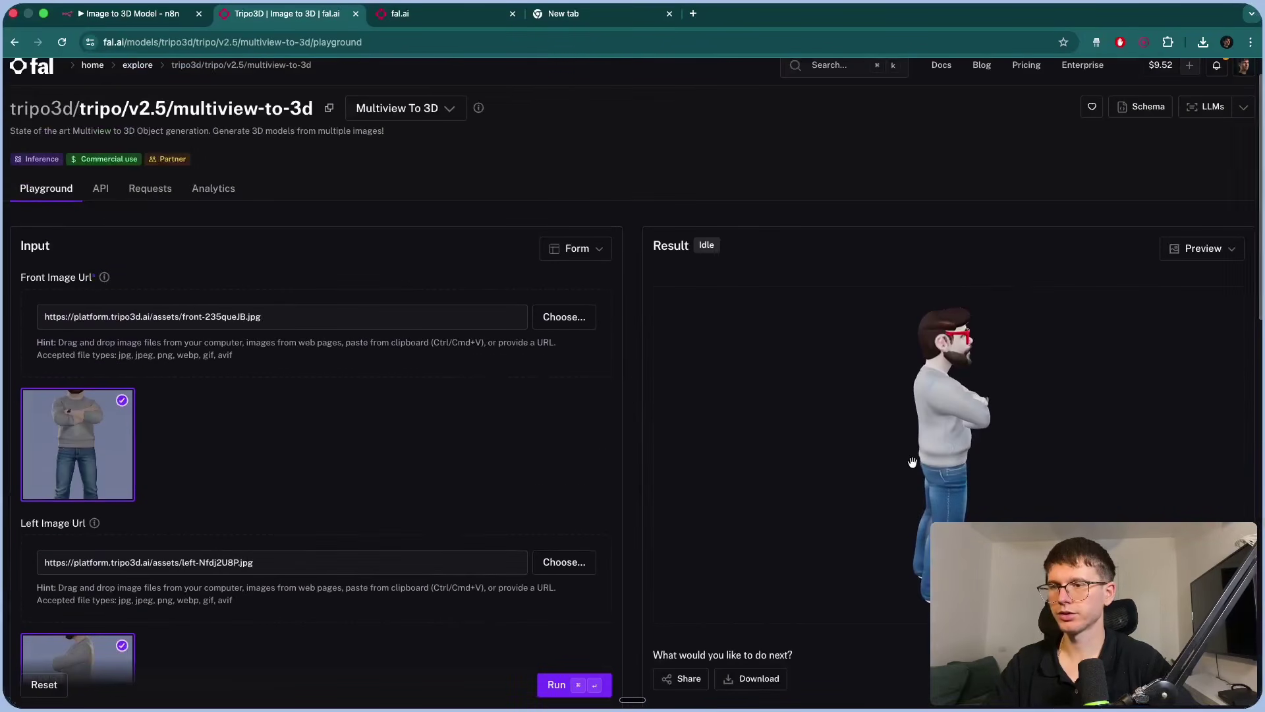
drag(898, 446, 880, 405)
scroll(573, 486, down, 3)
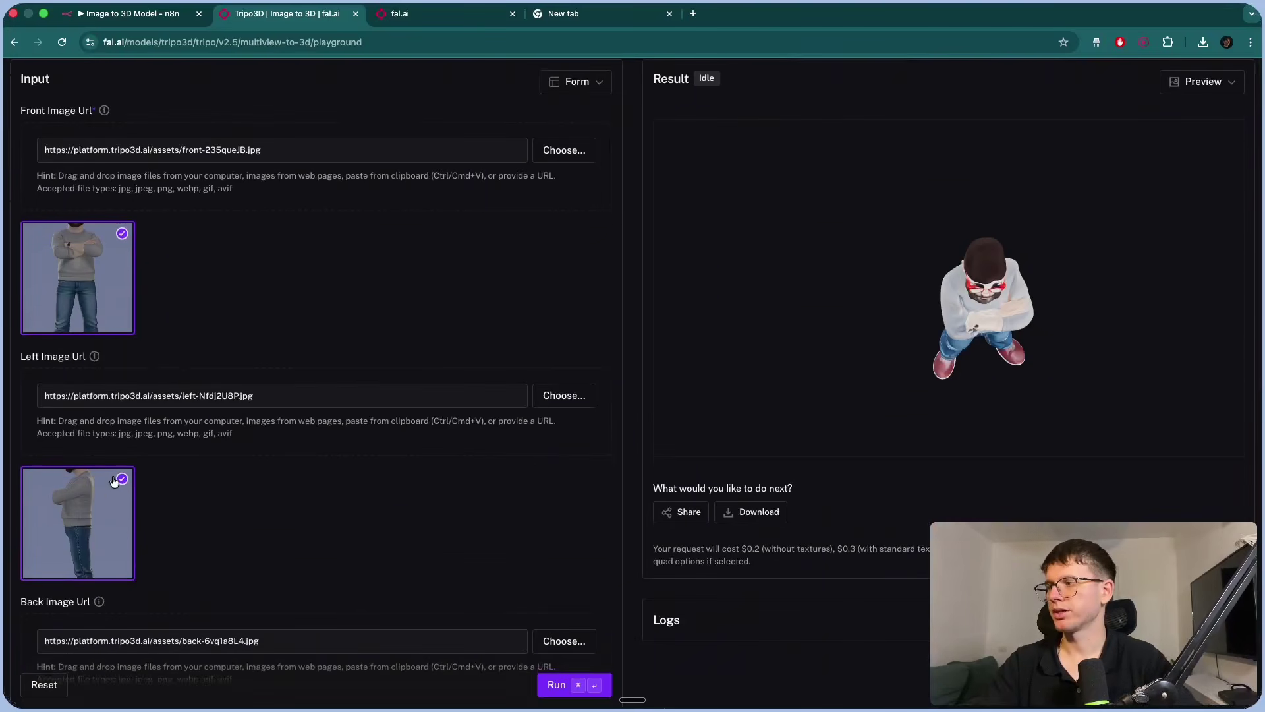
scroll(290, 379, up, 4)
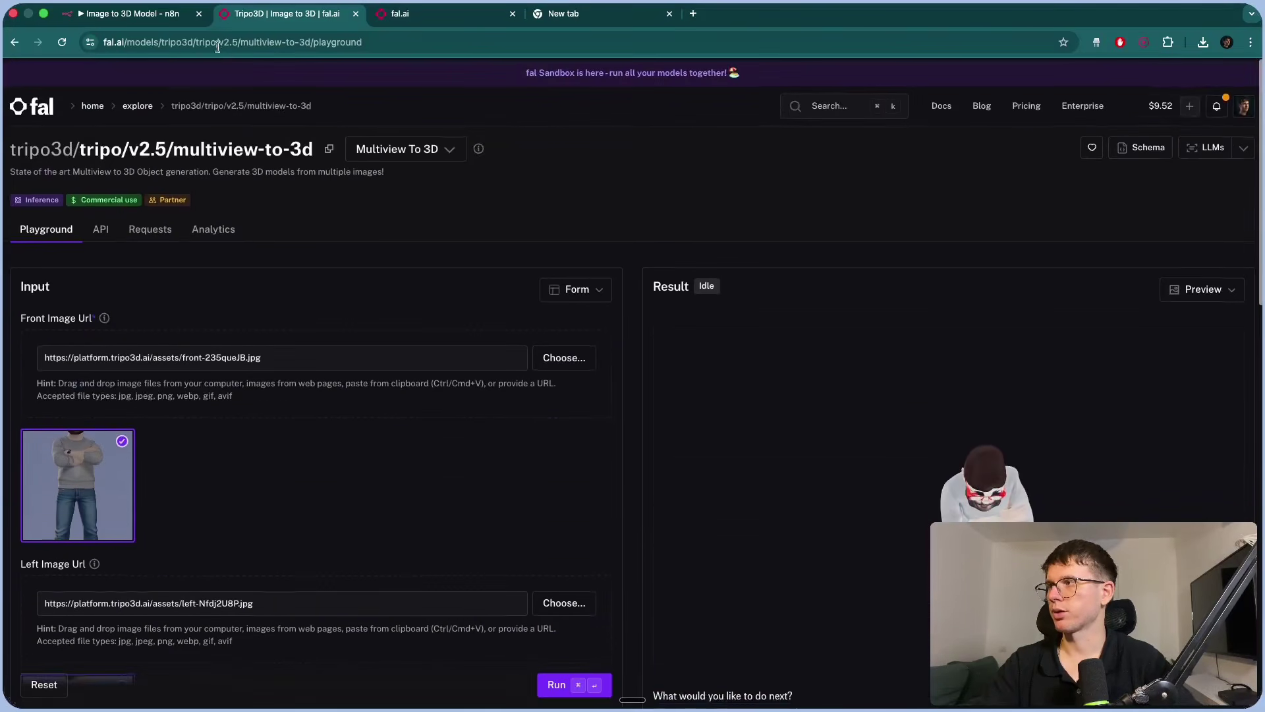
click(153, 17)
Run the Create Model request on its own so it outputs 1 item.
click(591, 65)
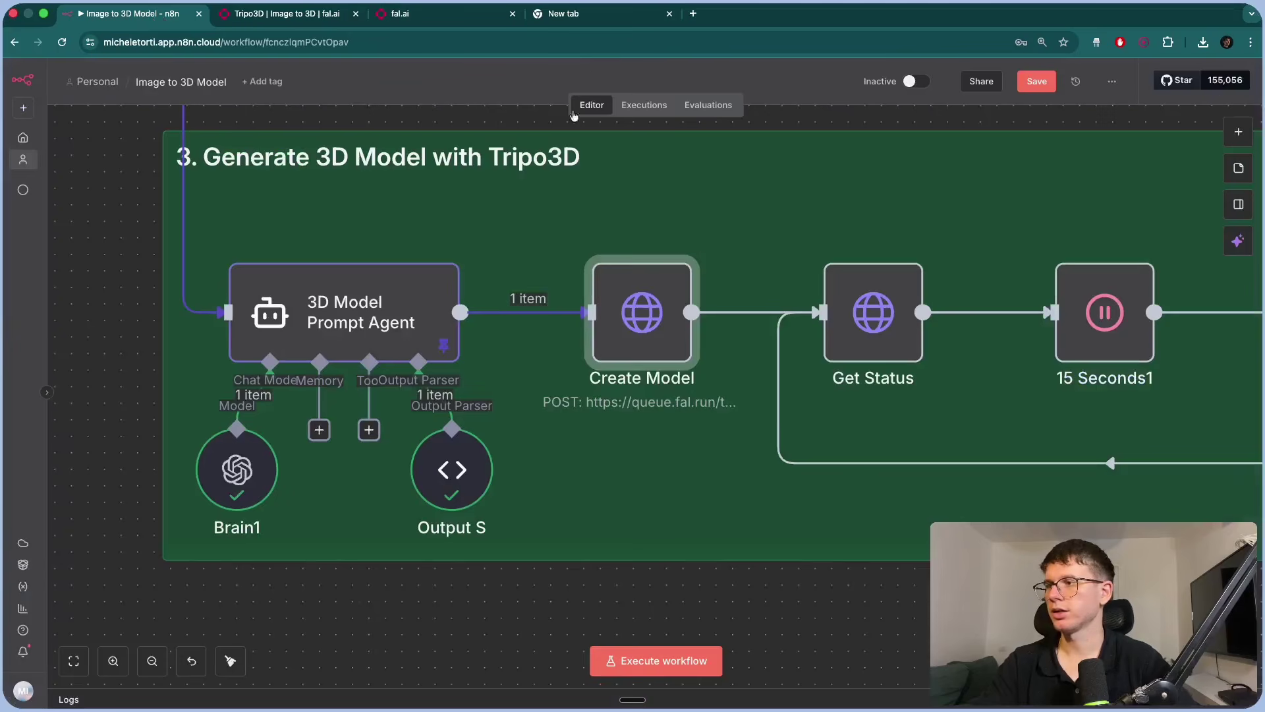
click(598, 238)
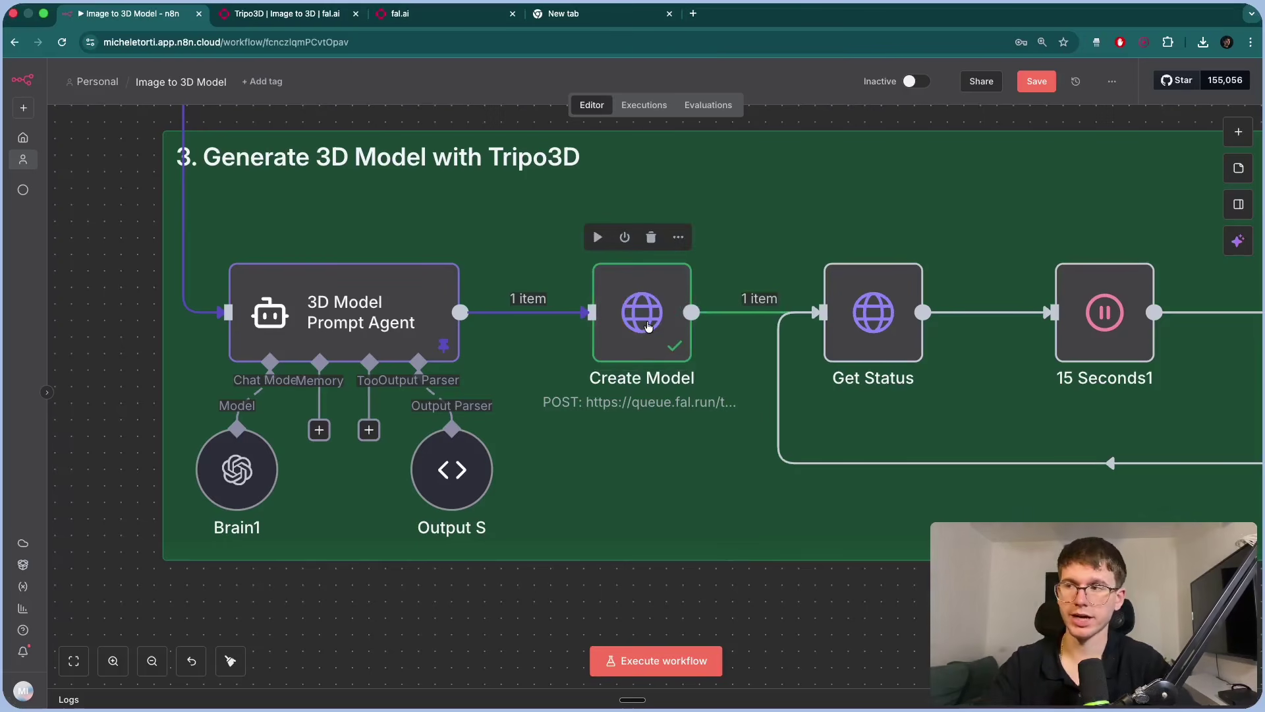
click(648, 327)
Open the If node to view its condition: status is equal to COMPLETED.
scroll(647, 328, right, 10)
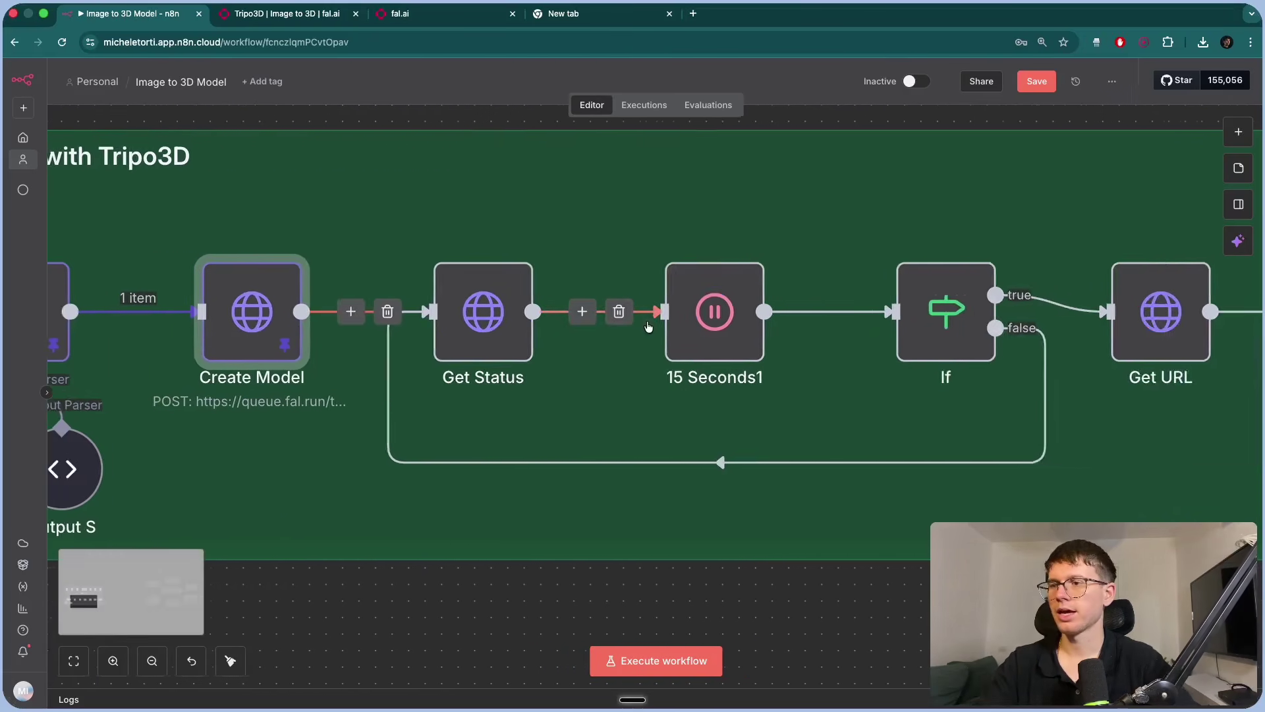
scroll(650, 331, left, 1)
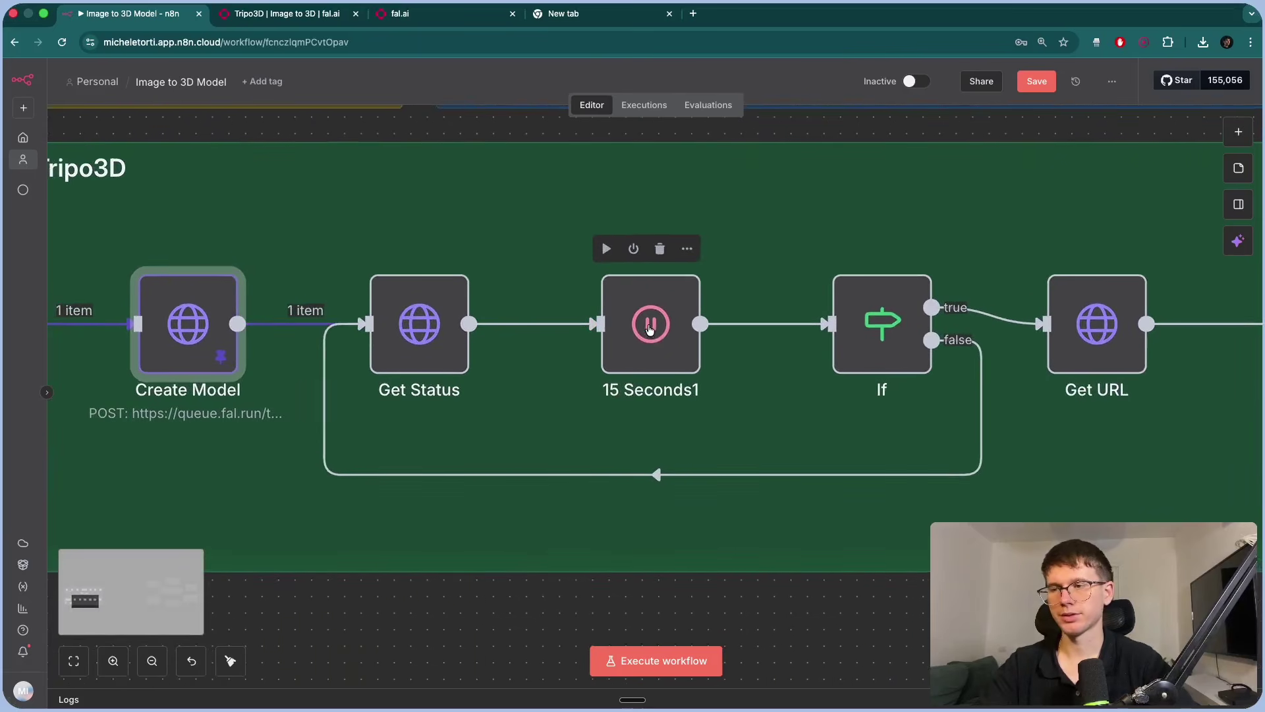
click(847, 635)
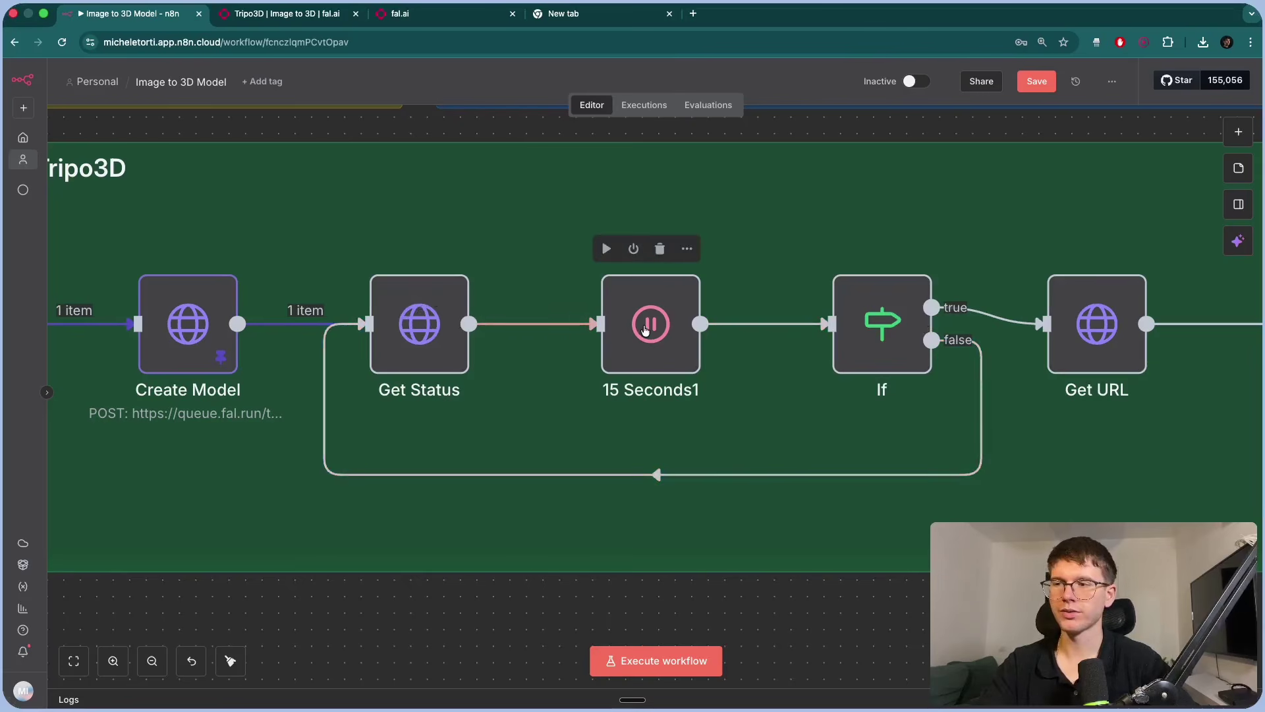
double_click(871, 316)
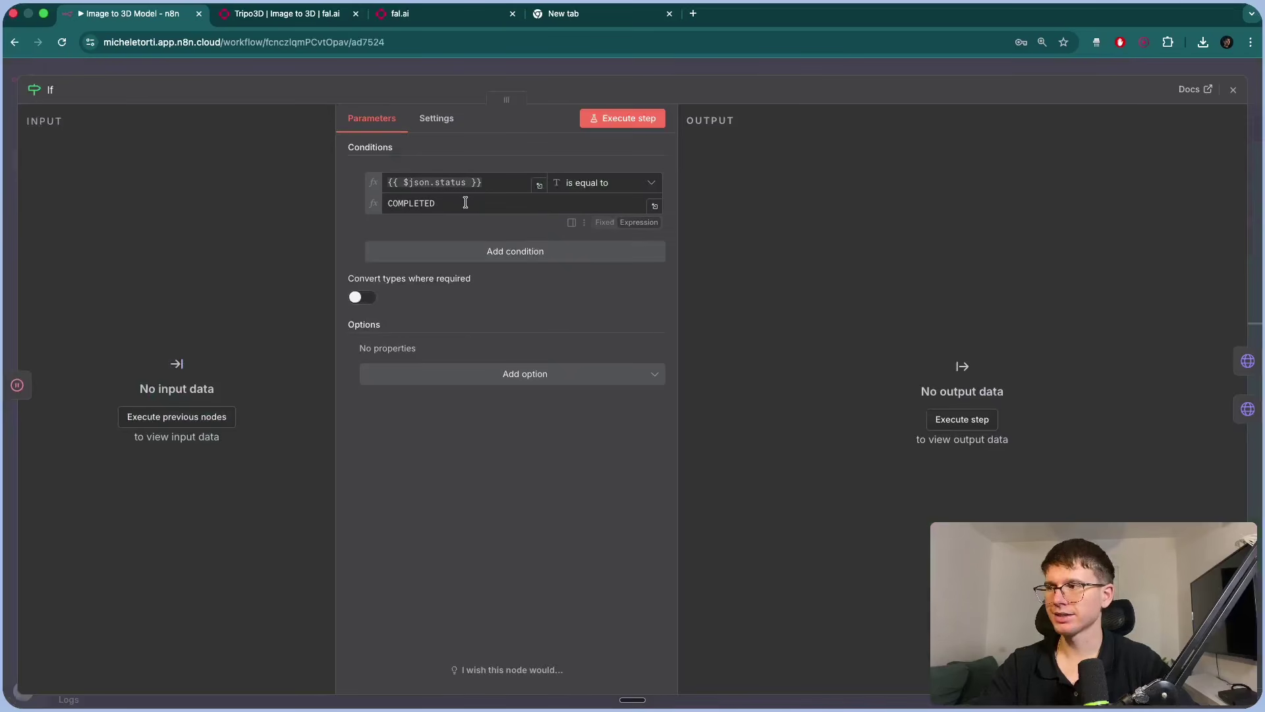
Run Get Status and inspect its output, showing status IN_PROGRESS and the request_id.
click(481, 73)
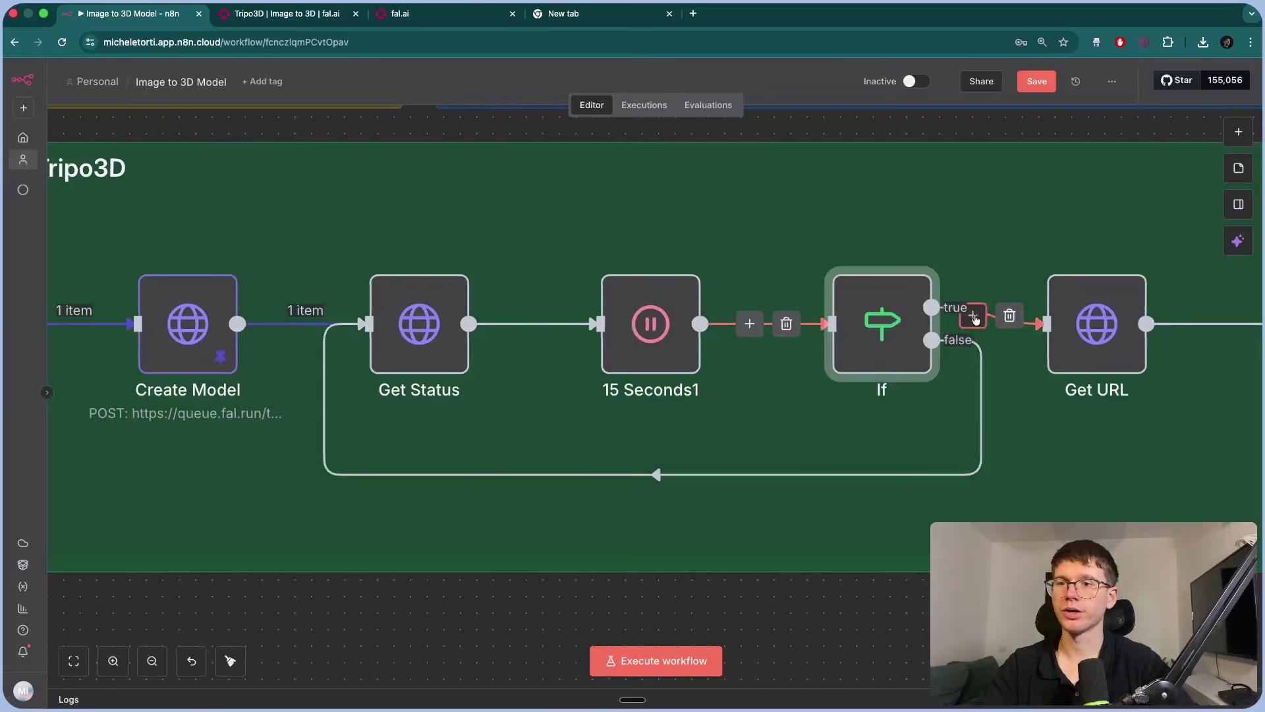
scroll(850, 341, right, 5)
scroll(820, 320, left, 5)
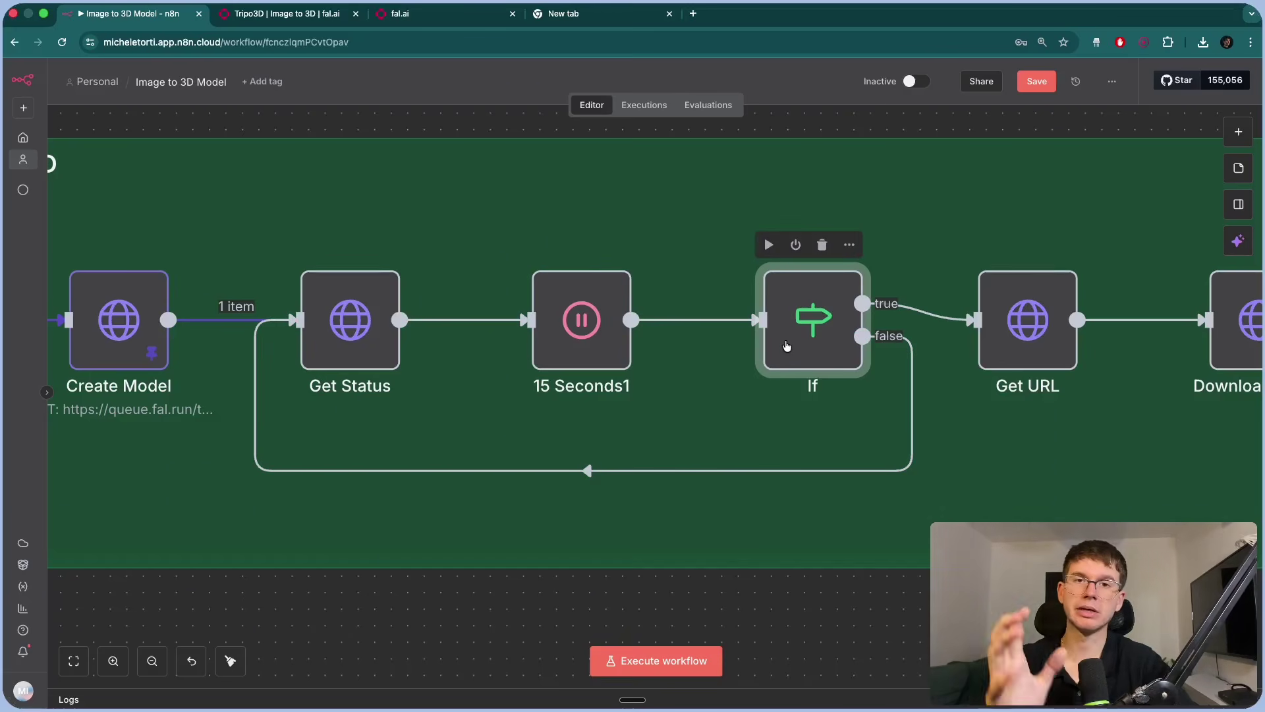
scroll(821, 346, right, 3)
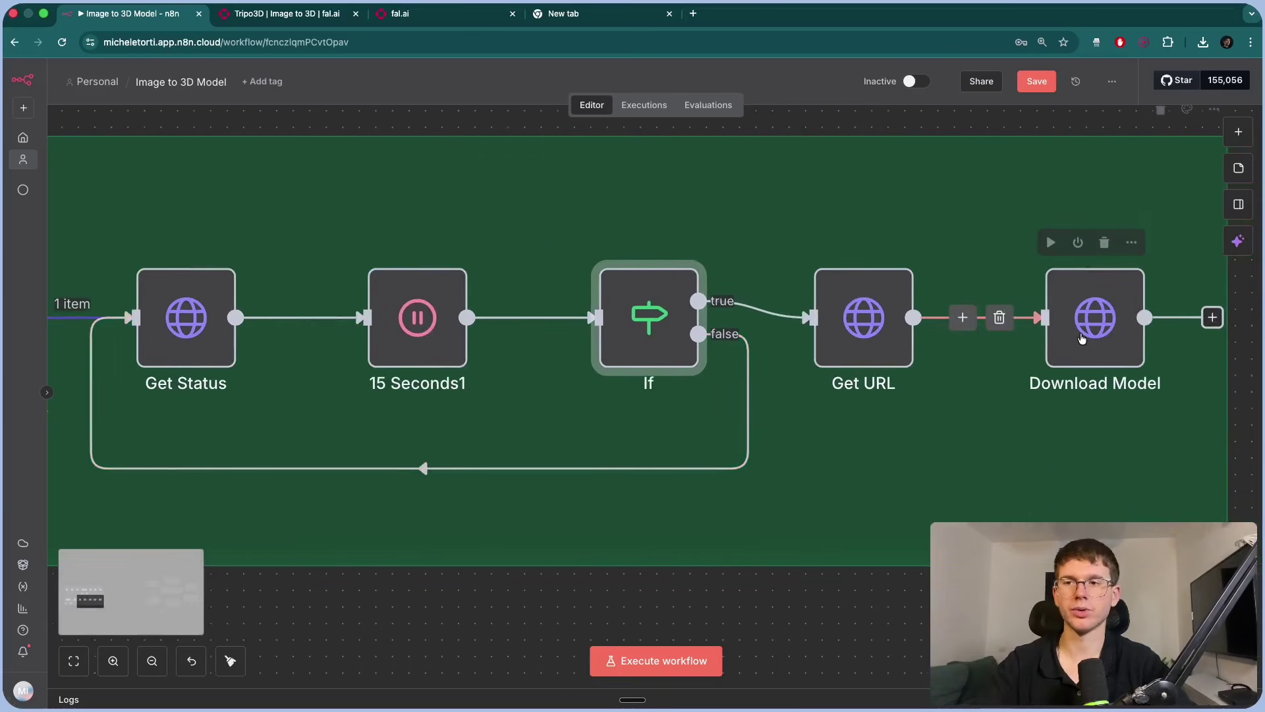
scroll(593, 296, left, 5)
click(419, 241)
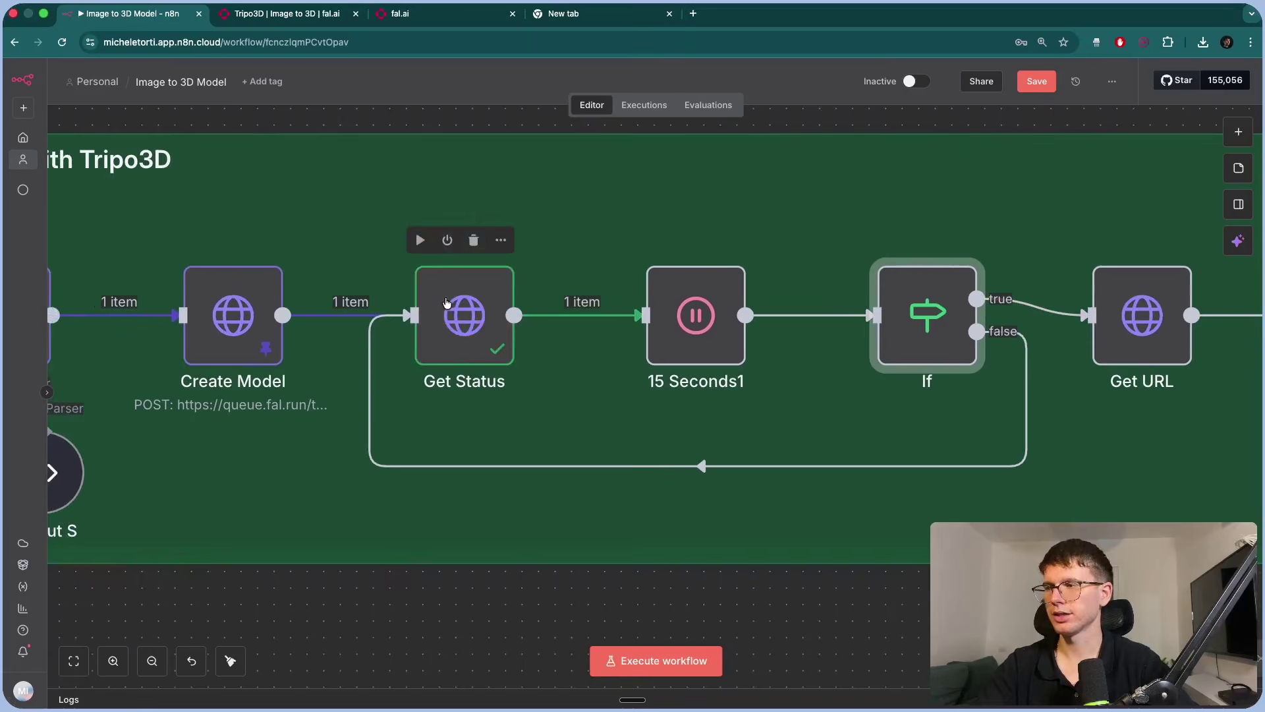
double_click(465, 315)
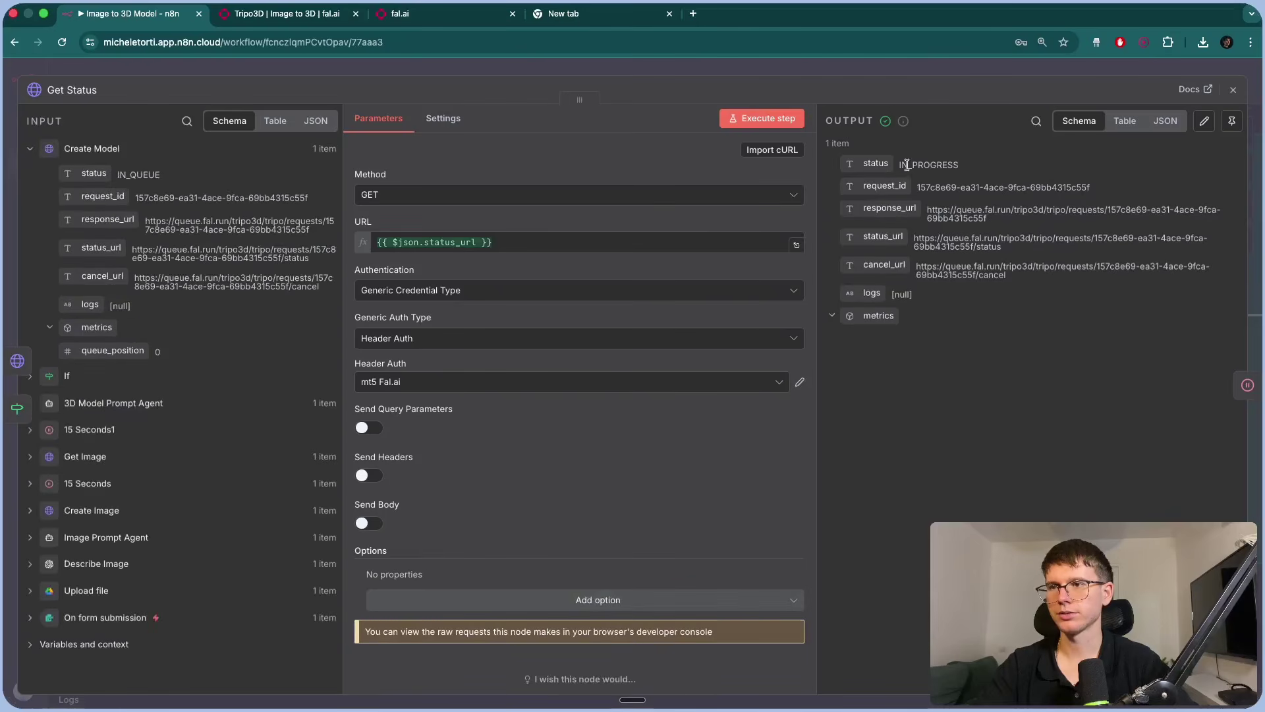
drag(922, 189, 1063, 189)
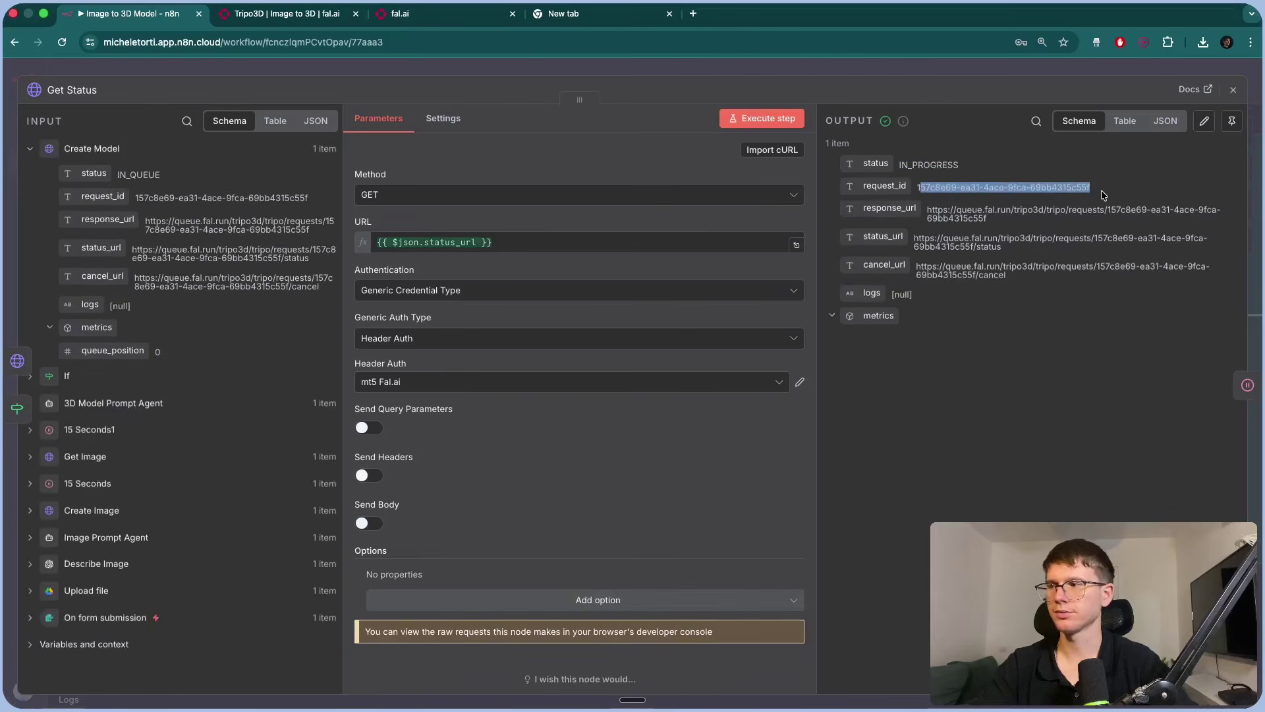
Check the 15 Seconds1 wait, then watch the loop cycle through Get Status and the If check.
key(Escape)
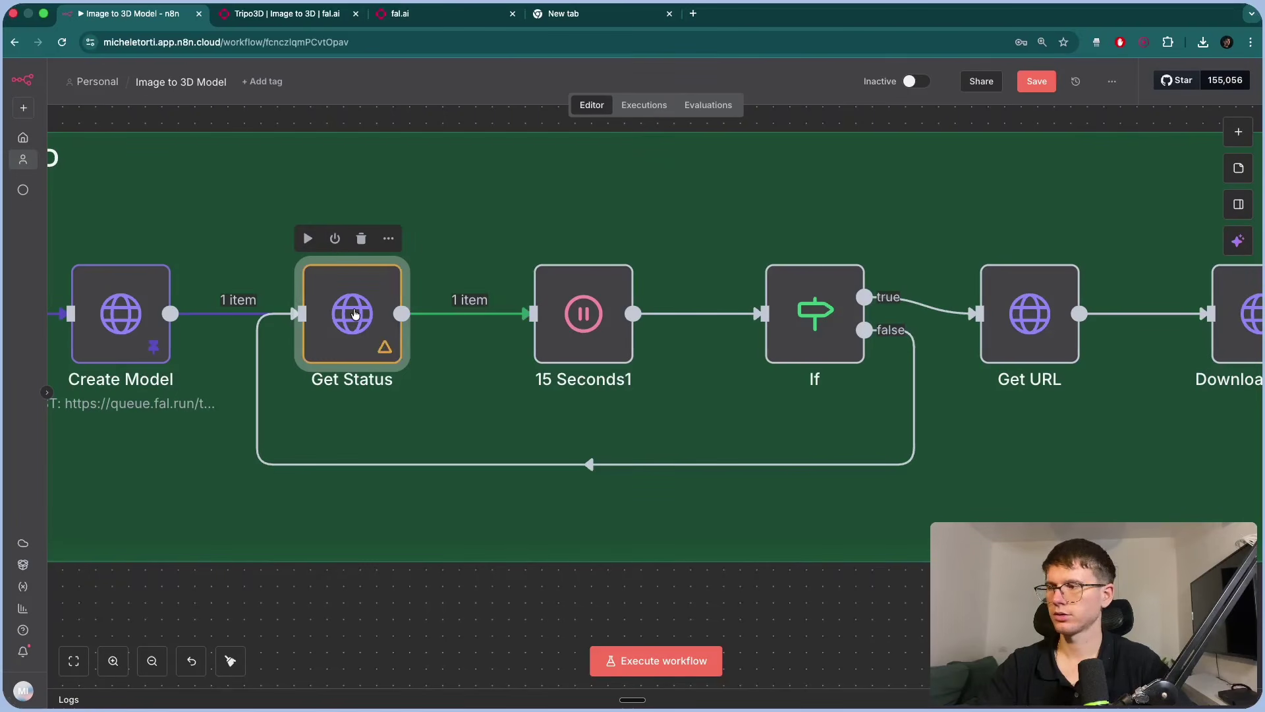
double_click(614, 298)
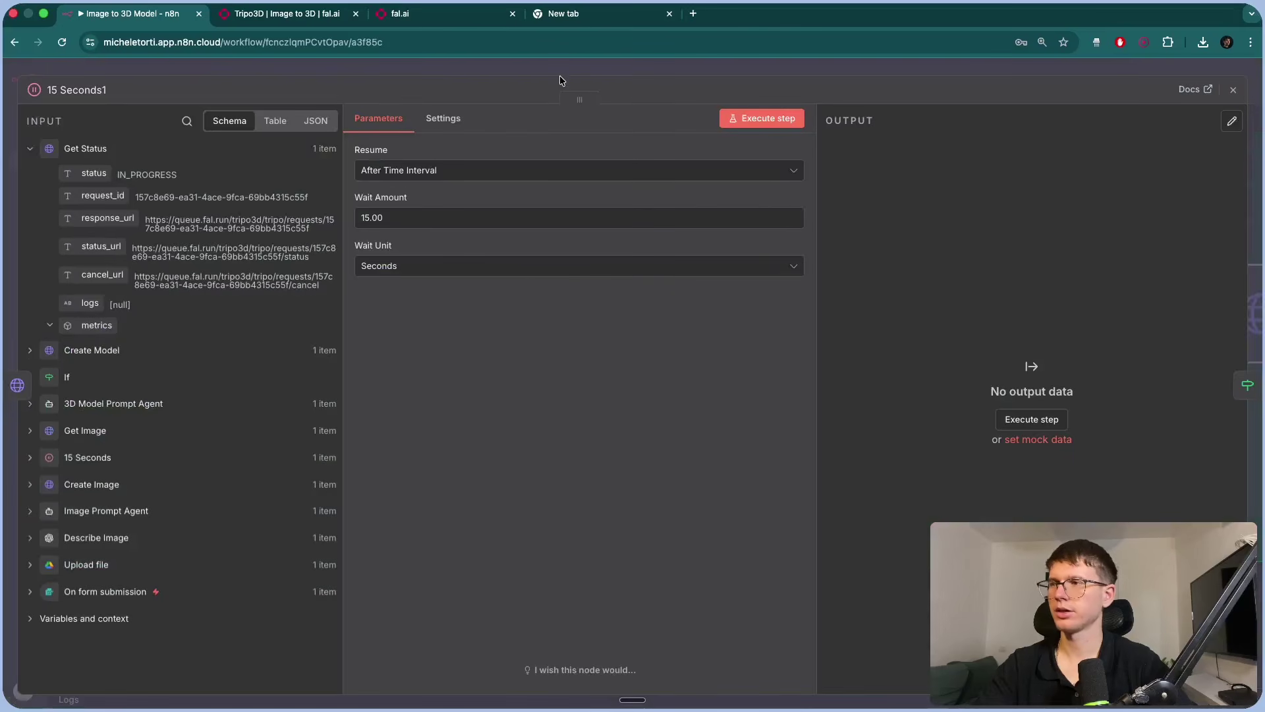
key(Escape)
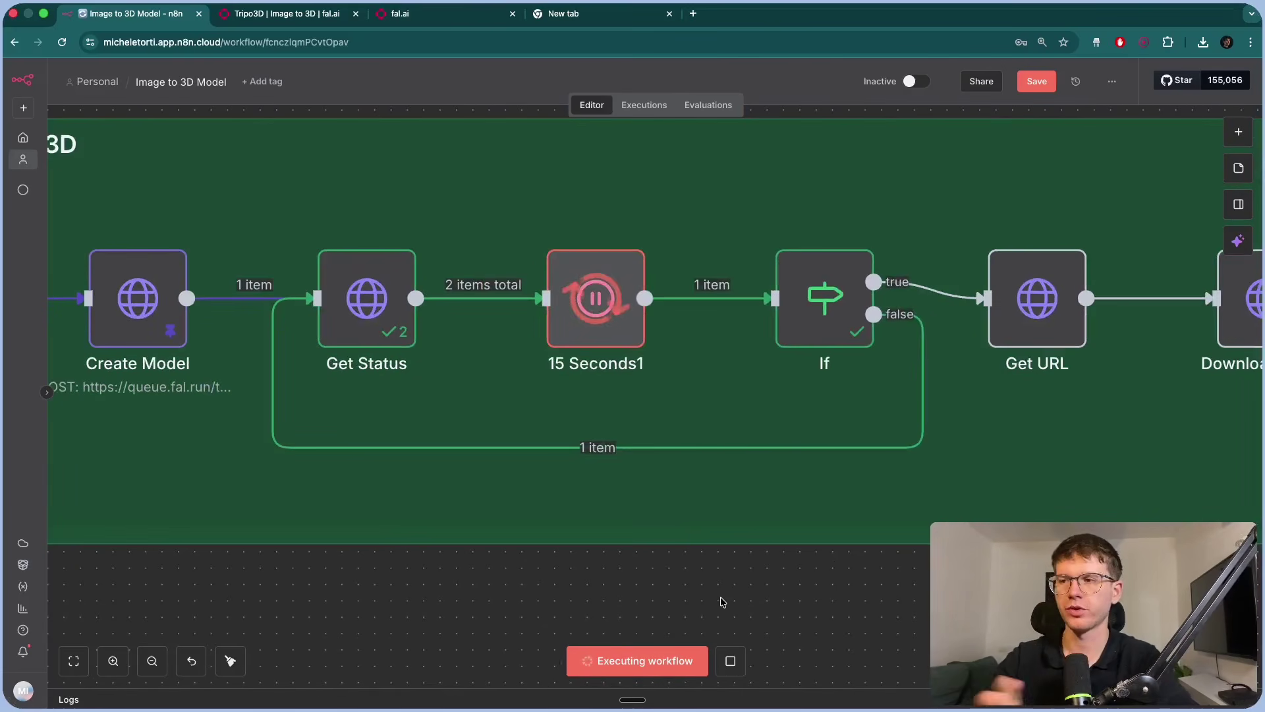
scroll(721, 602, up, 2)
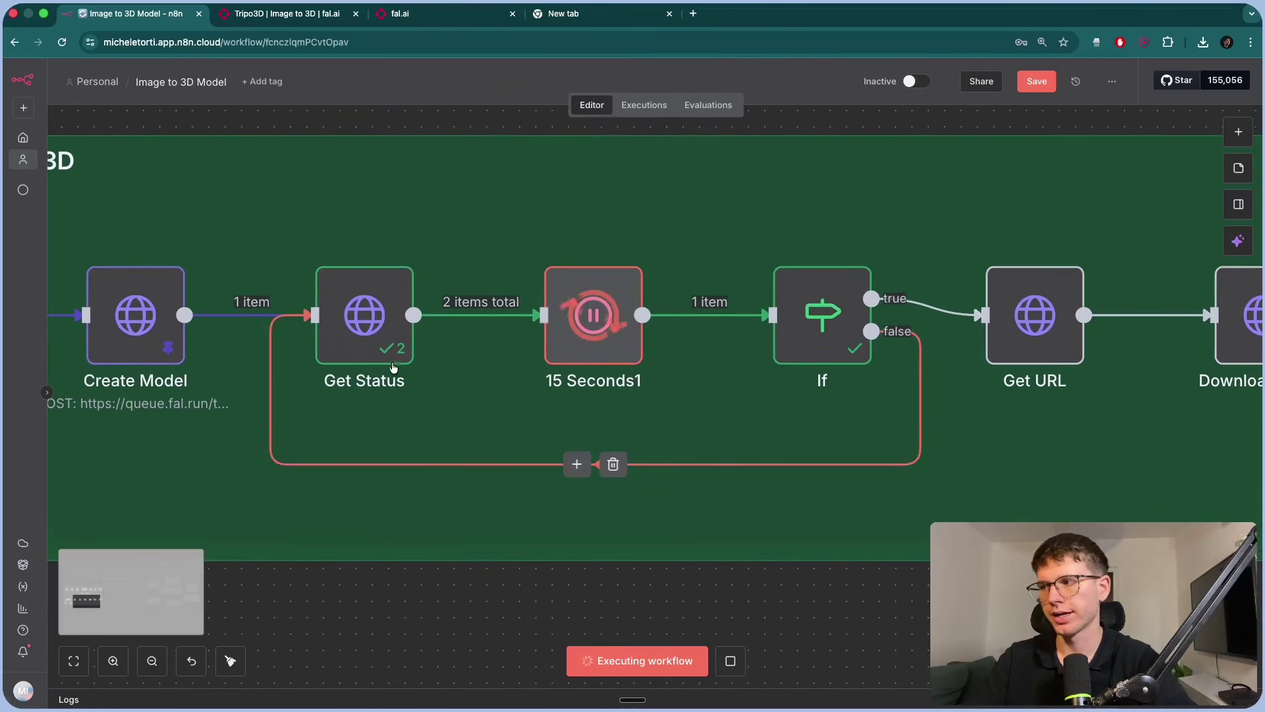
mouse_move(611, 355)
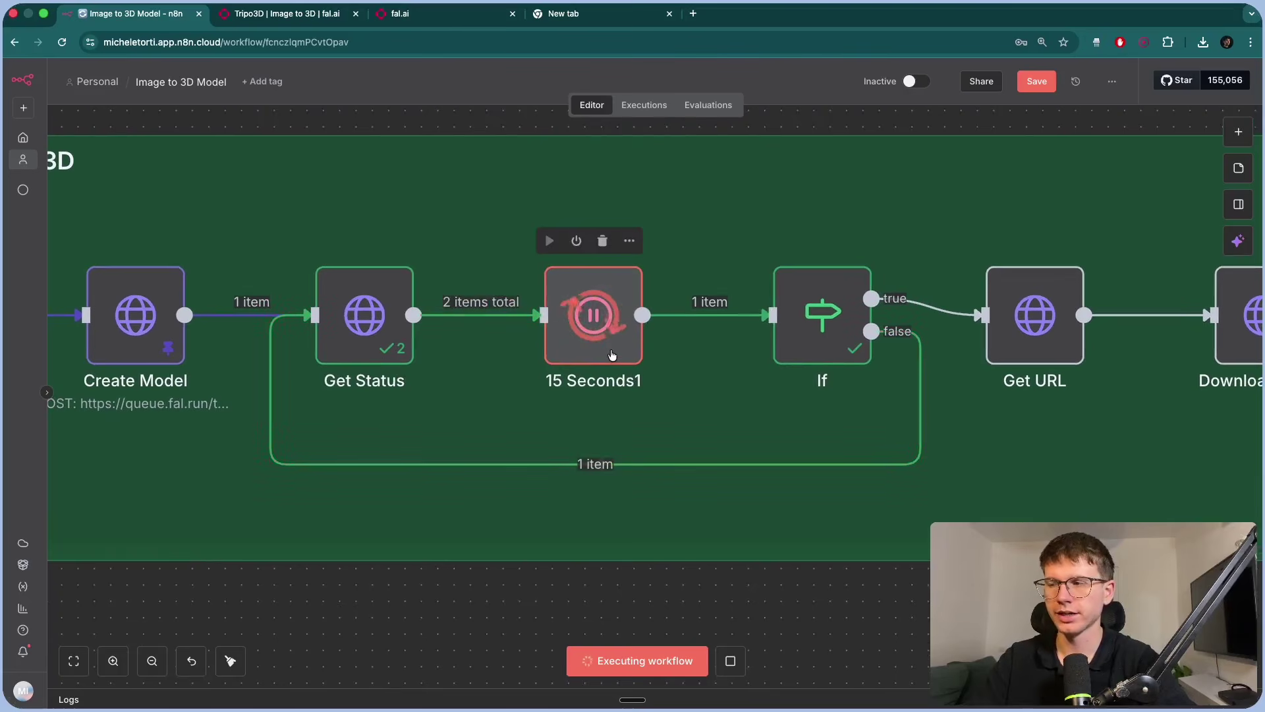
mouse_move(804, 323)
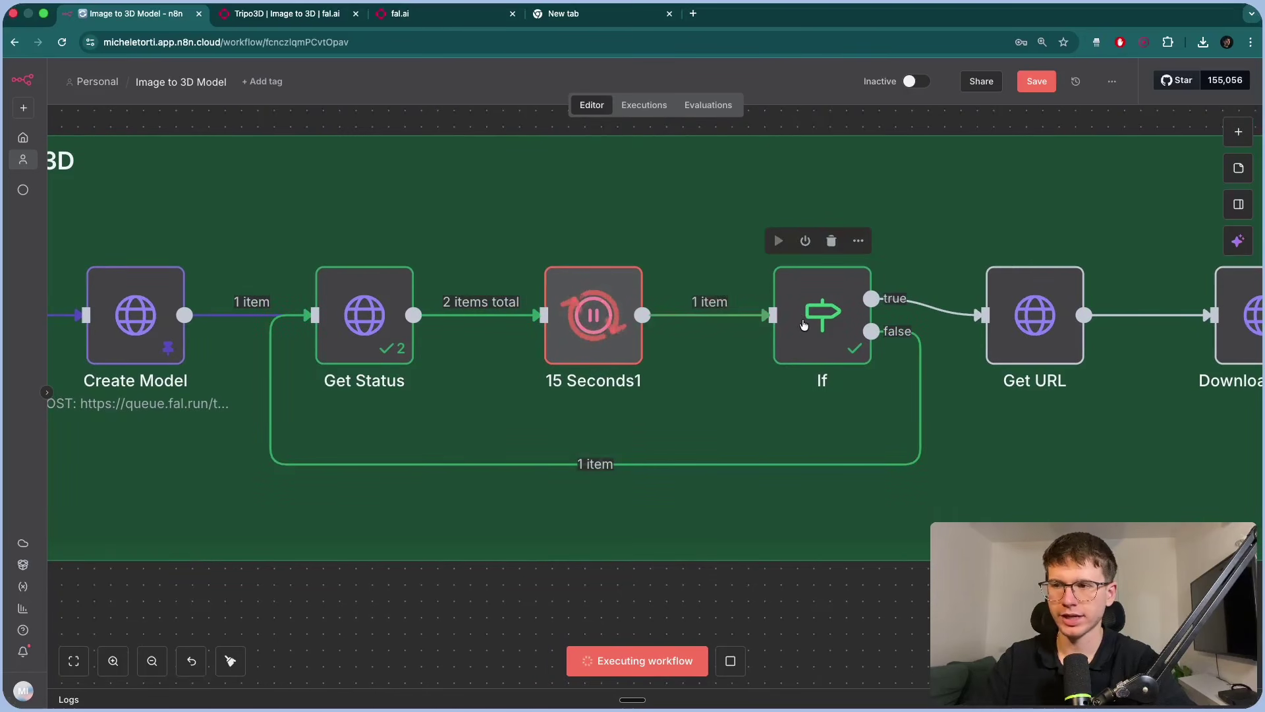
mouse_move(854, 462)
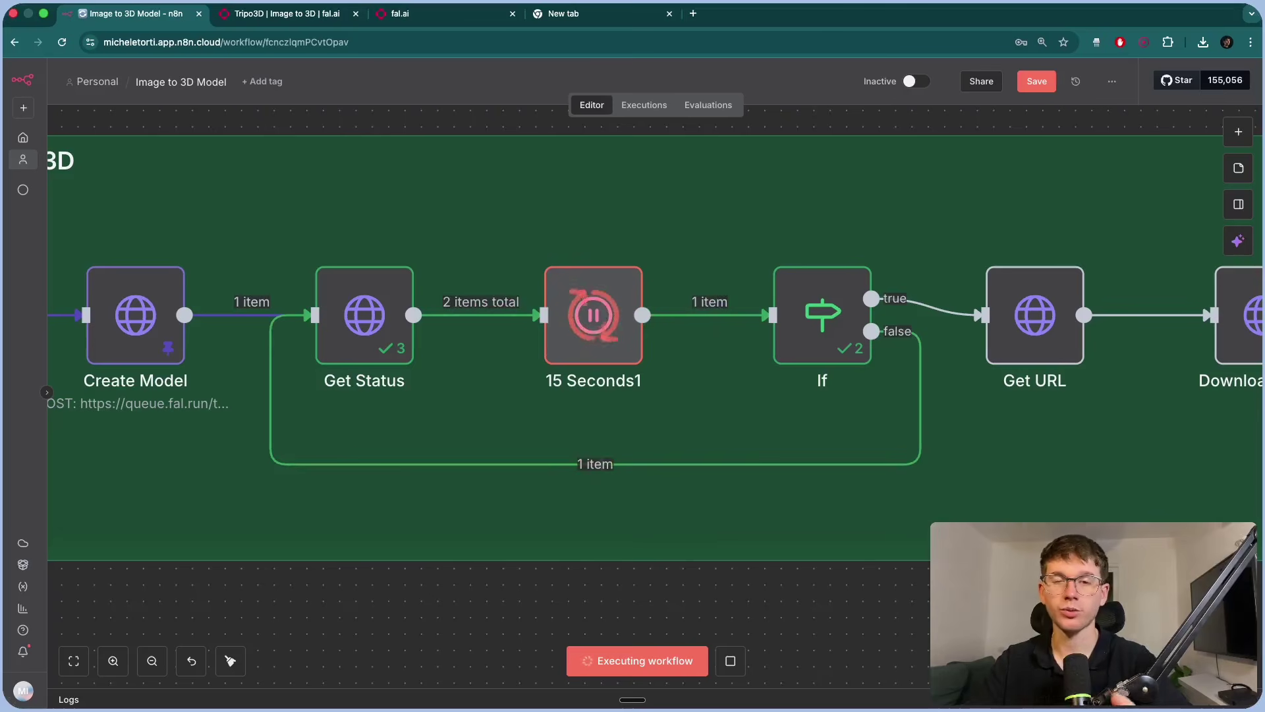
Confirm the If node sent the COMPLETED item down its true branch, not the false one.
scroll(636, 593, right, 4)
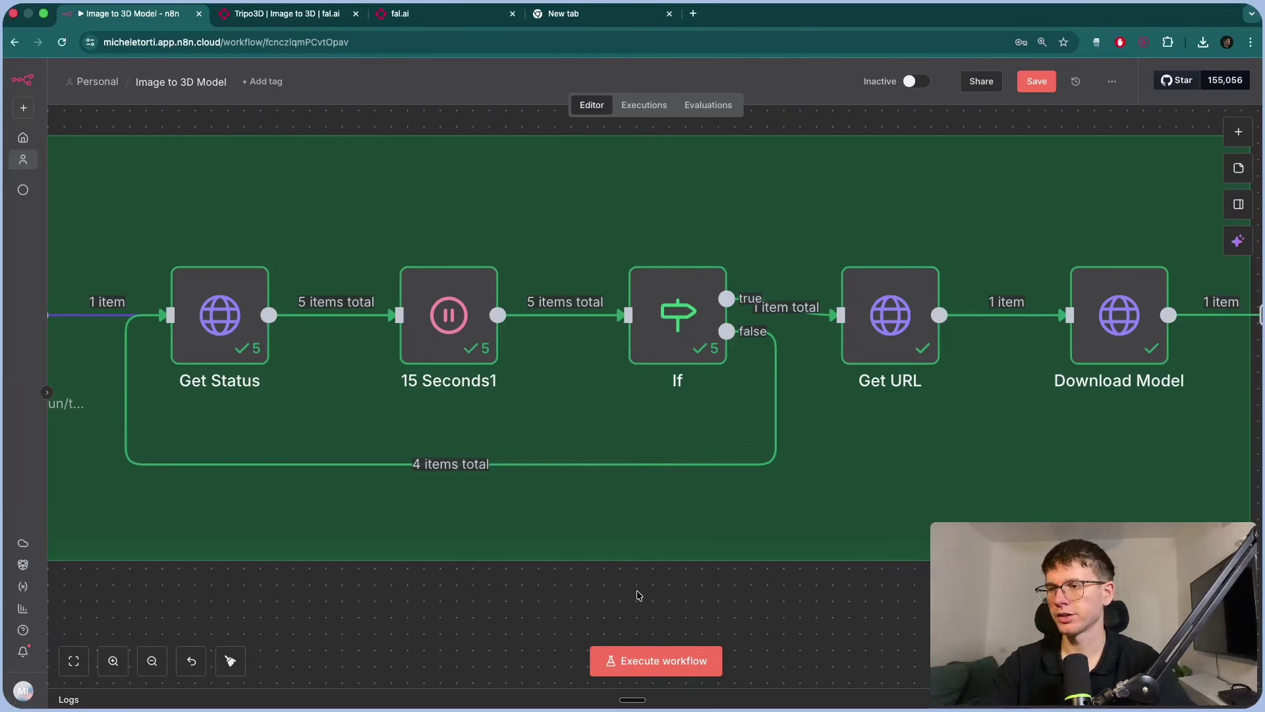
scroll(605, 340, right, 5)
scroll(610, 324, left, 3)
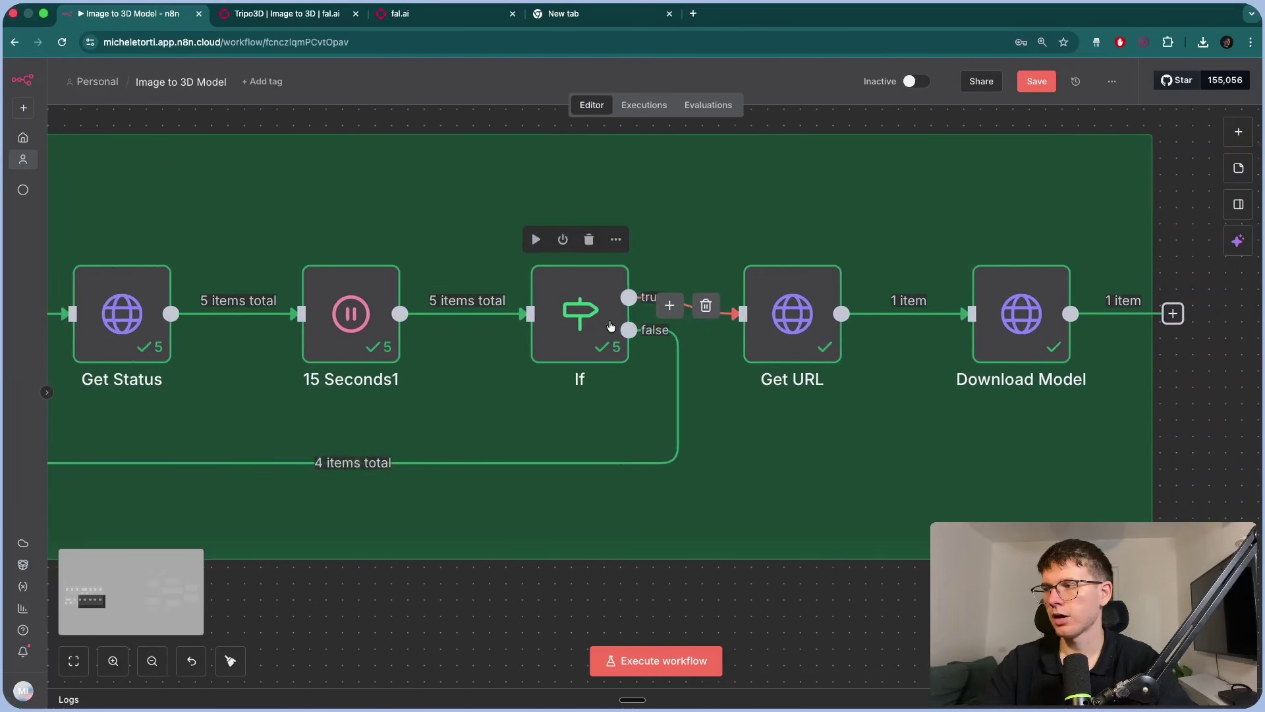
double_click(610, 325)
click(824, 172)
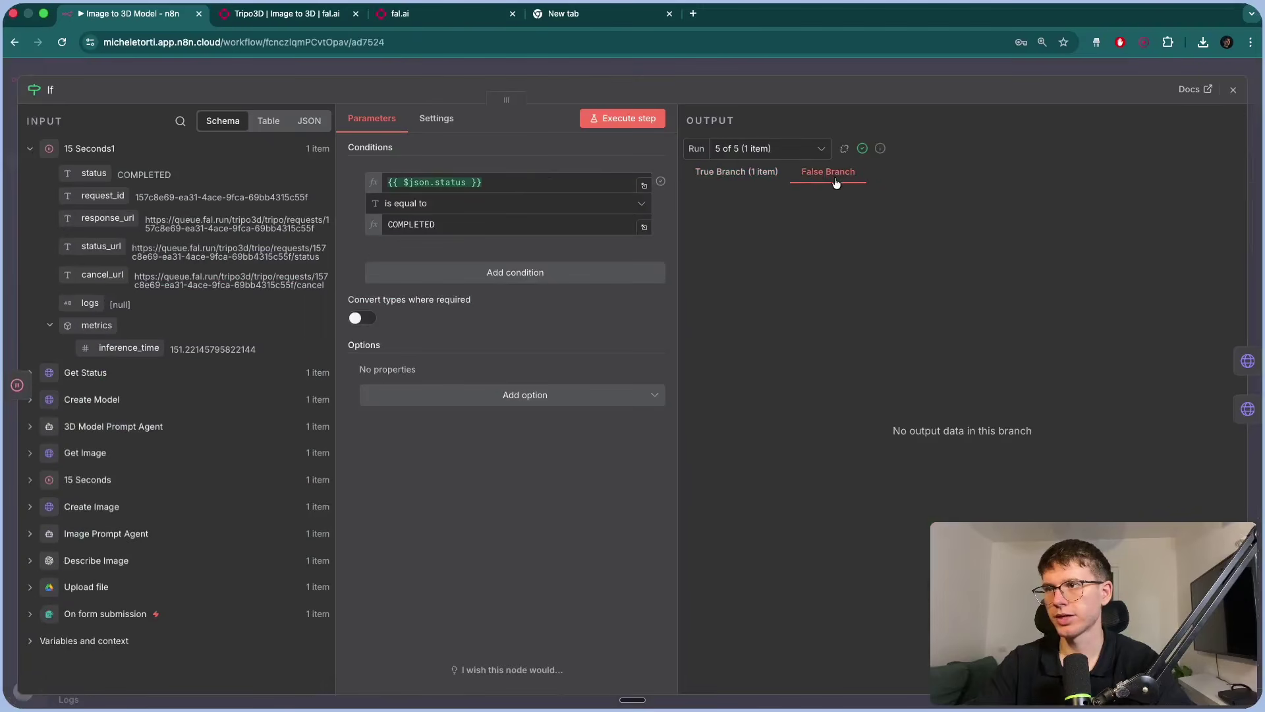
click(761, 173)
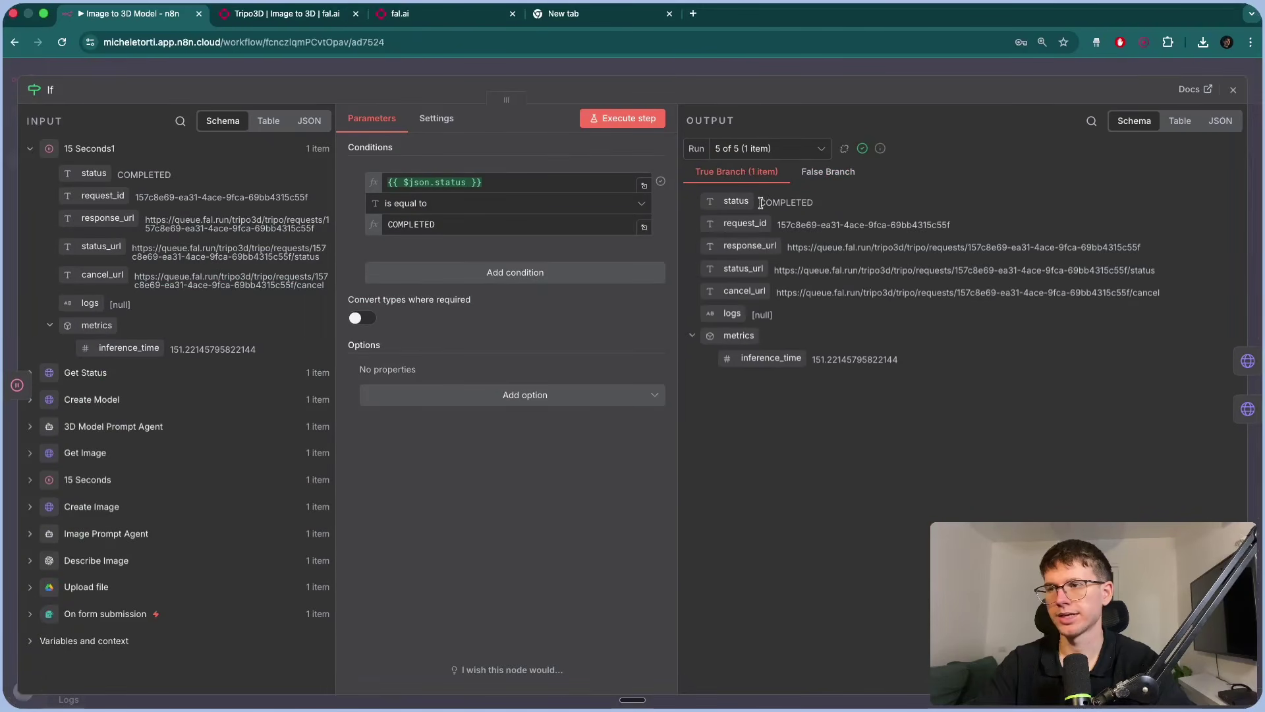
key(Escape)
Open Get URL and select its request URL expression.
scroll(668, 310, right, 2)
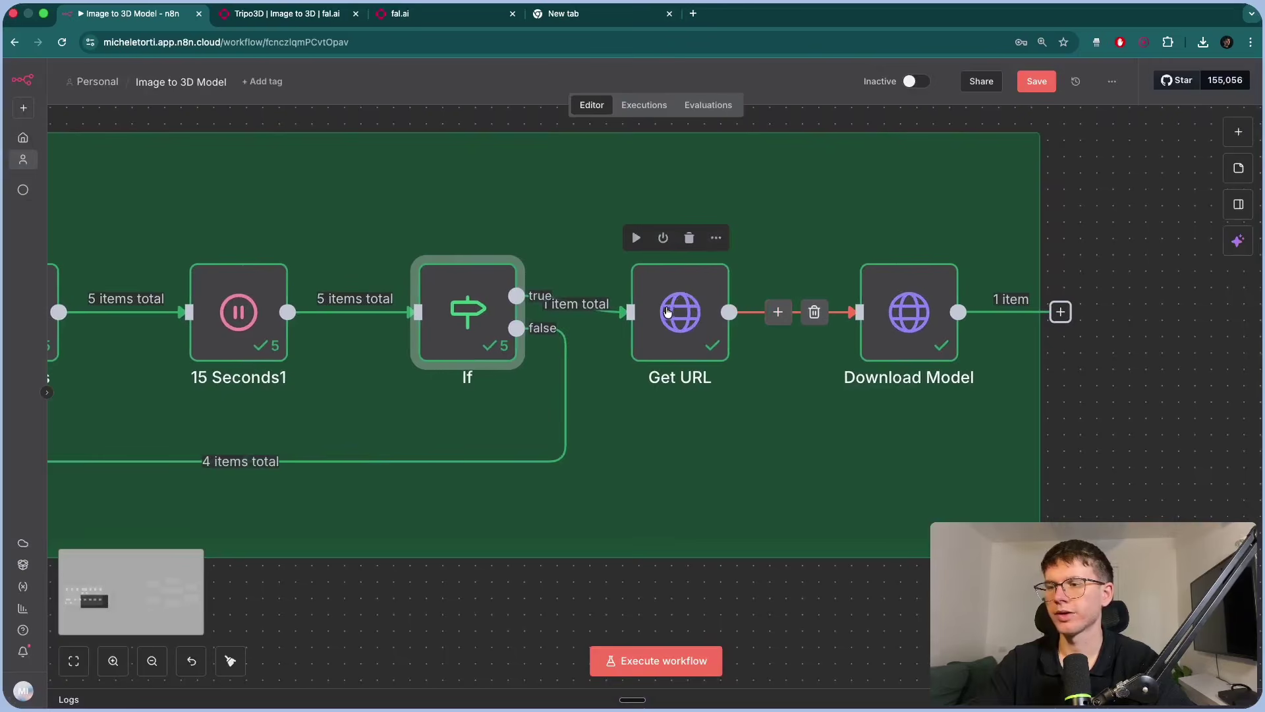
double_click(667, 310)
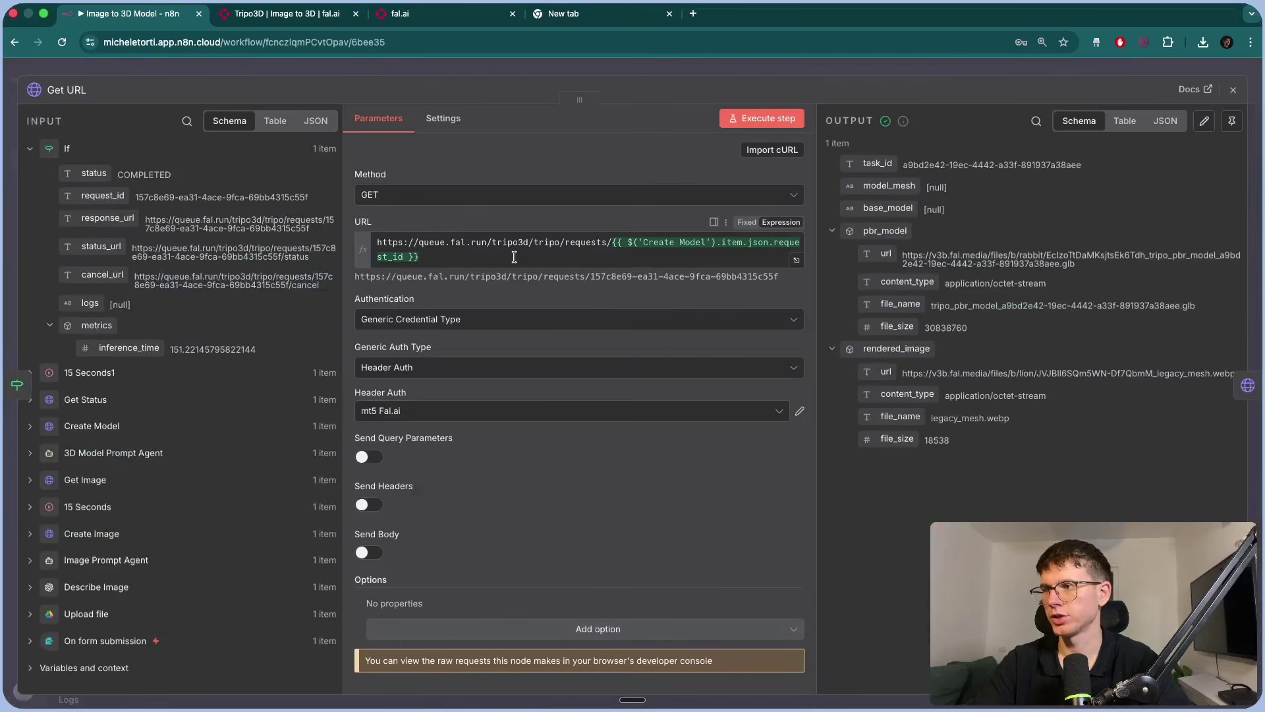
click(514, 257)
drag(513, 257, 371, 241)
Compare fal.ai's Get the result curl URL (model path, request ID) with n8n's Get URL expression.
click(305, 14)
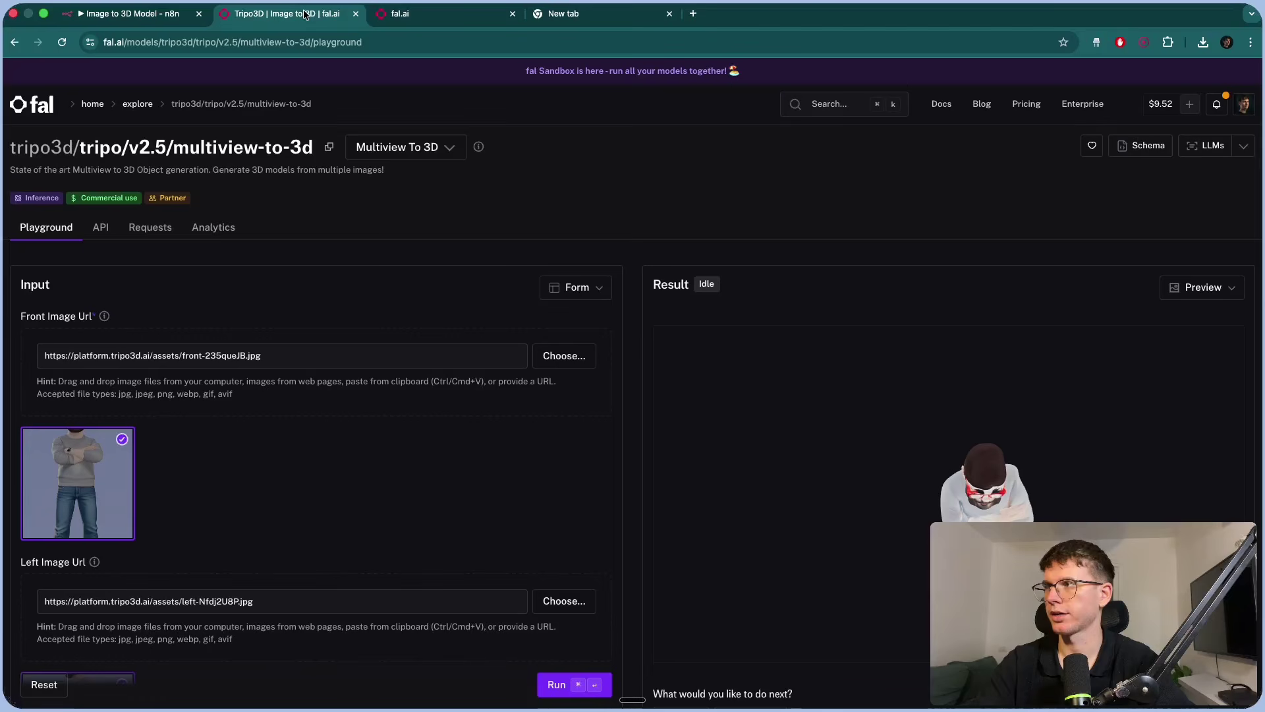
click(100, 226)
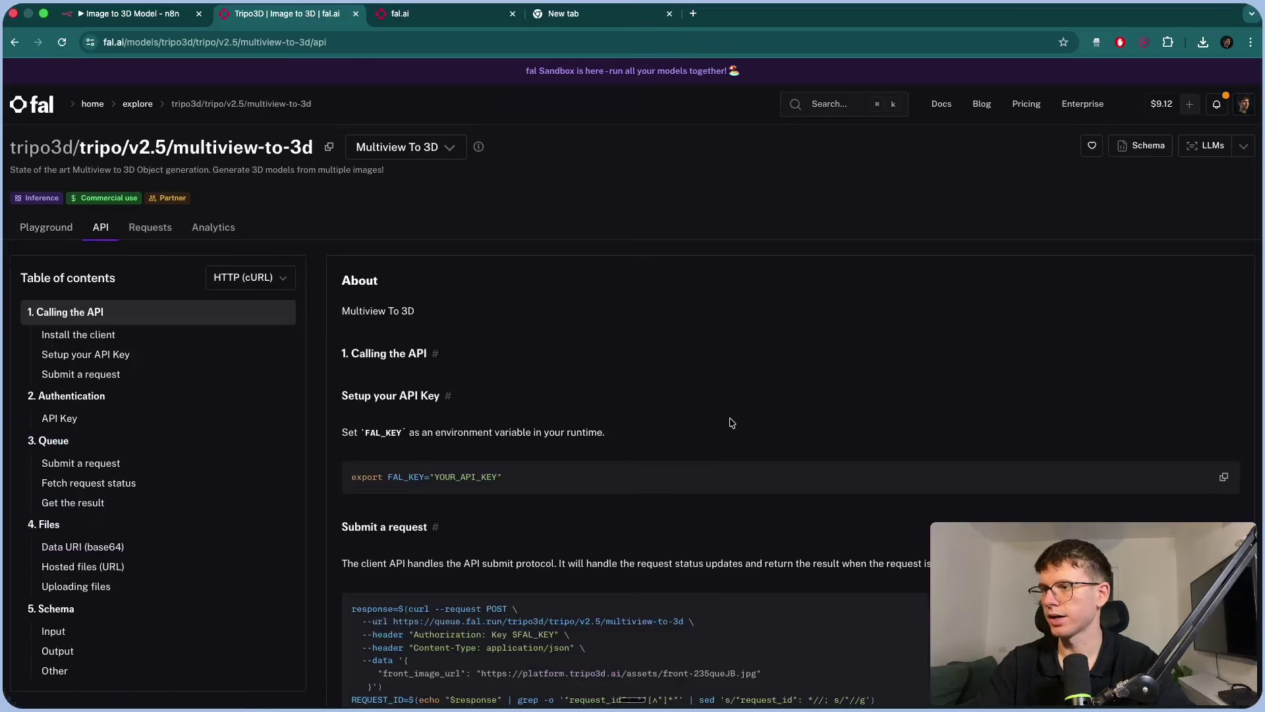
scroll(730, 420, down, 10)
scroll(730, 422, down, 2)
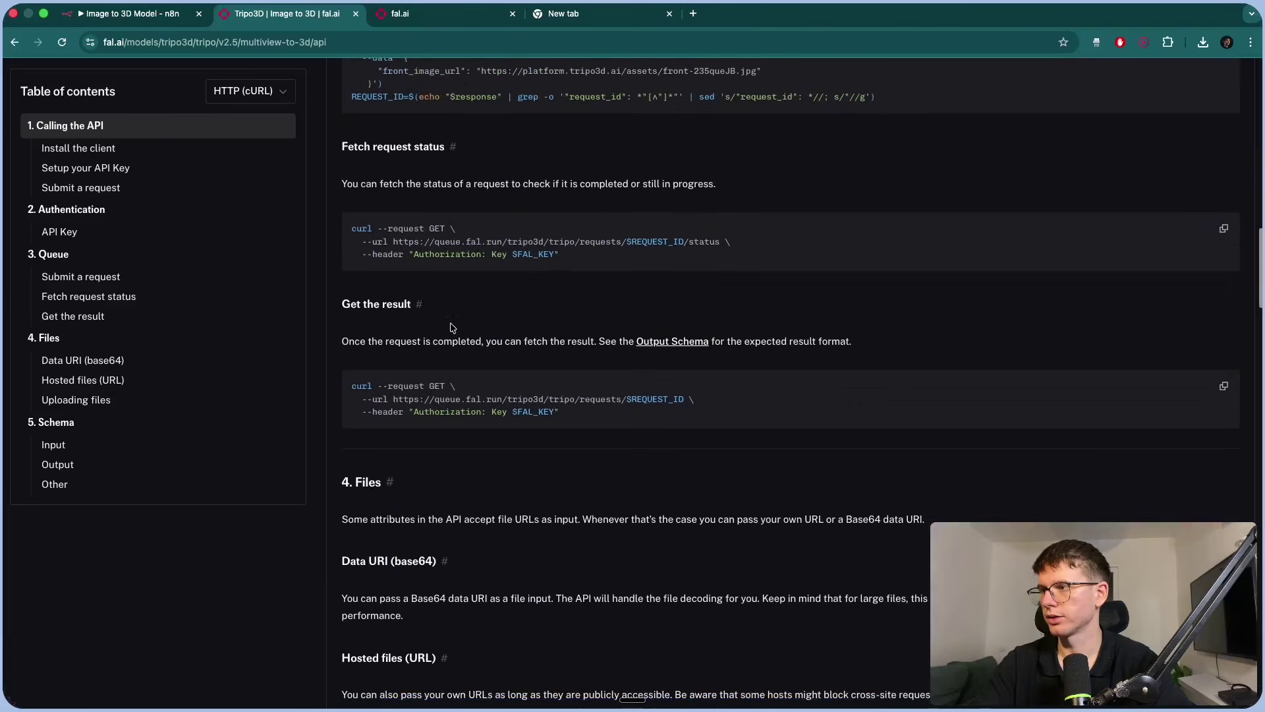
scroll(516, 404, up, 5)
drag(445, 404, 577, 404)
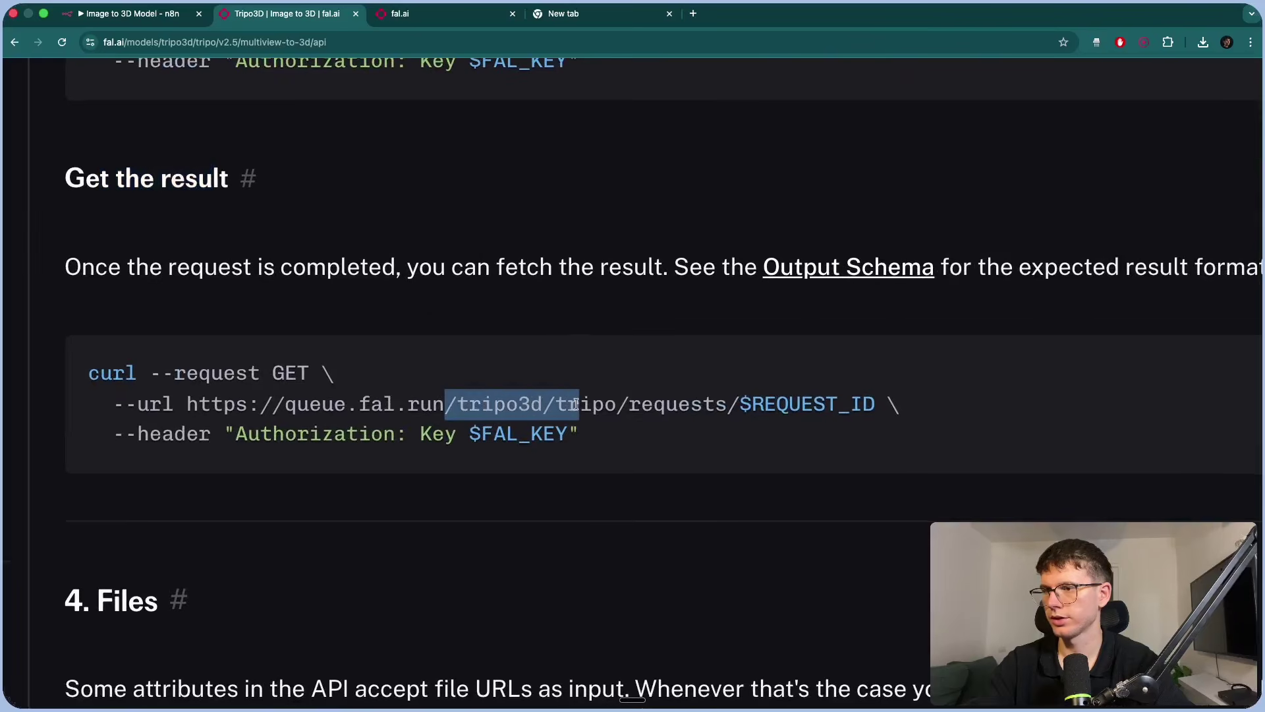
drag(739, 403, 852, 403)
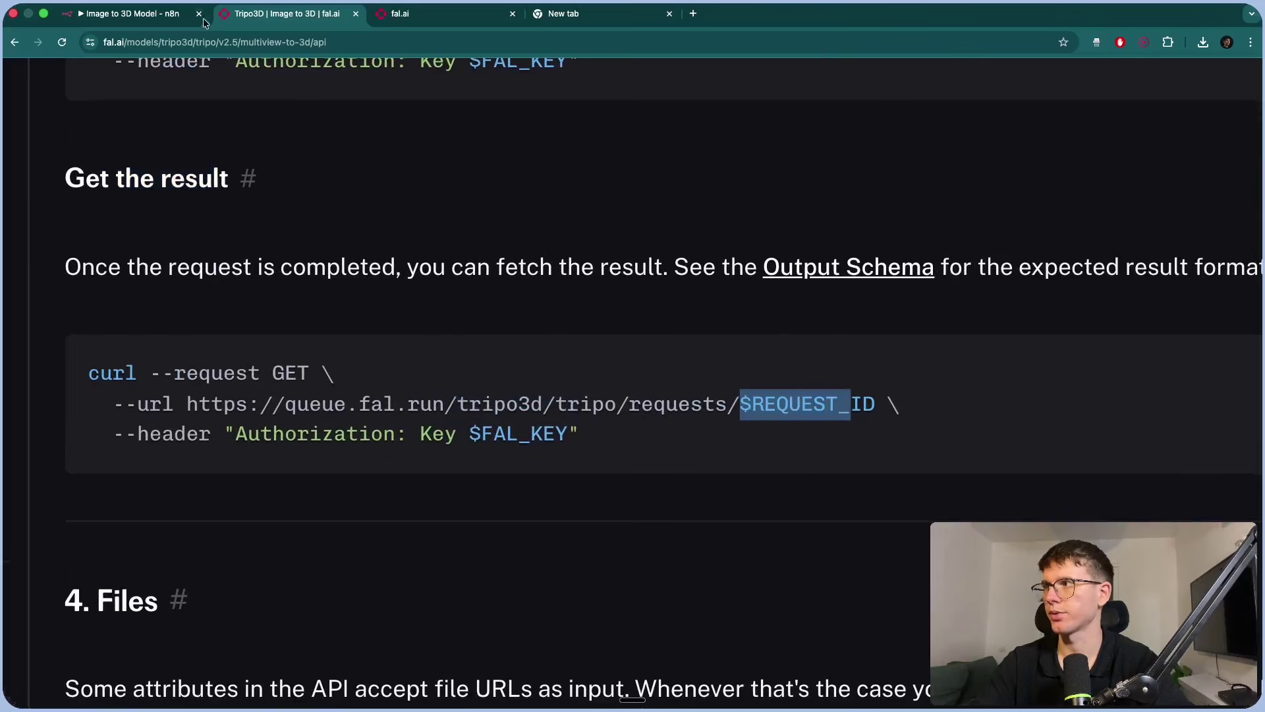
click(163, 14)
click(556, 262)
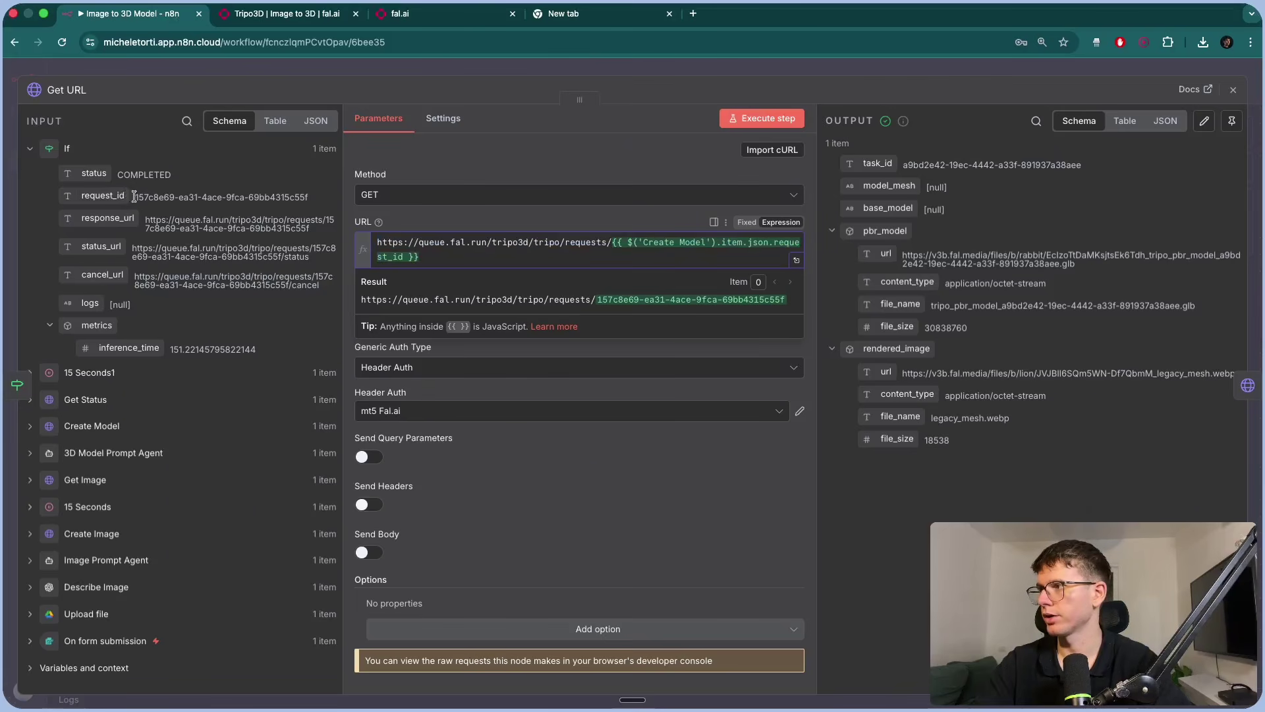
Review Get URL's expression, fixed base plus Create Model's request_id, and its pbr_model download URL.
drag(136, 198, 310, 198)
click(552, 255)
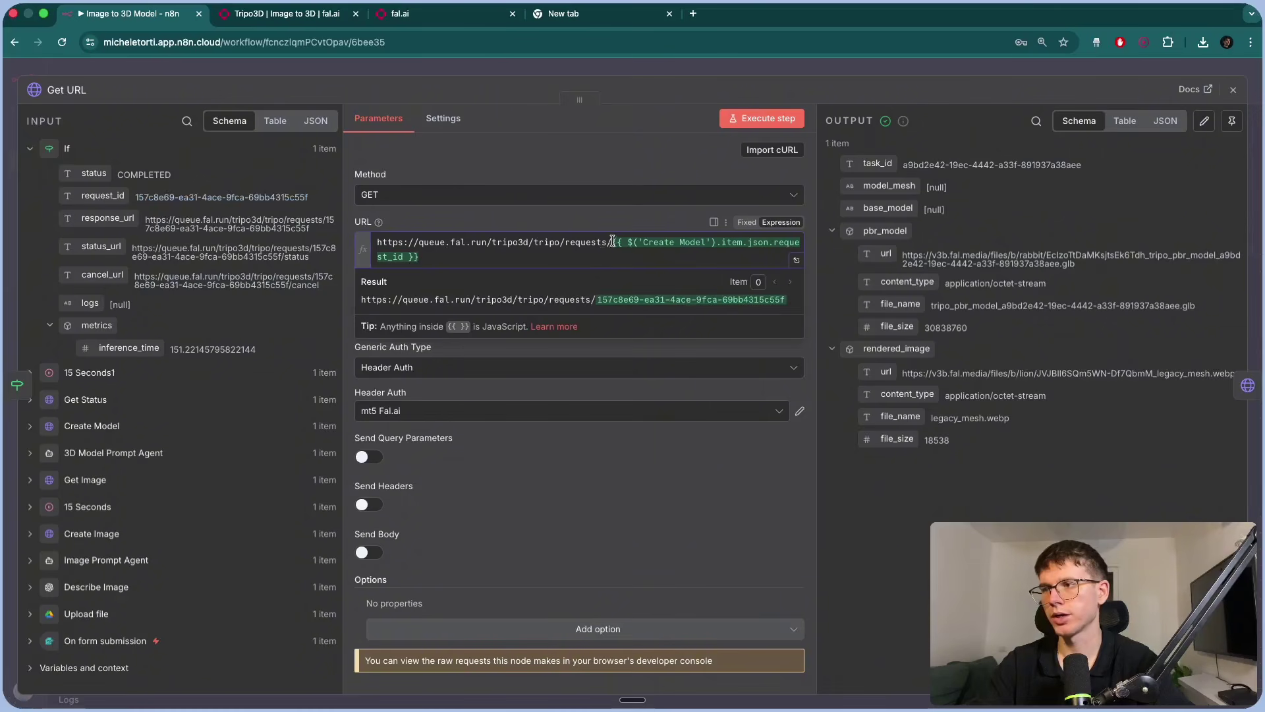
drag(613, 241, 394, 233)
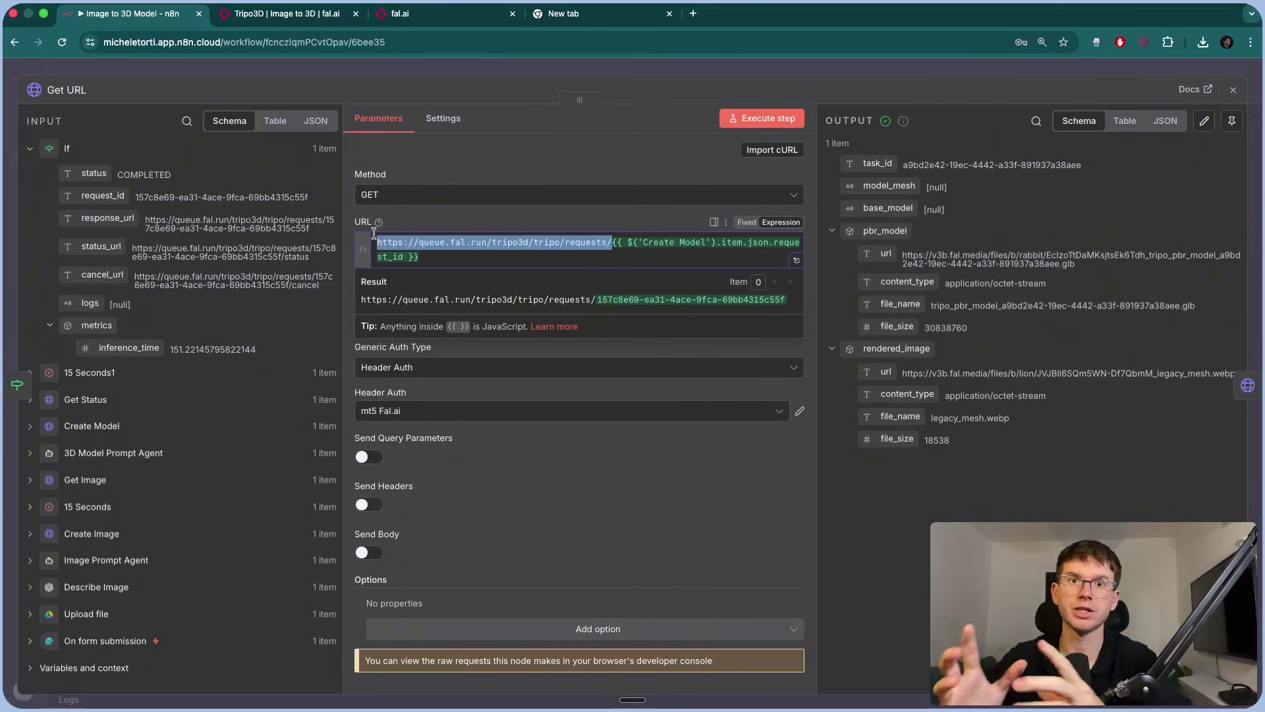
click(610, 256)
drag(611, 255, 612, 240)
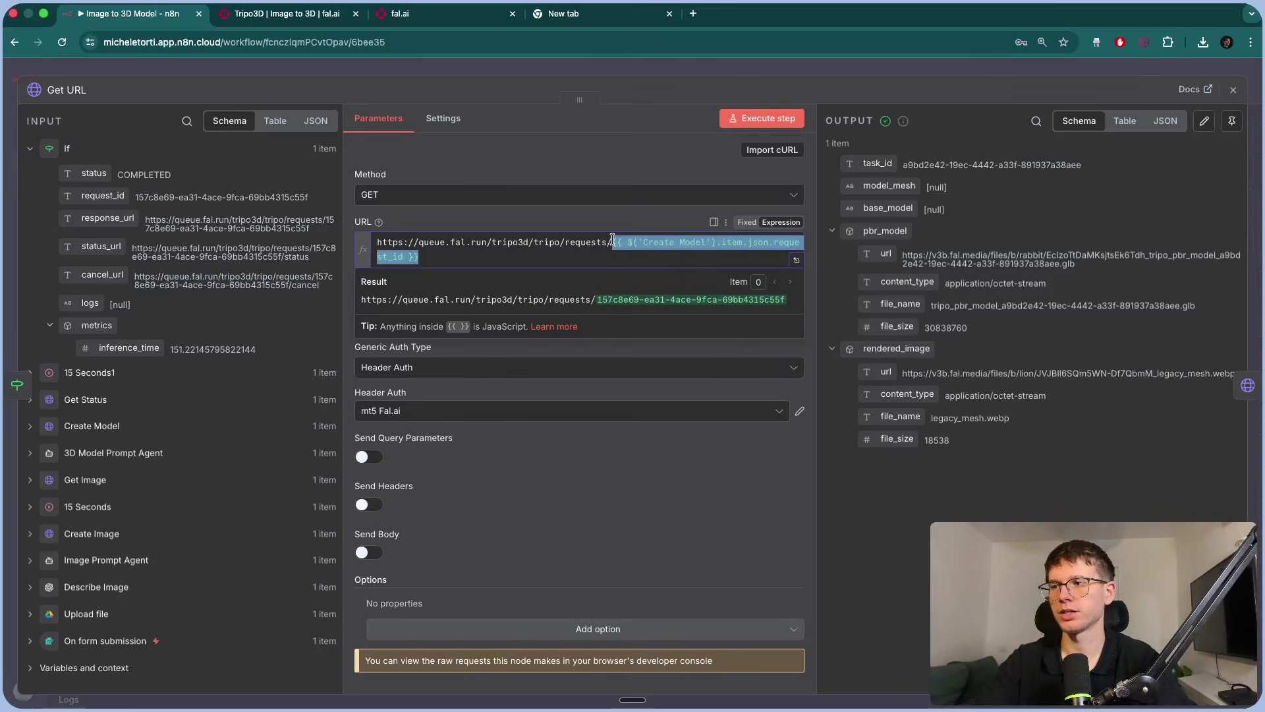
click(616, 218)
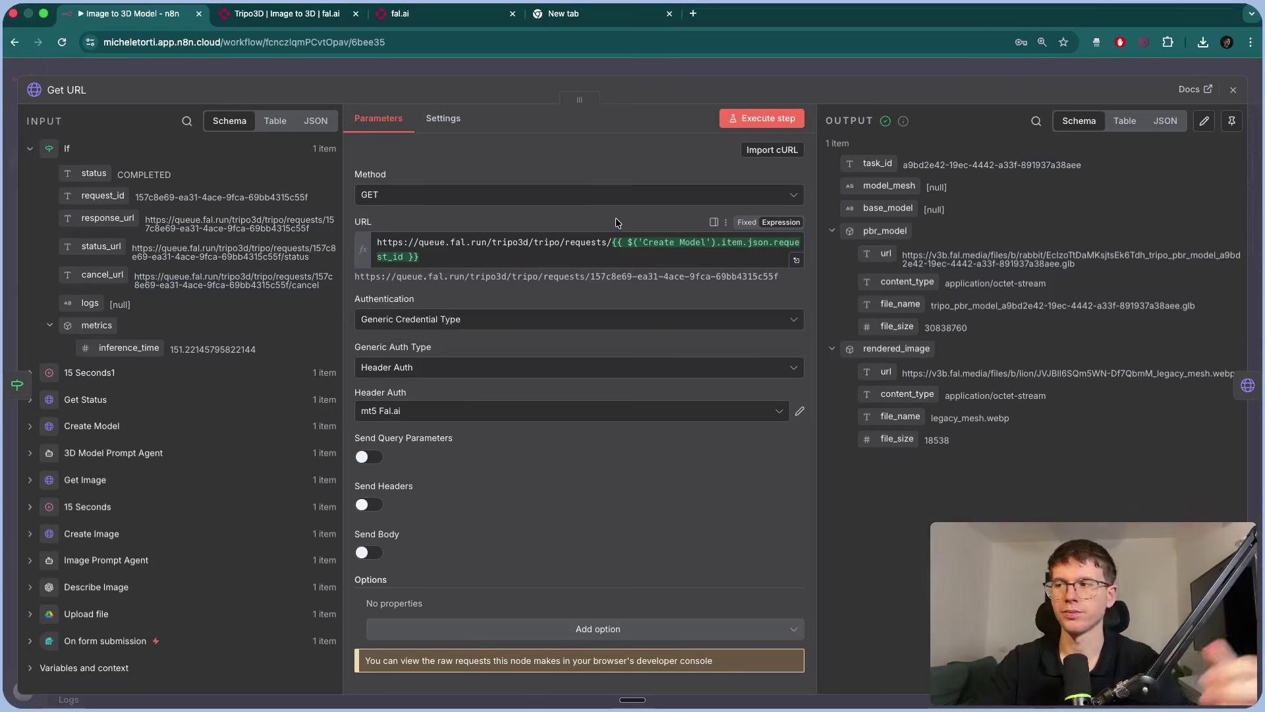
scroll(447, 381, down, 1)
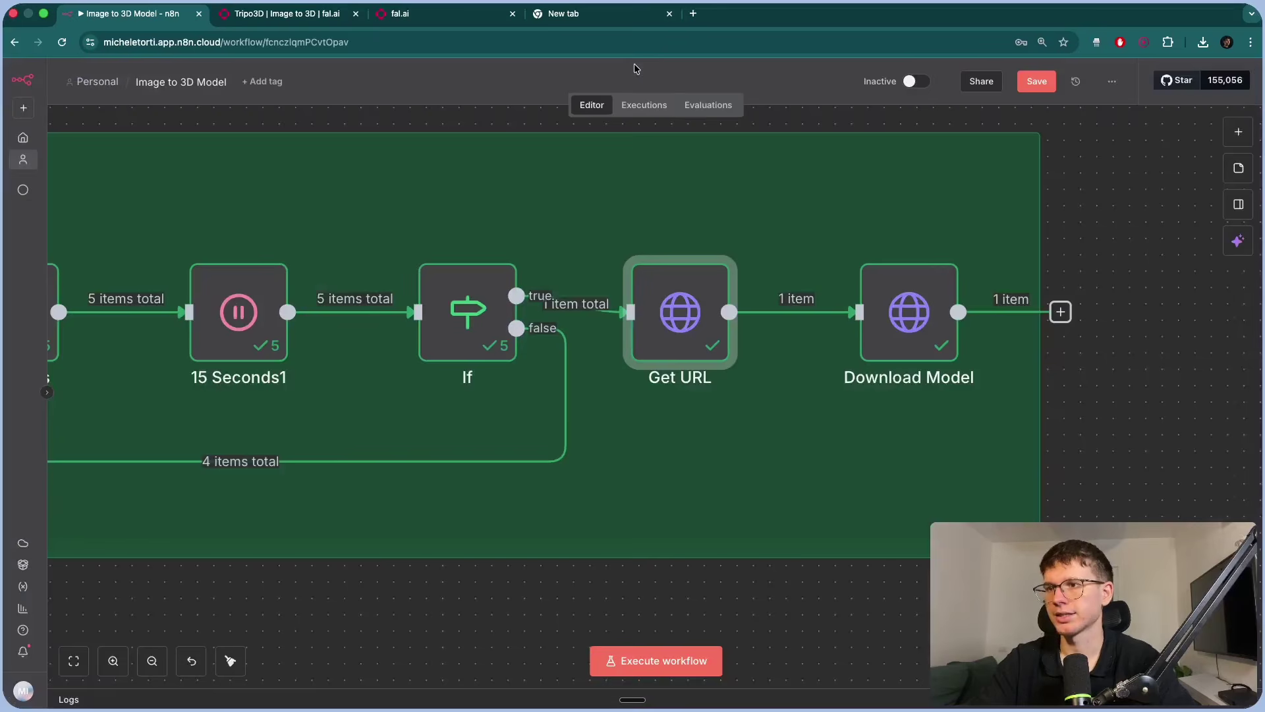
triple_click(969, 255)
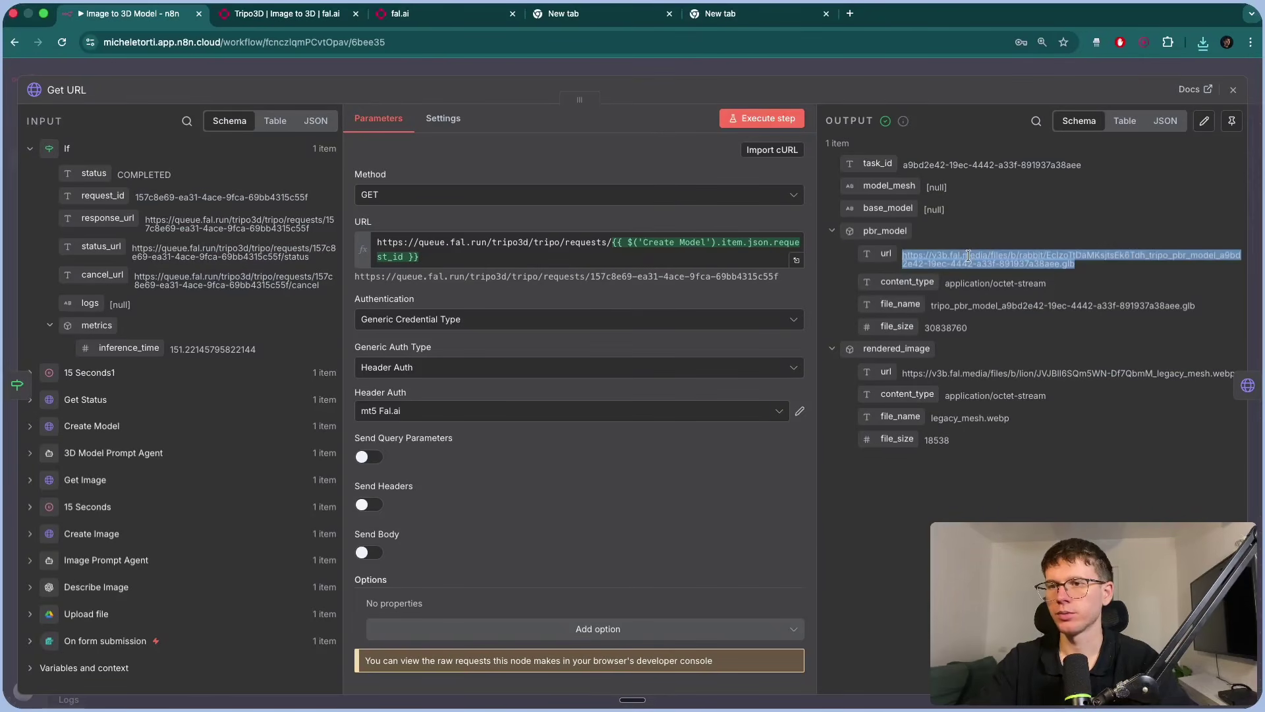
Download the 30.8 MB GLB model file from Download Model's binary output.
click(931, 70)
scroll(940, 284, right, 4)
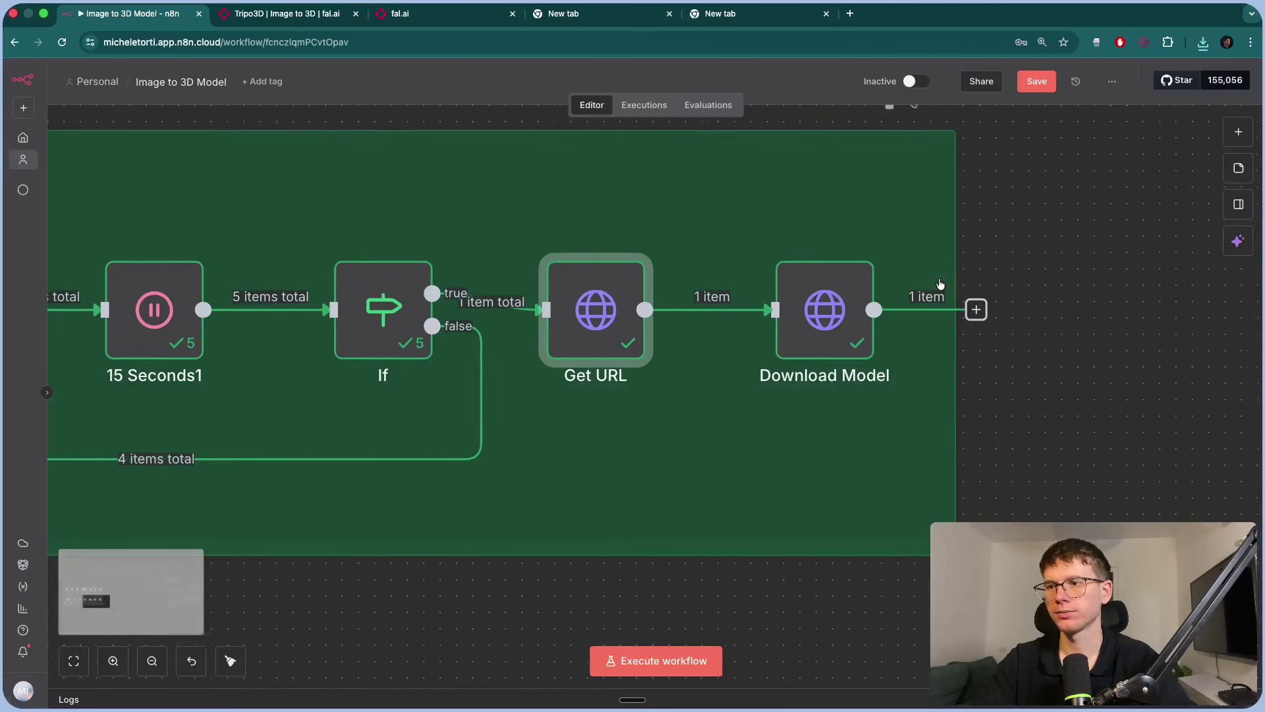
double_click(784, 299)
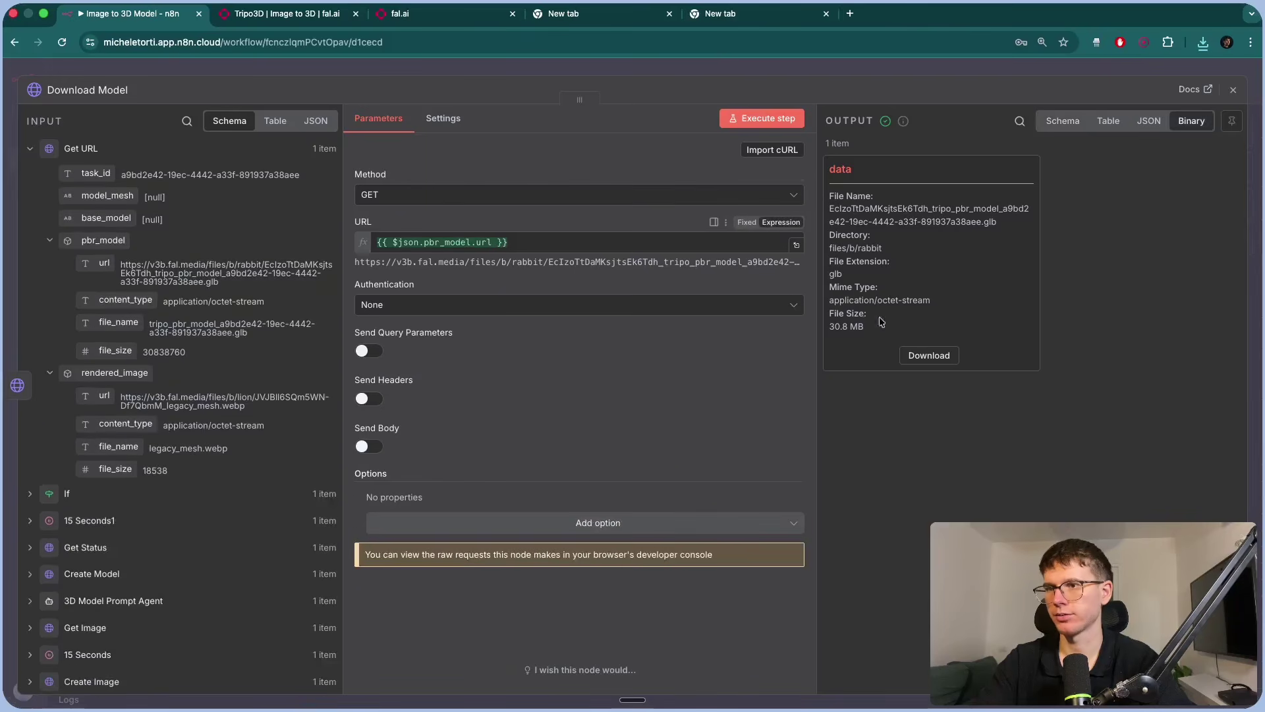
click(929, 356)
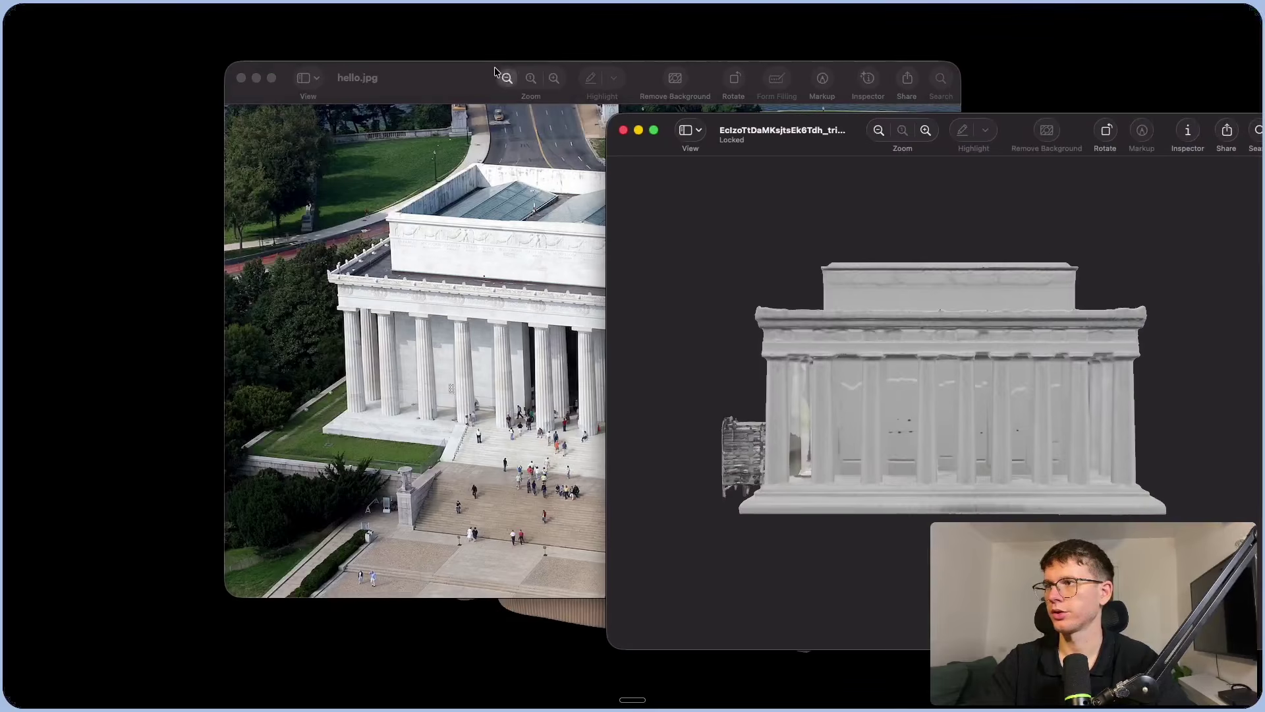
Place a narrowed hello.jpg photo window on the left with the GLB model window beside it.
drag(866, 87, 667, 63)
drag(765, 43, 564, 54)
drag(671, 142, 628, 68)
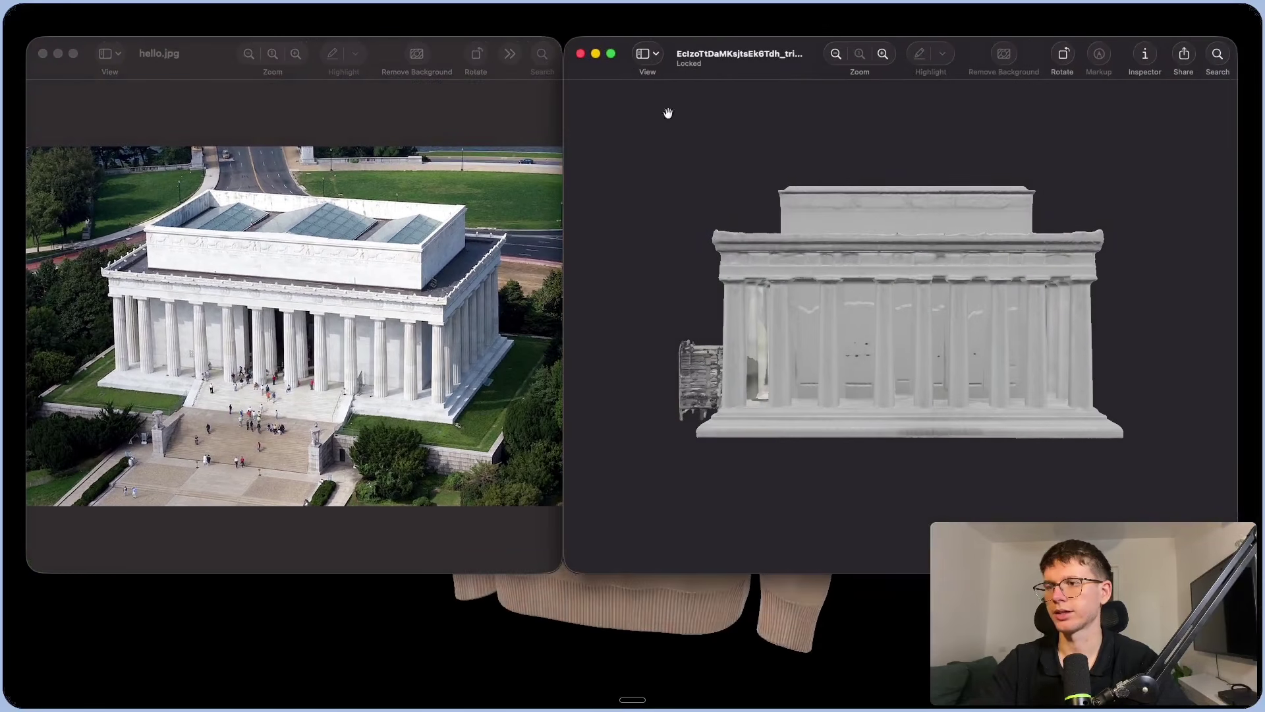
Orbit the 3D Lincoln Memorial to compare its colonnade, attic and skylit roof with the photo.
drag(666, 113, 586, 335)
scroll(858, 328, up, 5)
drag(701, 256, 895, 251)
scroll(884, 226, down, 10)
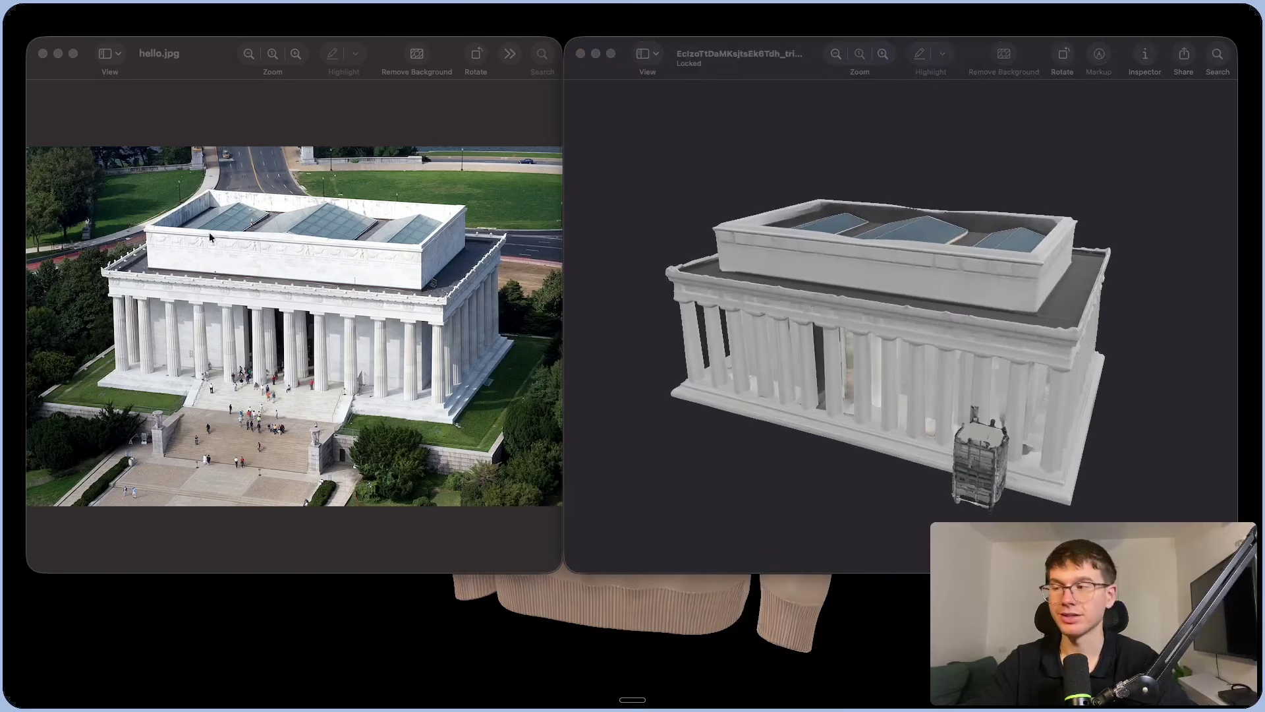
drag(651, 384, 1068, 357)
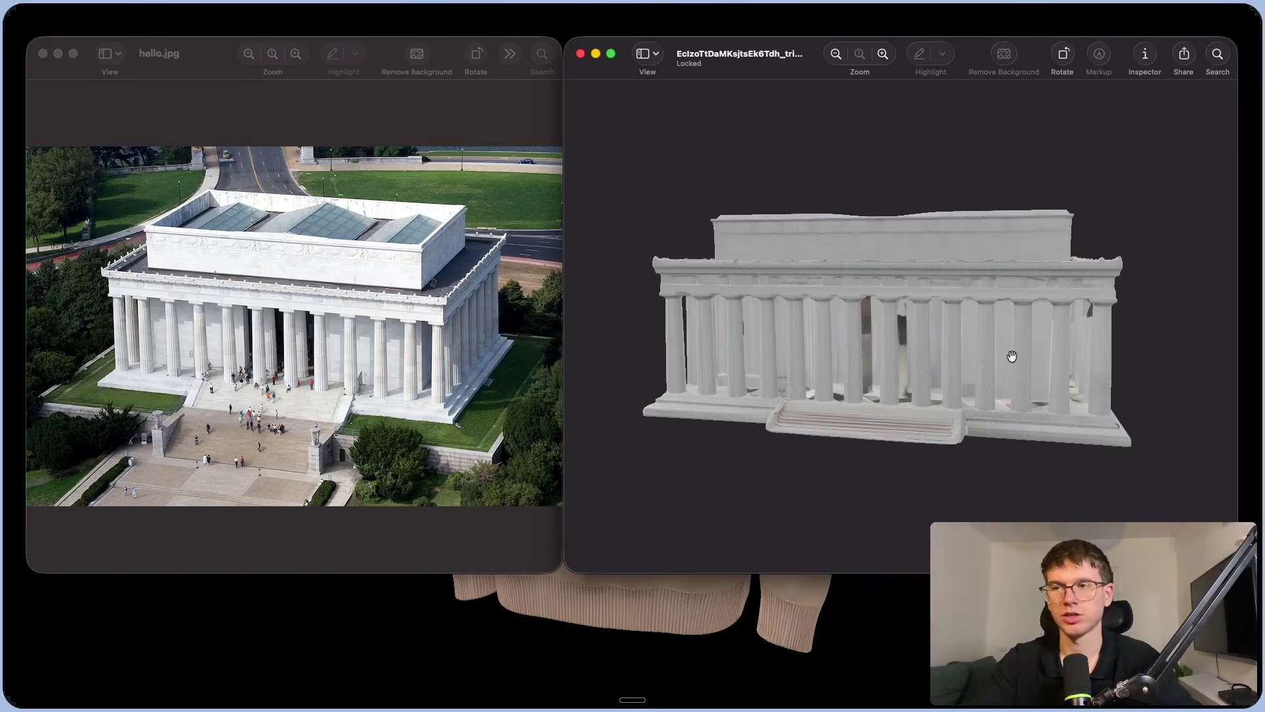
drag(1031, 325, 1020, 334)
drag(994, 345, 827, 346)
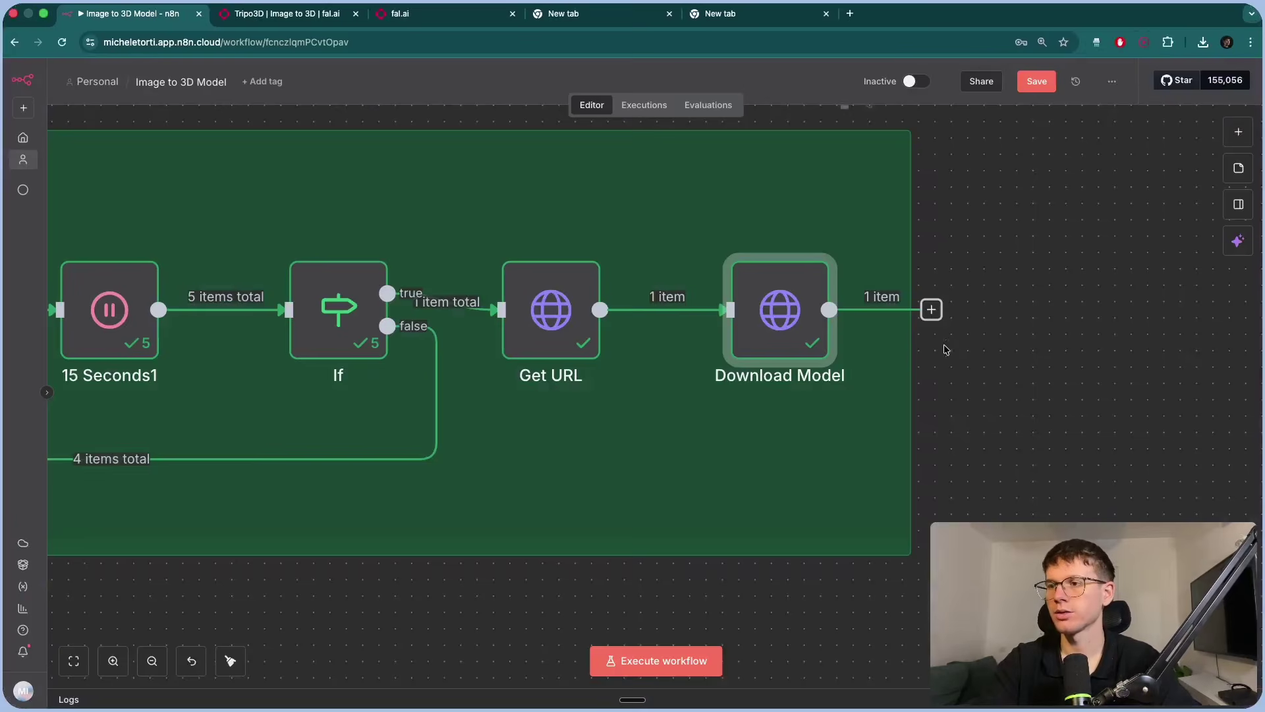
scroll(949, 354, down, 5)
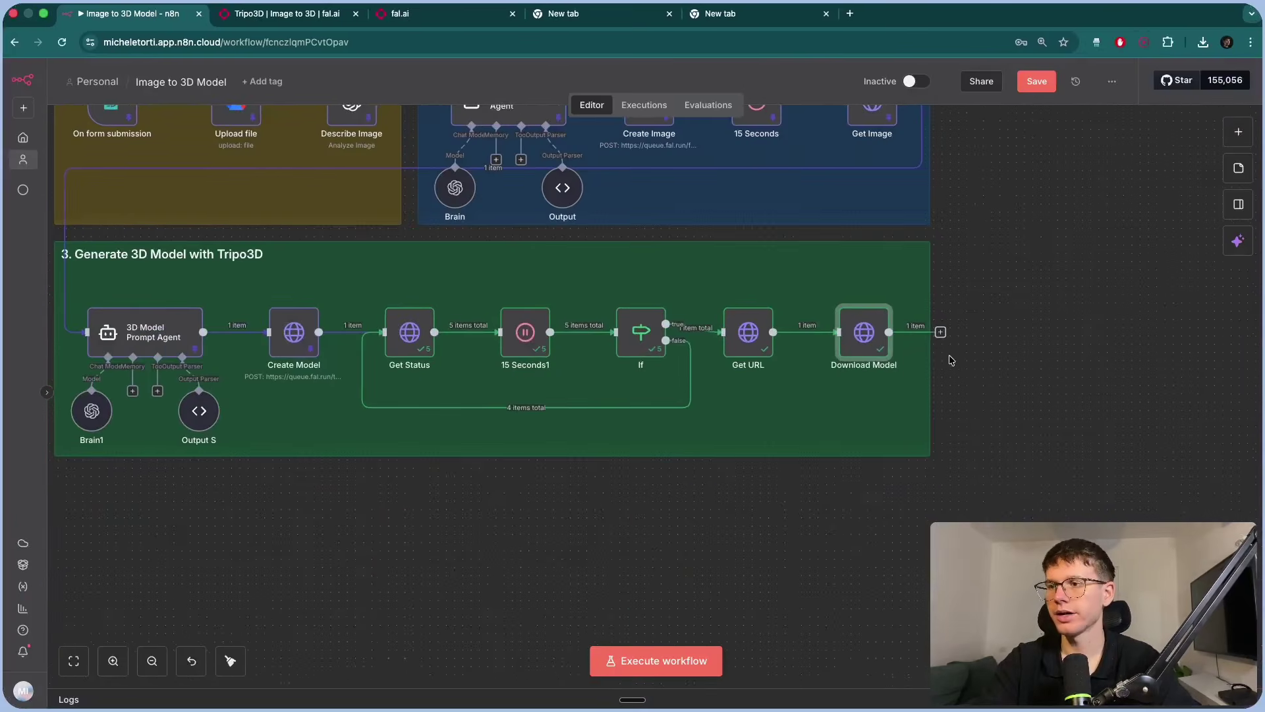
scroll(949, 354, up, 2)
scroll(949, 356, up, 1)
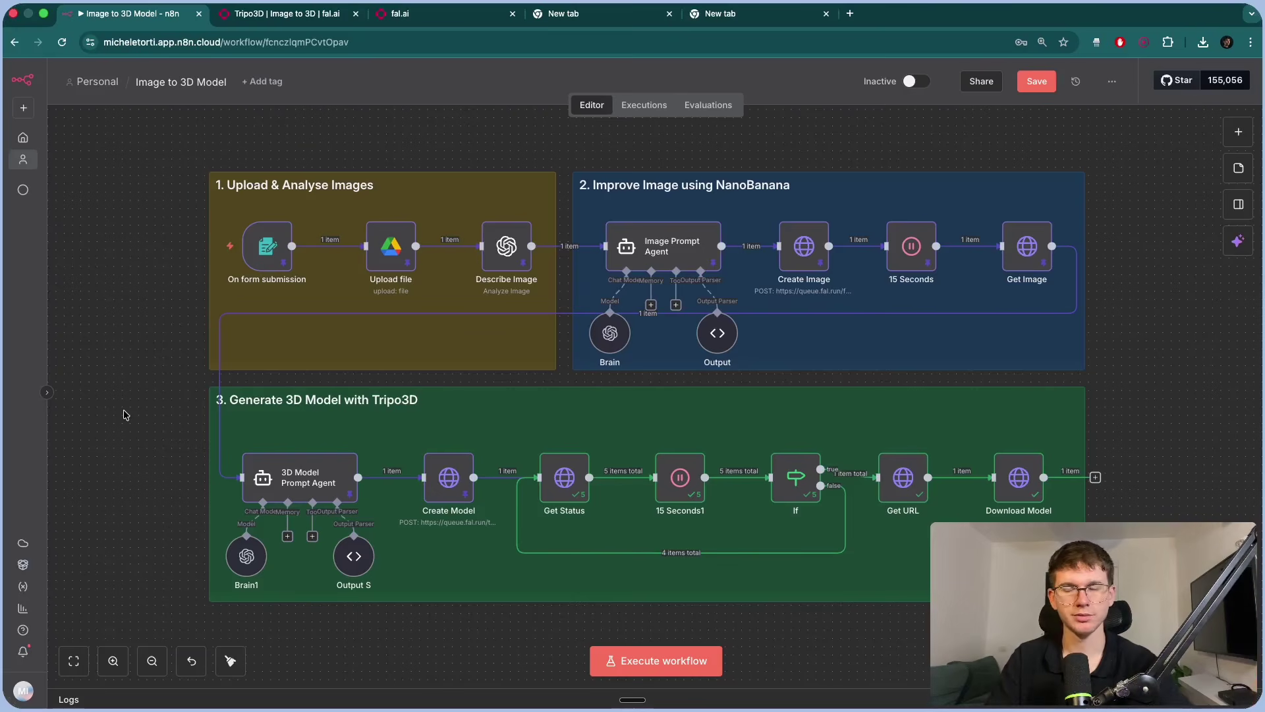
drag(141, 141, 1133, 620)
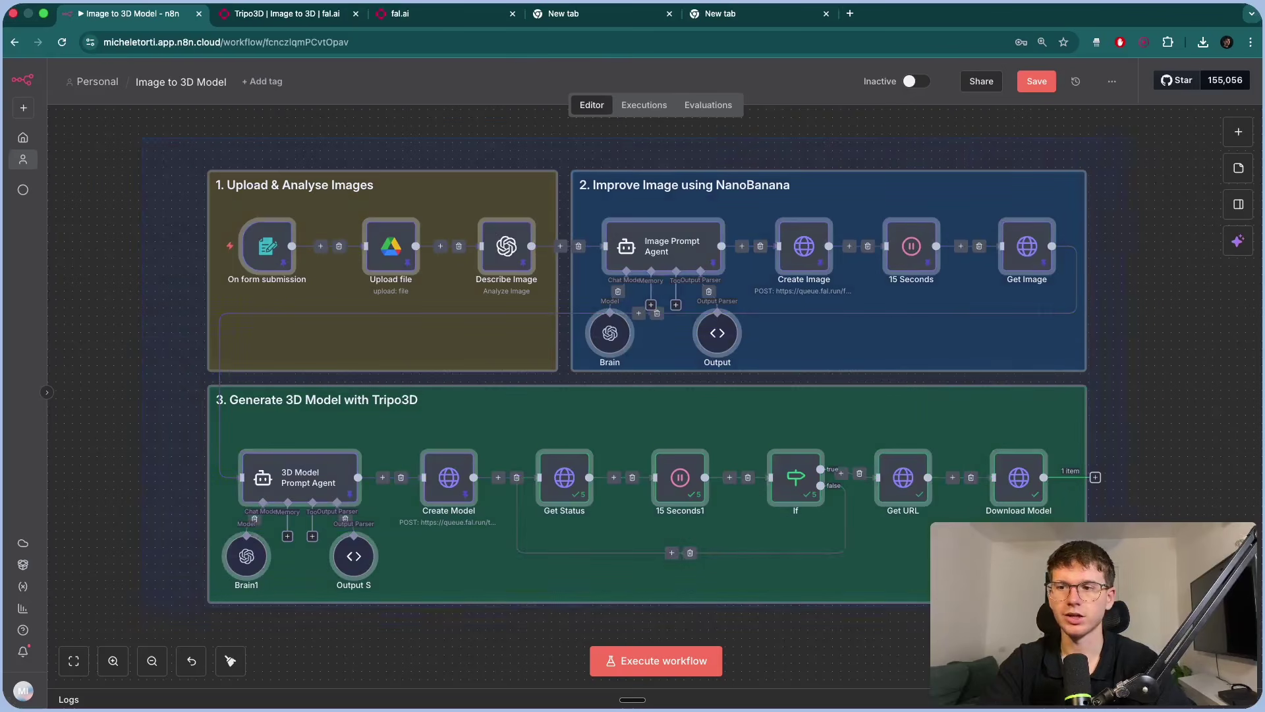
click(1183, 408)
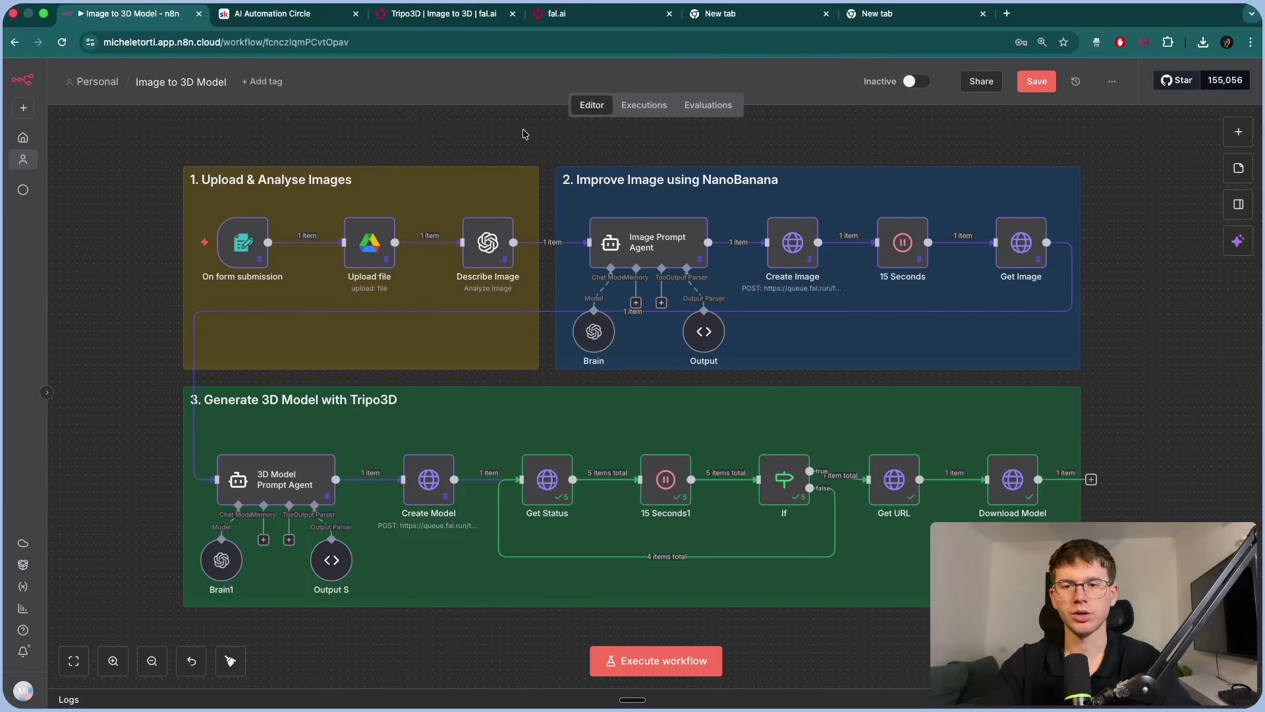
Open the AI Automation Circle Classroom and browse the Templates Vault's RAG AI Agent lesson.
click(300, 20)
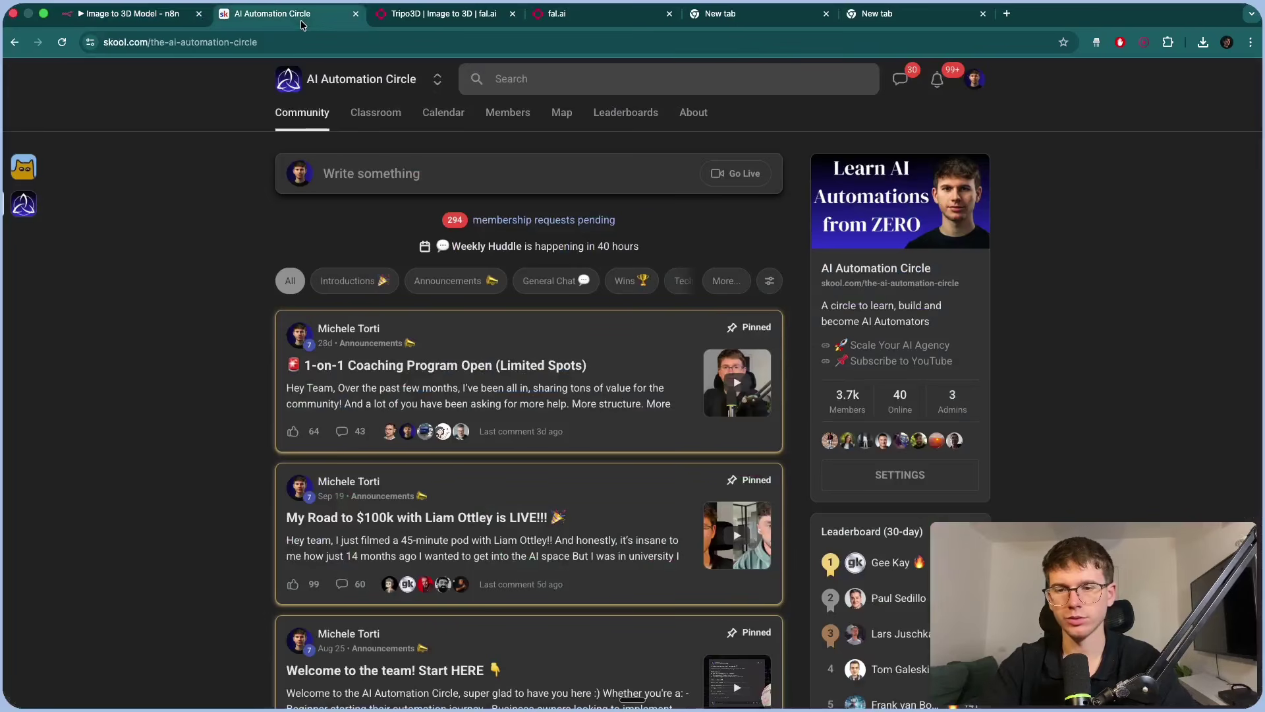
click(374, 117)
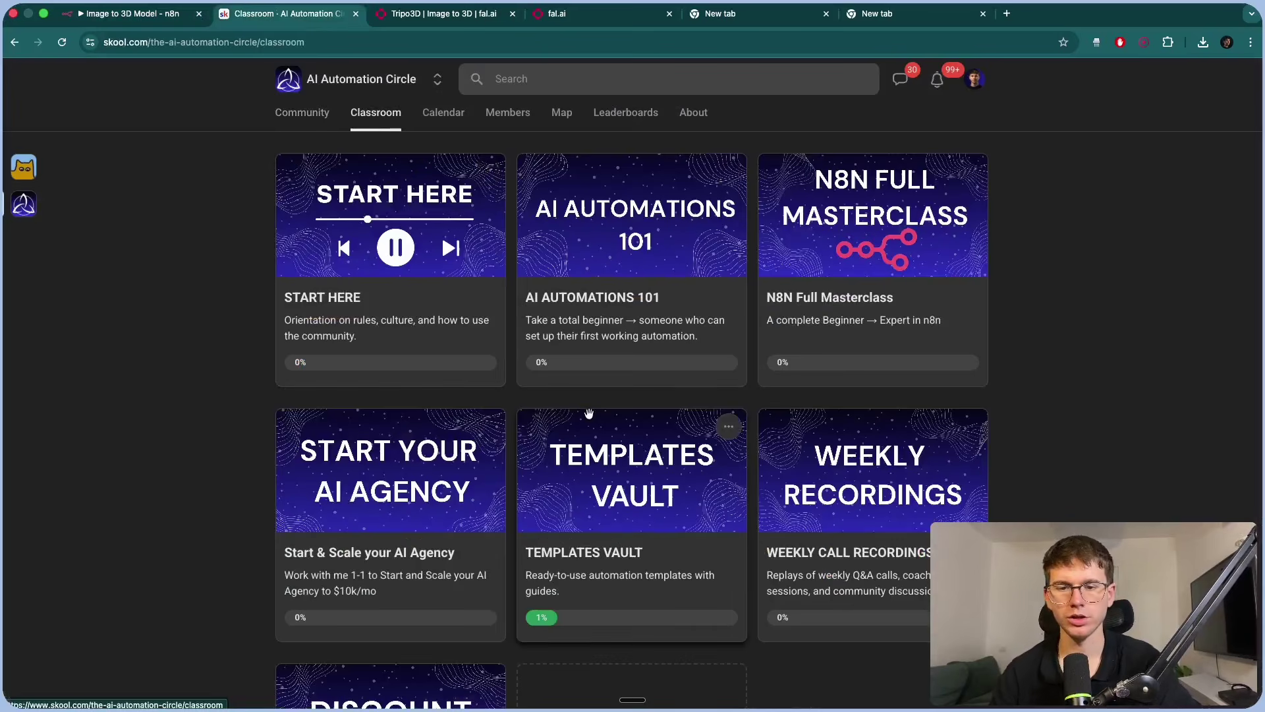
click(626, 489)
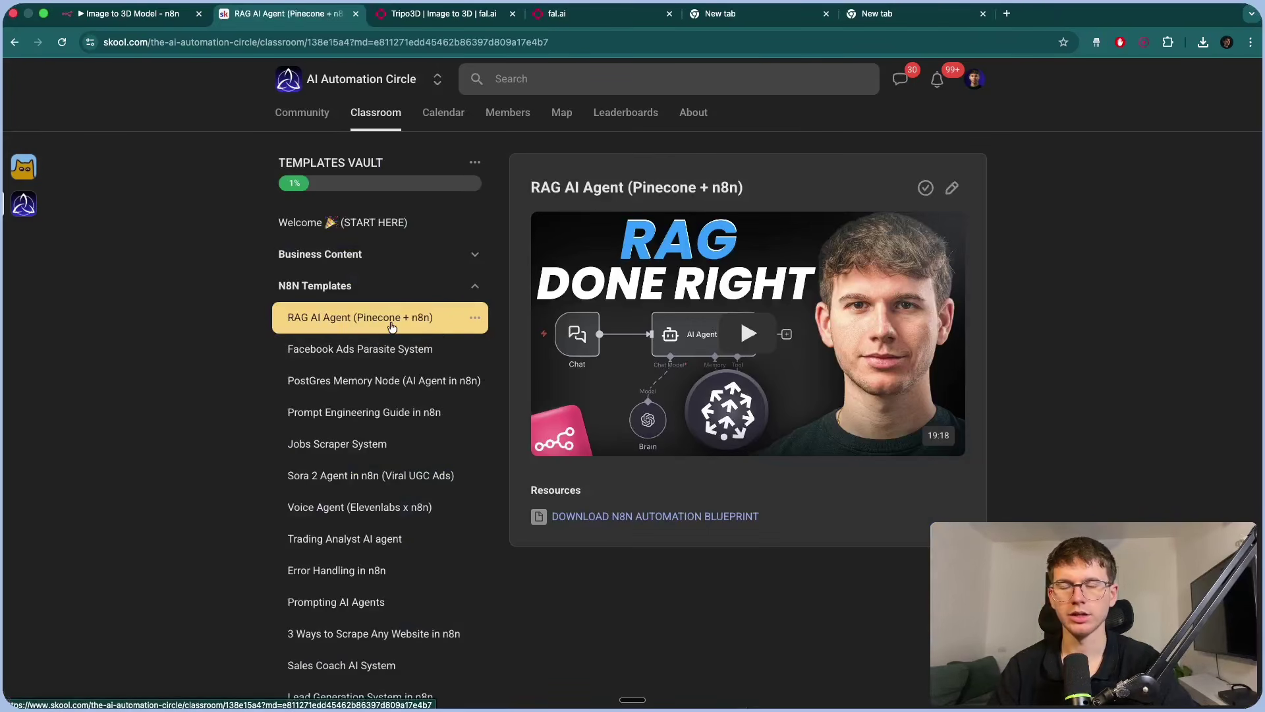
scroll(643, 550, up, 5)
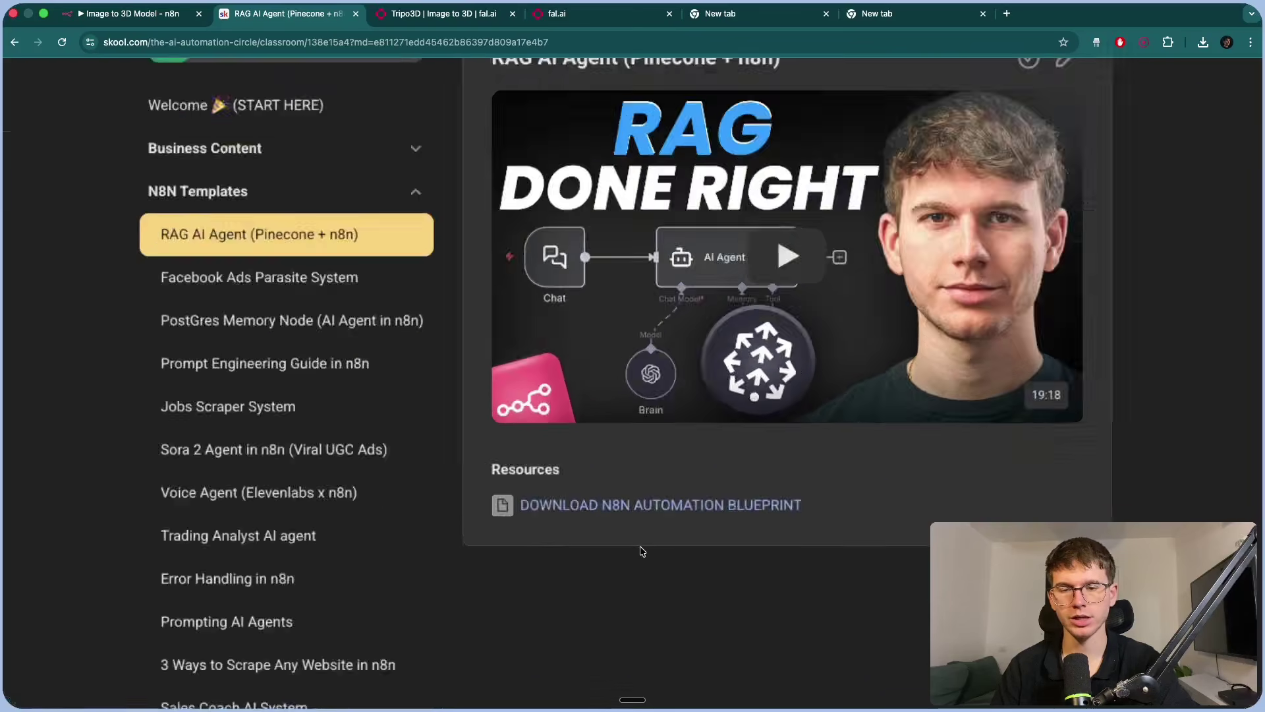
scroll(489, 494, down, 5)
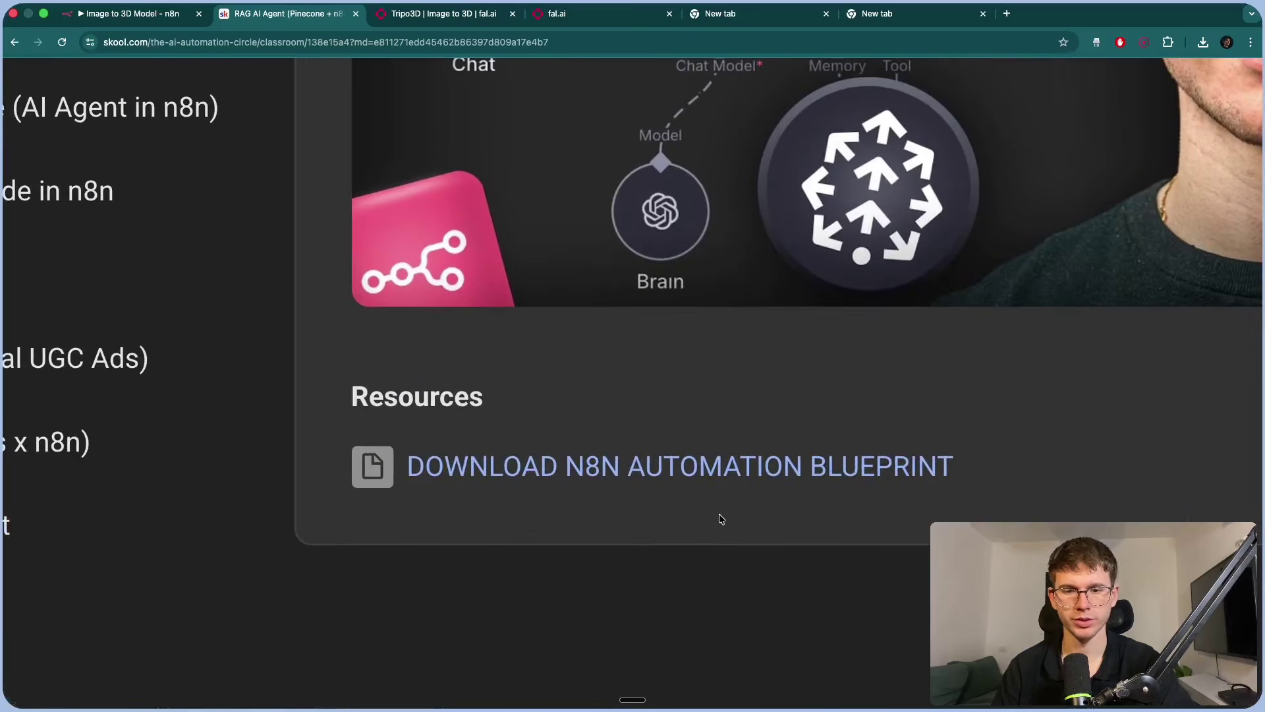